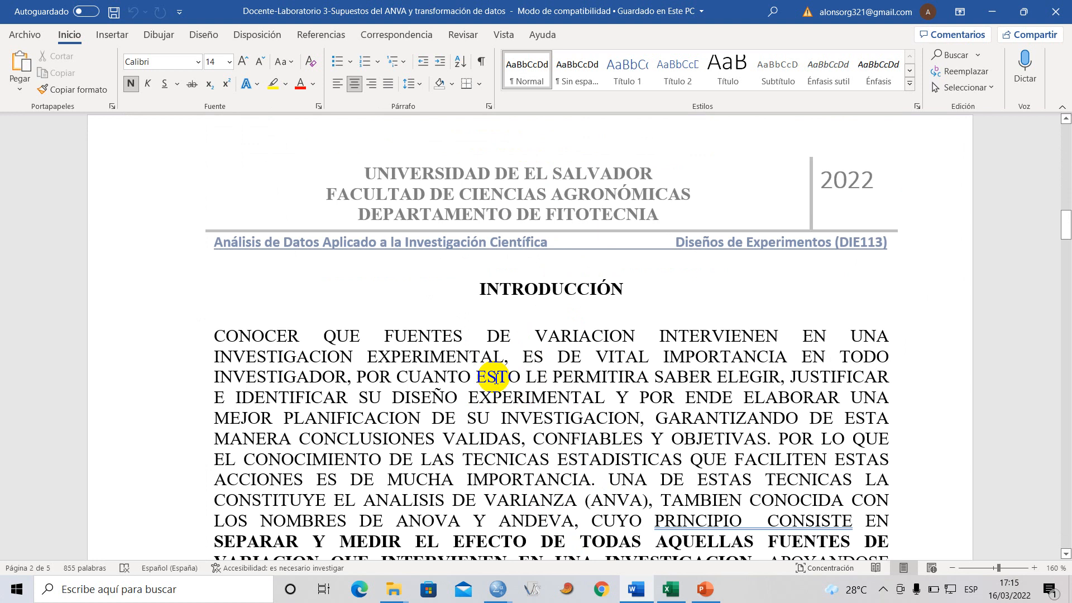
- Read the laboratory guide's introduction, objectives and instructions, including the required files and the submission deadline
scroll(496, 379, "down", 1)
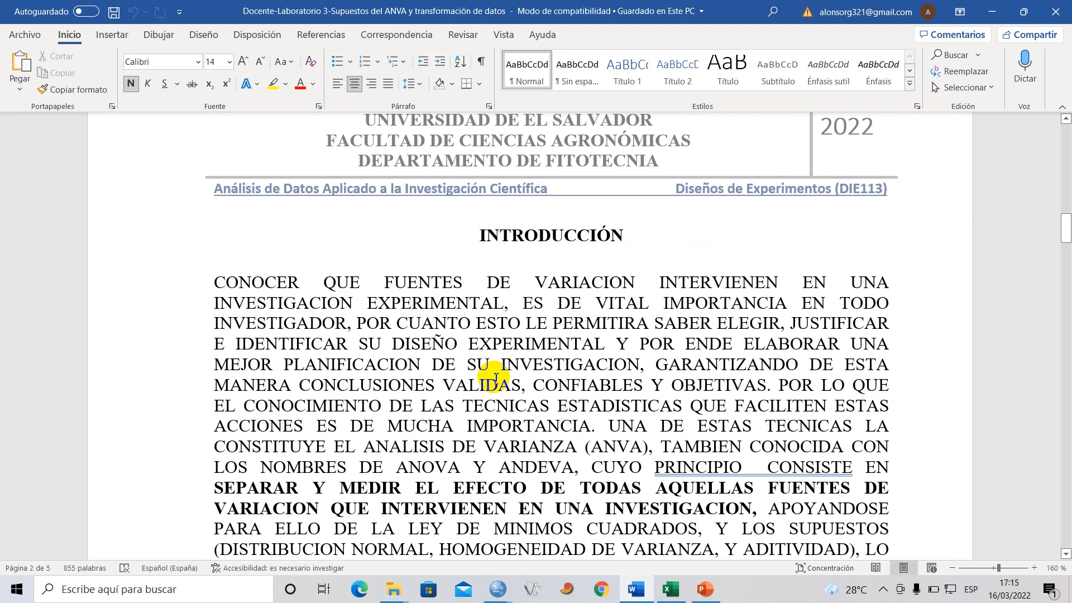
scroll(497, 368, "down", 19)
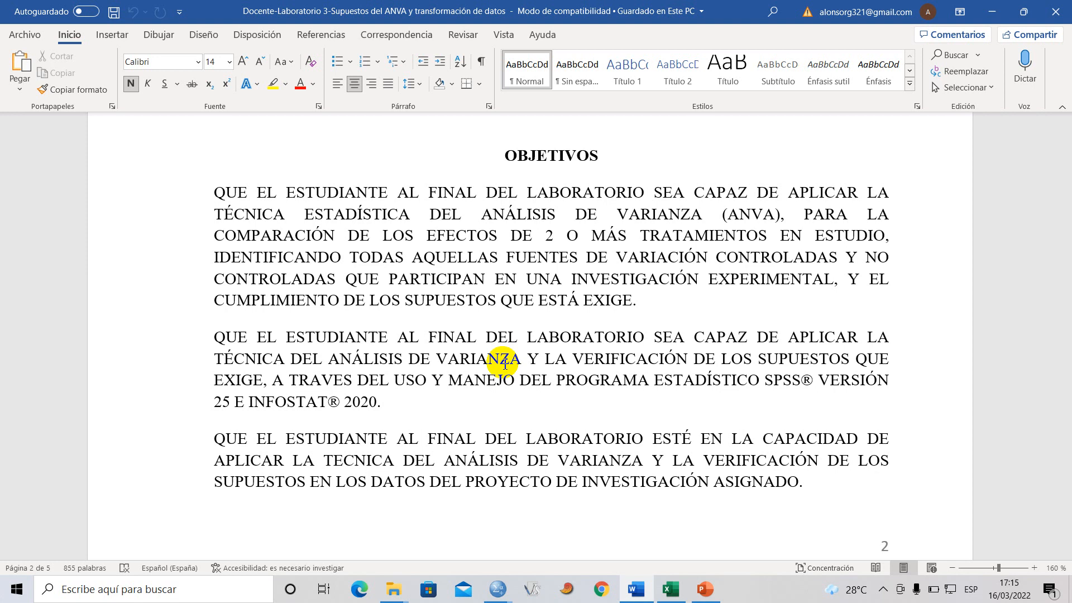
scroll(498, 414, "down", 8)
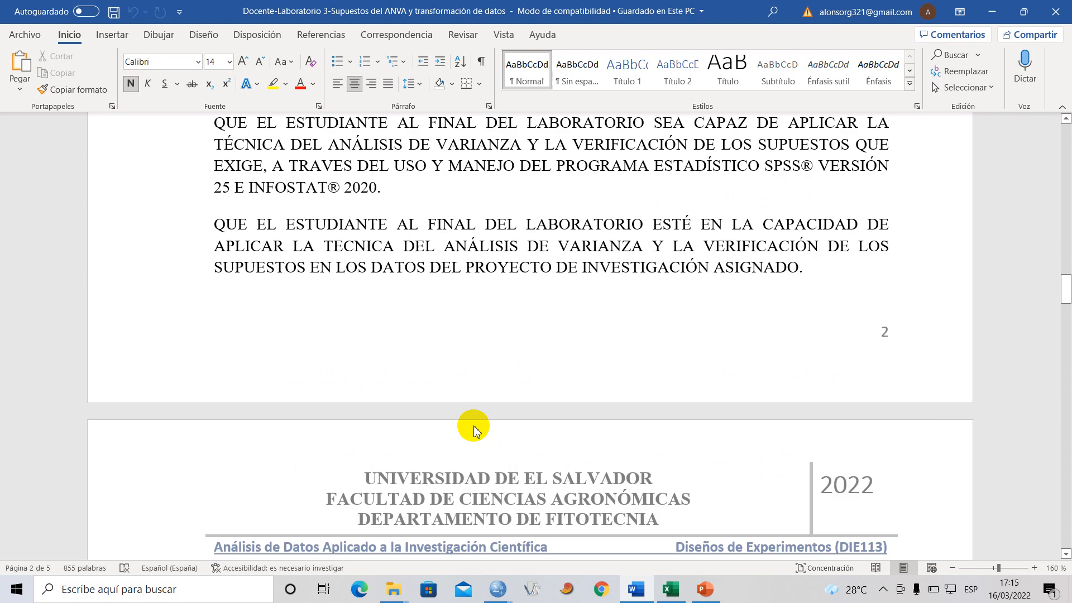
scroll(476, 426, "down", 1)
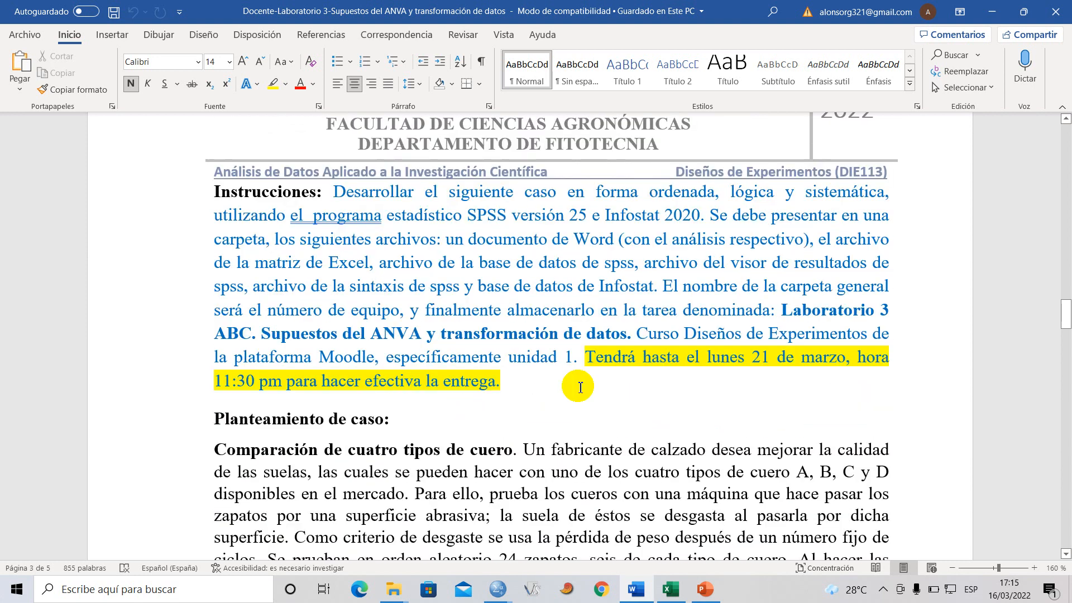
left_click(555, 379)
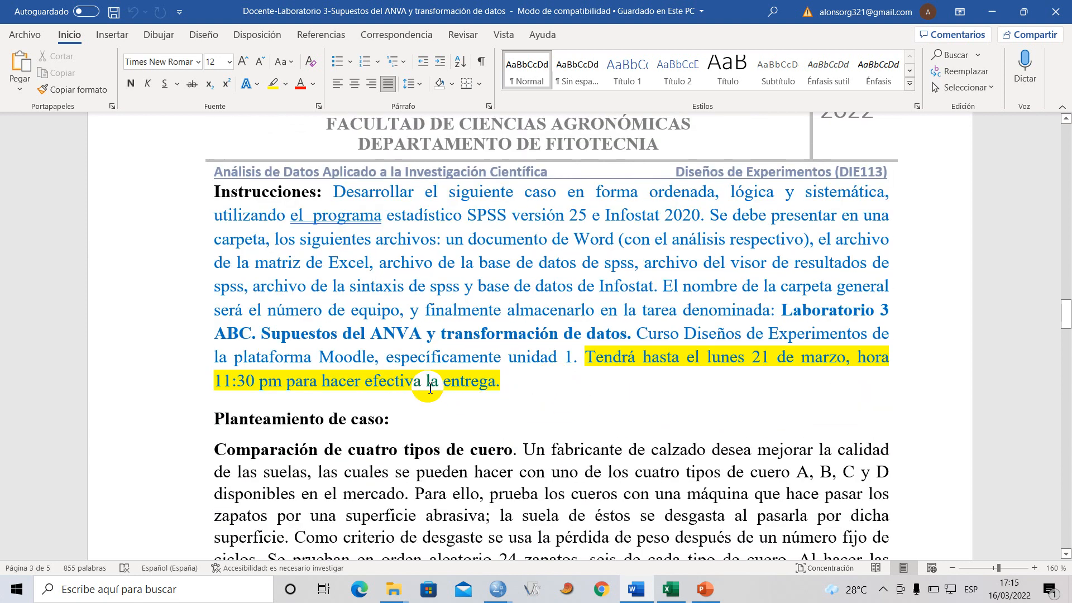
scroll(430, 388, "up", 1)
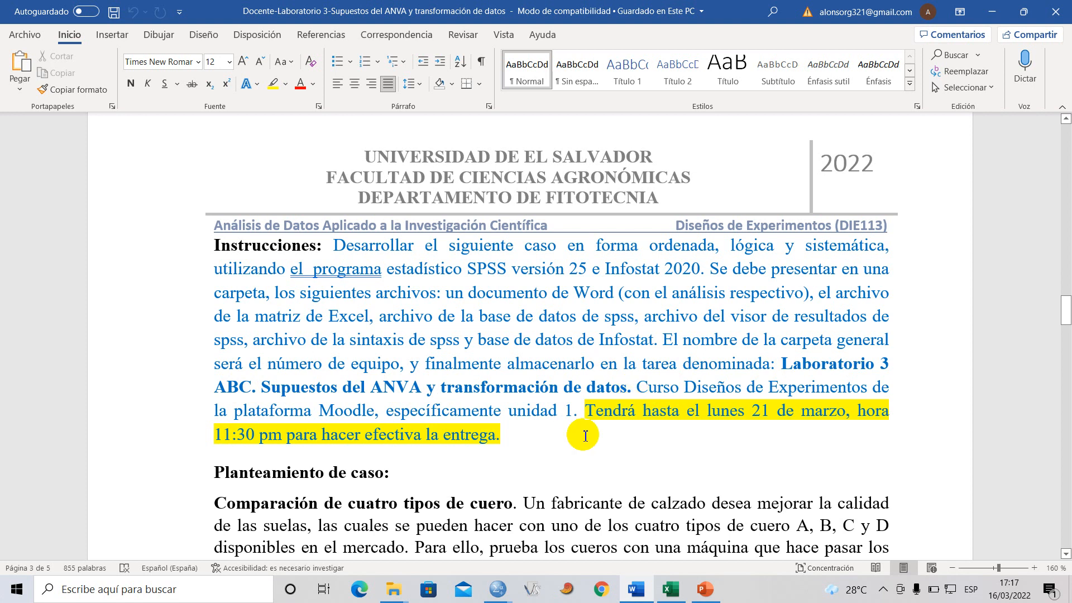
scroll(568, 433, "down", 1)
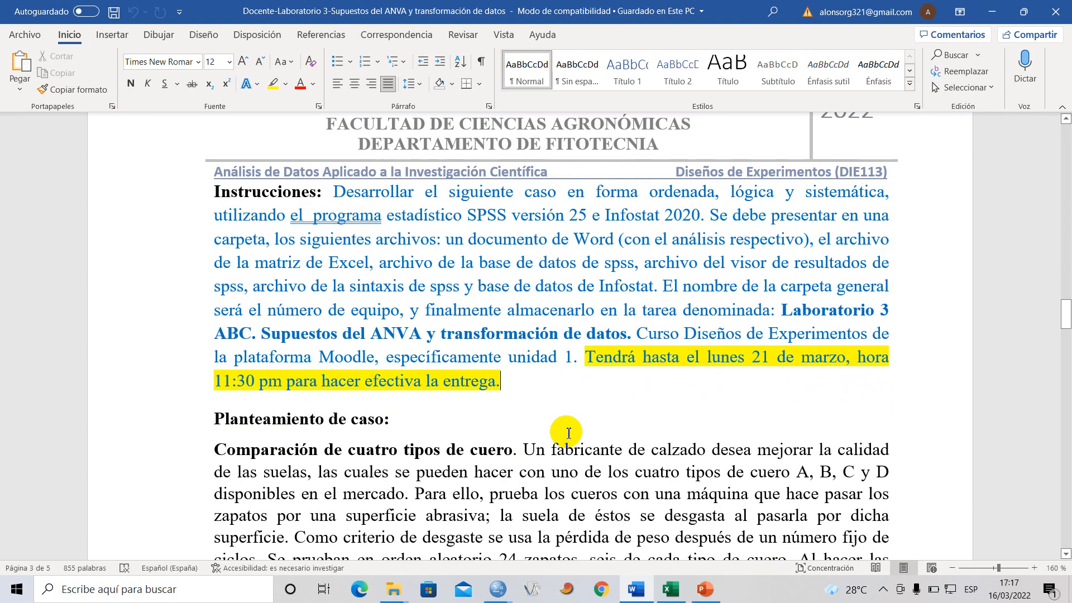
scroll(569, 433, "down", 1)
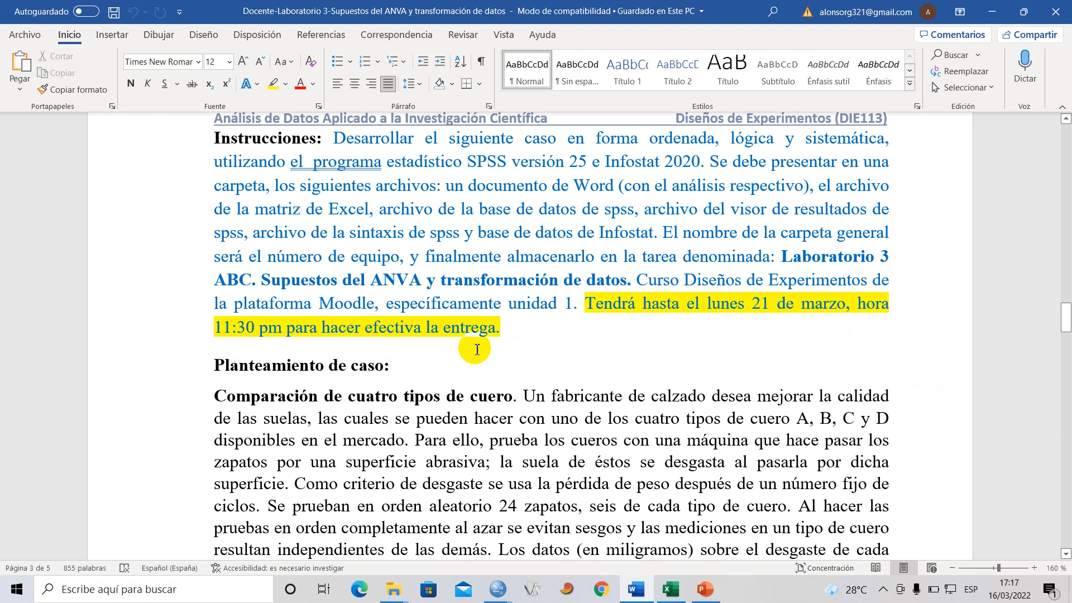
scroll(452, 363, "down", 3)
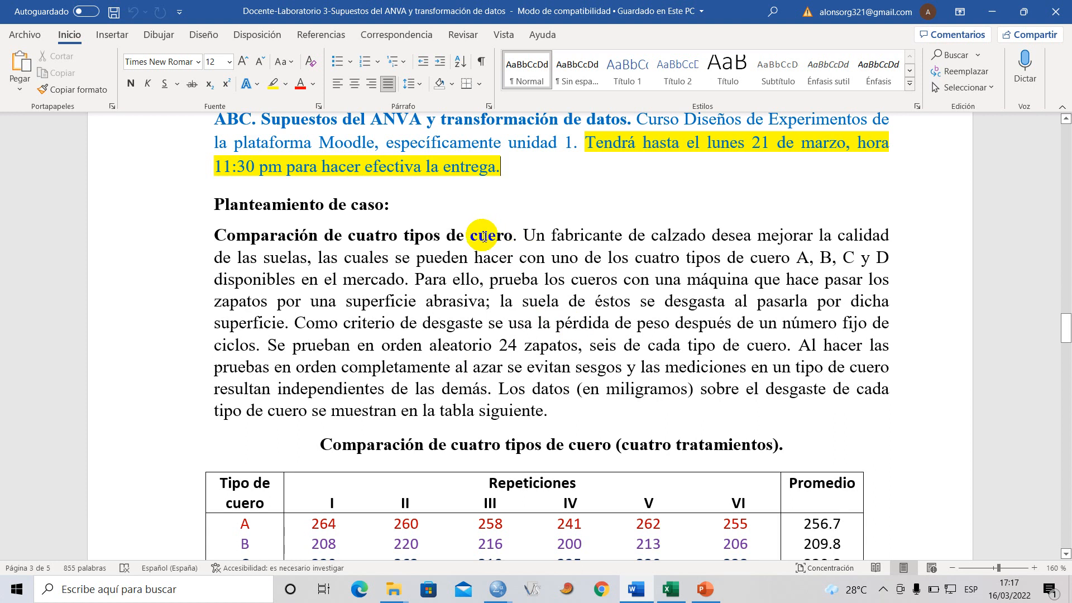
- Read the case statement comparing four leather types, including the number of shoes tested and the wear measurements
left_click(418, 204)
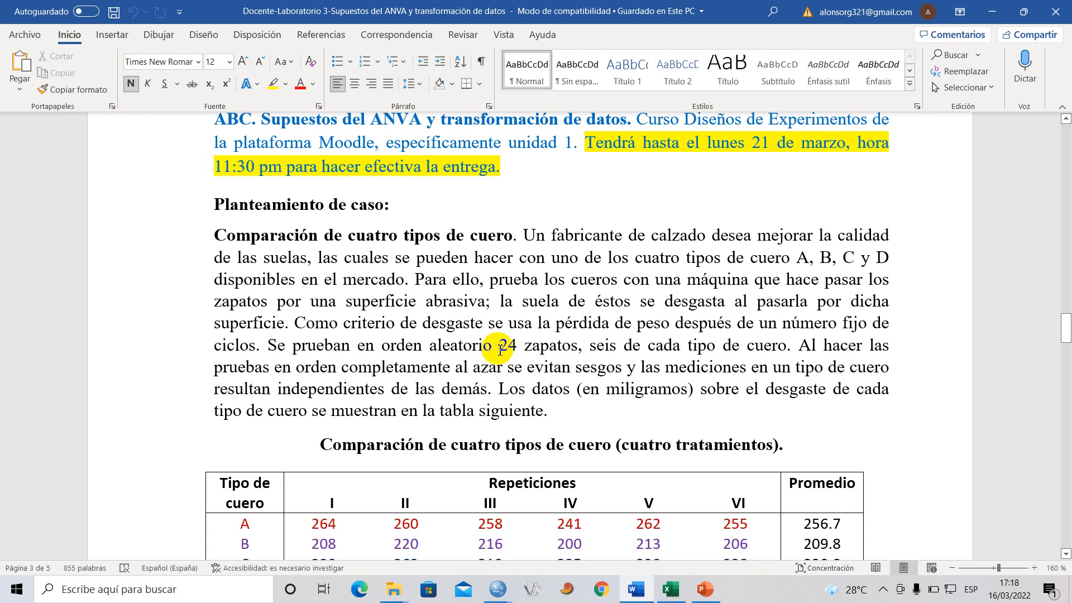
left_click_drag(499, 350, 546, 357)
left_click(607, 367)
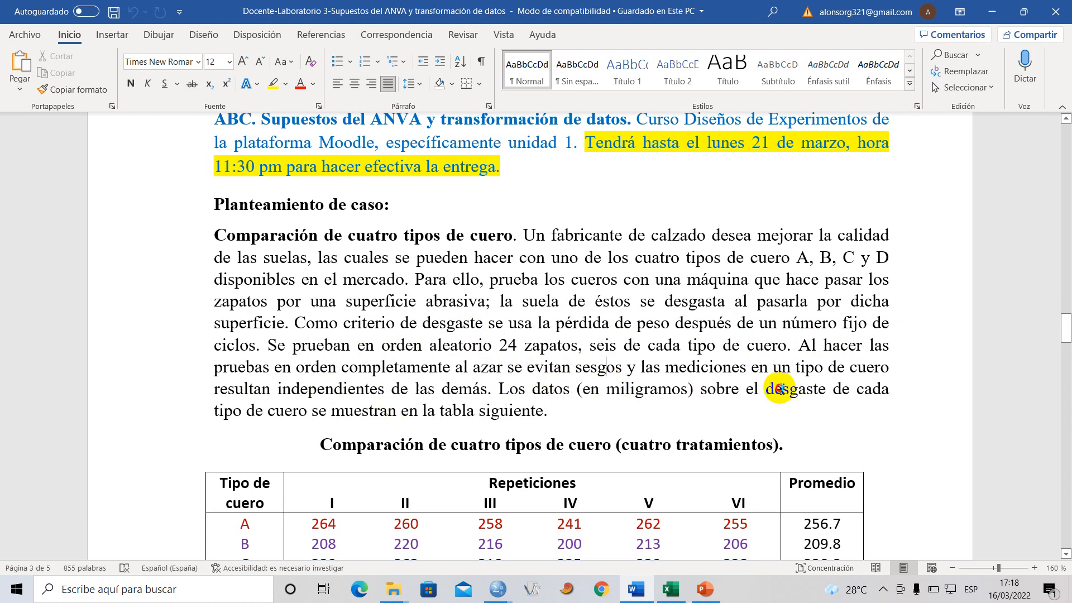
left_click(780, 389)
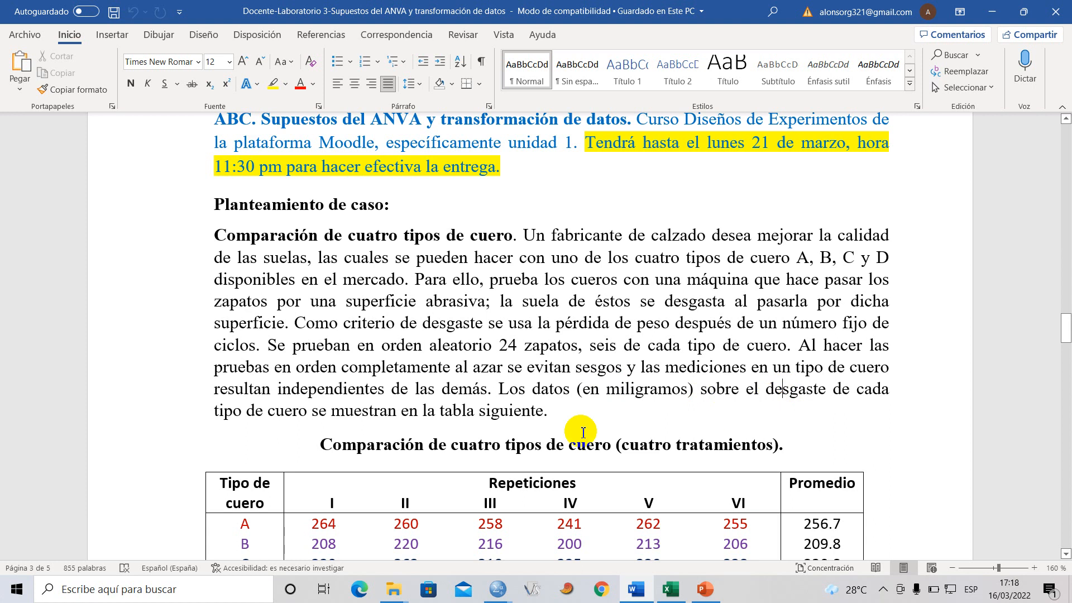
scroll(494, 415, "down", 3)
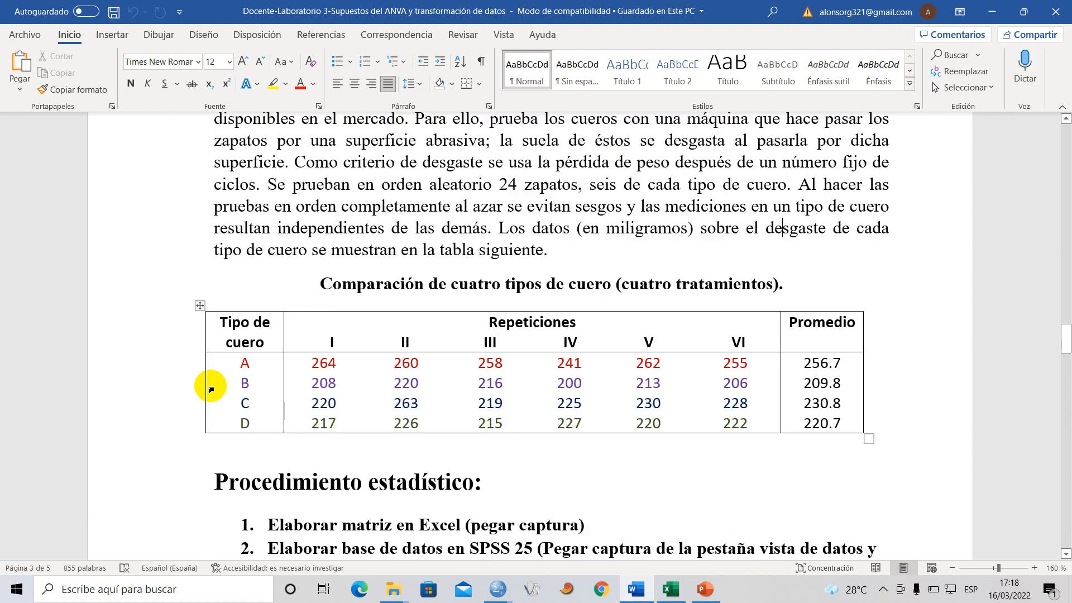
- Examine the leather comparison table's "Tipo de cuero" column and its "Repeticiones" headings
left_click_drag(216, 324, 244, 424)
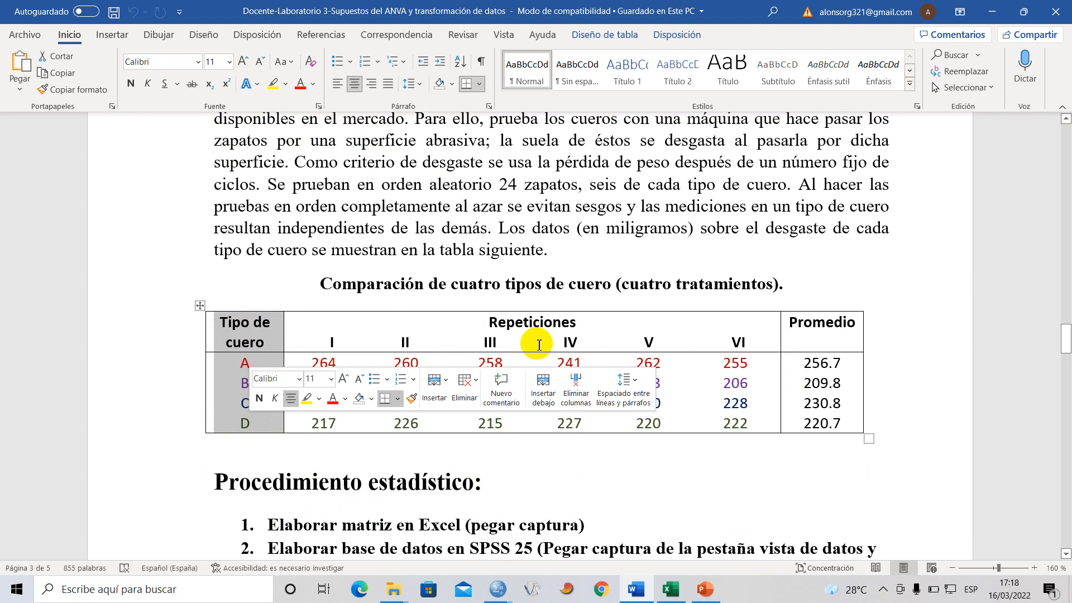
left_click(458, 321)
mouse_move(326, 342)
left_mouse_down()
mouse_move(672, 357)
mouse_move(712, 342)
mouse_move(692, 360)
left_mouse_up()
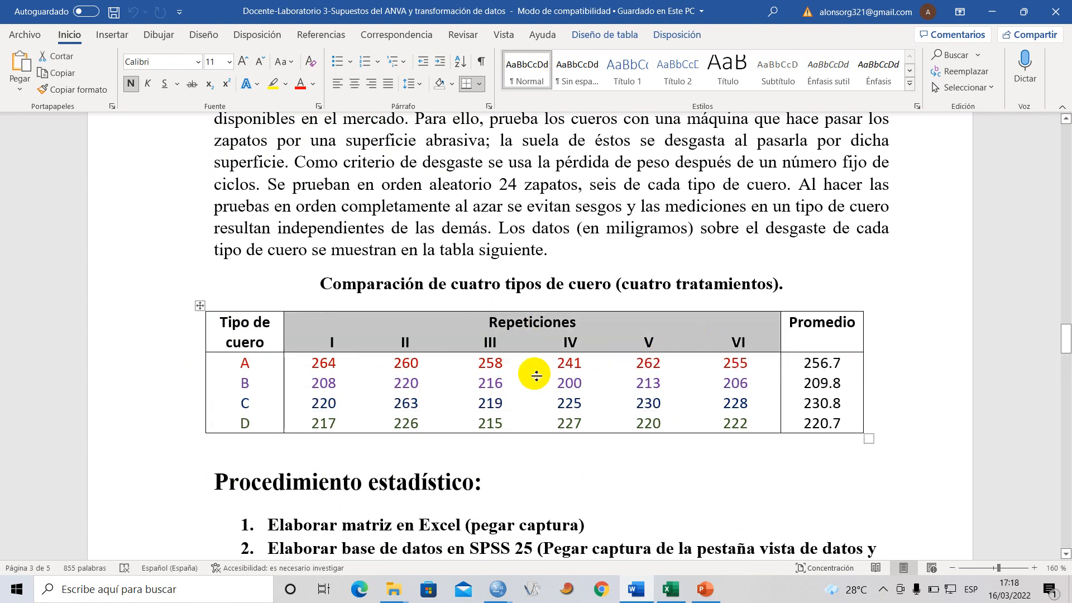
left_click(511, 447)
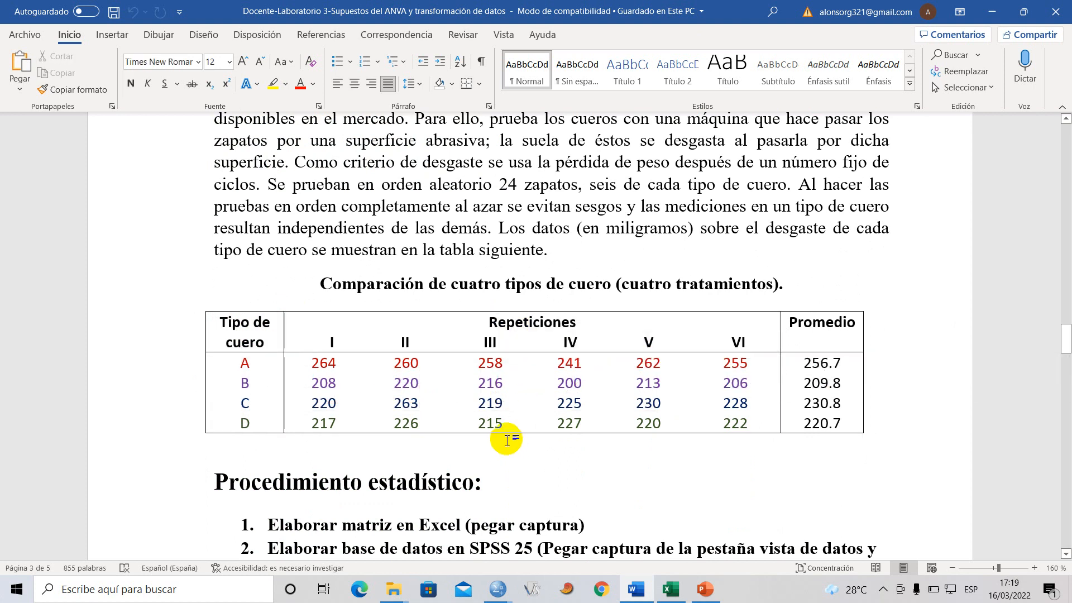
- Insert blank lines below item 1, "Elaborar matriz en Excel (pegar captura)", to make room for the capture
scroll(496, 431, "down", 1)
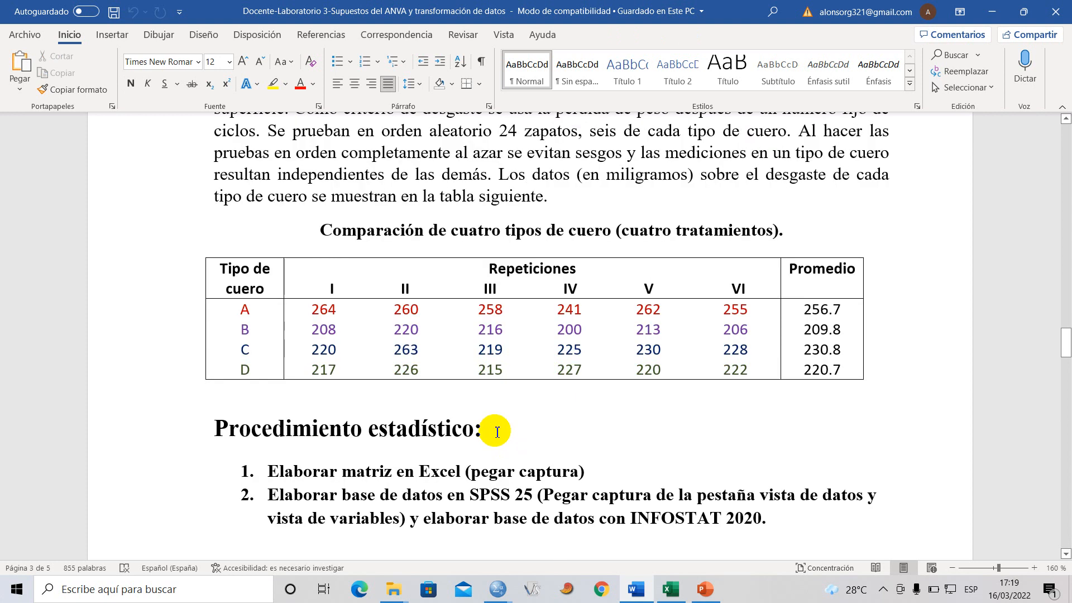
left_click(492, 430)
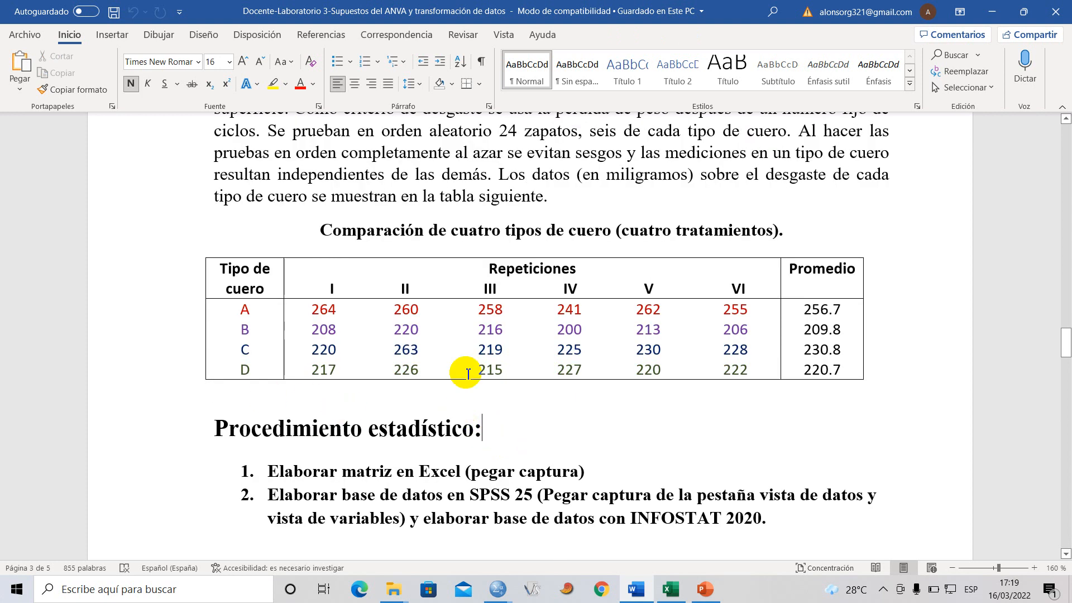
scroll(446, 384, "down", 2)
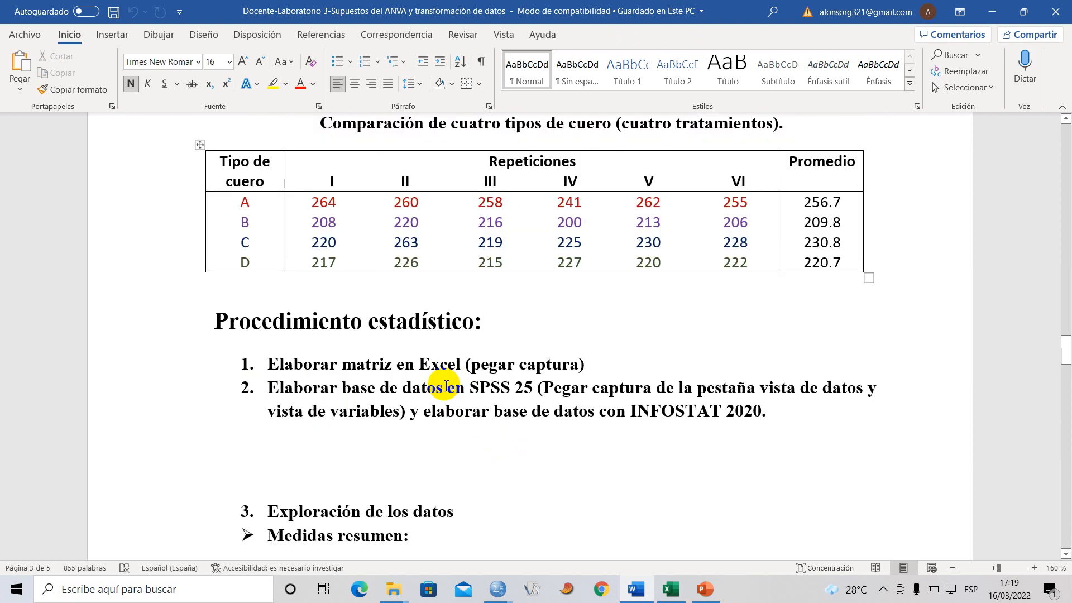
scroll(446, 384, "down", 1)
left_click(615, 312)
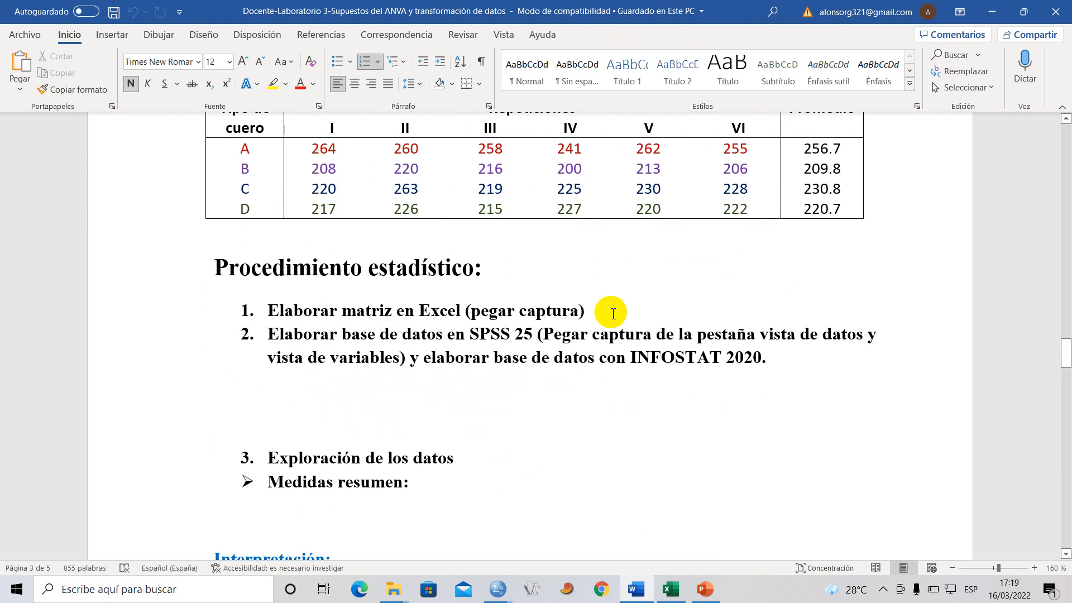
key("Return")
key("Return")
key("Return")
key("Return")
key("Return")
left_click(291, 353)
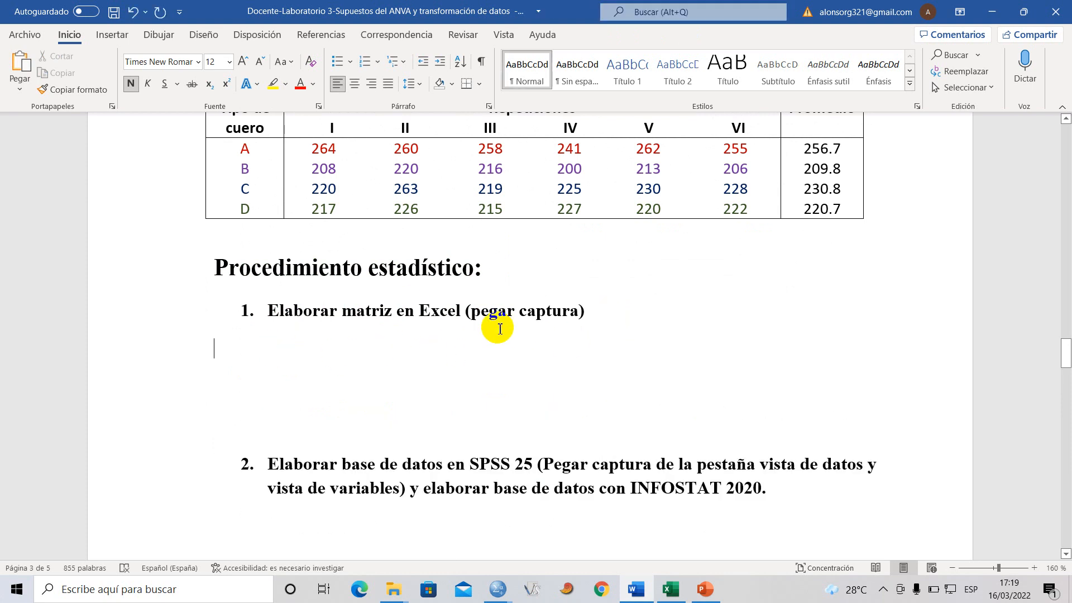
scroll(315, 356, "up", 1)
scroll(317, 356, "up", 5)
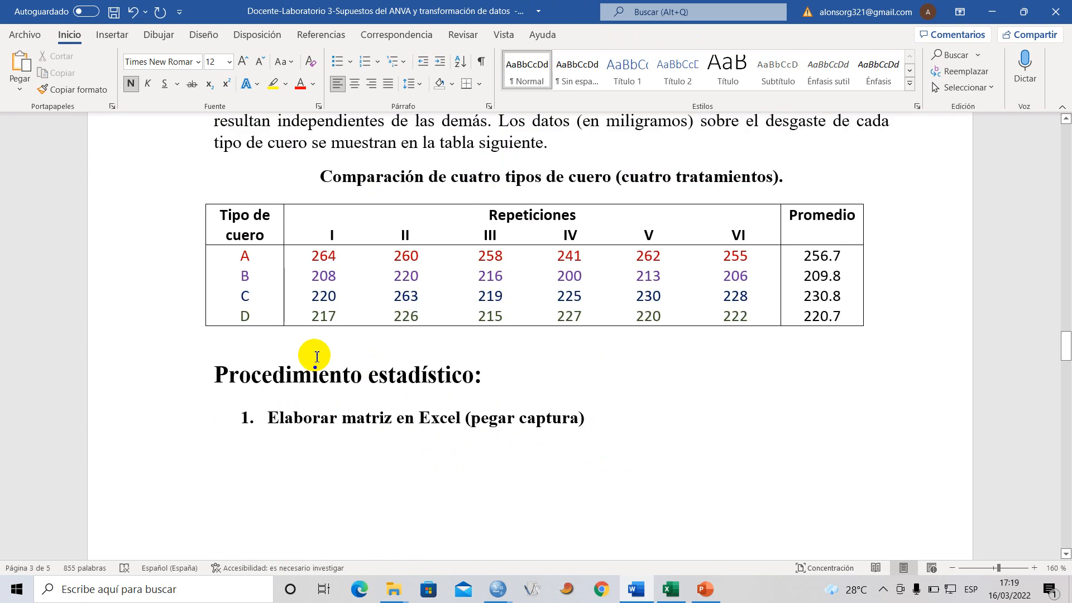
scroll(440, 413, "down", 5)
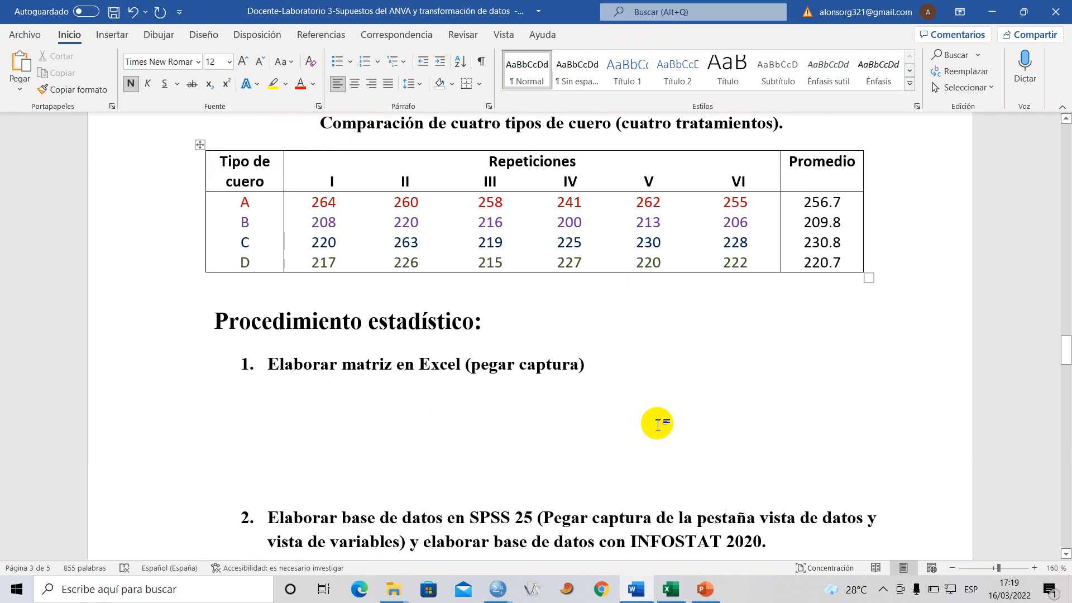
- Switch to File Explorer and open the folder "Lab3_equipo 1-supuestos del ANVA y transformación de datos" inside "Semana 4 (07 al 11 mar)"
mouse_move(386, 591)
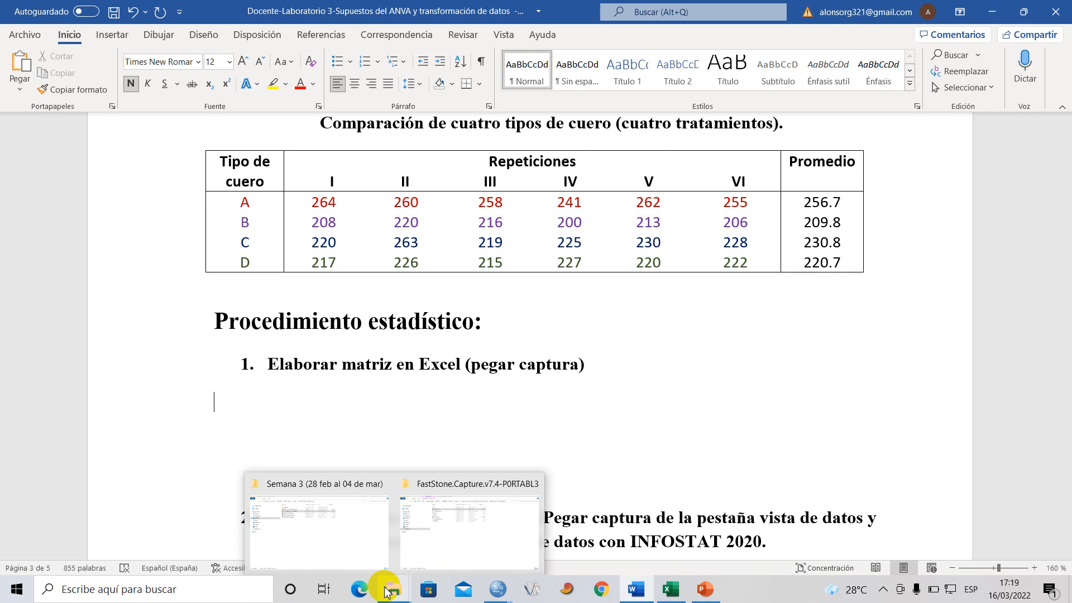
left_click(335, 559)
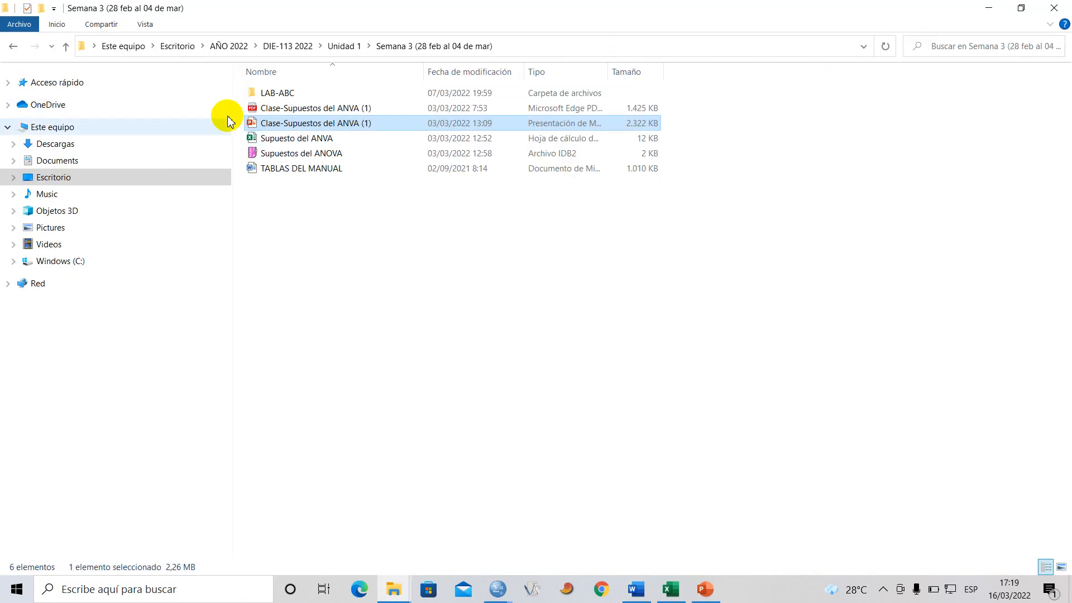
left_click(13, 46)
double_click(327, 159)
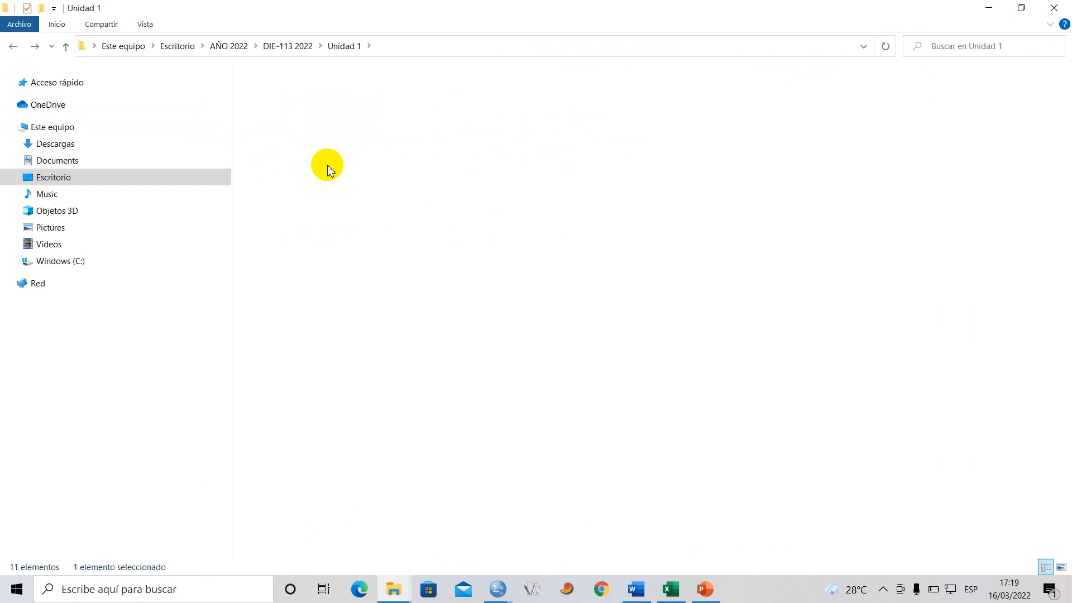
double_click(290, 93)
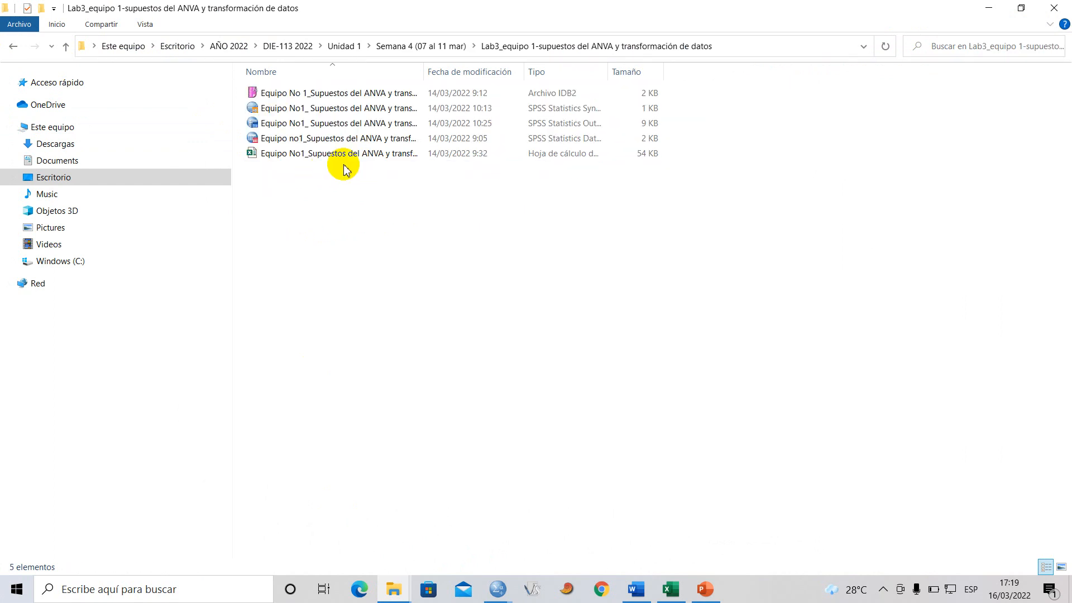
- Return to "Semana 4 (07 al 11 mar)" and inspect the Lab3_equipo 1 folder's full name, keeping it as is
left_click(13, 45)
left_click(310, 93)
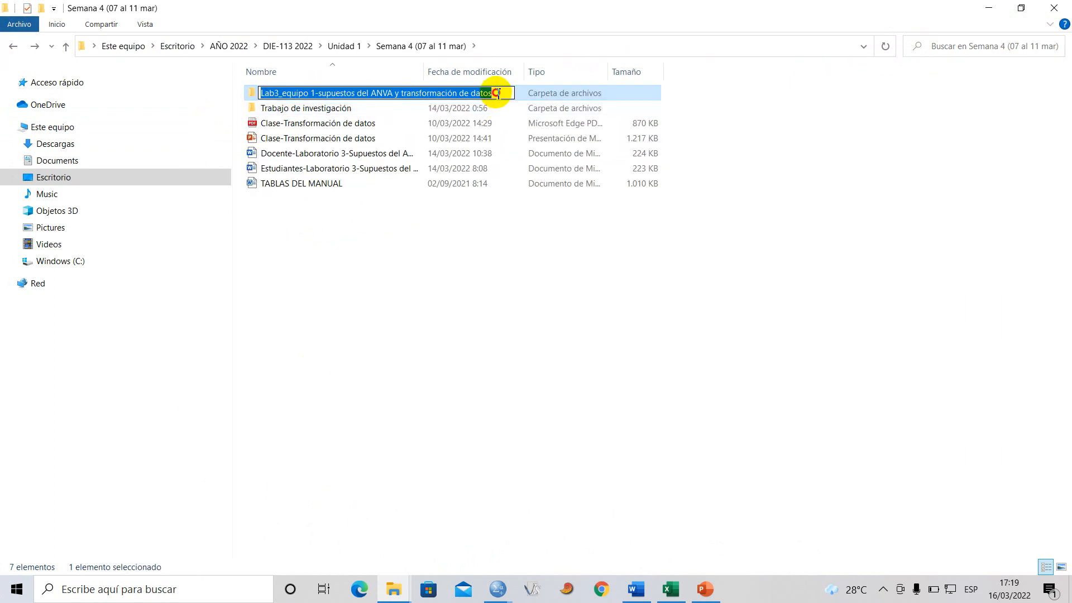
left_click(500, 94)
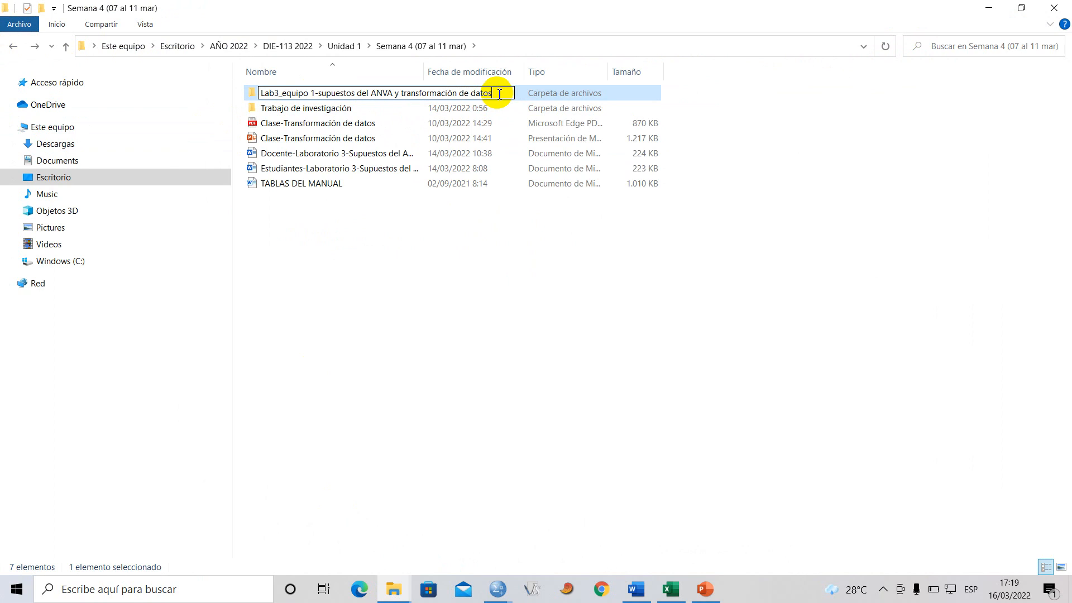
left_click(276, 95)
key("BackSpace")
type("_")
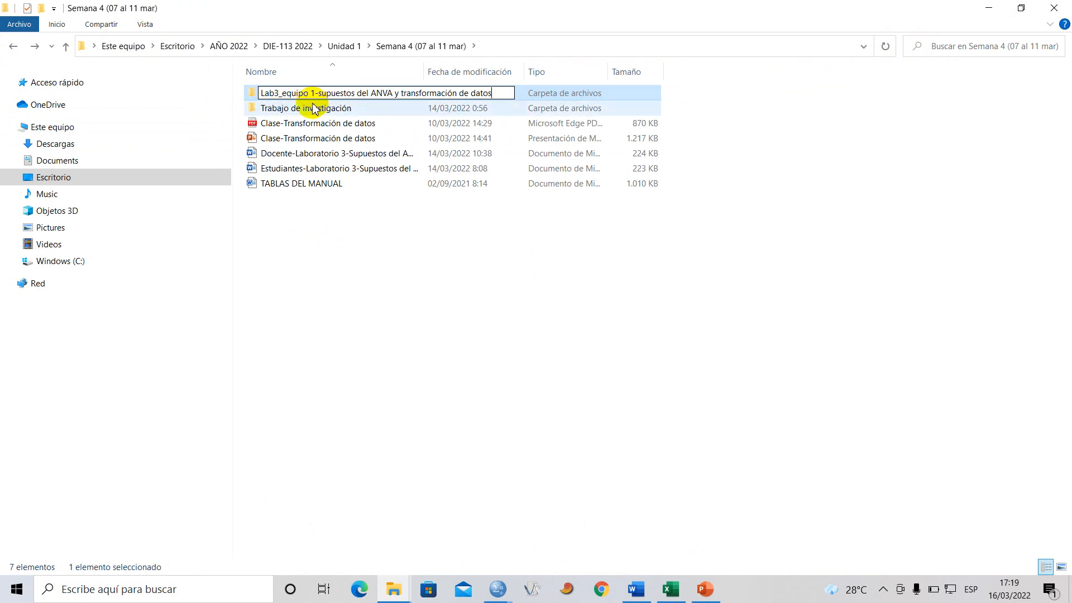
left_click(318, 94)
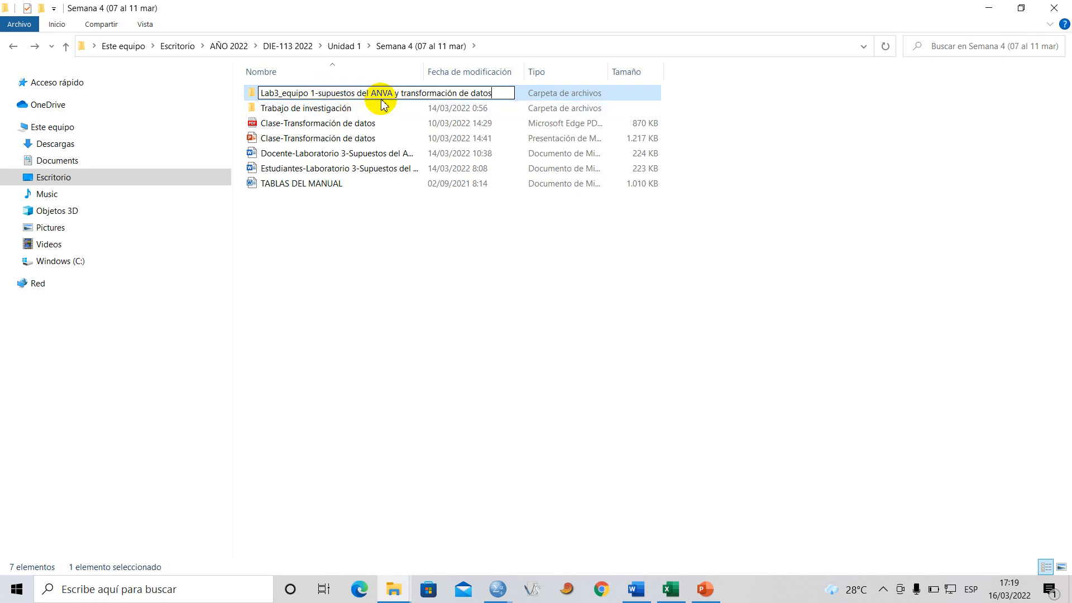
left_click(352, 110)
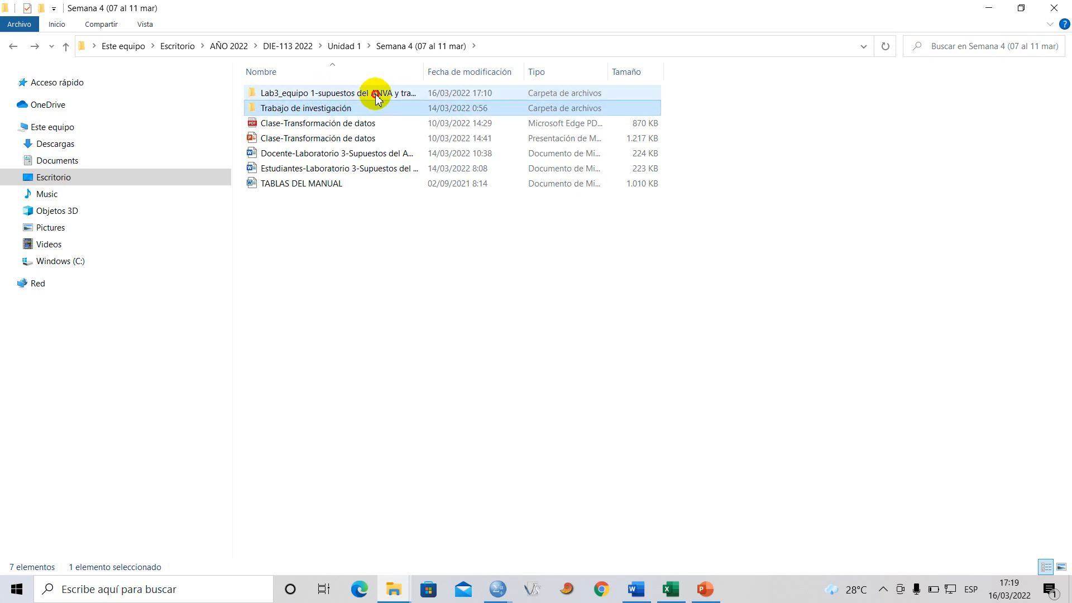
- Reopen the Lab3_equipo 1 folder and check the details of the team's Excel workbook
double_click(375, 93)
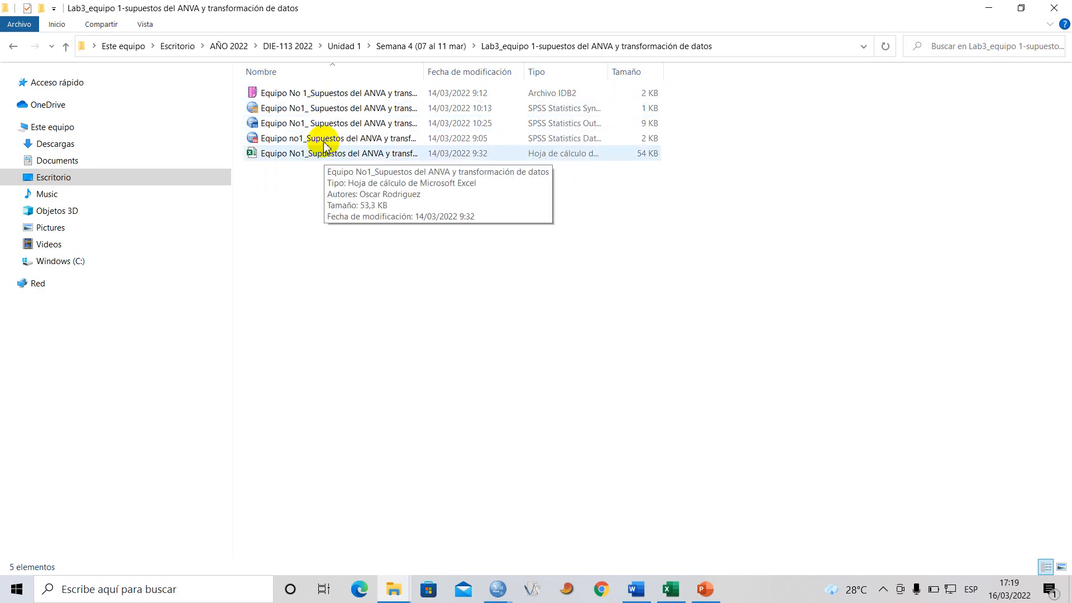
left_click(359, 161)
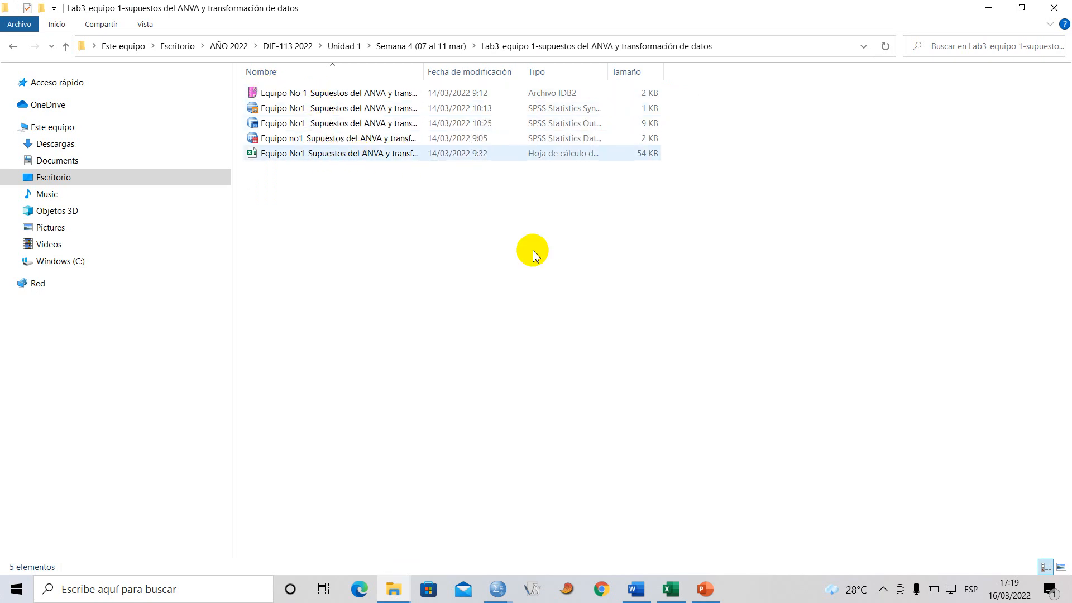
left_click(530, 251)
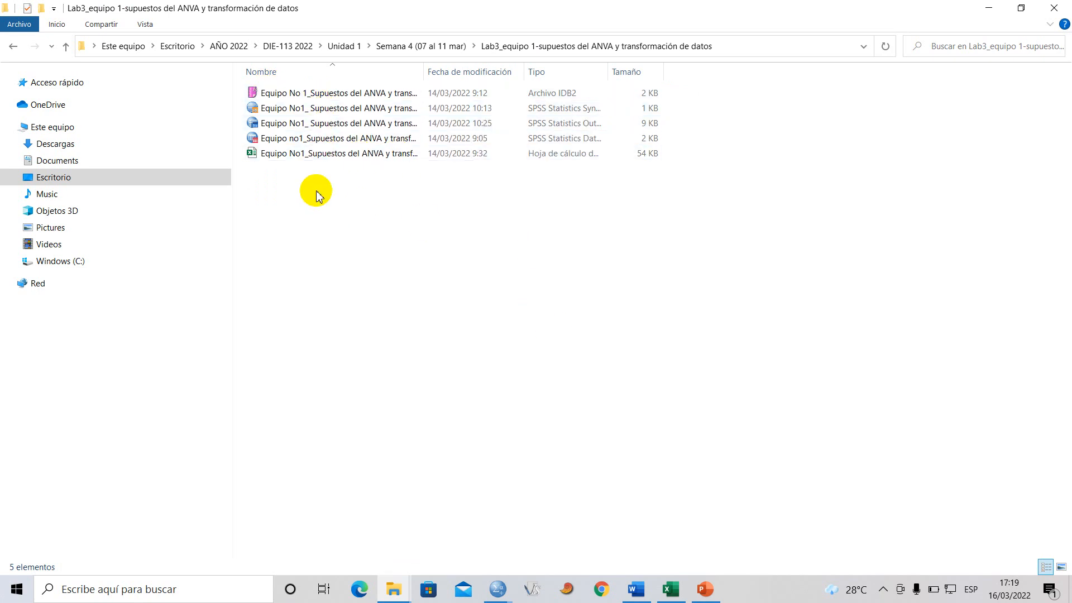
- Switch to the team's Excel workbook and maximize its window to show the case statement and the data matrix
left_click(668, 586)
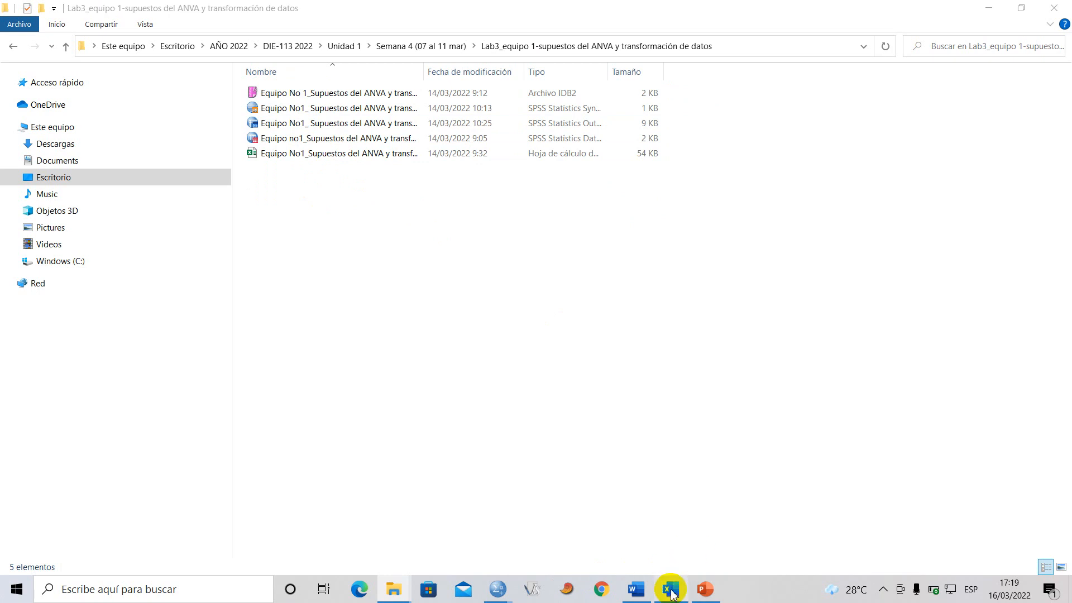
left_click(669, 587)
left_click(666, 592)
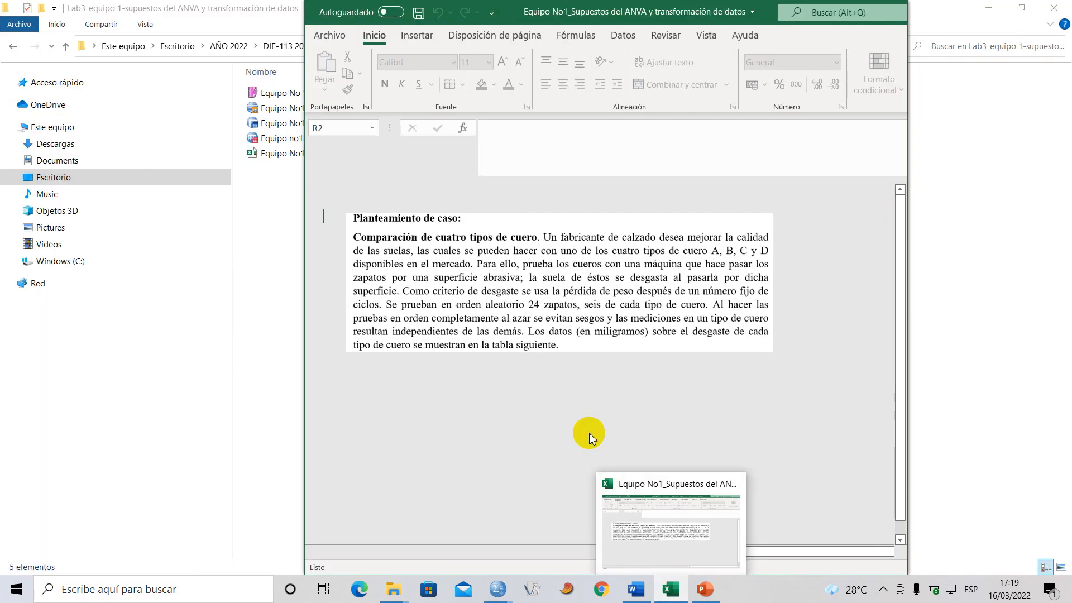
left_click(669, 592)
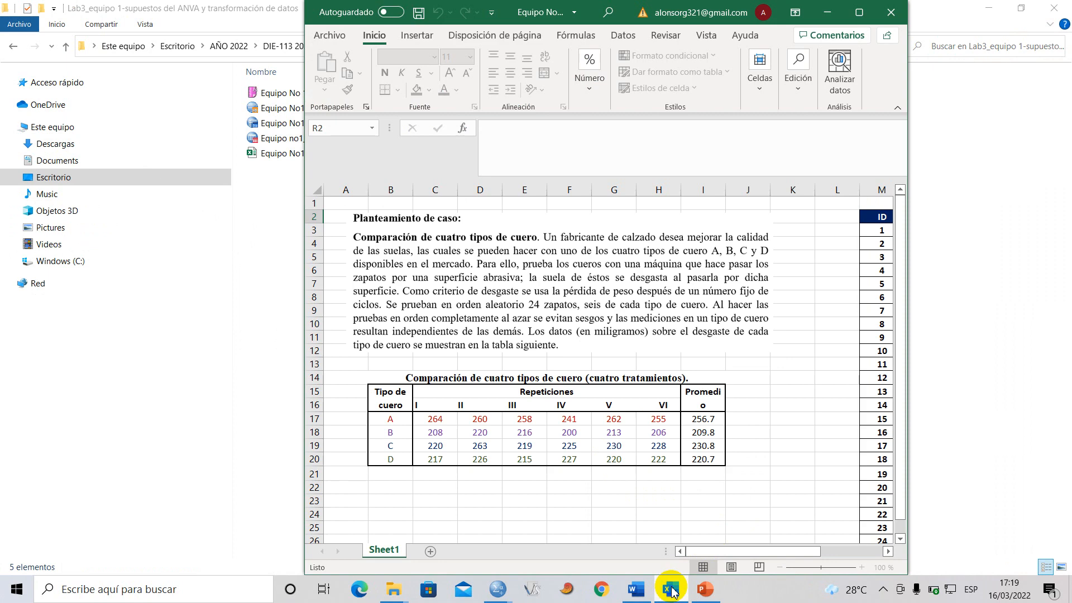
left_click(870, 8)
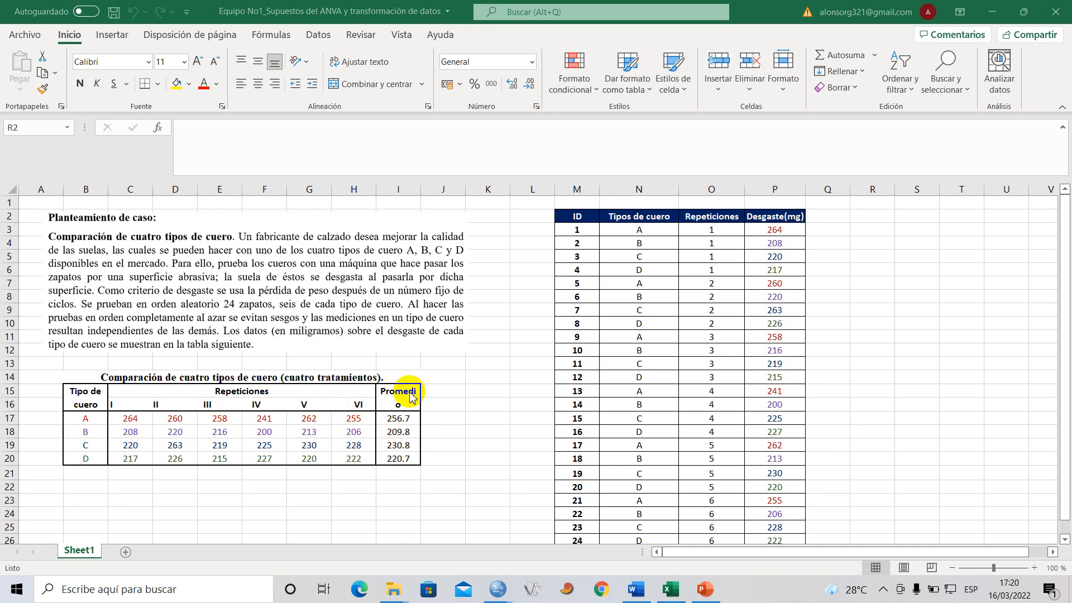
- Examine the matrix headings ID, Tipos de cuero, Repeticiones and Desgaste(mg) and the data below them
left_click(583, 229)
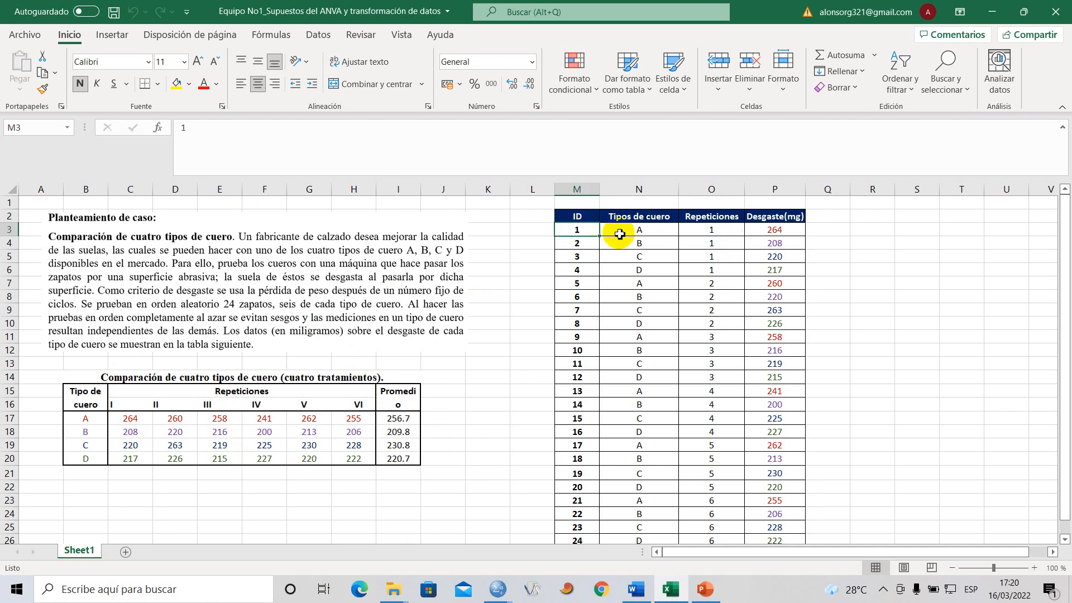
left_click(583, 215)
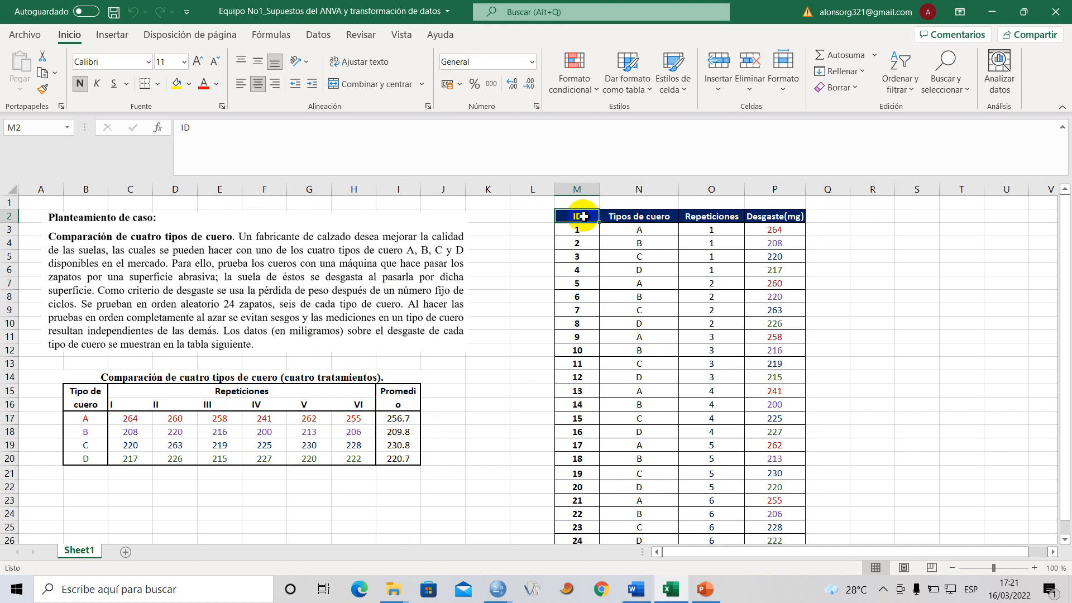
left_click(581, 229)
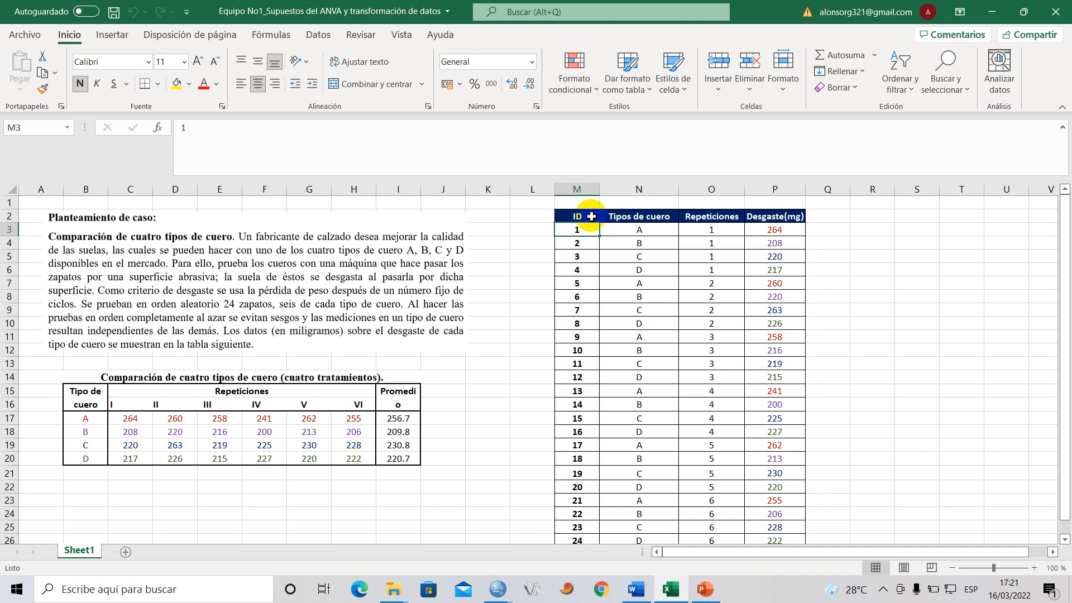
left_click(646, 216)
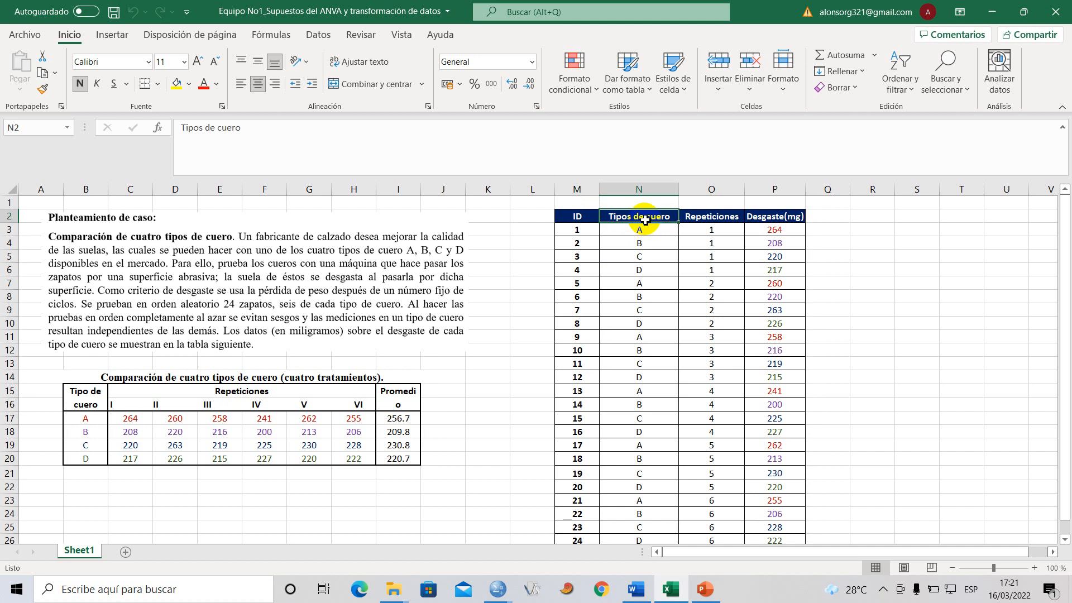
left_click_drag(643, 216, 663, 469)
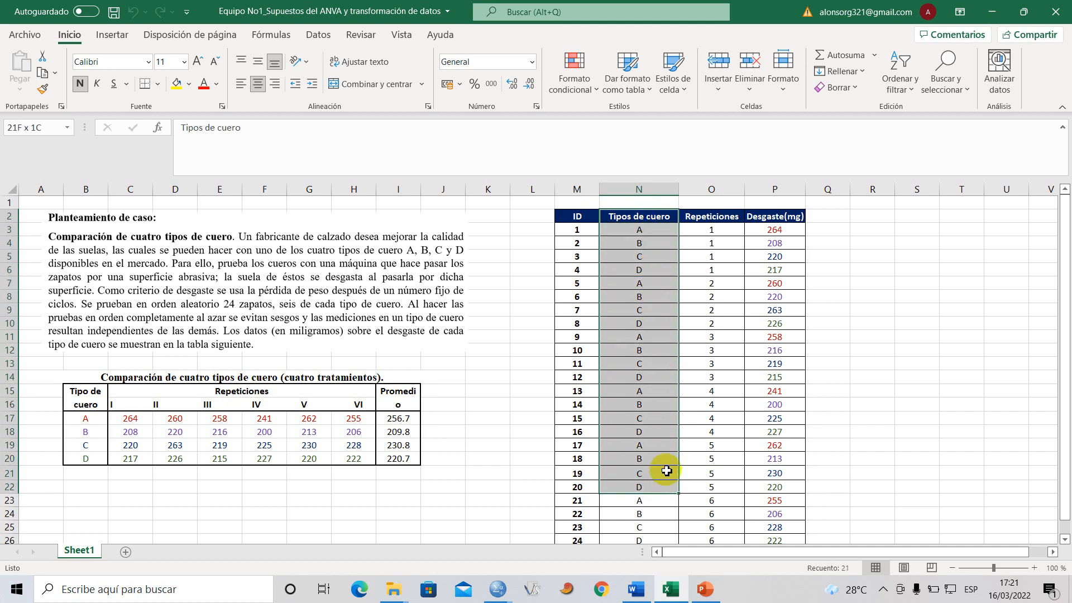
left_click(712, 218)
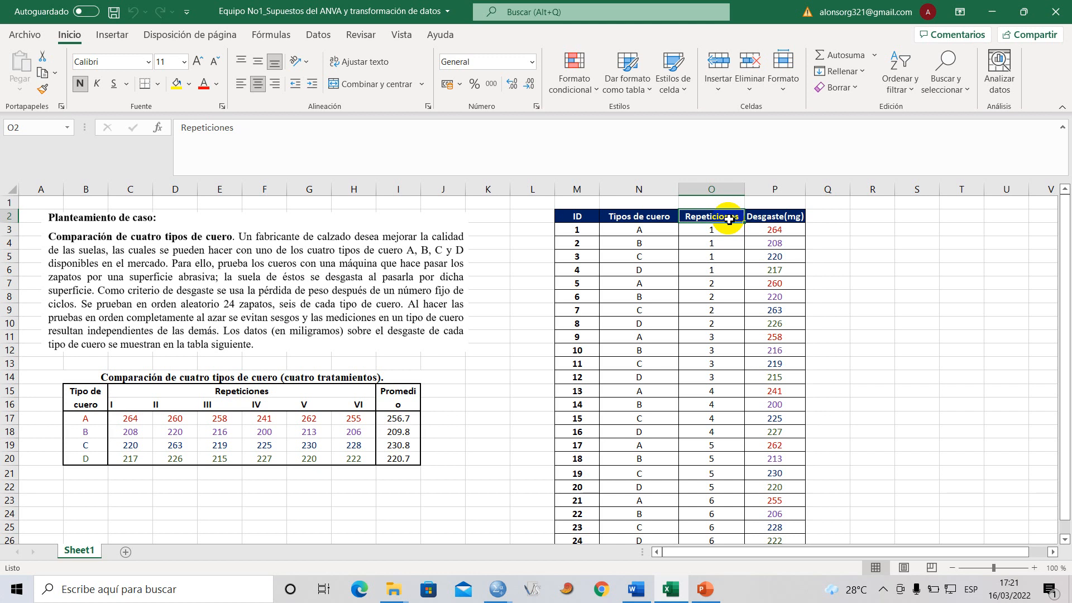
left_click(770, 217)
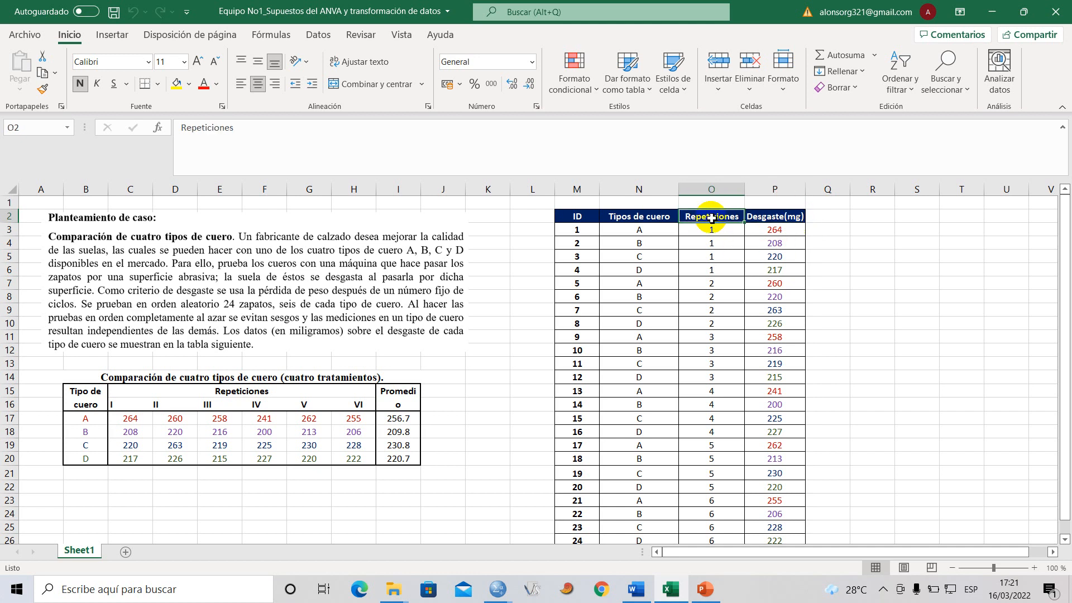
left_click(581, 217)
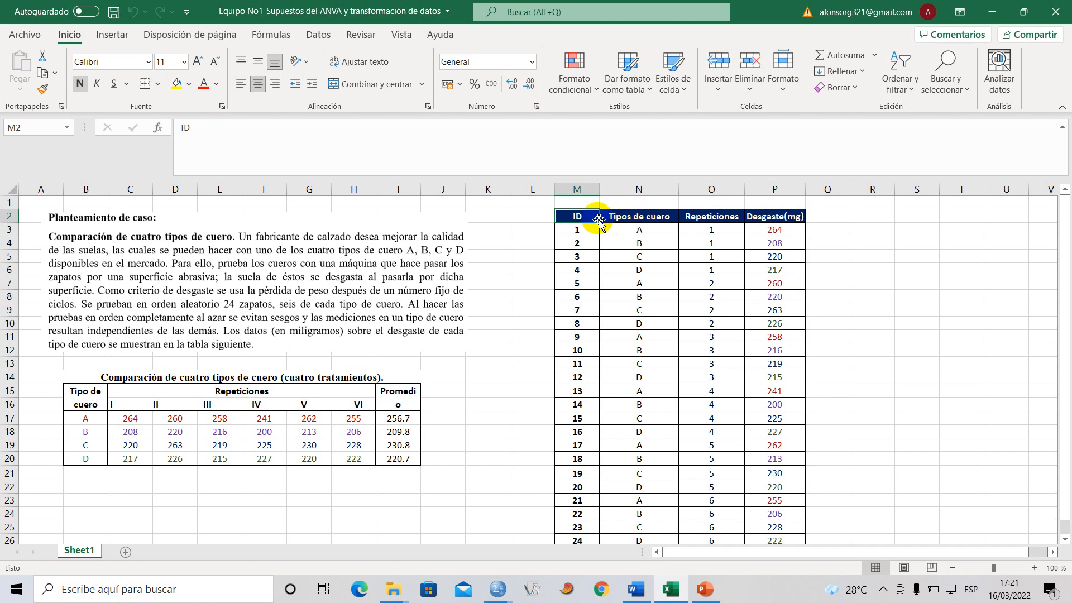
left_click(641, 217)
left_click(706, 217)
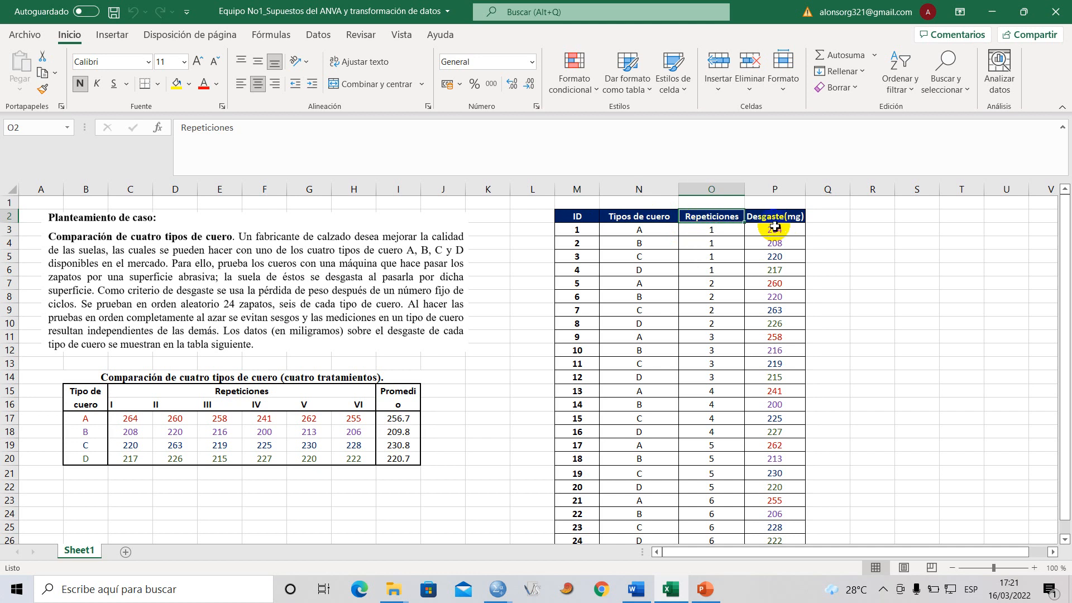
left_click(774, 220)
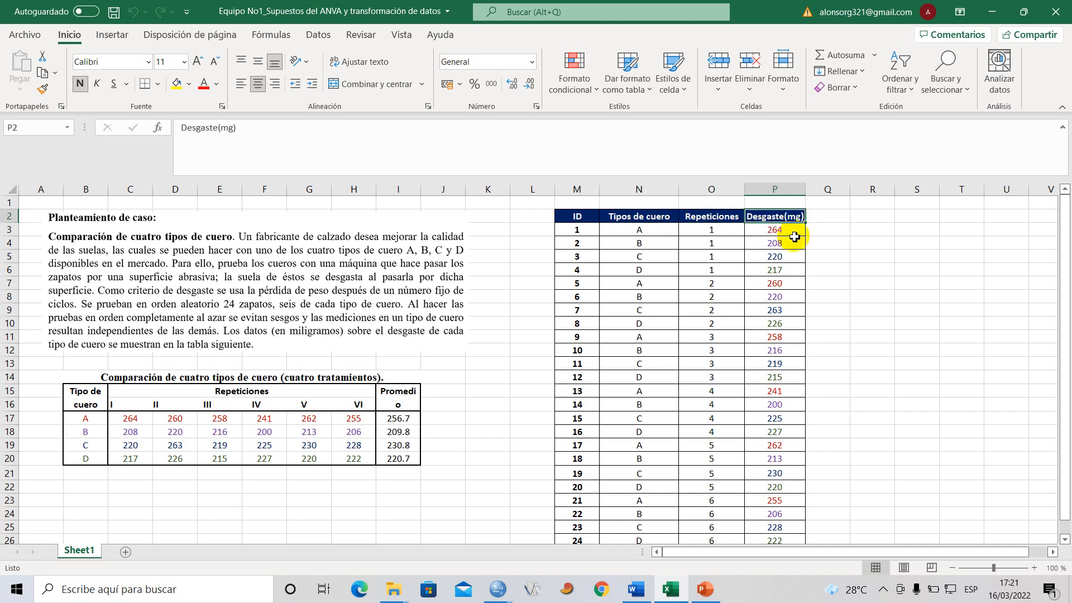
left_click(706, 216)
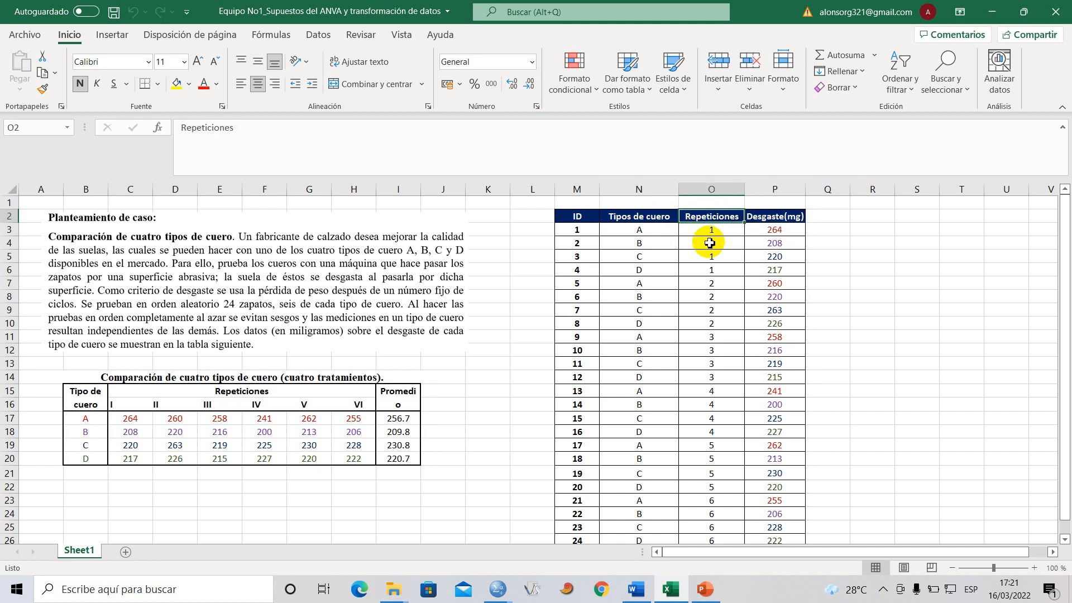
- Examine how the Repeticiones column is numbered, from the block of 1s to the block of 6s
left_click_drag(713, 229, 721, 275)
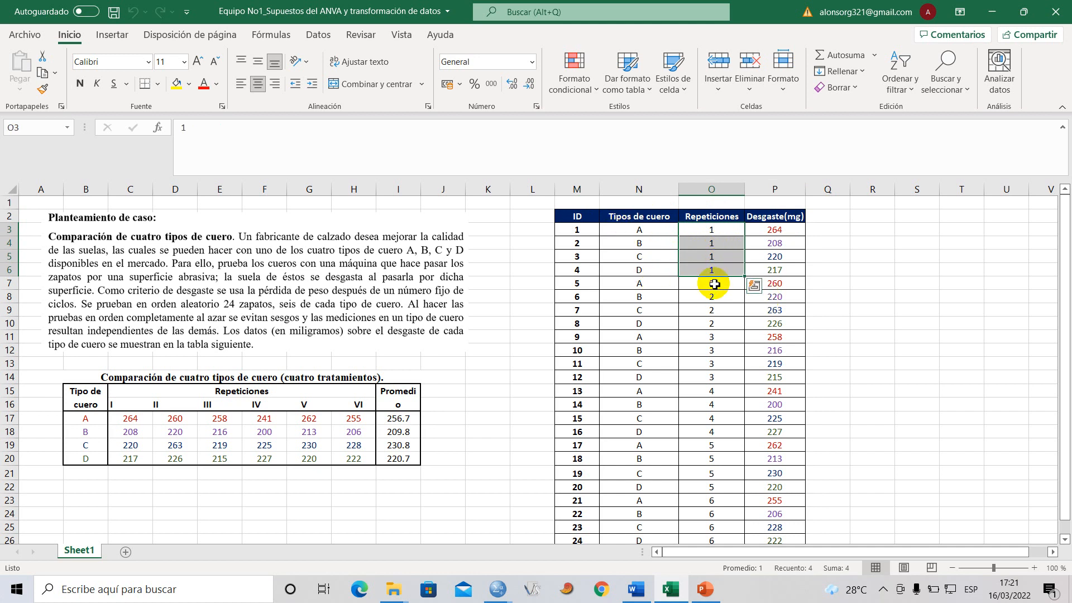
scroll(721, 410, "down", 4)
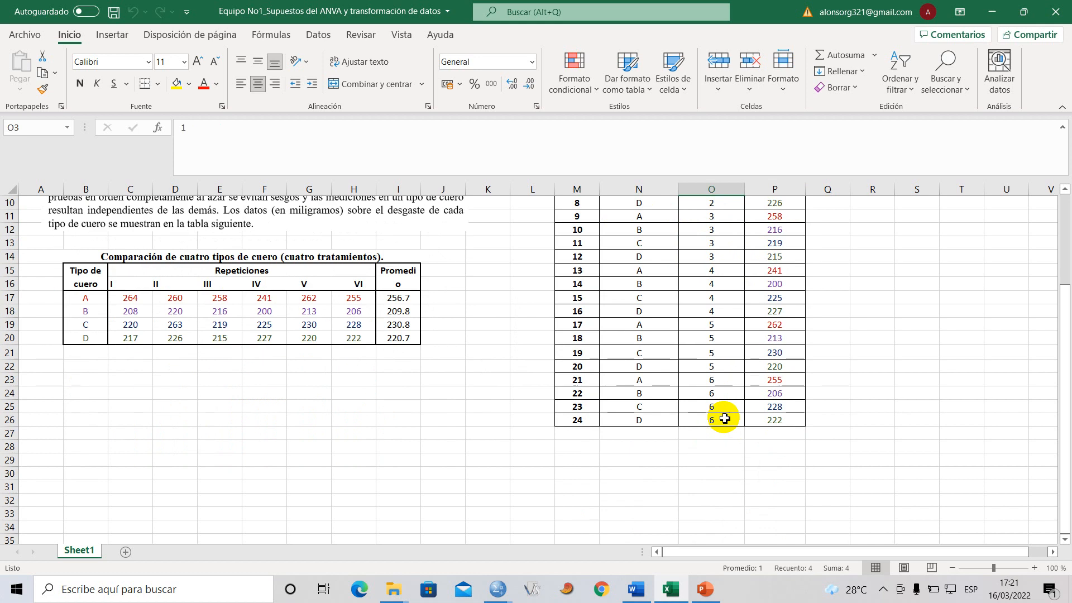
left_click_drag(714, 340, 718, 373)
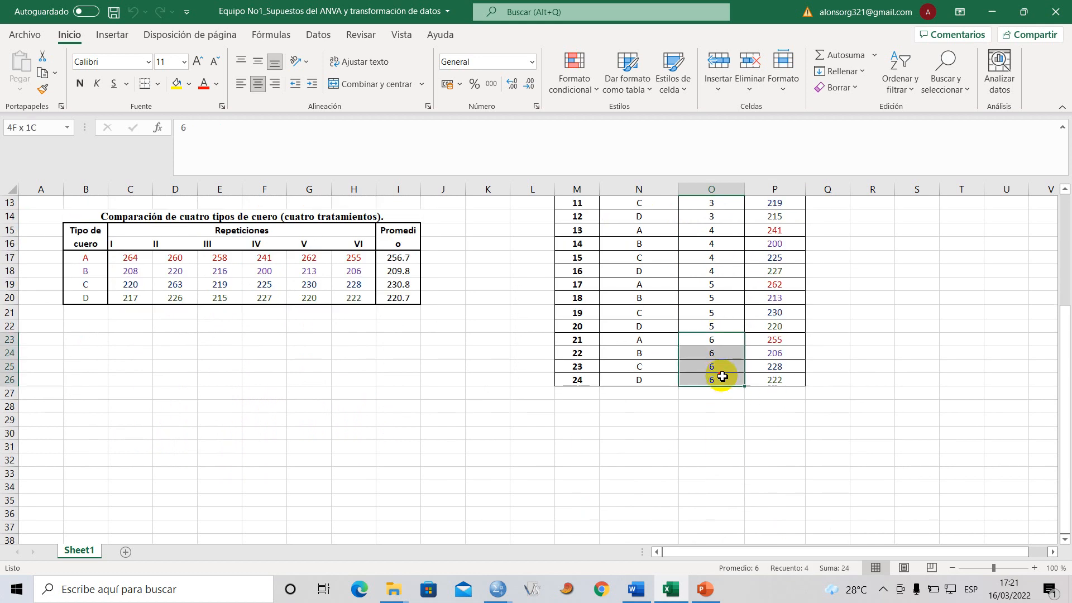
scroll(704, 312, "up", 4)
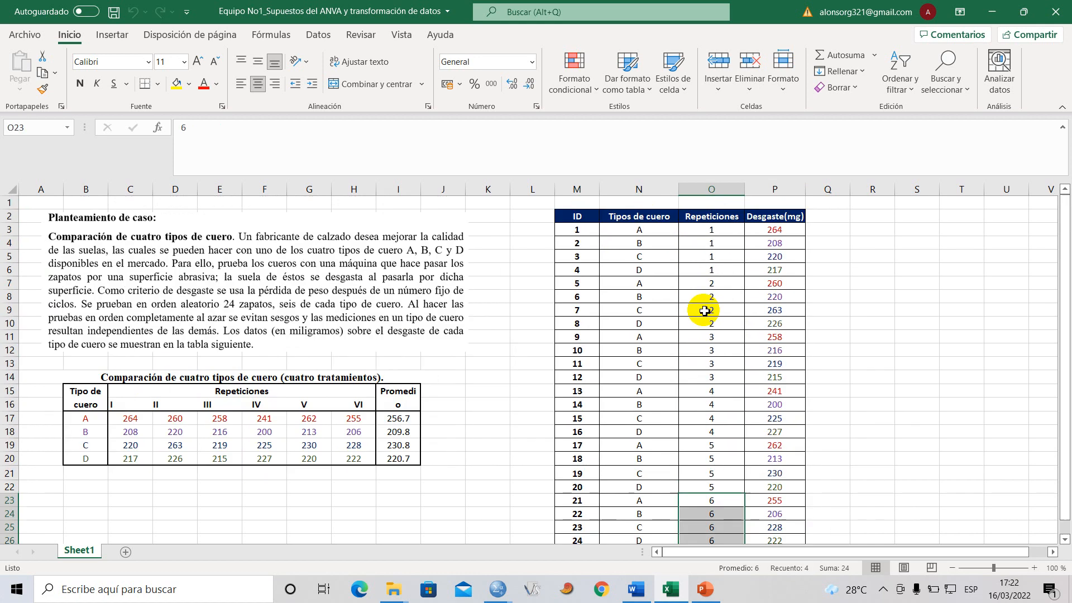
- Examine the repeating A to D blocks under Tipos de cuero and highlight the ID, Tipos de cuero and Repeticiones columns
left_click(640, 229)
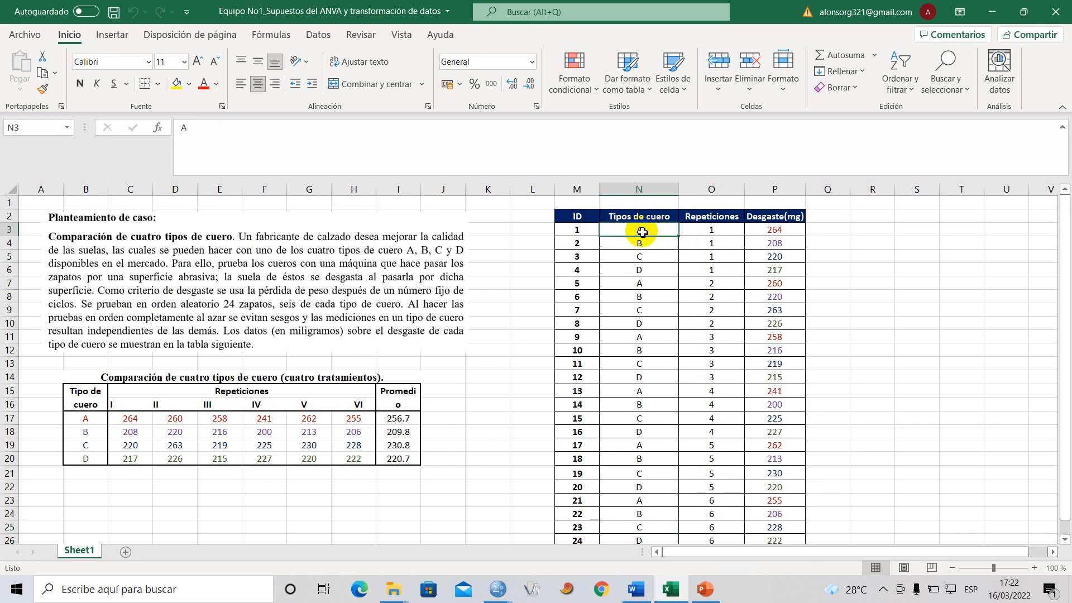
left_click_drag(641, 232, 646, 272)
key("ctrl+c")
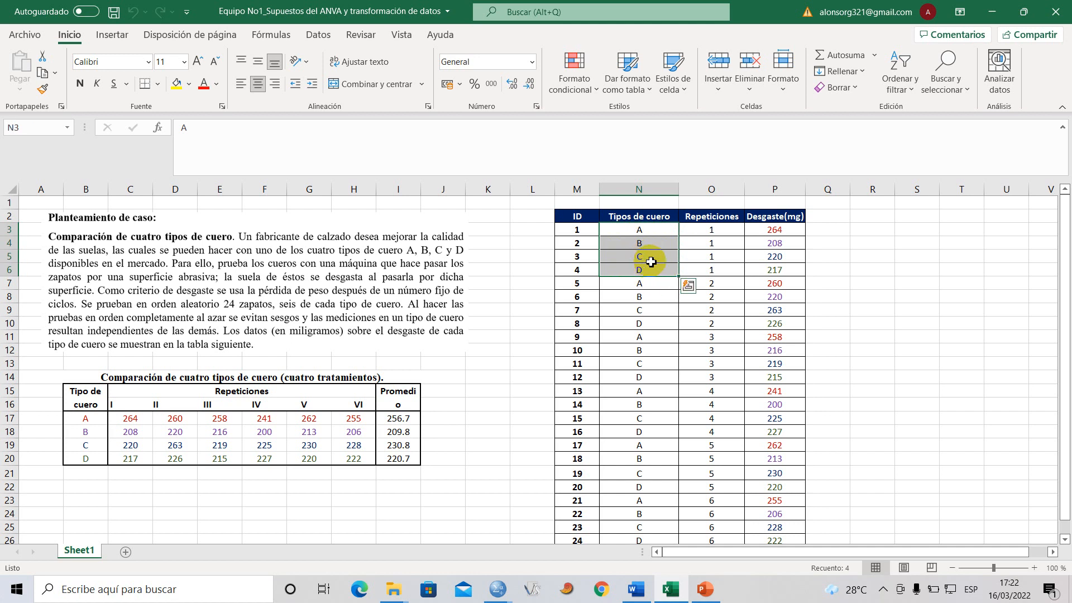
scroll(642, 251, "down", 1)
left_click(646, 243)
key("ctrl+v")
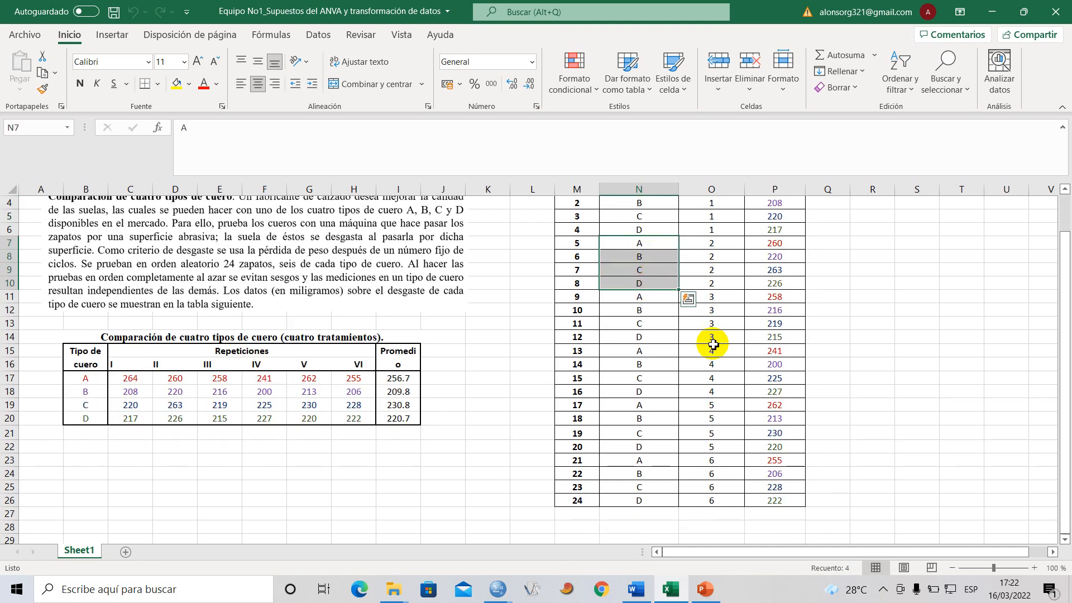
scroll(711, 338, "up", 1)
left_click_drag(577, 216, 732, 531)
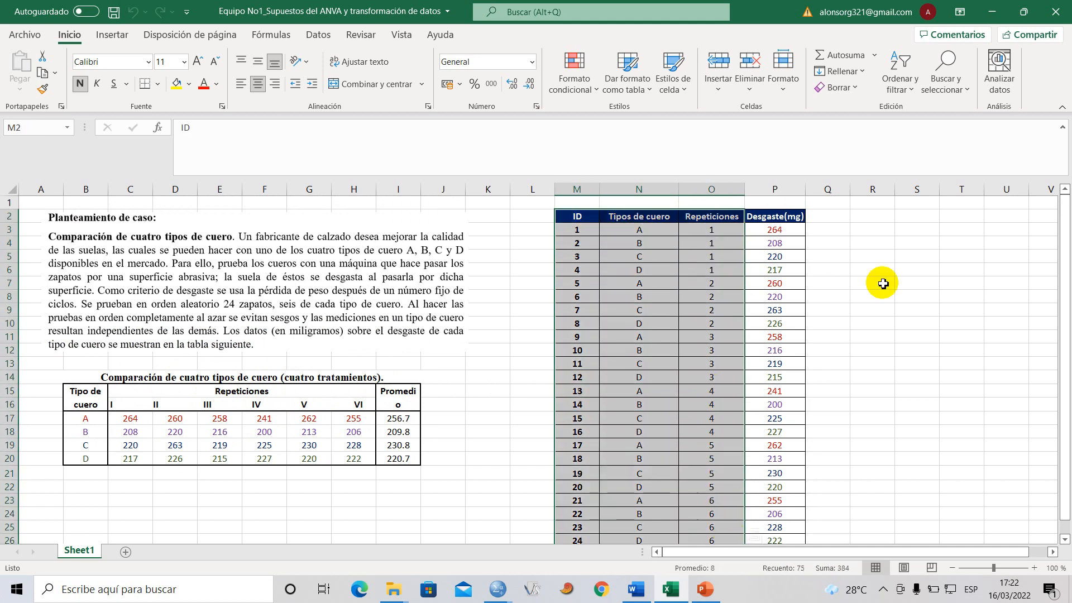
- Compare the repetition I values for leathers A to D in the case table with the first four Desgaste(mg) entries
left_click(136, 420)
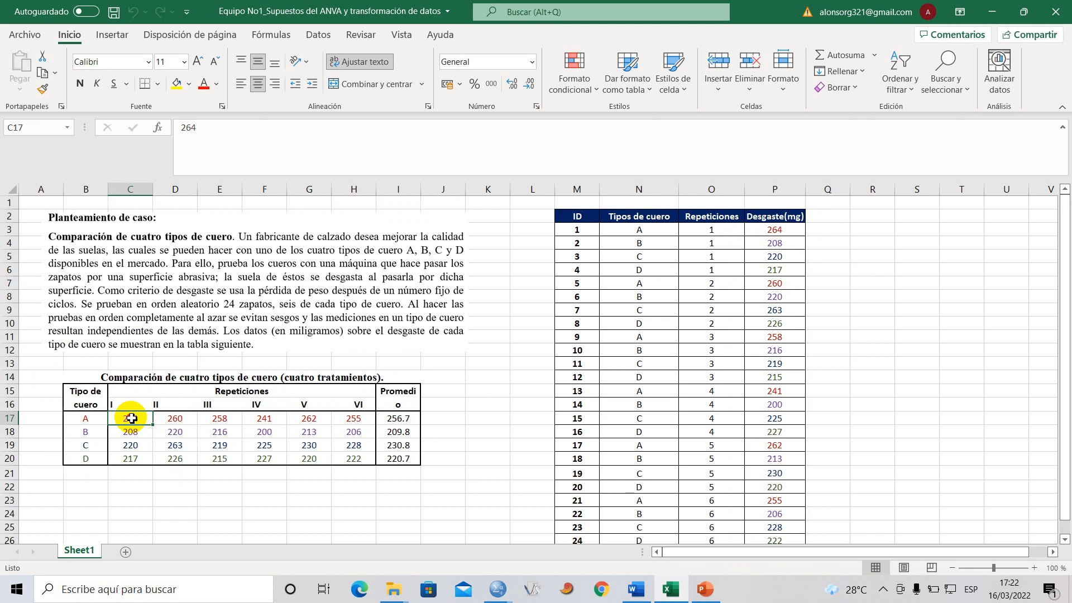
left_click_drag(132, 418, 133, 457)
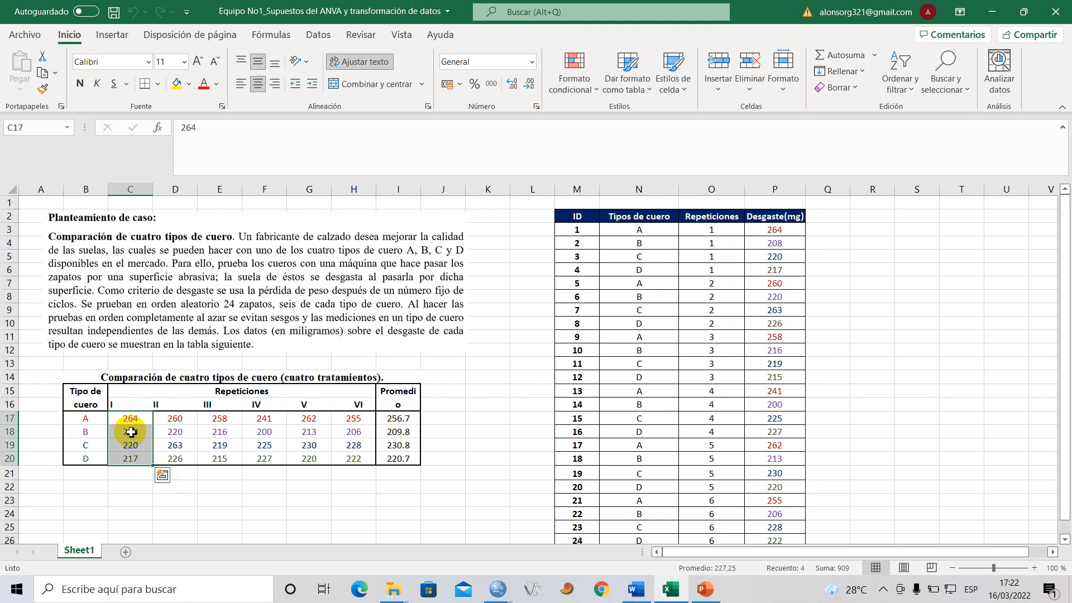
left_click(774, 230)
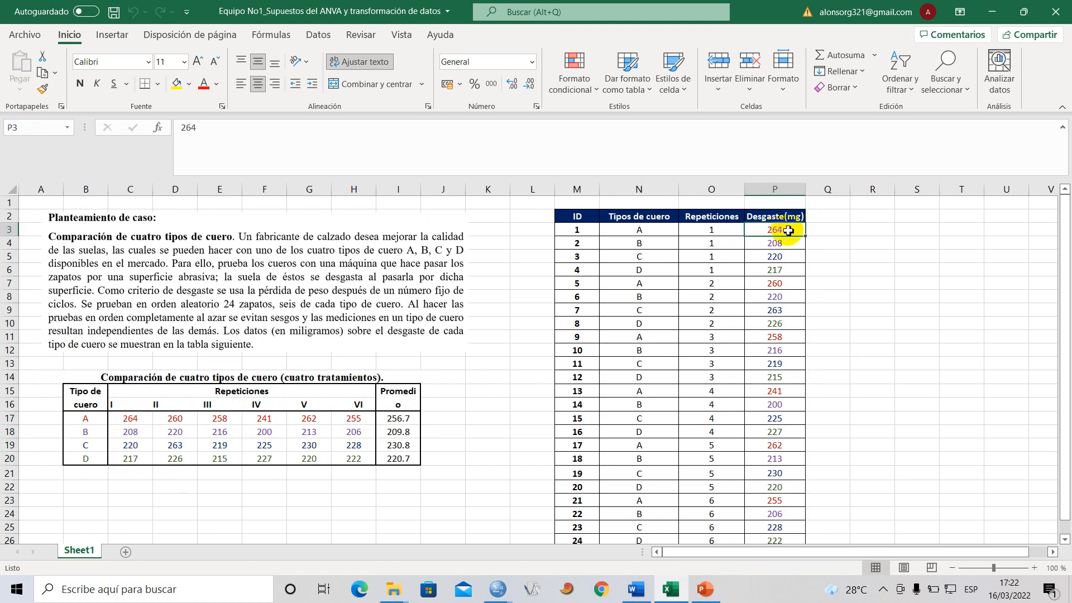
left_click_drag(772, 229, 780, 270)
left_click(826, 229)
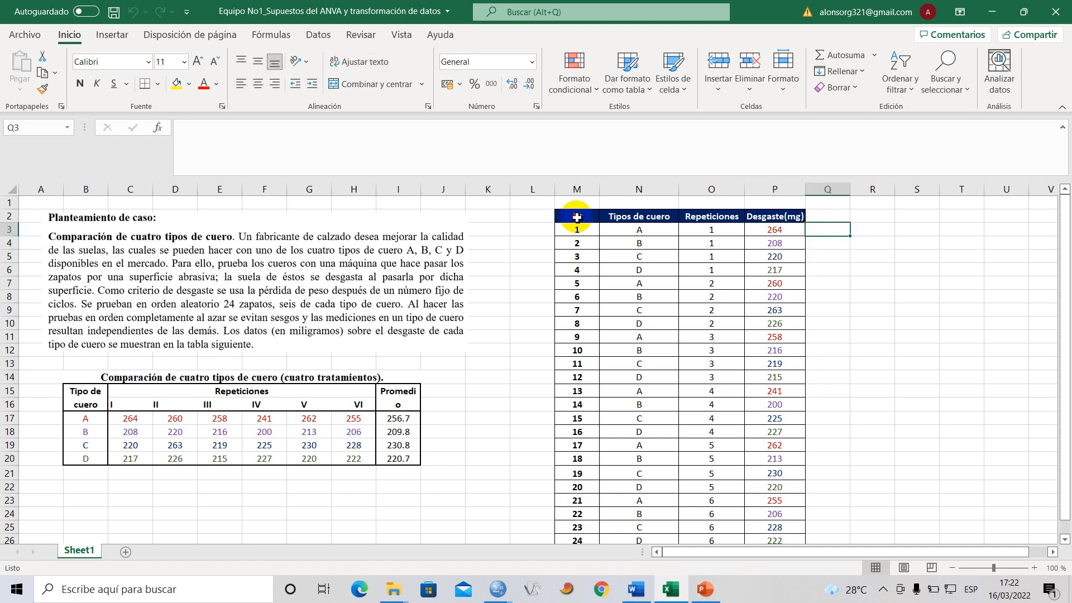
- Copy the whole matrix M2:P26 with its headings and switch to the team's data set in SPSS
left_click_drag(577, 218, 788, 513)
key("ctrl+c")
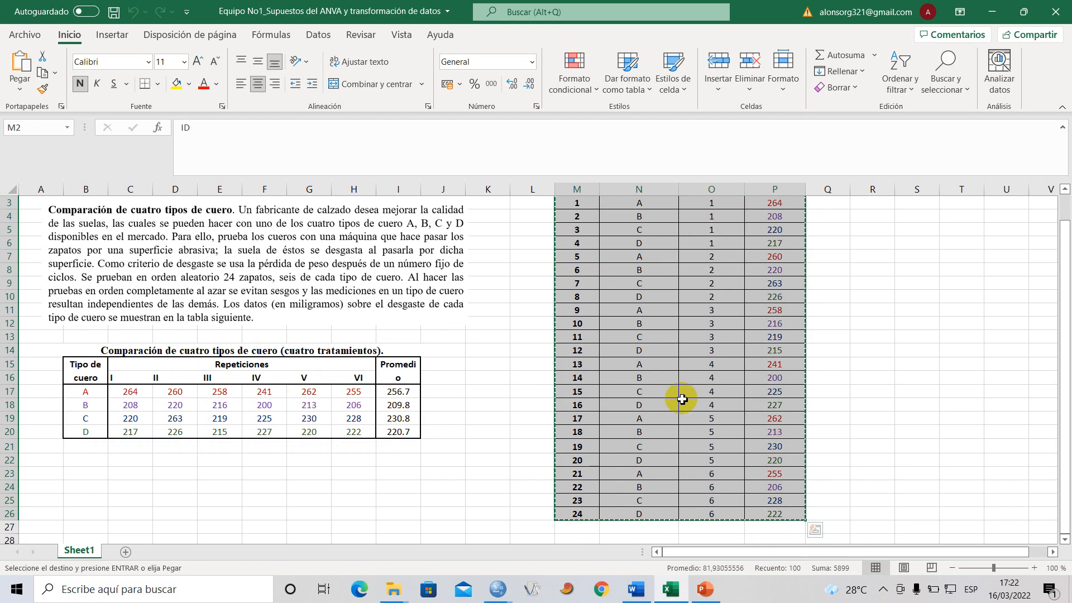
mouse_move(506, 596)
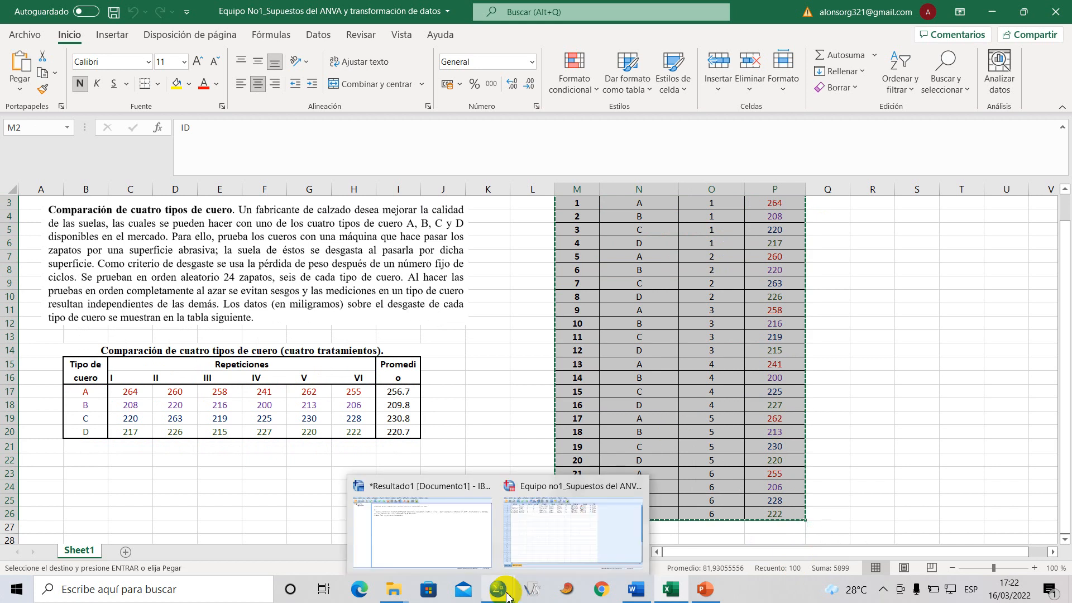
left_click(553, 509)
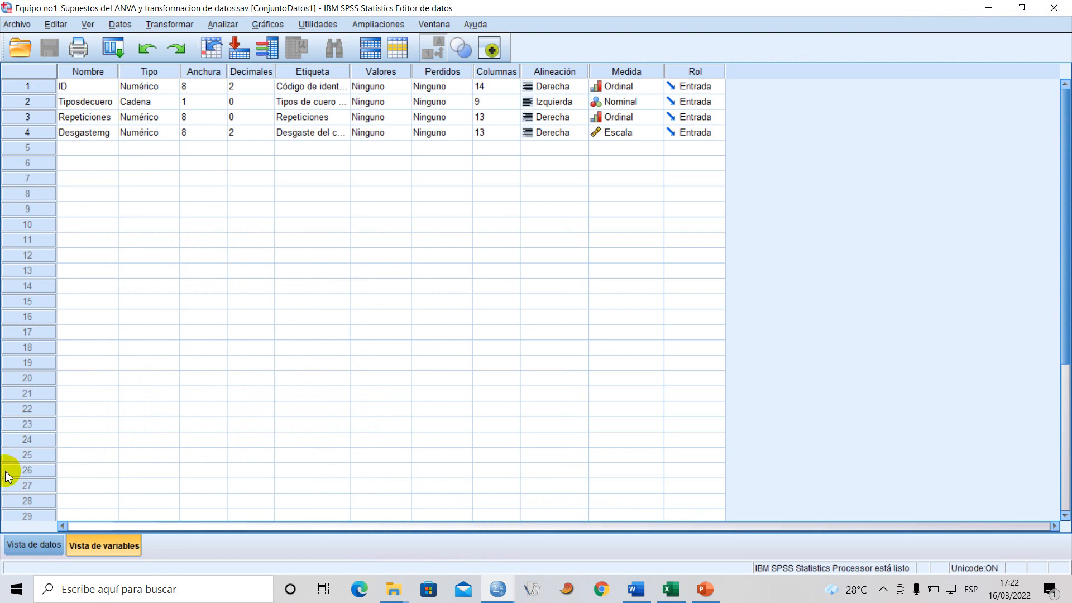
- Check the team data set's data and variable views, and create a new empty data set shown in data view
left_click(33, 546)
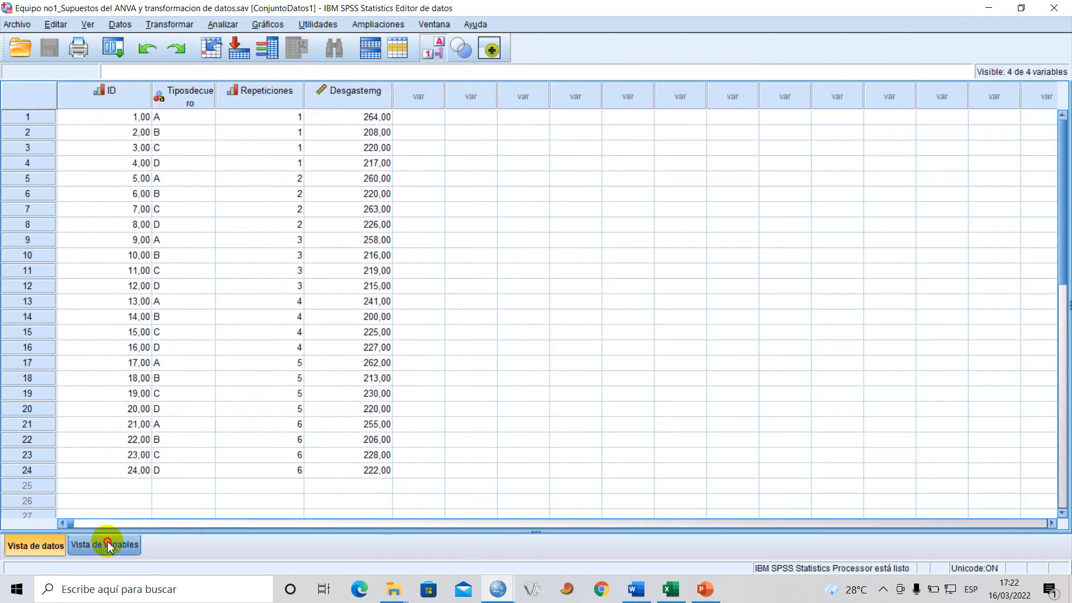
left_click(108, 545)
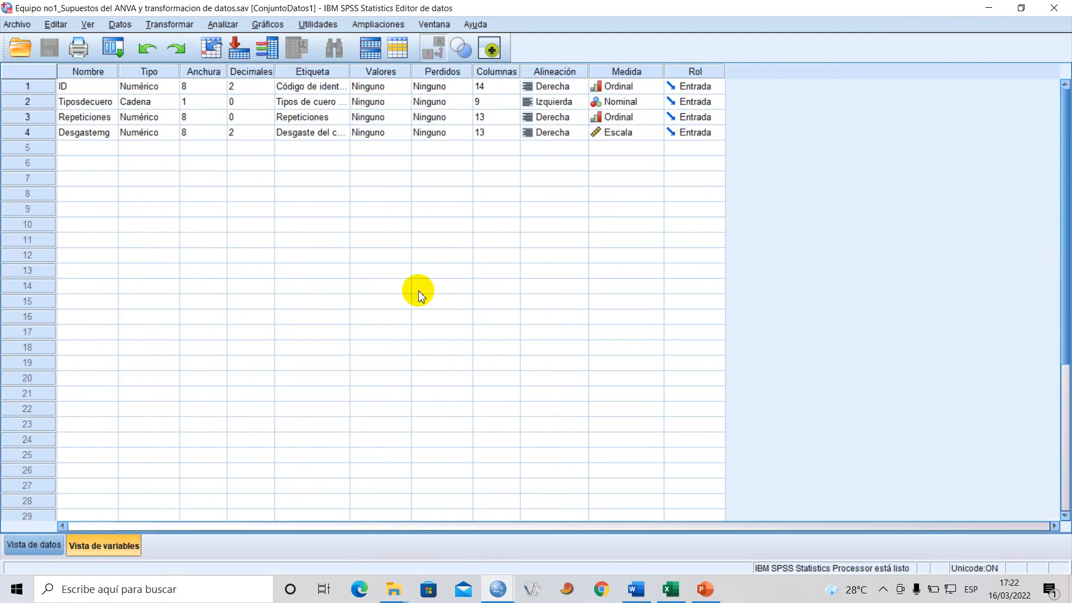
left_click(17, 25)
mouse_move(55, 42)
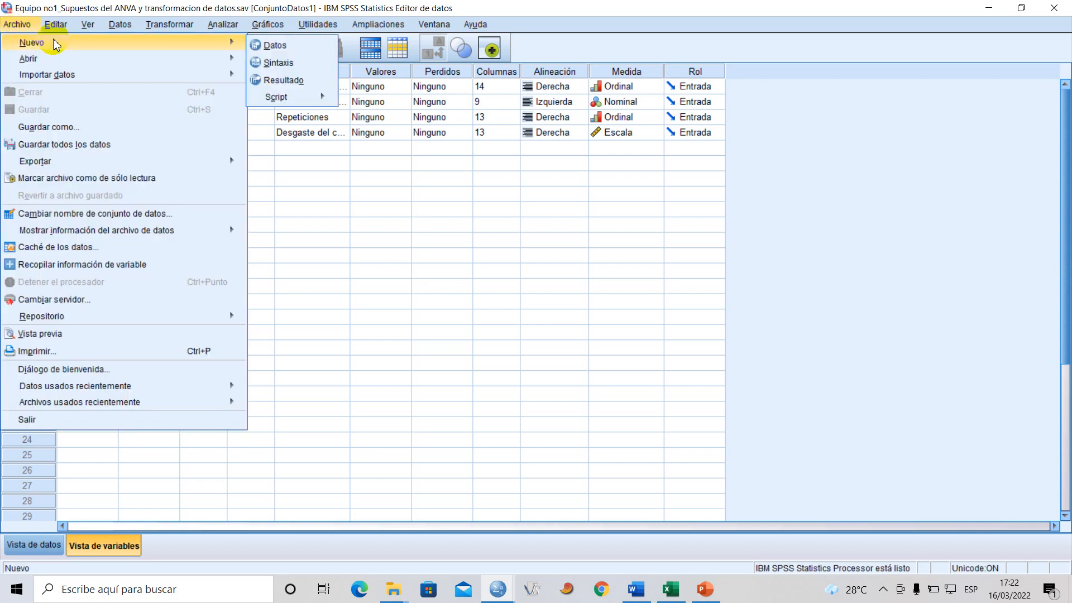
left_click(300, 46)
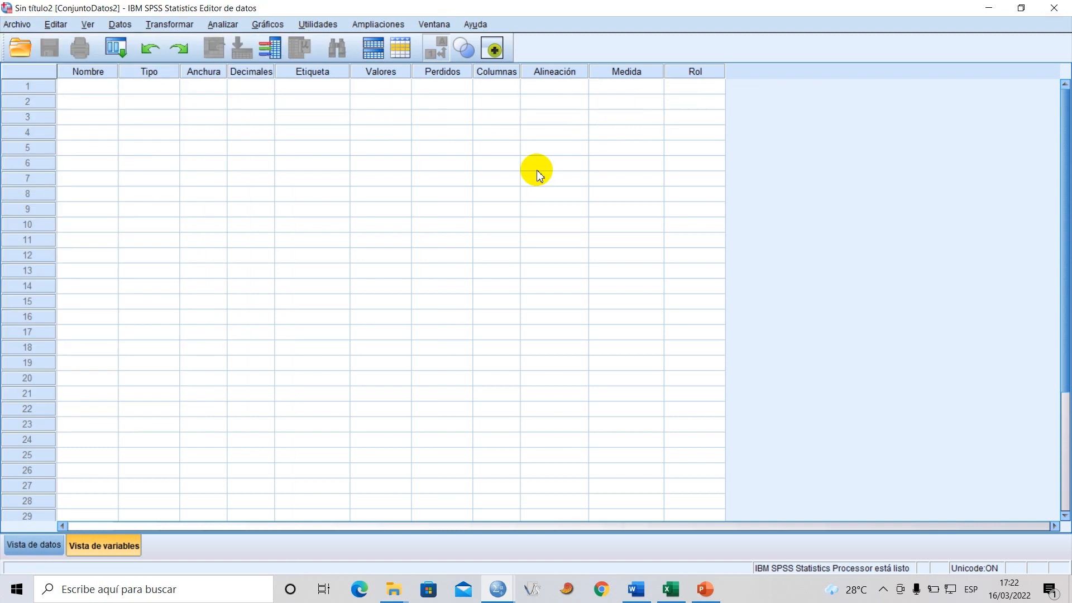
left_click(34, 542)
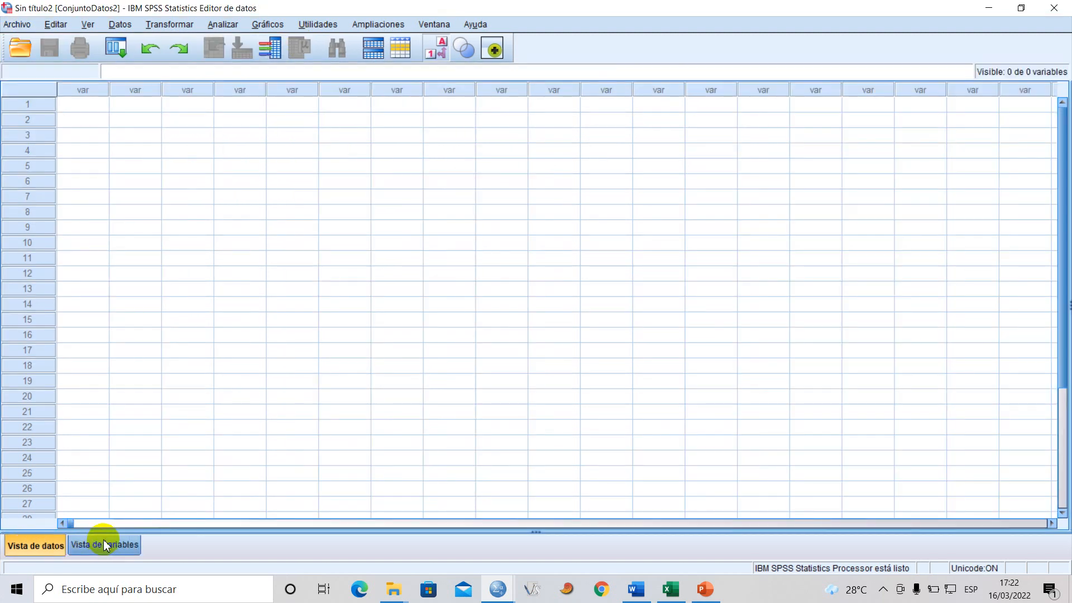
- Paste the copied matrix with its variable names into the new data set, starting at the first cell of data view
left_click(102, 540)
left_click(43, 545)
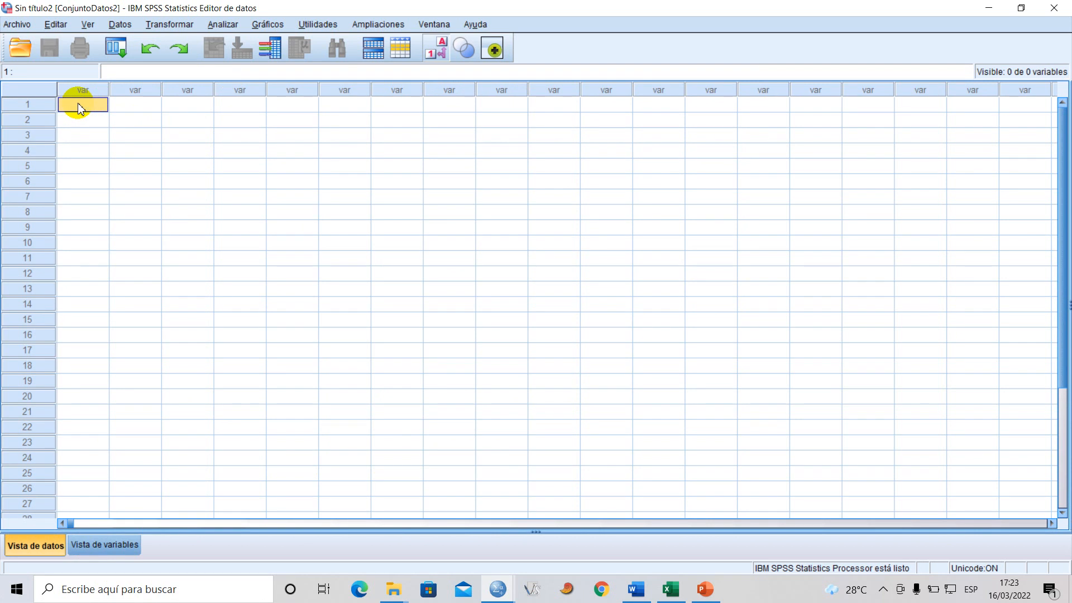
right_click(79, 108)
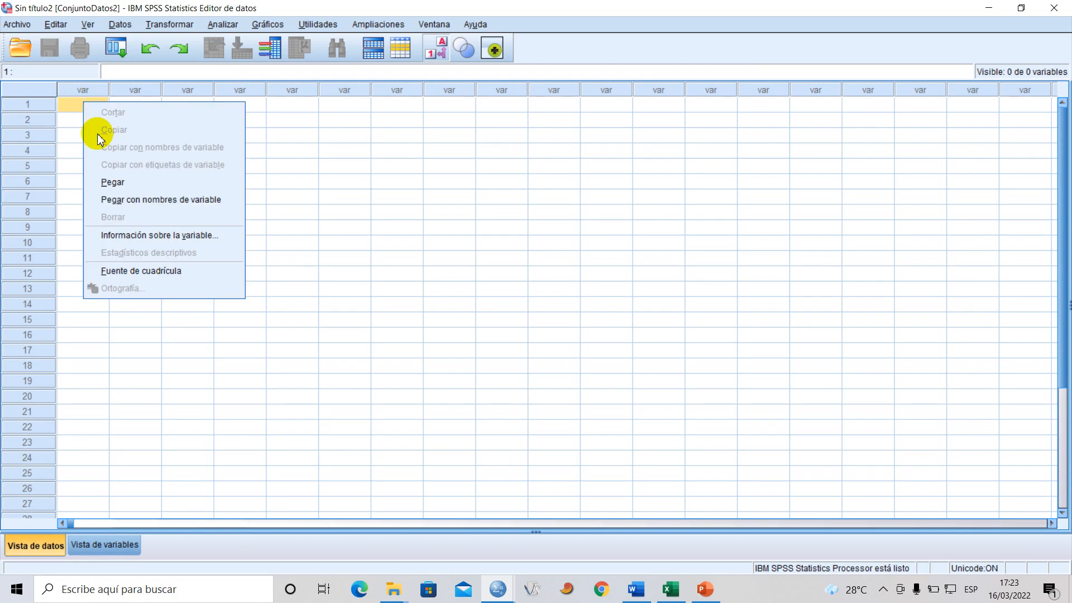
left_click(204, 201)
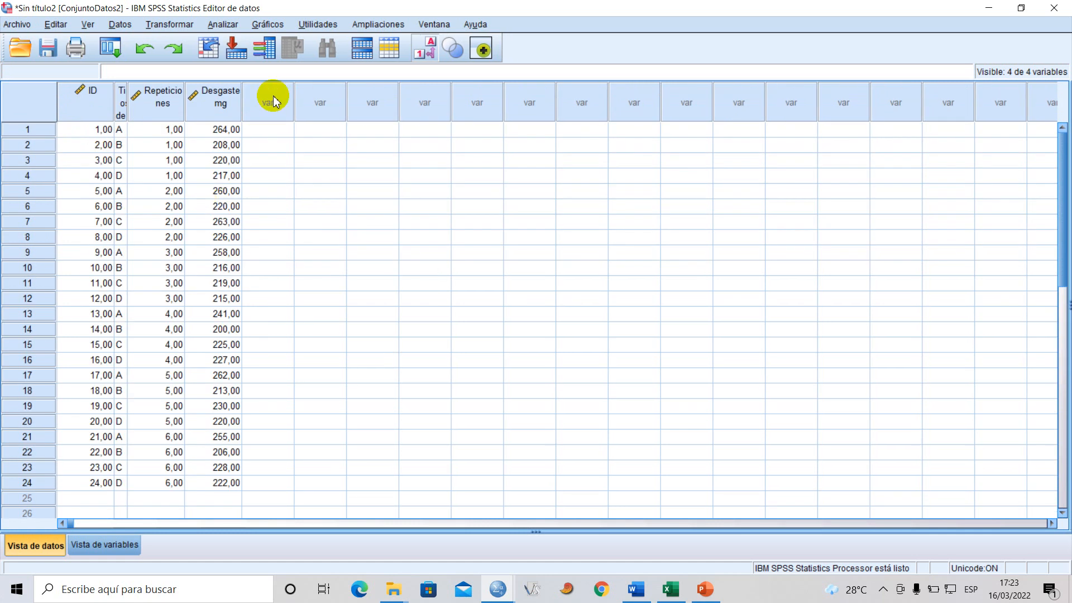
- Widen the Desgastemg, Repeticiones and Tiposdecuero columns in data view
double_click(244, 103)
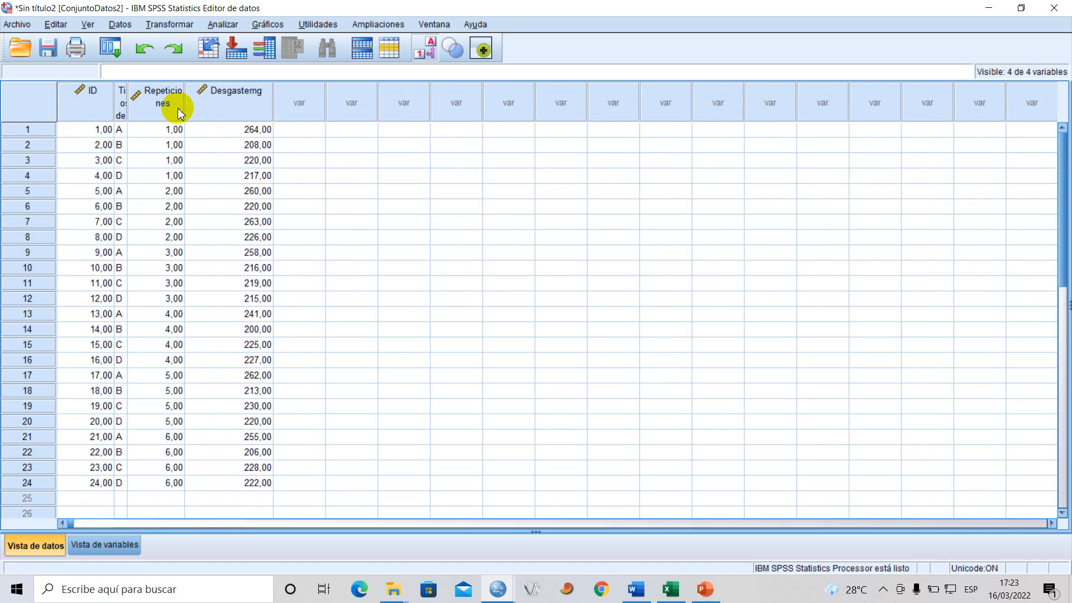
left_click_drag(185, 102, 210, 96)
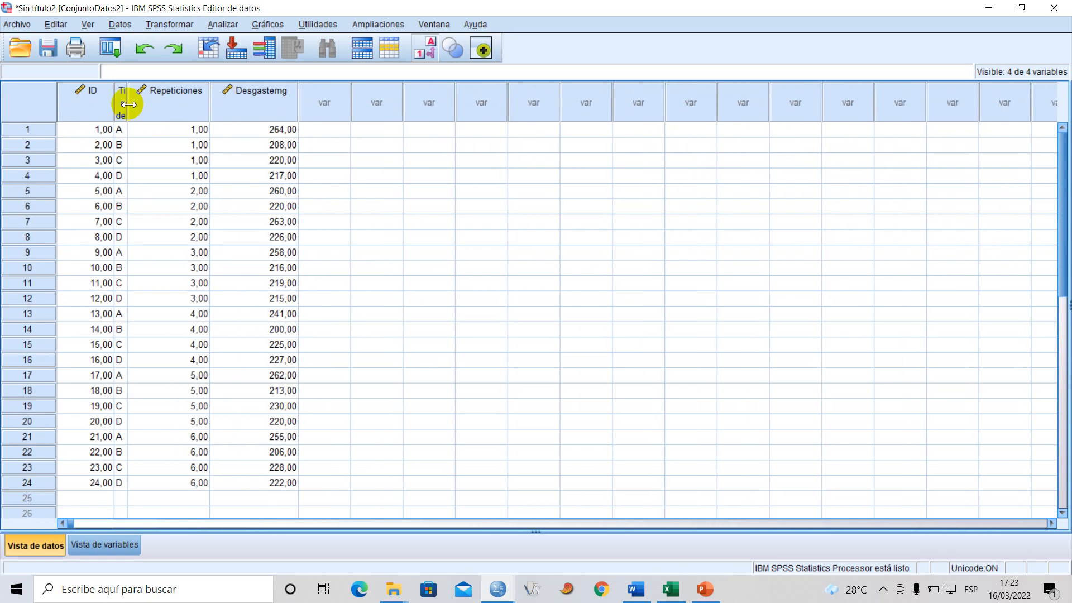
left_click_drag(129, 104, 167, 96)
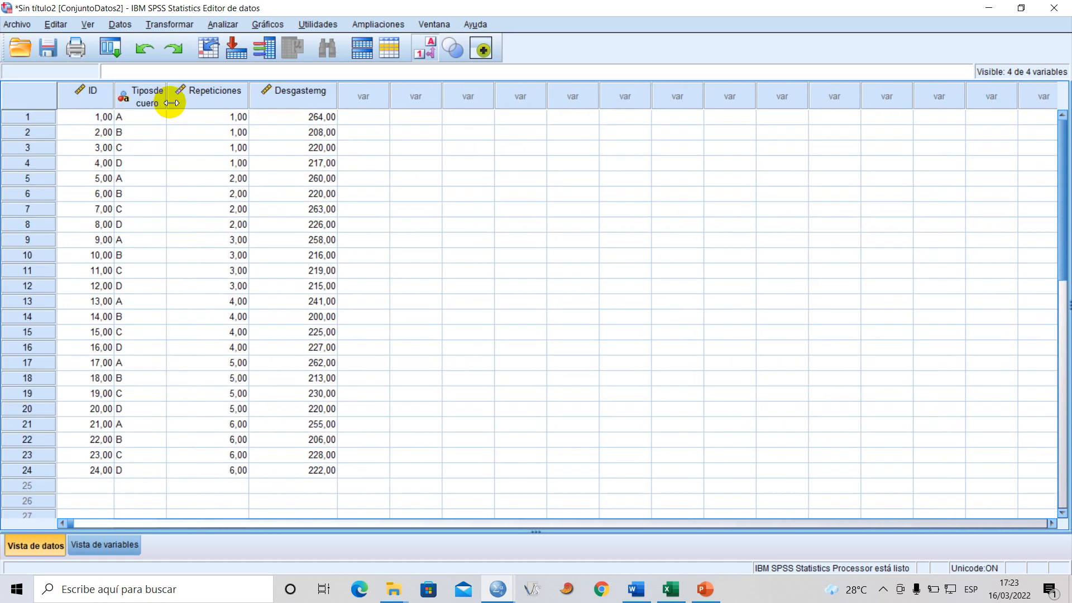
- In variable view, set the ID variable to 0 decimals and its measurement level to Ordinal
left_click(106, 545)
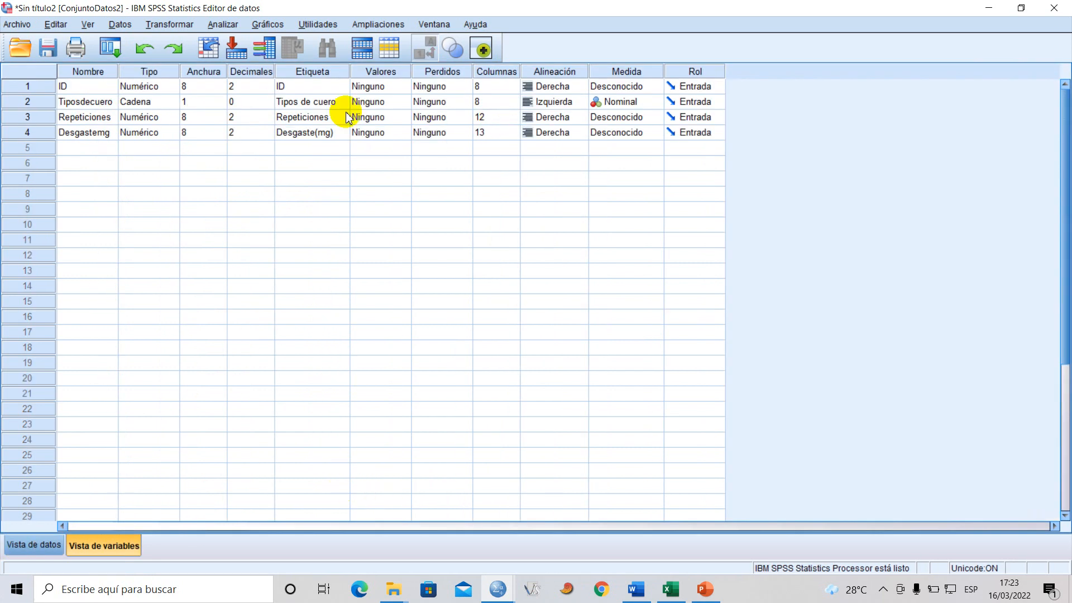
left_click(269, 86)
left_click(269, 89)
left_click(268, 89)
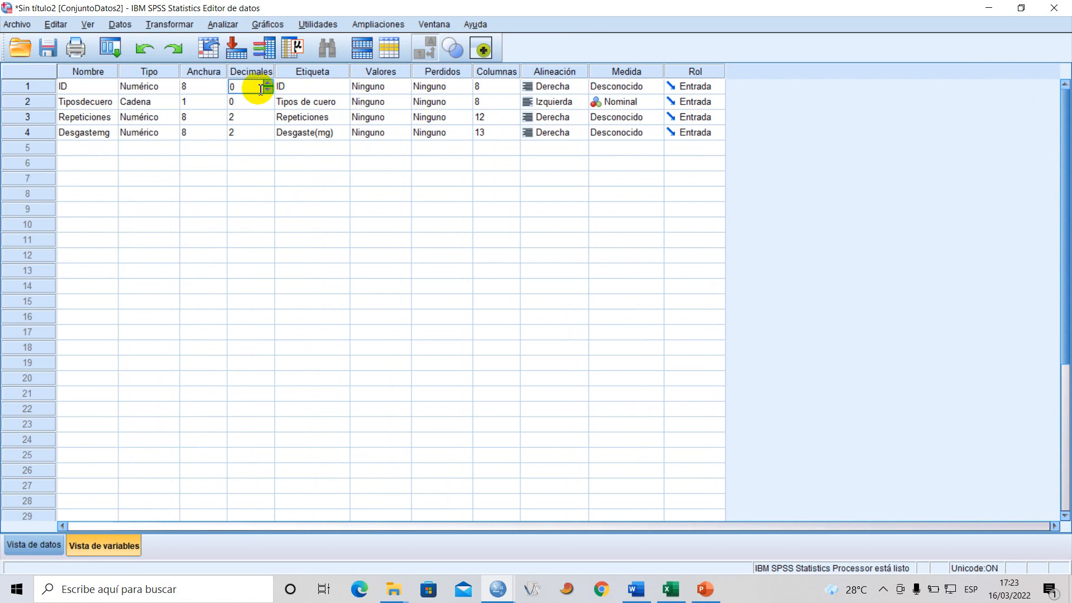
left_click(654, 92)
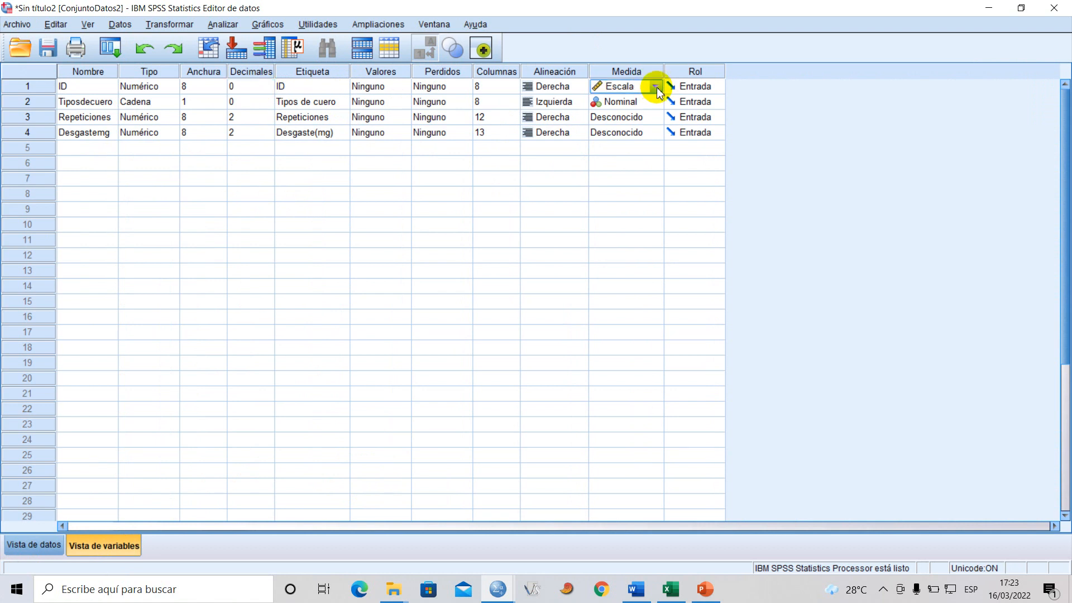
left_click(656, 87)
left_click(632, 117)
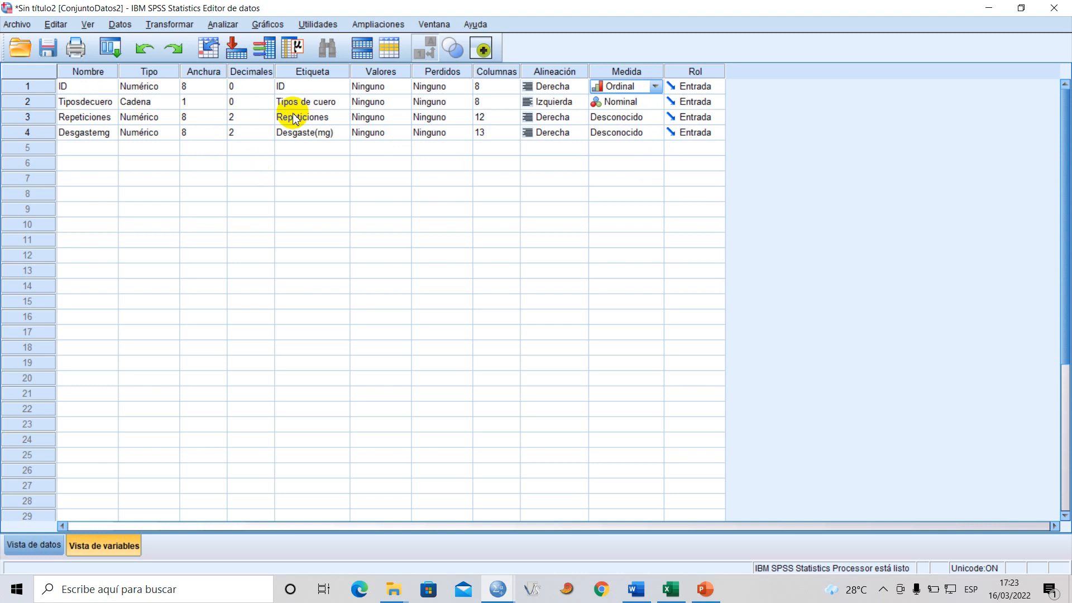
- Check the Tipos de cuero label and set the Repeticiones variable's measurement level to Nominal
left_click(311, 99)
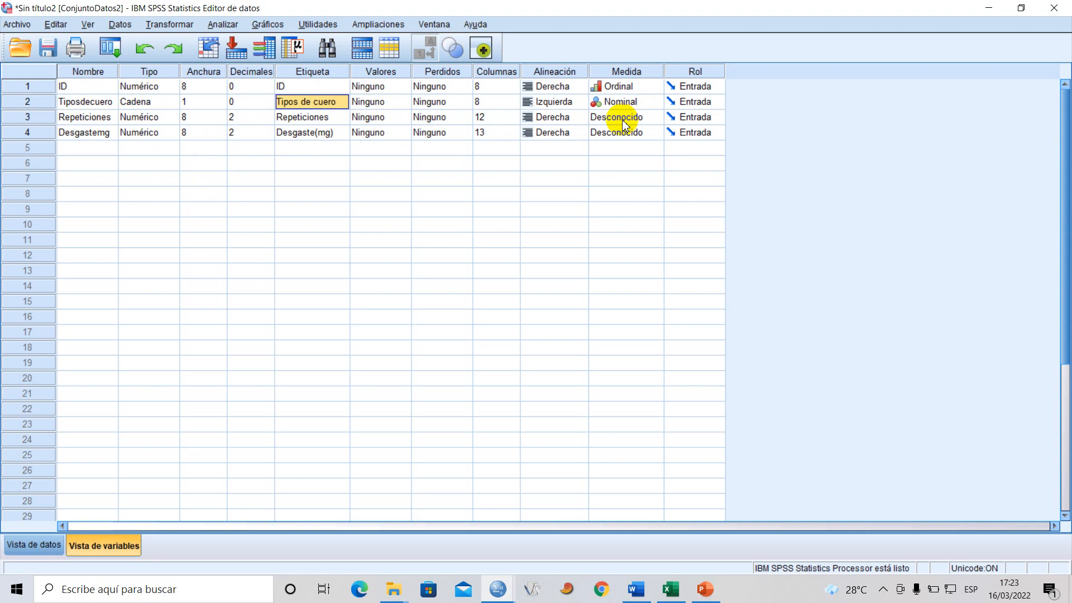
left_click(658, 119)
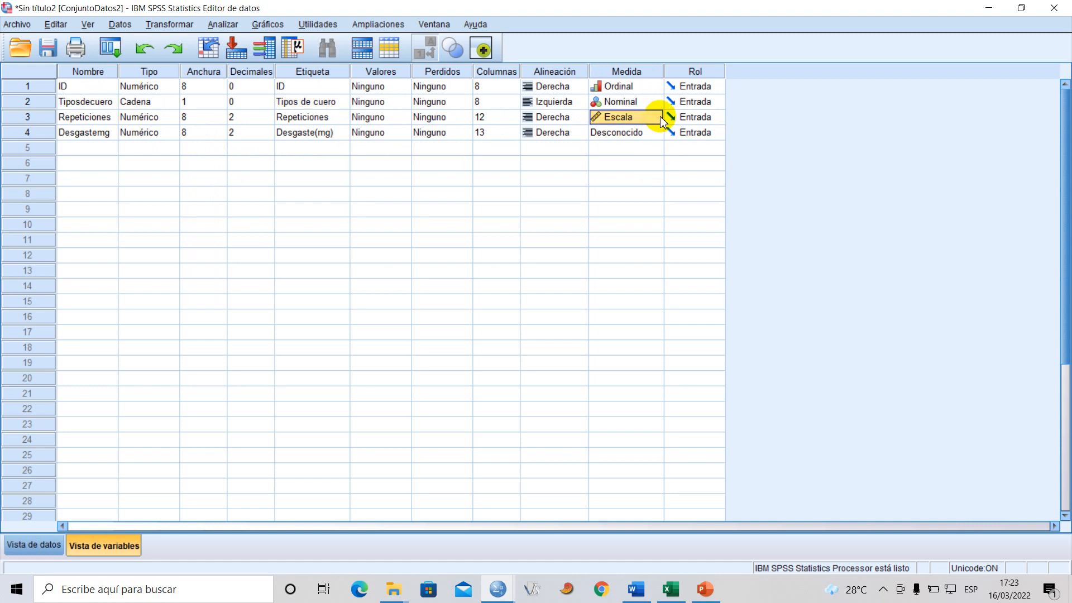
left_click(657, 116)
left_click(632, 160)
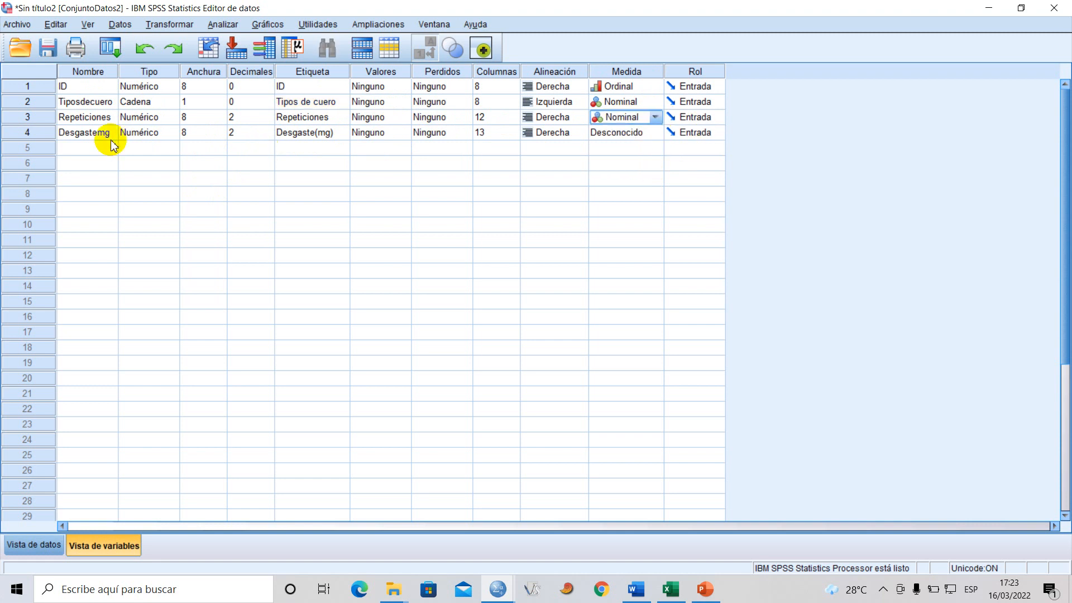
- Check the (mg) unit in the Desgastemg label and set that variable's measurement level to Escala
left_click(84, 132)
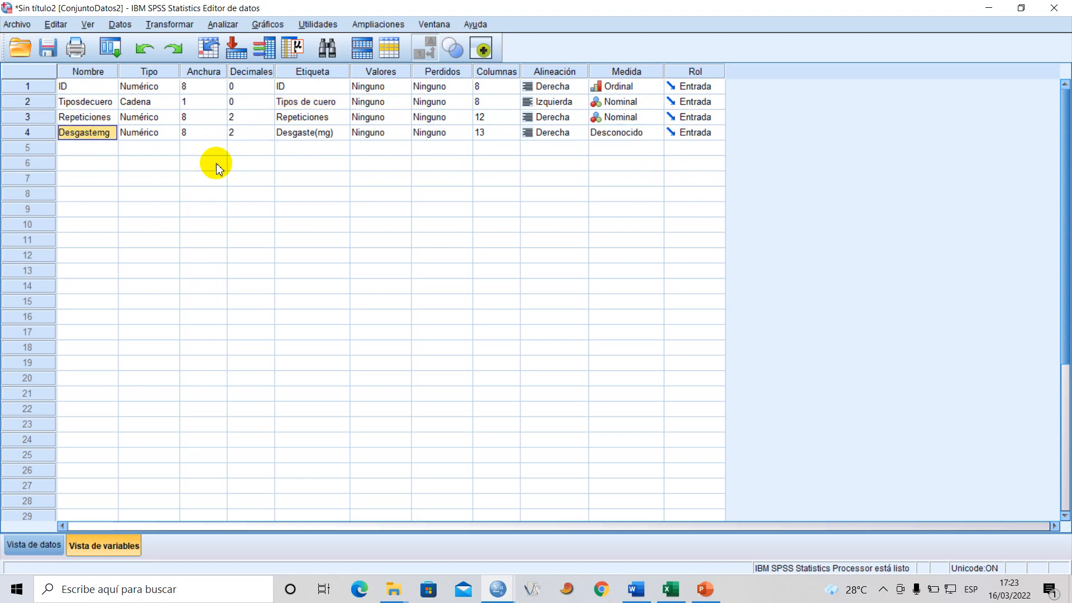
left_click(314, 136)
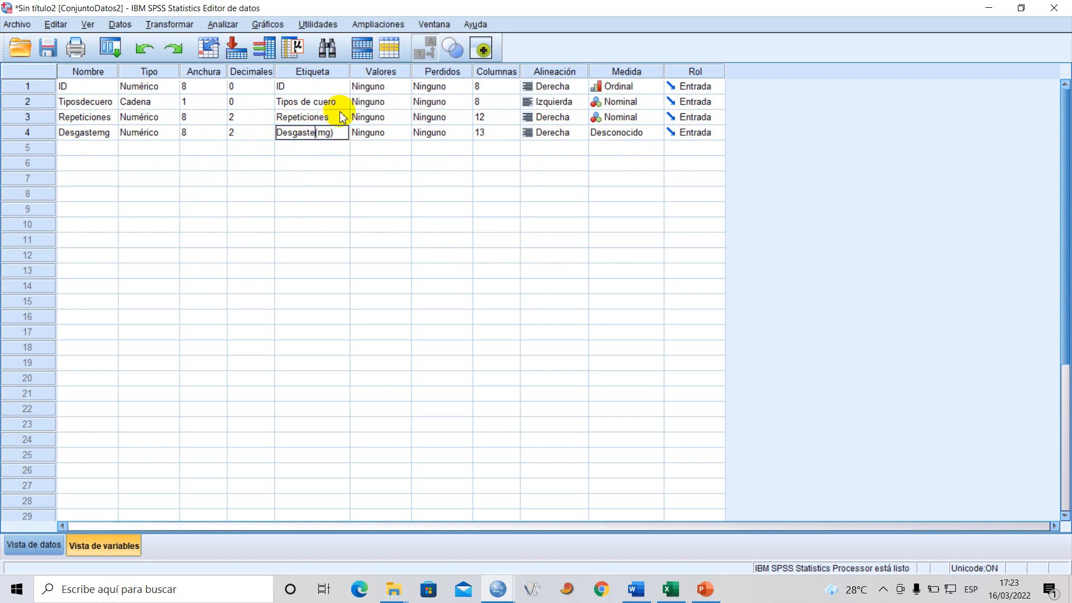
left_click_drag(330, 136, 316, 138)
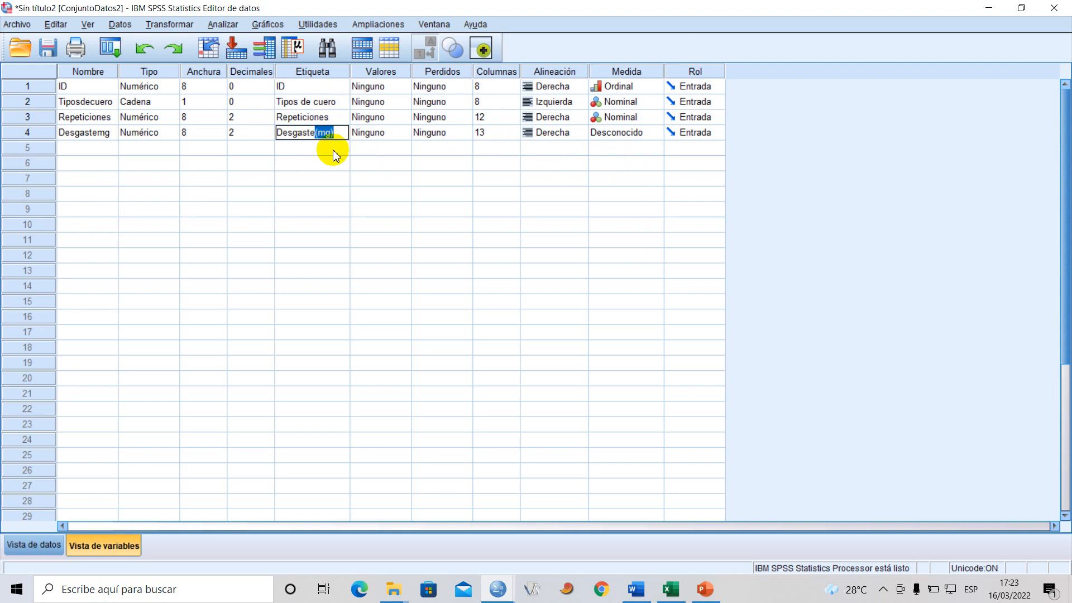
left_click(330, 137)
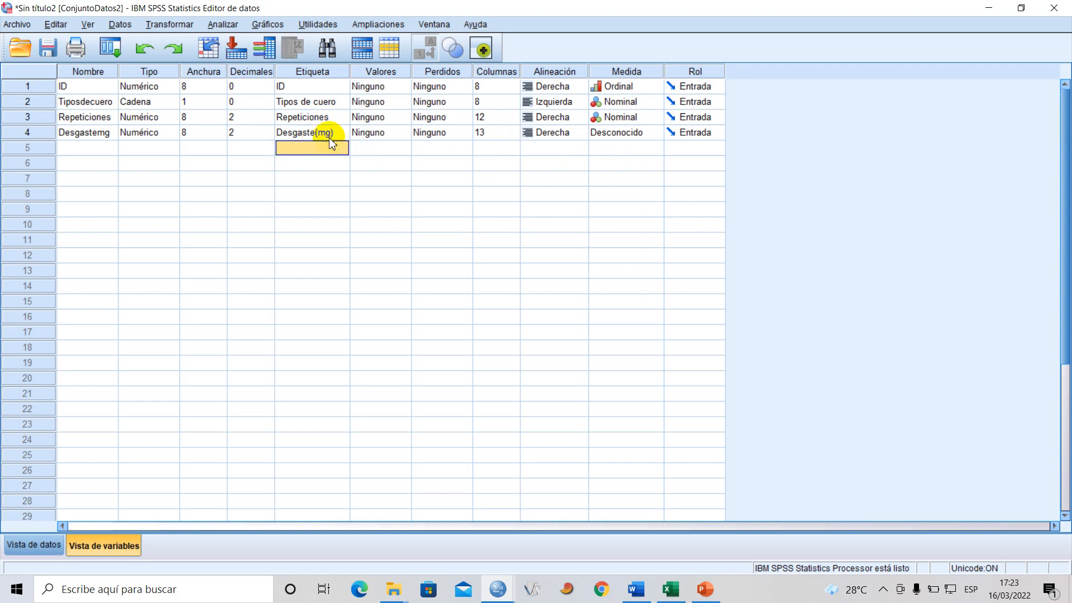
left_click(661, 134)
left_click(628, 148)
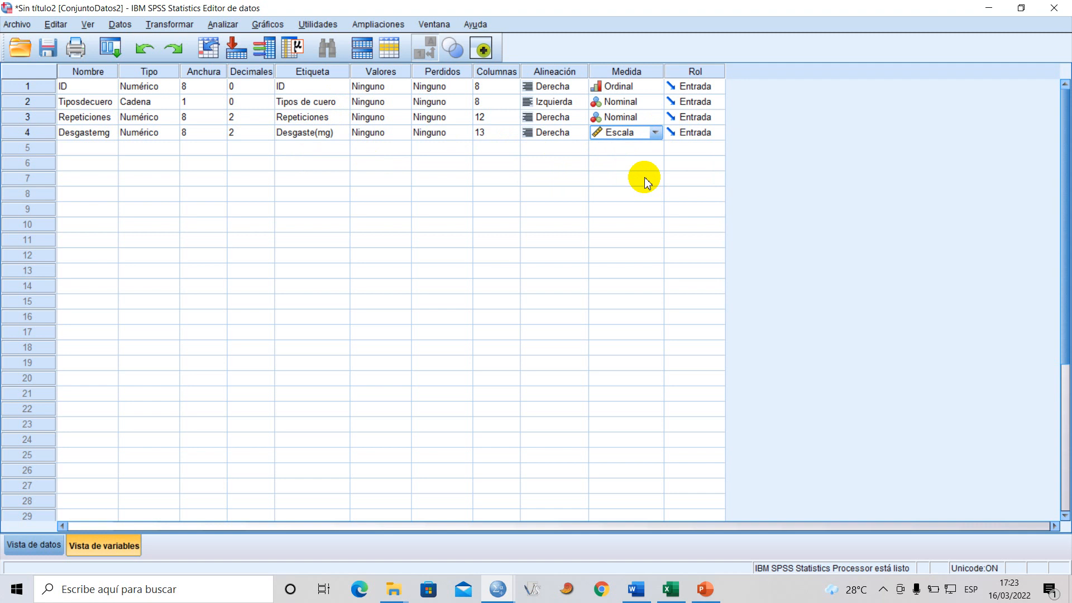
left_click(147, 148)
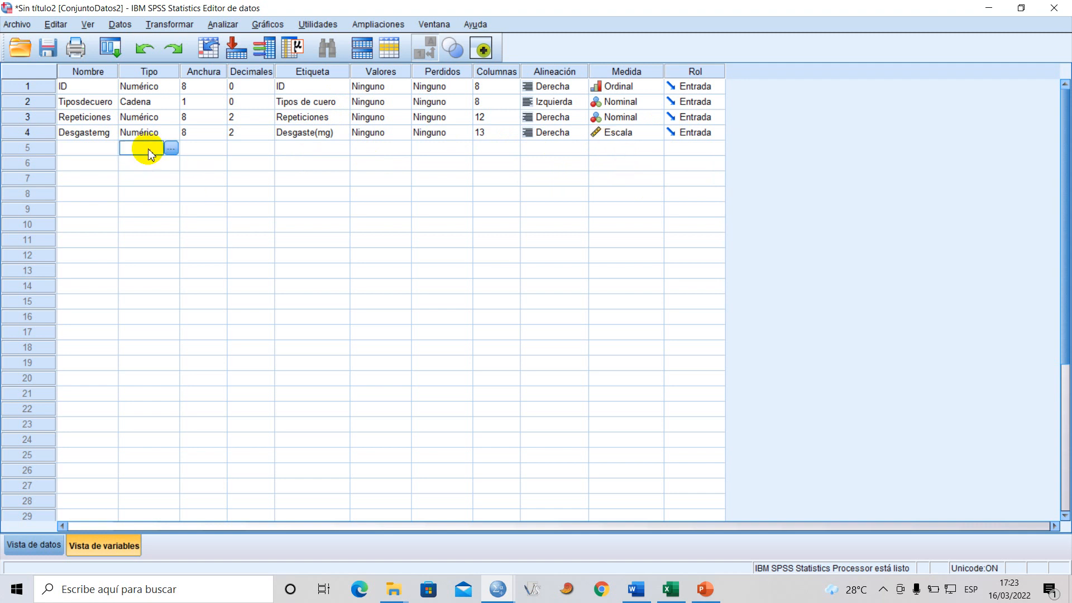
- Check the new data set's data and variable views, close it without saving, and return to the team's data set
left_click(39, 541)
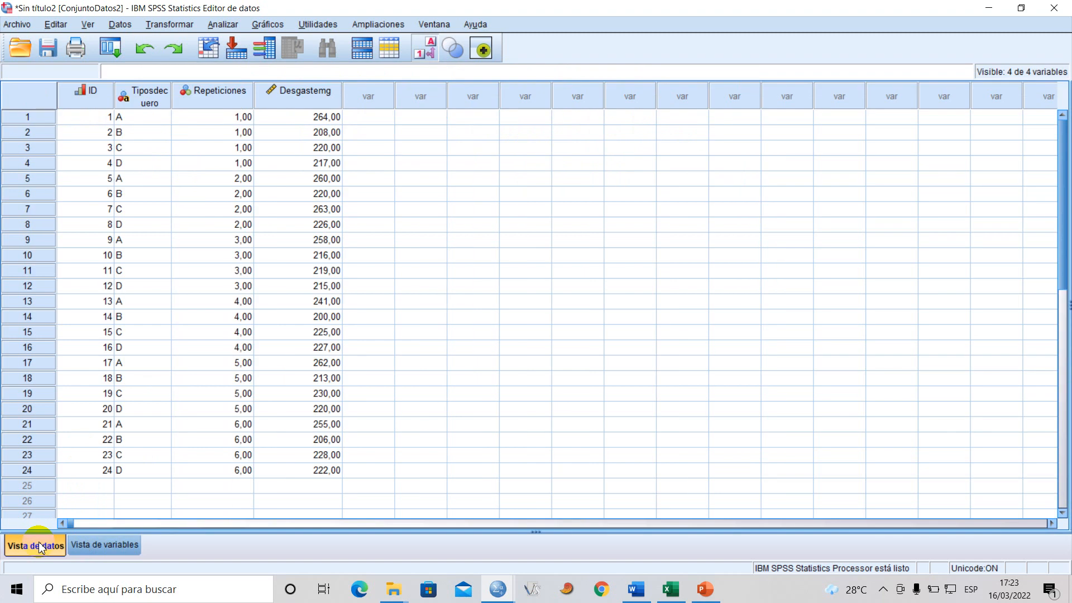
left_click(95, 545)
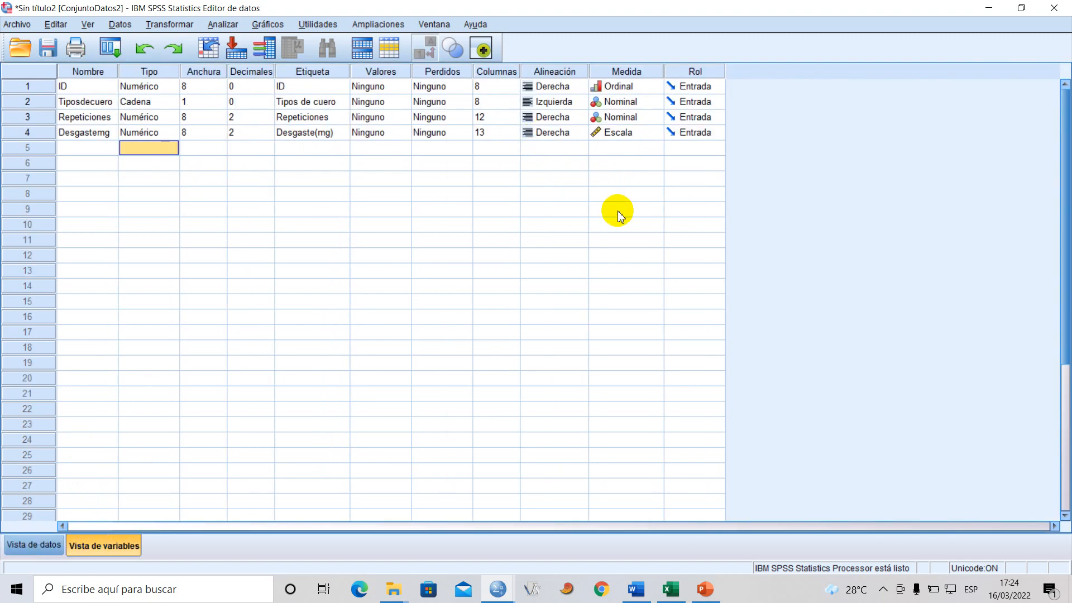
left_click(1054, 8)
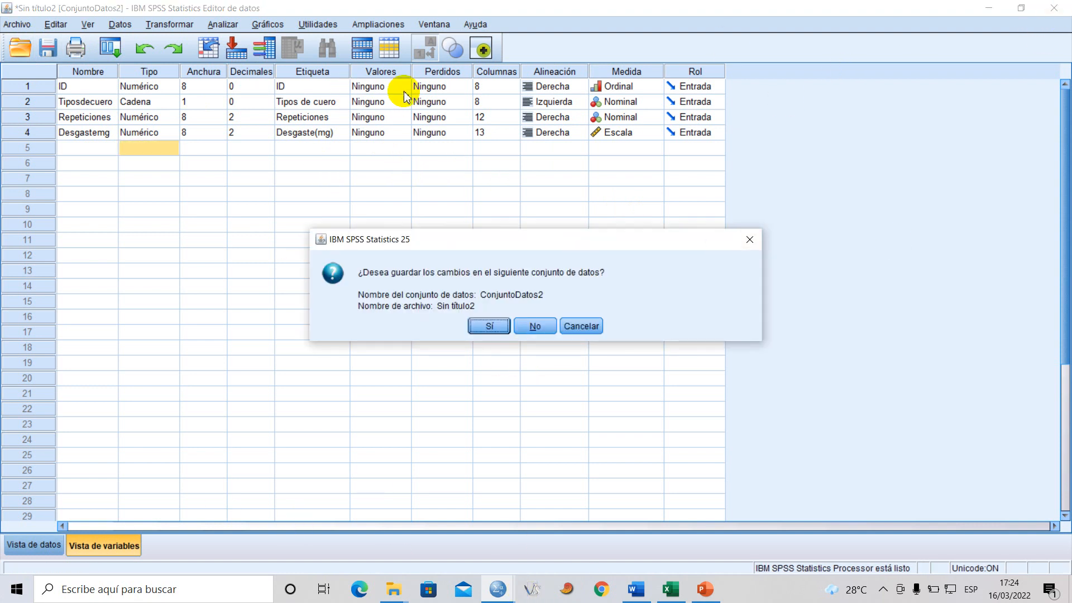
left_click(534, 327)
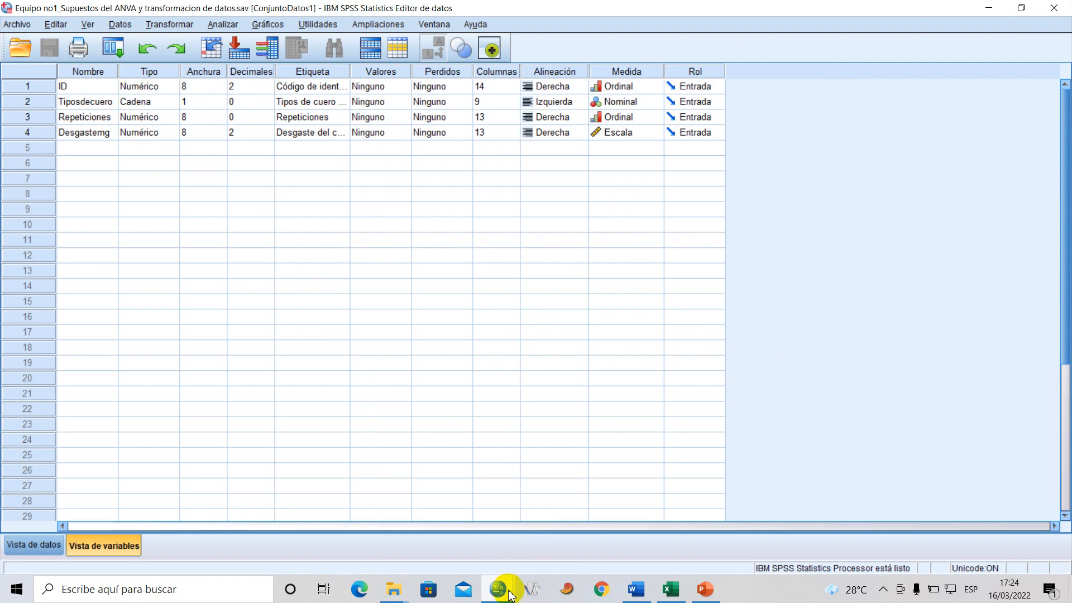
left_click(552, 527)
left_click(246, 209)
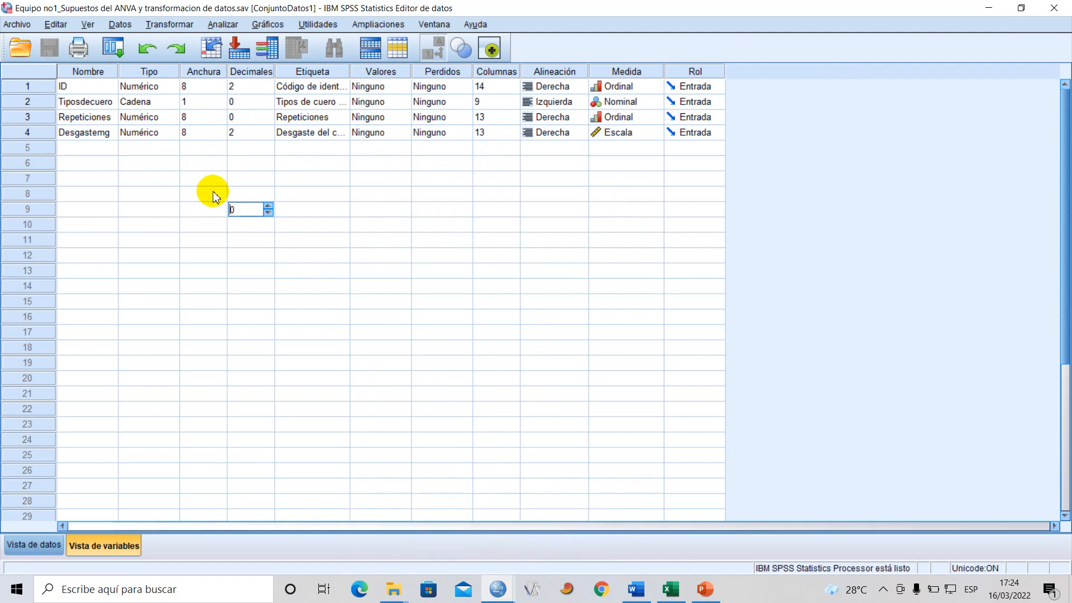
- Switch to the team's Excel workbook, clear the copied-range marking and reduce the sheet zoom to 90%
left_click(638, 587)
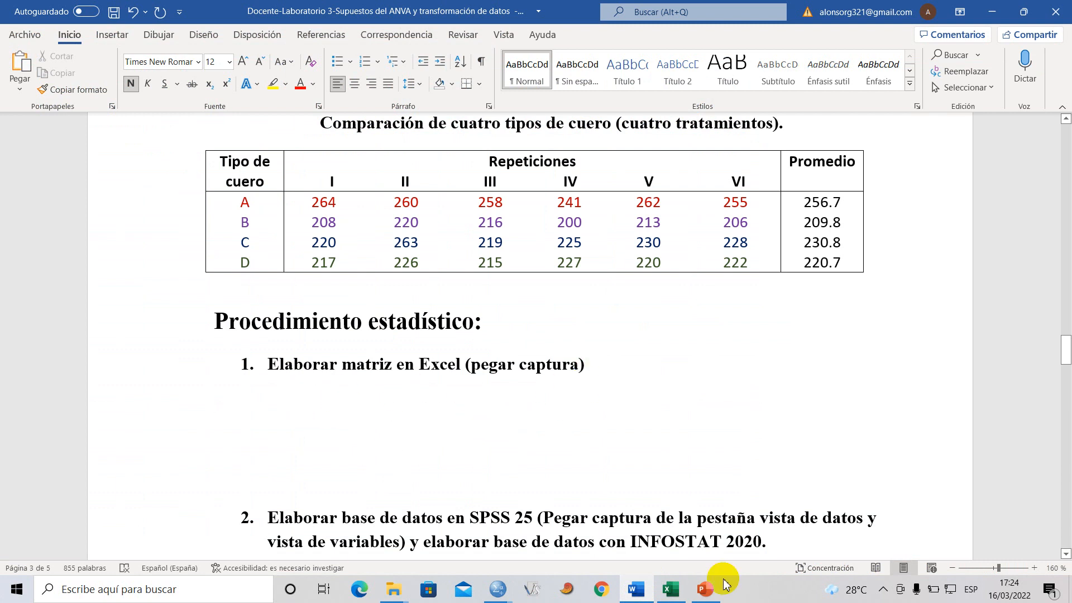
left_click(669, 588)
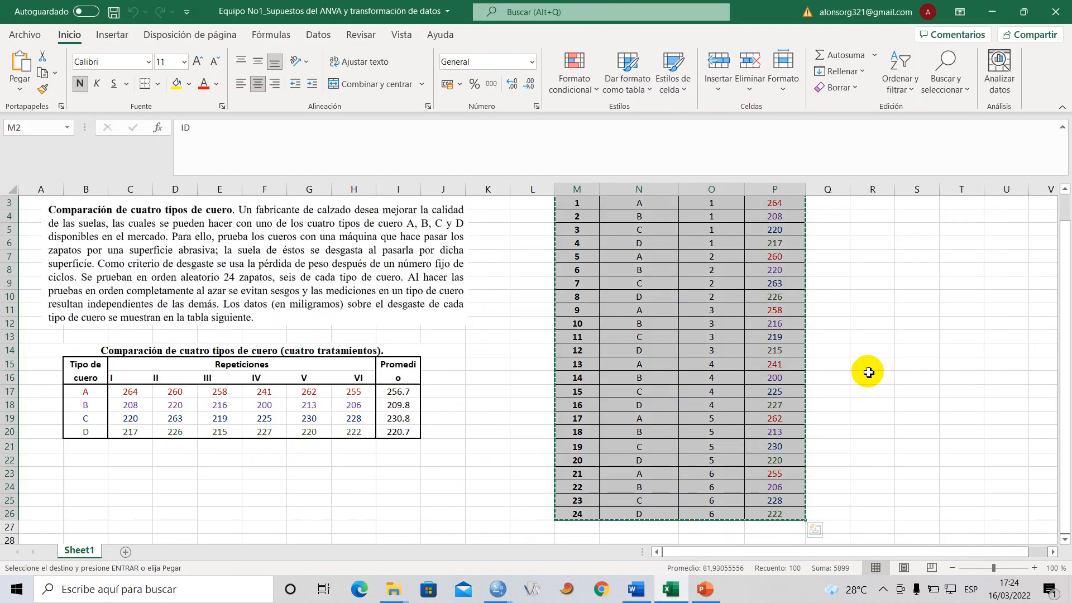
scroll(868, 369, "up", 1)
key("Escape")
left_click(871, 364)
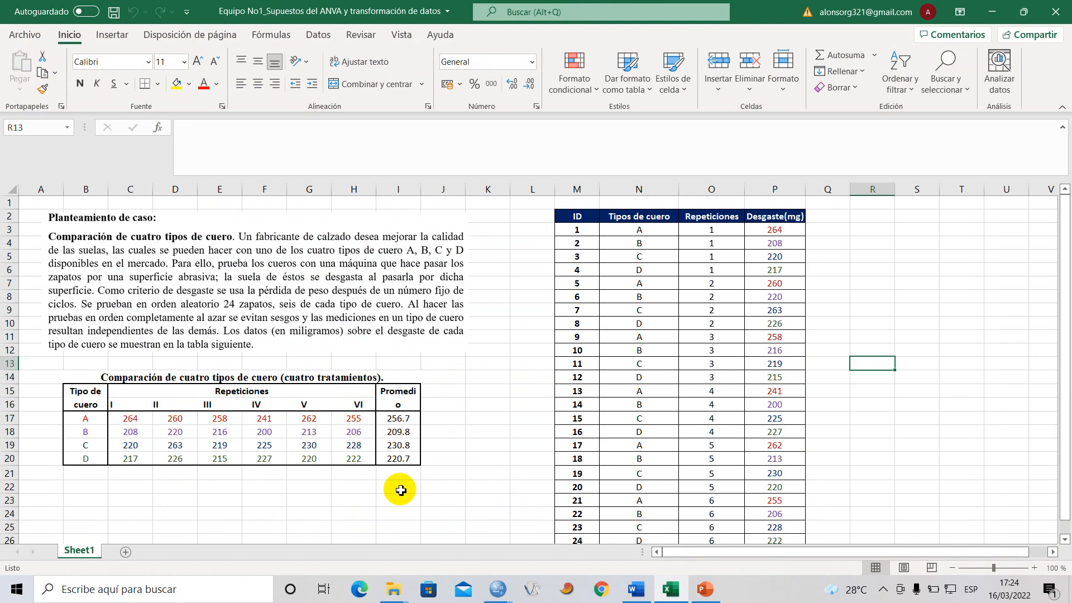
left_click(952, 568)
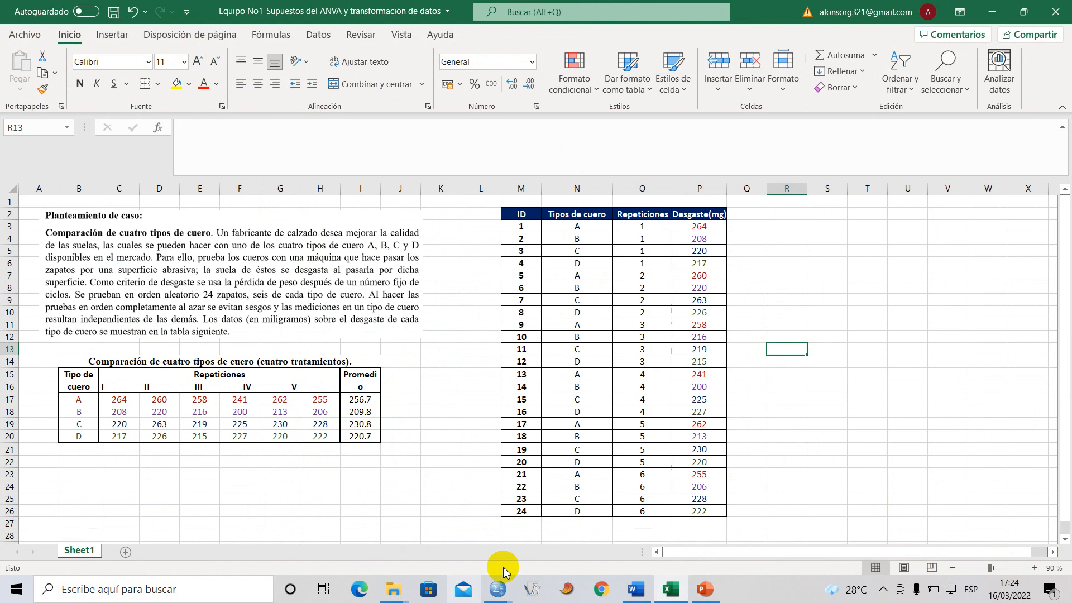
- Check item 1 of the Word guide's procedure, and capture the Excel sheet area with the case, leather table and matrix using Herramienta Recortes
mouse_move(646, 592)
left_click(615, 527)
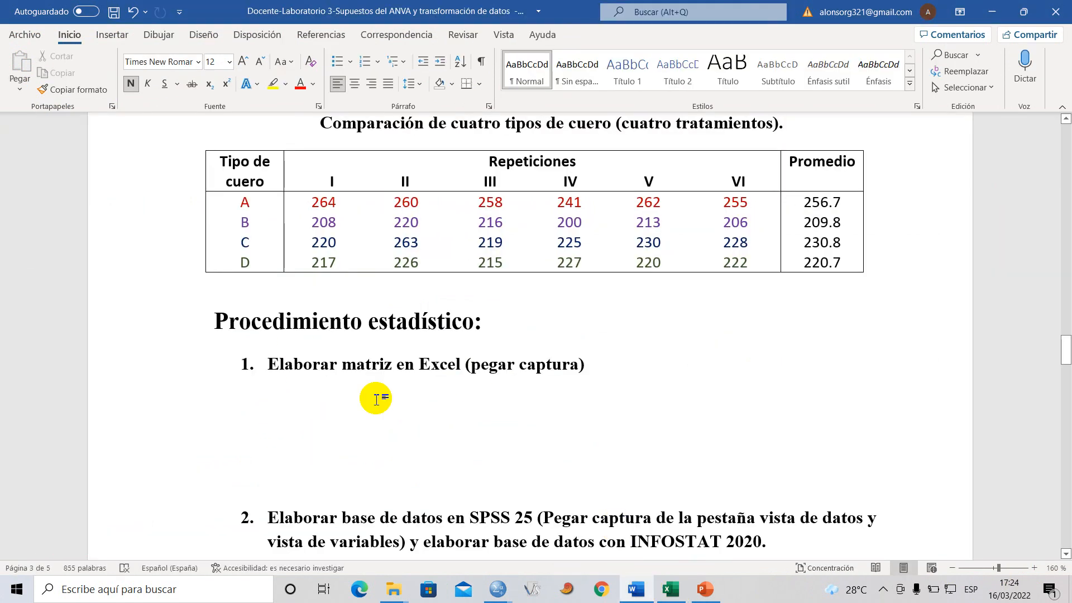
mouse_move(681, 593)
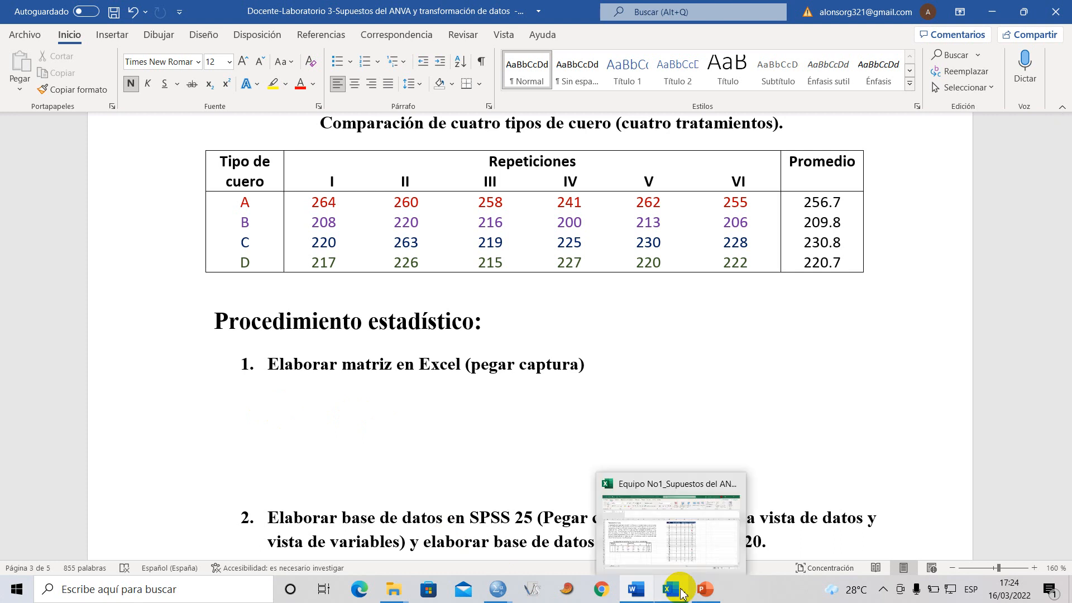
left_click(673, 530)
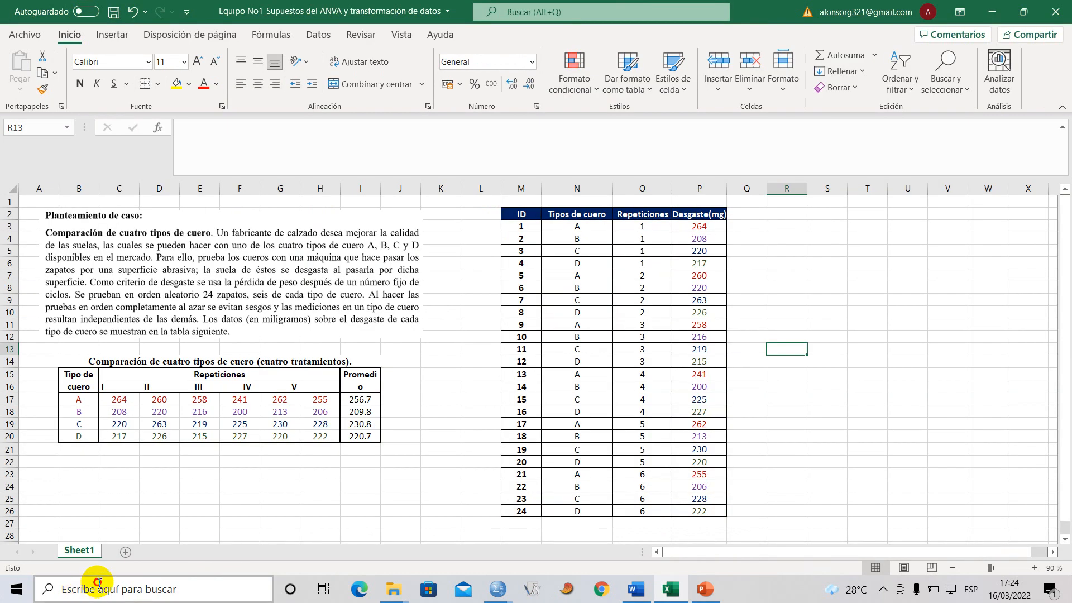
left_click(82, 590)
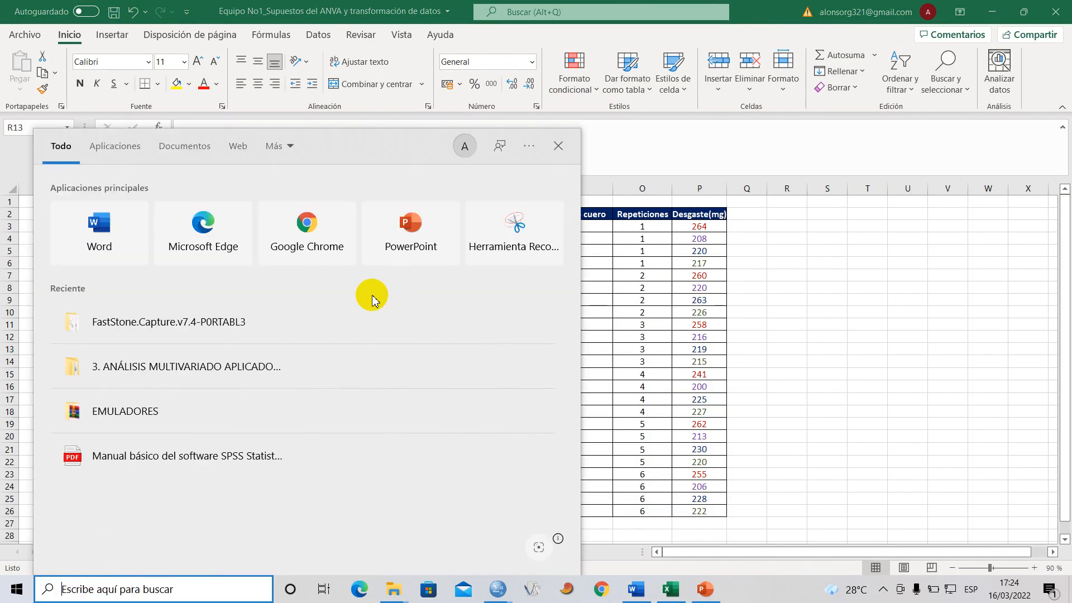
left_click(831, 318)
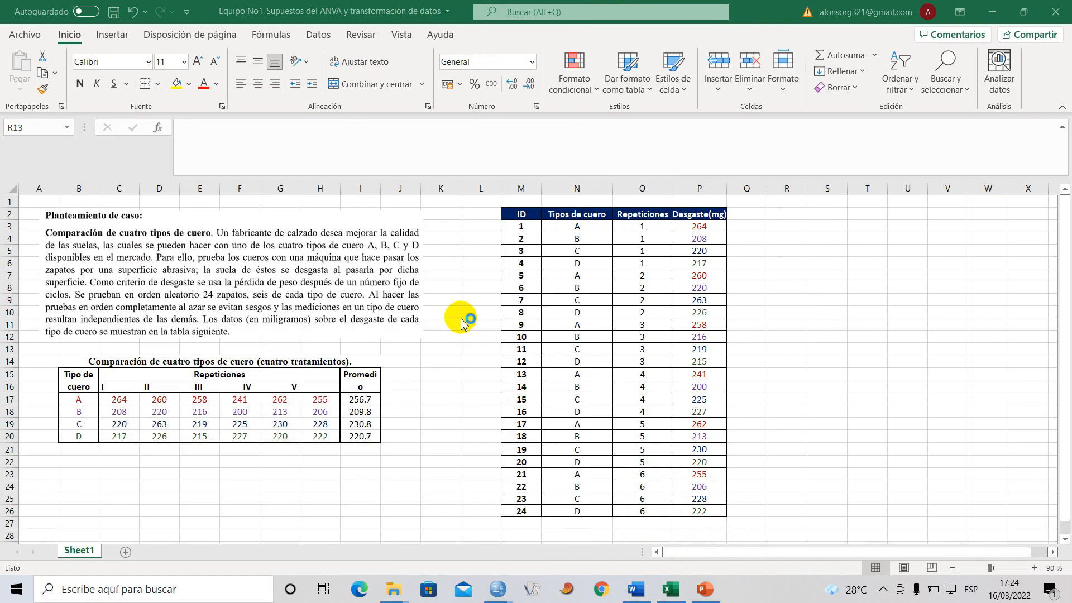
left_click(36, 402)
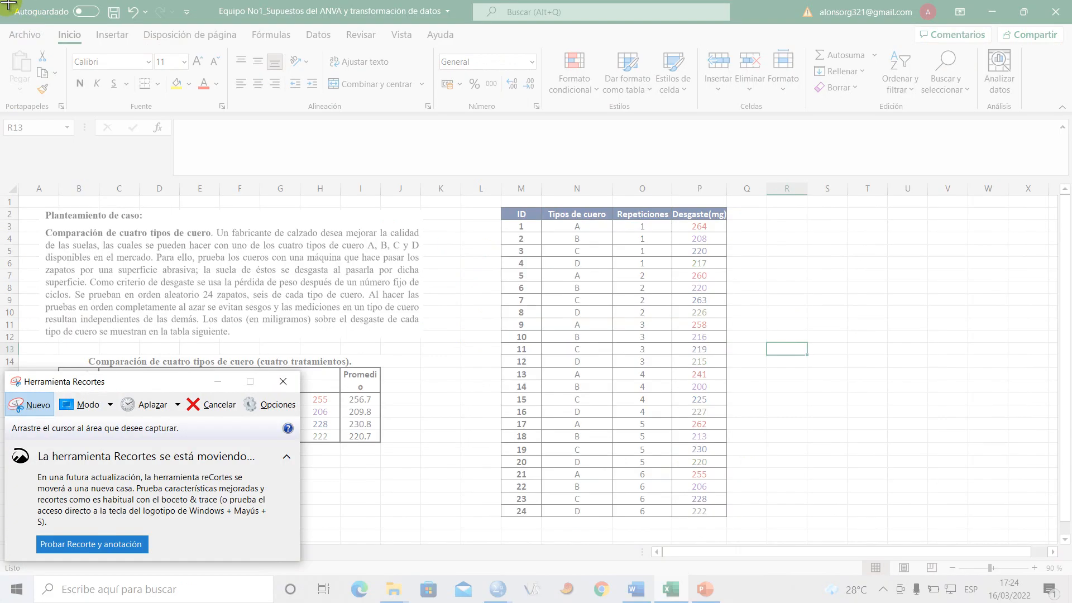
left_click_drag(5, 1, 756, 537)
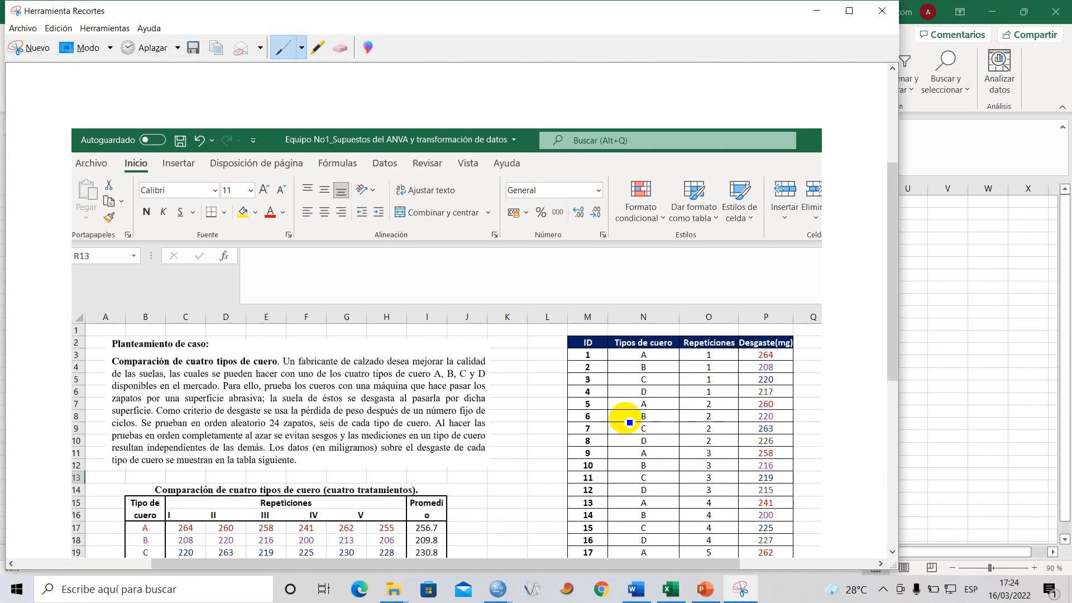
- Paste the Excel capture under item 1 of the Word guide's procedure and remove the empty lines between it and item 2
left_click(636, 589)
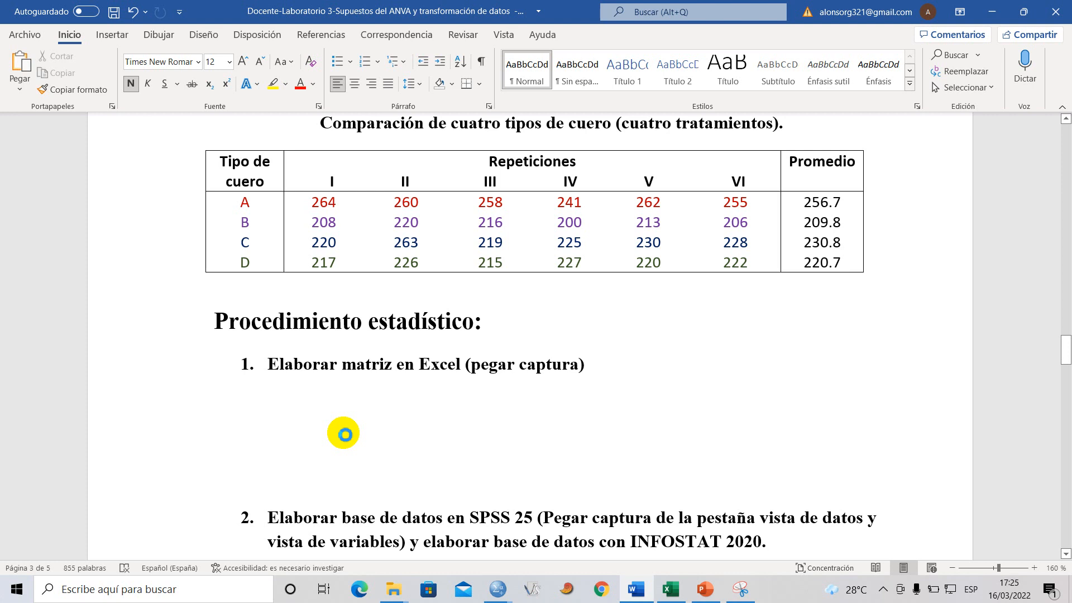
key("ctrl+v")
scroll(335, 451, "down", 5)
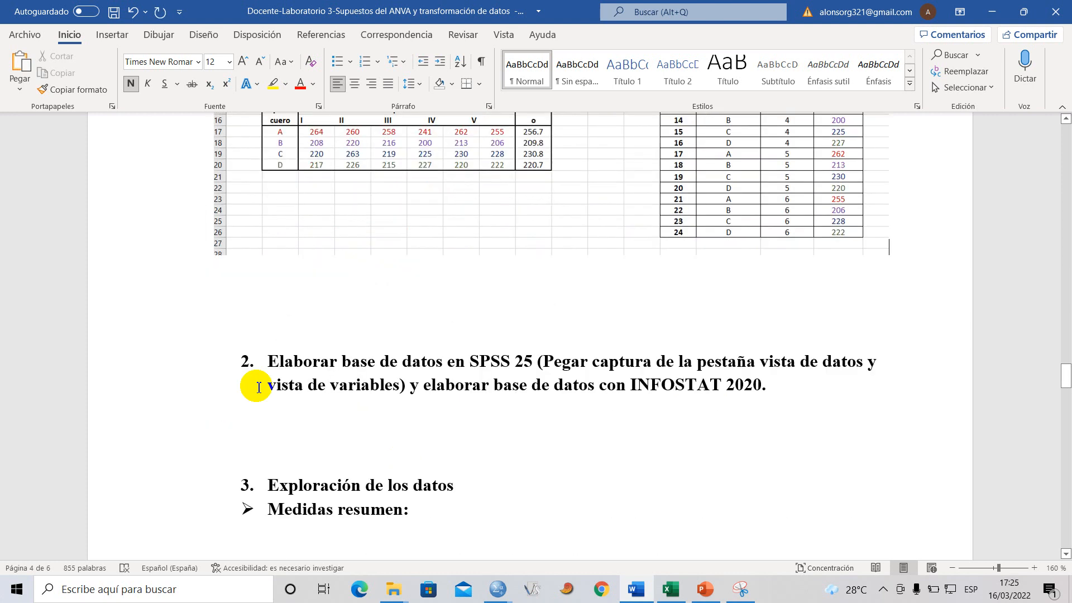
scroll(291, 330, "down", 2)
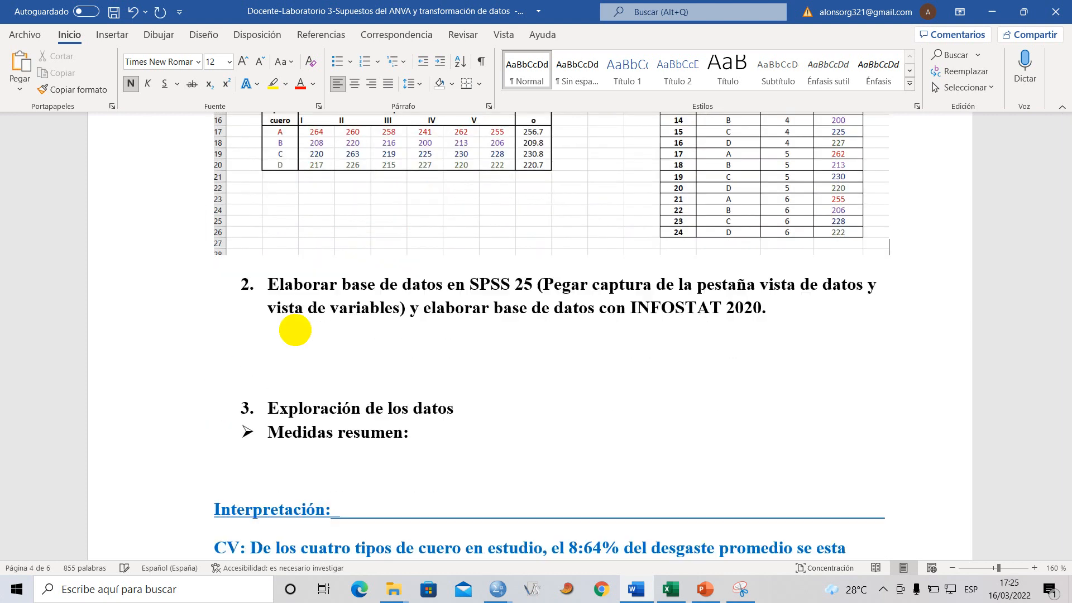
scroll(347, 383, "up", 8)
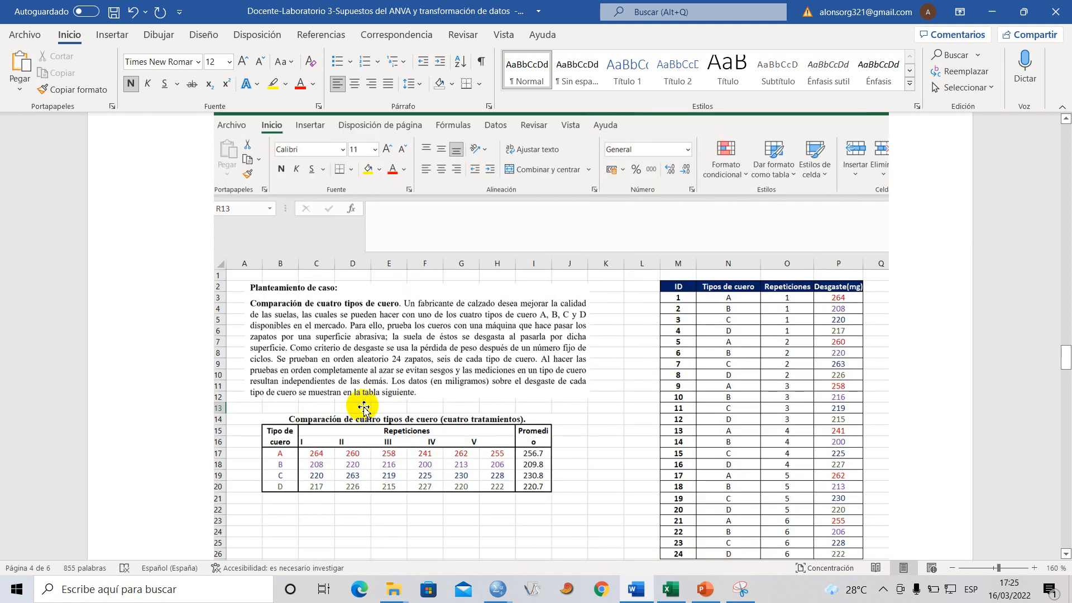
scroll(359, 407, "up", 3)
scroll(371, 407, "down", 12)
- Capture the SPSS variable view with Herramienta Recortes and paste it under item 2 of the Word guide
left_click(302, 276)
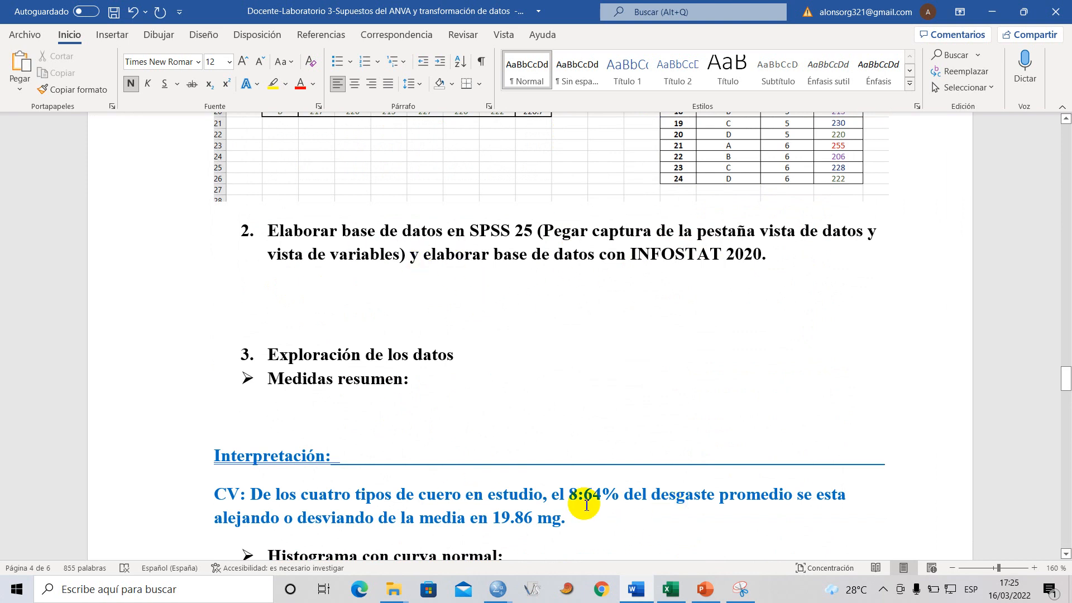
mouse_move(497, 593)
left_click(564, 514)
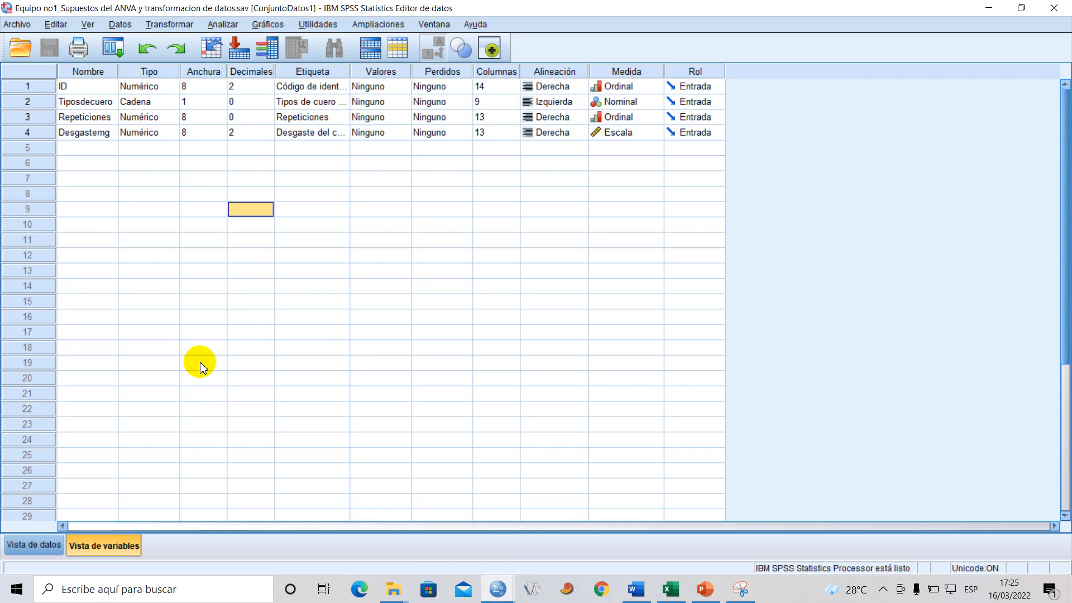
left_click(741, 589)
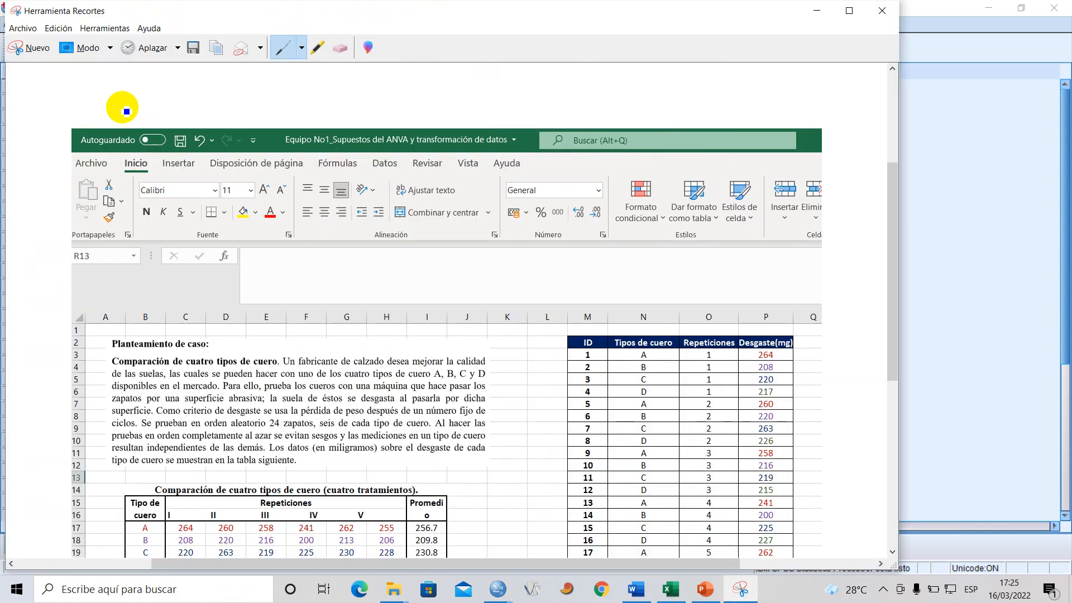
left_click(38, 51)
left_click_drag(3, 3, 744, 564)
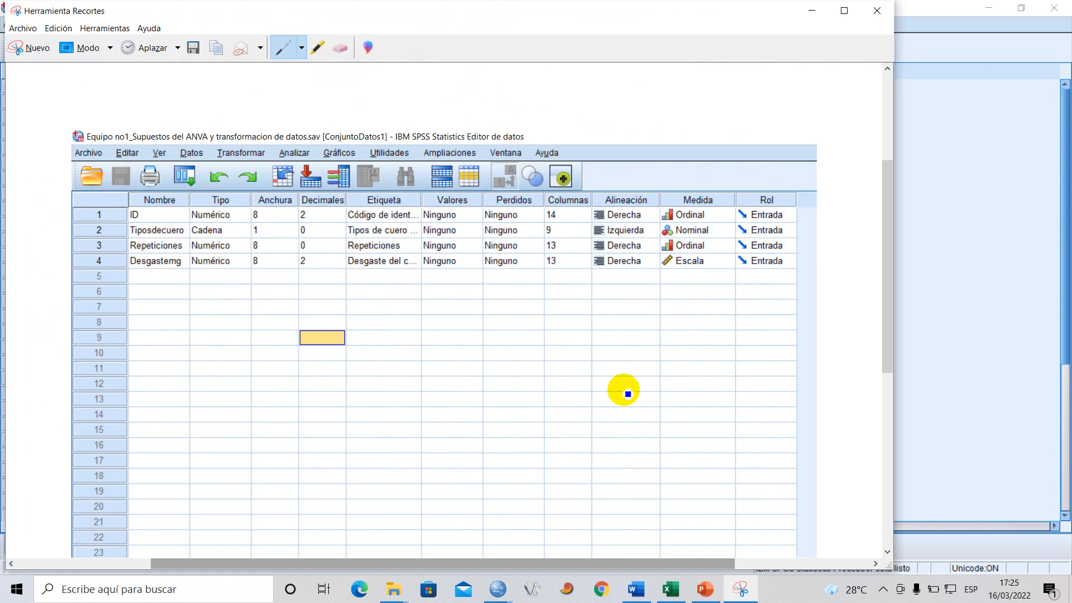
left_click(636, 587)
left_click(430, 389)
key("ctrl+v")
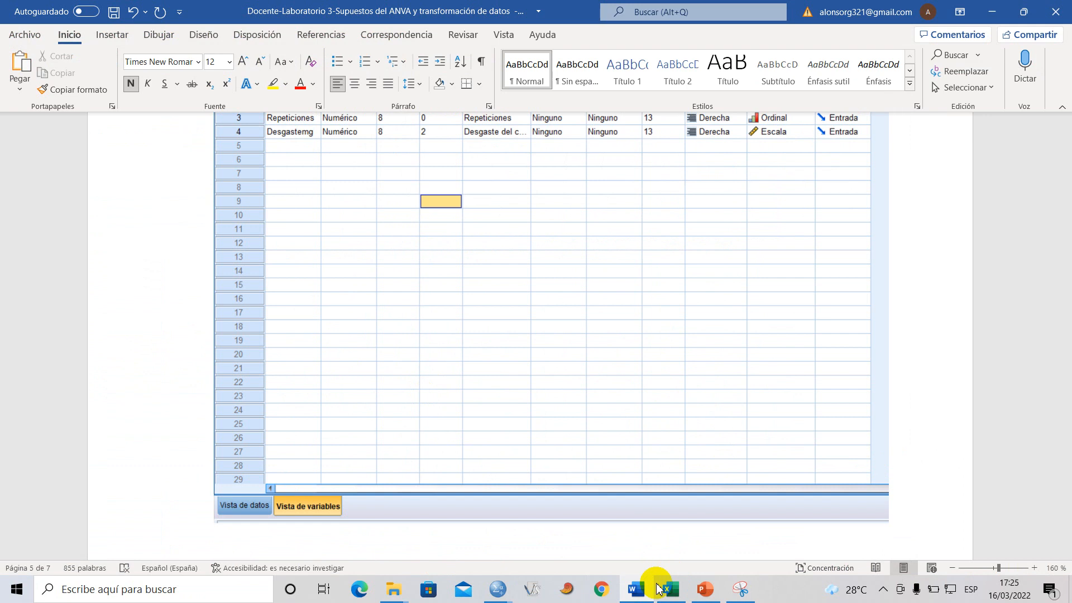
- Capture the SPSS data view with its case rows and paste it below the variable view capture in the Word guide
mouse_move(509, 595)
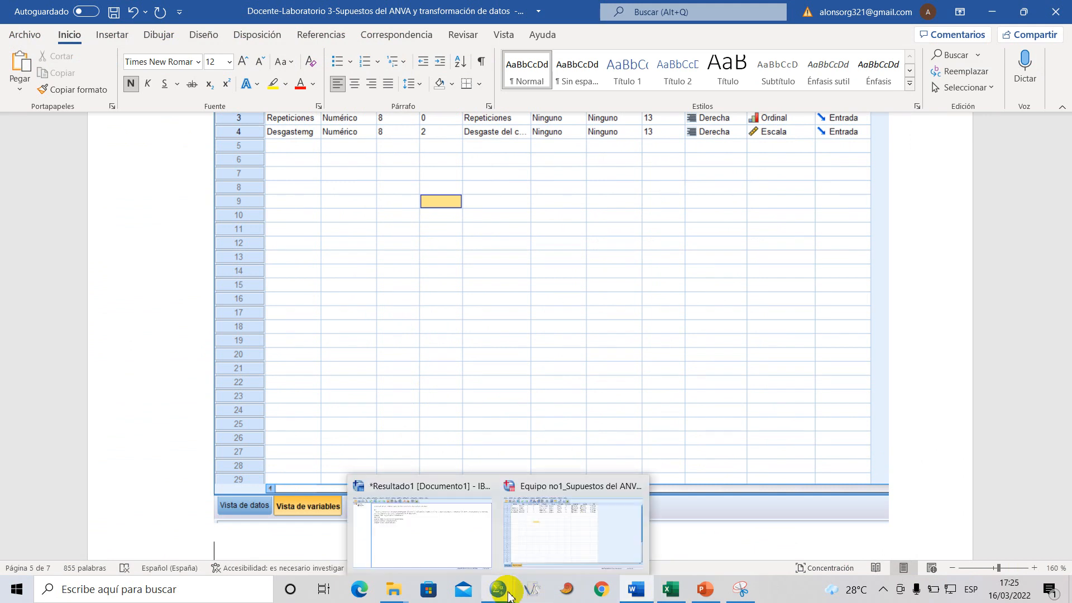
left_click(536, 531)
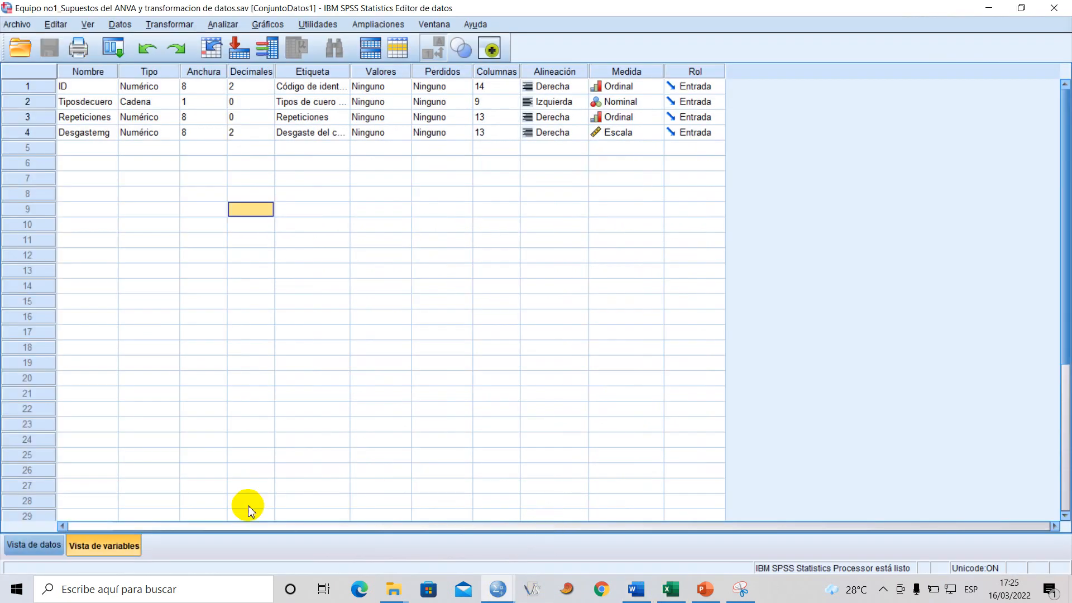
left_click(29, 547)
left_click(741, 588)
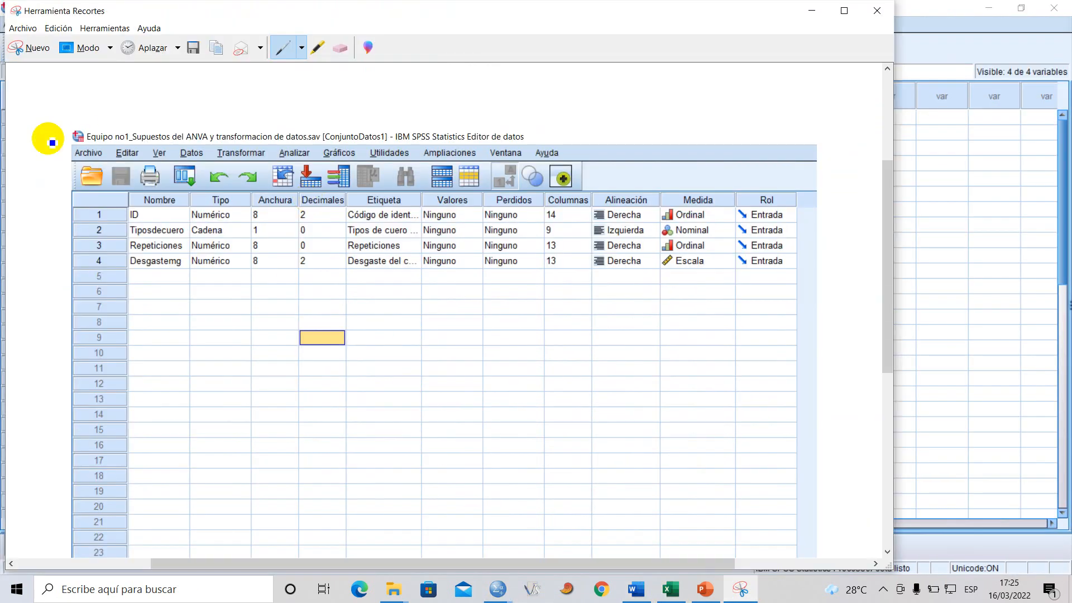
left_click(18, 49)
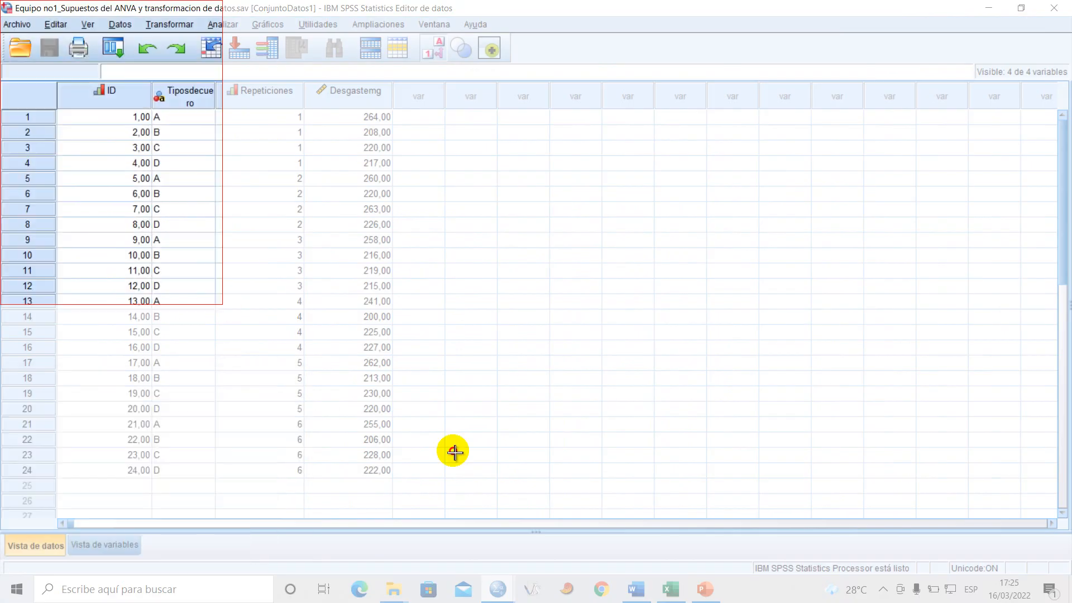
left_click_drag(454, 451, 637, 570)
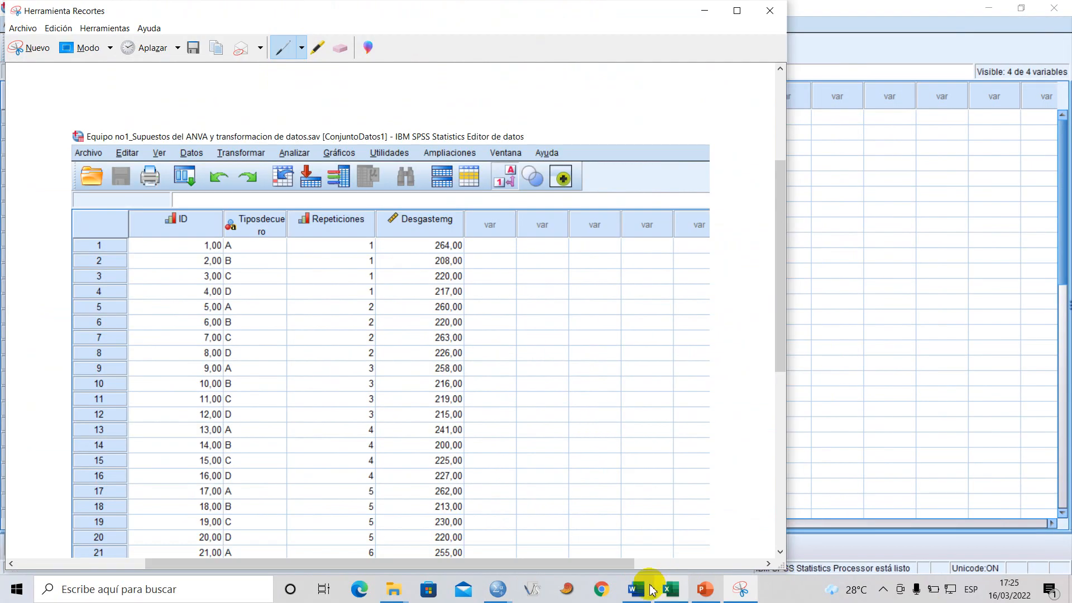
left_click(651, 589)
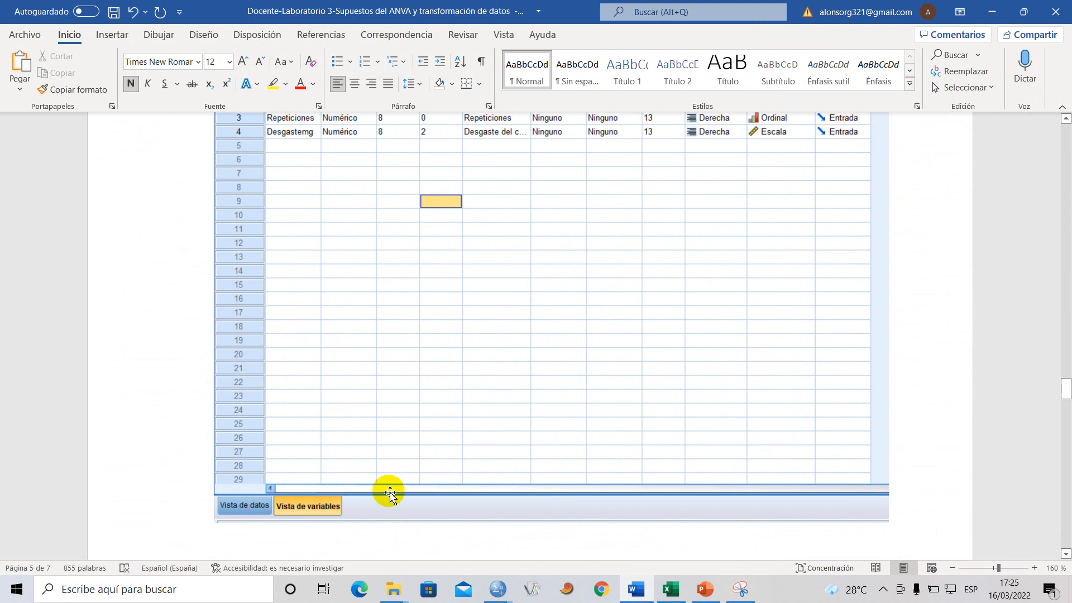
scroll(383, 488, "down", 10)
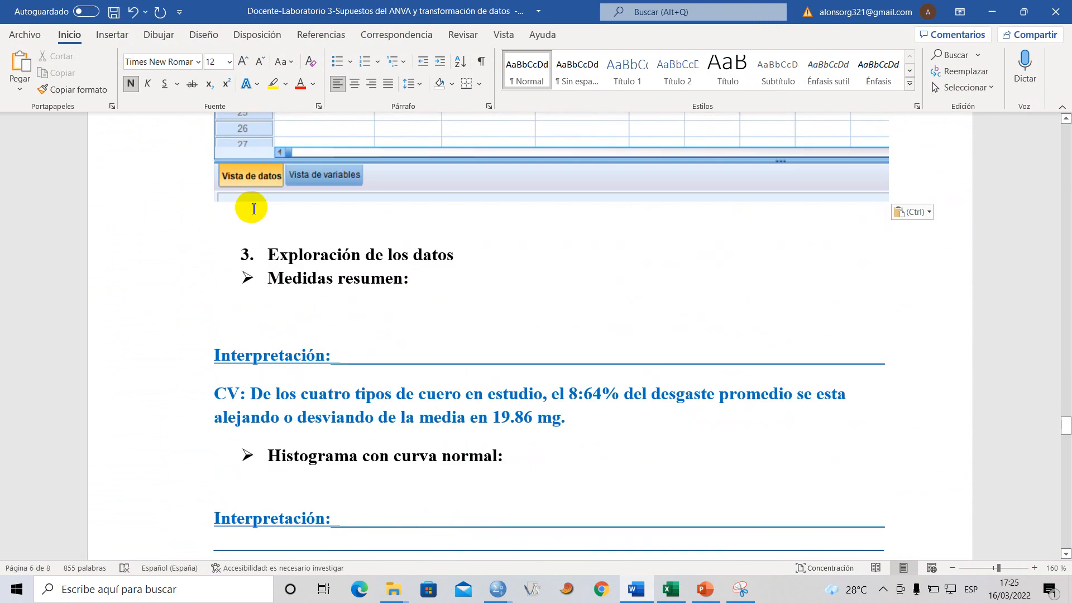
- Review the pasted variable view and data view captures in the Word guide, down to item 3, Exploración de los datos
scroll(251, 218, "up", 2)
left_click(354, 287)
left_click_drag(890, 311, 904, 491)
scroll(497, 437, "up", 5)
scroll(497, 437, "up", 15)
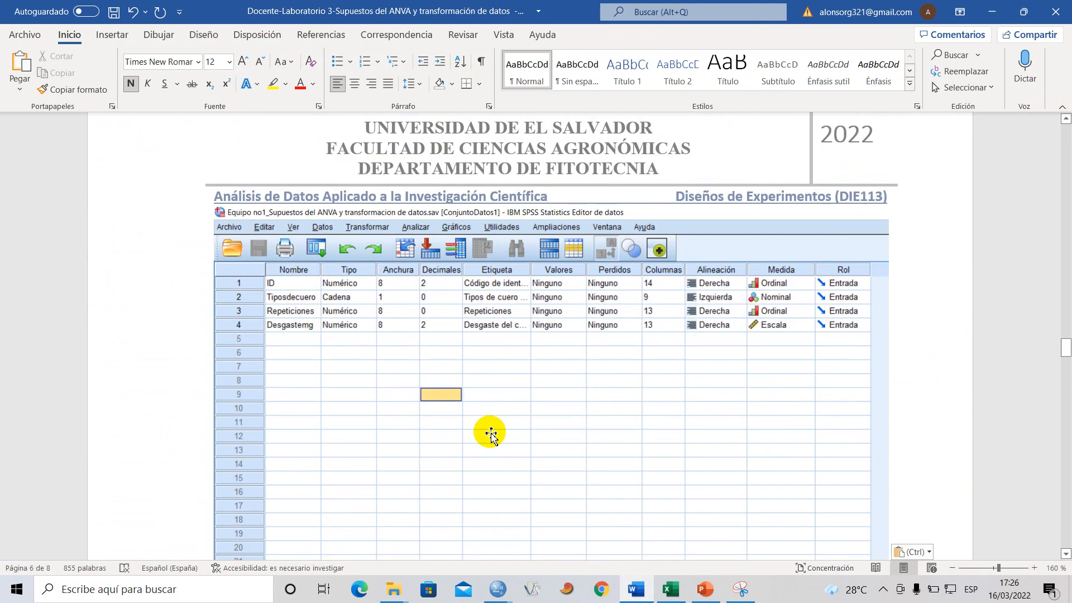
scroll(541, 431, "down", 15)
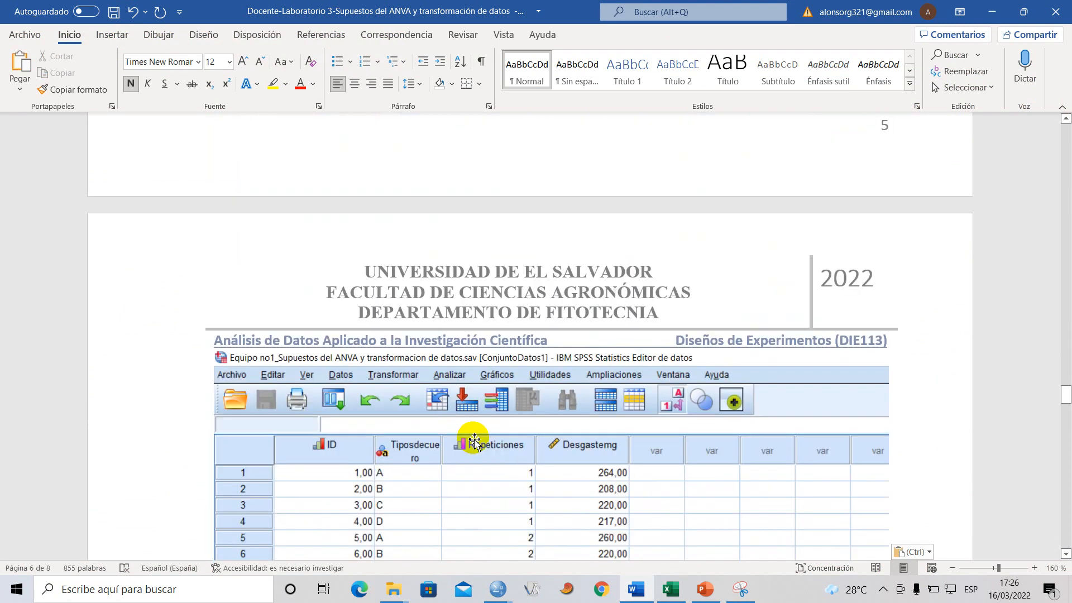
scroll(479, 432, "down", 15)
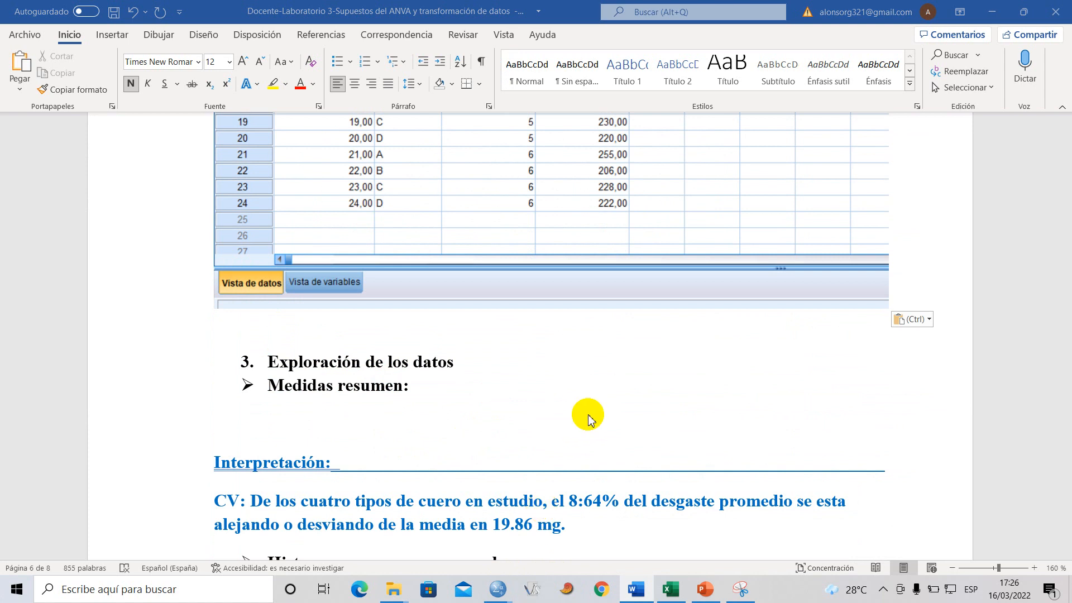
- Copy the Tipos de cuero, Repeticiones and Desgaste(mg) columns with their headers, N2:P26, from the team's Excel workbook
left_click(674, 592)
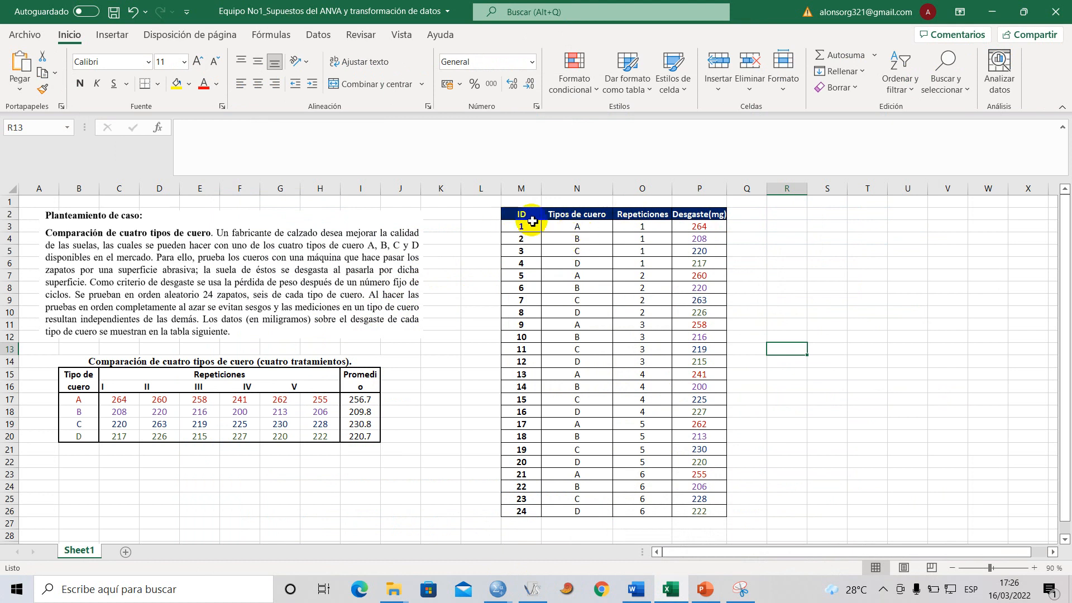
left_click(577, 226)
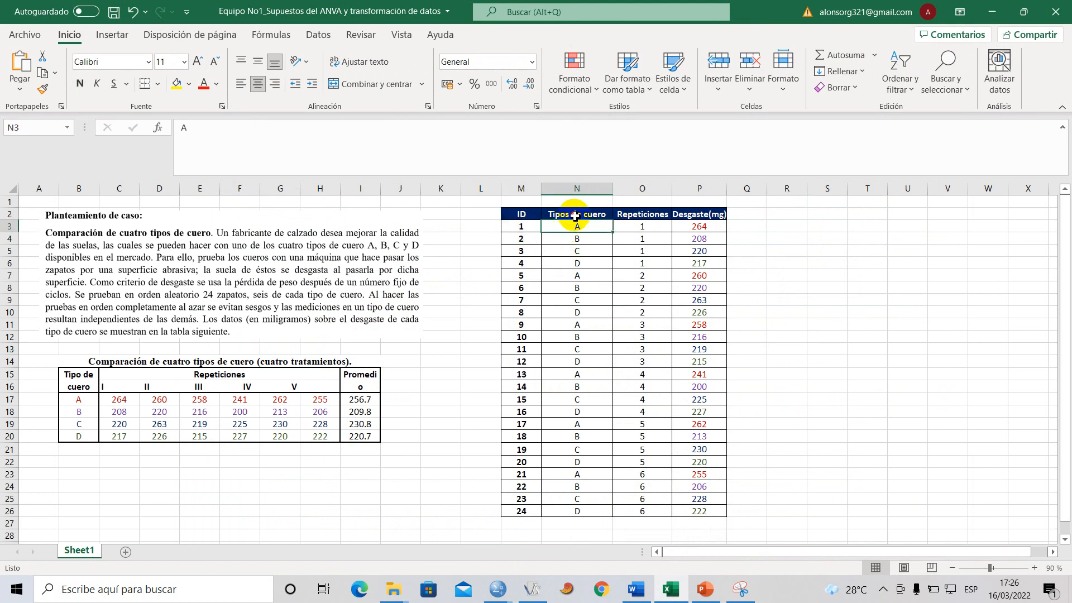
left_click_drag(575, 216, 702, 512)
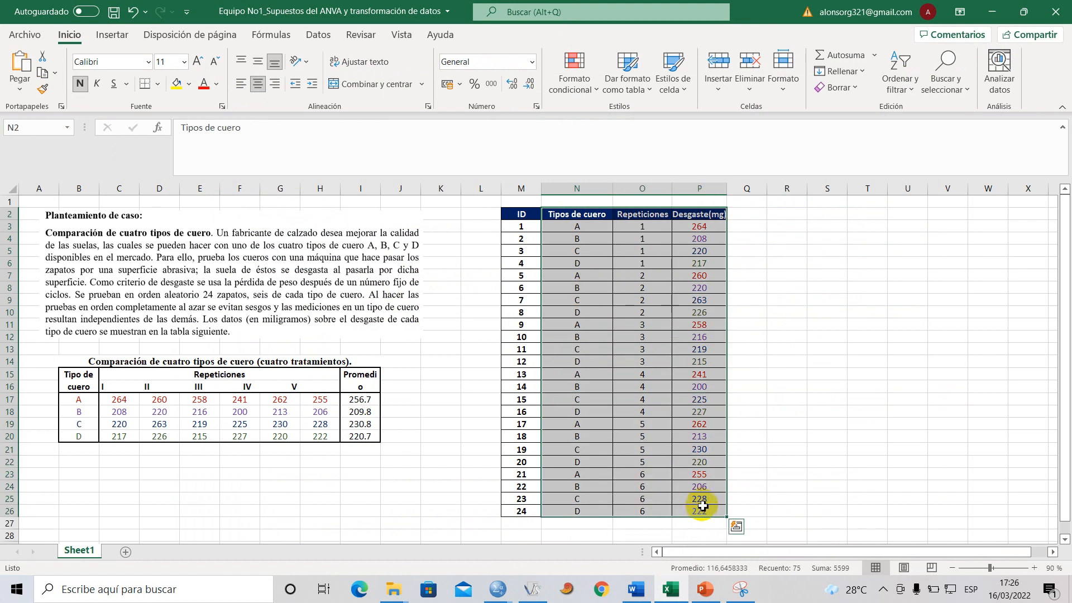
key("ctrl+c")
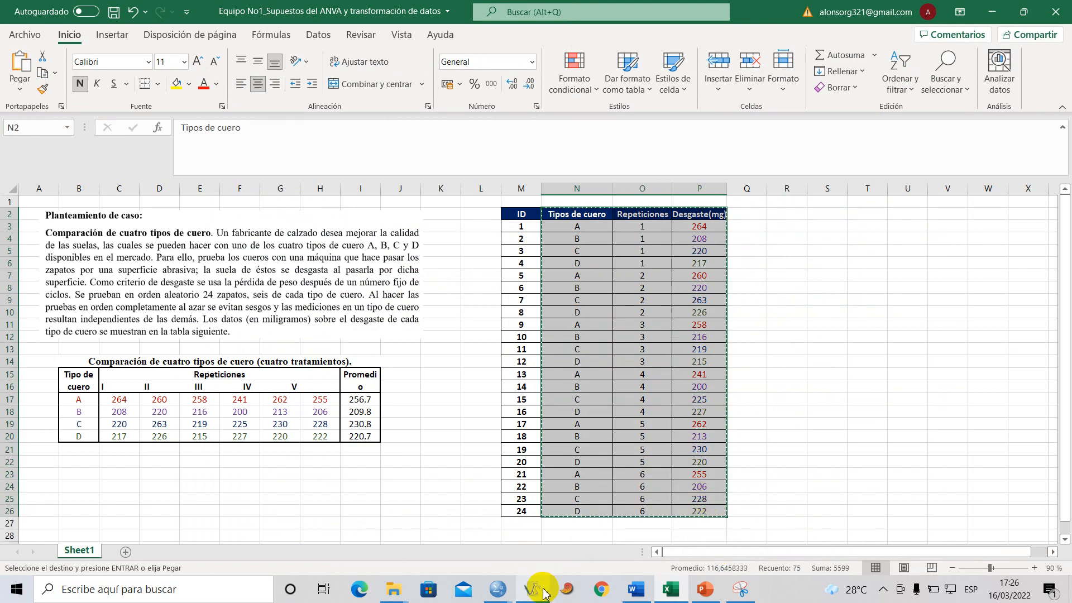
- Switch to InfoStat, create a new table, paste the copied data including column names, and maximize the table window
left_click(534, 590)
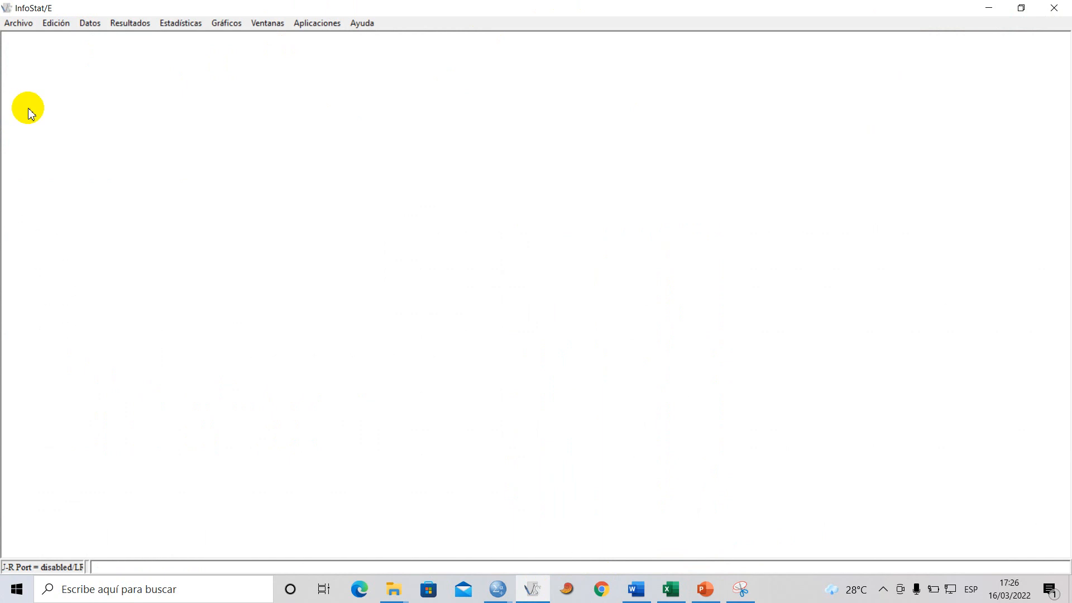
left_click(22, 25)
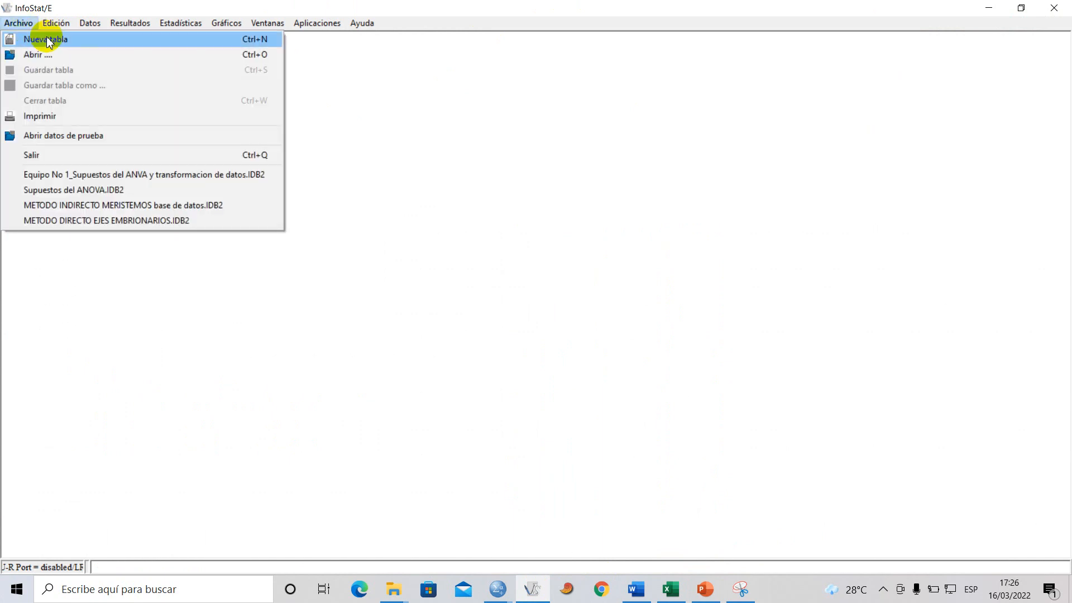
left_click(48, 40)
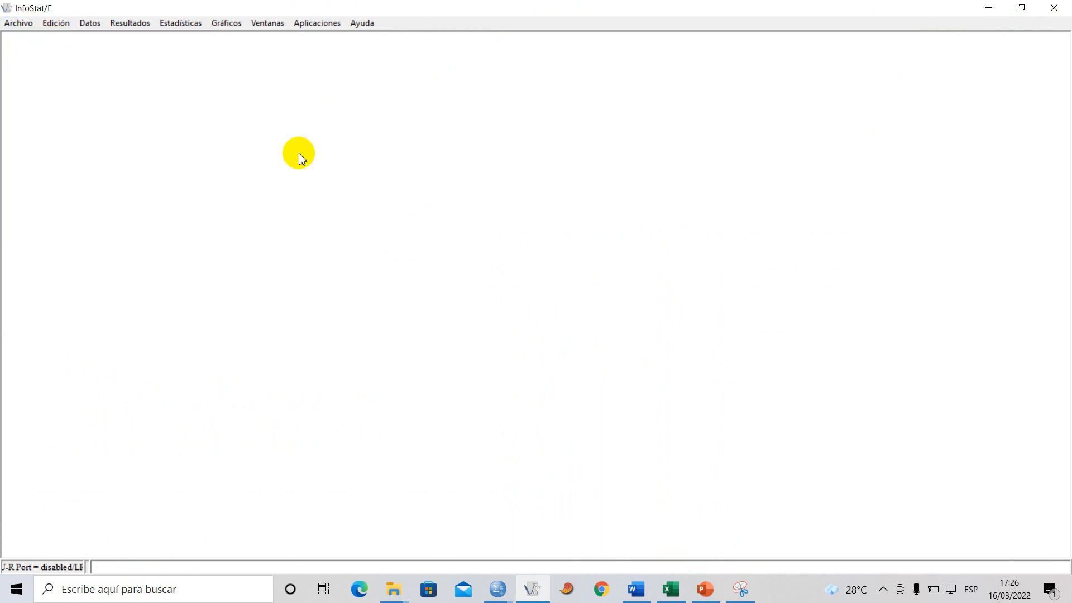
mouse_move(329, 48)
left_mouse_down()
mouse_move(340, 74)
mouse_move(338, 37)
left_mouse_up()
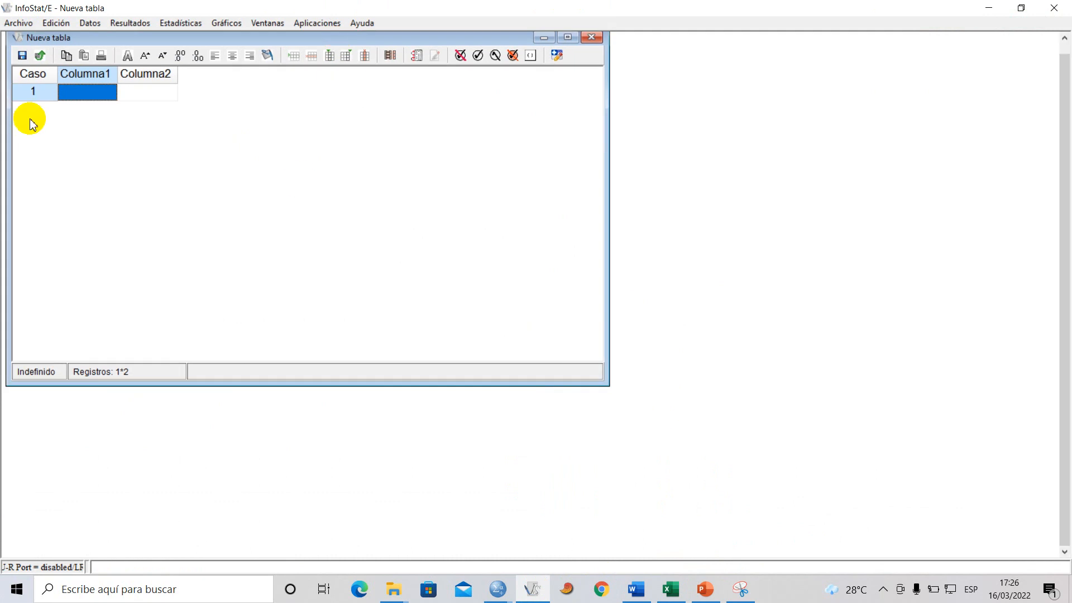
right_click(85, 98)
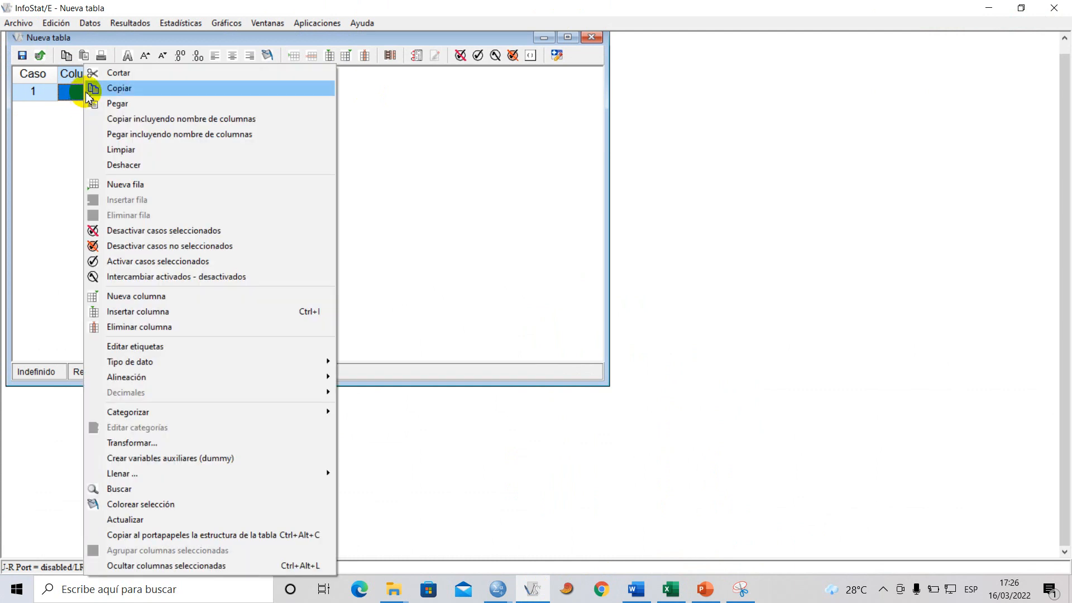
left_click(223, 134)
left_click(568, 37)
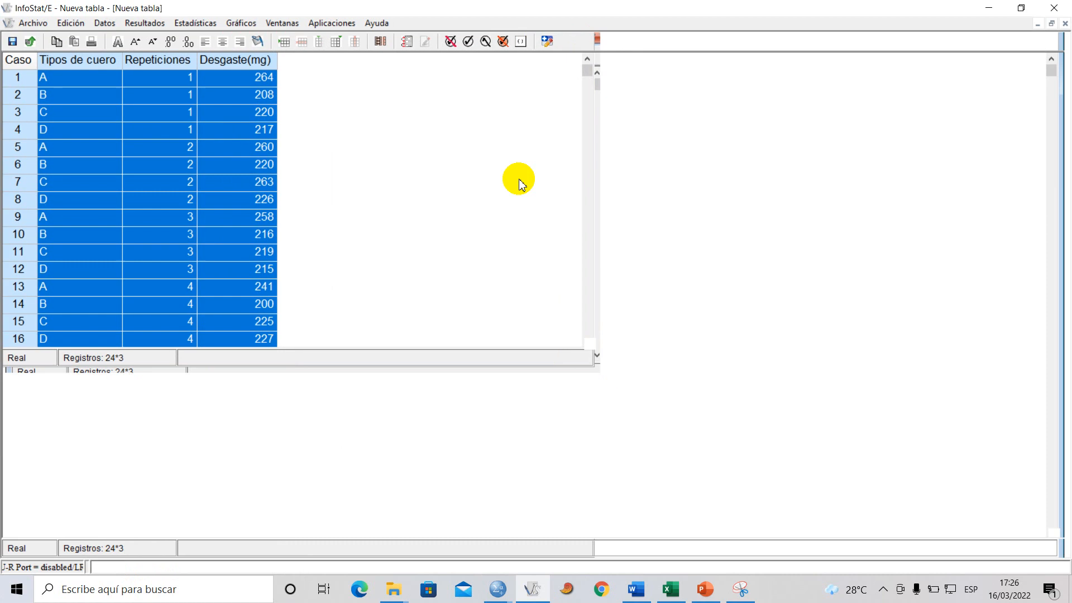
left_click(745, 591)
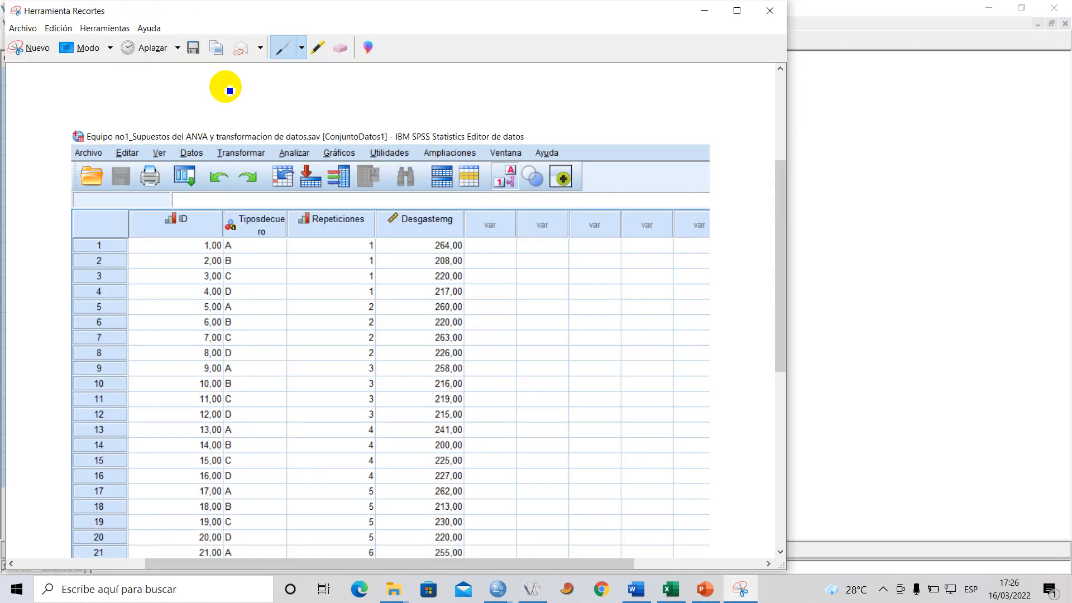
left_click(27, 49)
mouse_move(5, 7)
left_mouse_down()
mouse_move(263, 375)
mouse_move(594, 538)
mouse_move(636, 545)
mouse_move(643, 536)
mouse_move(672, 567)
mouse_move(5, 20)
mouse_move(5, 6)
left_mouse_up()
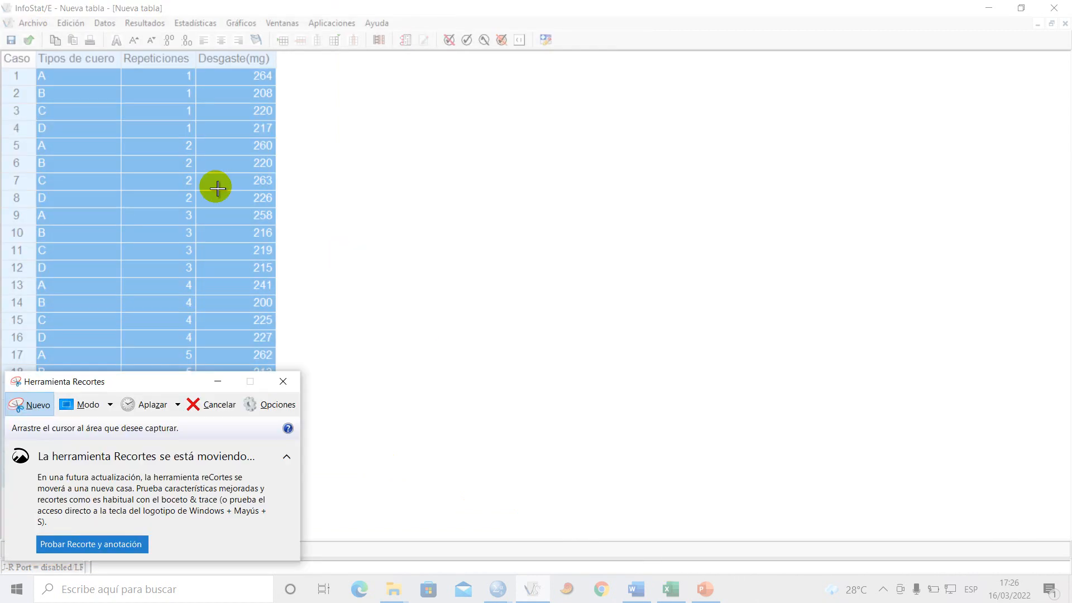
left_click(222, 383)
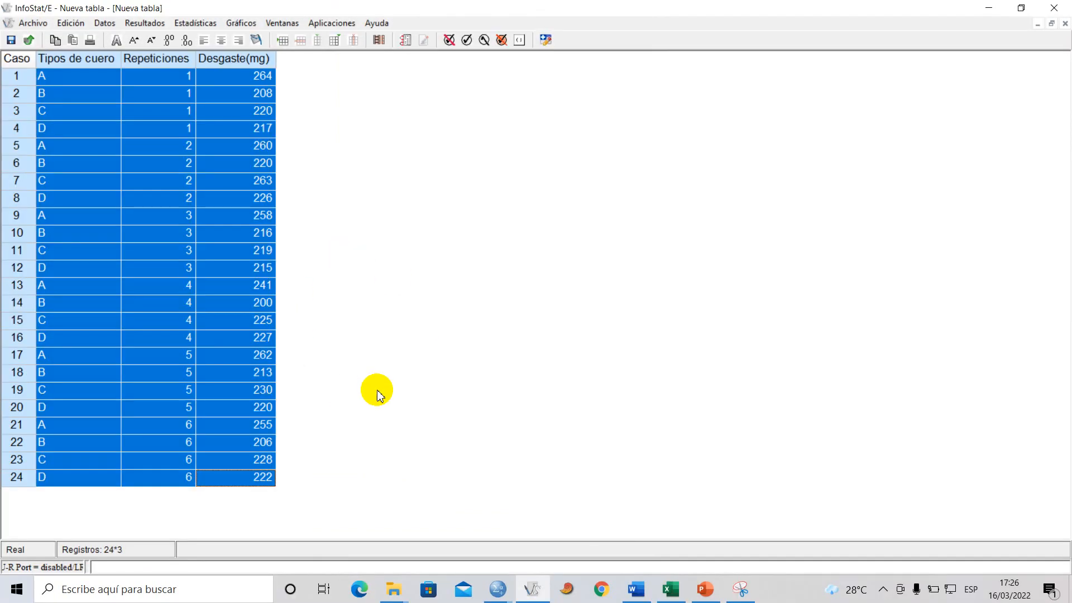
- Select the Desgaste(mg) column in the InfoStat table and take a screen clipping of the InfoStat window
left_click(234, 59)
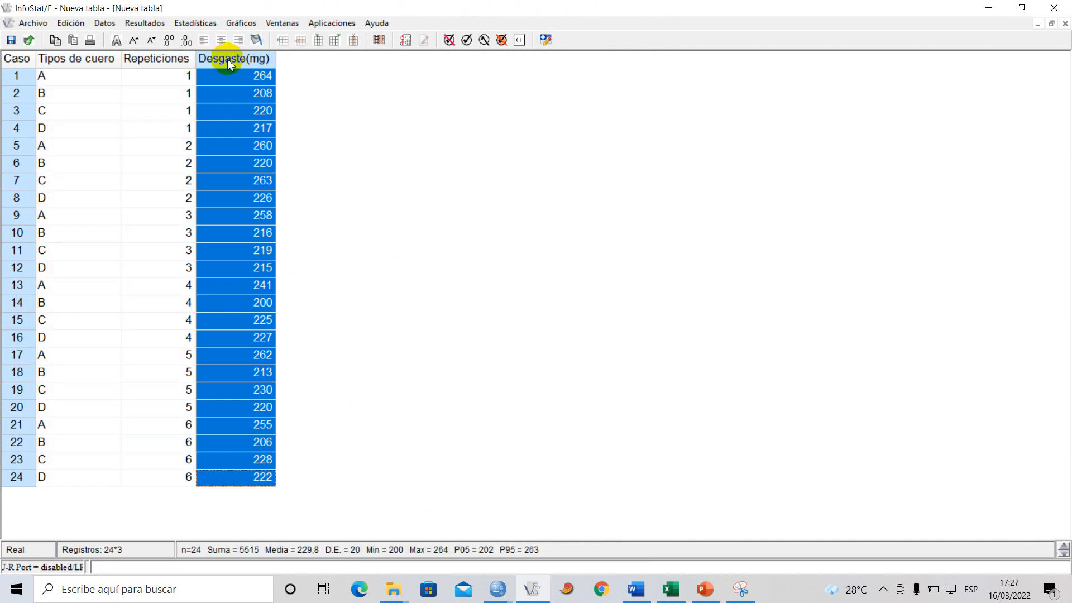
right_click(242, 91)
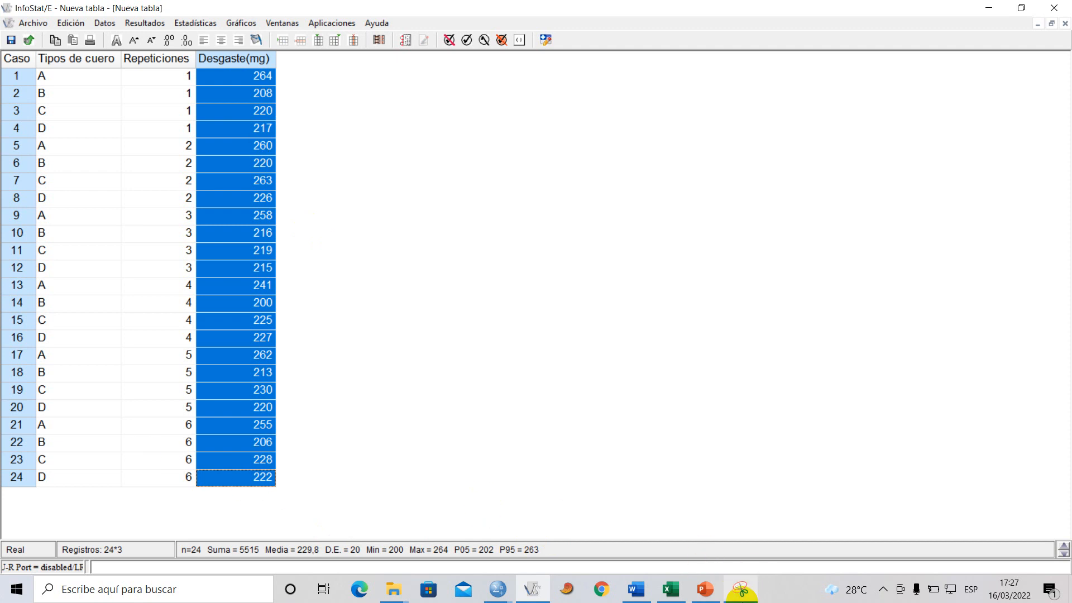
left_click(740, 589)
left_click(41, 404)
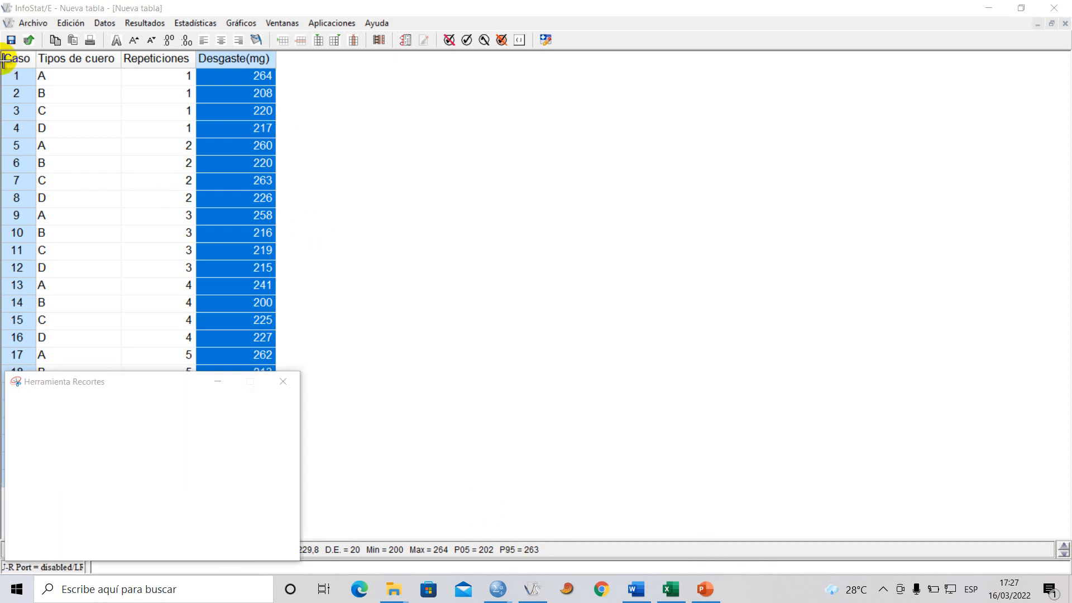
left_click_drag(1, 1, 603, 574)
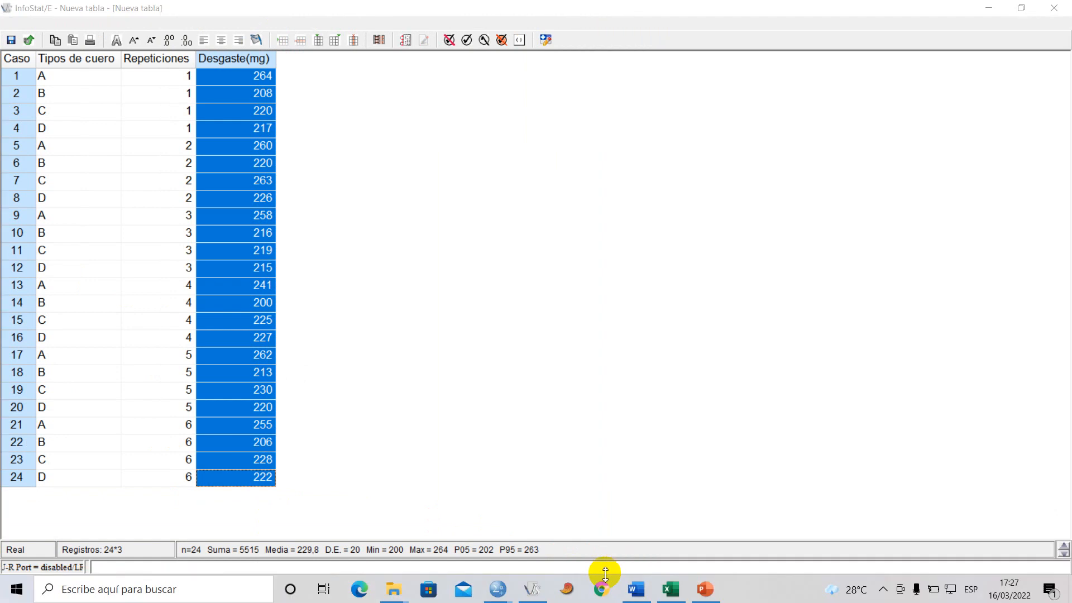
- Switch to the Word guide and paste the InfoStat capture above item 3, Exploración de los datos, undoing the first indented paste
left_click(647, 593)
left_click(301, 332)
key("ctrl+v")
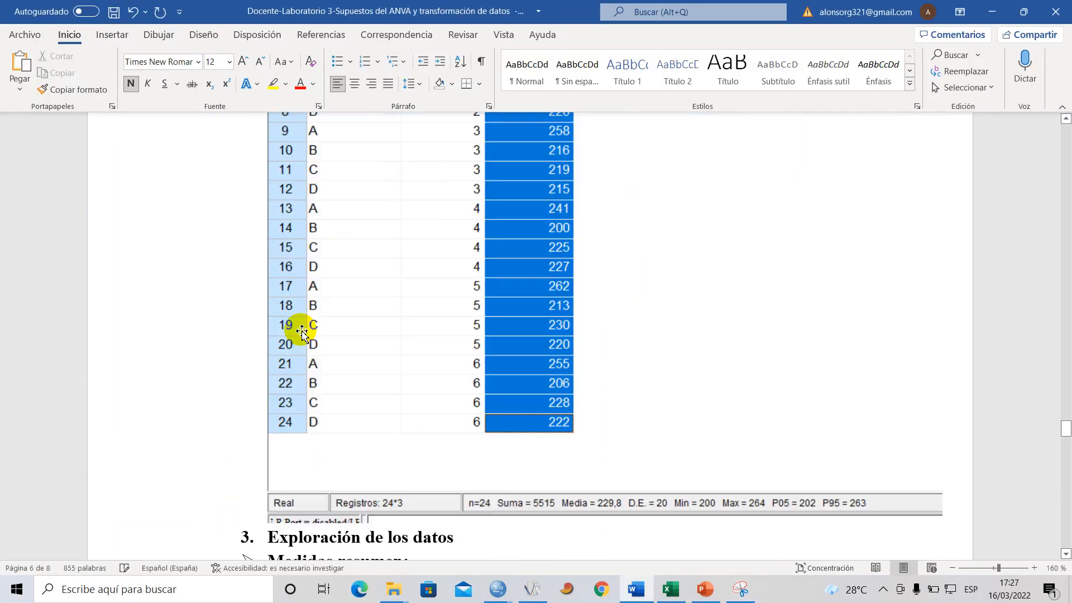
scroll(413, 363, "up", 6)
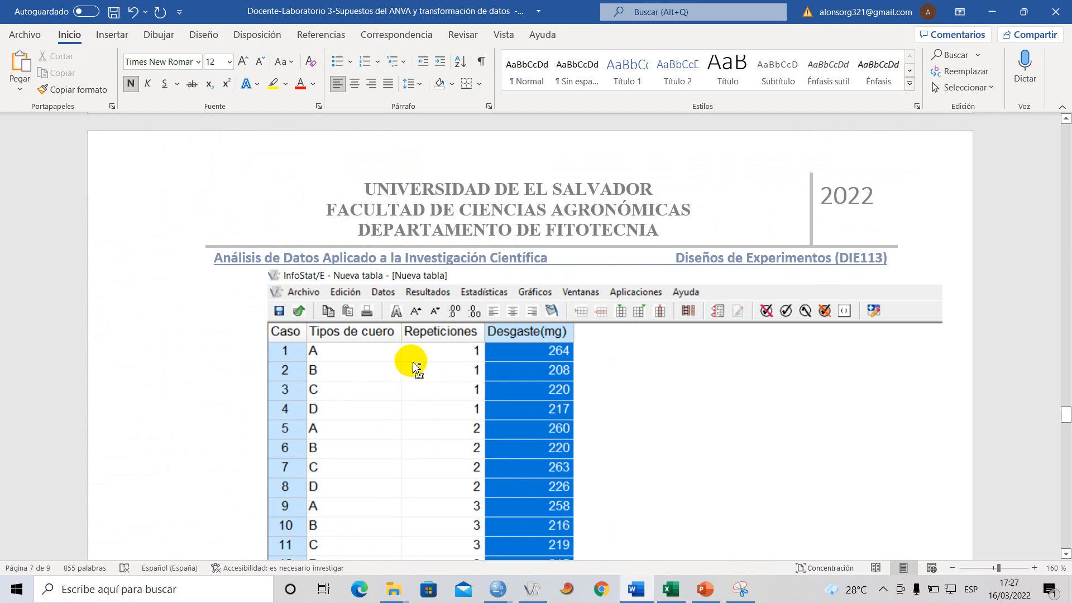
key("ctrl+z")
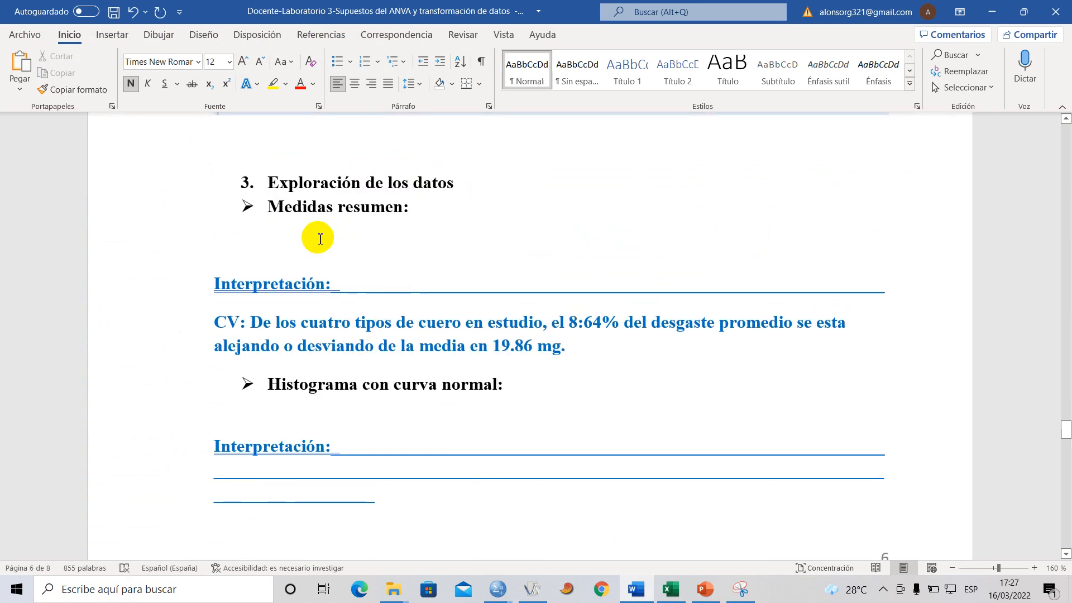
key("ctrl+v")
scroll(366, 318, "up", 8)
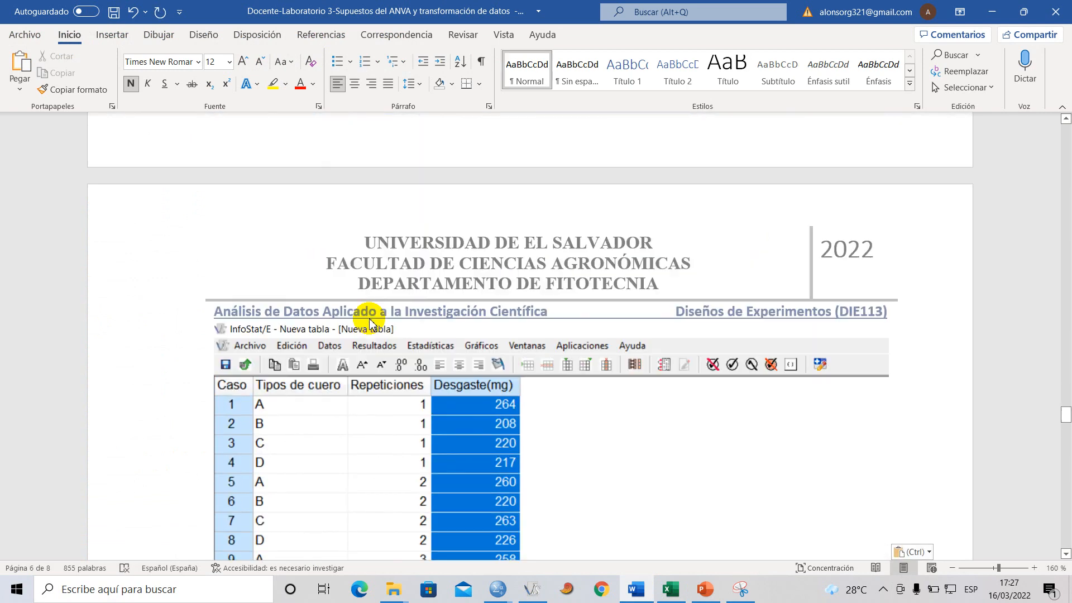
- Shrink the pasted InfoStat capture slightly, keeping its proportions
scroll(368, 319, "down", 3)
left_click(804, 320)
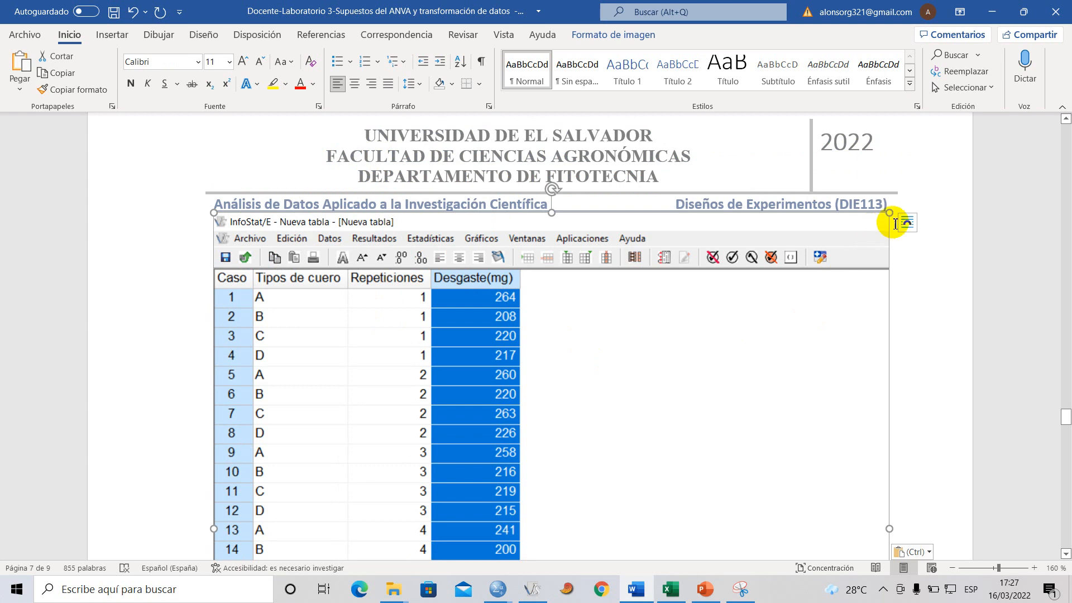
left_click_drag(890, 213, 668, 273)
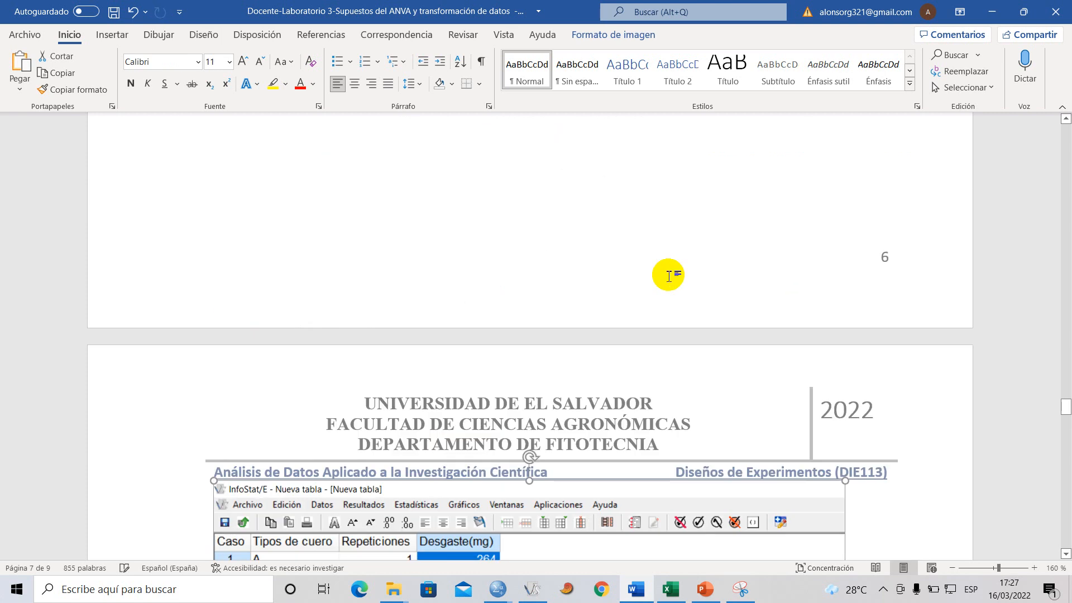
- Shrink the SPSS data view capture and the SPSS variable view capture slightly in the Word guide
scroll(660, 272, "down", 10)
scroll(681, 285, "up", 8)
scroll(854, 223, "up", 3)
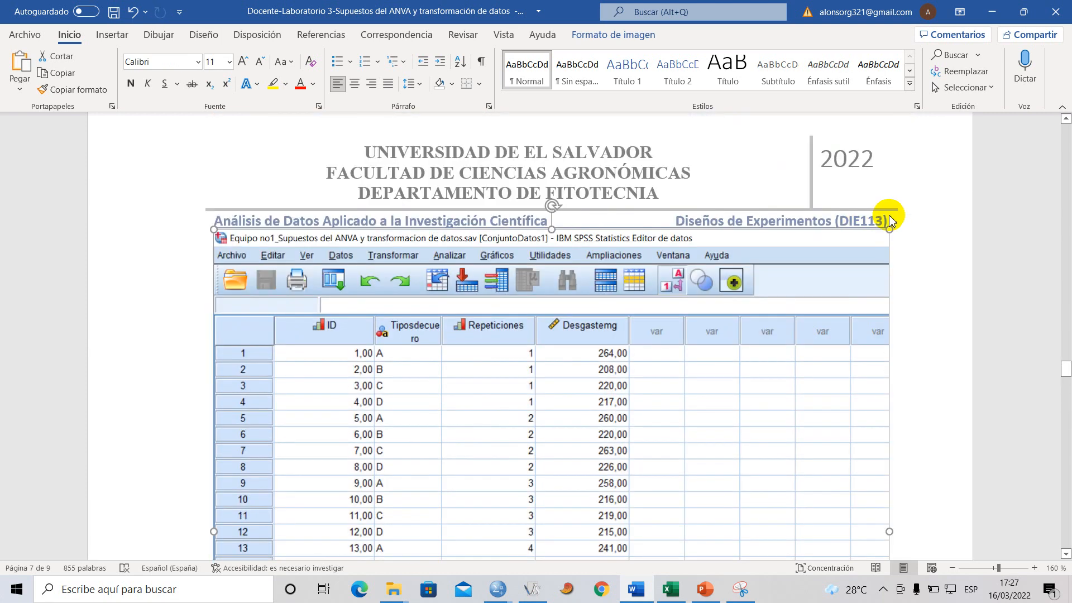
left_click_drag(887, 231, 661, 297)
scroll(662, 296, "up", 6)
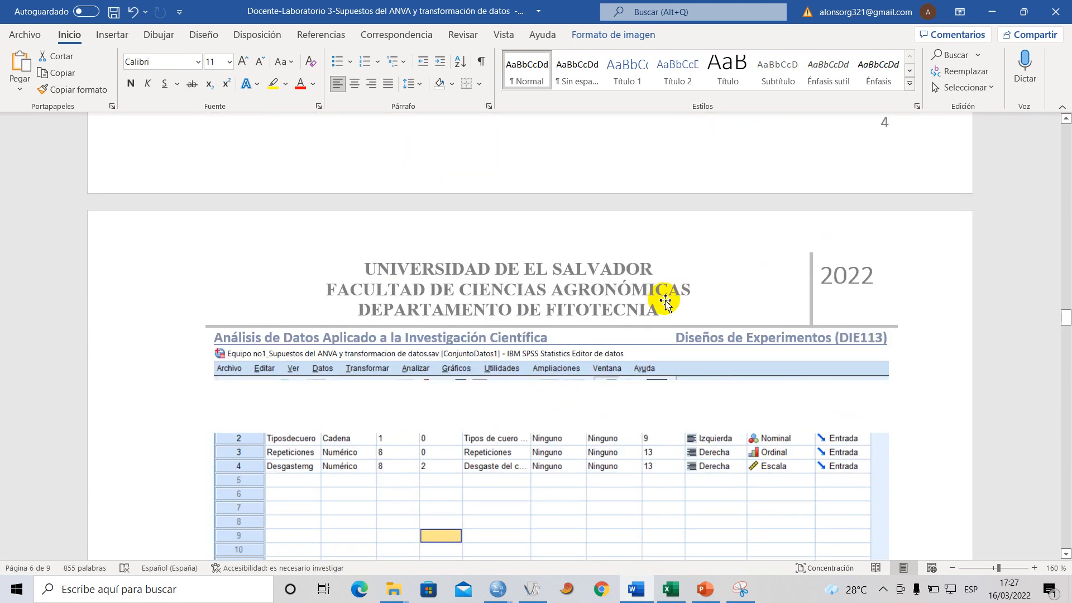
left_click(717, 324)
left_click(916, 347)
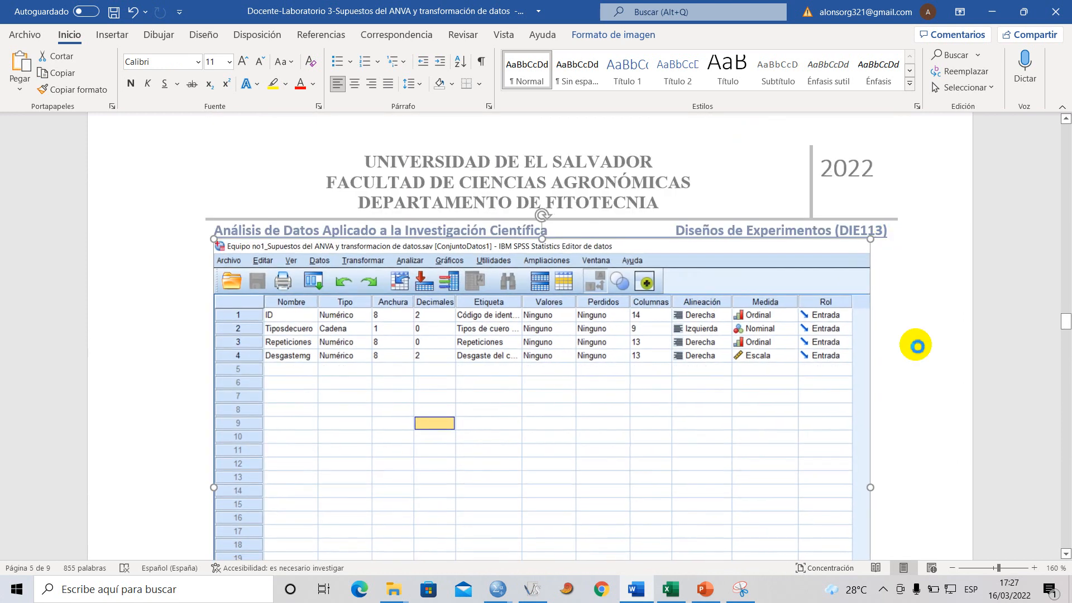
- Remove the blank line under Medidas resumen and add two empty paragraphs after the CV interpretation in item 3
scroll(565, 238, "down", 12)
scroll(564, 275, "down", 8)
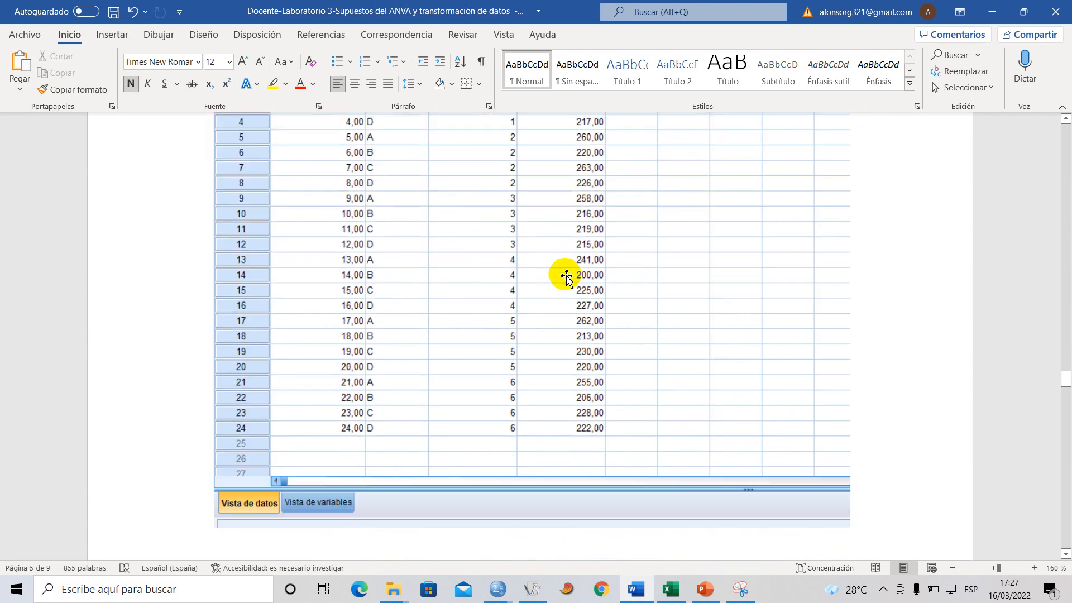
scroll(488, 313, "up", 20)
scroll(520, 290, "down", 8)
scroll(519, 291, "down", 4)
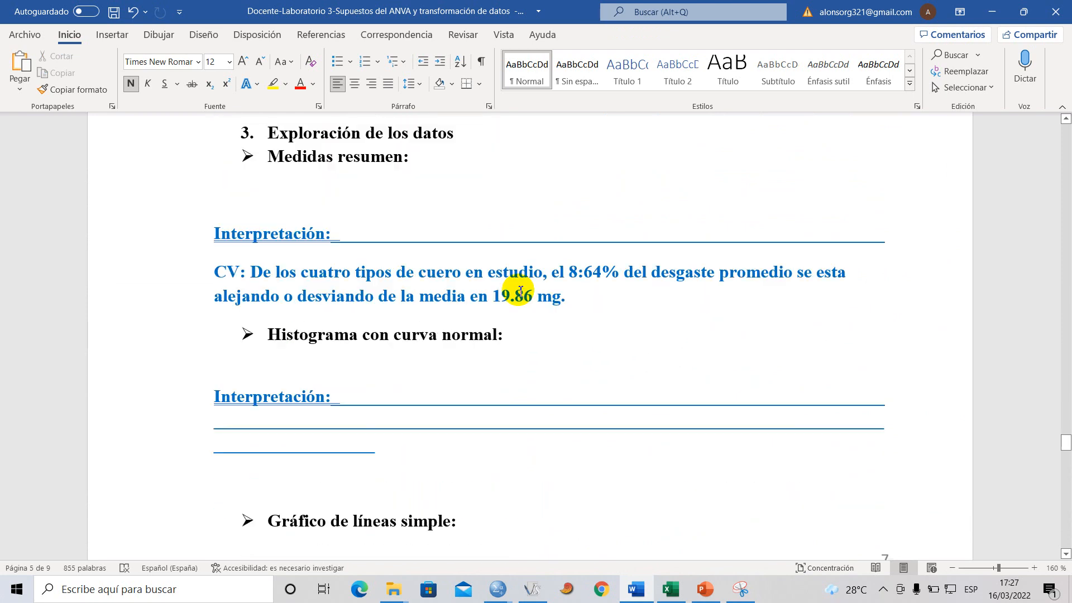
scroll(509, 283, "up", 2)
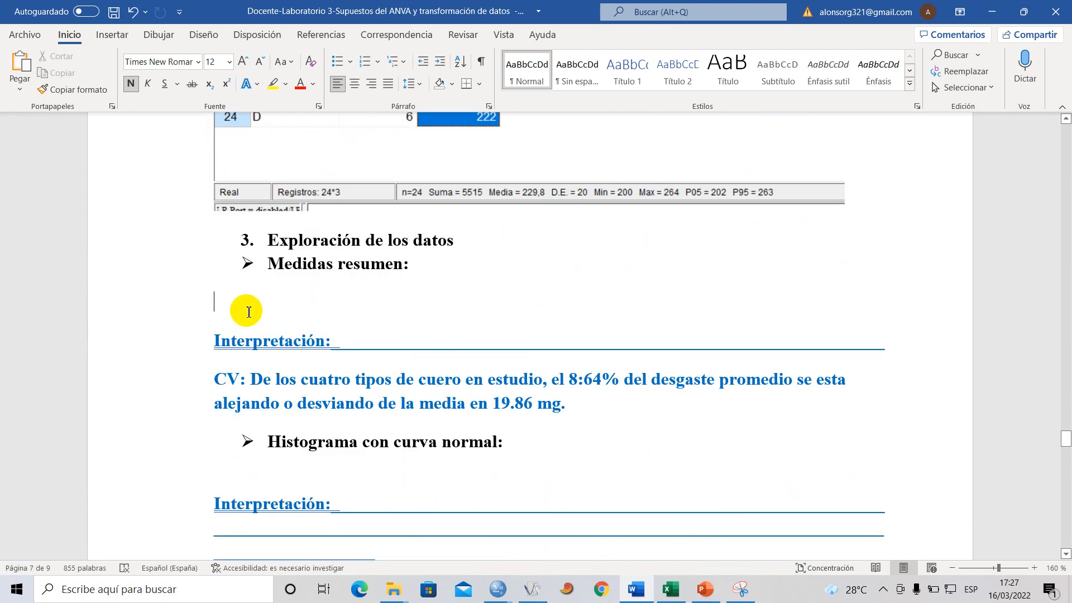
key("BackSpace")
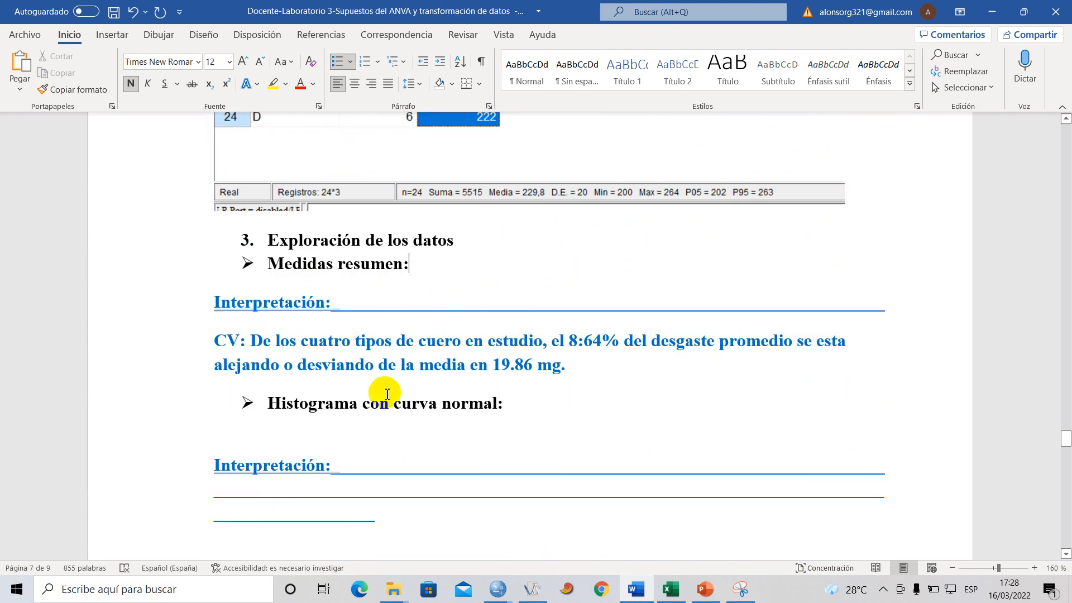
left_click(588, 370)
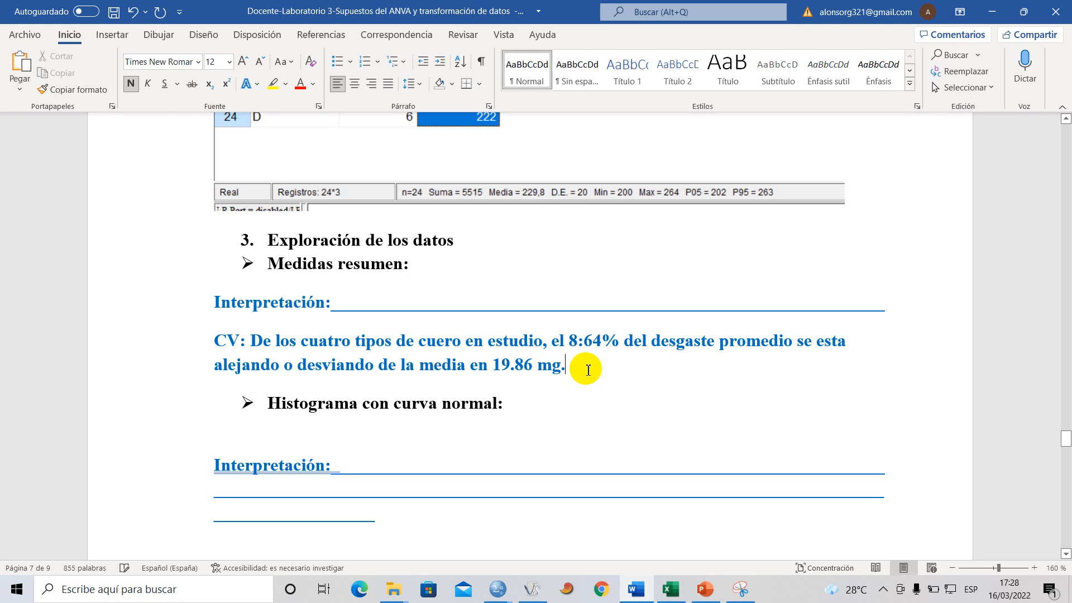
key("Return")
key("Return")
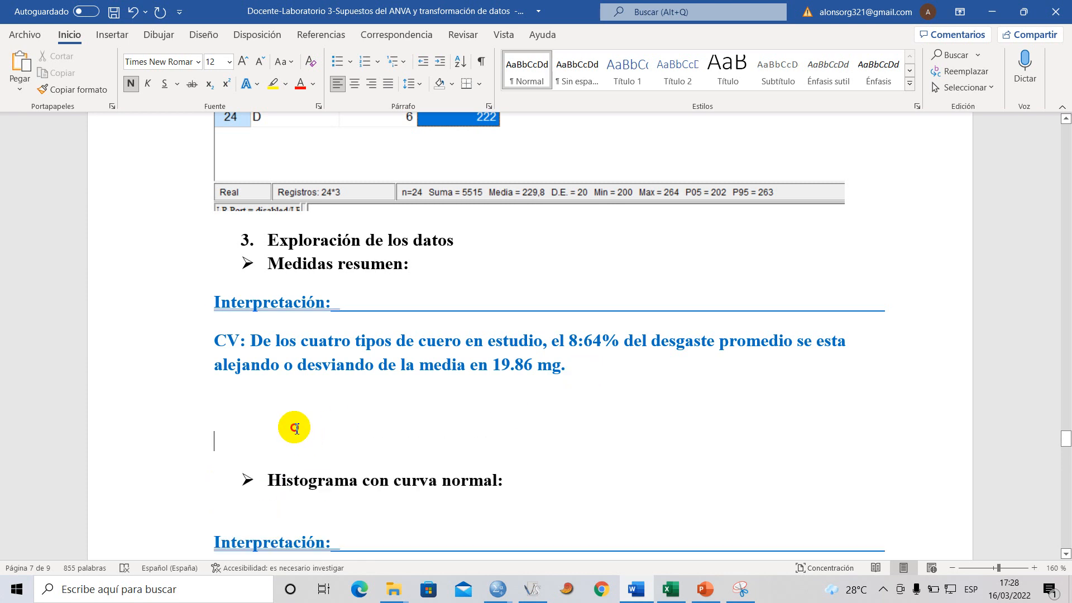
left_click(294, 428)
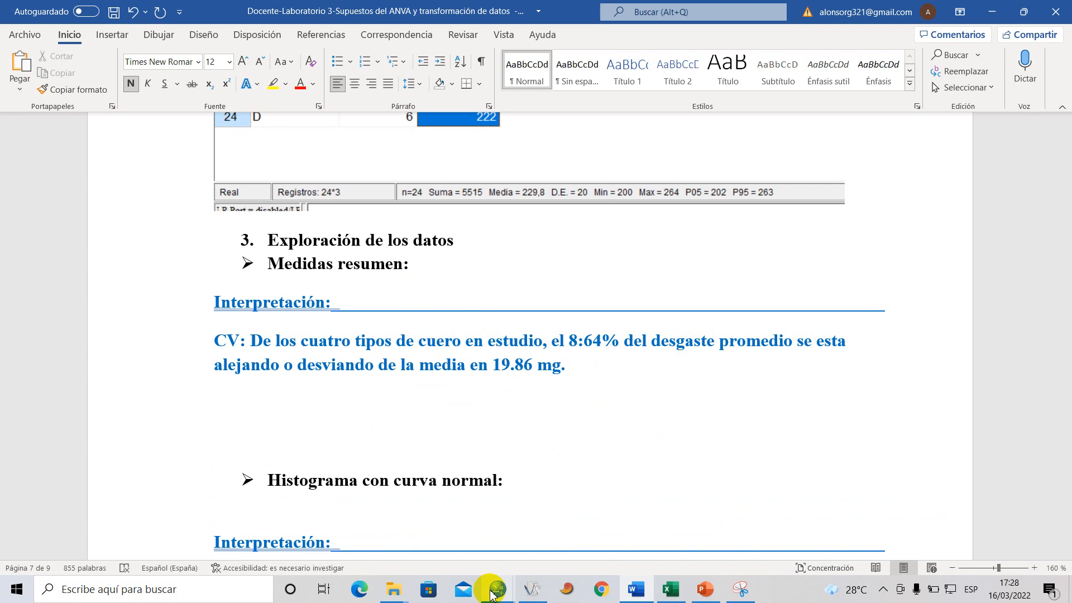
- Switch to the SPSS data editor, start a Frequencies analysis of Desgaste del cuero (mg), and turn off the frequency tables
mouse_move(493, 593)
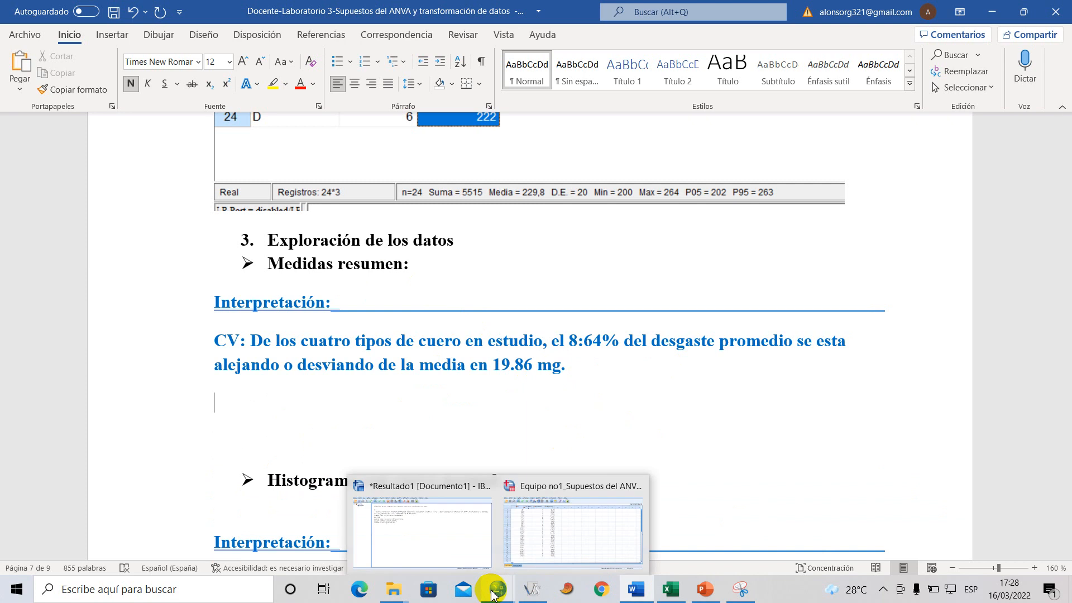
left_click(544, 539)
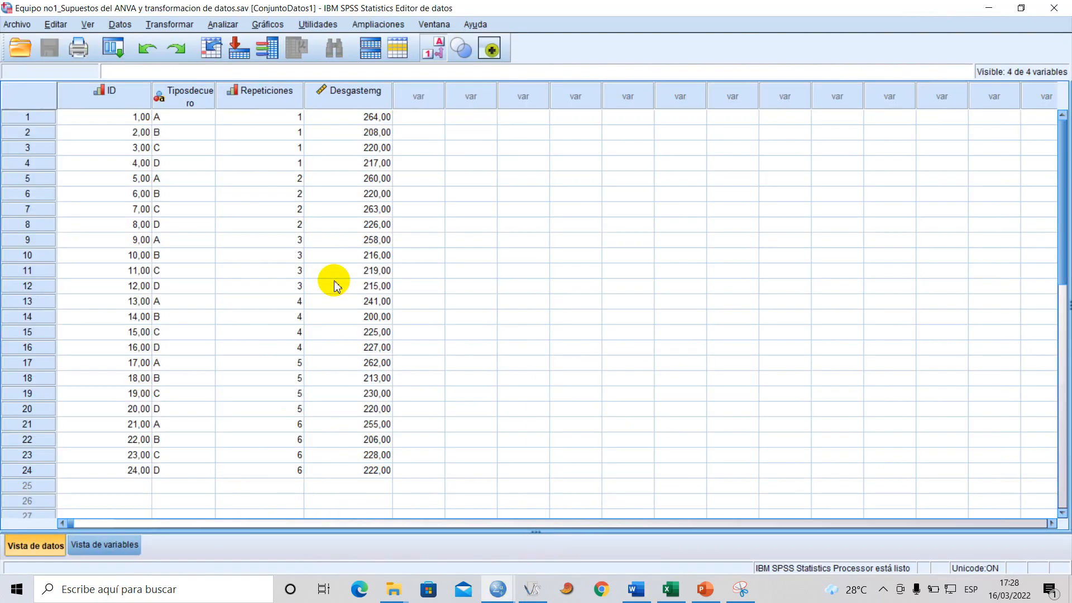
left_click(216, 25)
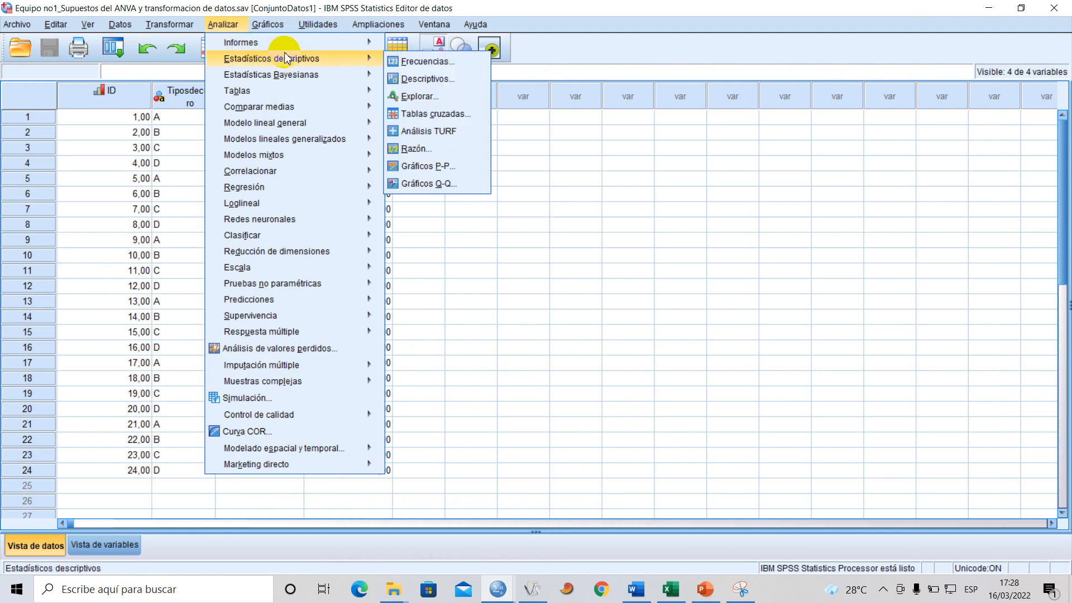
mouse_move(317, 60)
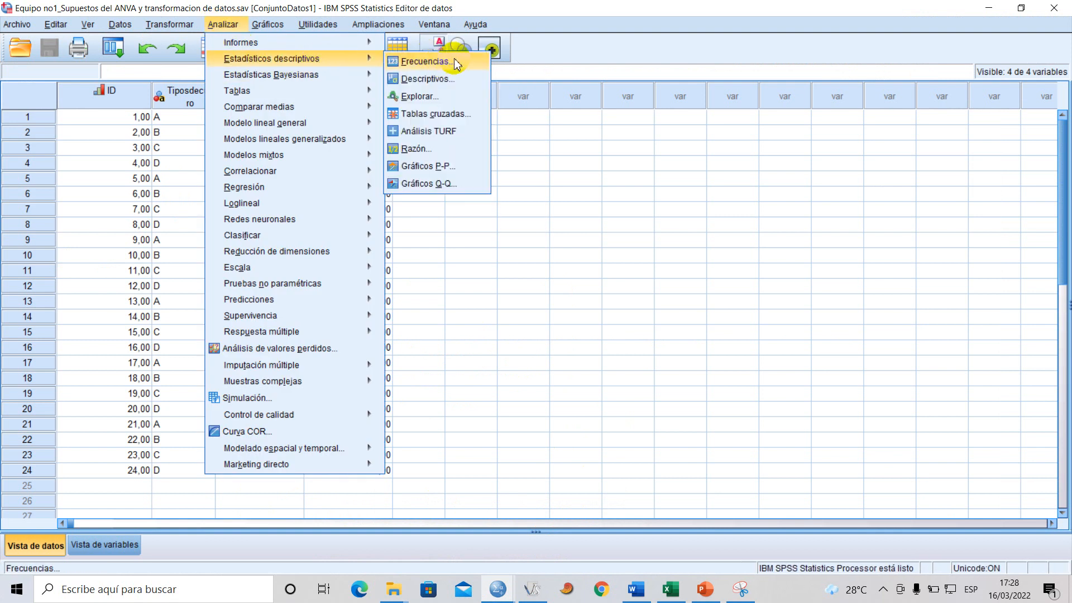
left_click(468, 64)
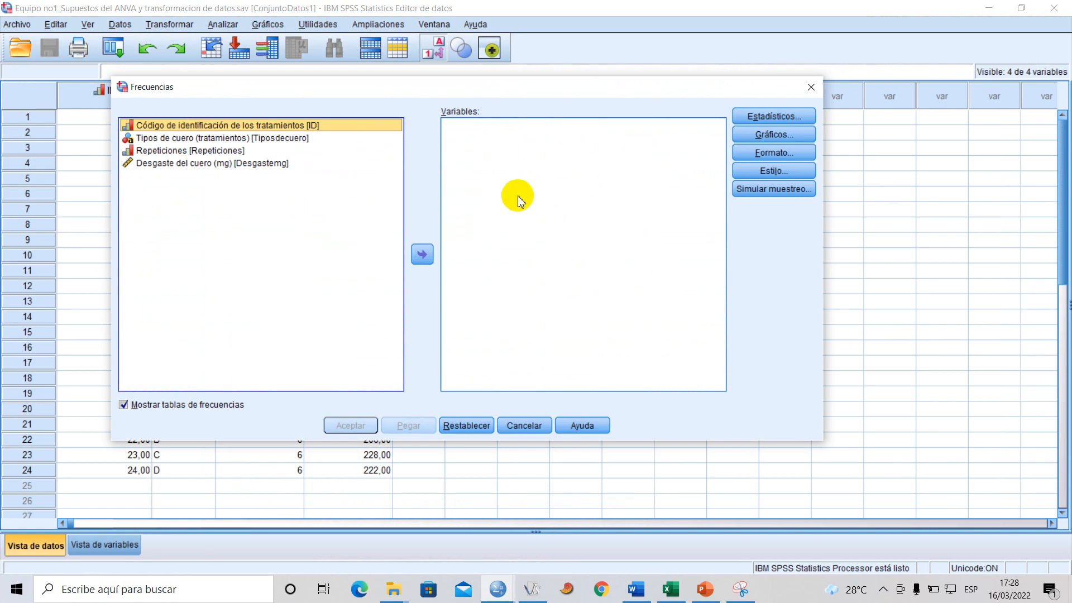
left_click(187, 164)
left_click(420, 256)
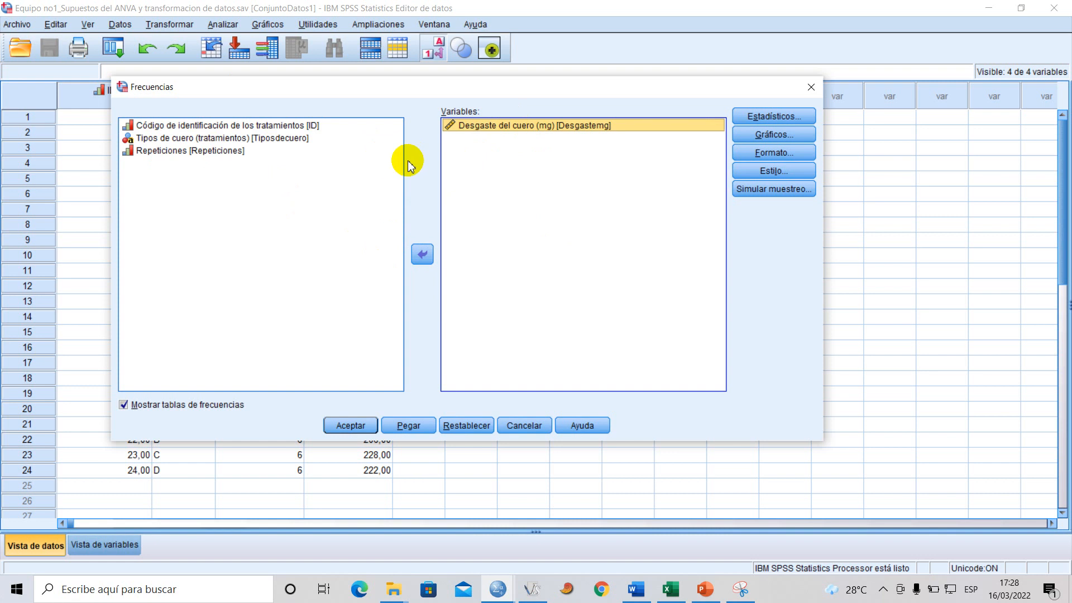
left_click(124, 404)
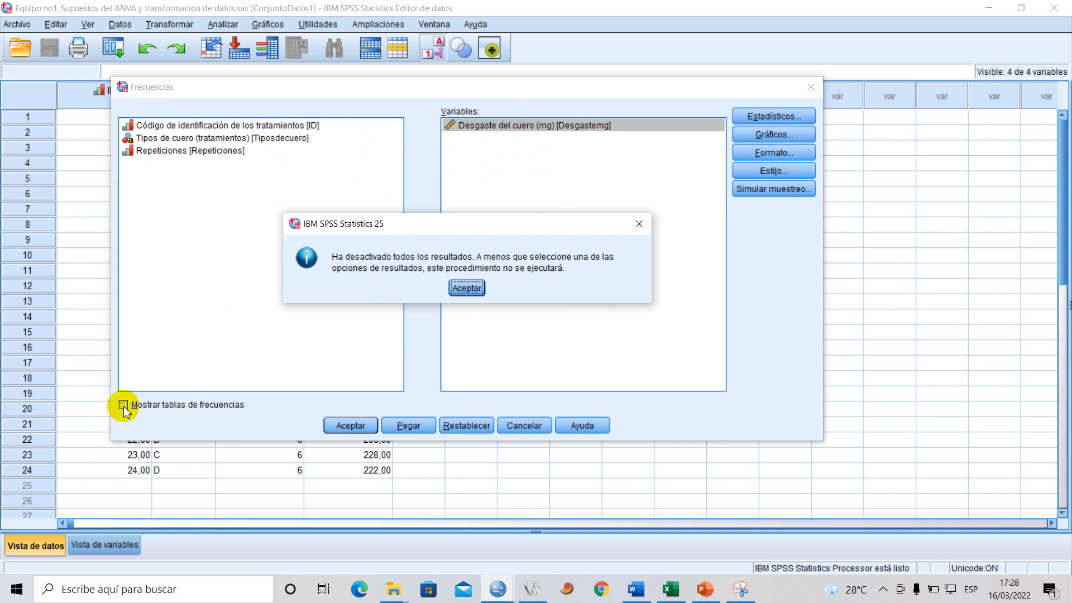
left_click(467, 288)
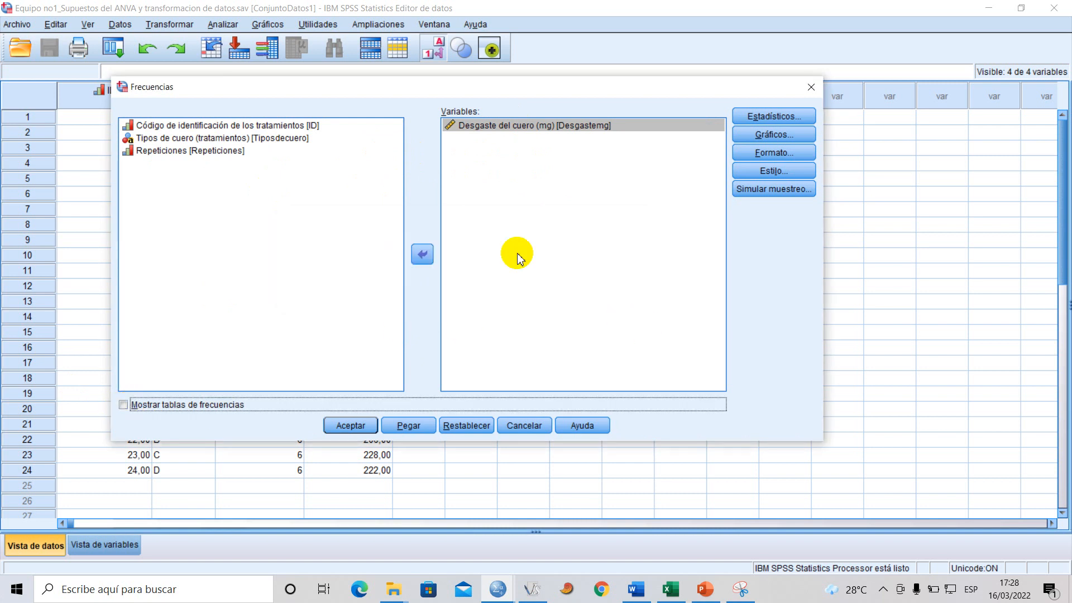
- Include the Media and Desviación estándar statistics in the Frequencies analysis
left_click(750, 116)
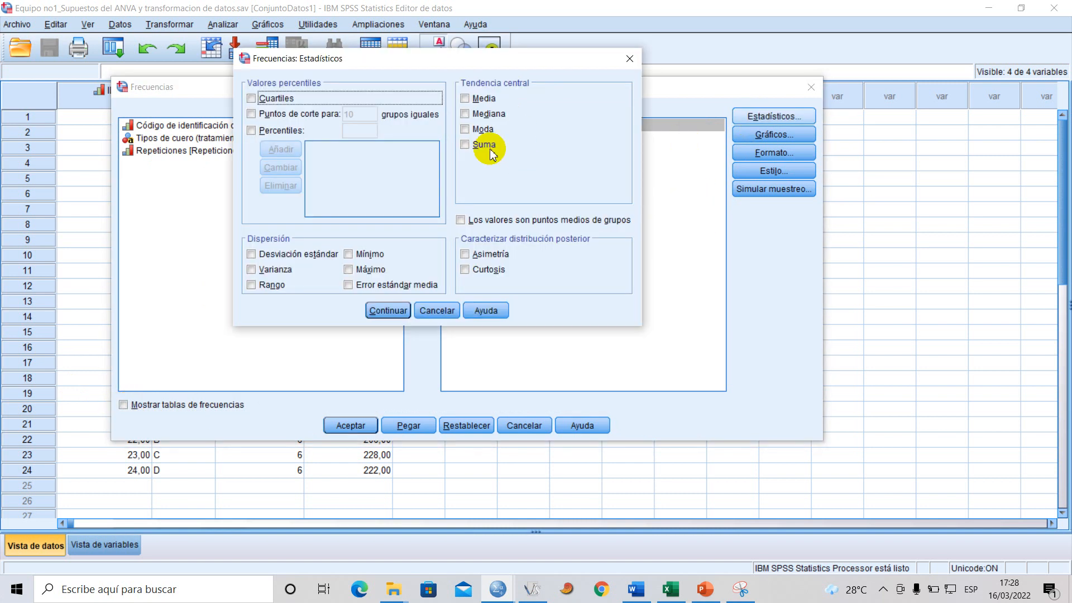
left_click(467, 98)
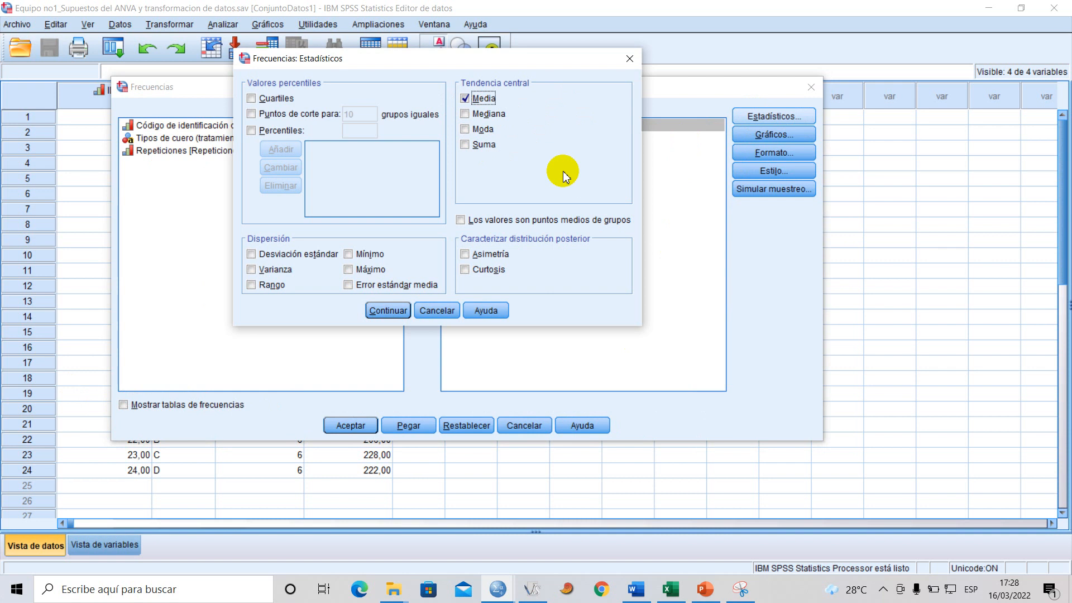
left_click(251, 254)
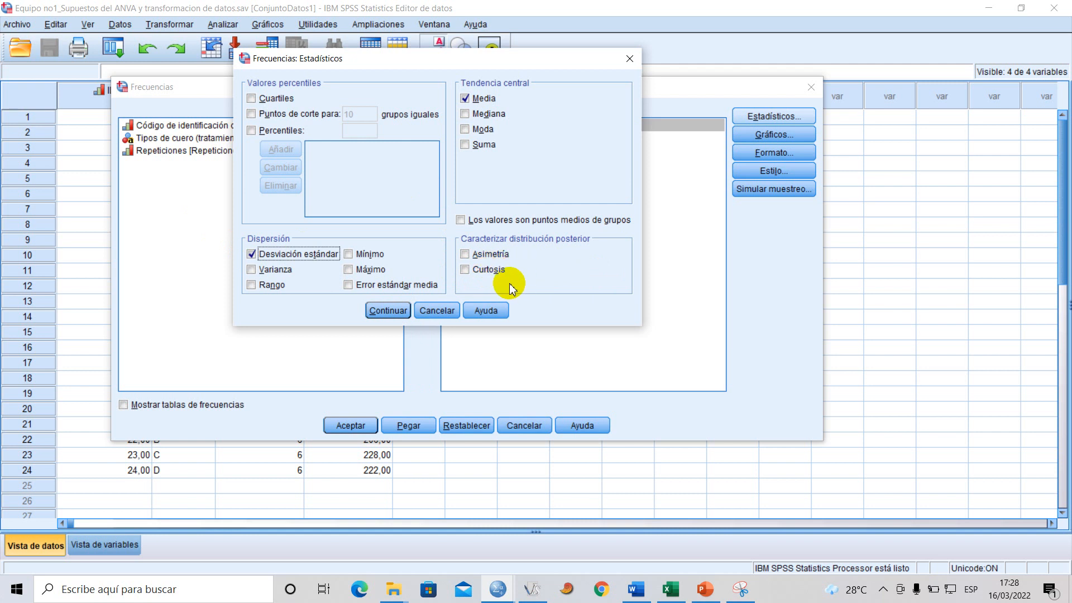
left_click(404, 312)
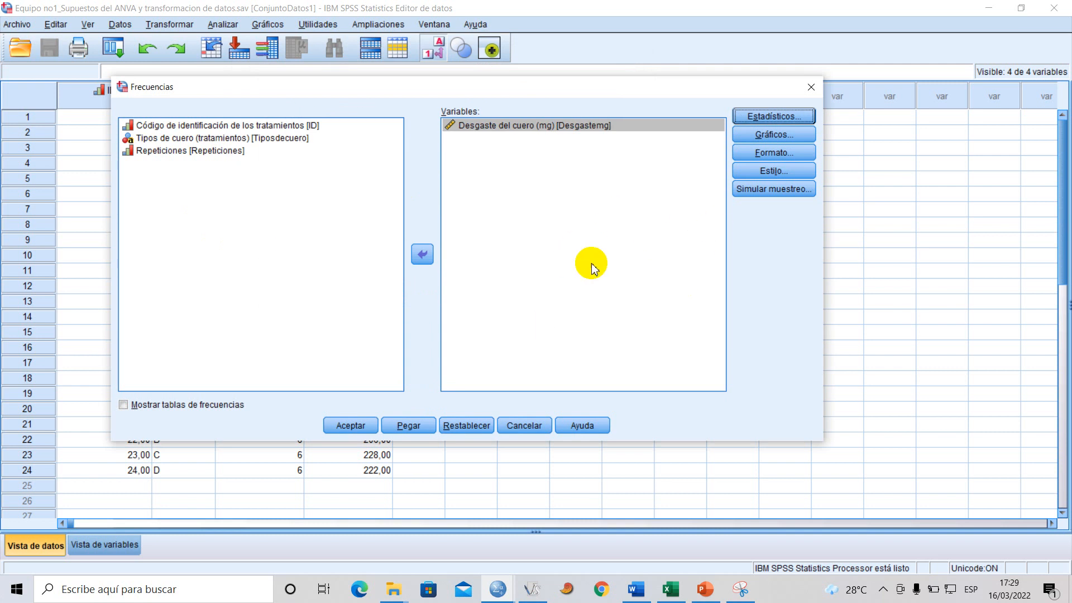
- Set the Frequencies chart type to Histogramas with the normal curve shown
left_click(754, 135)
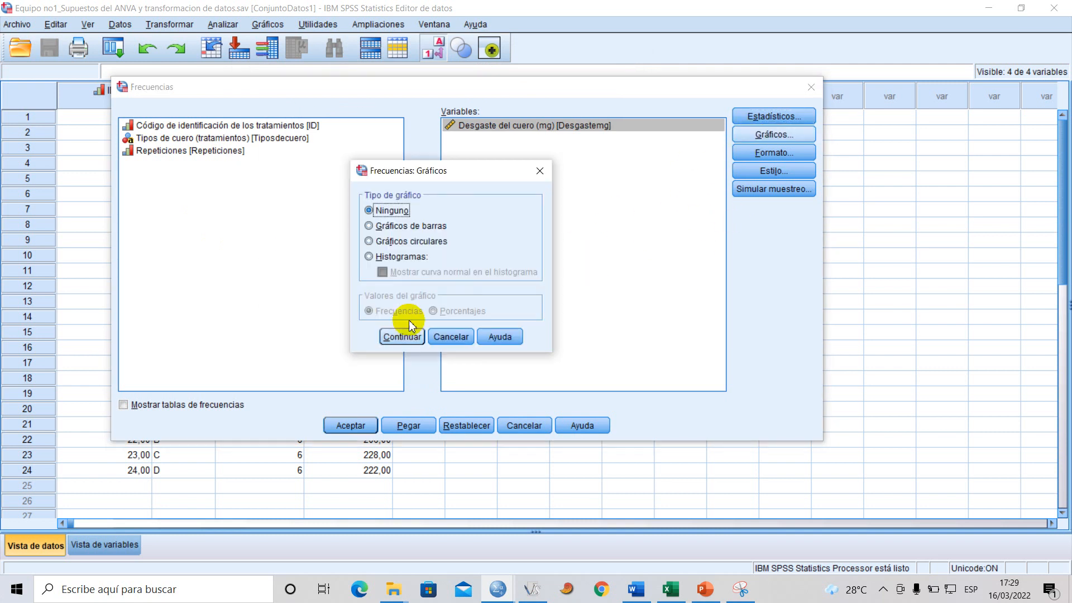
left_click(372, 258)
left_click(383, 273)
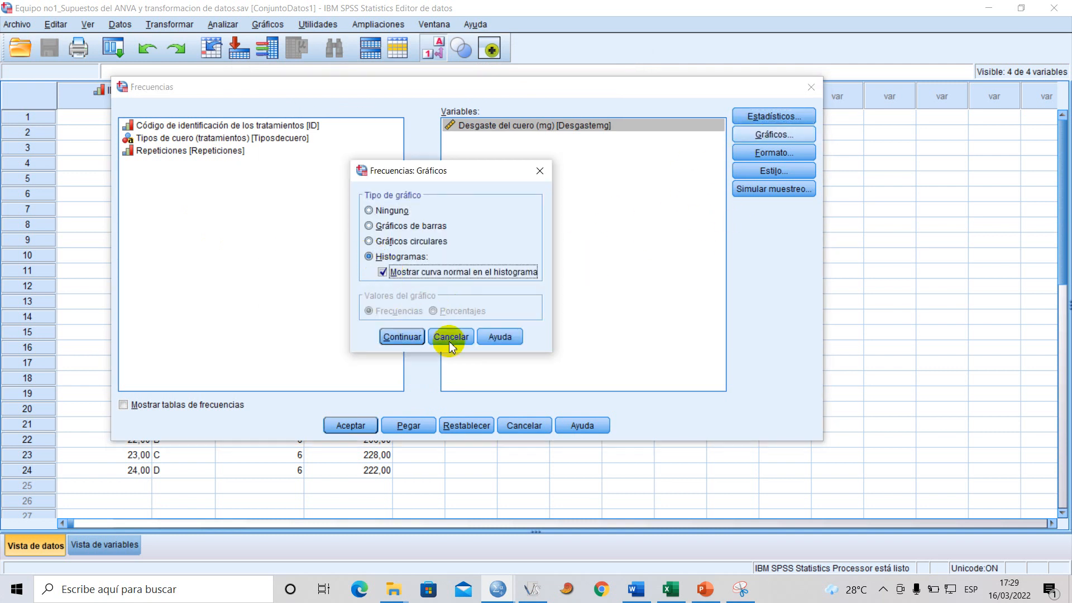
left_click(398, 338)
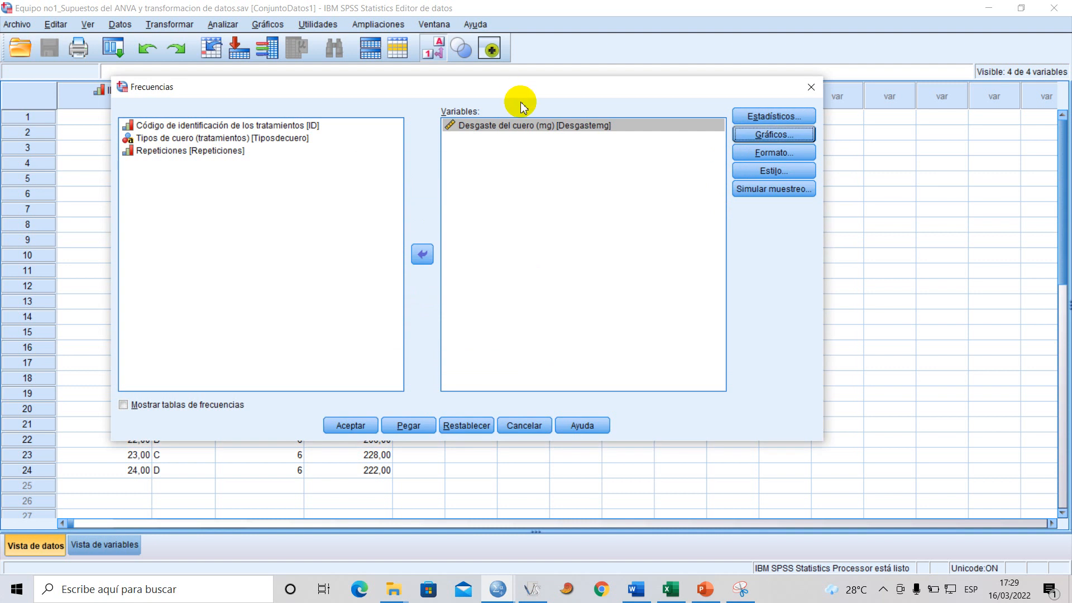
- Paste the Frequencies analysis of leather wear as syntax and insert two blank lines above its commands
left_click_drag(518, 87, 538, 73)
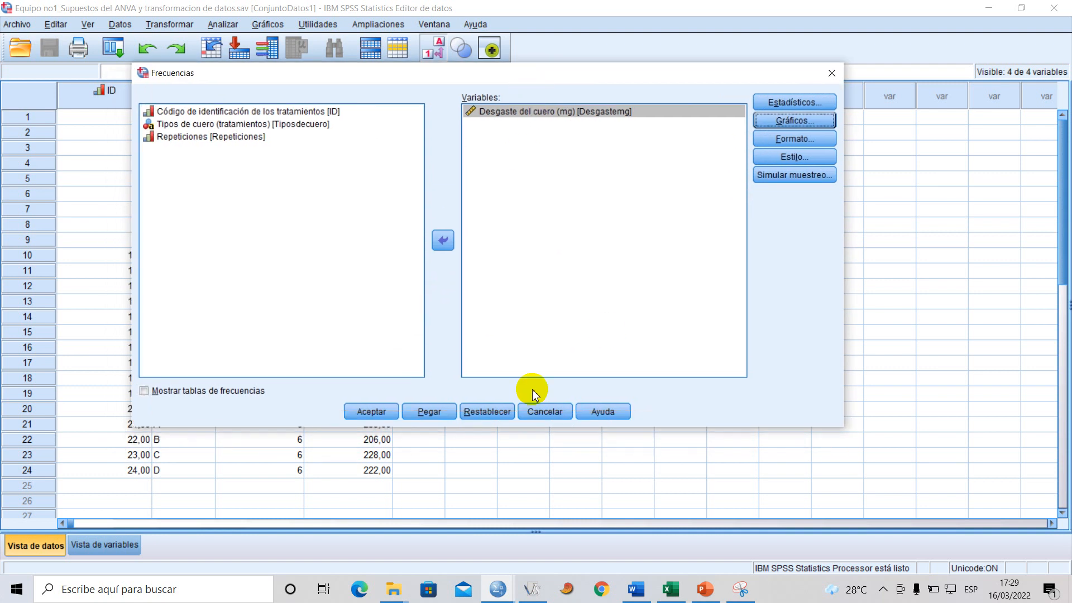
left_click(436, 416)
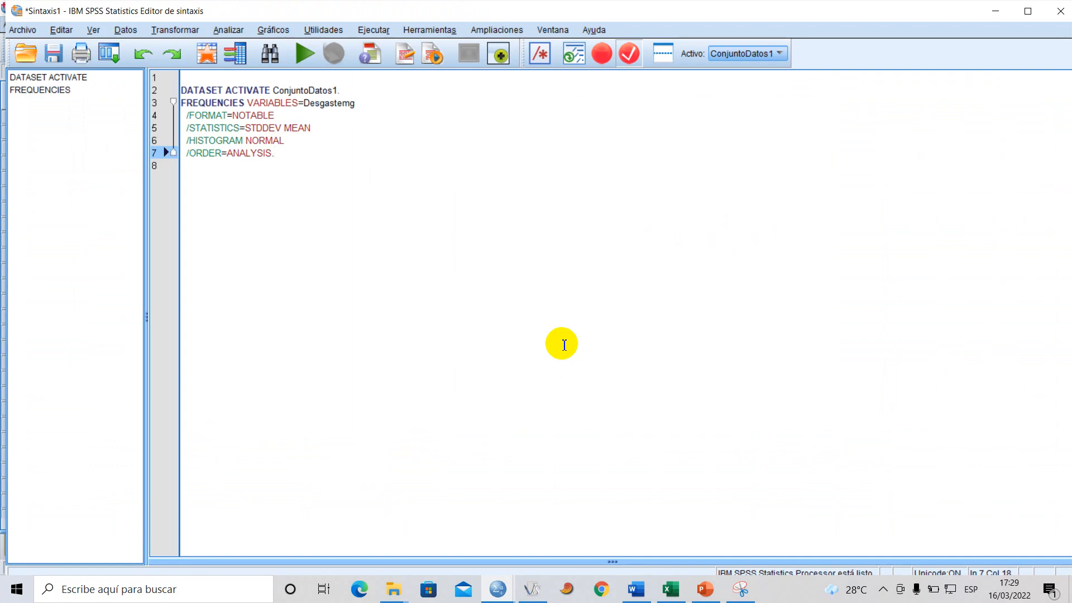
left_click(185, 90)
key("Return")
key("Return")
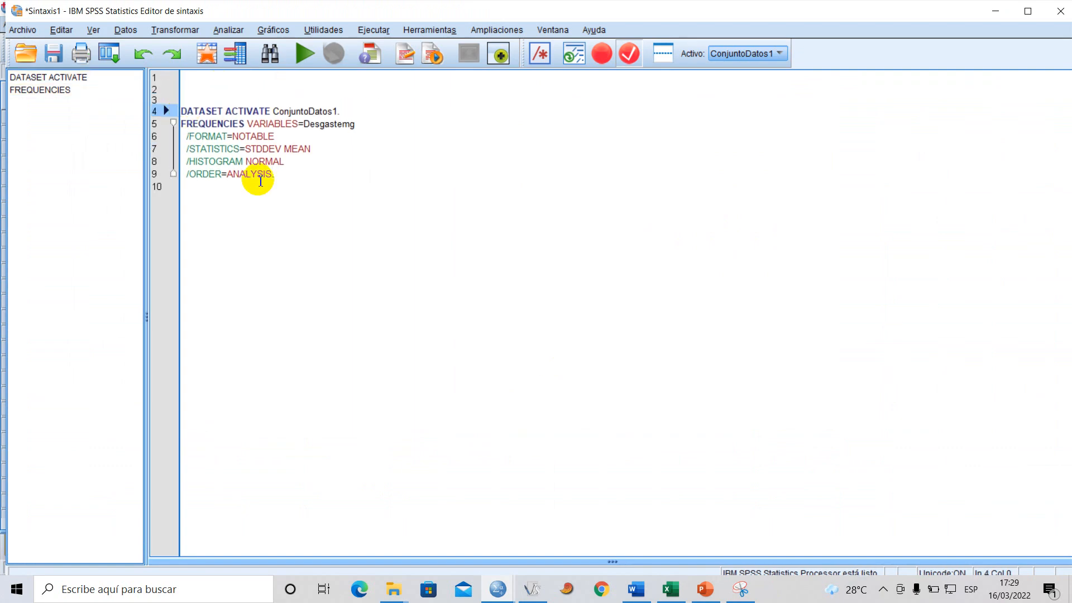
- Look over the pasted Frequencies commands and the lines above them, and close the new syntax window without saving
left_click_drag(259, 176, 174, 110)
left_click(290, 175)
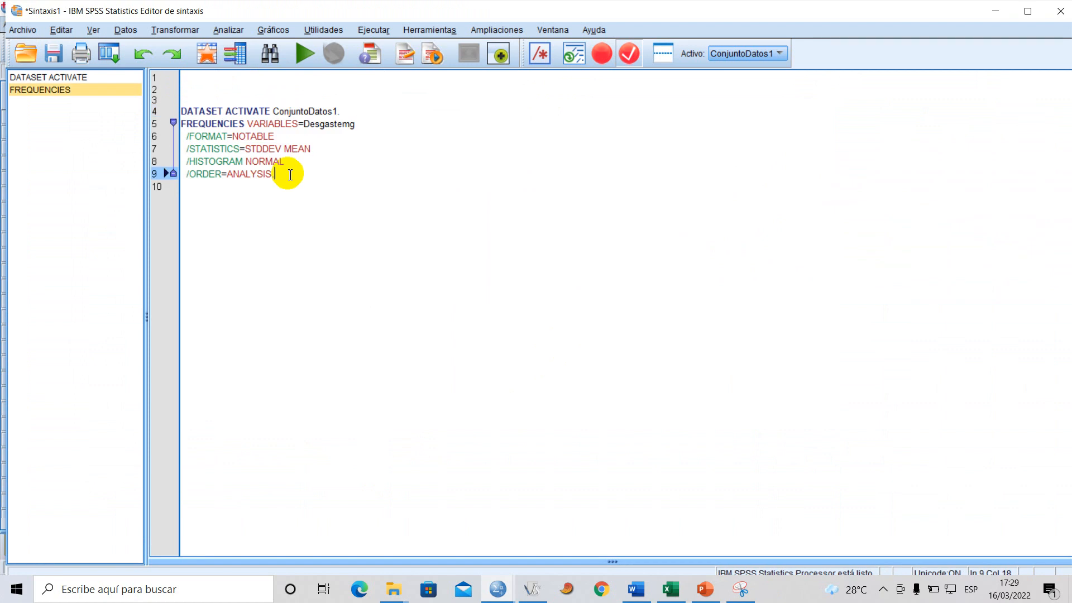
left_click(200, 79)
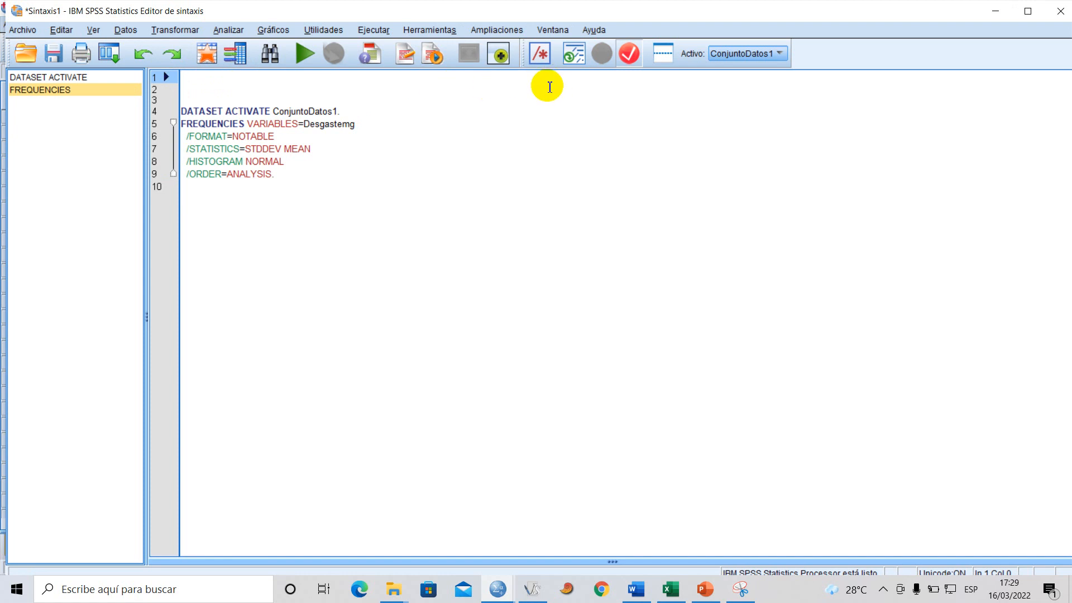
left_click(187, 98)
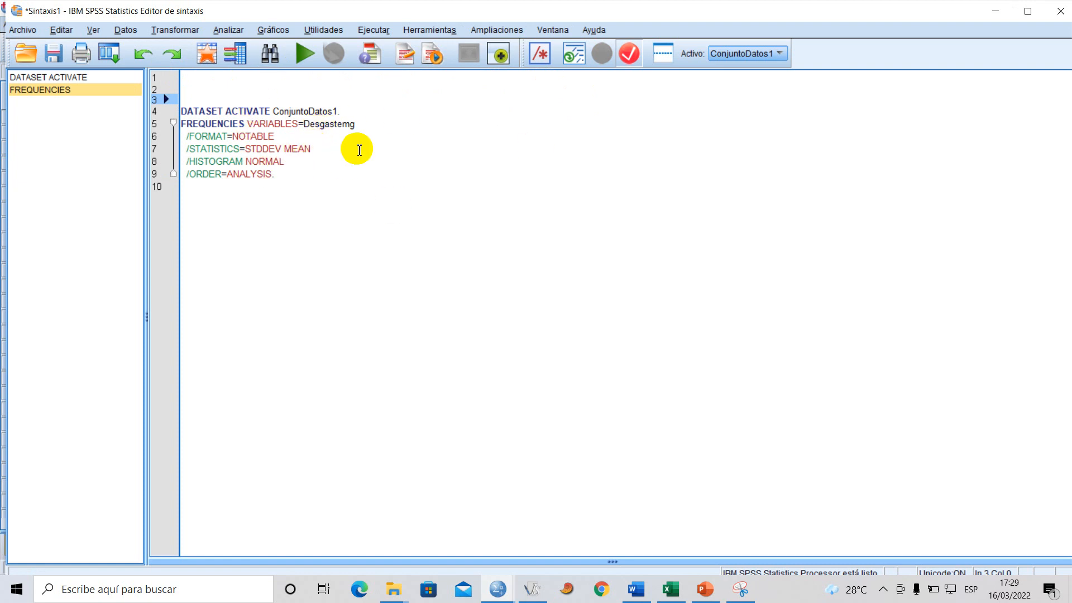
left_click(233, 209)
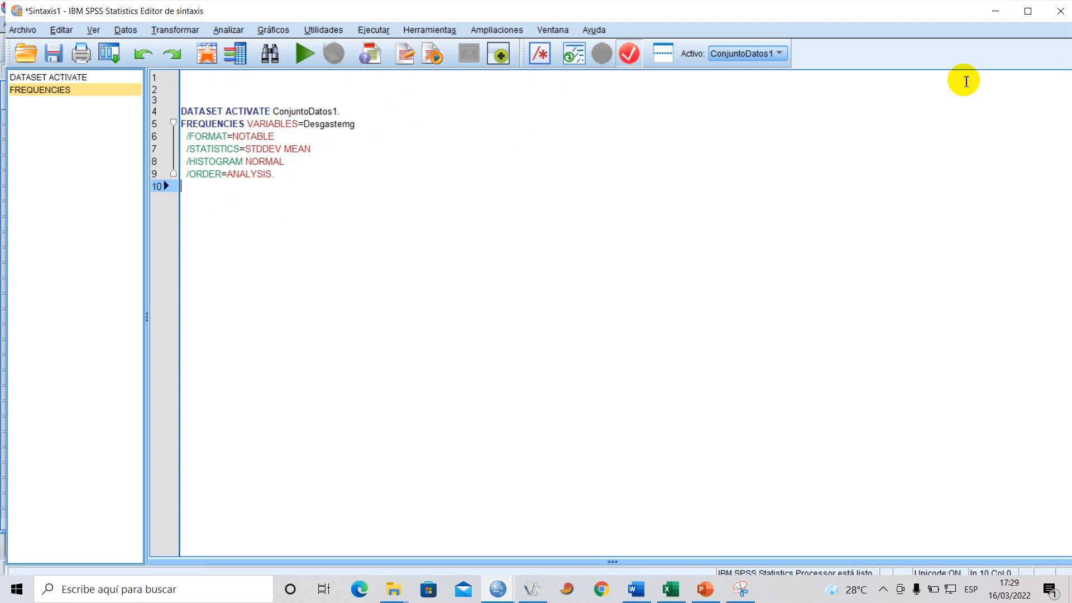
left_click(1066, 11)
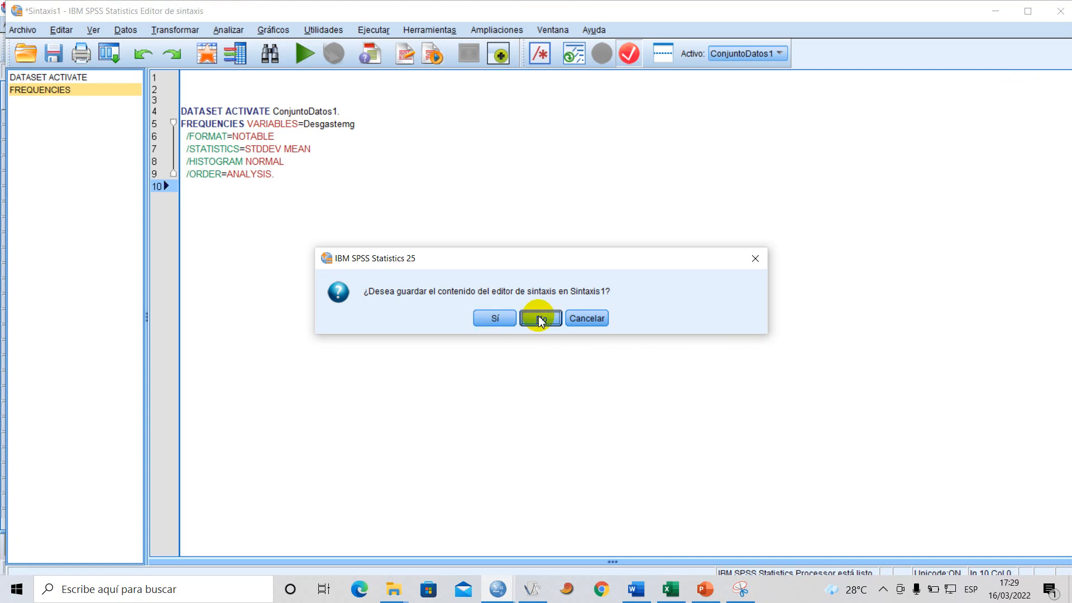
left_click(535, 316)
- Open the existing Sintaxis1 syntax file from the Lab3_equipo 1 folder and read its title and case comment lines
mouse_move(398, 596)
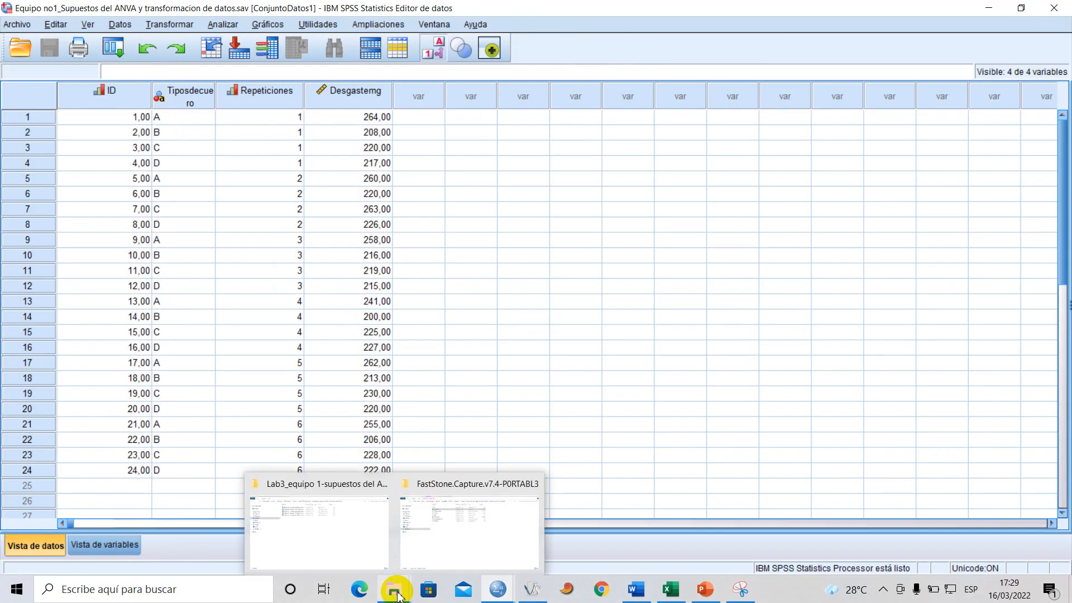
left_click(319, 511)
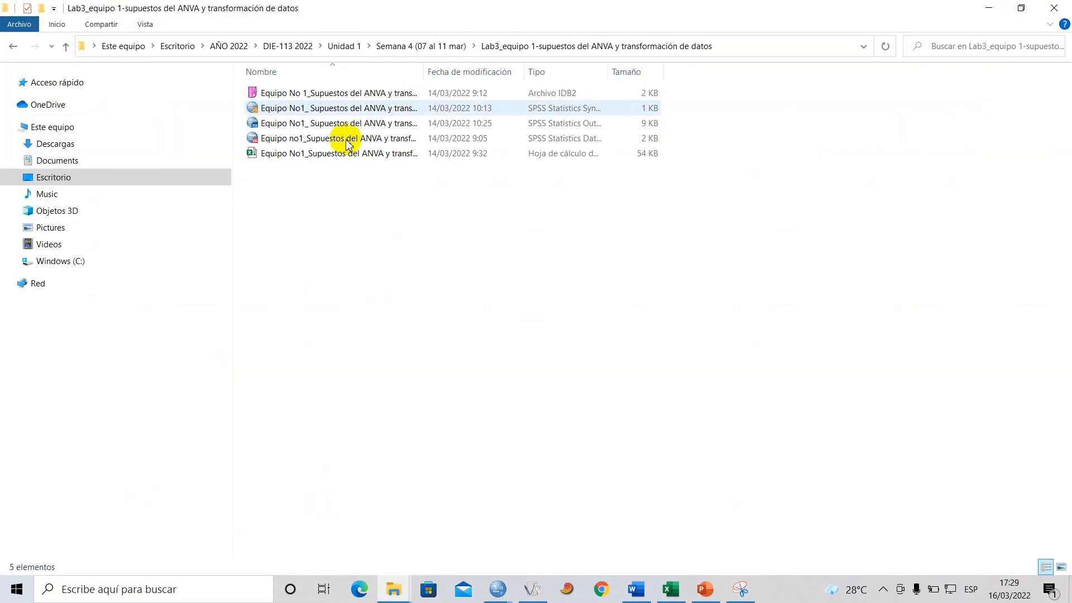
double_click(334, 111)
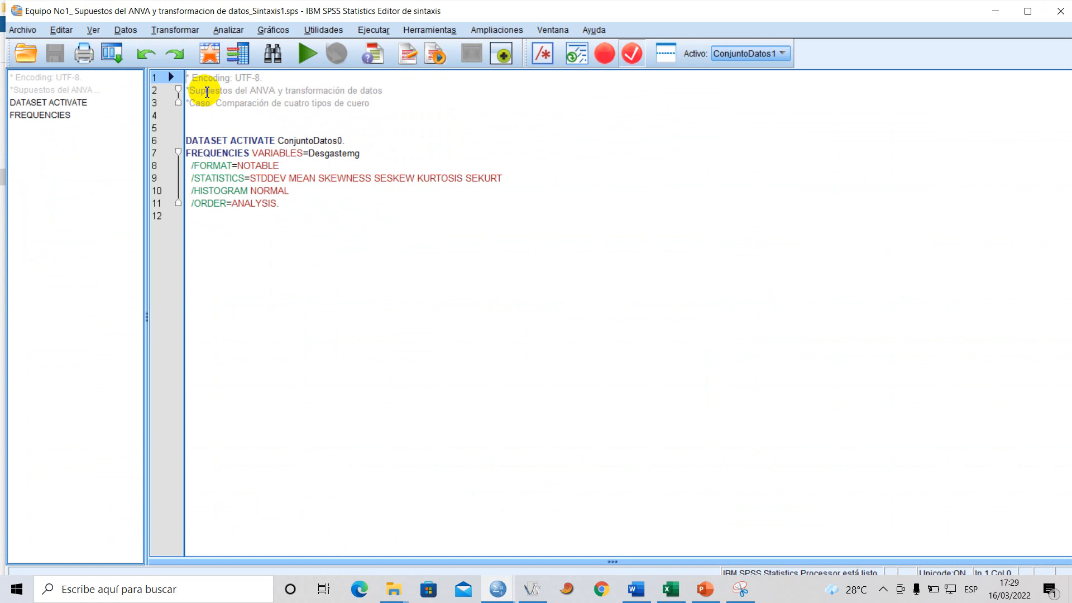
left_click_drag(190, 89, 241, 87)
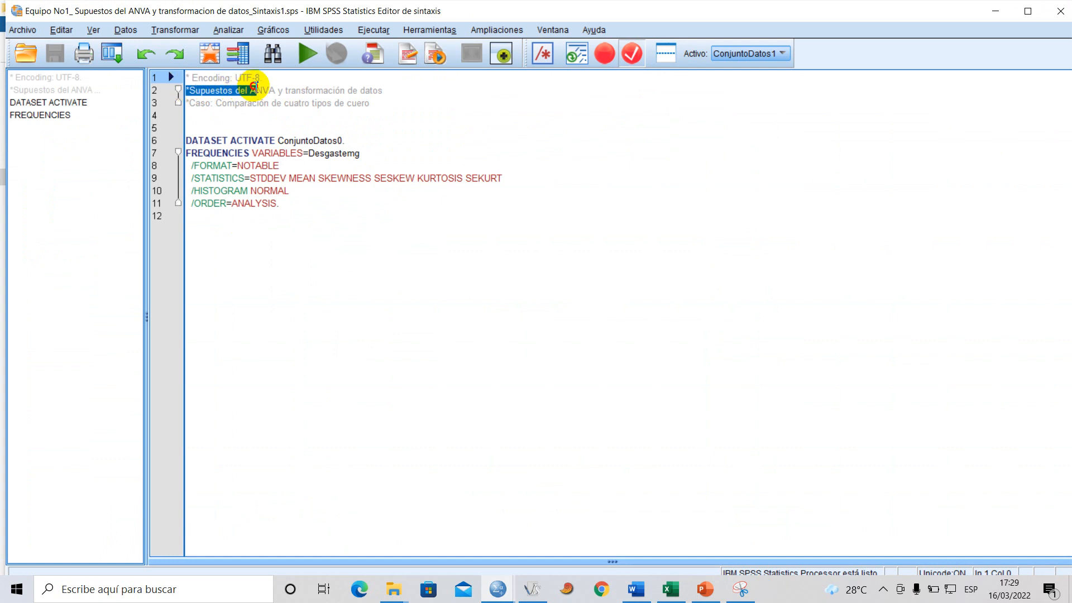
left_click(232, 105)
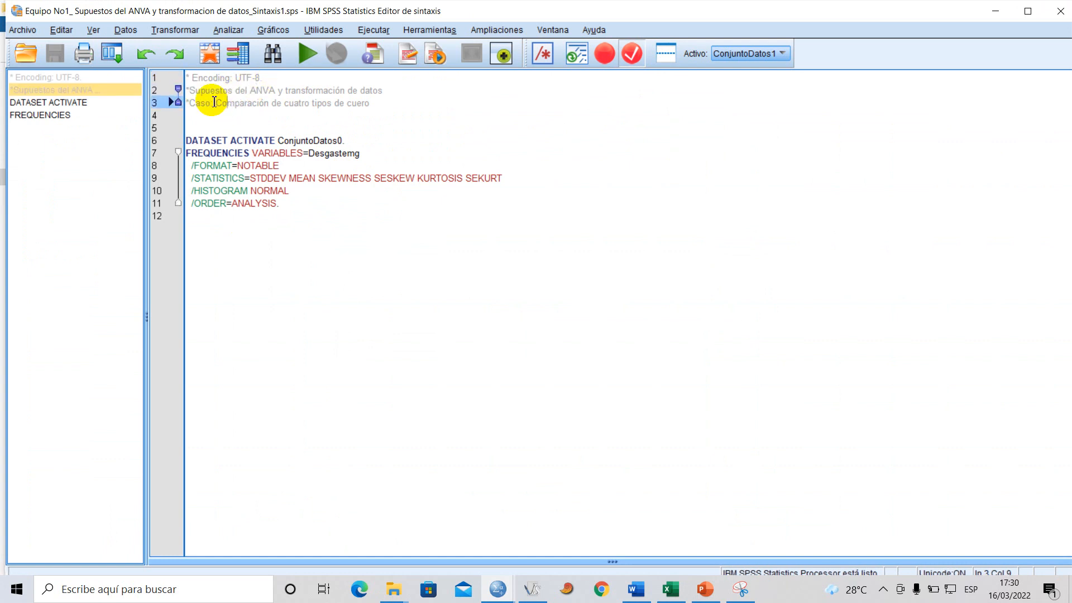
left_click(194, 99)
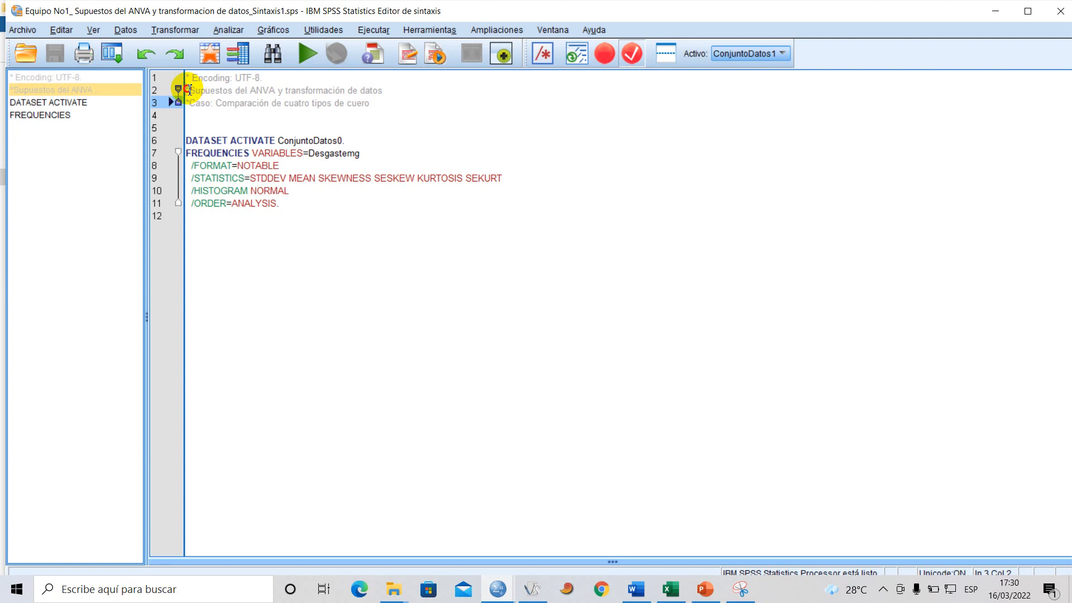
left_click_drag(198, 90, 367, 92)
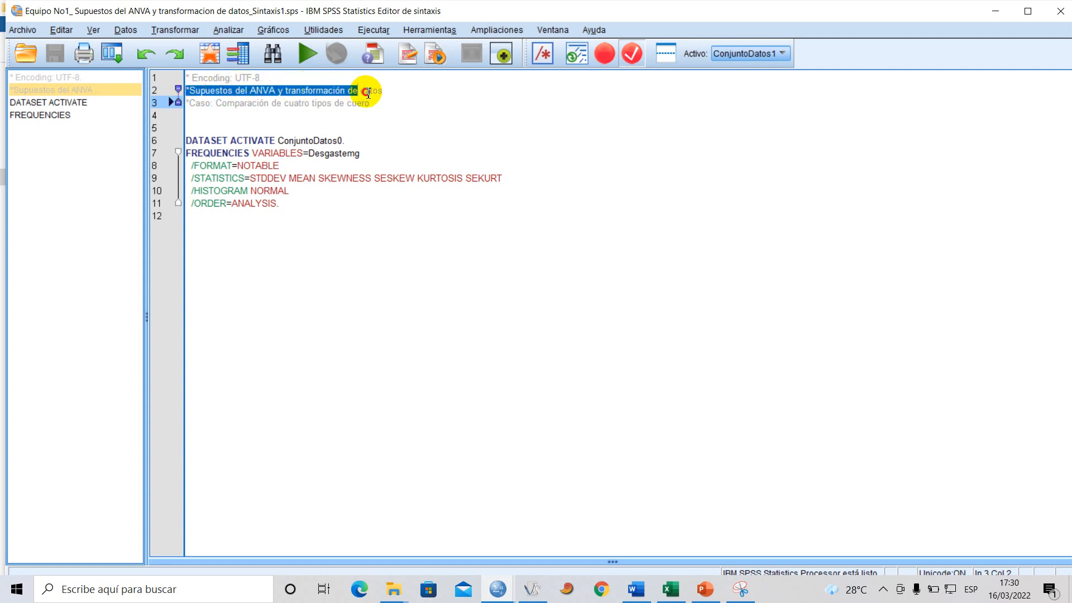
left_click(217, 103)
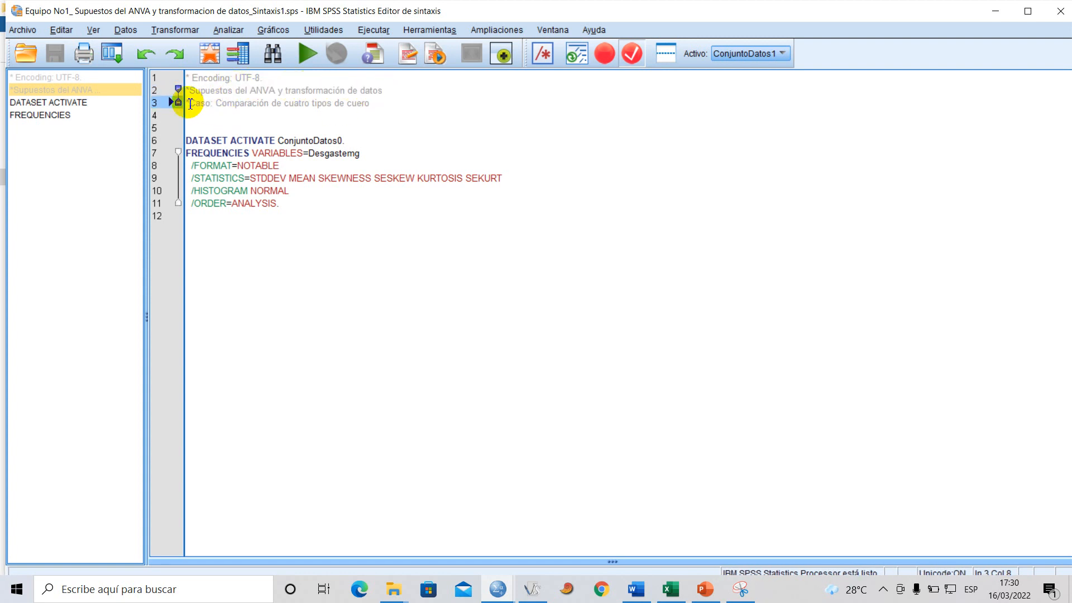
left_click_drag(190, 104, 371, 104)
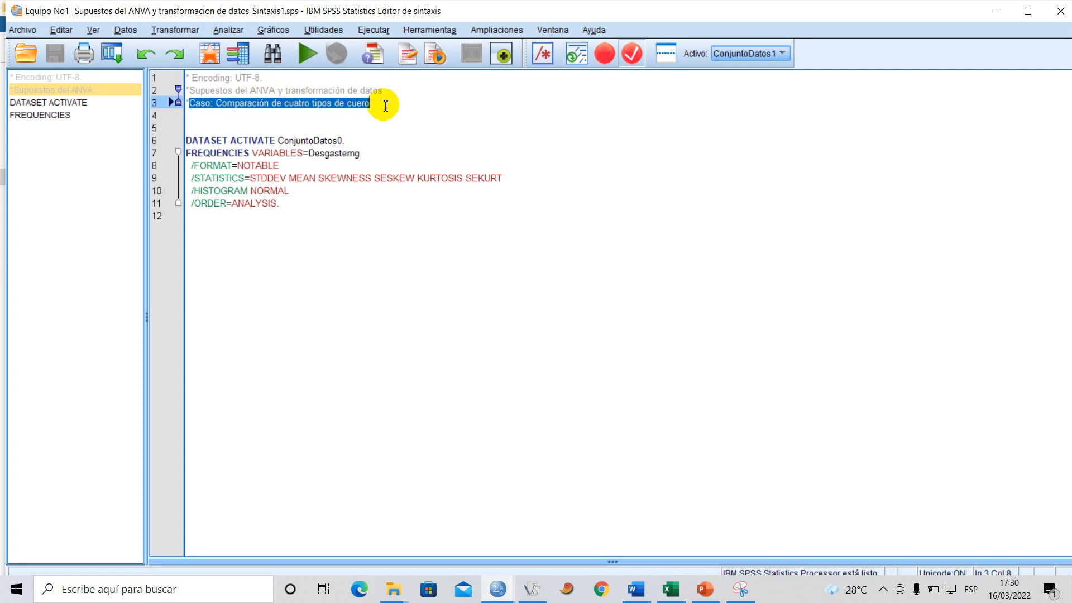
- Check the heading of section 3 in the Word guide and return to the SPSS syntax file
left_click(211, 128)
left_click(637, 587)
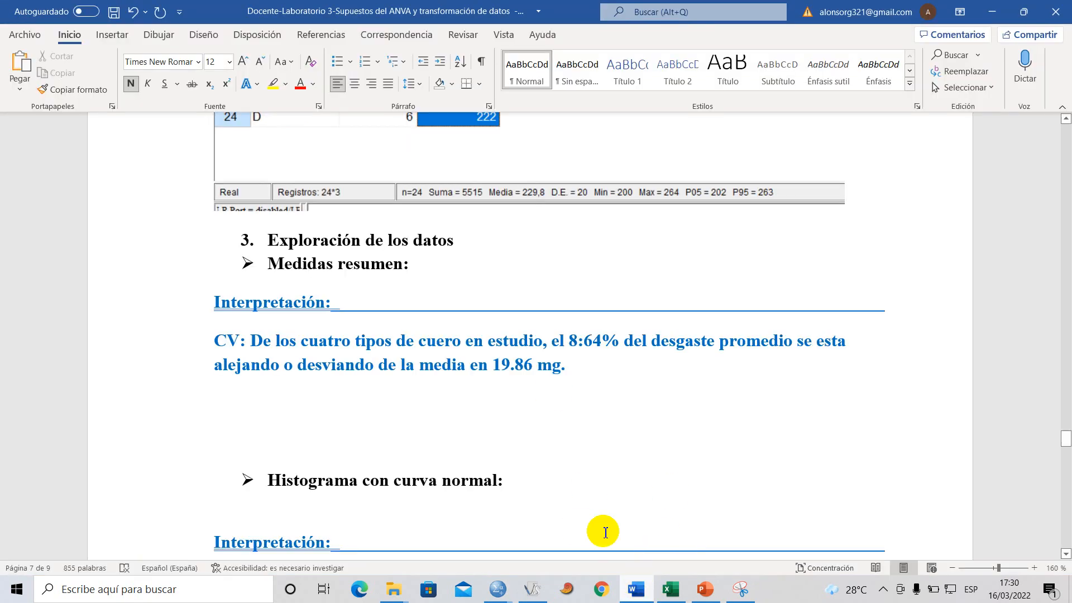
left_click_drag(289, 241, 446, 247)
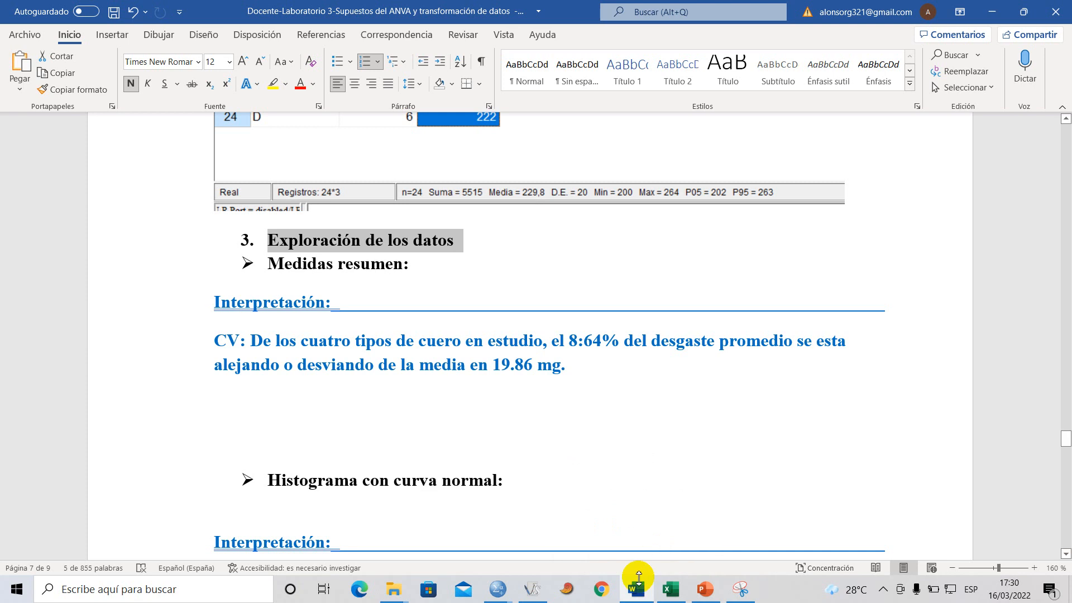
mouse_move(499, 586)
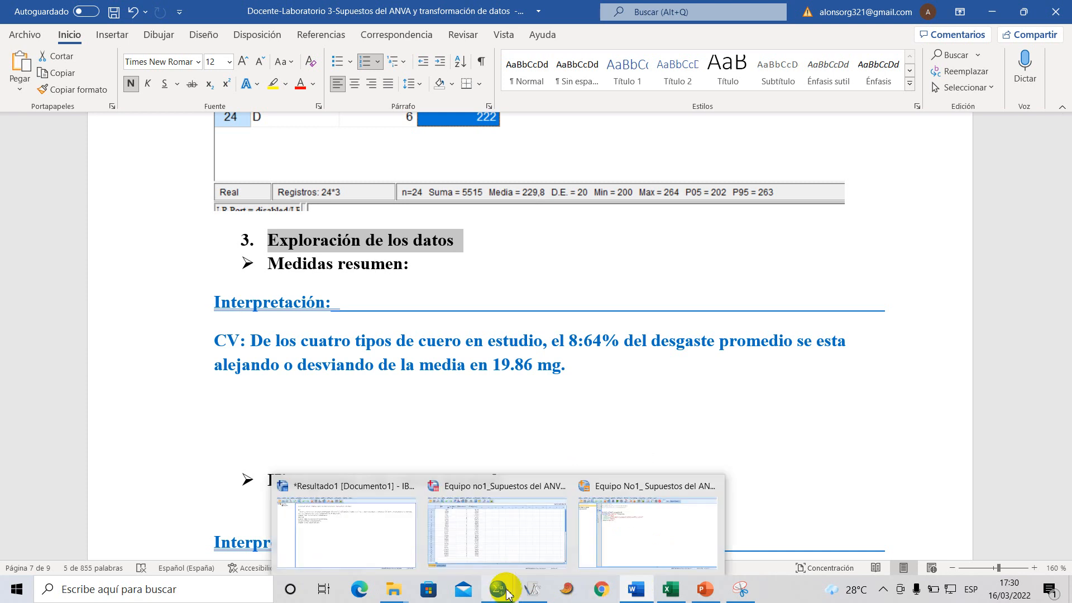
left_click(618, 531)
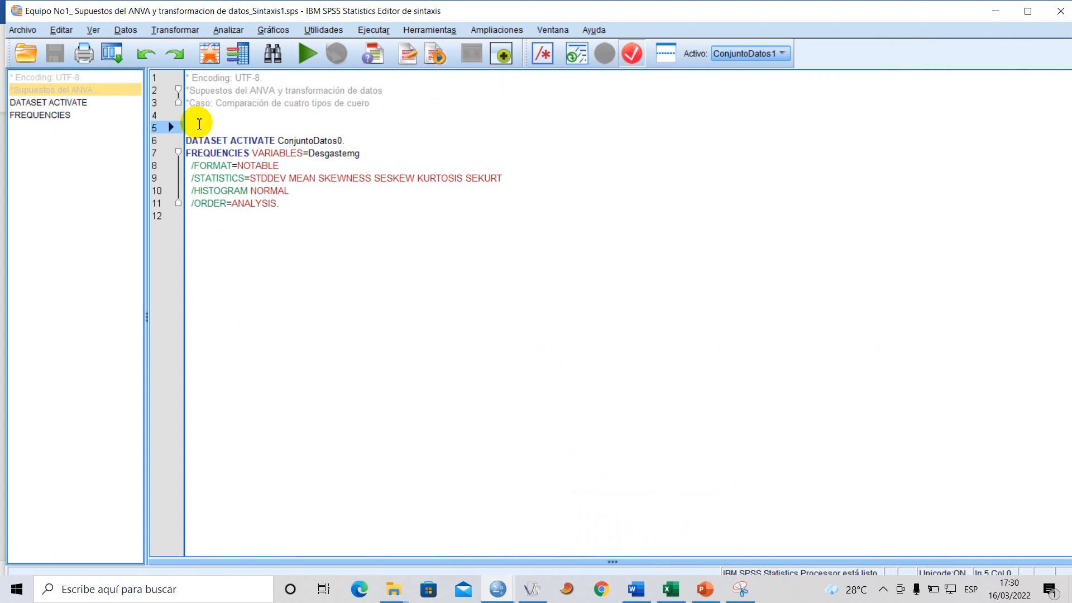
- Insert the comment "*Exploración de datos" with a blank line below it above DATASET ACTIVATE, and save the syntax file
type("*")
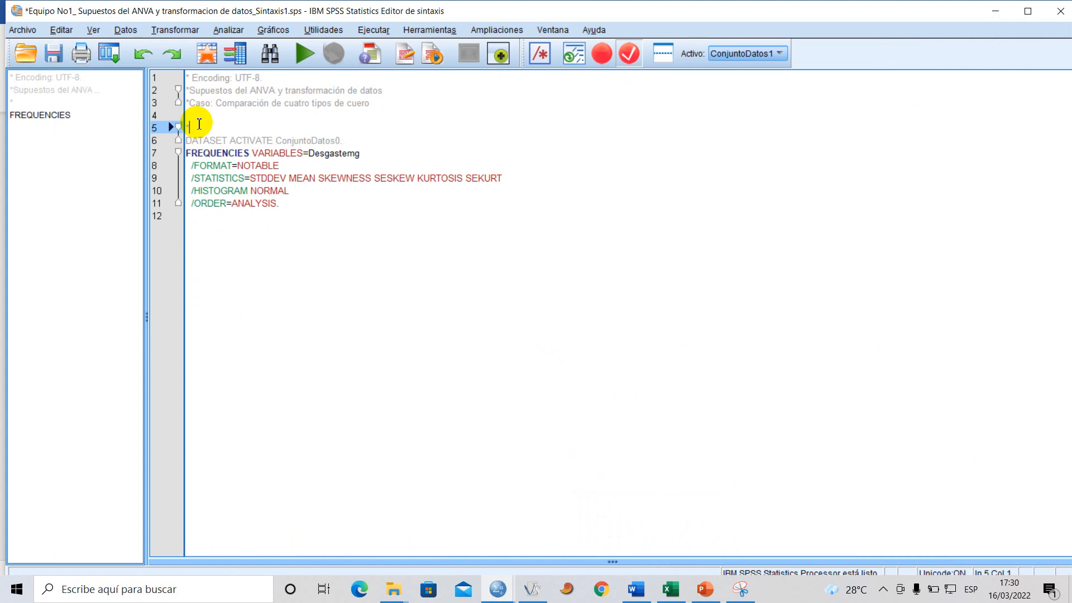
type("E")
key("Caps_Lock")
type("xploración de dat")
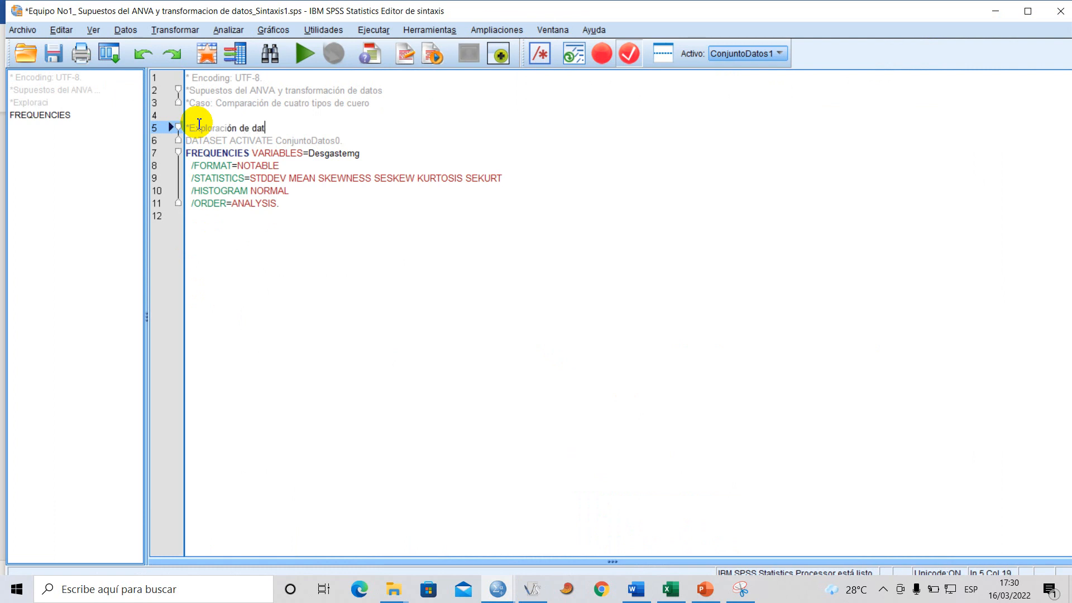
type("os")
key("Return")
left_click(239, 268)
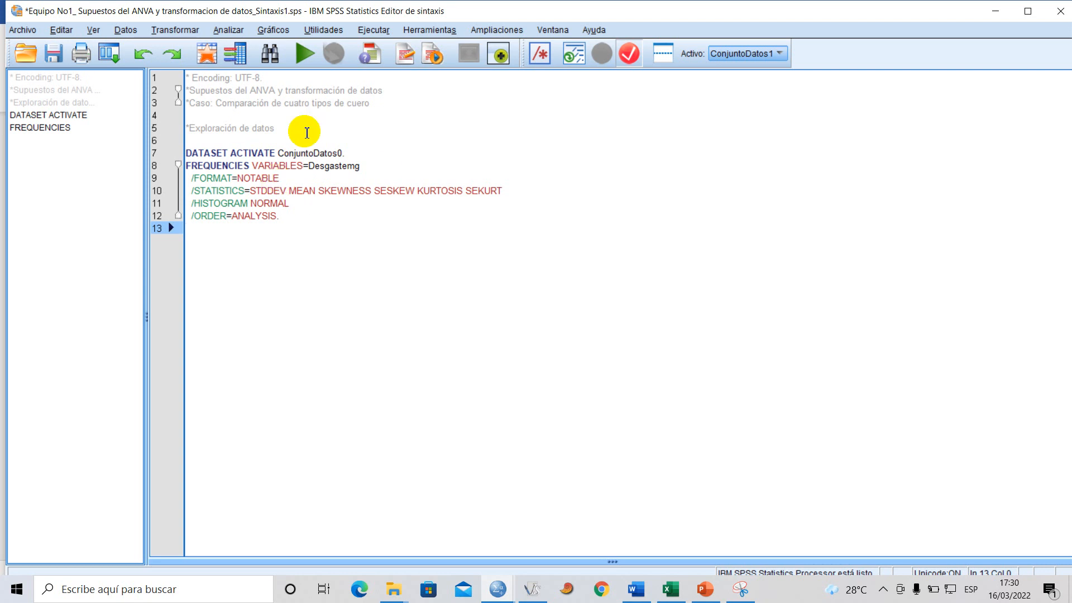
left_click(54, 53)
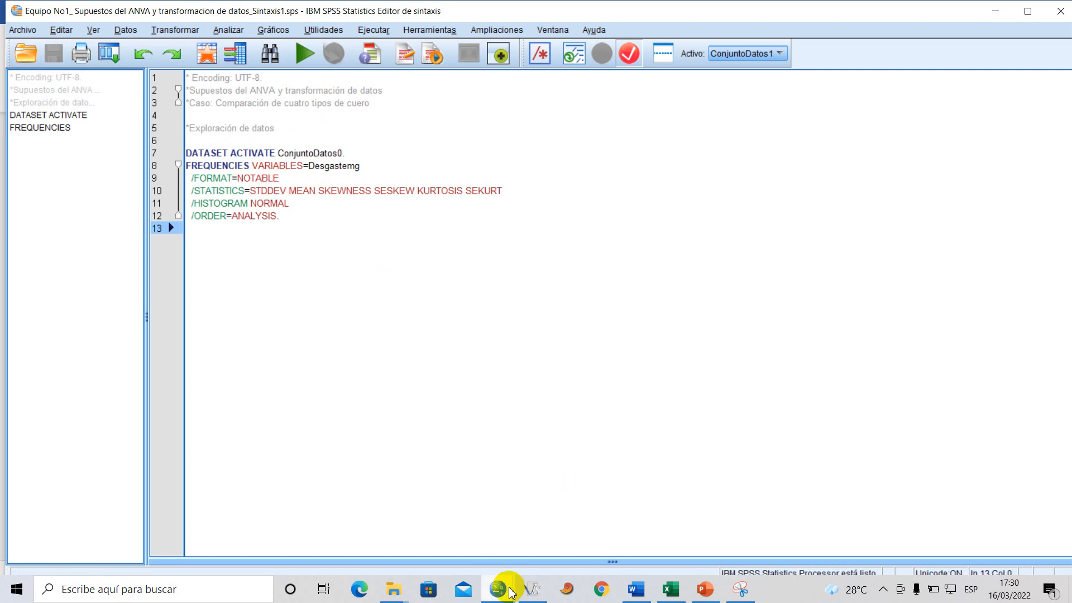
- Review the SPSS data editor and the output viewer, including the file commands for saving the output
mouse_move(509, 592)
left_click(491, 538)
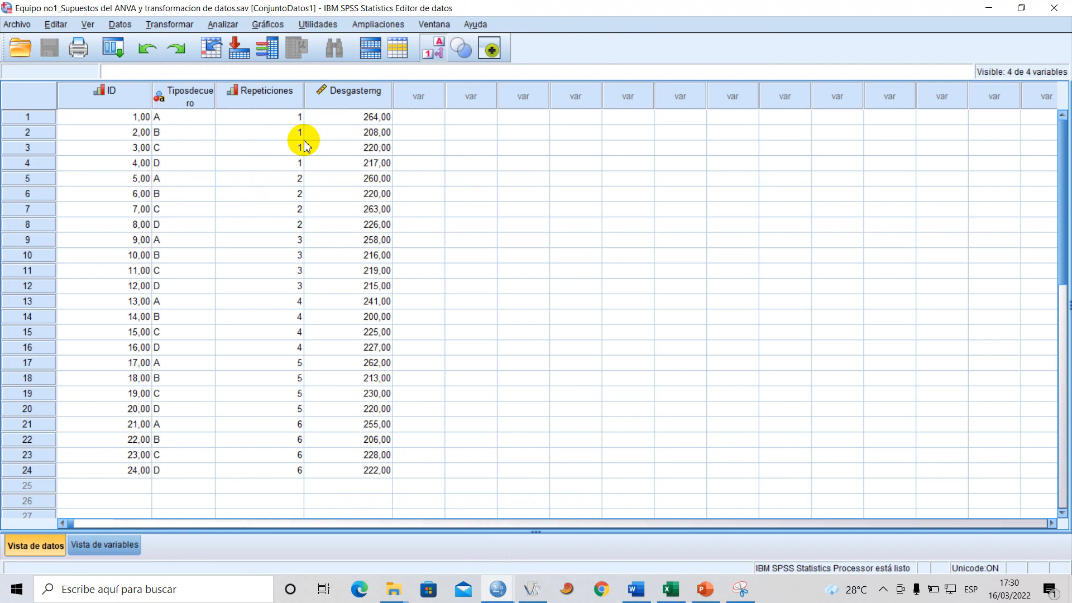
left_click(21, 23)
left_click(508, 180)
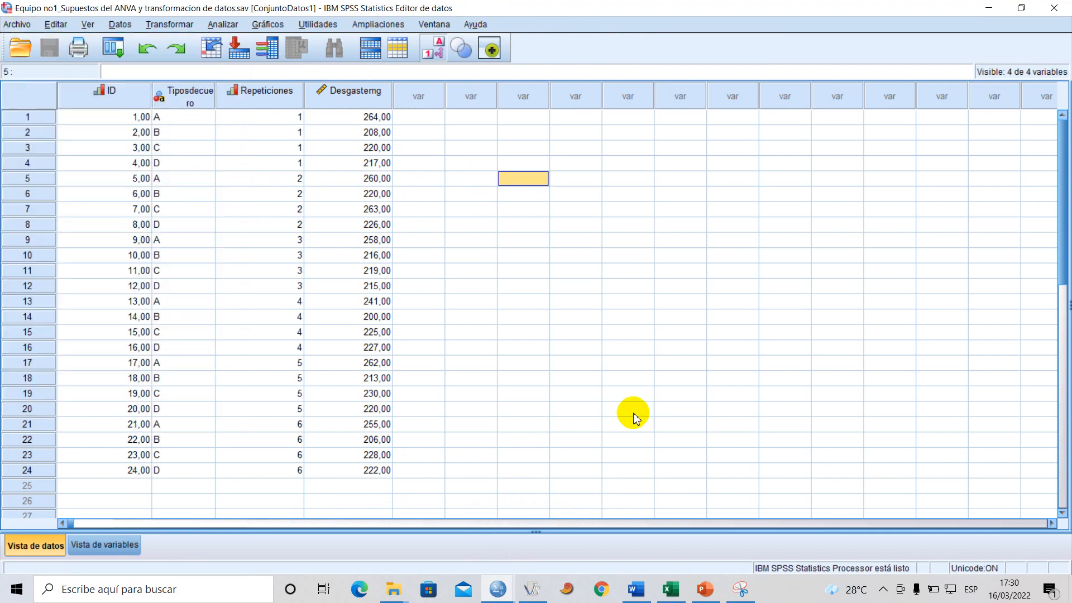
mouse_move(505, 592)
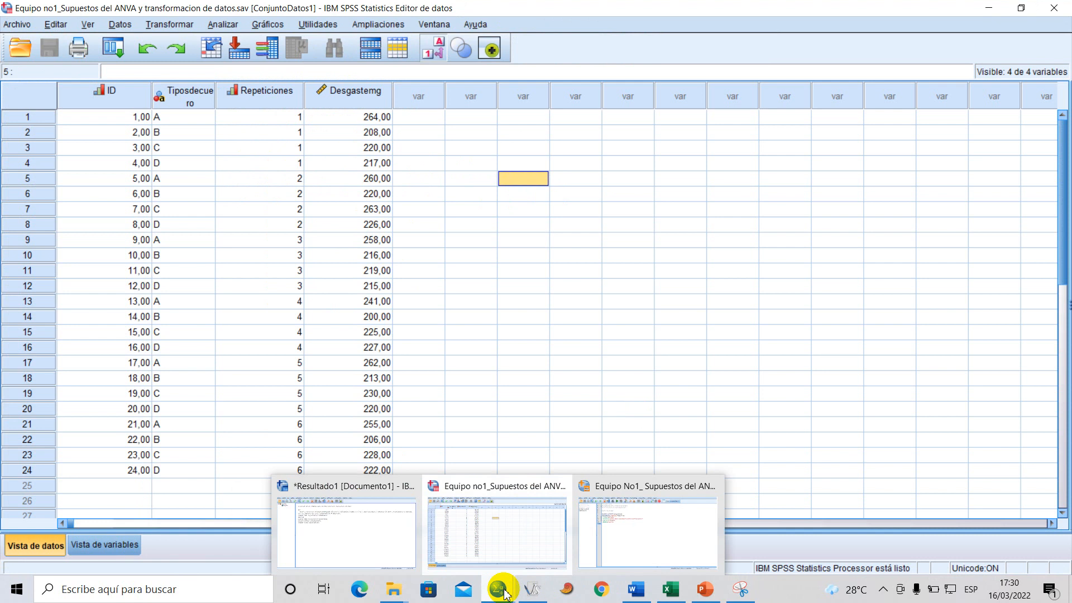
left_click(385, 537)
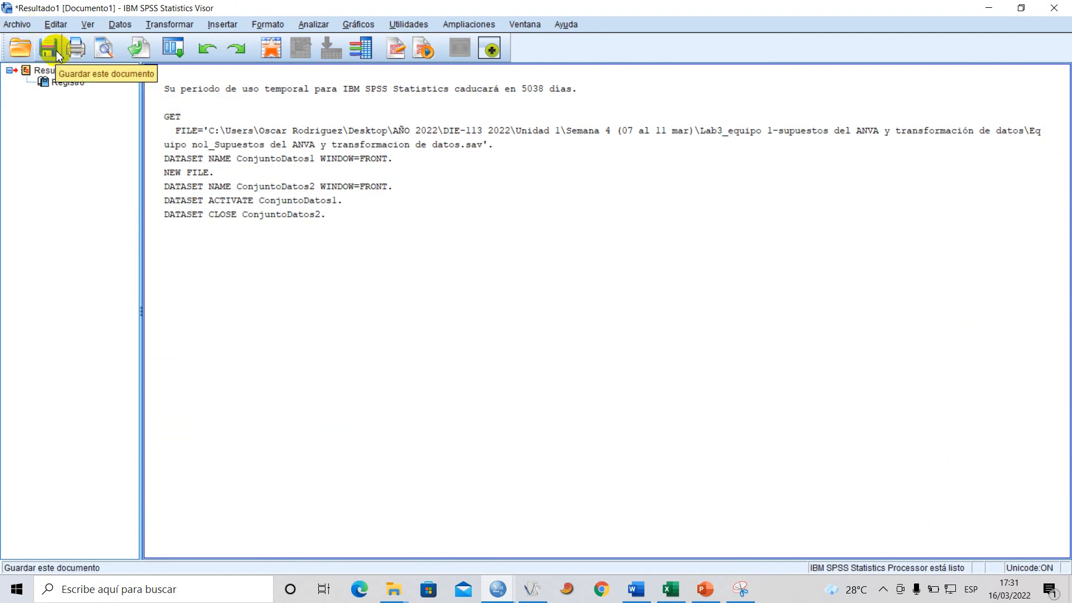
left_click(17, 24)
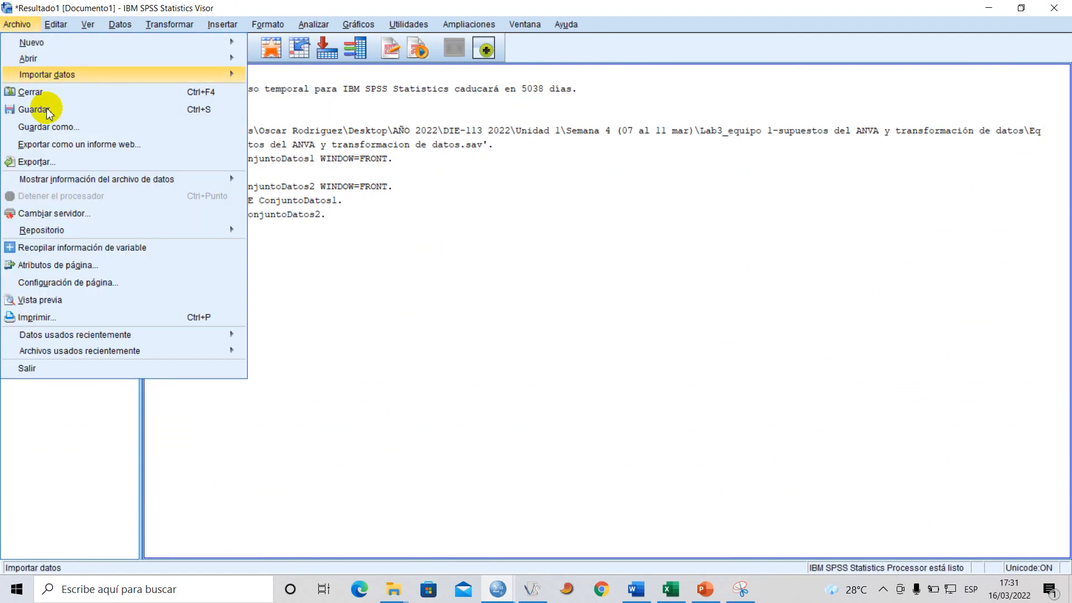
left_click(360, 285)
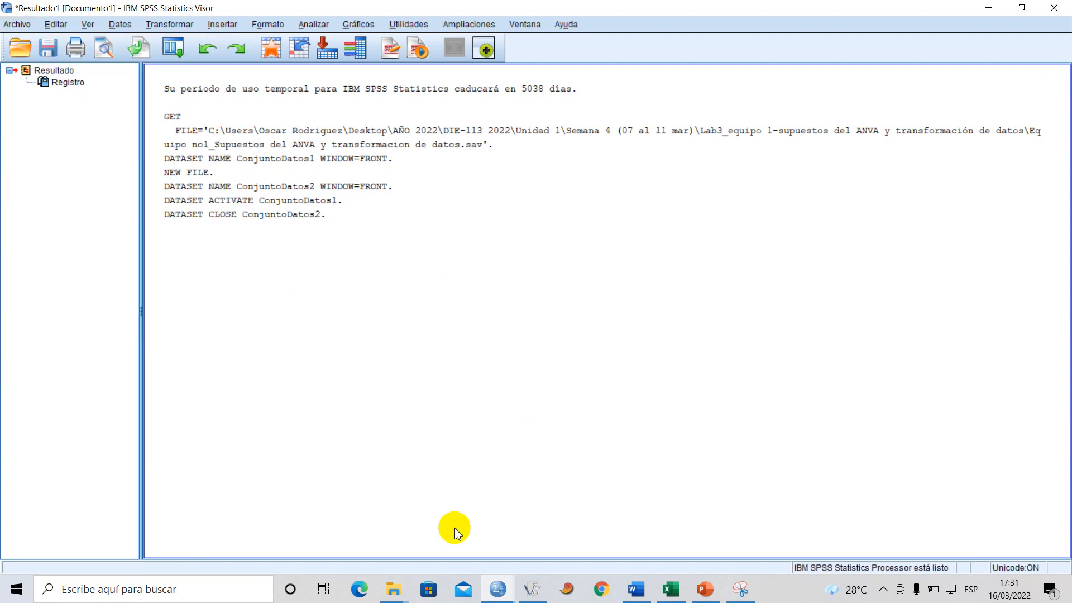
mouse_move(498, 590)
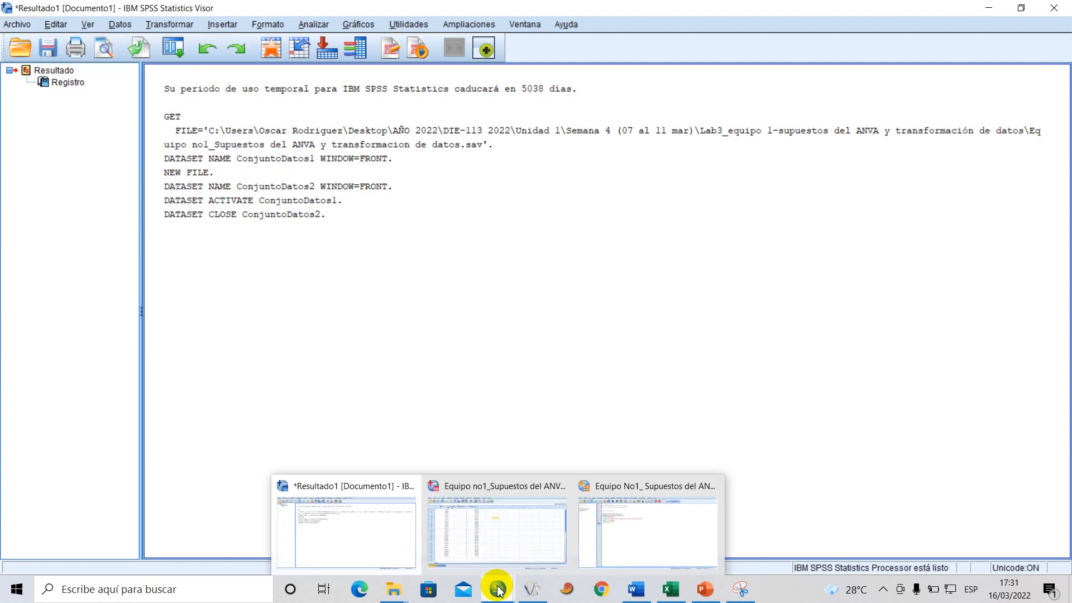
left_click(521, 531)
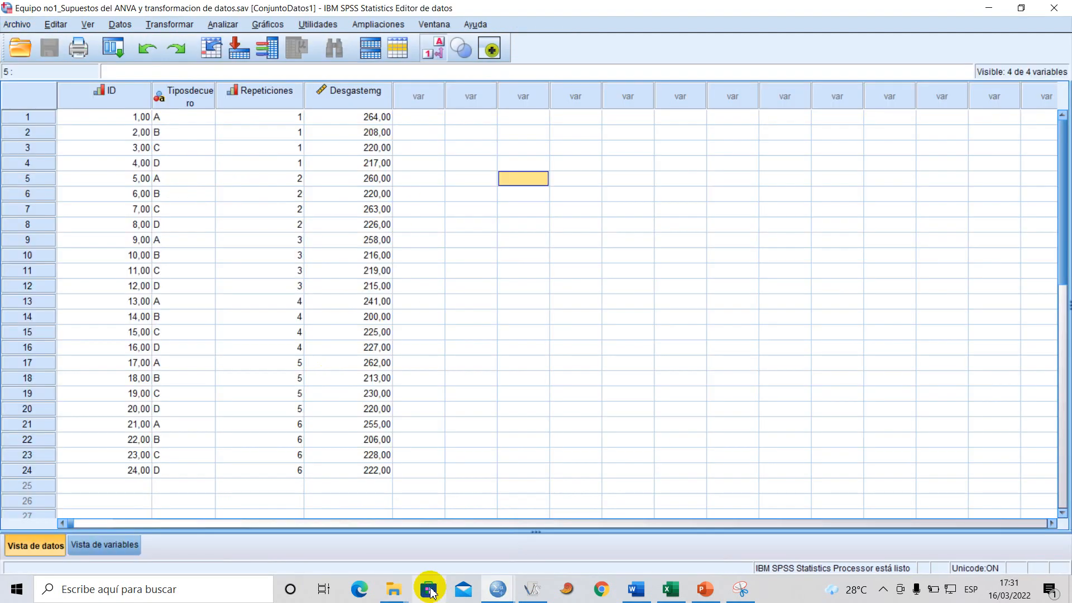
- Run the DATASET ACTIVATE and FREQUENCIES commands for Desgastemg from the Sintaxis1 syntax file
mouse_move(503, 597)
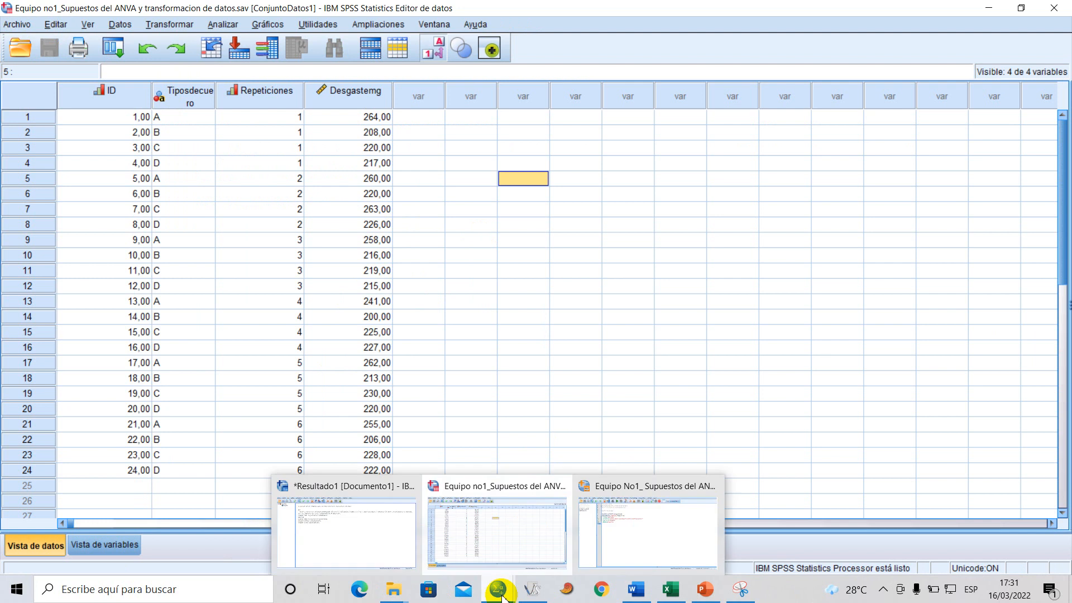
left_click(646, 531)
left_click_drag(292, 211, 186, 153)
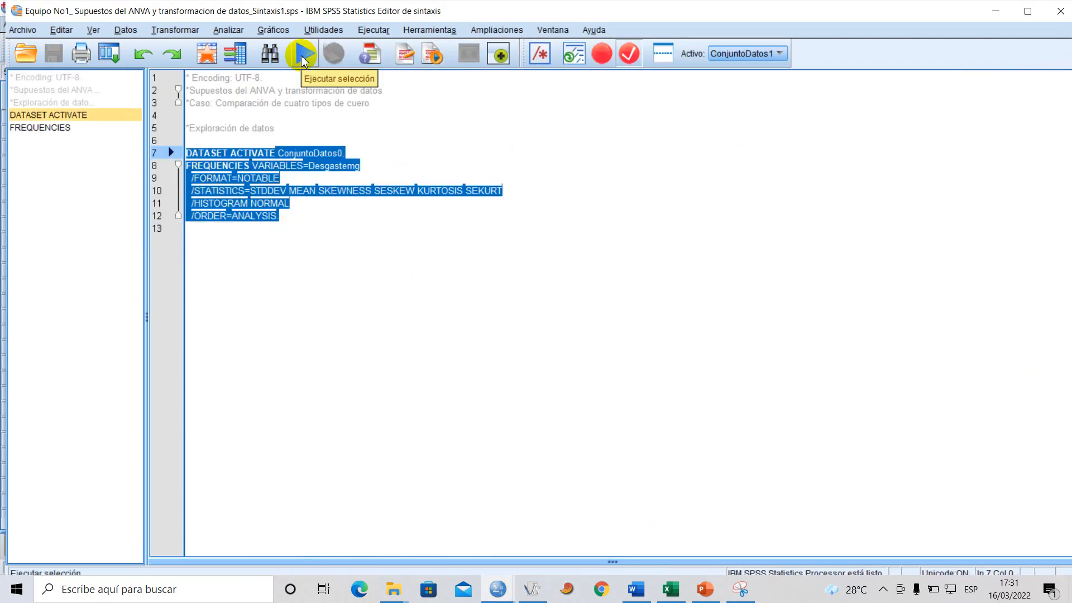
left_click(290, 57)
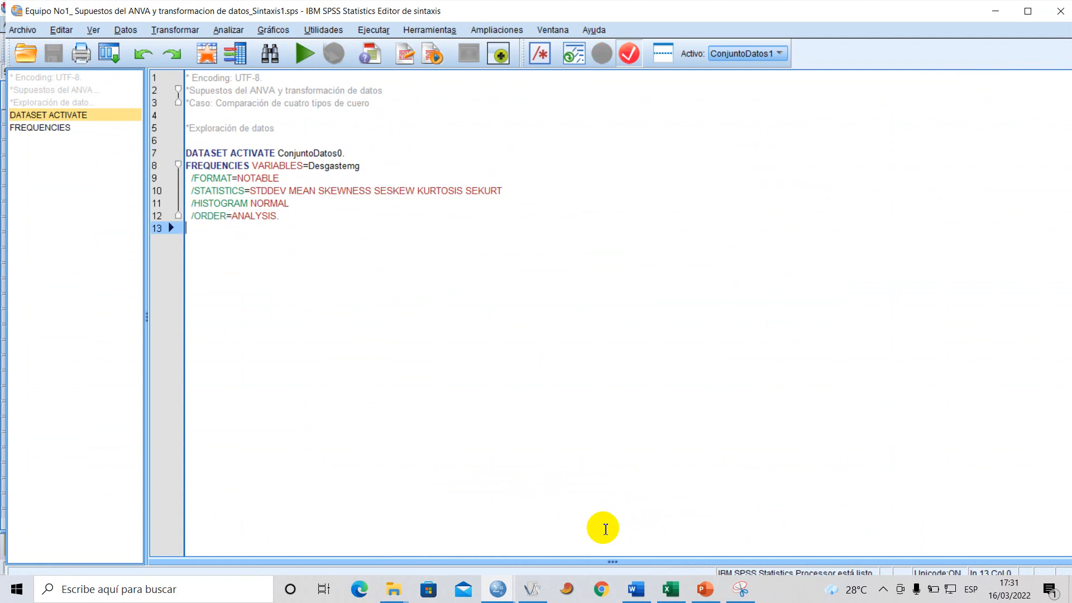
- Run Frequencies on Desgaste del cuero (mg) without frequency tables, requesting the mean, standard deviation and a histogram with normal curve
mouse_move(497, 592)
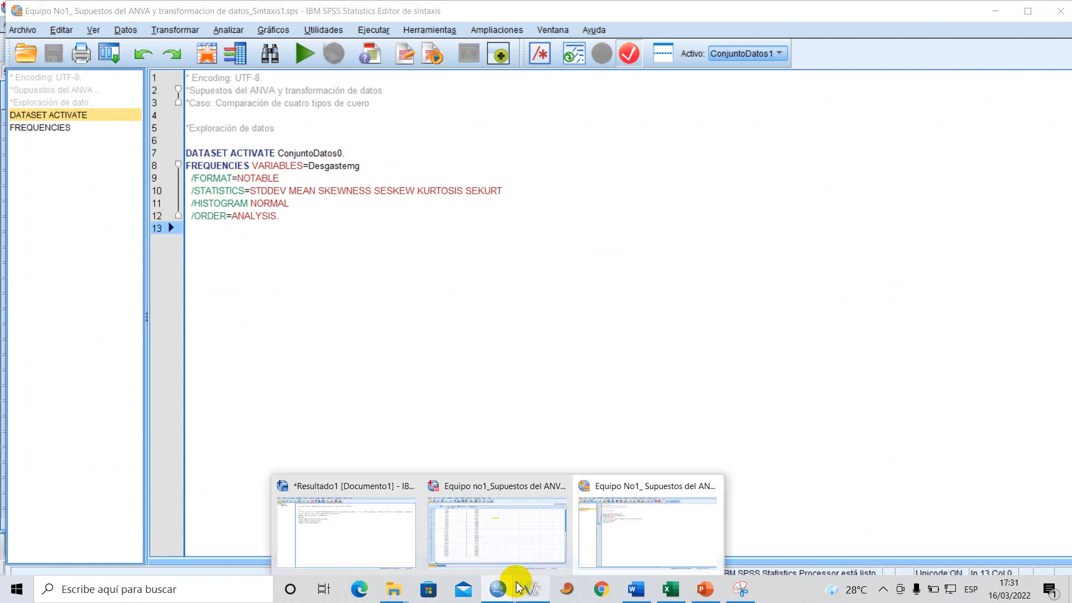
left_click(479, 523)
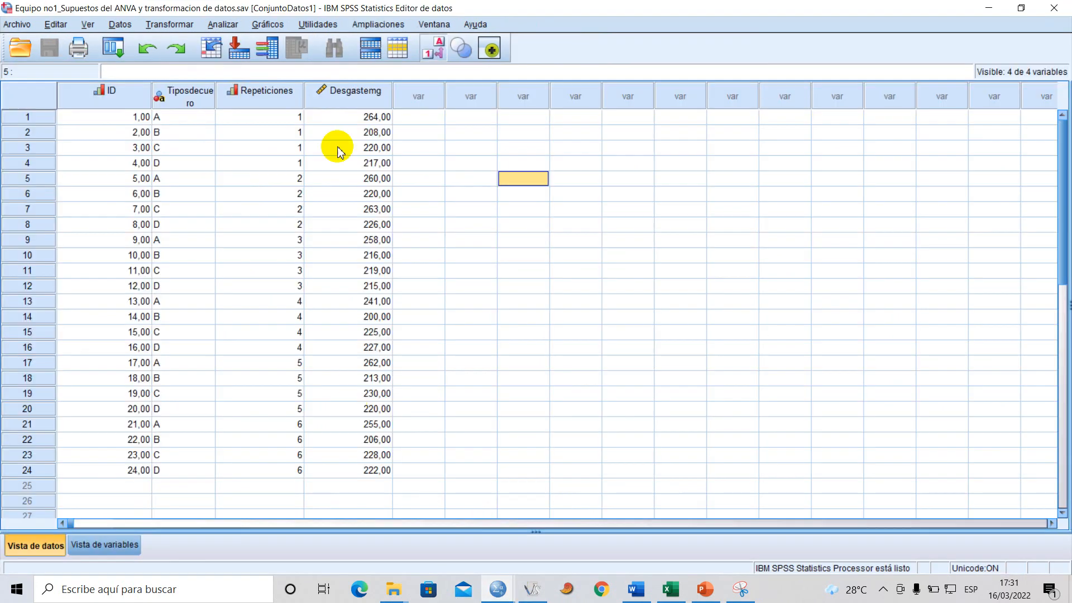
left_click(222, 24)
mouse_move(282, 60)
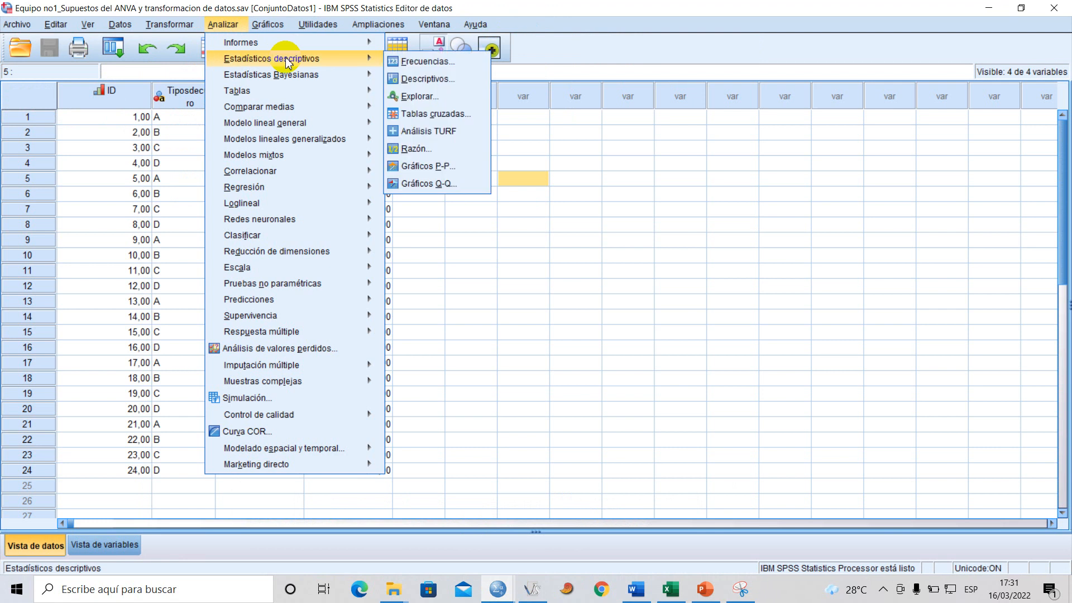
left_click(422, 63)
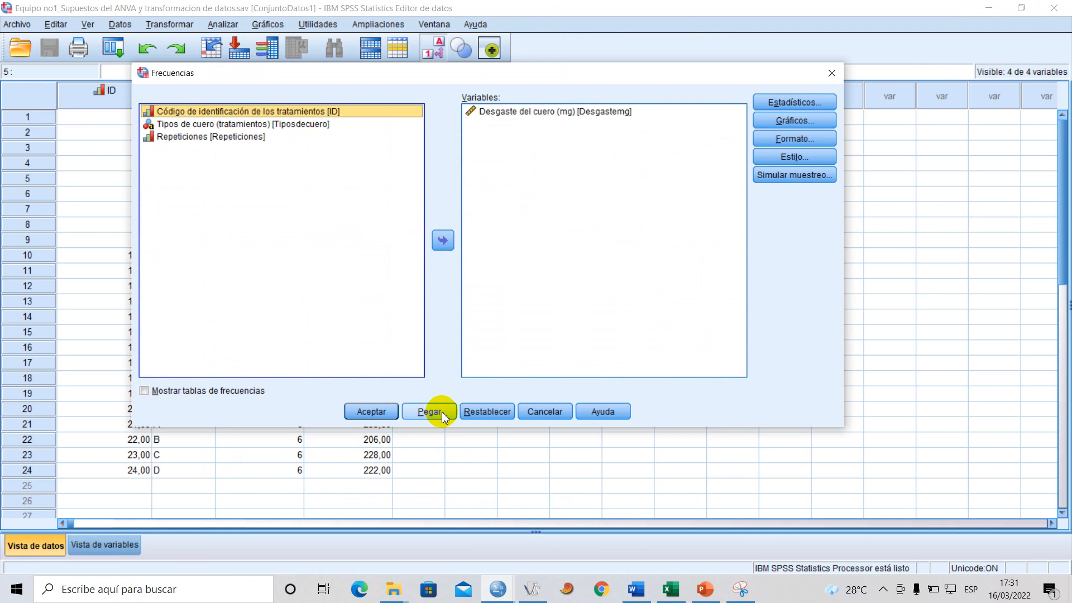
left_click(364, 411)
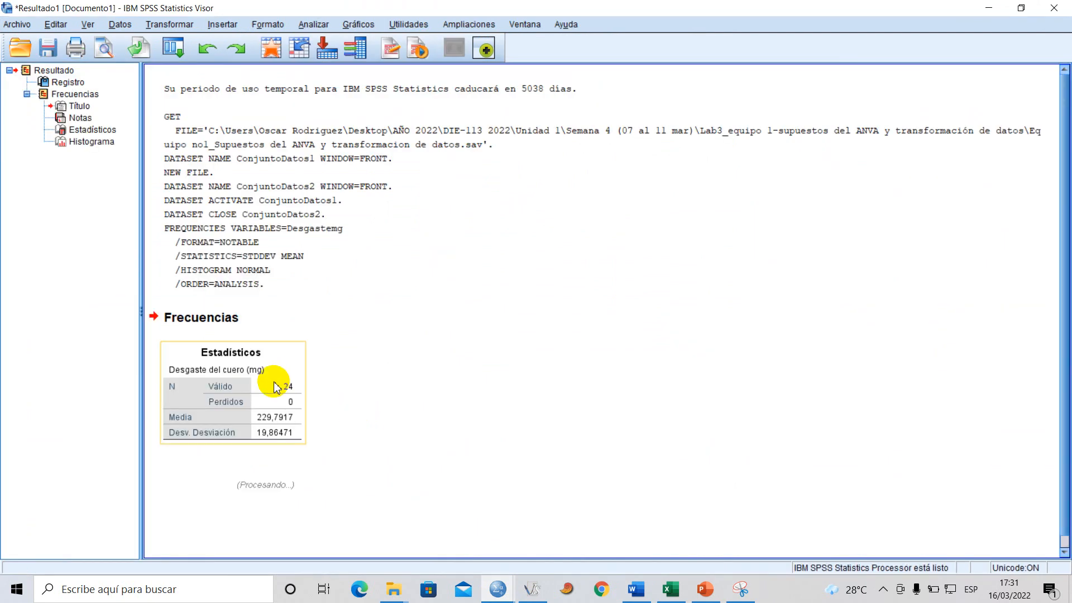
- Copy the Estadísticos table from the output into the Word guide below the CV paragraph, removing the blank line above it
left_click(268, 437)
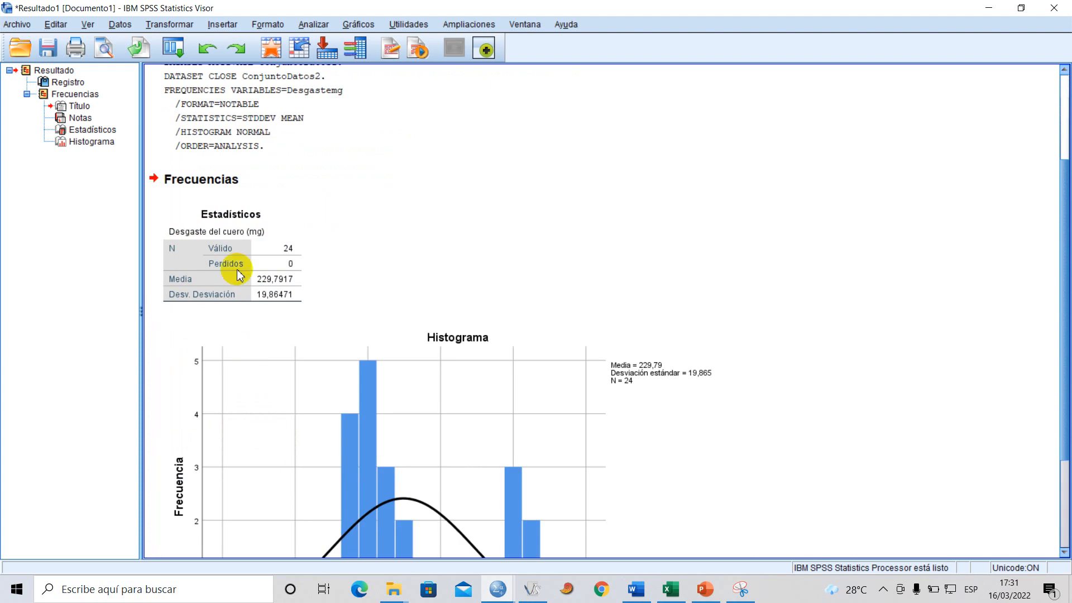
left_click(251, 221)
right_click(258, 220)
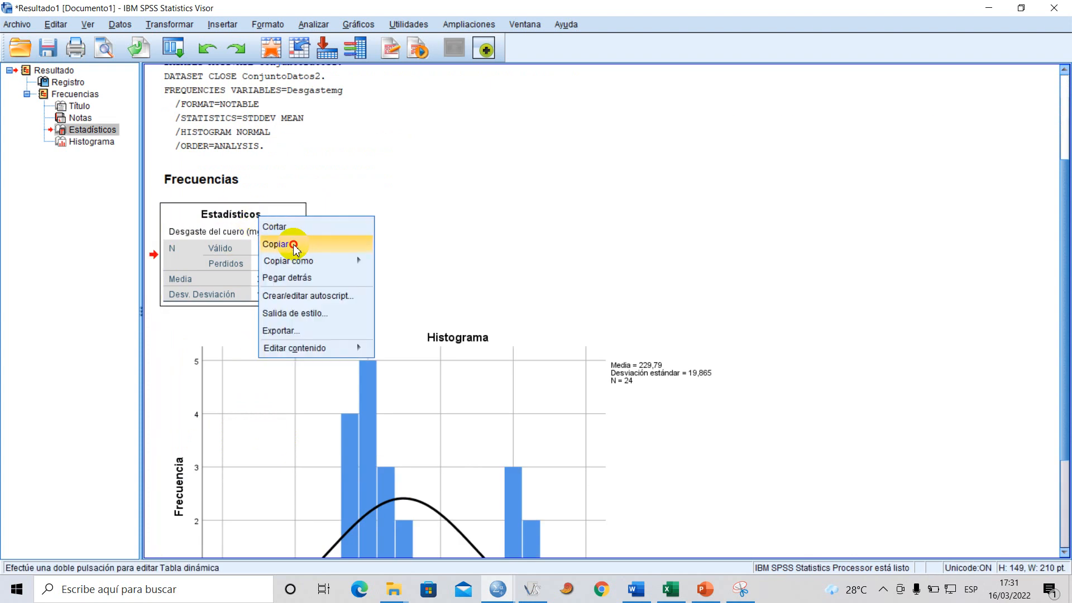
left_click(312, 243)
left_click(637, 589)
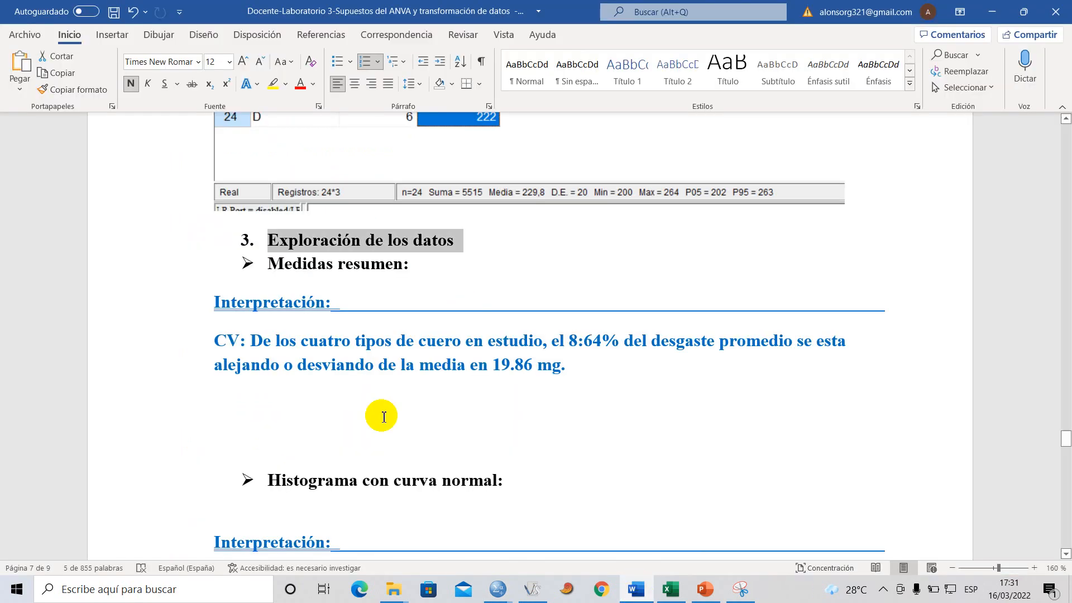
left_click(299, 405)
type("Estadísticos Desgaste del cuero (mg) N\tVálido\t24 \tPerdidos\t0 Media\t229,7917 Desv. Desviación\t19,86471")
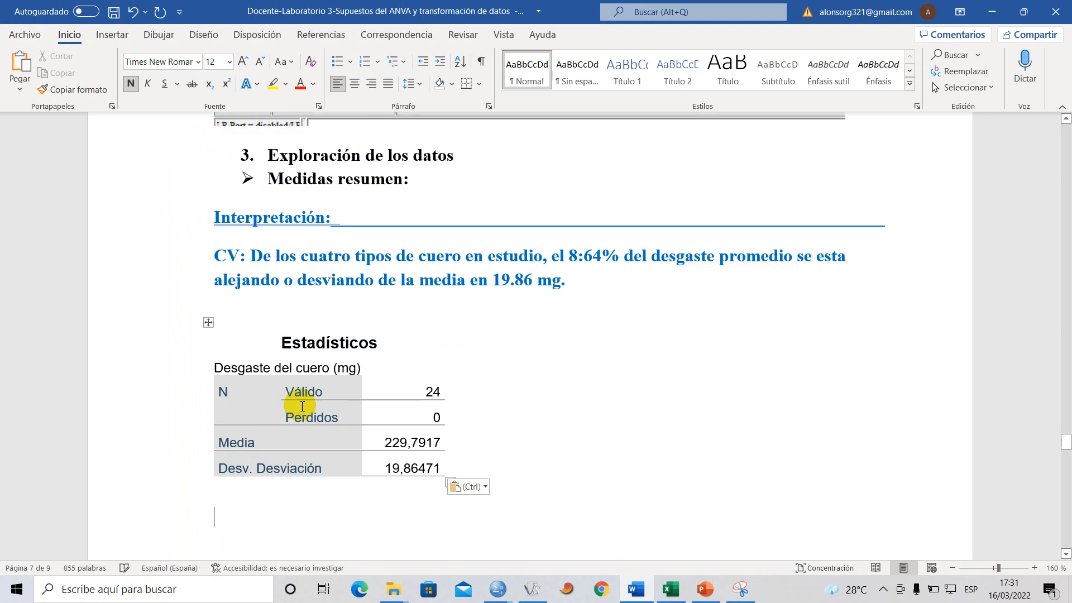
key("BackSpace")
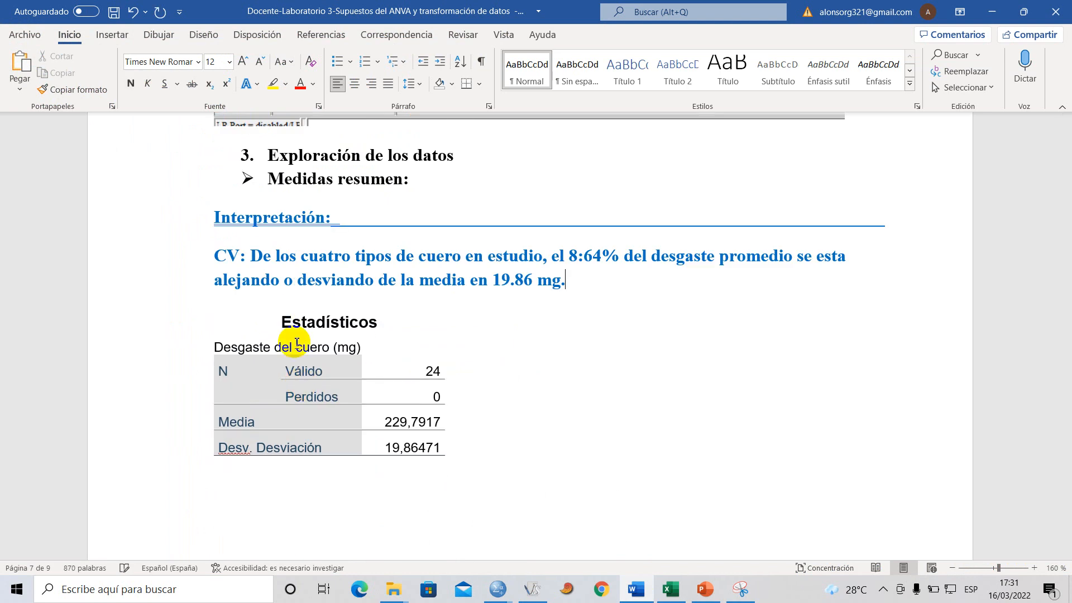
- Insert a row below Desv. Desviación in the Estadísticos table and label it "Coef. Variación"
left_click(446, 448)
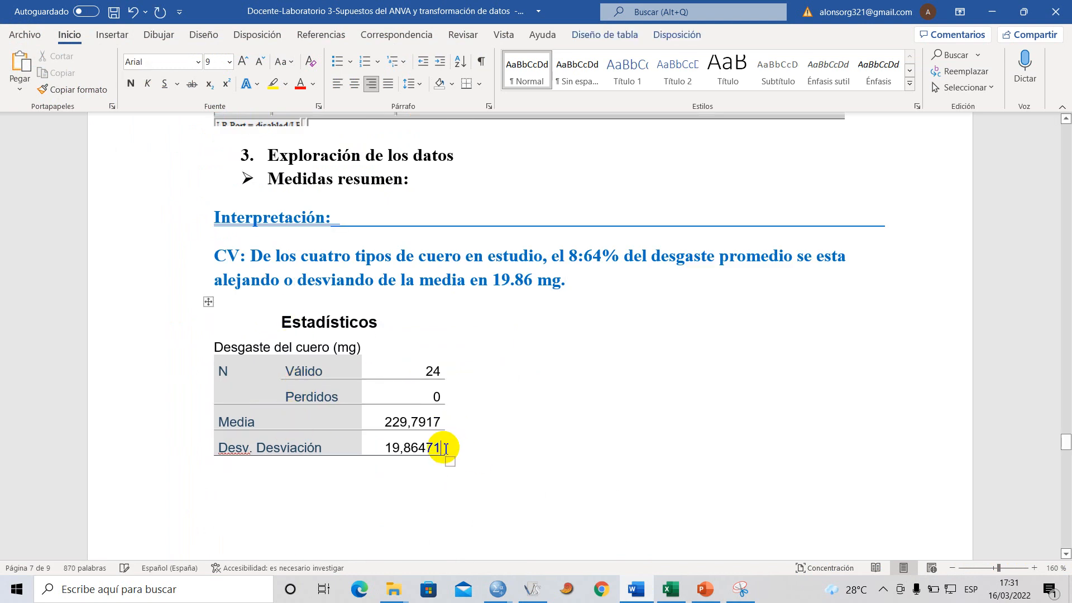
right_click(445, 448)
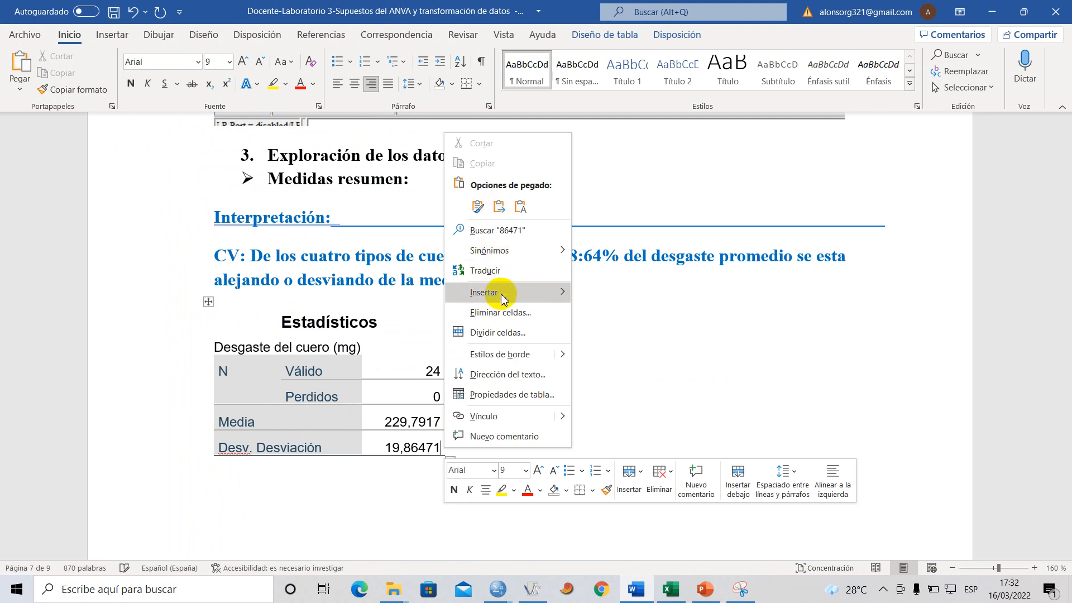
mouse_move(504, 299)
left_click(656, 357)
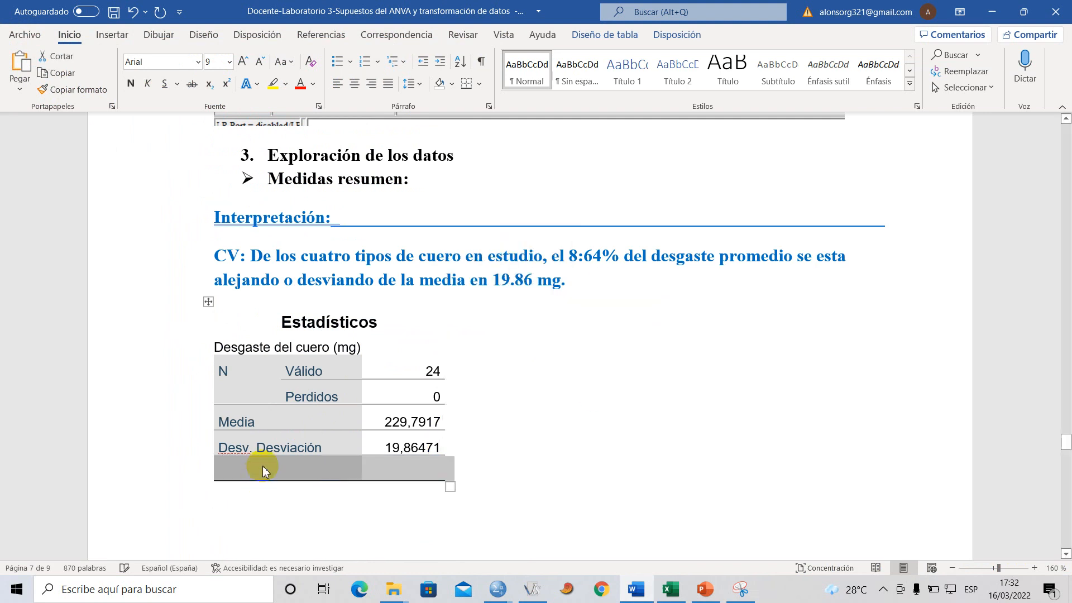
left_click(264, 469)
key("Caps_Lock")
type("C")
key("Caps_Lock")
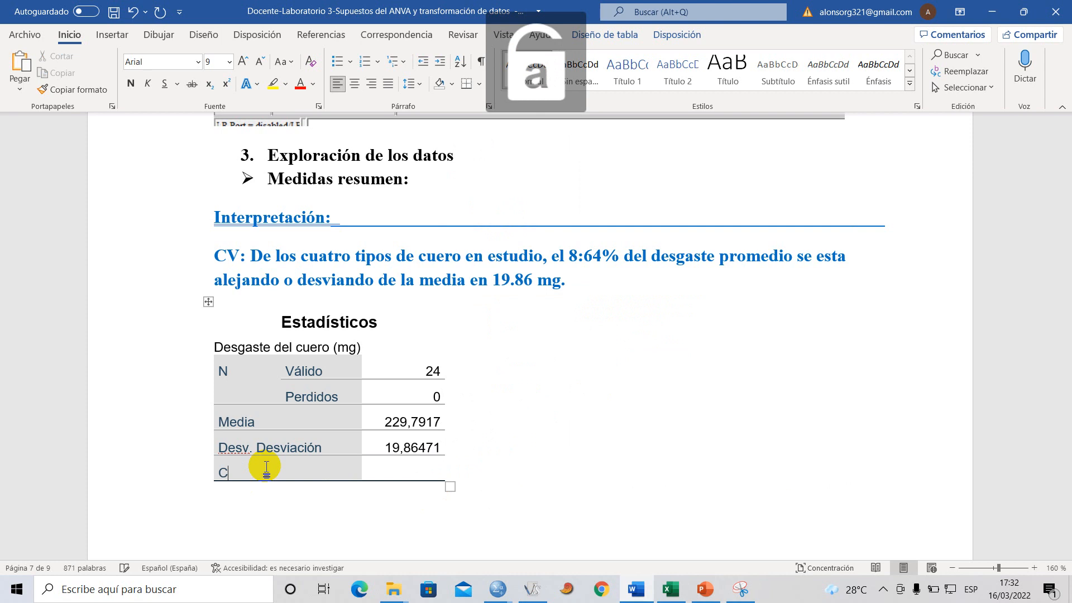
type("oef")
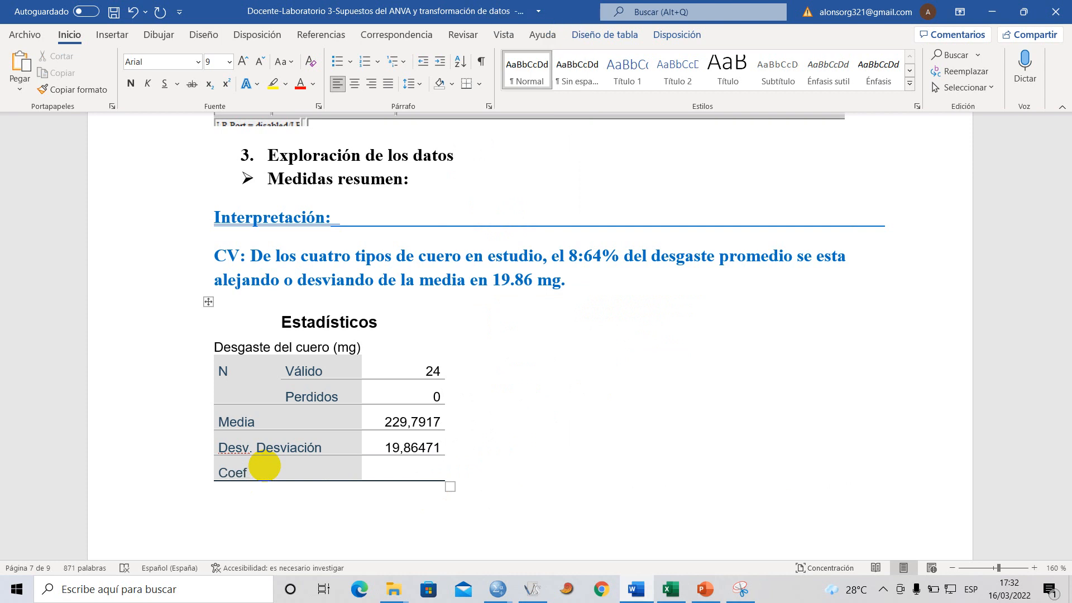
type("V")
key("Caps_Lock")
- Examine the standard deviation and mean in the table, then return to the empty Coef. Variación value cell
left_click(375, 472)
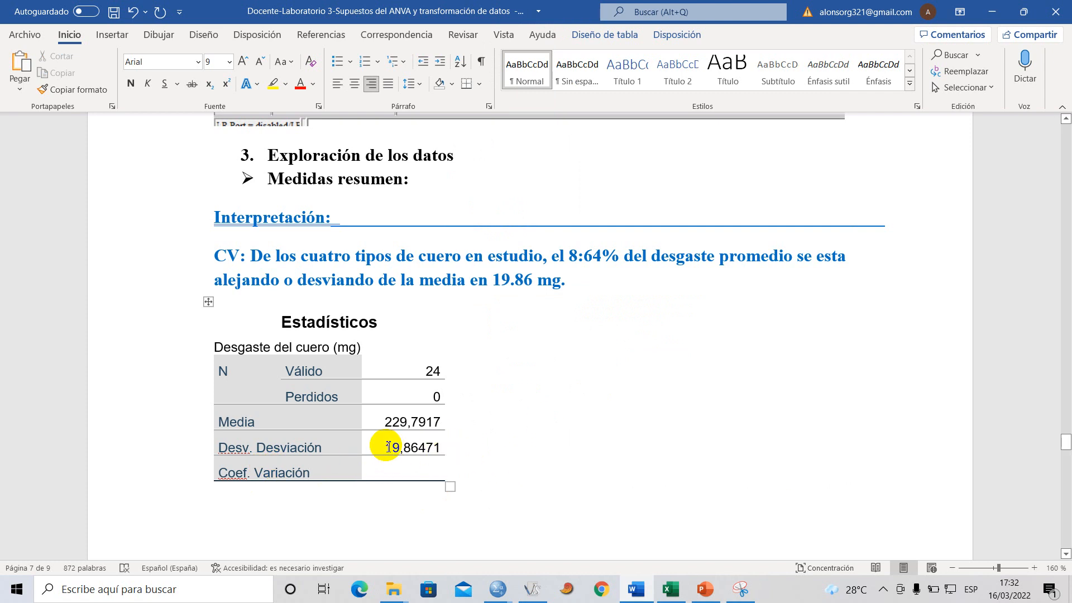
double_click(389, 446)
left_click_drag(386, 423, 449, 422)
left_click(415, 472)
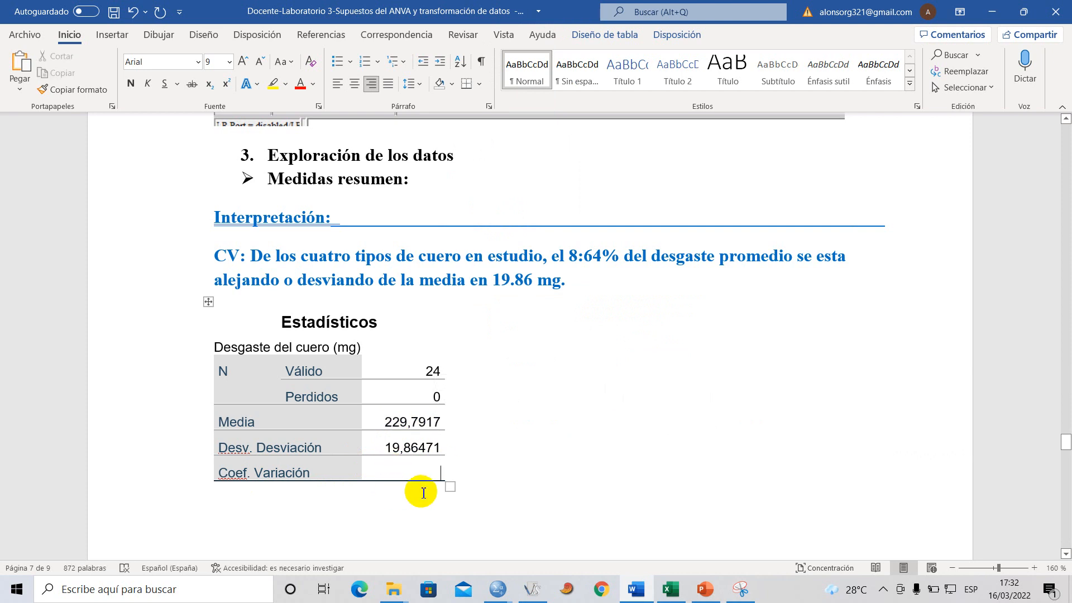
- Open the fx82ES calculator from the EMULADORES folder and place it beside the Estadísticos table over the Word guide
left_click(167, 591)
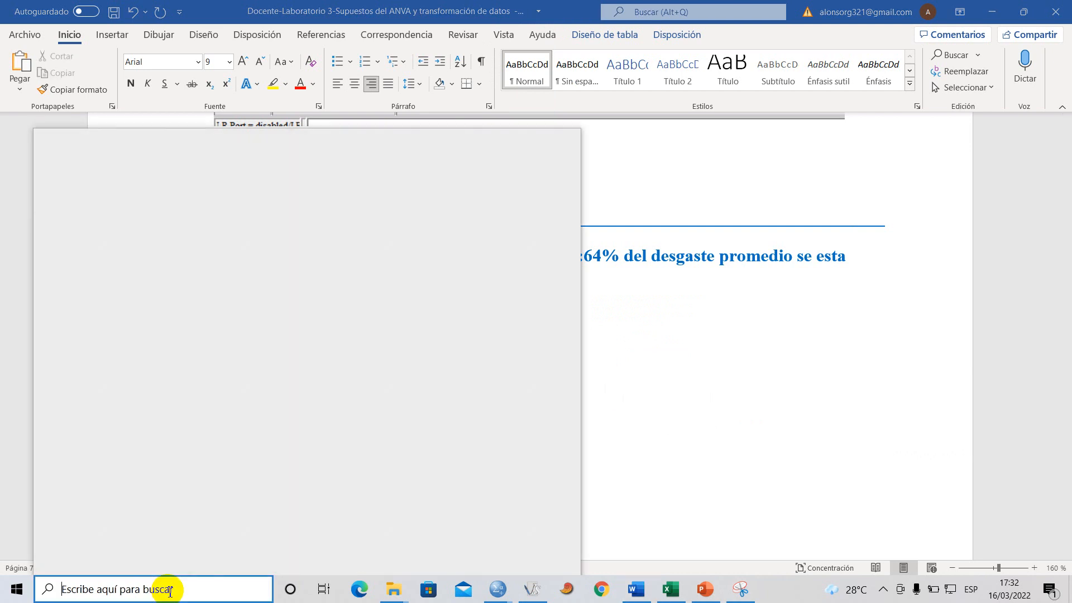
key("Caps_Lock")
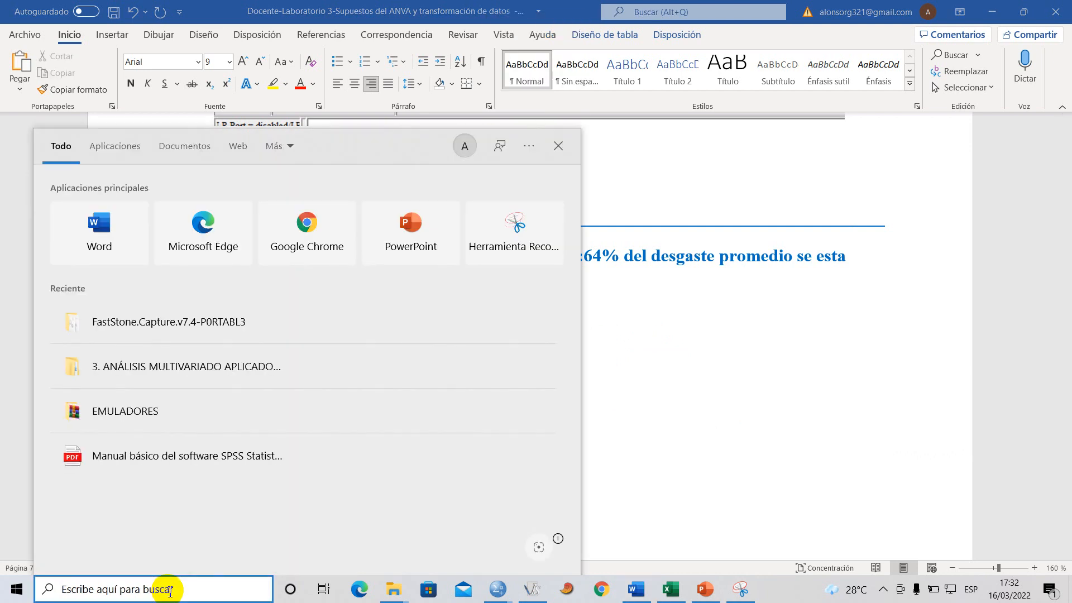
left_click(145, 423)
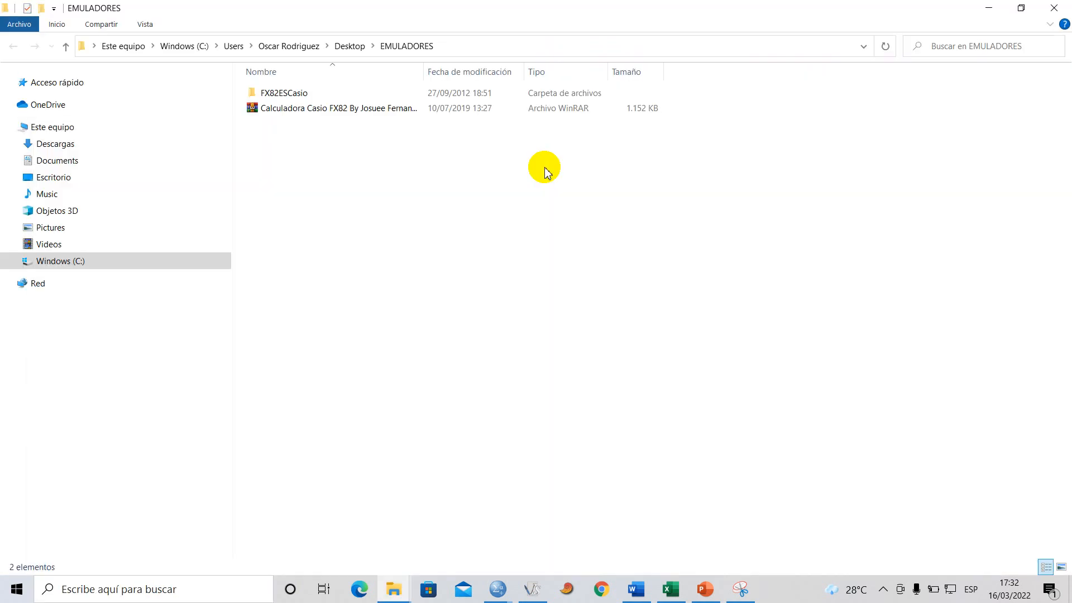
double_click(299, 92)
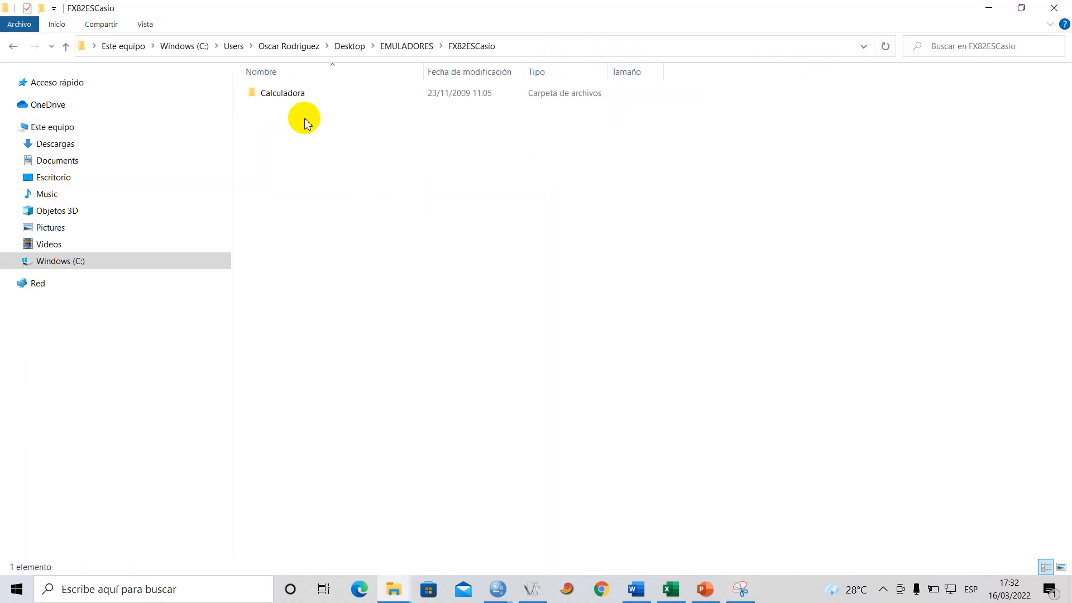
left_click(295, 95)
double_click(296, 94)
double_click(278, 92)
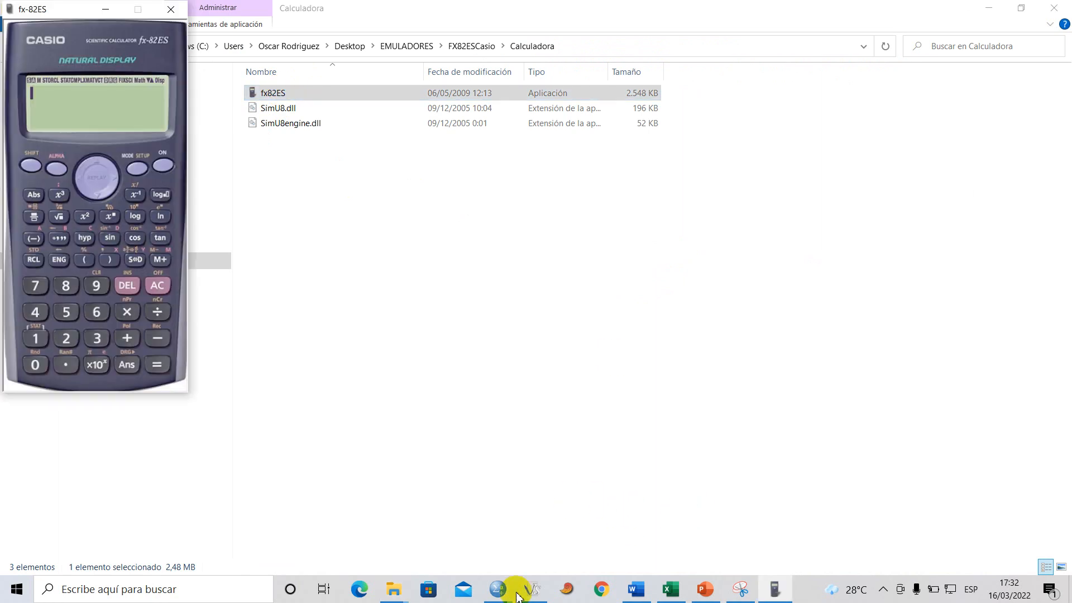
left_click(630, 589)
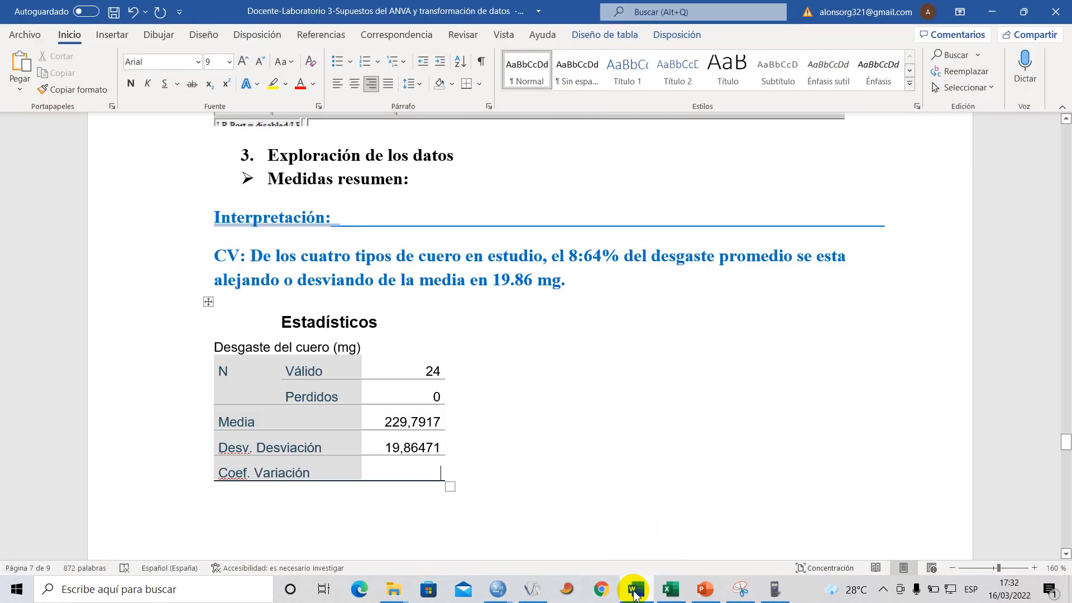
left_click(774, 589)
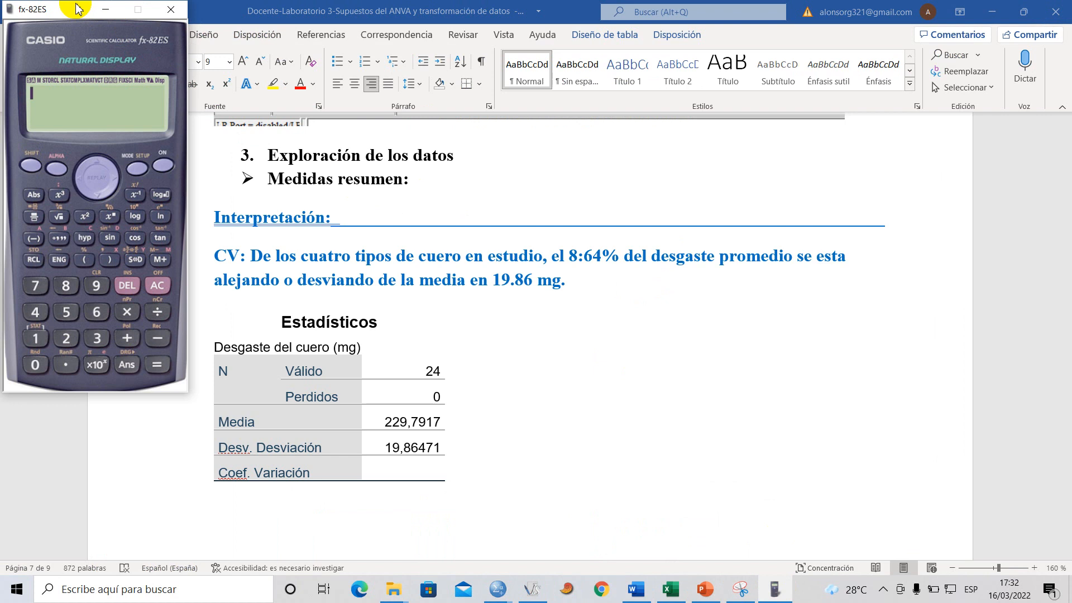
left_click_drag(78, 8, 718, 112)
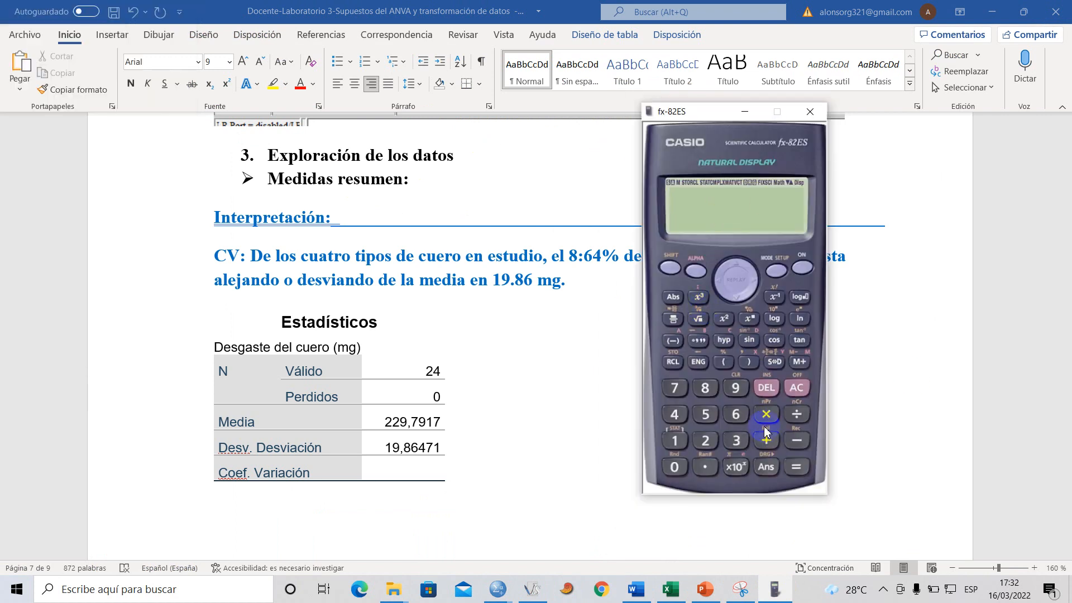
- Divide the standard deviation by the mean on the calculator, computing 19.86 ÷ 229.79
left_click(674, 441)
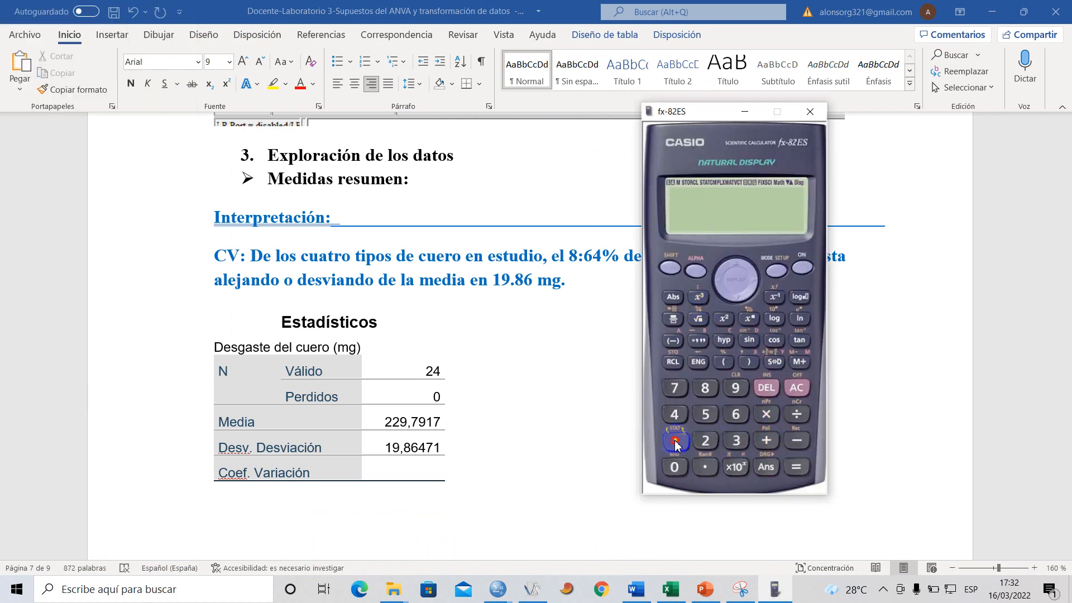
left_click(735, 388)
left_click(705, 467)
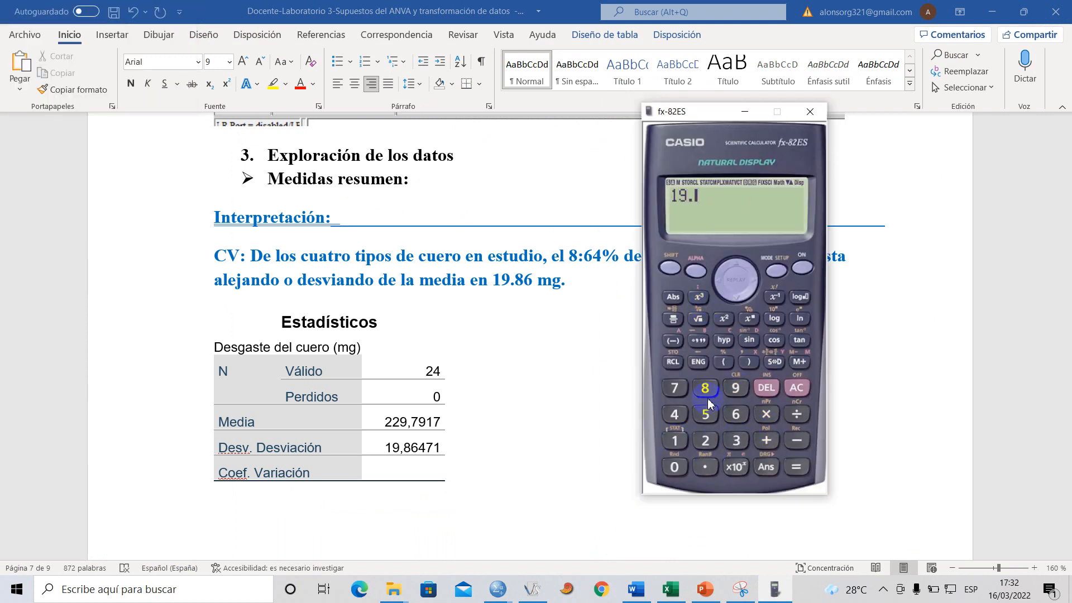
left_click(705, 388)
left_click(736, 416)
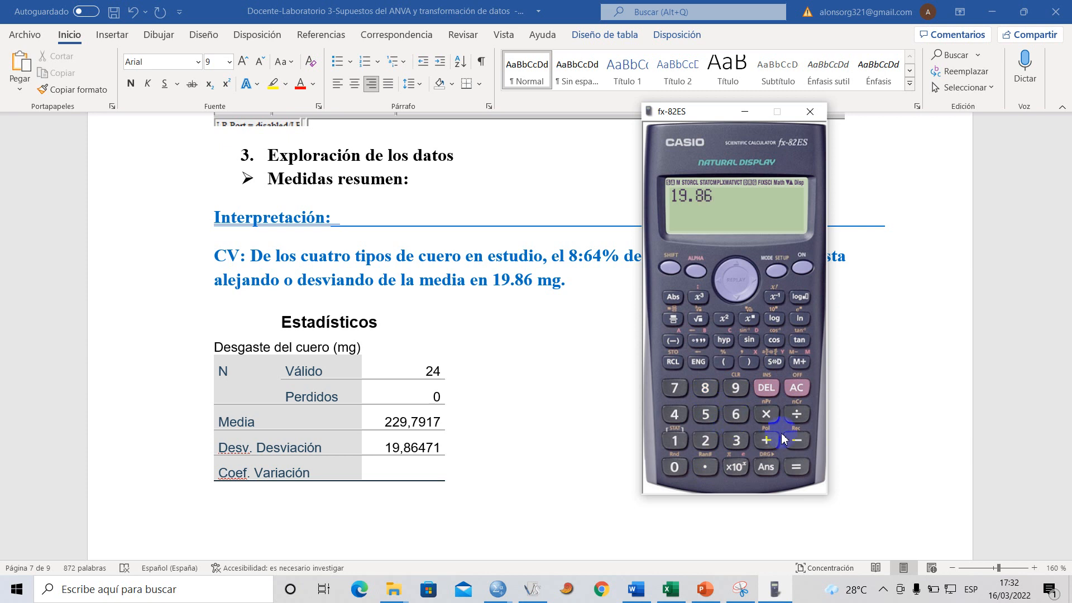
left_click(796, 417)
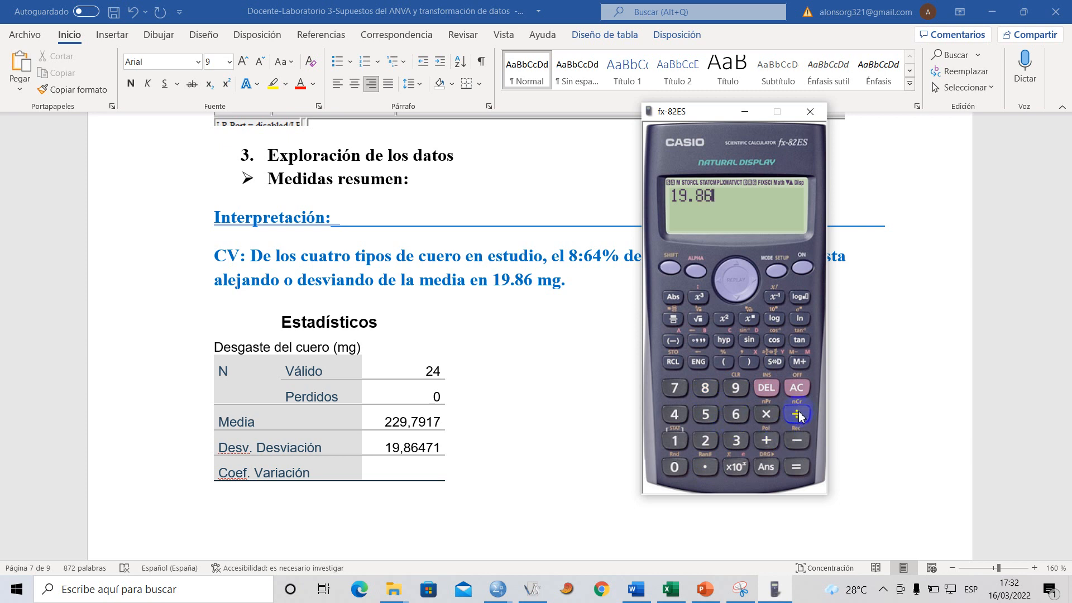
left_click(705, 441)
left_click(705, 441)
left_click(735, 389)
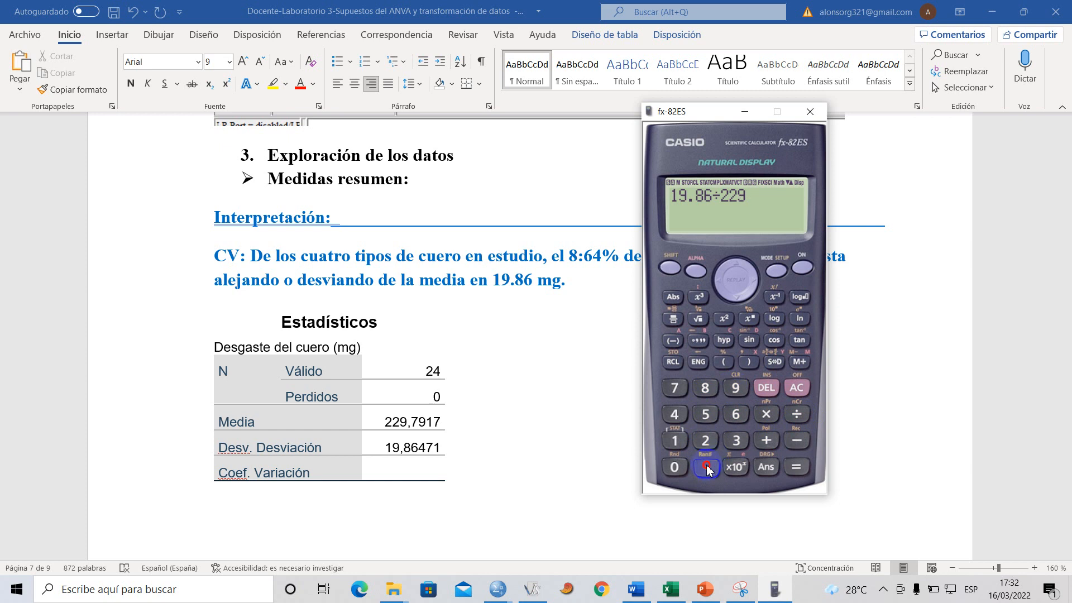
left_click(705, 467)
left_click(675, 388)
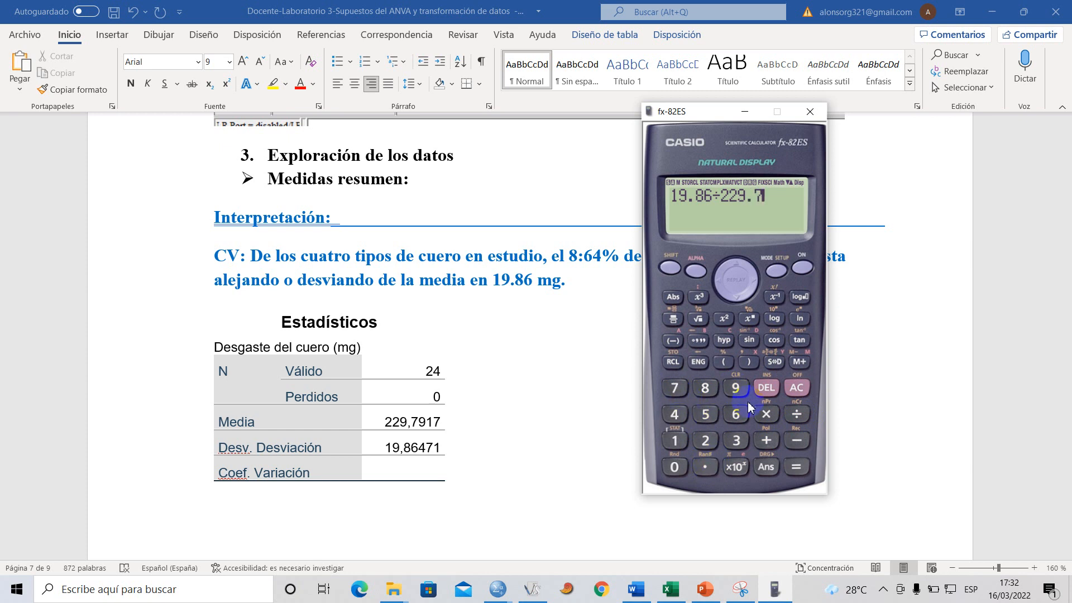
left_click(735, 387)
left_click(797, 467)
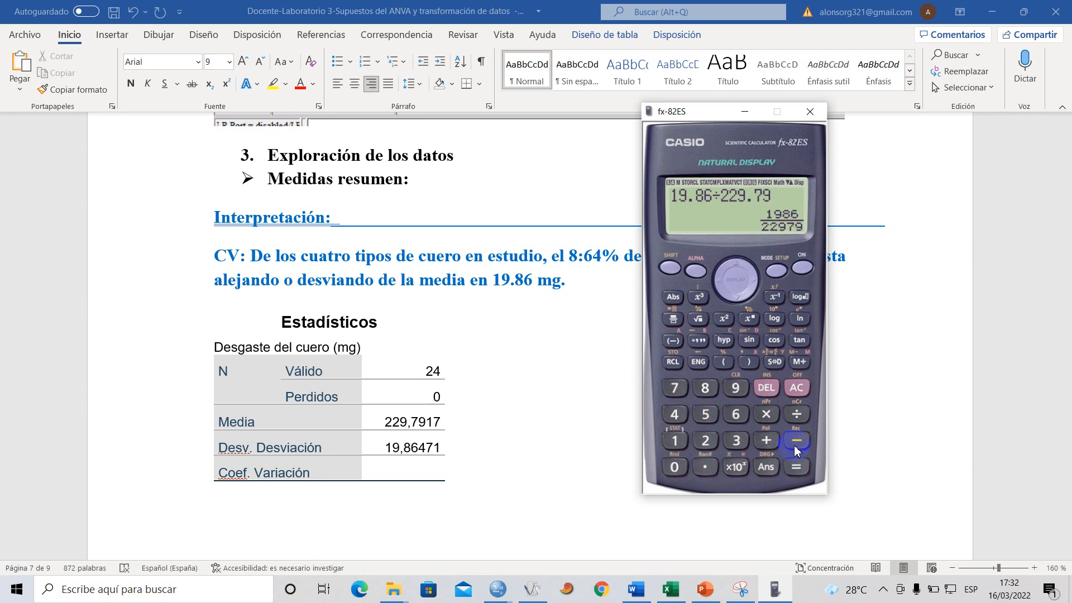
- Multiply the quotient by 100 on the calculator and enter 8.64 as the Coef. Variación value in the Estadísticos table
left_click(775, 362)
left_click(766, 414)
left_click(672, 444)
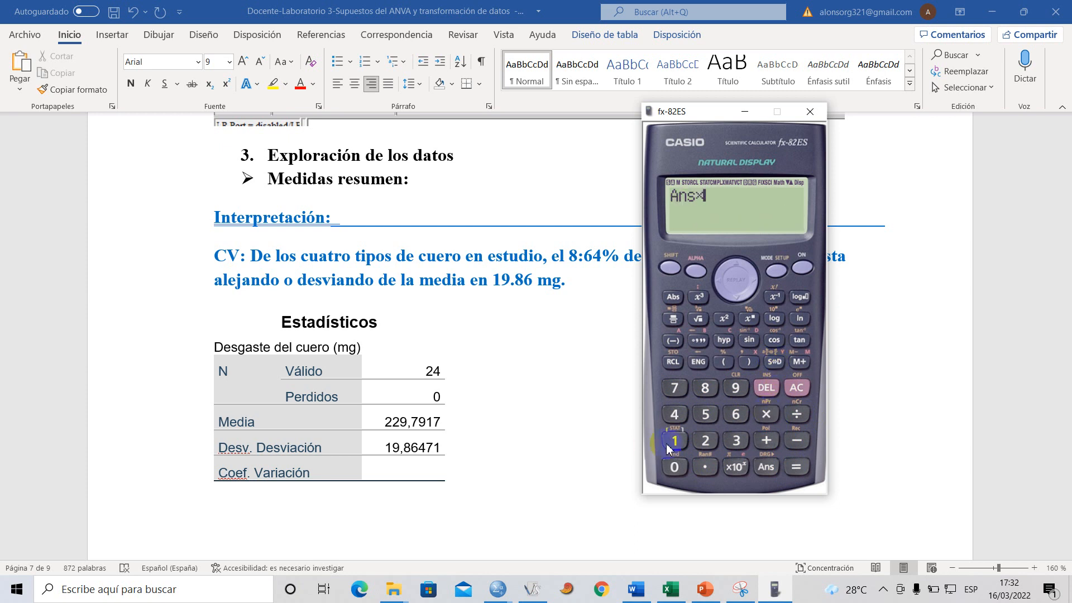
left_click(675, 466)
left_click(674, 467)
left_click(796, 467)
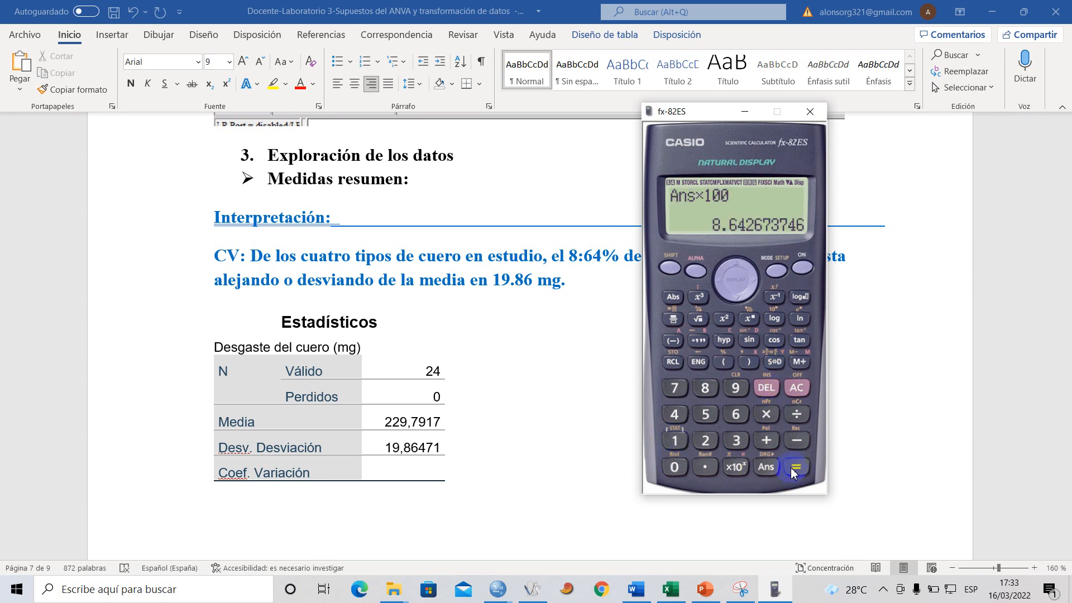
left_click(410, 468)
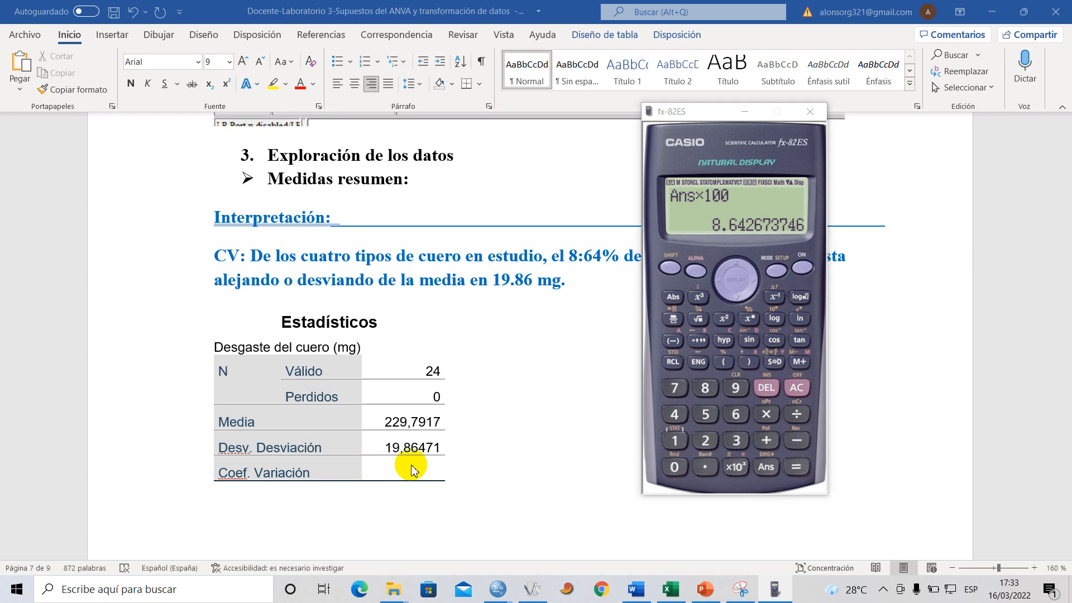
type("8.64")
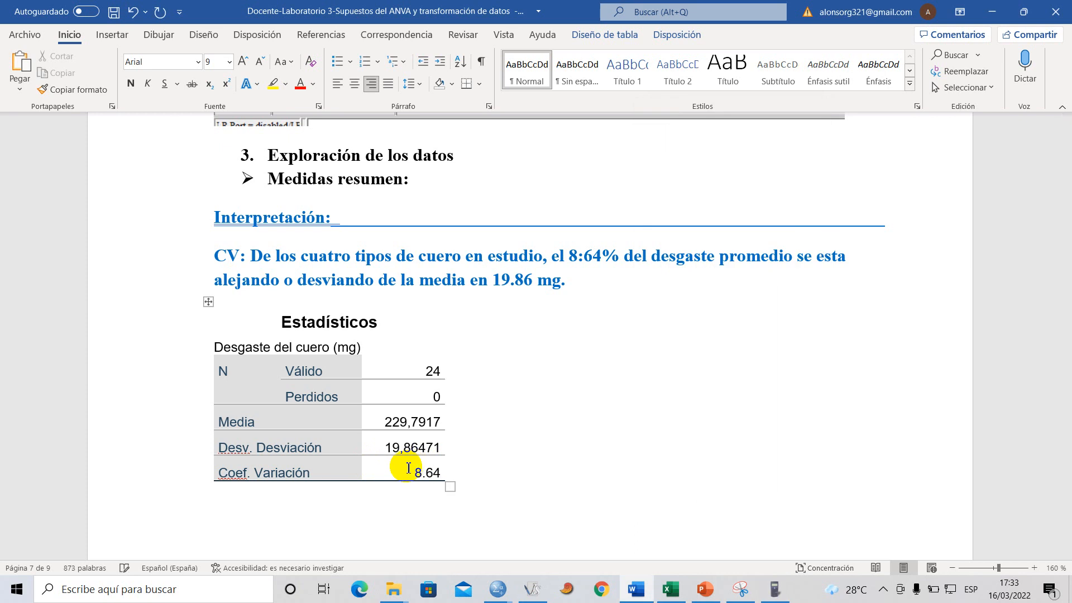
- Insert blank lines under the Interpretación heading and add the label "Media:" on the first one
left_click(405, 279)
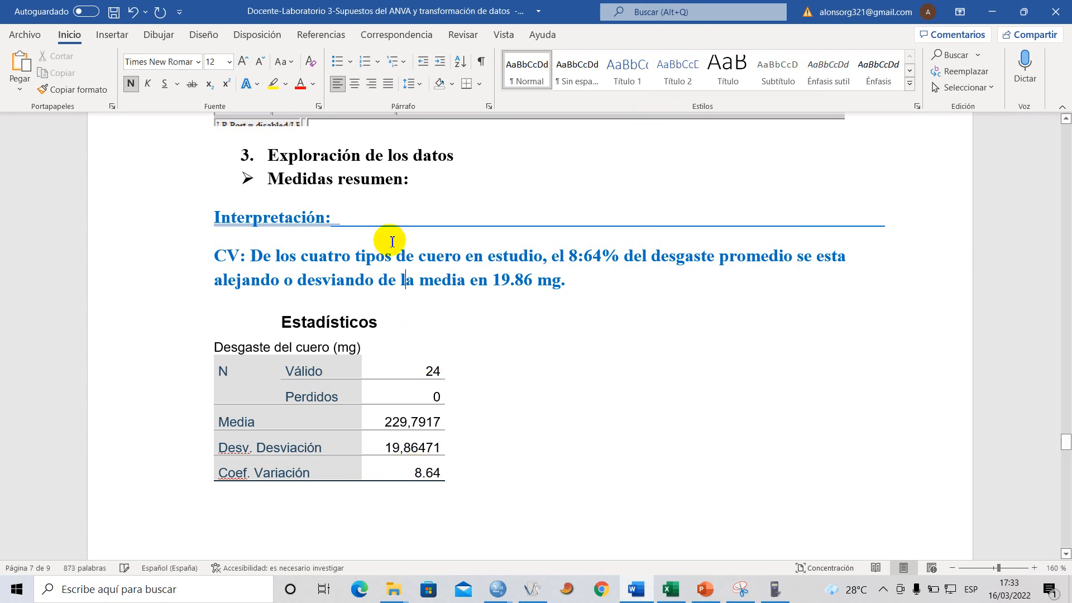
left_click(291, 240)
key("Return")
key("Return")
left_click(223, 258)
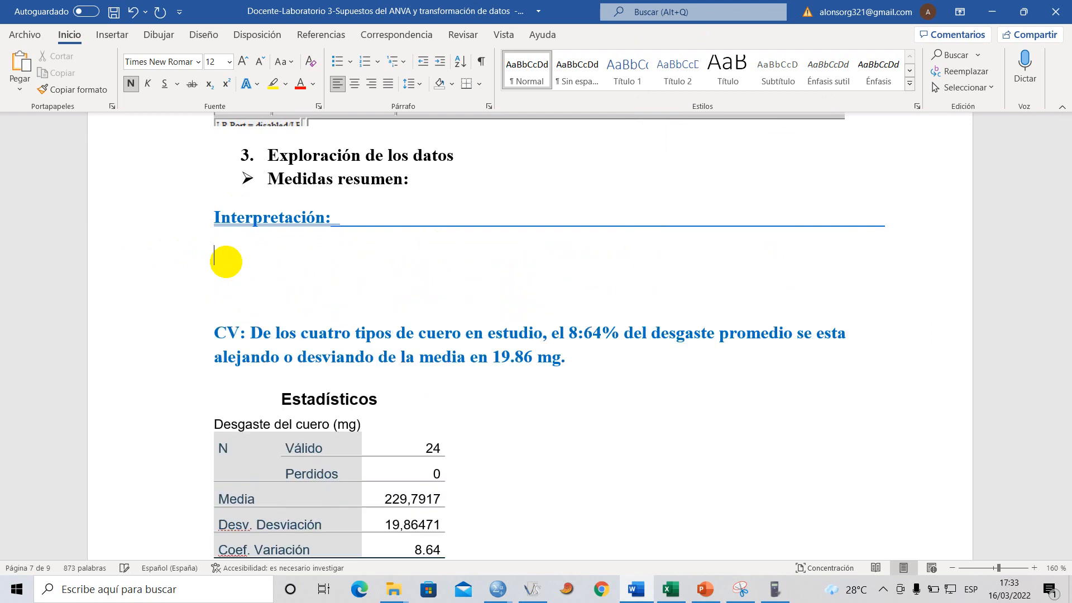
key("Caps_Lock")
type("m")
key("Caps_Lock")
type("EDI")
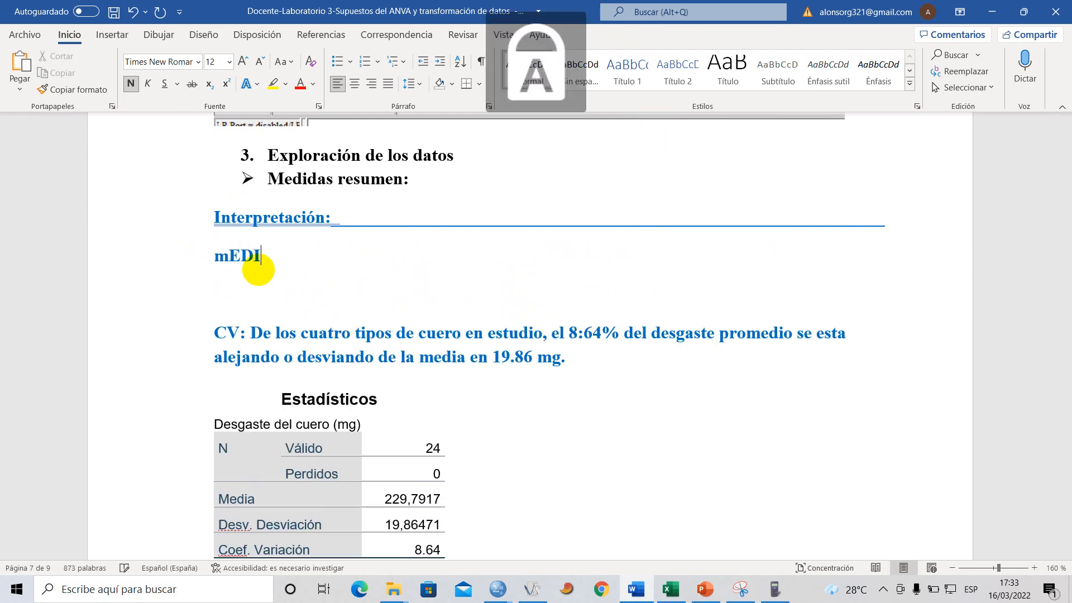
key("BackSpace")
key("BackSpace")
key("BackSpace")
key("BackSpace")
type("M")
key("Caps_Lock")
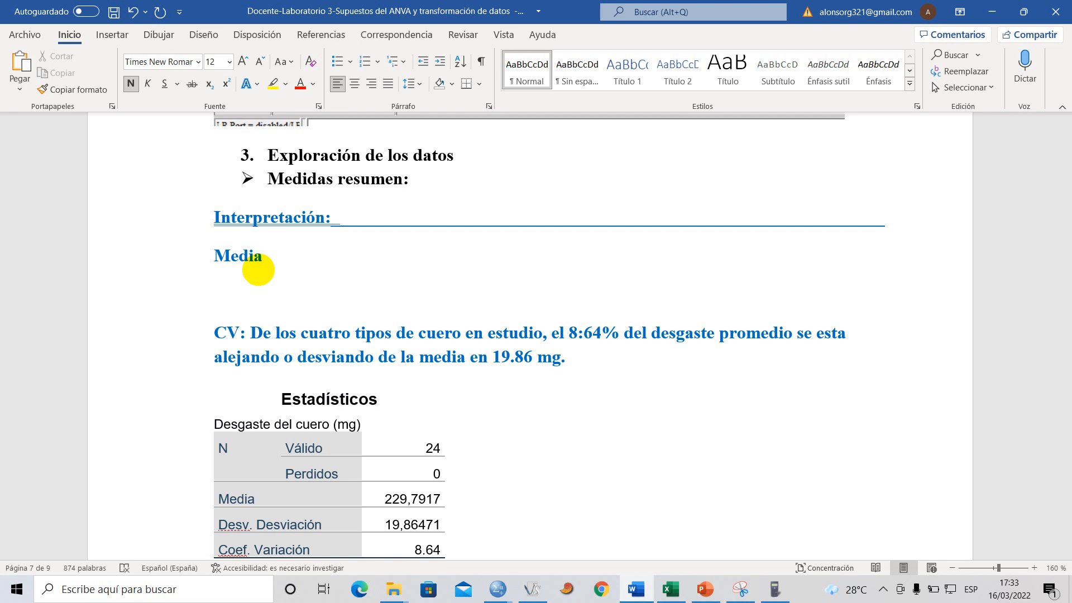
- Add the label "Desviación estándar:" on a new line below Media
key("Return")
key("Caps_Lock")
type("Desc")
key("Caps_Lock")
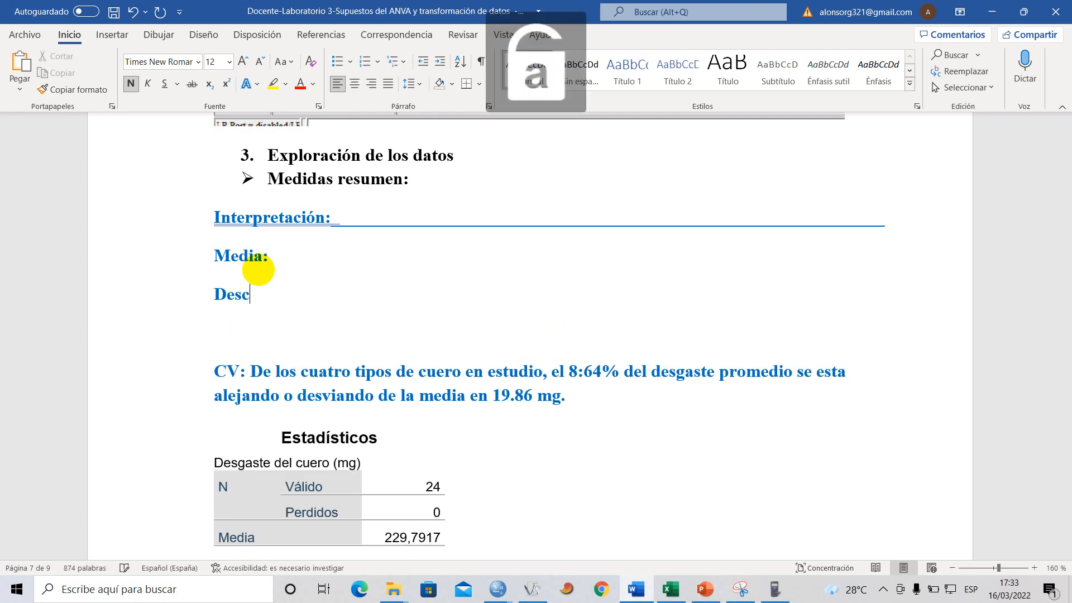
key("BackSpace")
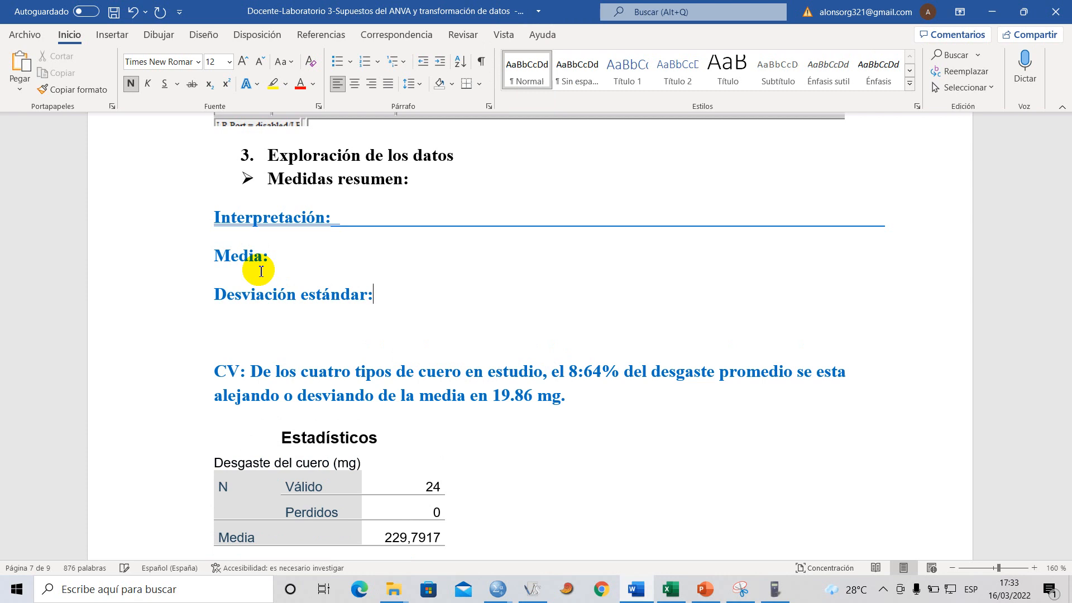
- Delete the CV interpretation text and the blank line above it, and replace the CV label with "Coeficiente de variación:"
left_click_drag(251, 371, 580, 404)
key("Delete")
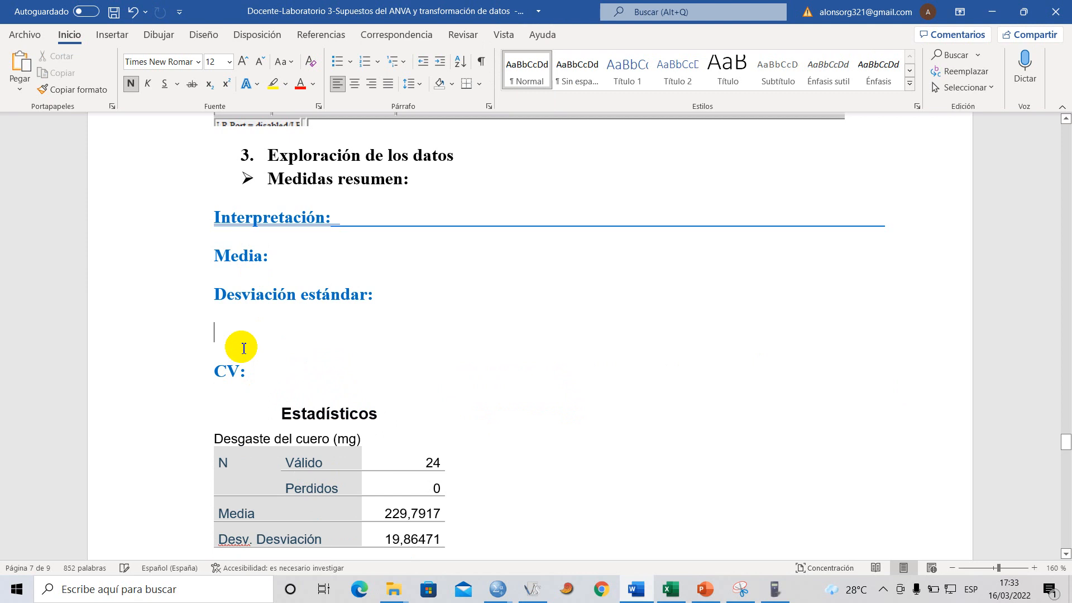
key("BackSpace")
left_click_drag(245, 332, 222, 329)
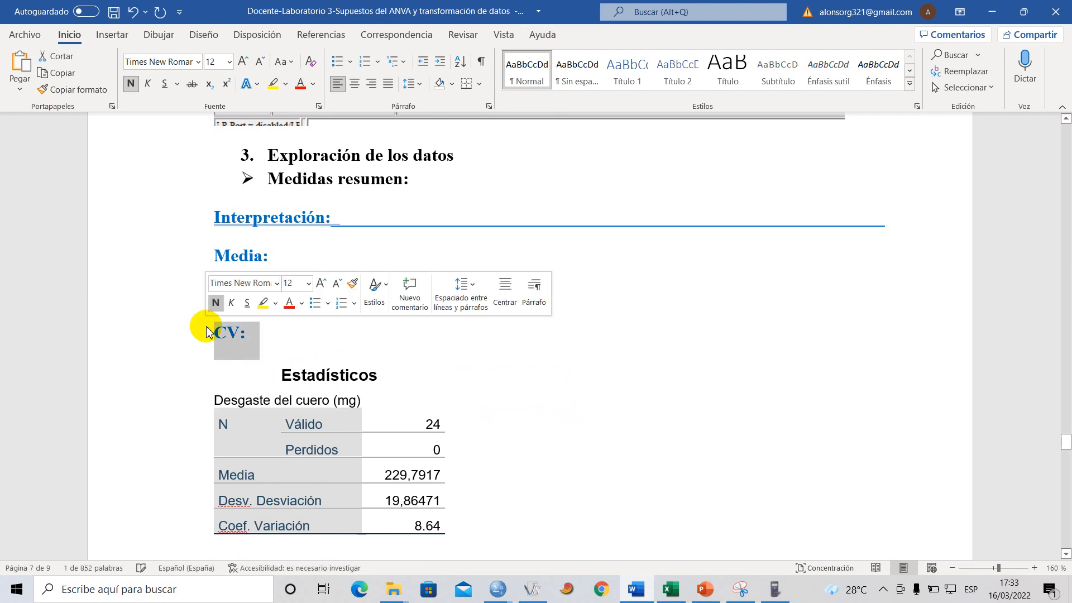
type("C")
key("Caps_Lock")
type("oeficie")
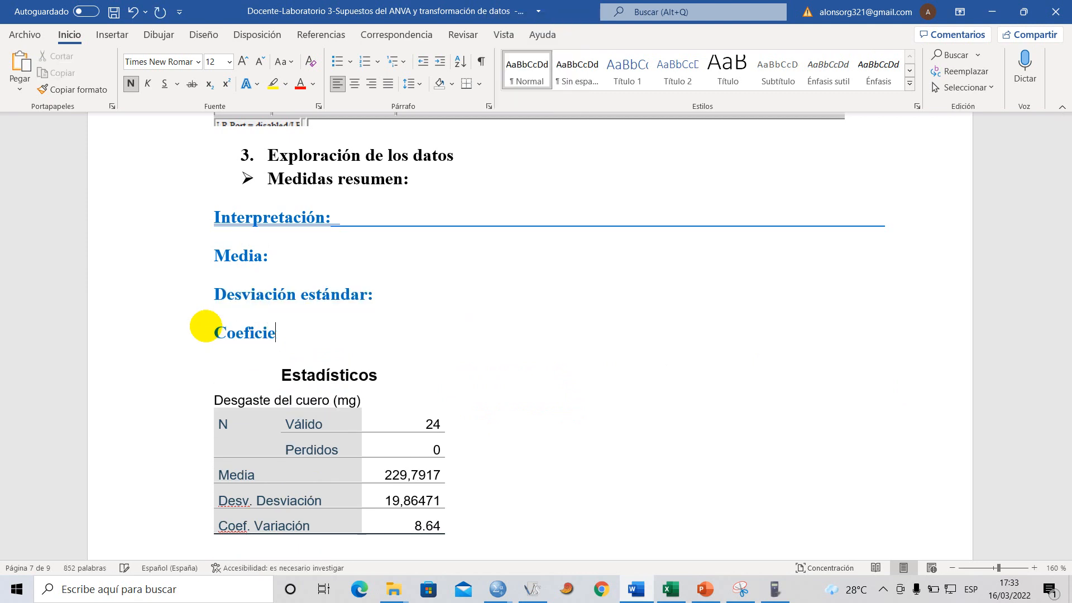
type("nte de variación:")
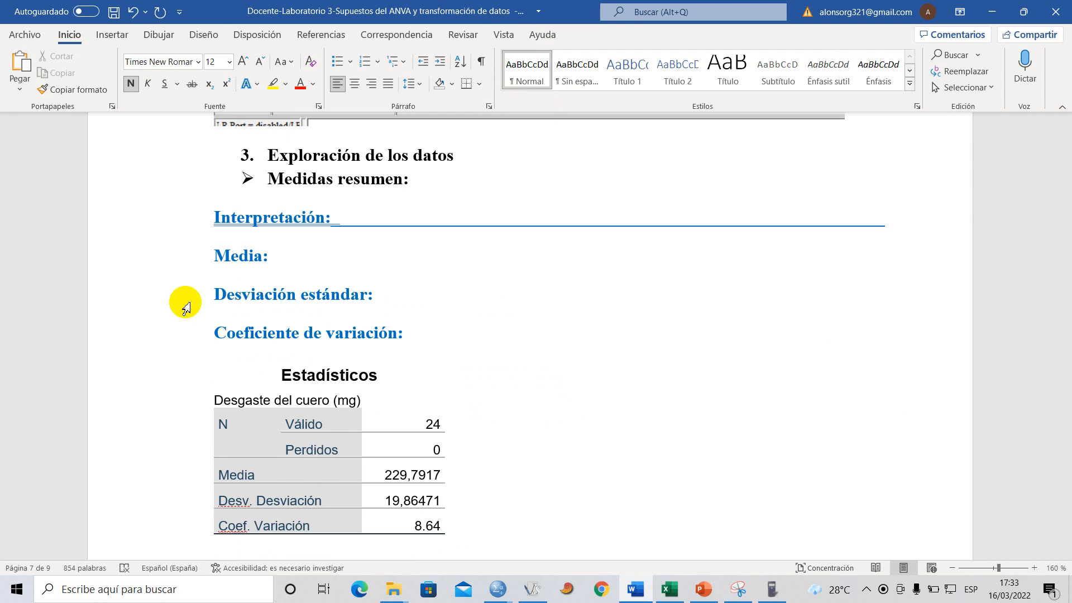
- Check the three interpretation labels against the Estadísticos table and save the document
left_click(339, 254)
scroll(369, 337, "down", 2)
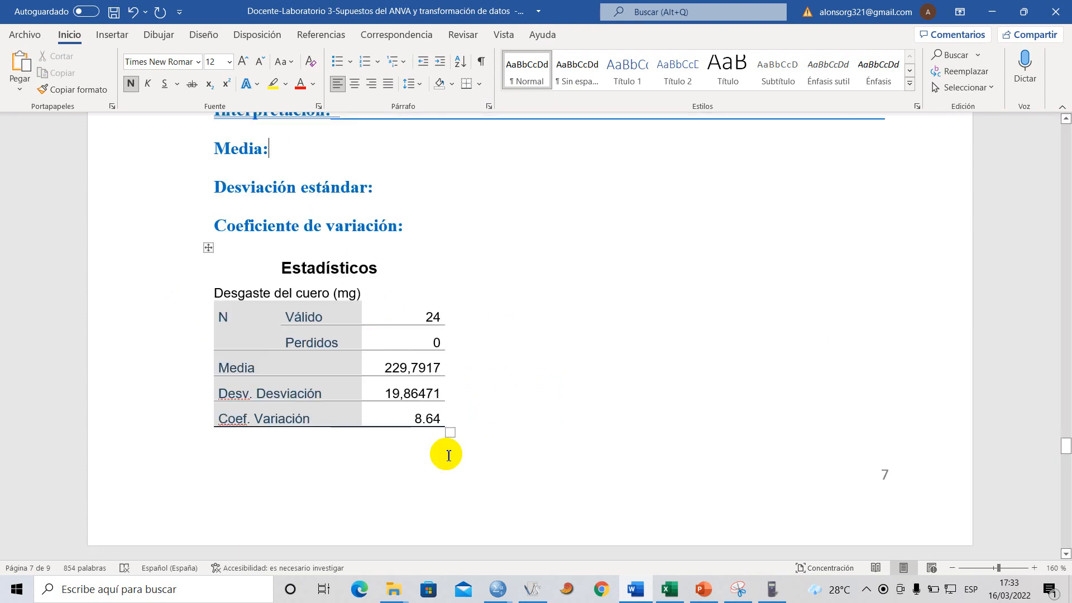
double_click(229, 419)
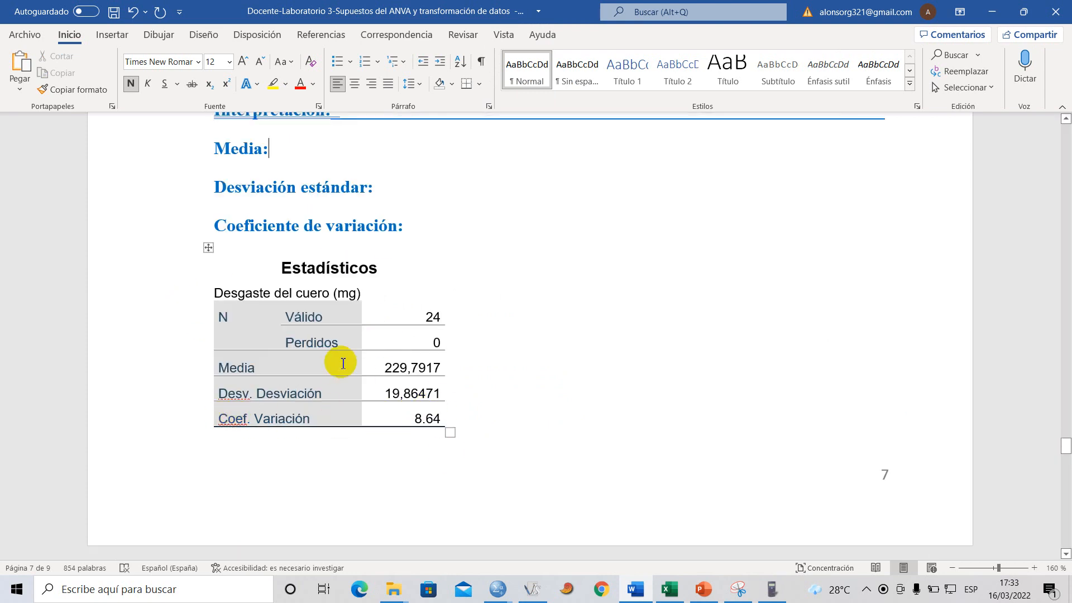
scroll(318, 351, "up", 1)
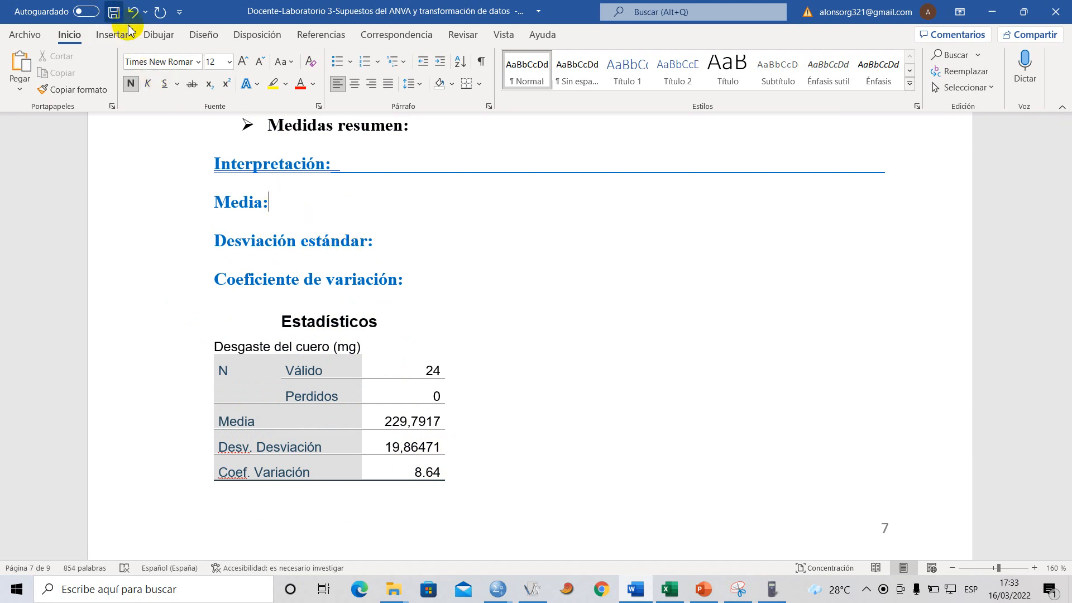
scroll(289, 252, "up", 3)
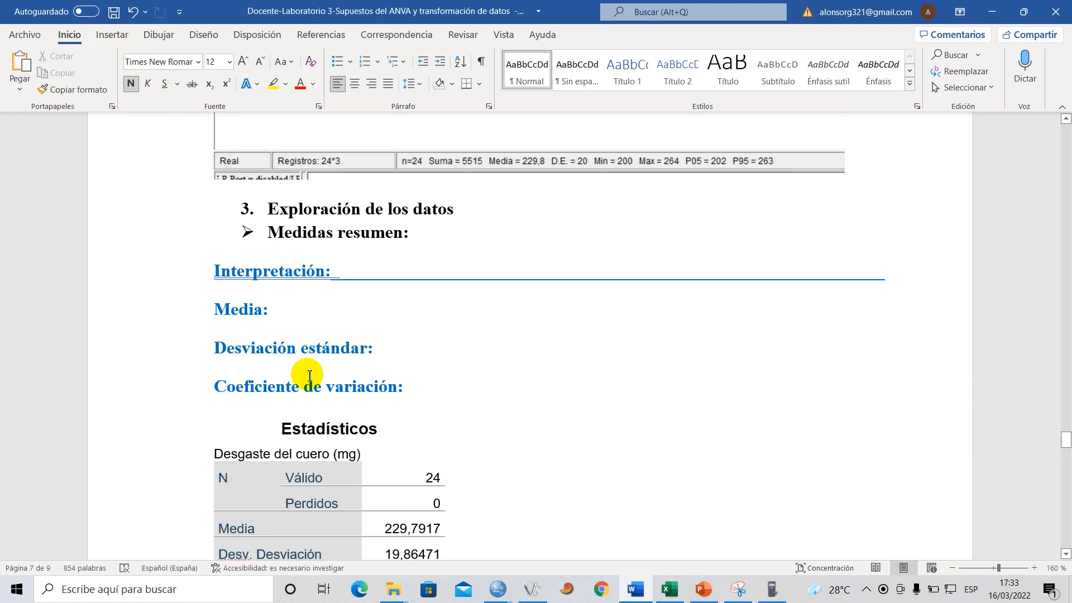
scroll(363, 371, "down", 3)
key("ctrl+s")
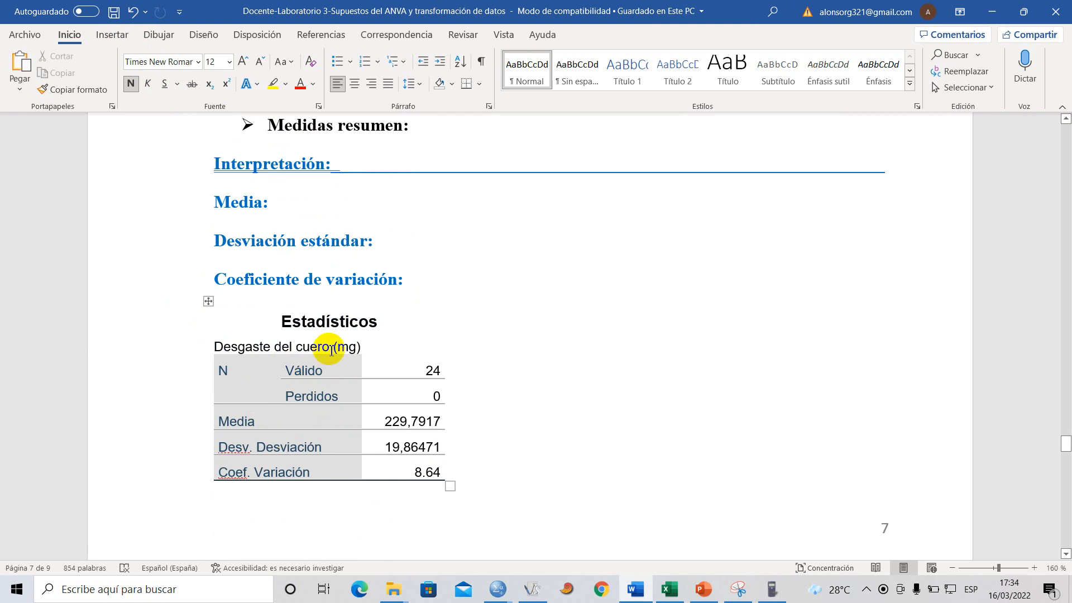
- Examine the case statement's passage on the four leather types A, B, C and D, then return to the Media interpretation line
scroll(335, 380, "up", 15)
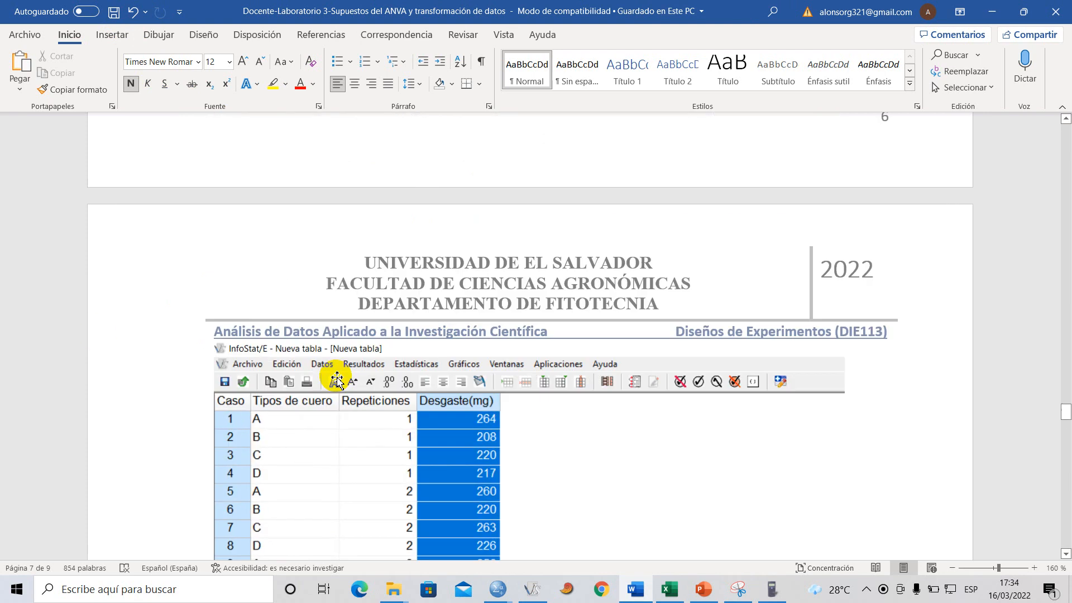
scroll(338, 379, "down", 10)
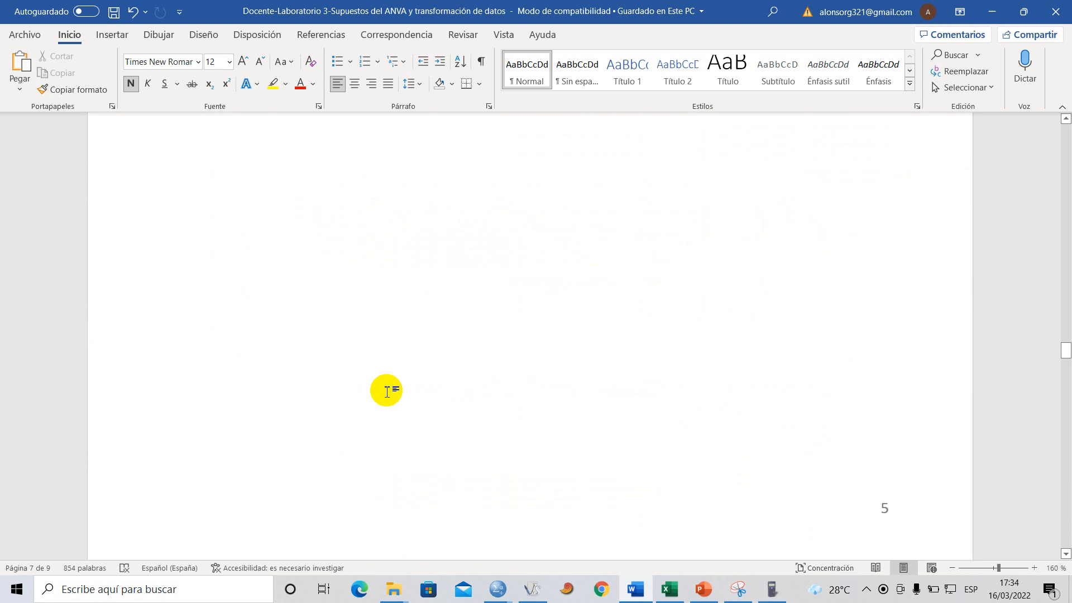
scroll(368, 394, "up", 20)
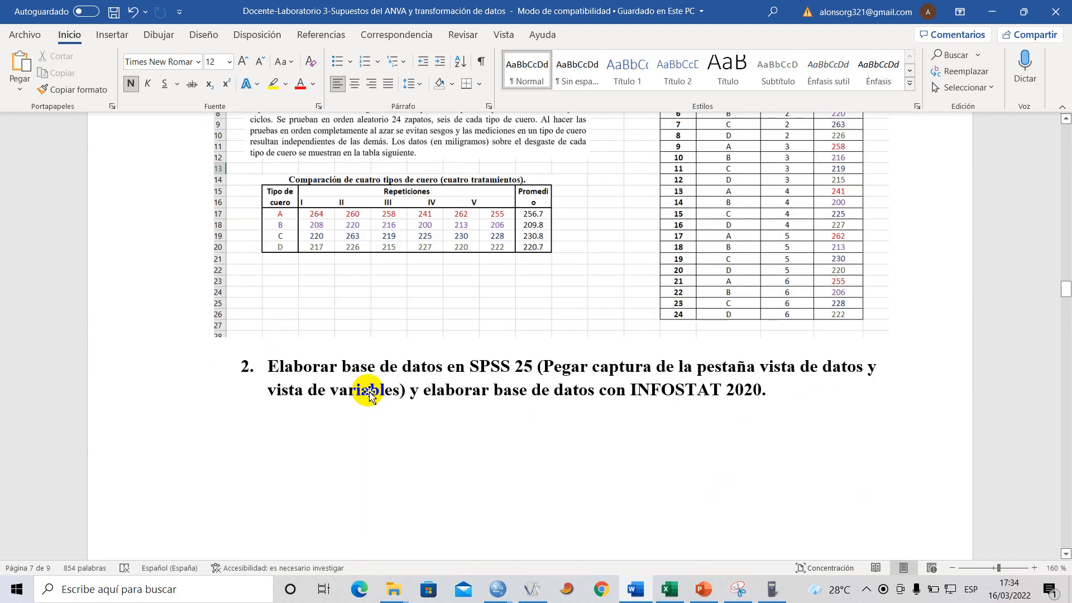
scroll(371, 394, "up", 10)
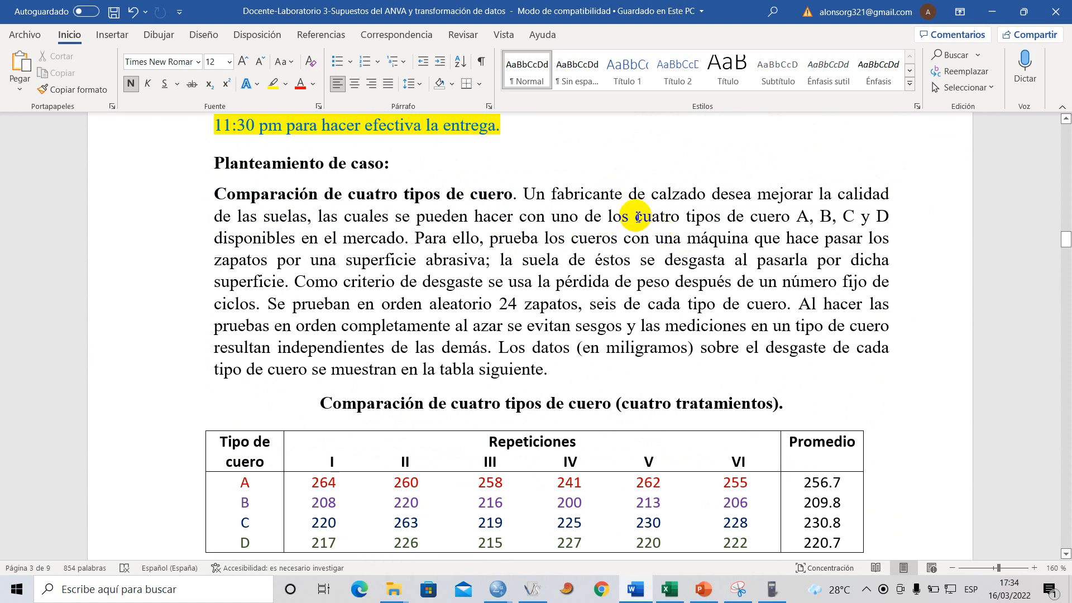
left_click_drag(635, 216, 906, 220)
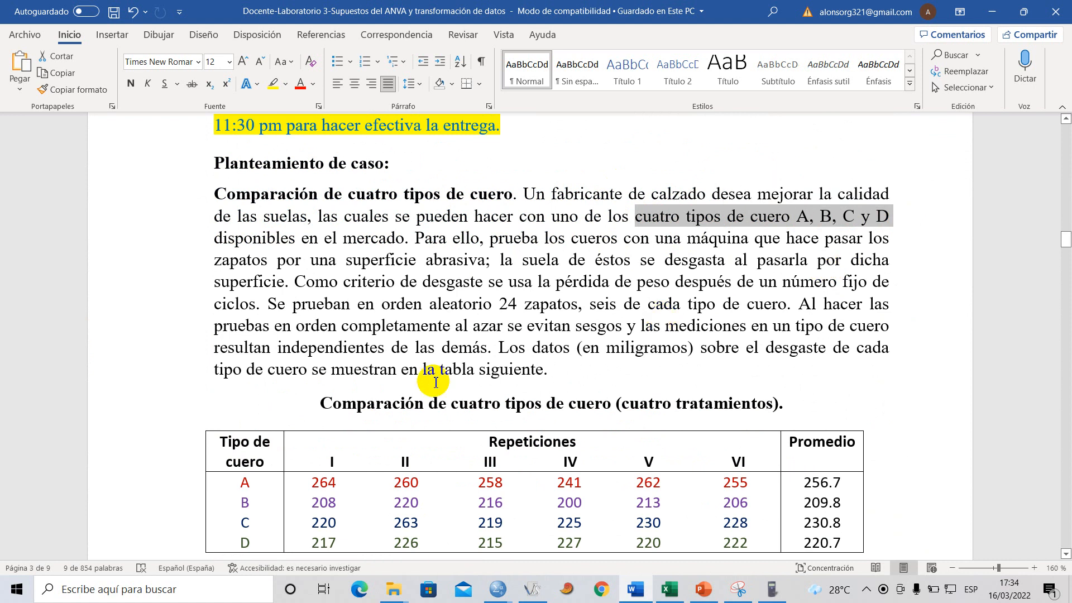
scroll(424, 380, "down", 10)
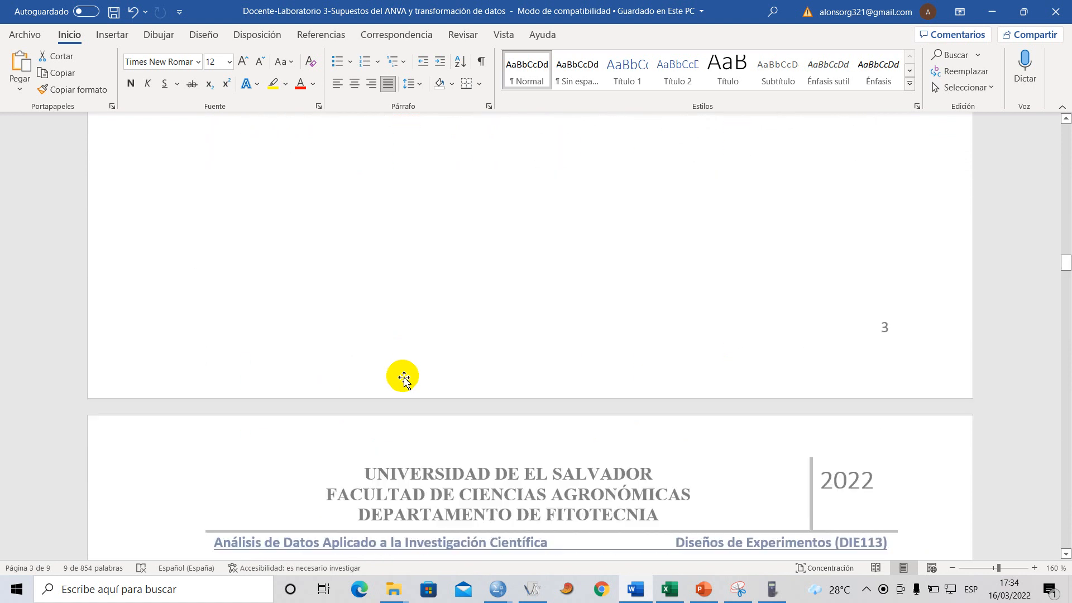
scroll(403, 378, "down", 15)
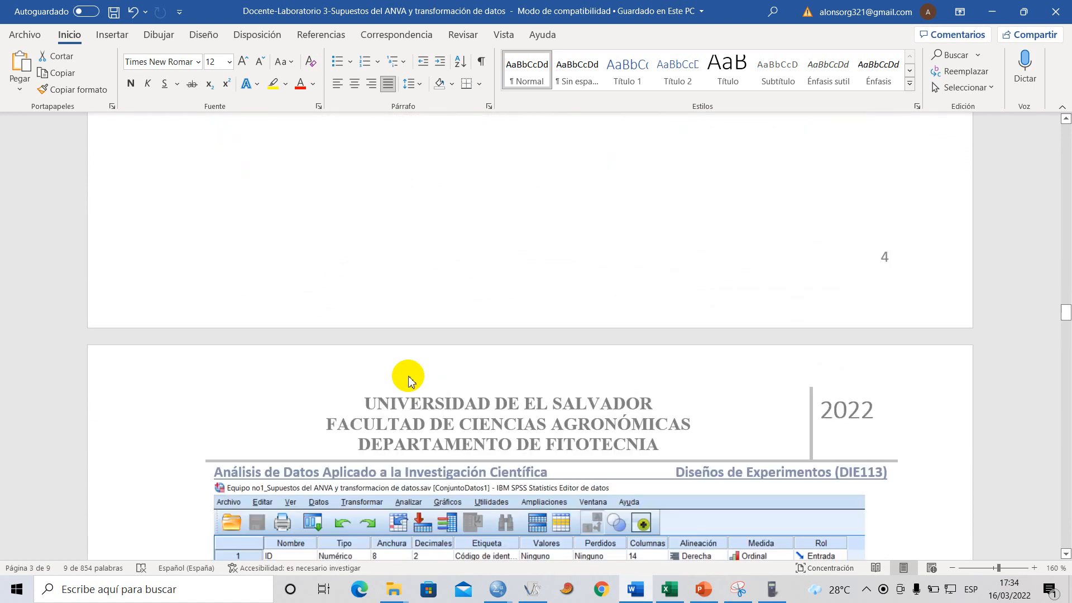
scroll(408, 377, "down", 15)
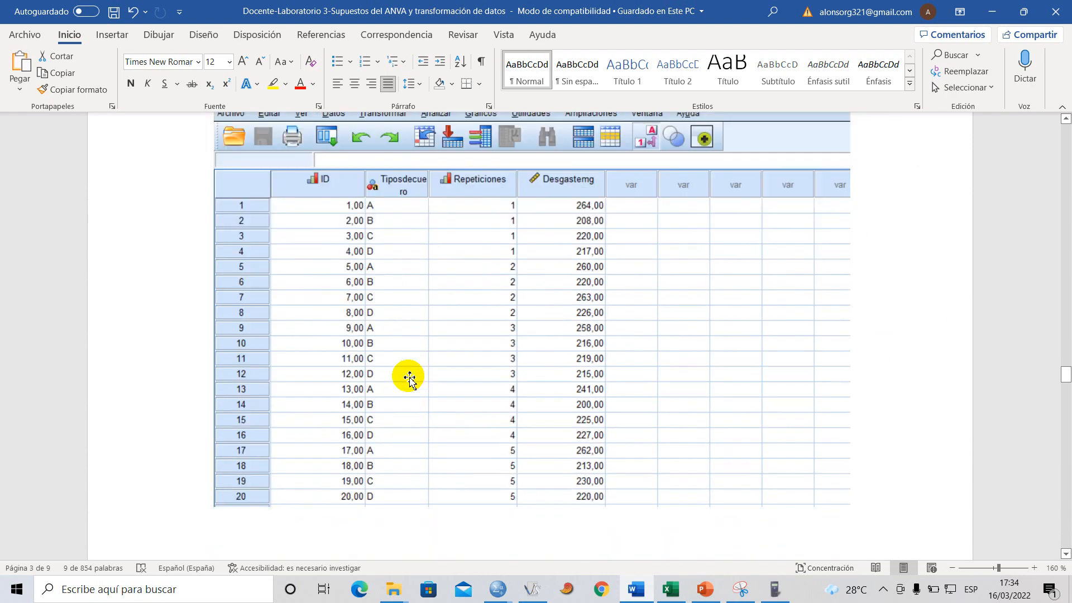
scroll(409, 378, "down", 15)
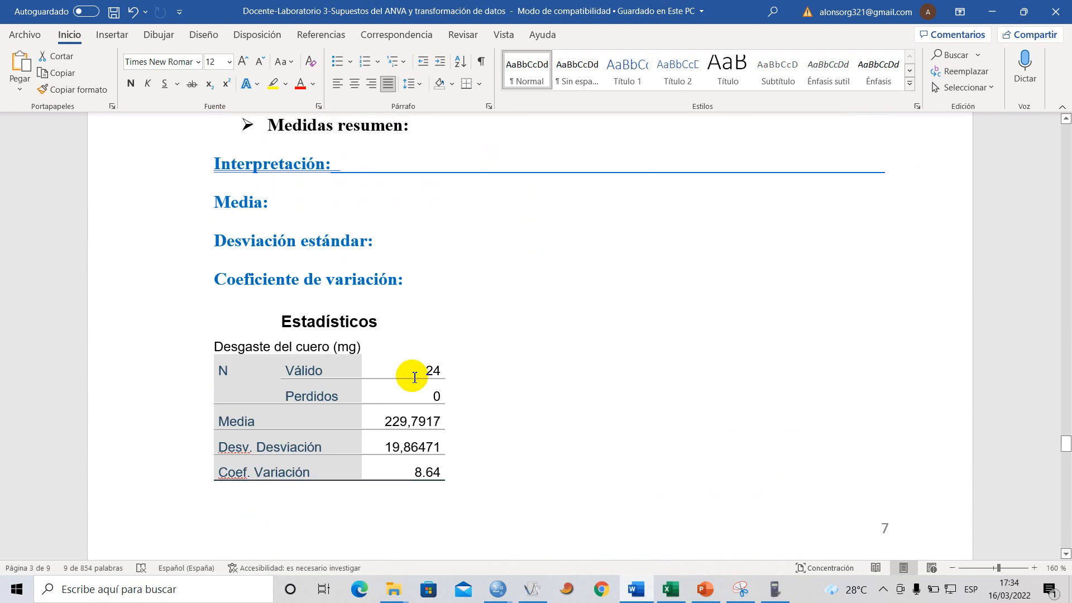
scroll(414, 377, "up", 2)
left_click(298, 300)
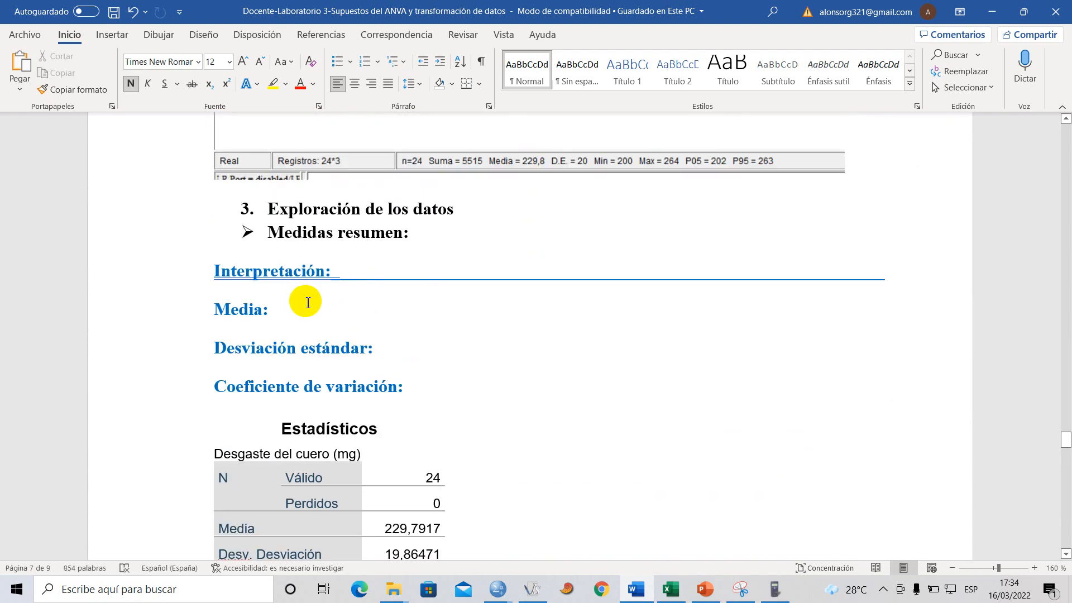
- Examine the mean and standard deviation values in the Estadísticos table for the interpretation
scroll(308, 302, "down", 2)
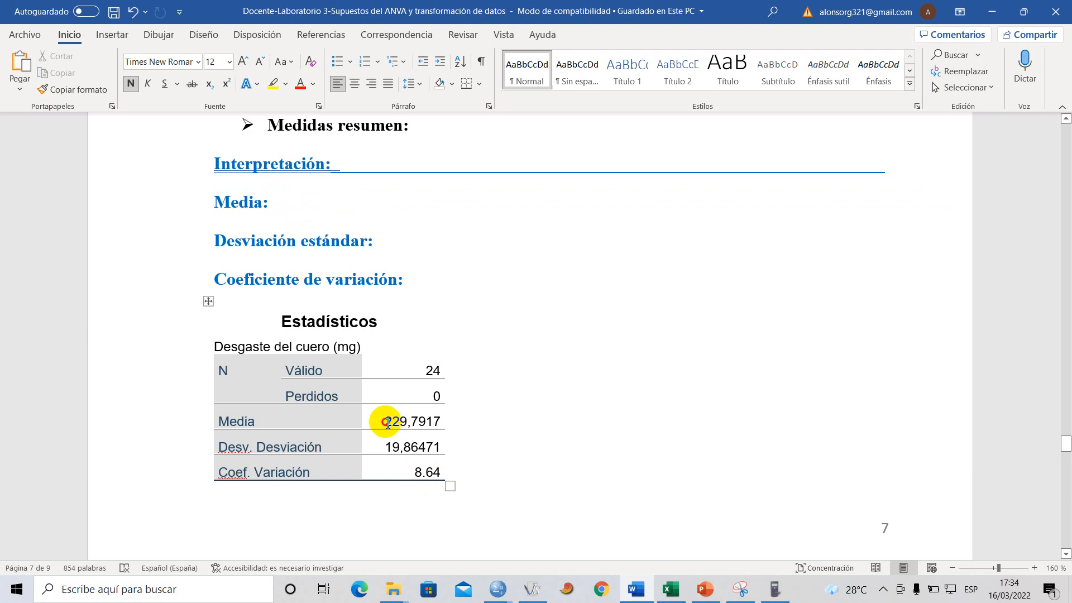
left_click_drag(388, 423, 424, 423)
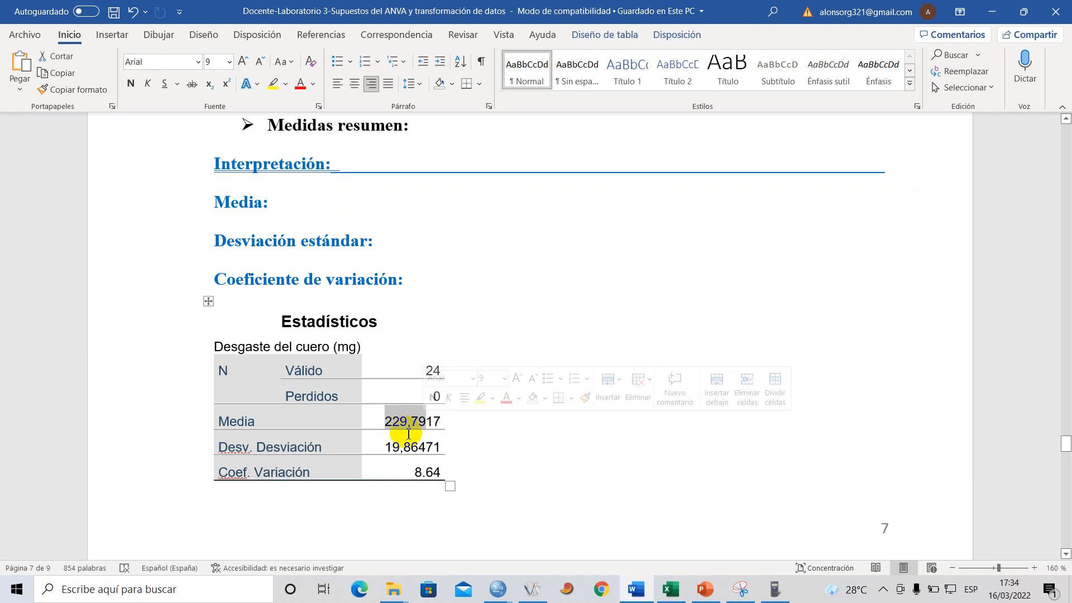
left_click(295, 206)
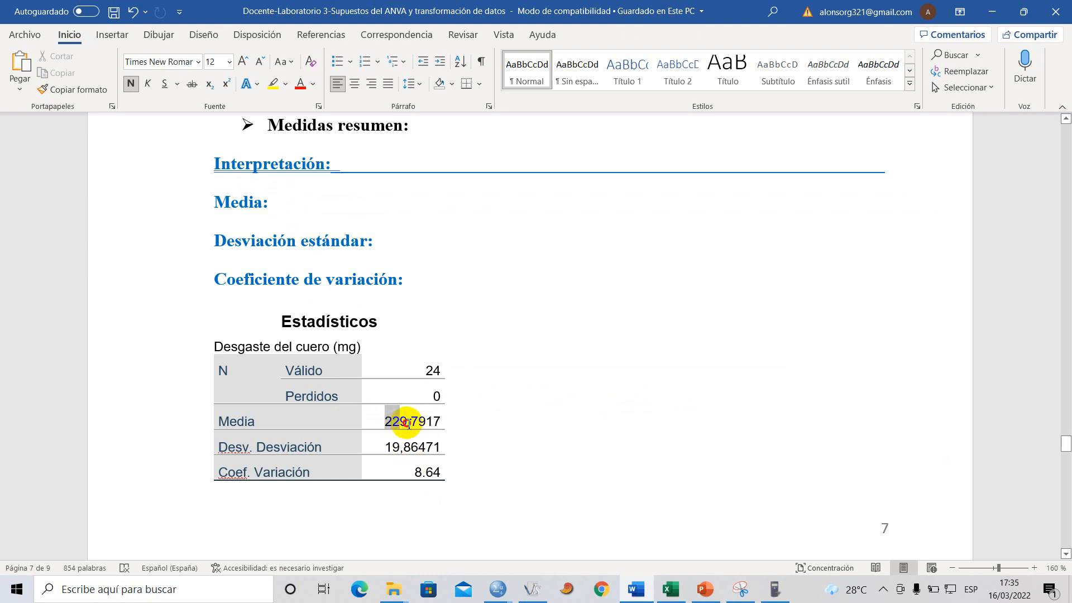
left_click_drag(385, 423, 424, 422)
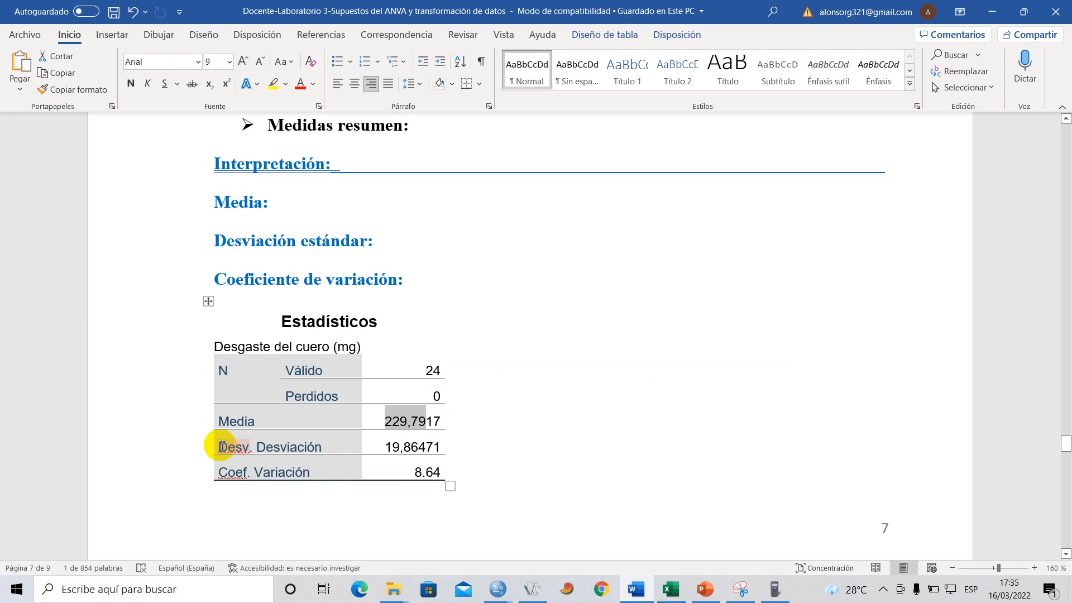
left_click_drag(219, 447, 384, 448)
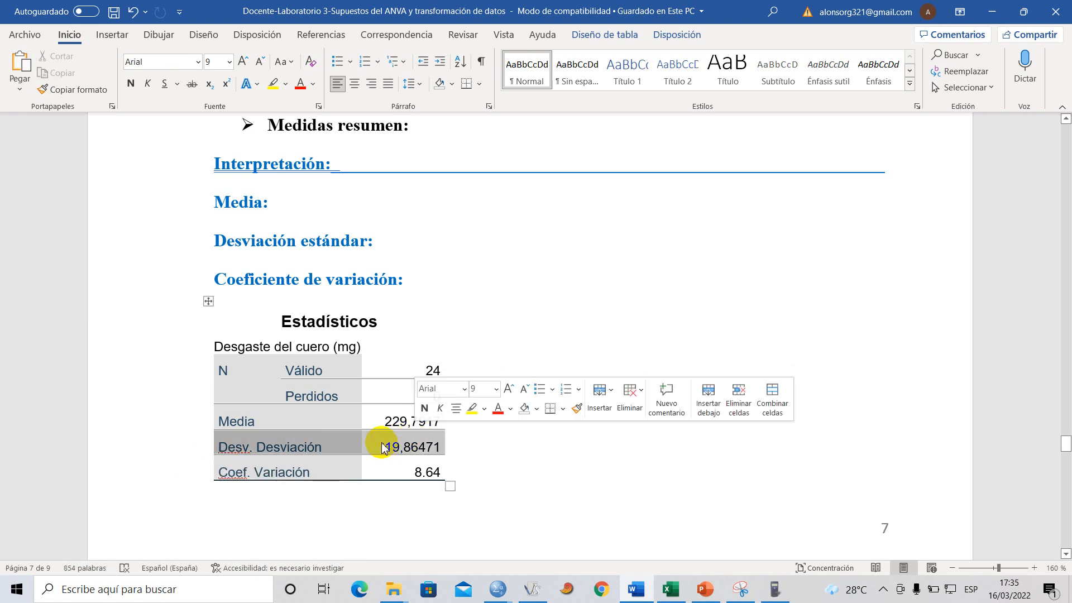
left_click(383, 448)
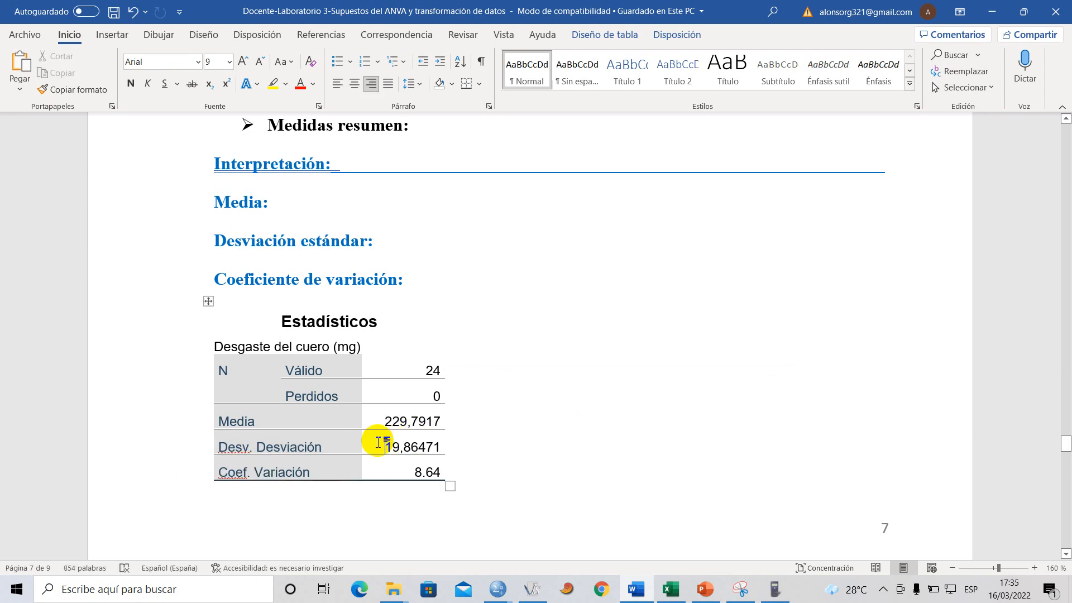
- Examine the standard deviation in the Estadísticos table in relation to the mean for the "Desviación estándar:" interpretation
left_click(385, 244)
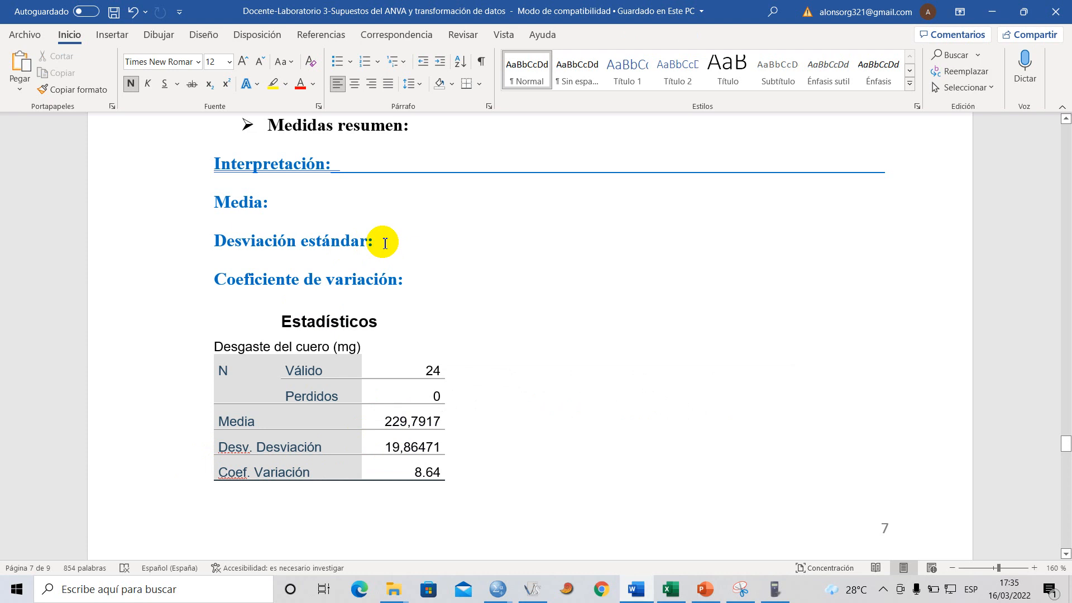
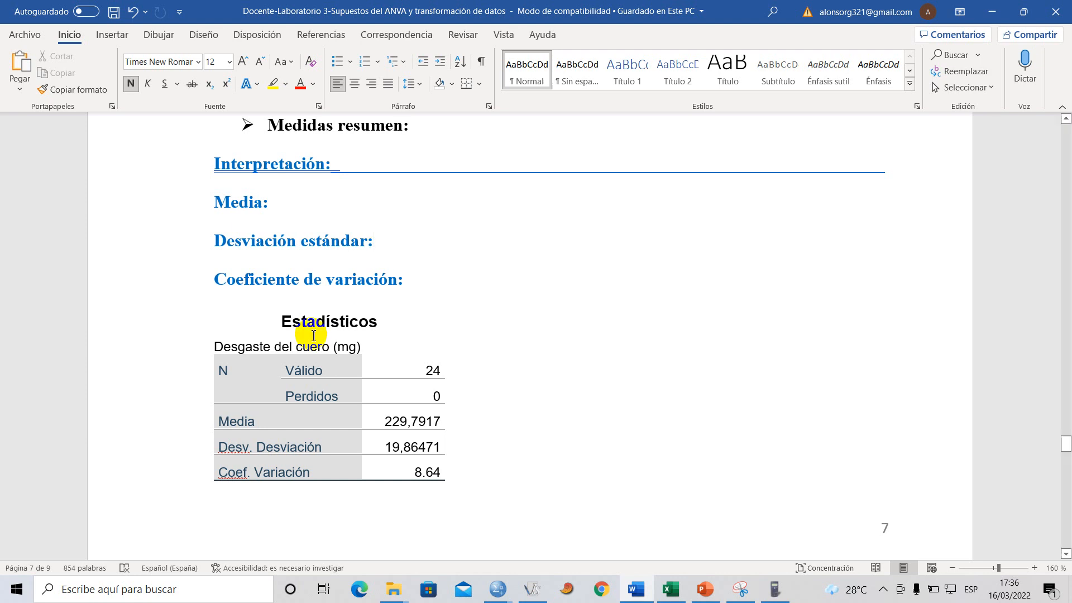
left_click_drag(384, 446, 439, 447)
left_click(389, 446)
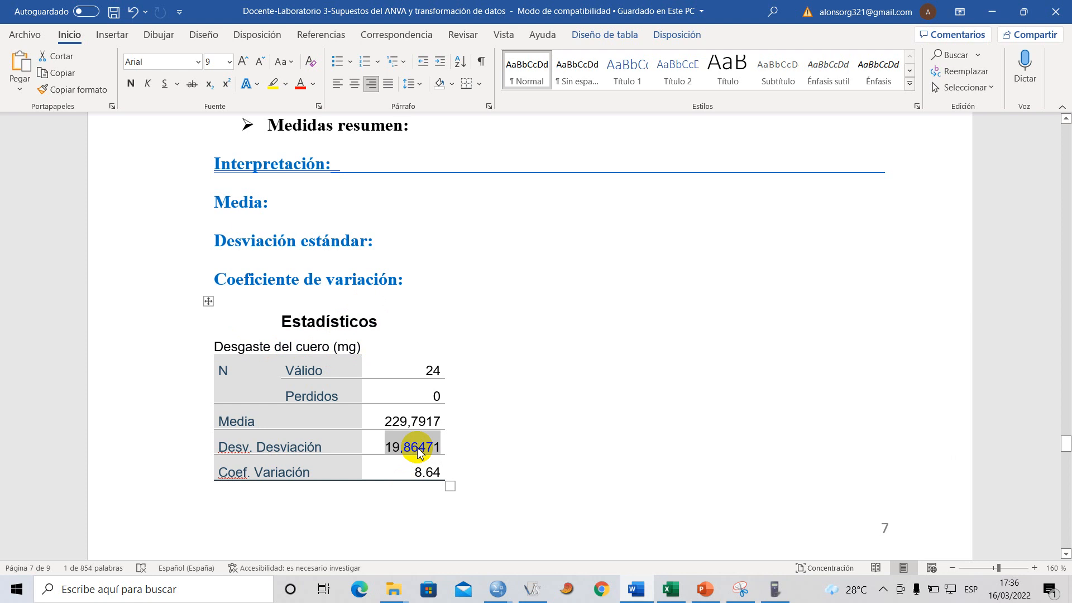
left_click(383, 239)
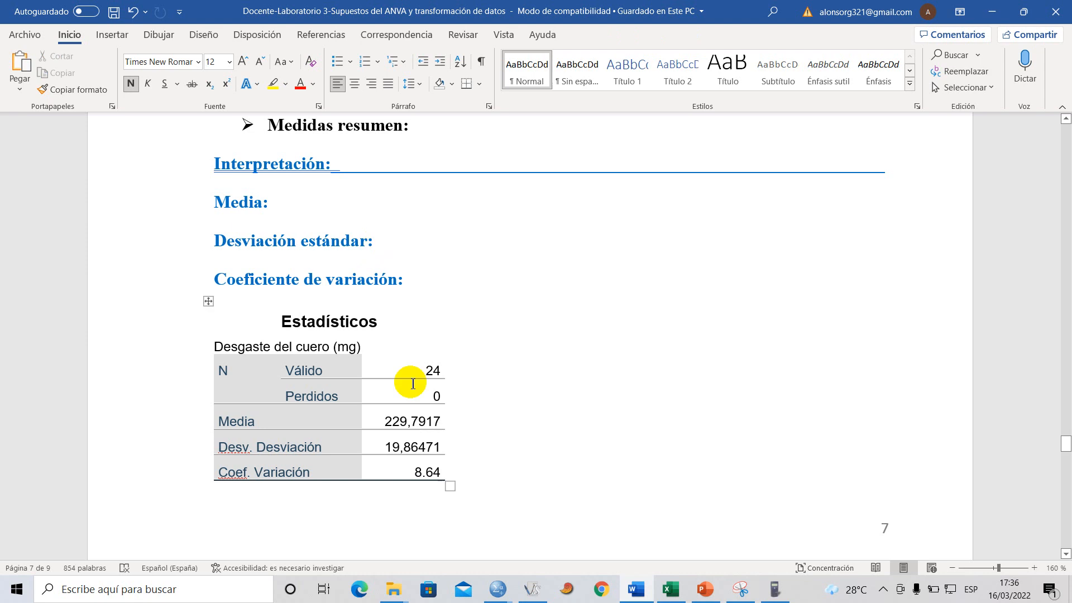
left_click_drag(380, 447, 412, 448)
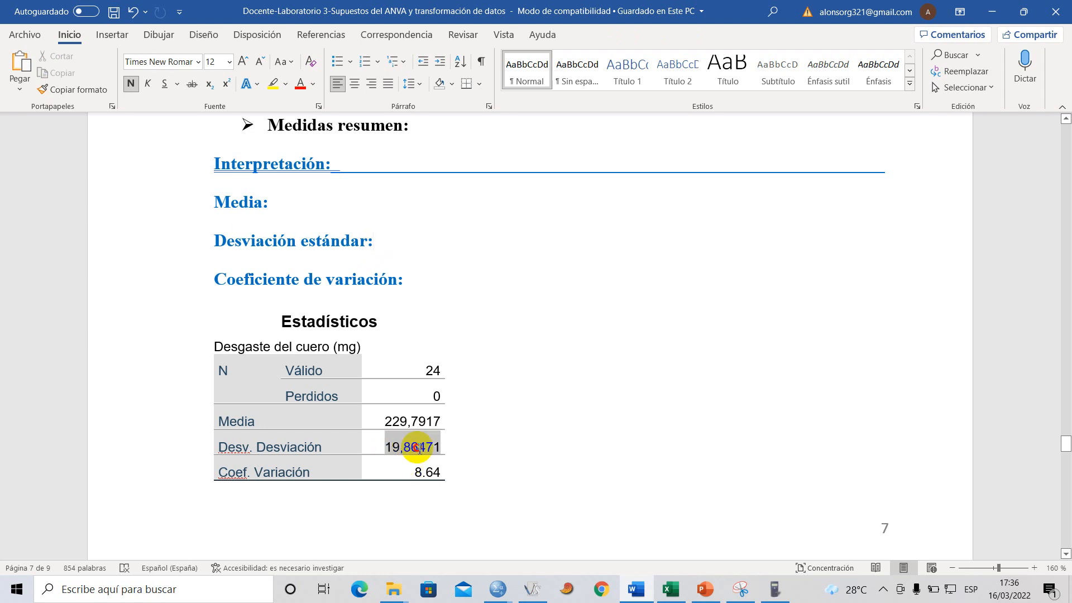
left_click(384, 422)
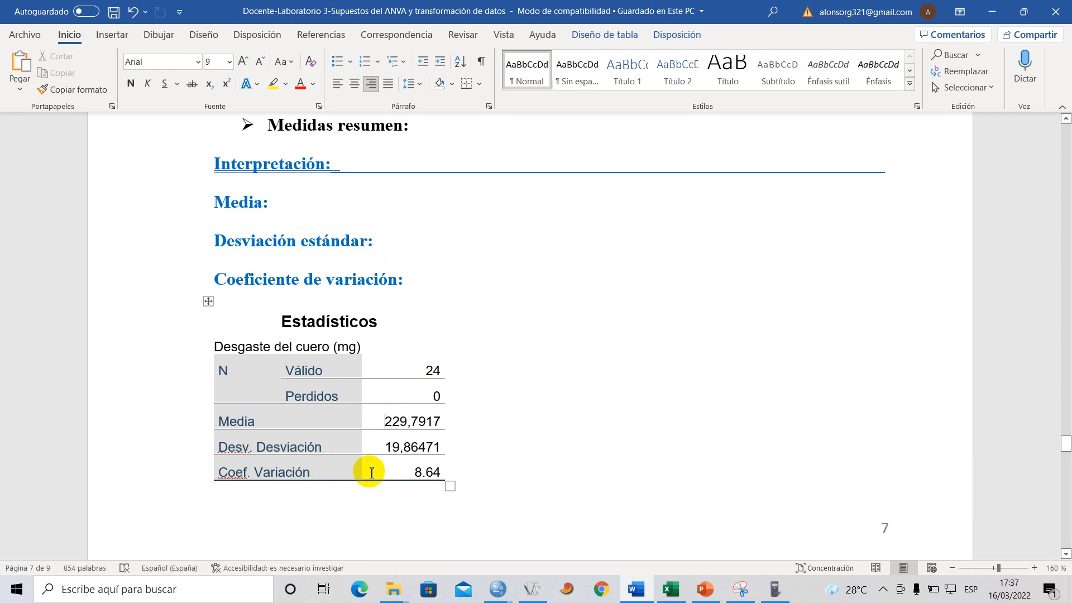
- Examine the coefficient of variation in the Estadísticos table and compare it with the standard deviation
left_click_drag(411, 474, 436, 476)
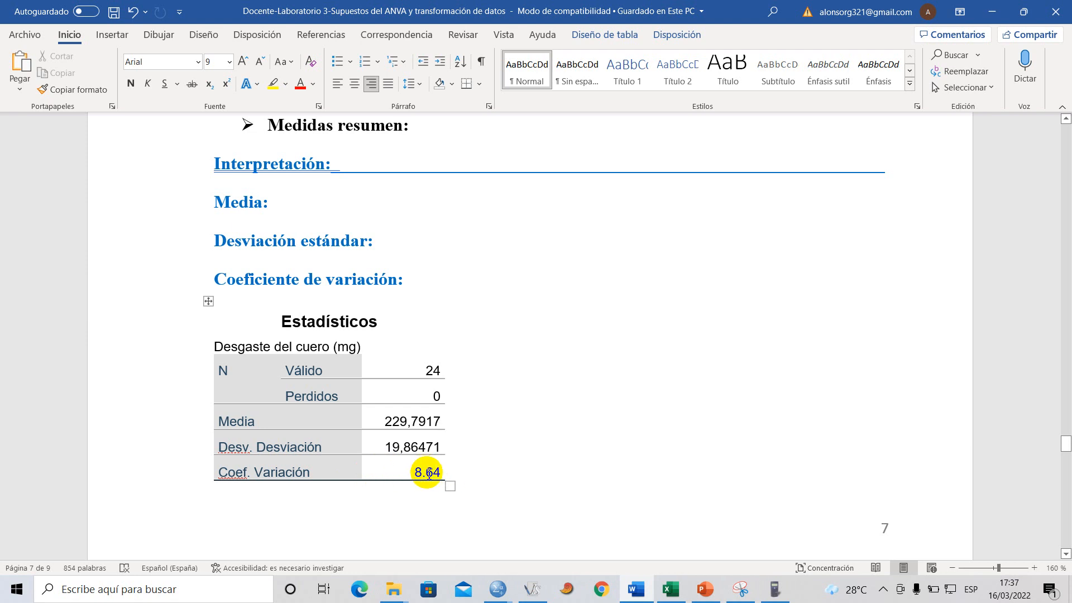
left_click_drag(424, 473, 406, 473)
left_click(415, 473)
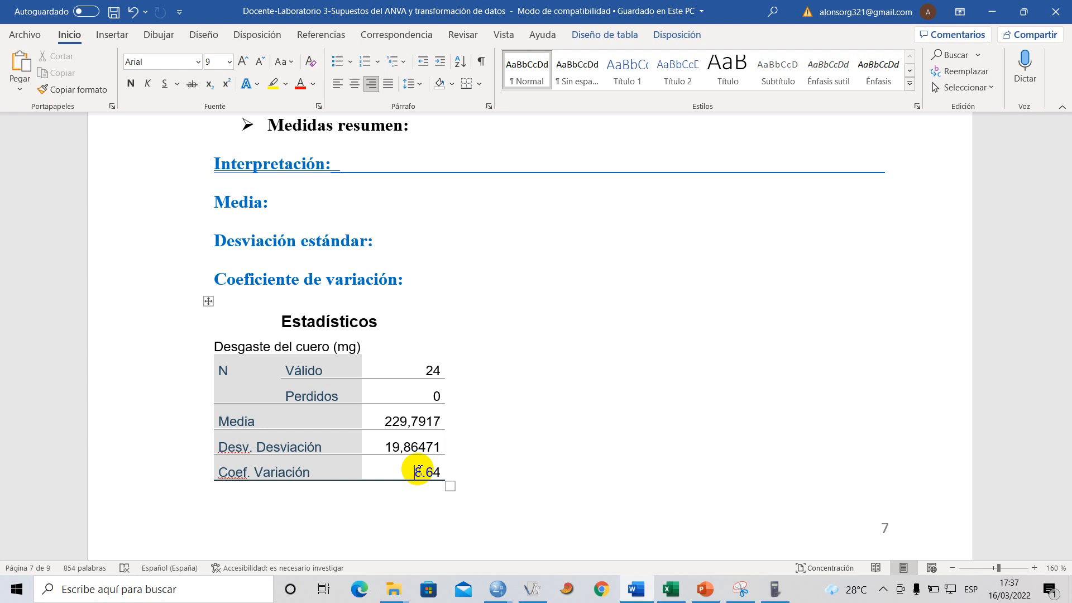
left_click_drag(450, 471, 440, 473)
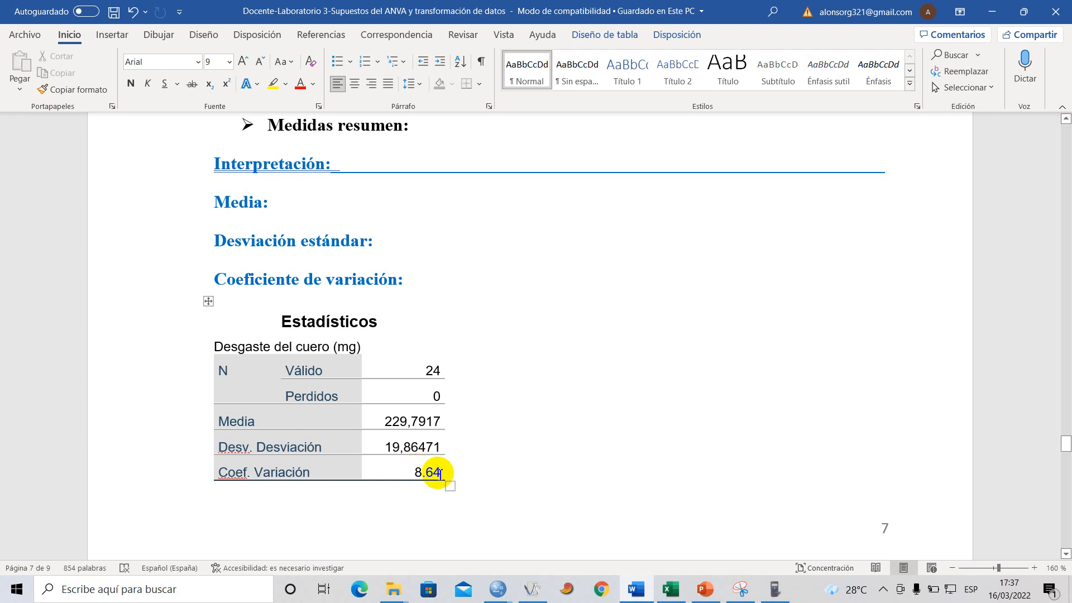
left_click(440, 474)
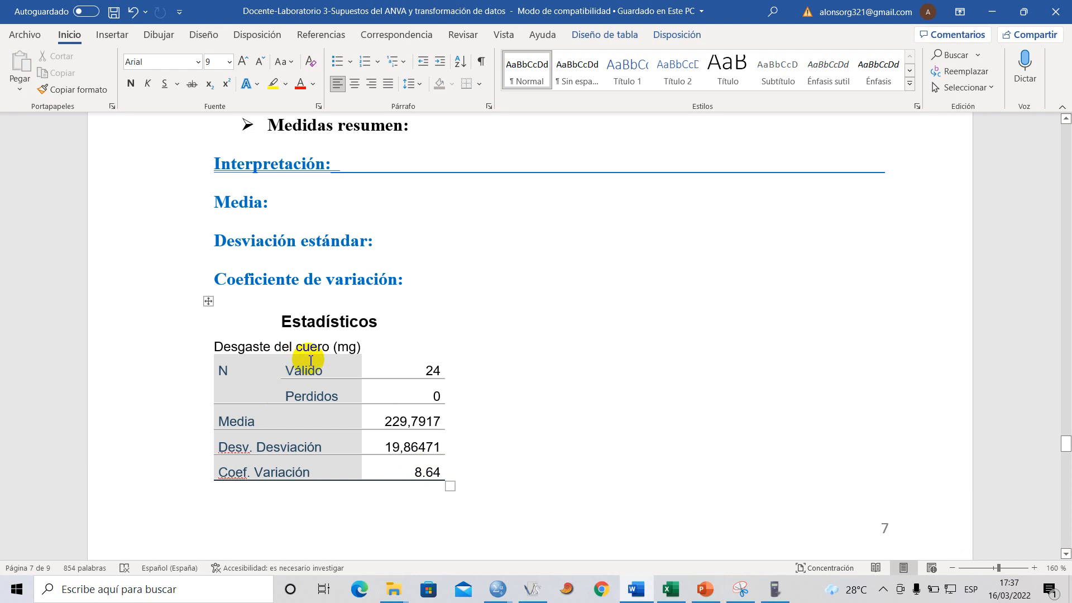
double_click(429, 469)
left_click(425, 463)
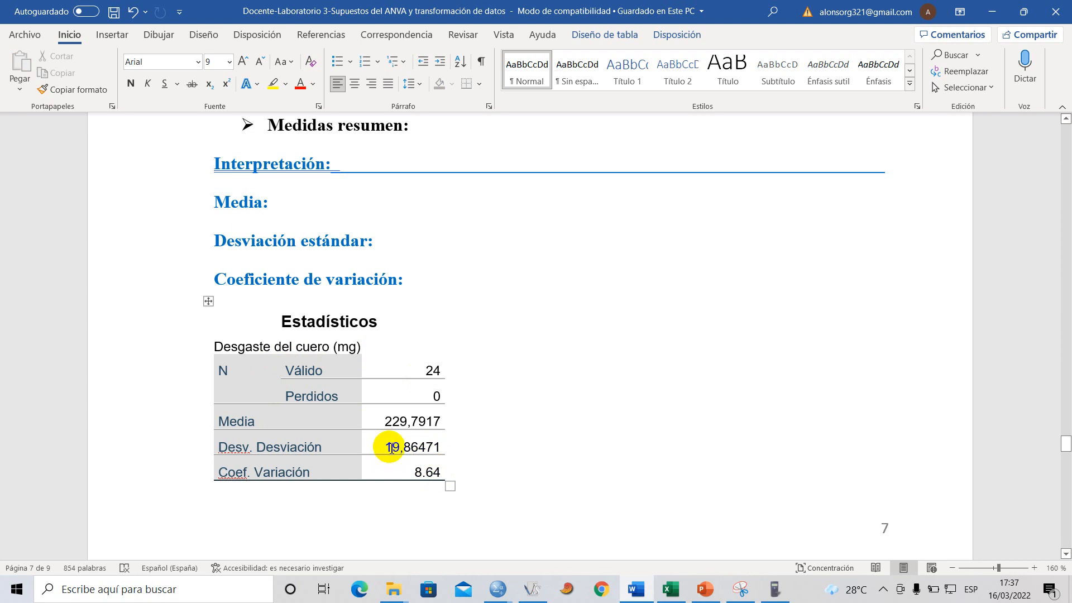
left_click_drag(387, 447, 418, 450)
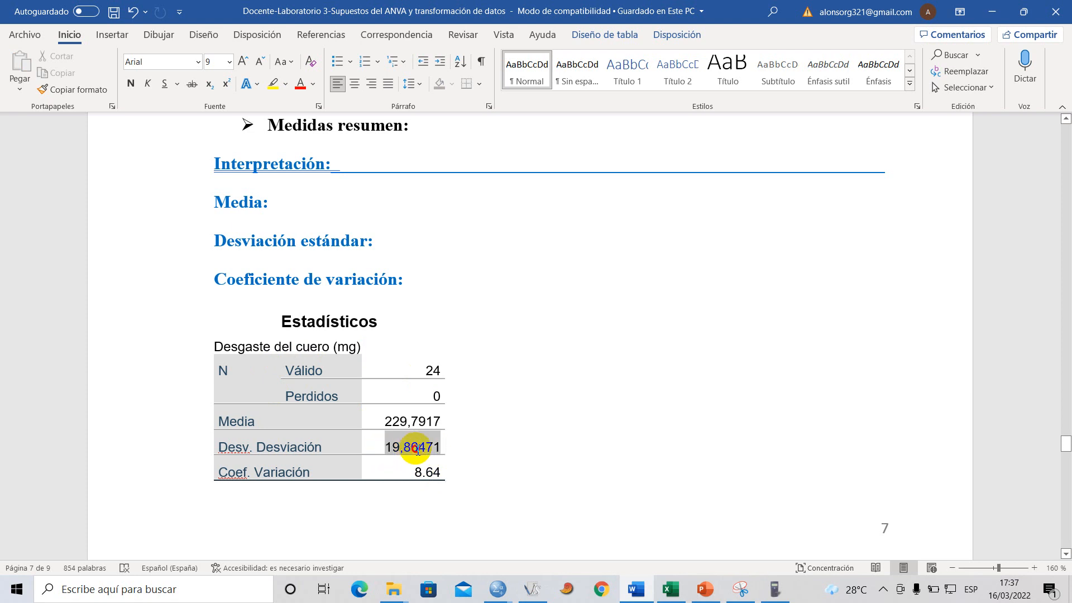
left_click(450, 470)
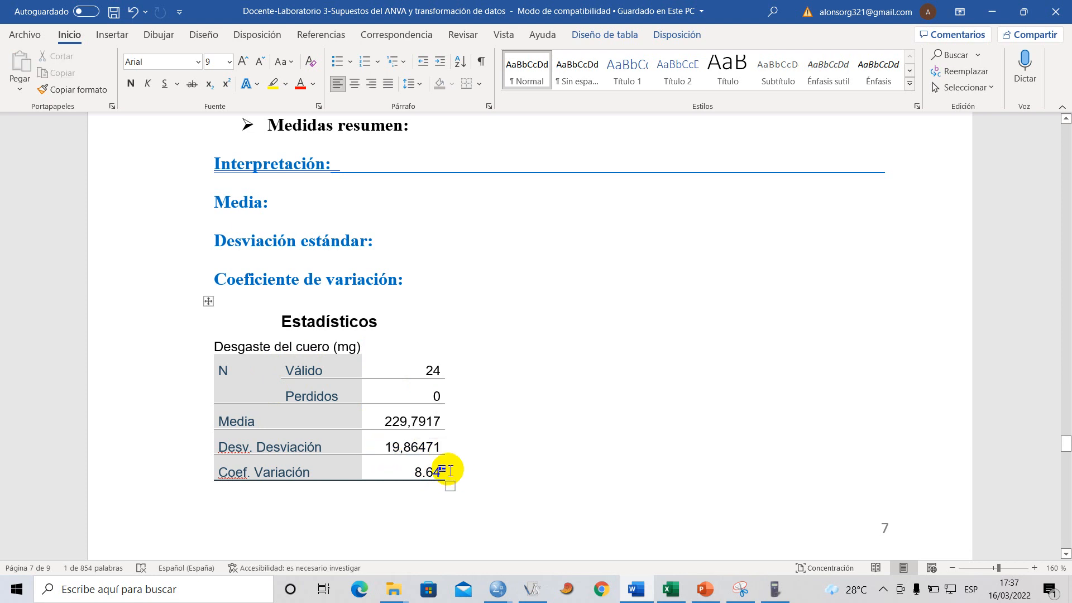
left_click(444, 469)
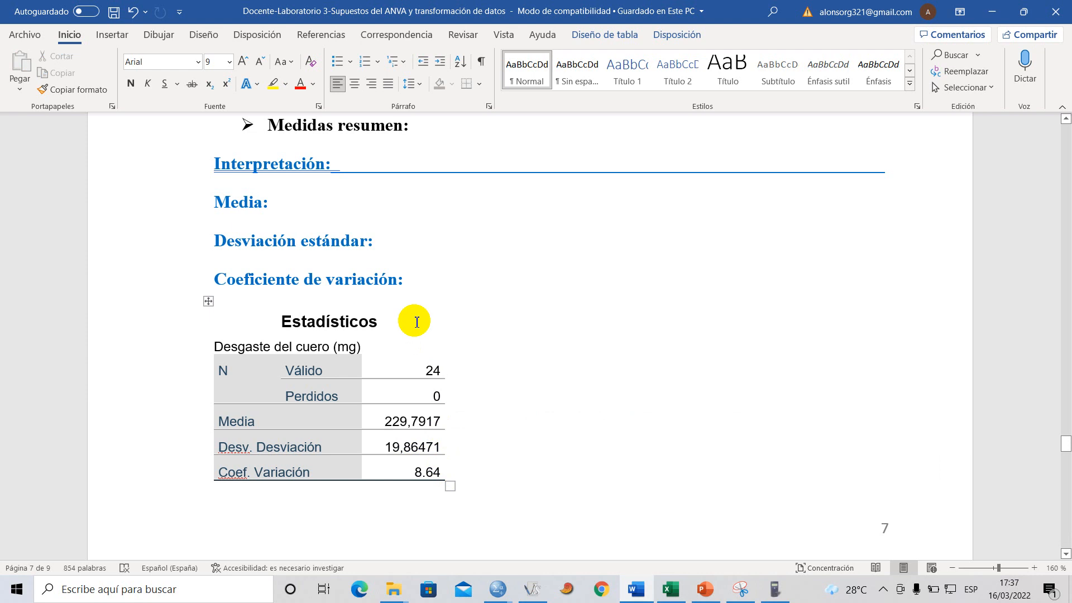
- Add a percent sign to the Coef. Variación value in the Estadísticos table so it reads 8.64%
left_click_drag(425, 472, 444, 473)
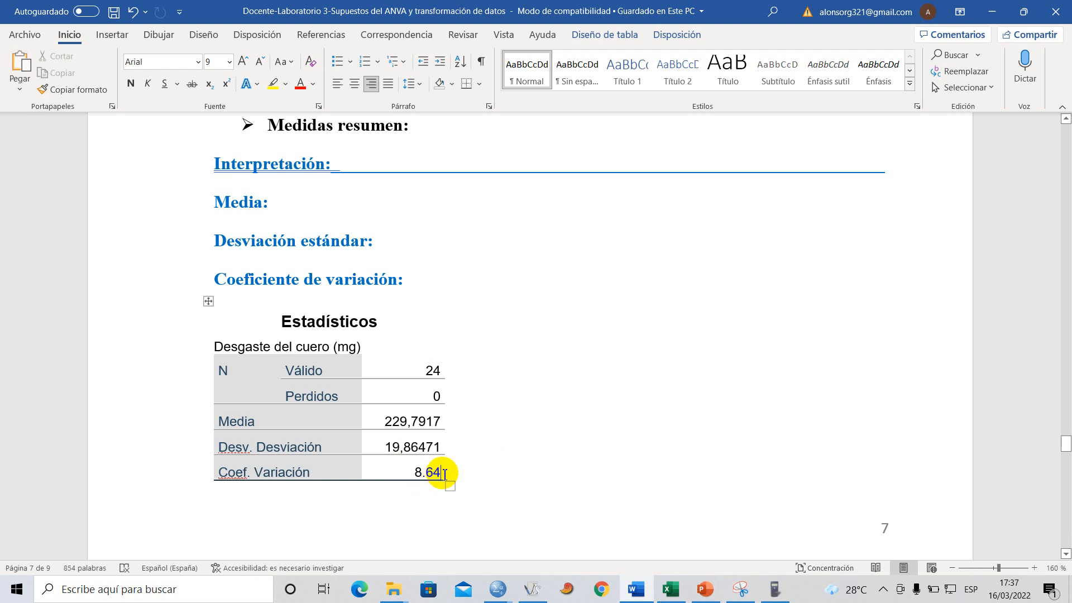
key("ctrl+z")
key("ctrl+z")
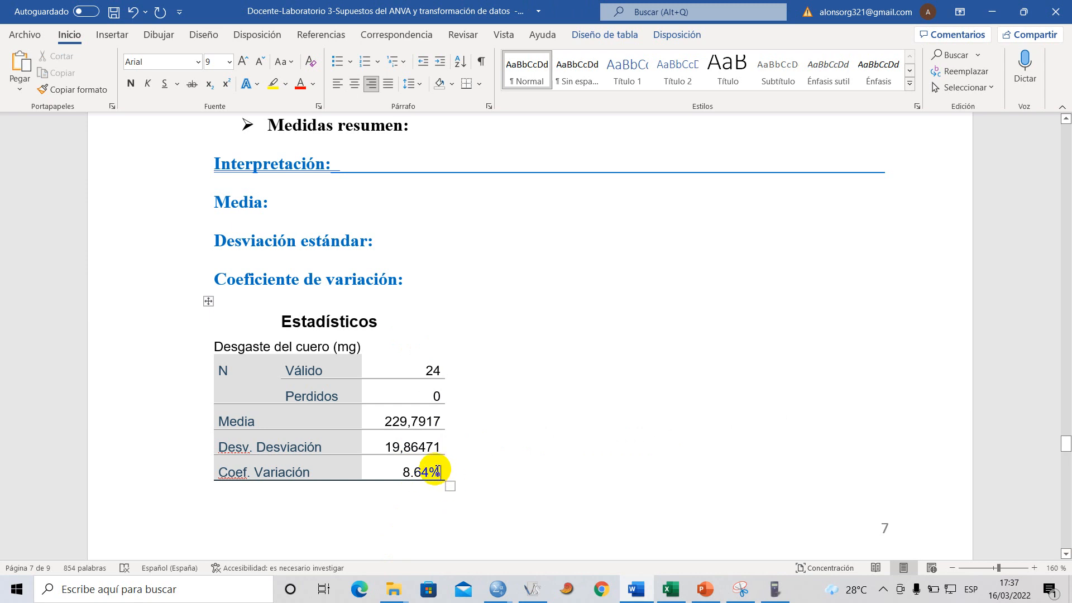
left_click(436, 479)
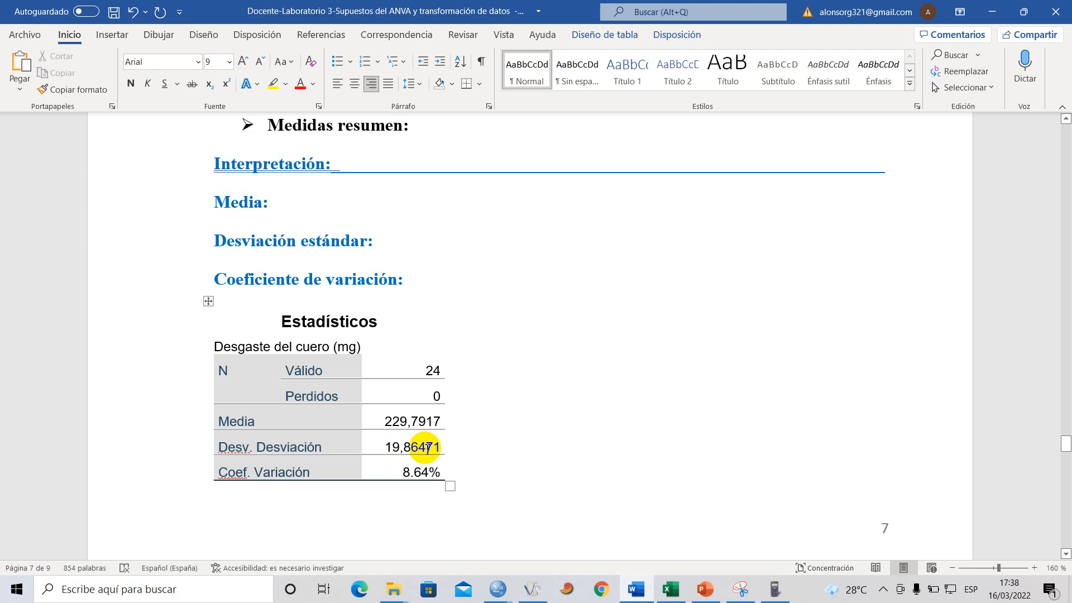
- Review the standard deviation and coefficient of variation values together with the three interpretation labels above the table
double_click(390, 450)
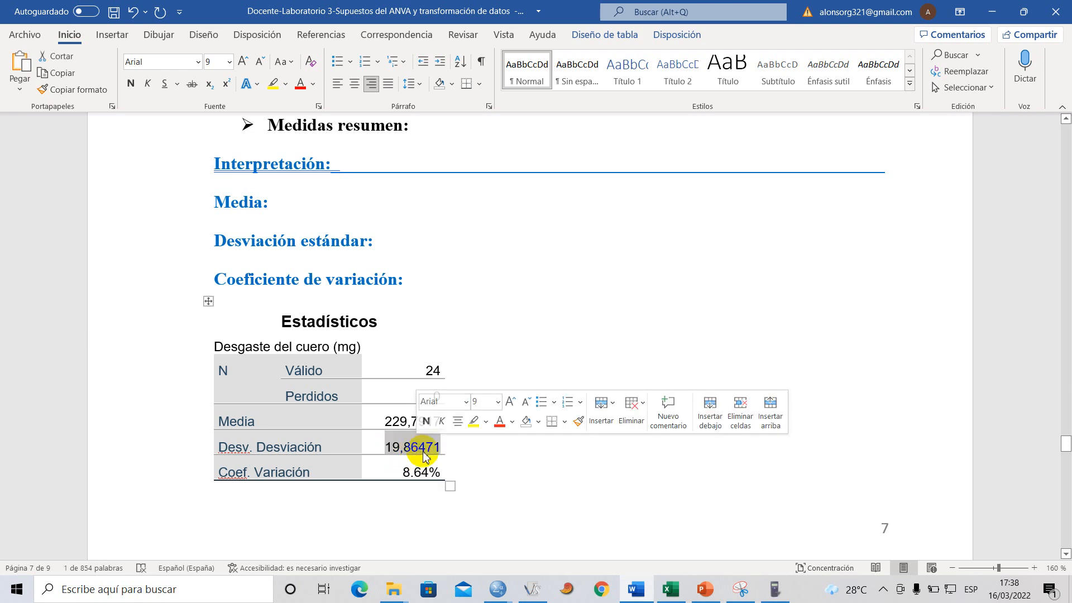
left_click(411, 279)
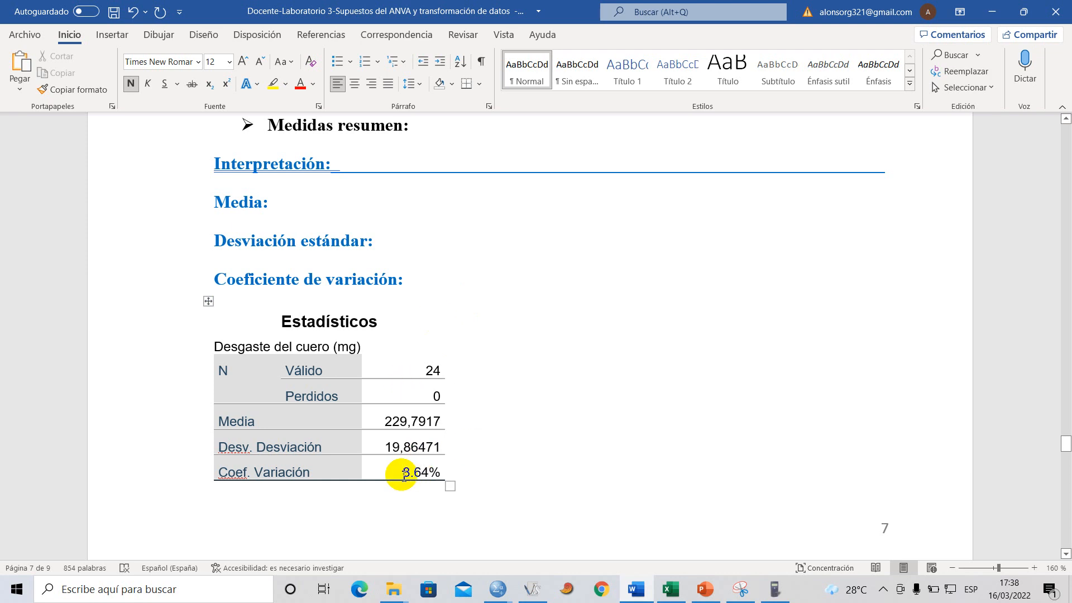
left_click_drag(403, 473, 438, 474)
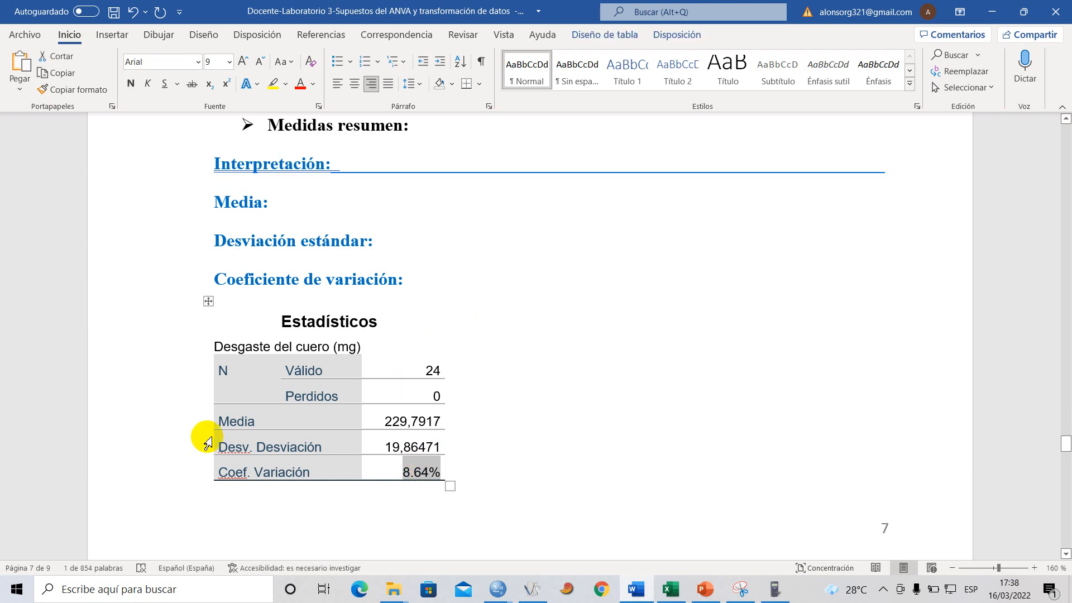
left_click(212, 339)
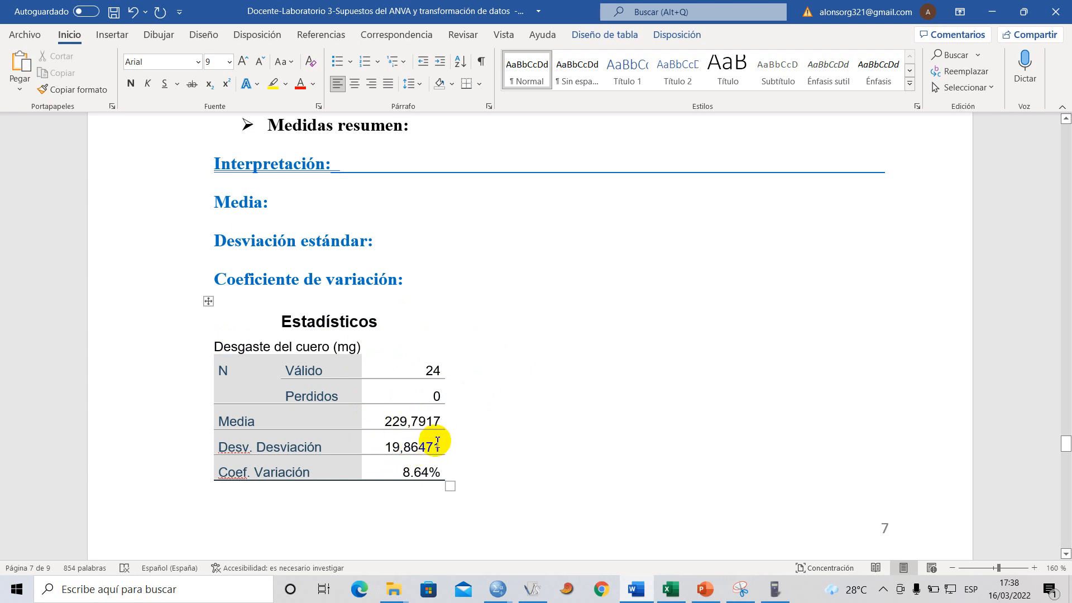
scroll(444, 449, "up", 1)
left_click_drag(222, 257, 424, 334)
left_click(317, 283)
scroll(424, 307, "up", 2)
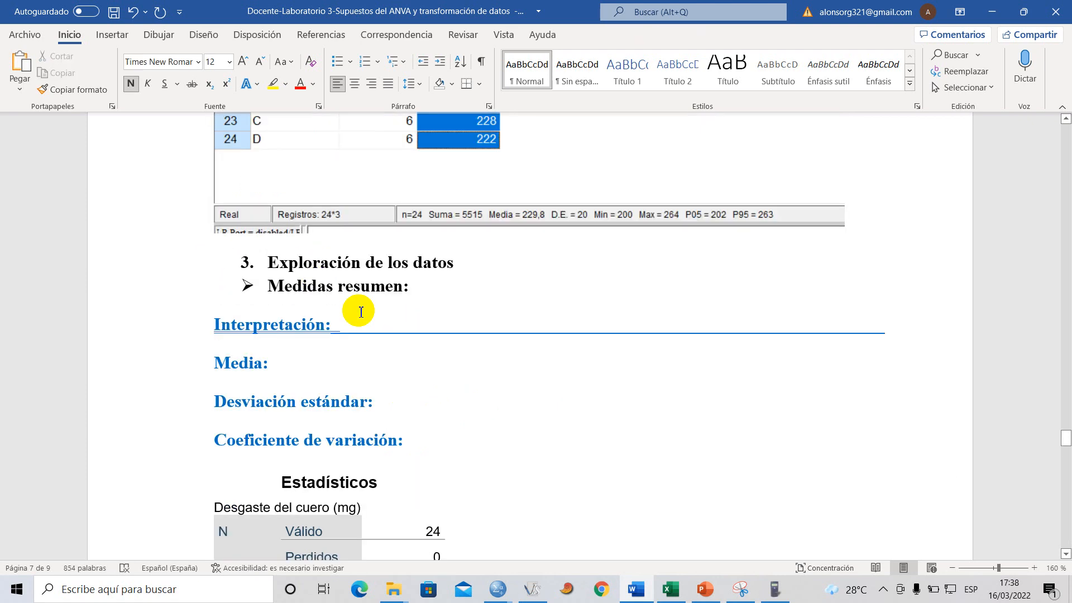
- Delete the extra blank line above the "Histograma con curva normal:" heading on the next page
scroll(313, 341, "down", 5)
scroll(333, 351, "down", 8)
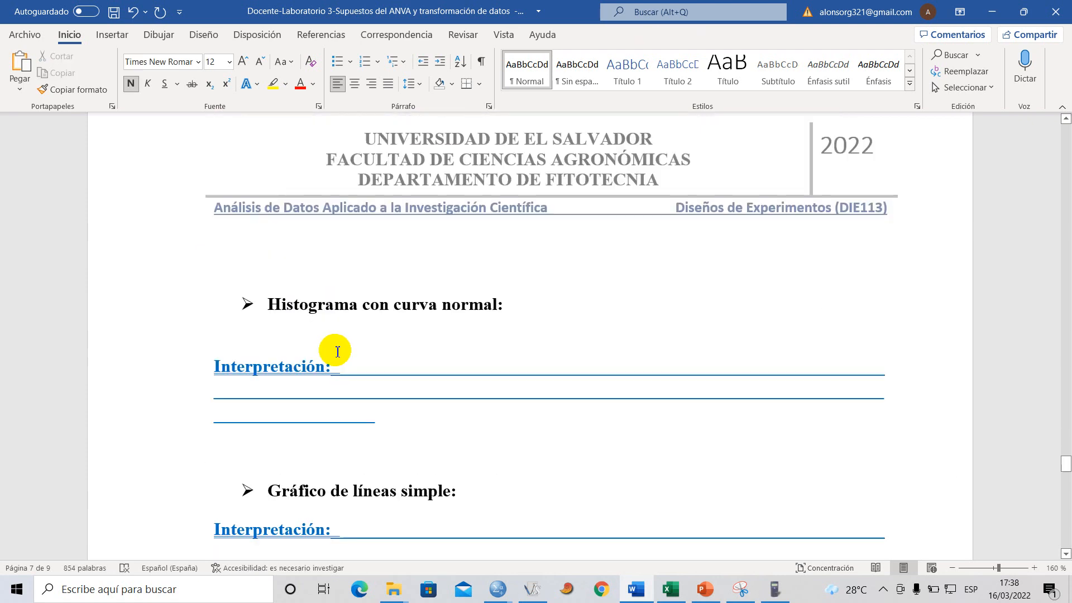
scroll(333, 312, "up", 1)
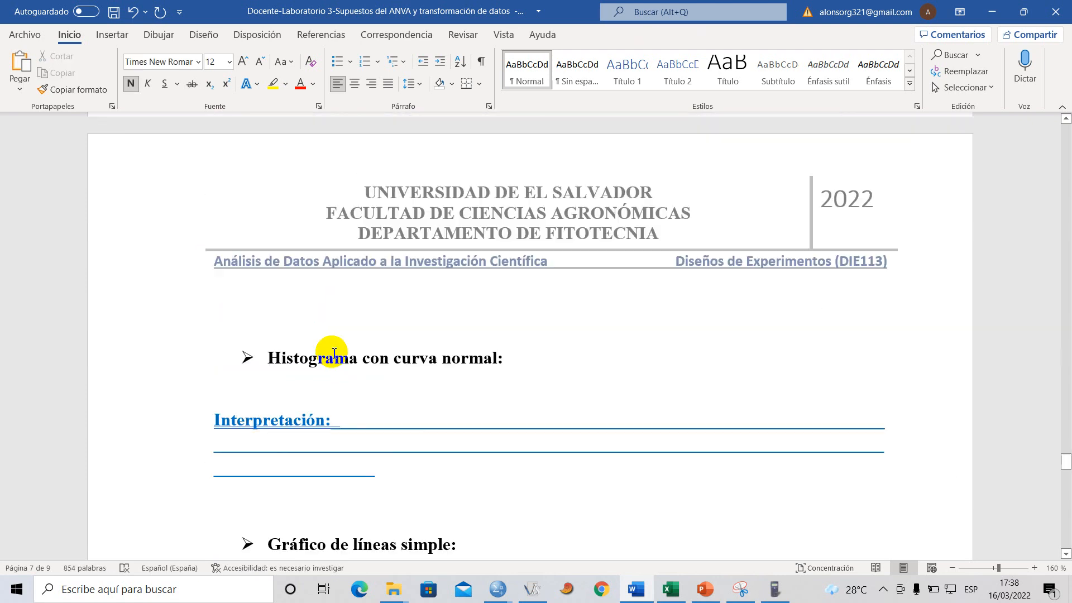
left_click(294, 329)
key("BackSpace")
key("BackSpace")
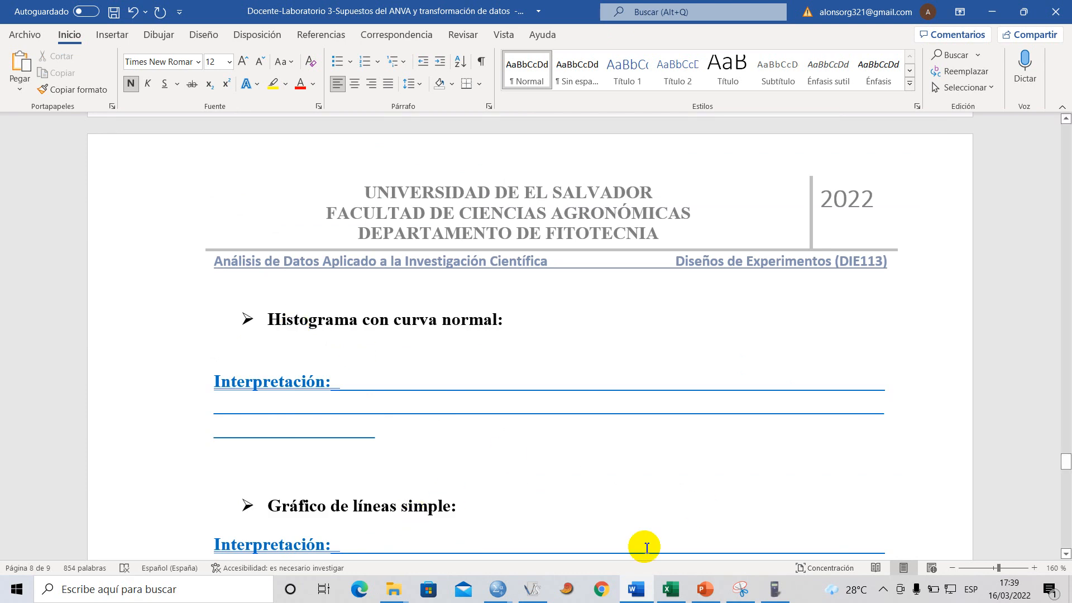
- Switch to the SPSS Statistics output document and copy the leather wear histogram with its normal curve
mouse_move(507, 593)
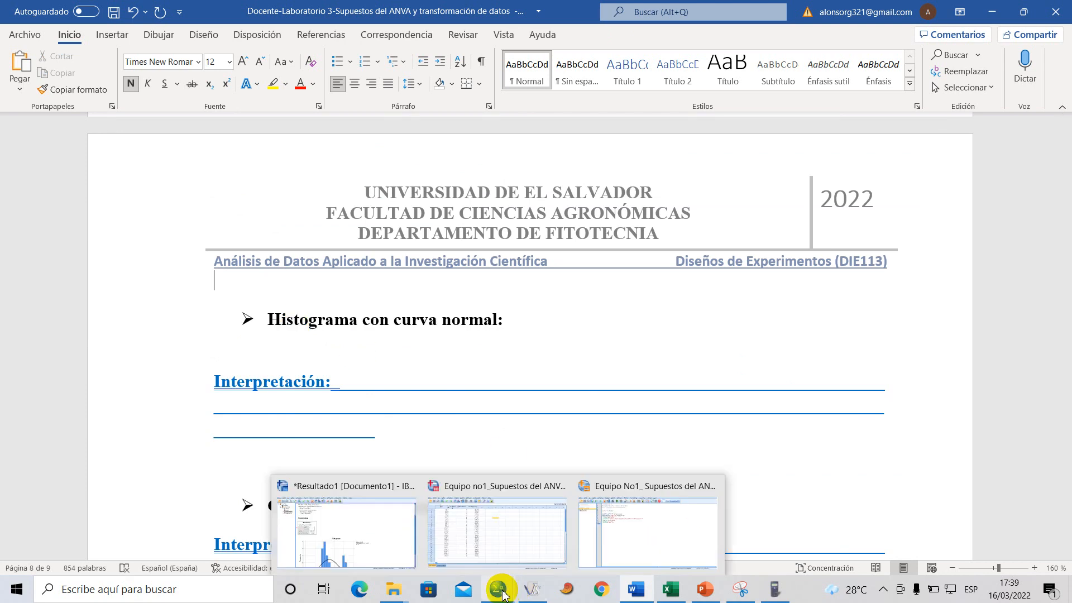
left_click(347, 531)
scroll(317, 427, "down", 3)
left_click(610, 257)
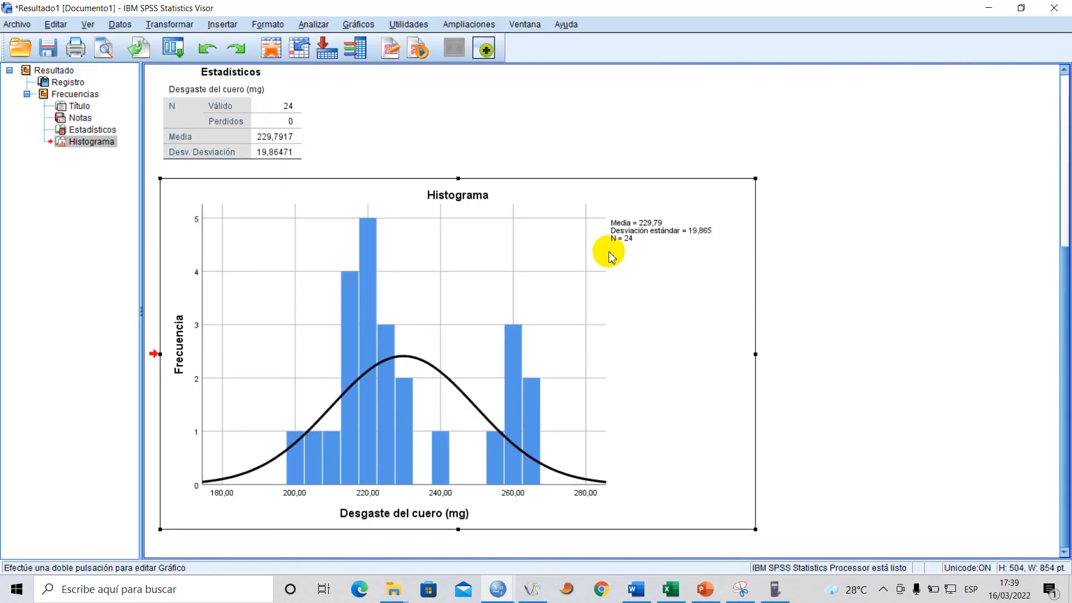
right_click(610, 257)
left_click(639, 282)
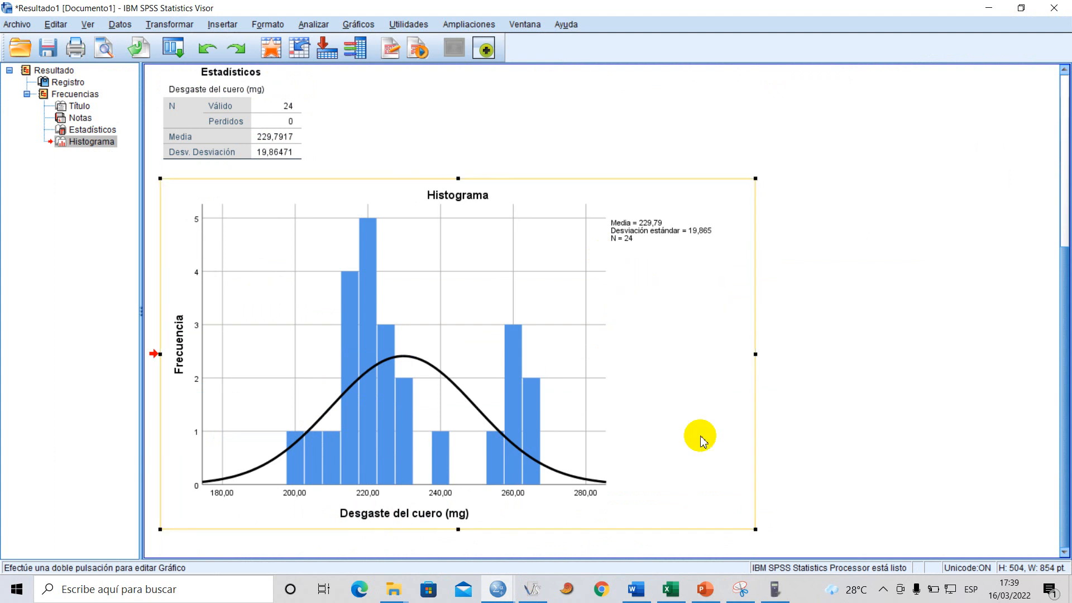
- Return to the Word guide, paste the histogram below the Interpretación lines of "Histograma con curva normal:", and inspect the chart
left_click(634, 589)
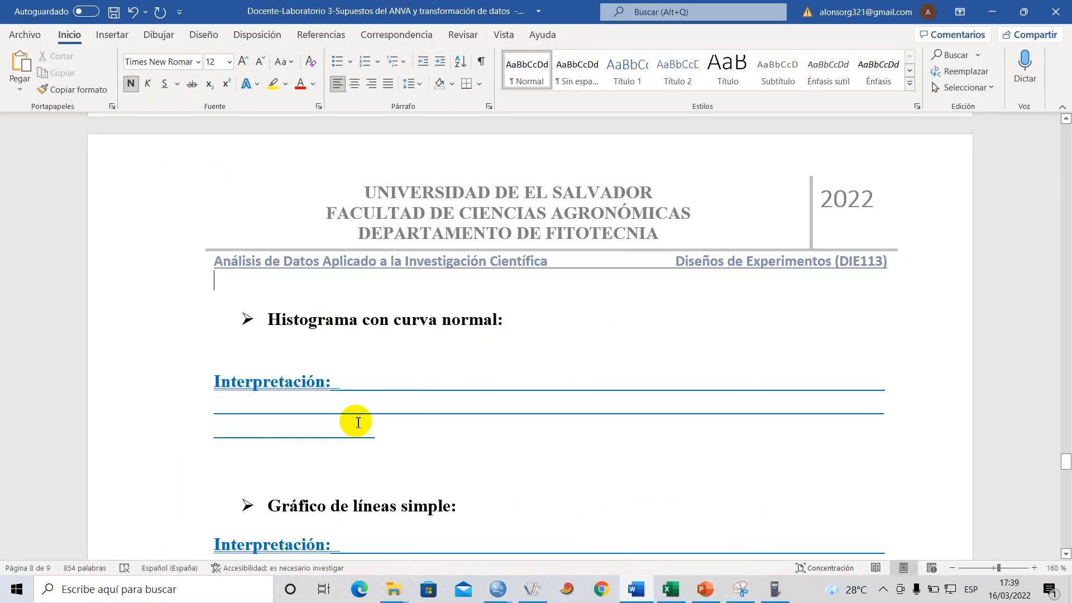
left_click(298, 461)
key("ctrl+v")
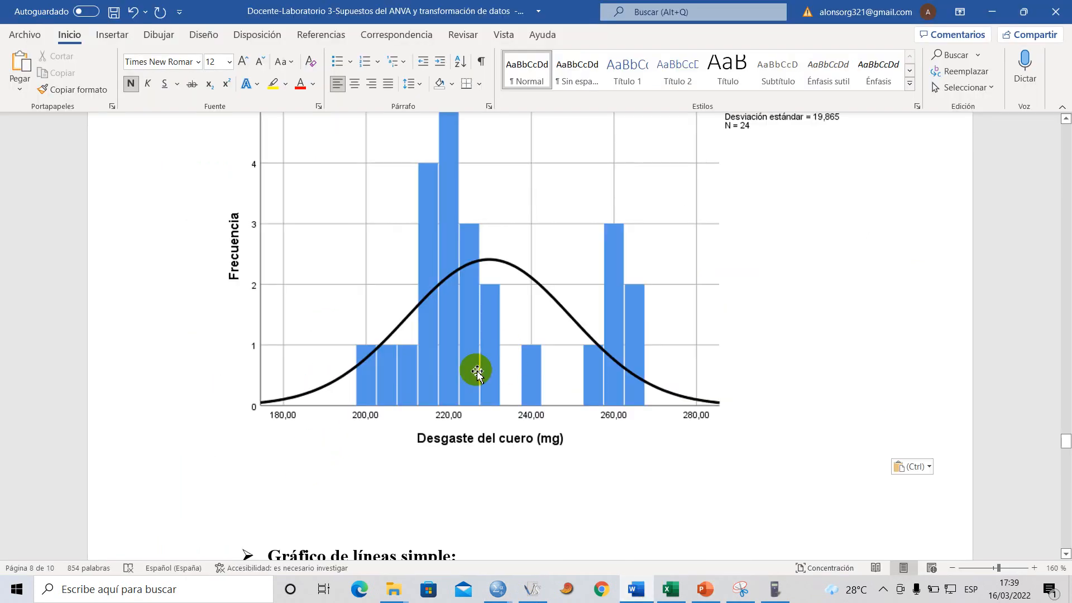
scroll(476, 367, "up", 3)
scroll(478, 367, "down", 2)
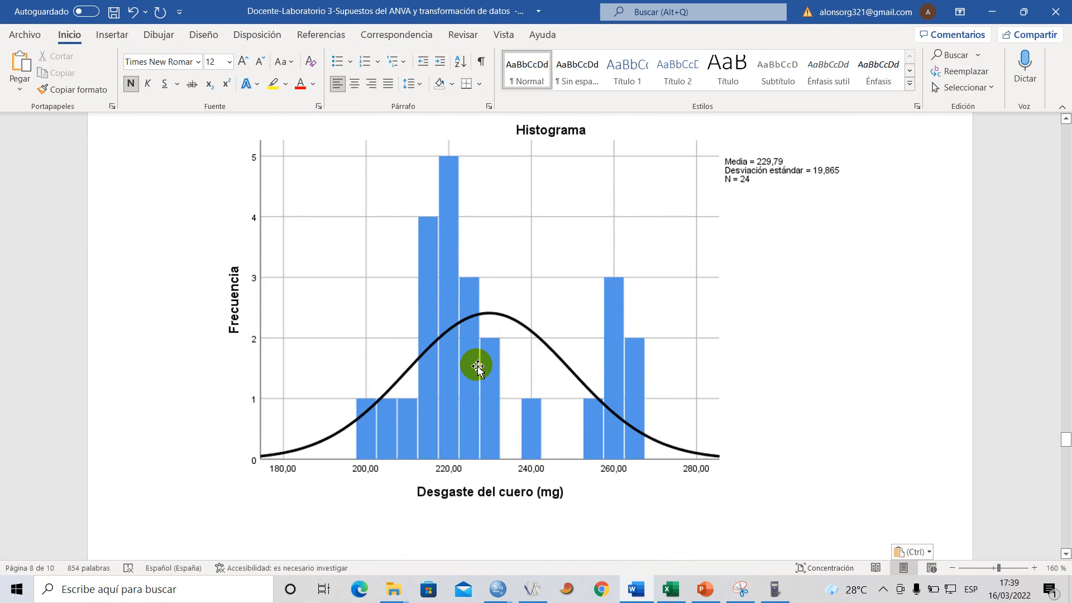
scroll(479, 363, "up", 1)
scroll(478, 363, "down", 1)
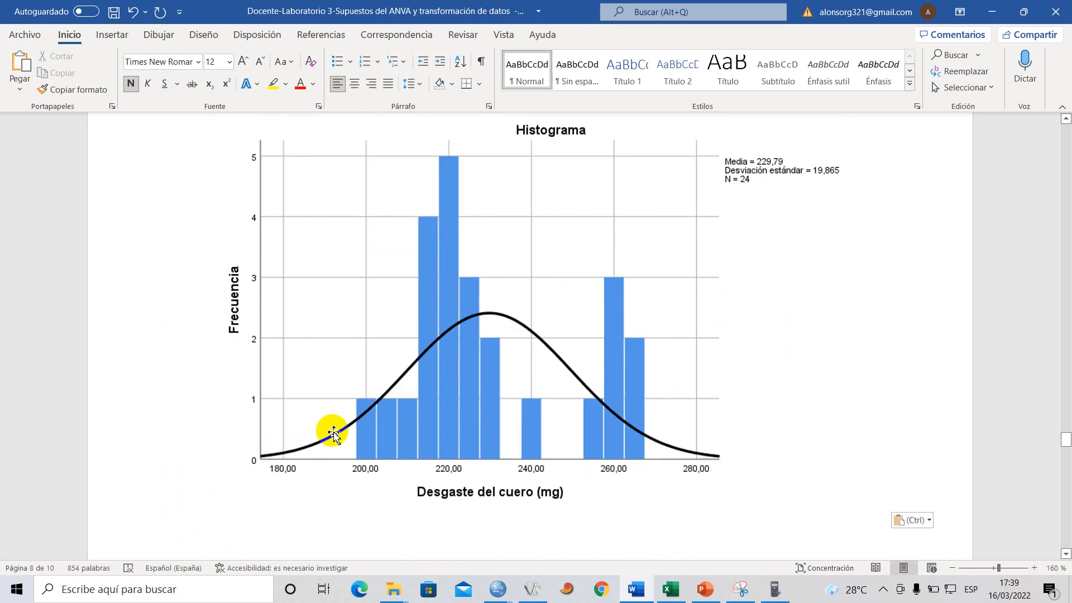
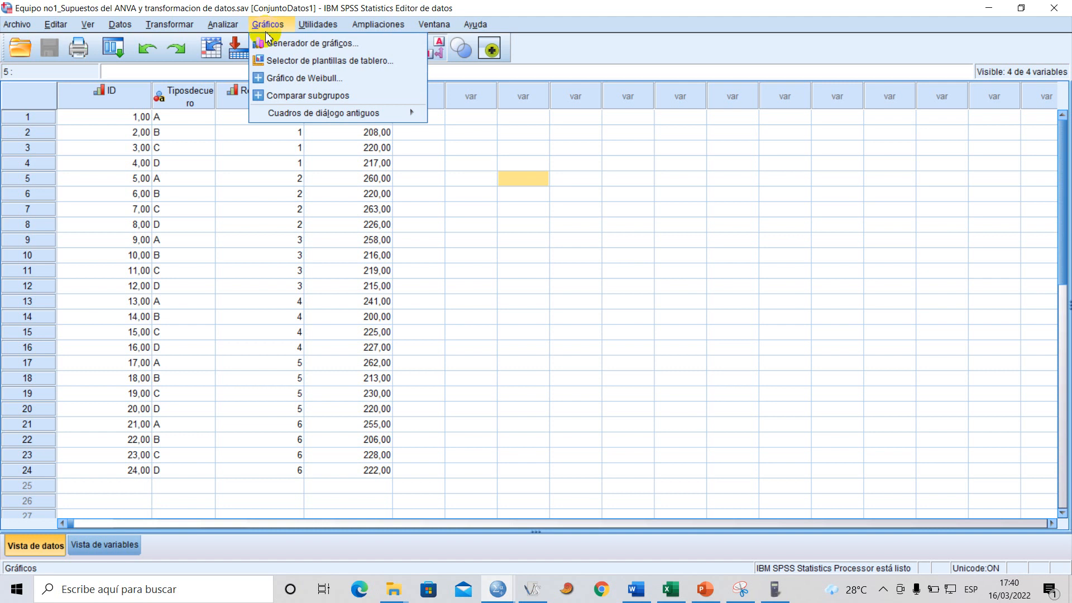
- Open the Chart Builder and choose the simple line chart from the Líneas gallery
mouse_move(341, 112)
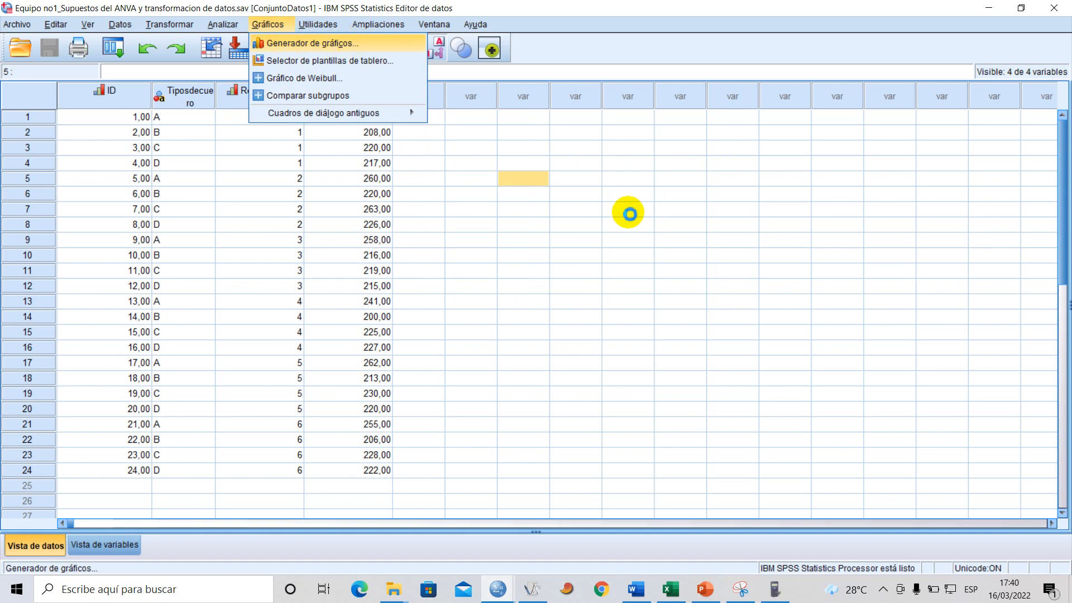
key("Return")
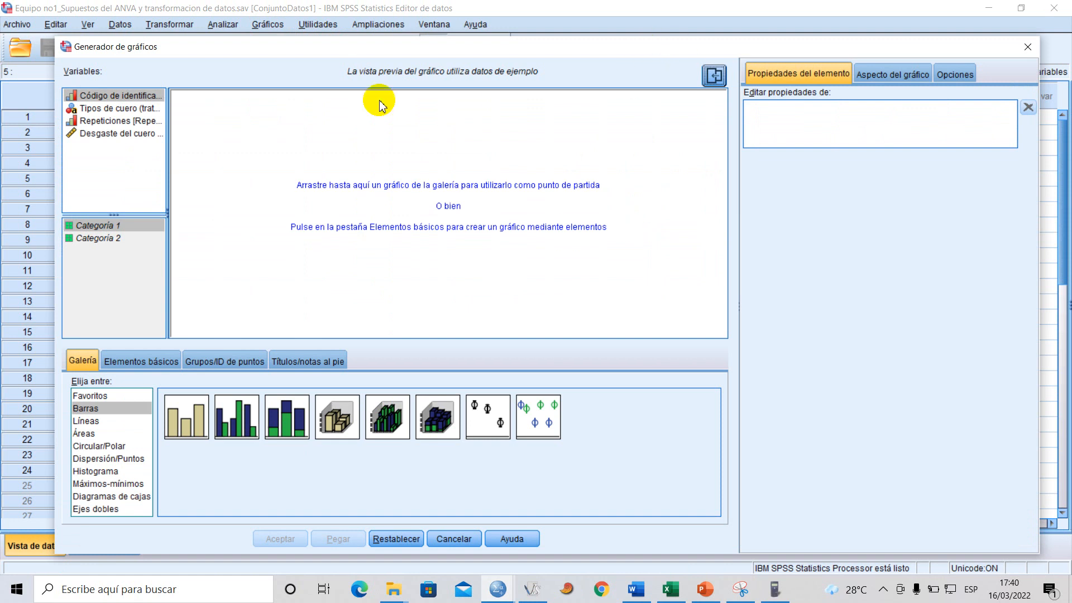
mouse_move(518, 45)
left_mouse_down()
mouse_move(516, 36)
mouse_move(521, 47)
left_mouse_up()
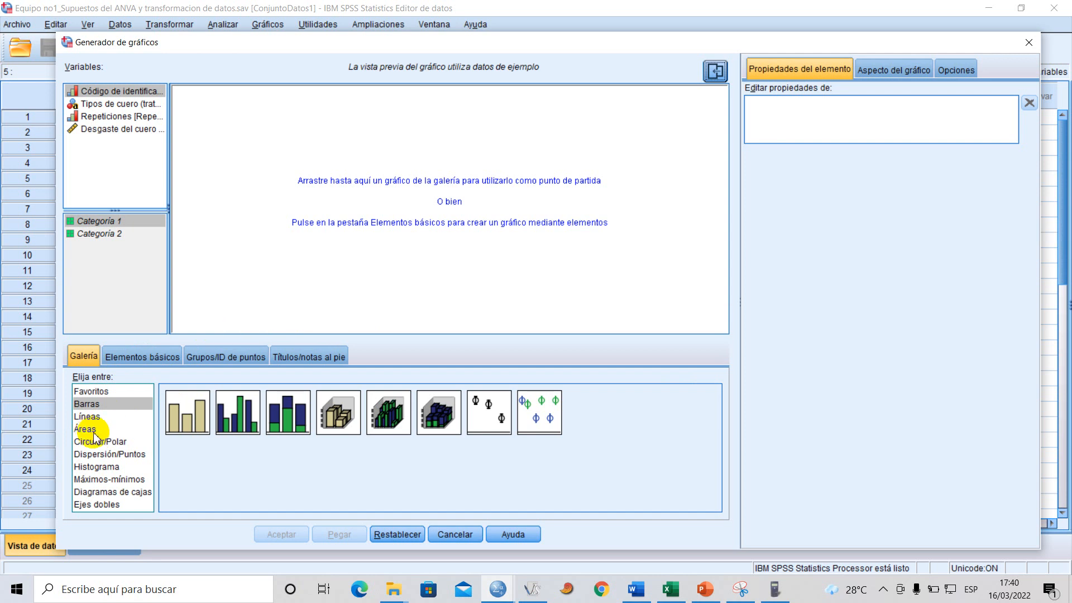
left_click(86, 417)
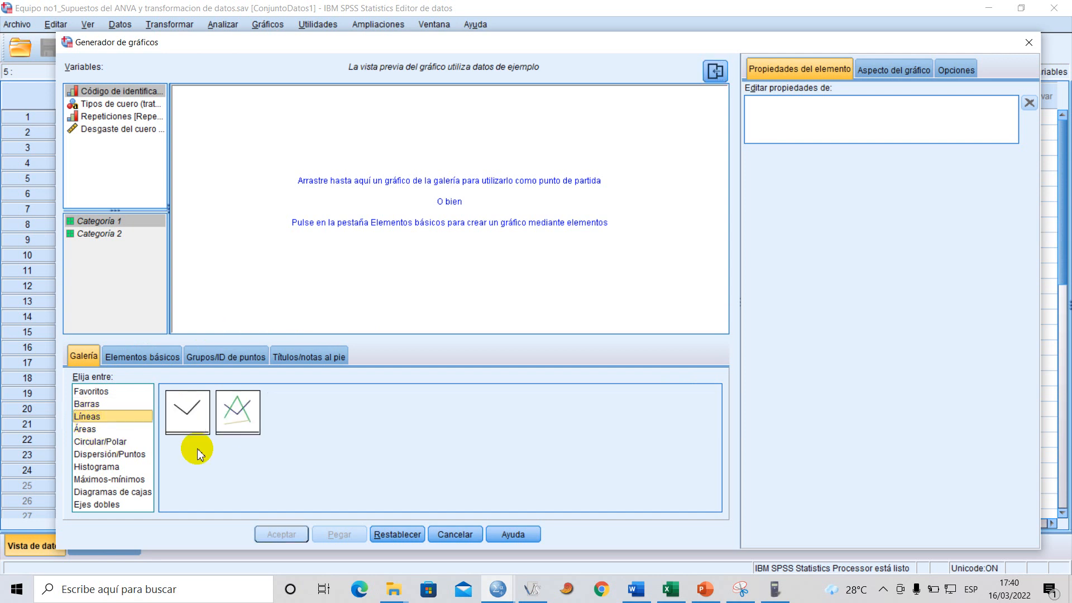
left_click(191, 418)
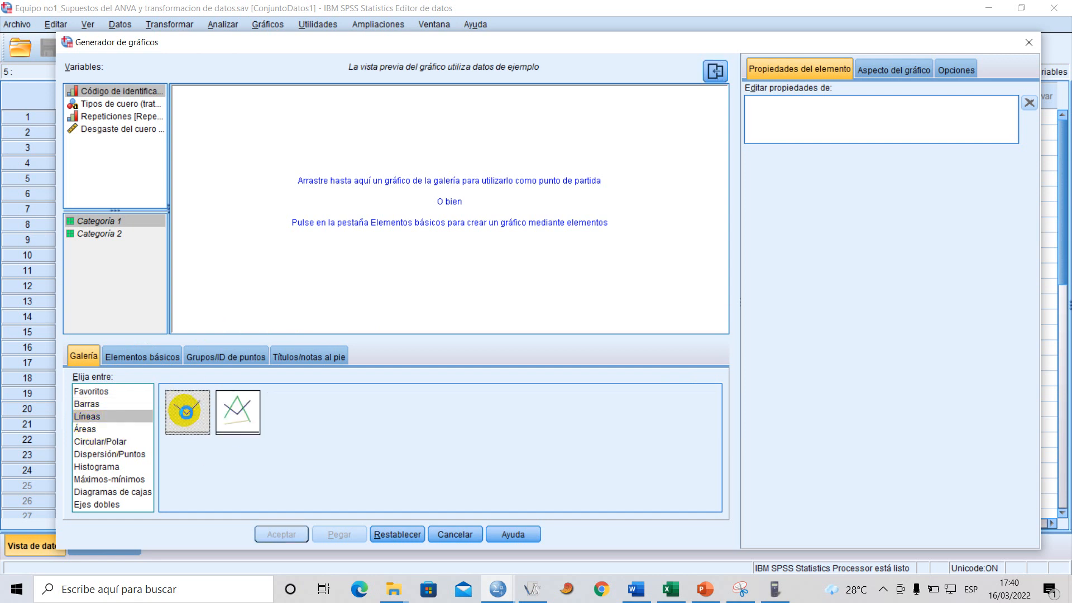
left_click(186, 413)
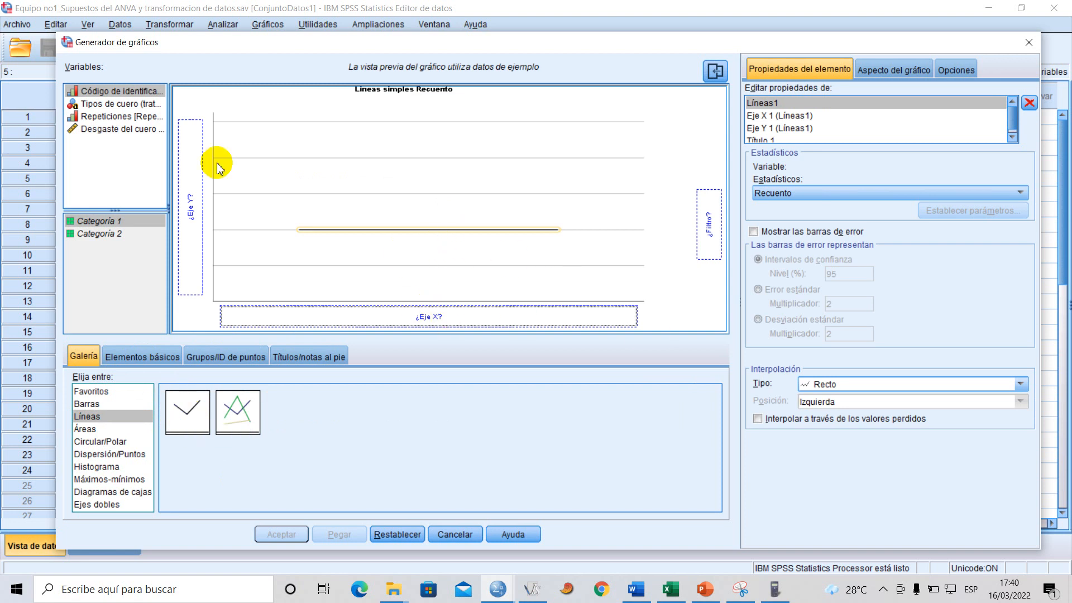
- Assign Tipos de cuero (tratamientos) to the X axis and Desgaste del cuero (mg) to the Y axis, and paste the chart's syntax
left_click(116, 105)
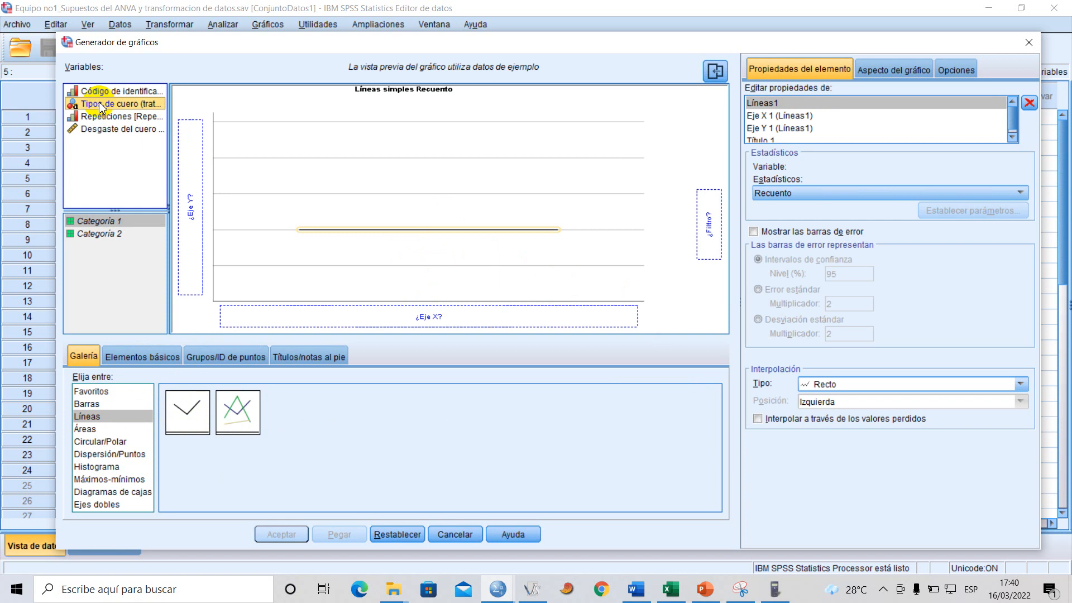
left_click_drag(100, 108, 400, 311)
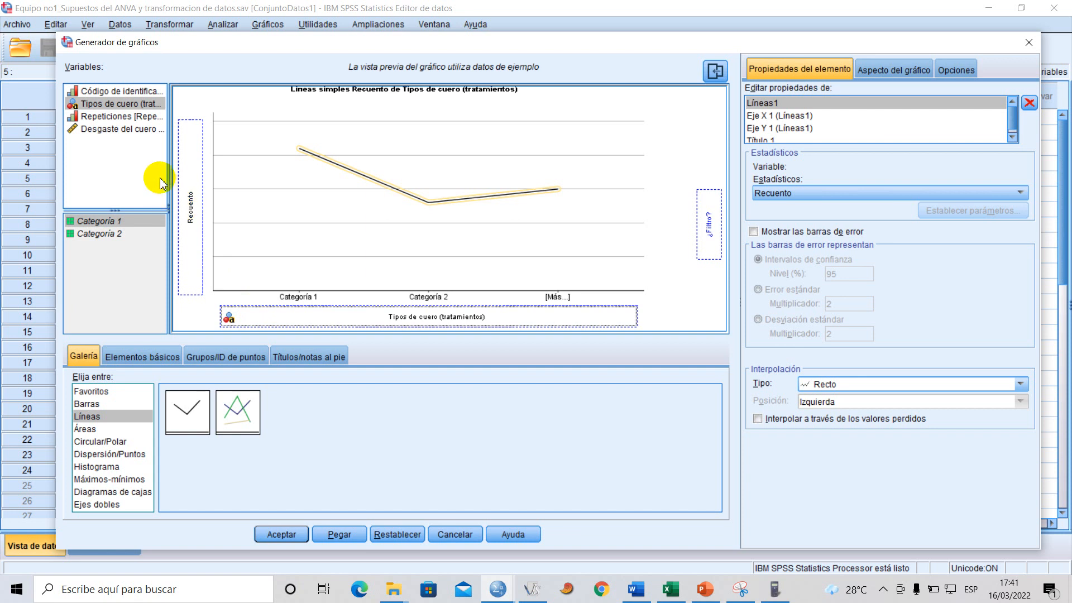
left_click(104, 132)
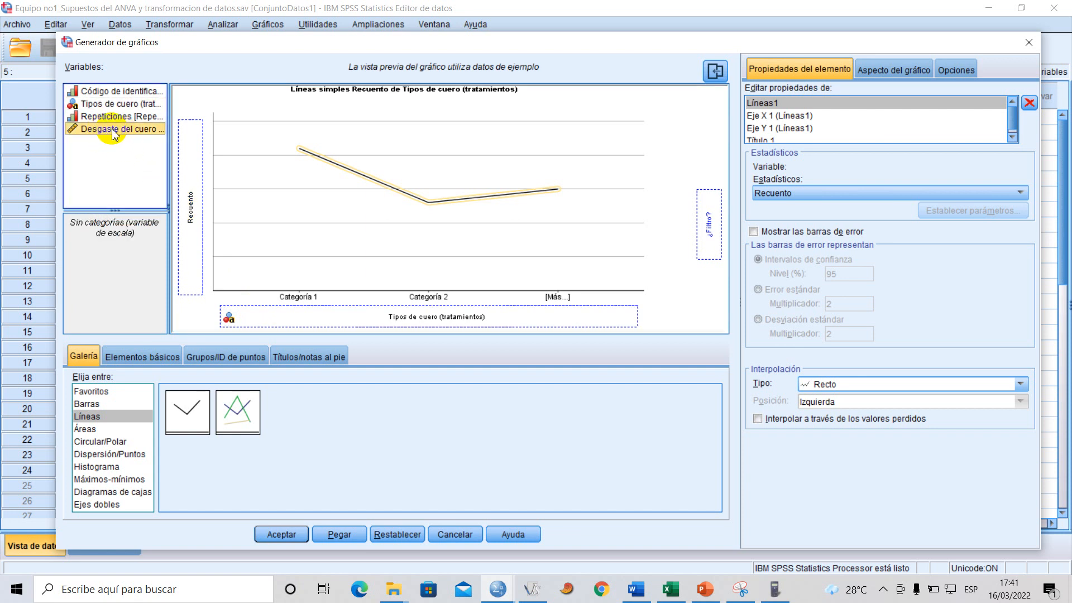
left_click_drag(100, 133, 233, 299)
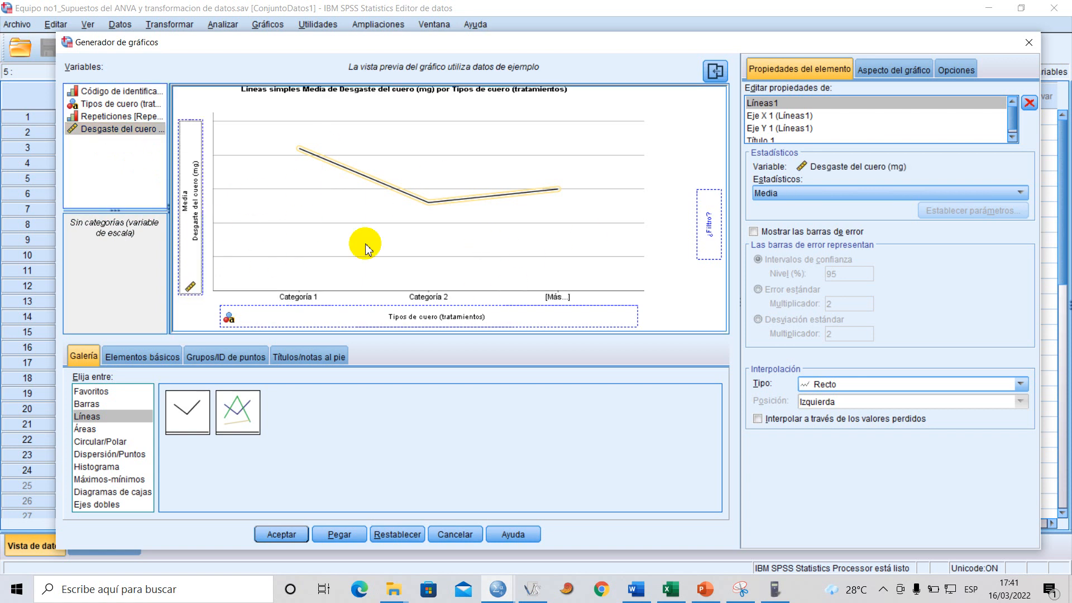
left_click(352, 533)
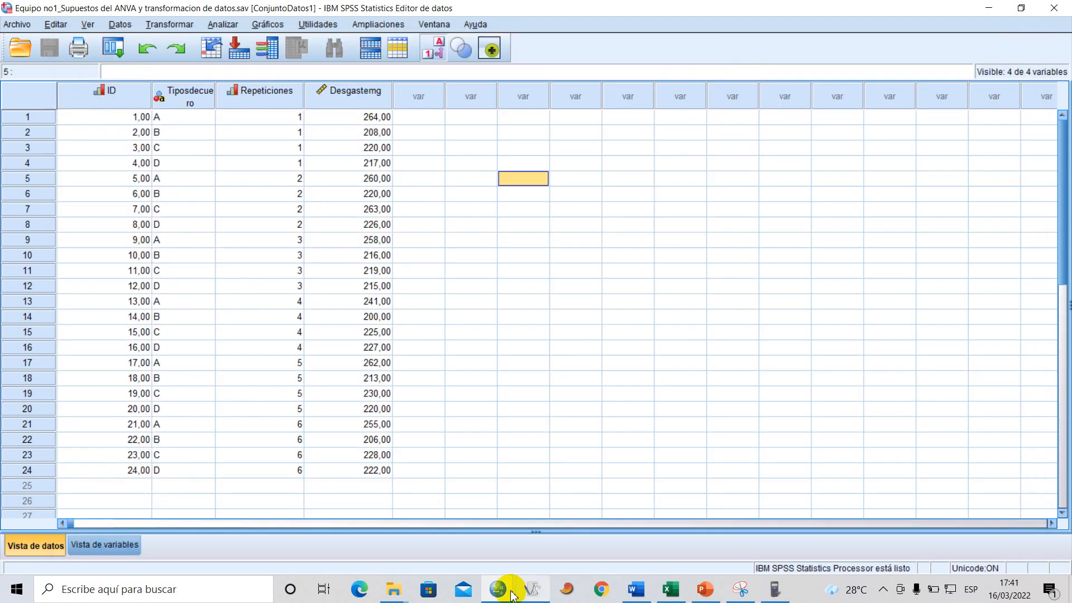
- In the syntax editor, delete the "*Gráfico de líneas simple" comment and the extra blank line above the chart commands
left_click(499, 591)
left_click(675, 513)
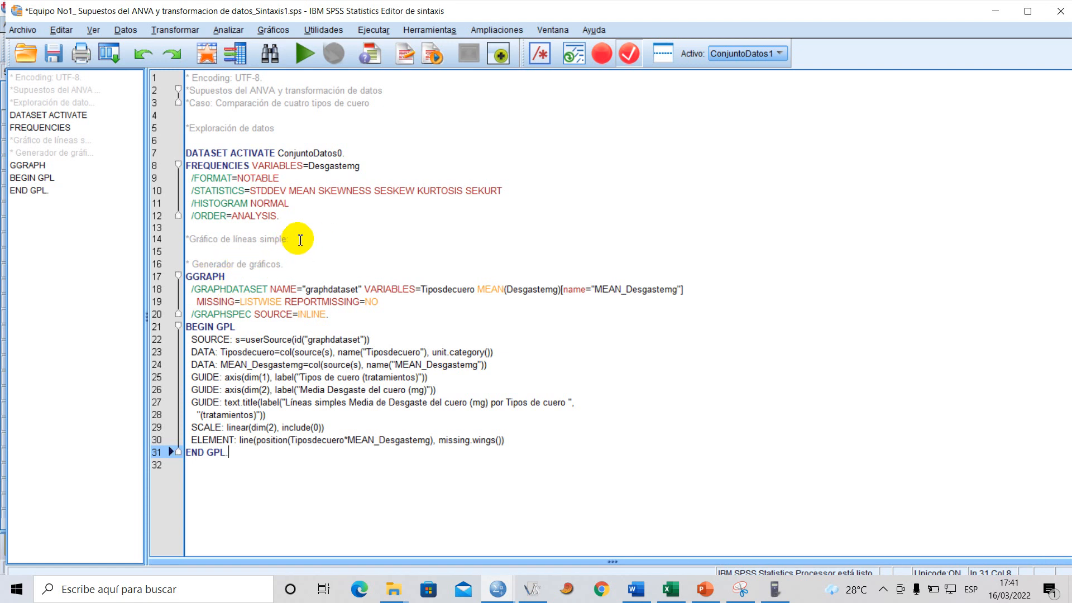
left_click_drag(301, 240, 200, 239)
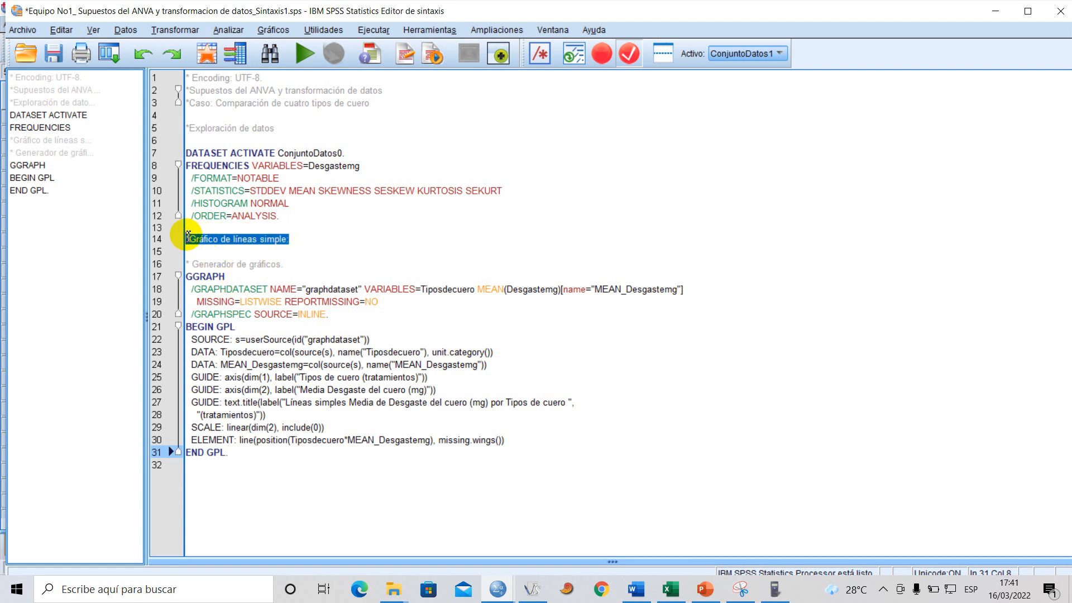
key("Delete")
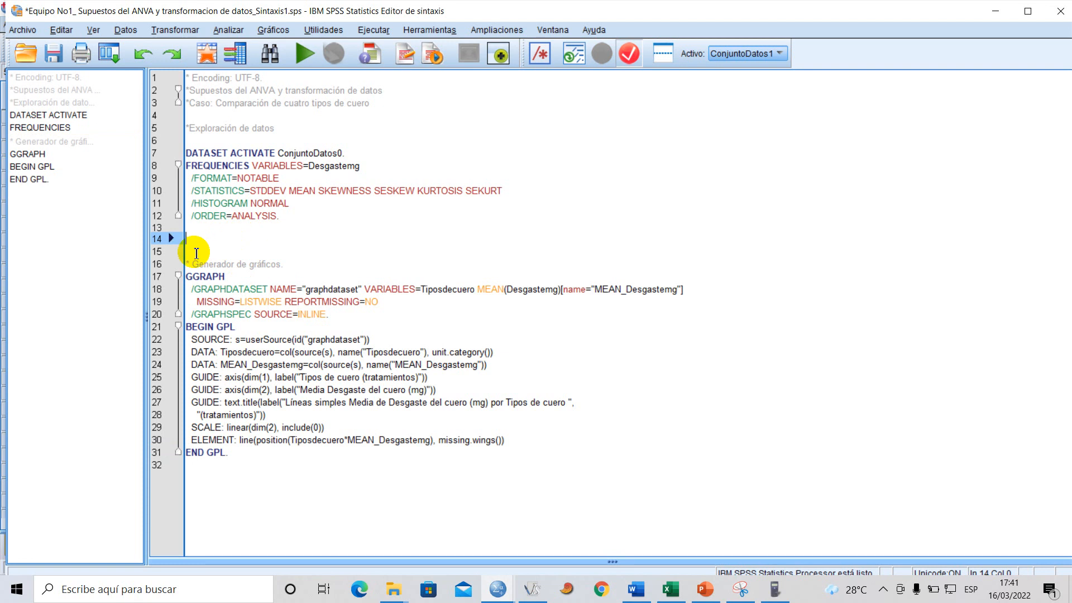
key("BackSpace")
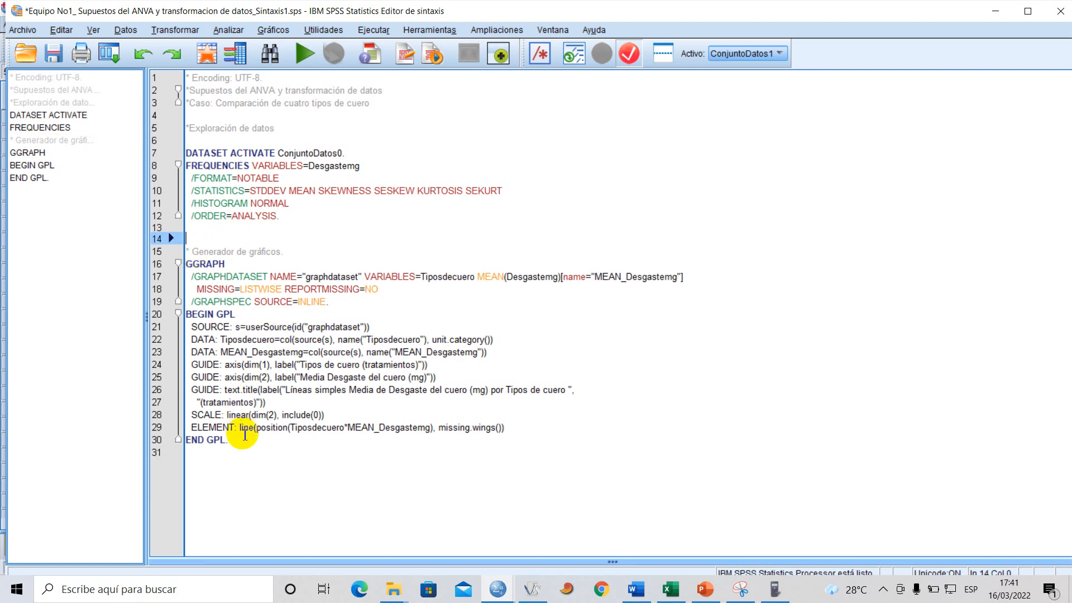
- Run only the syntax block from GGRAPH through END GPL to generate the line chart
key("ctrl+End")
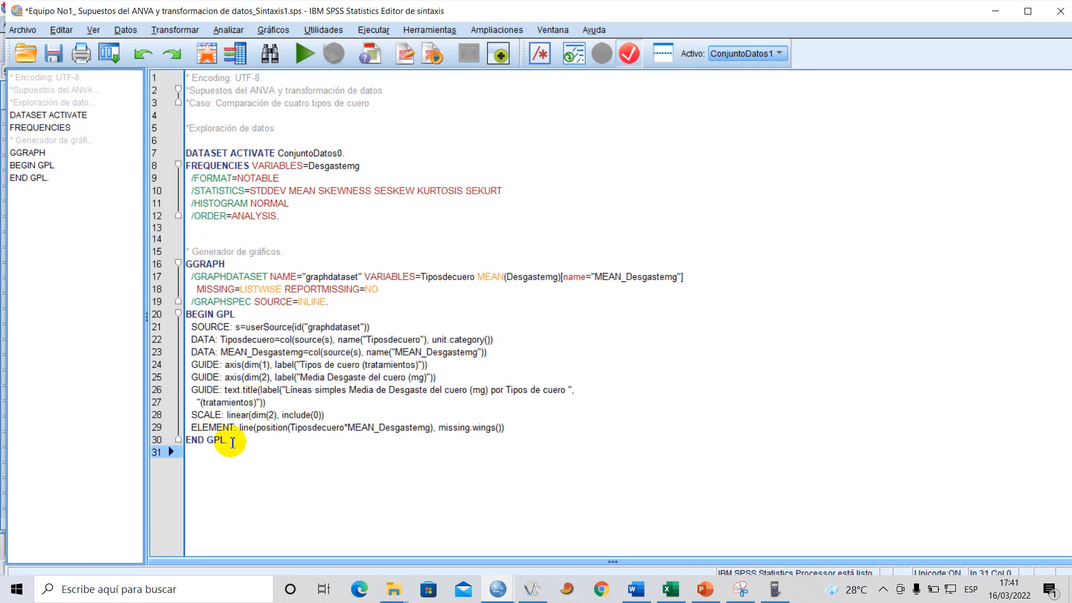
left_click_drag(224, 451, 191, 272)
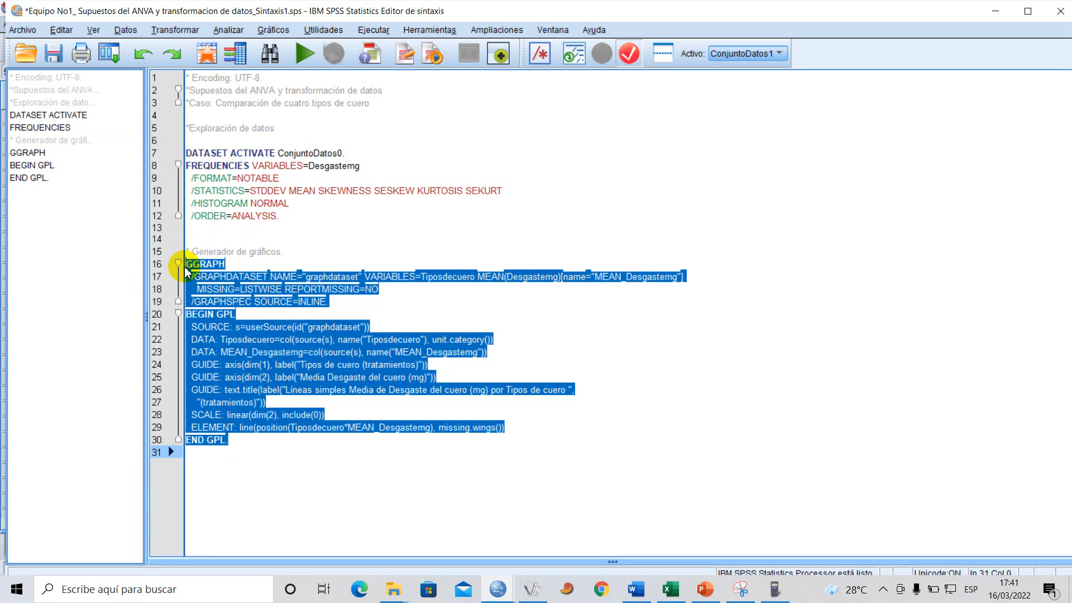
left_click(296, 56)
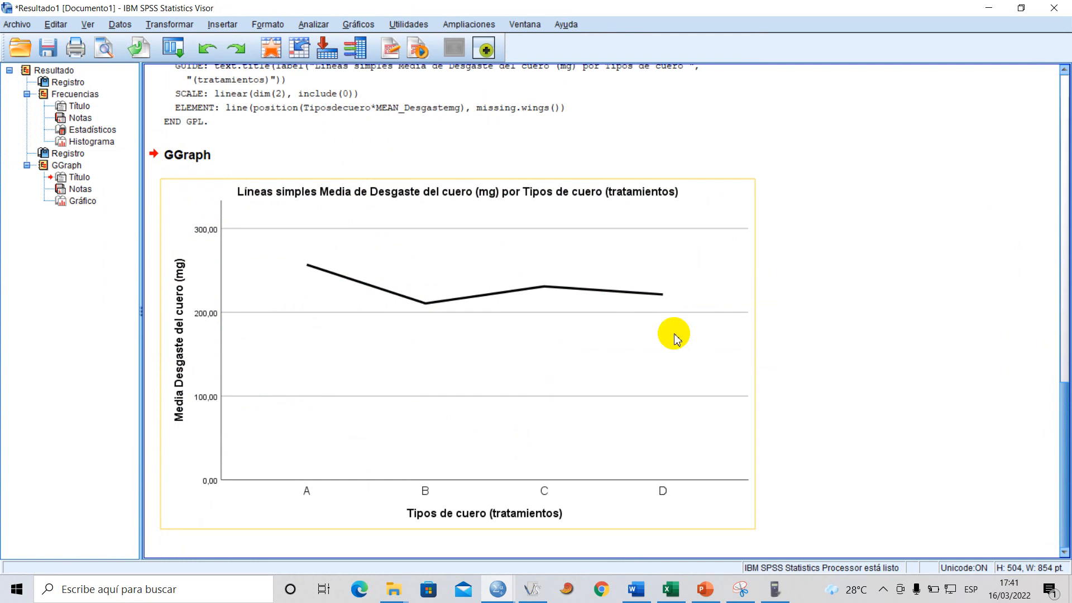
- Open the leather wear line chart in the chart editor and delete its title text
left_click(567, 249)
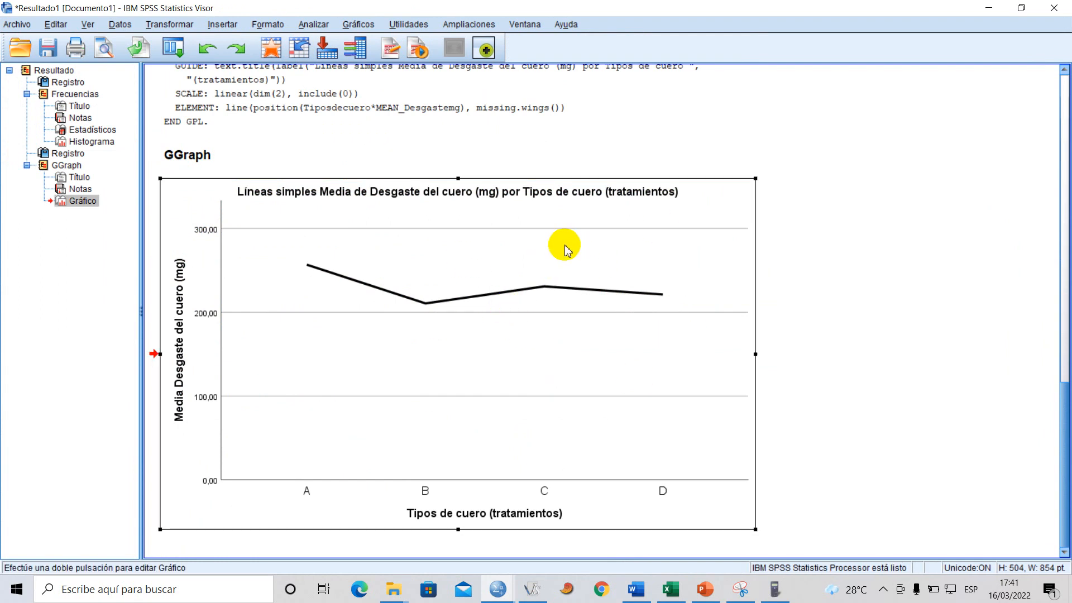
double_click(580, 267)
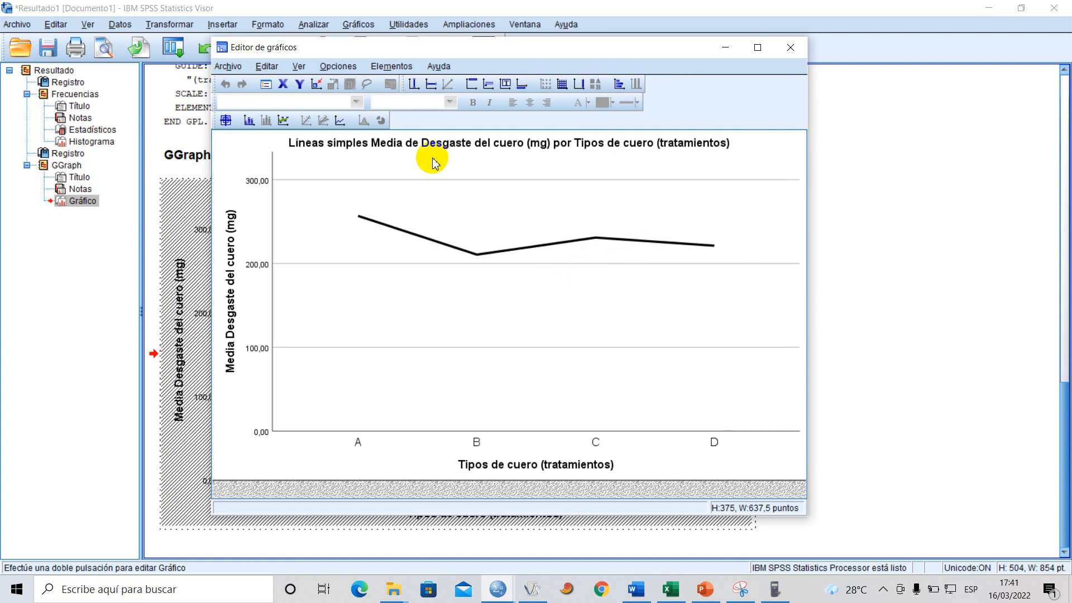
left_click_drag(587, 44, 594, 65)
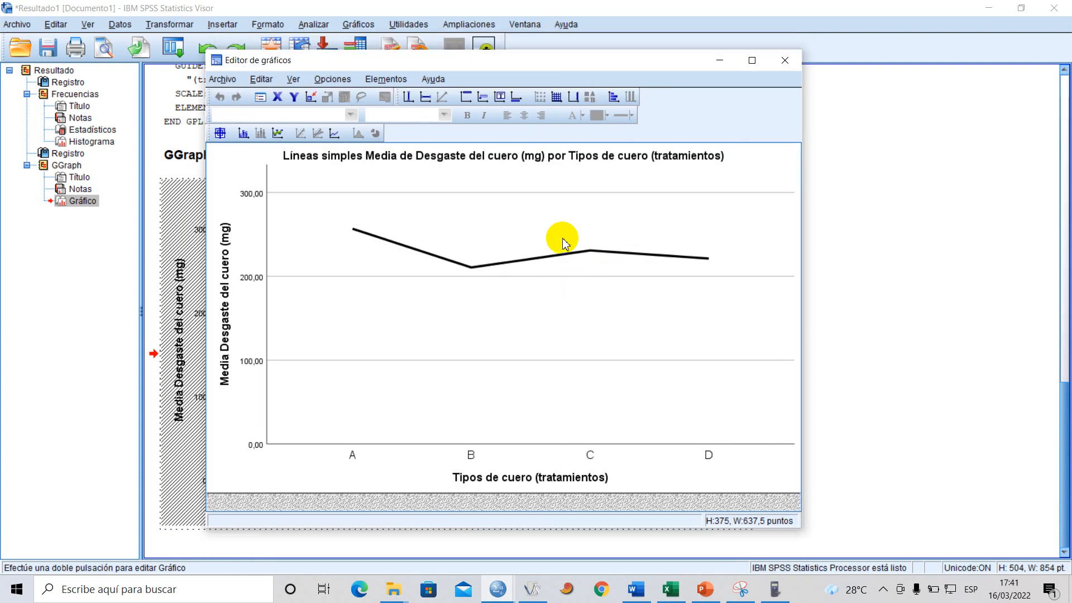
left_click(448, 163)
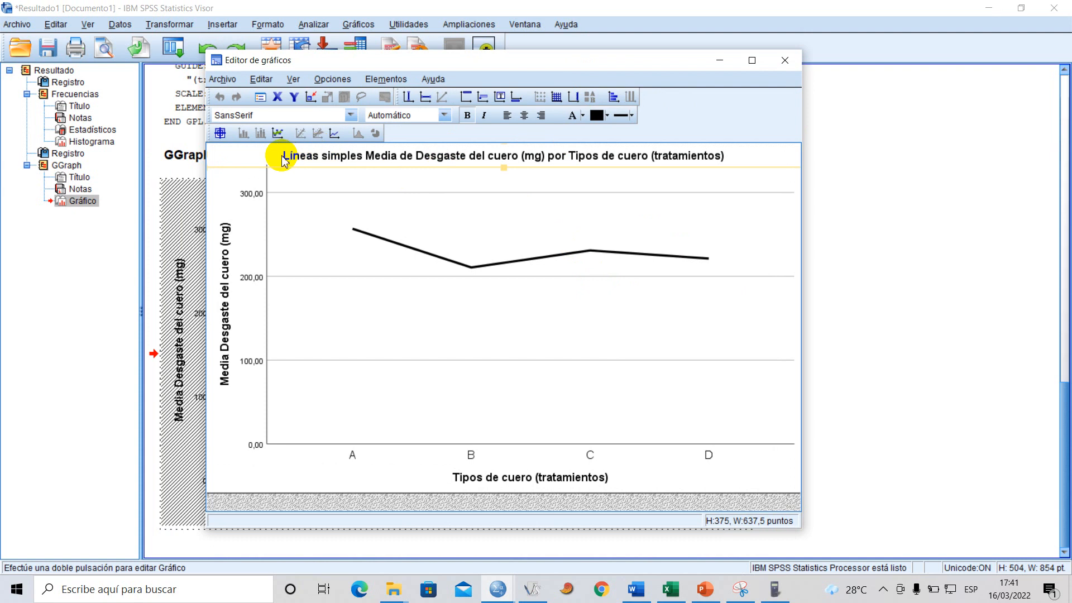
double_click(723, 154)
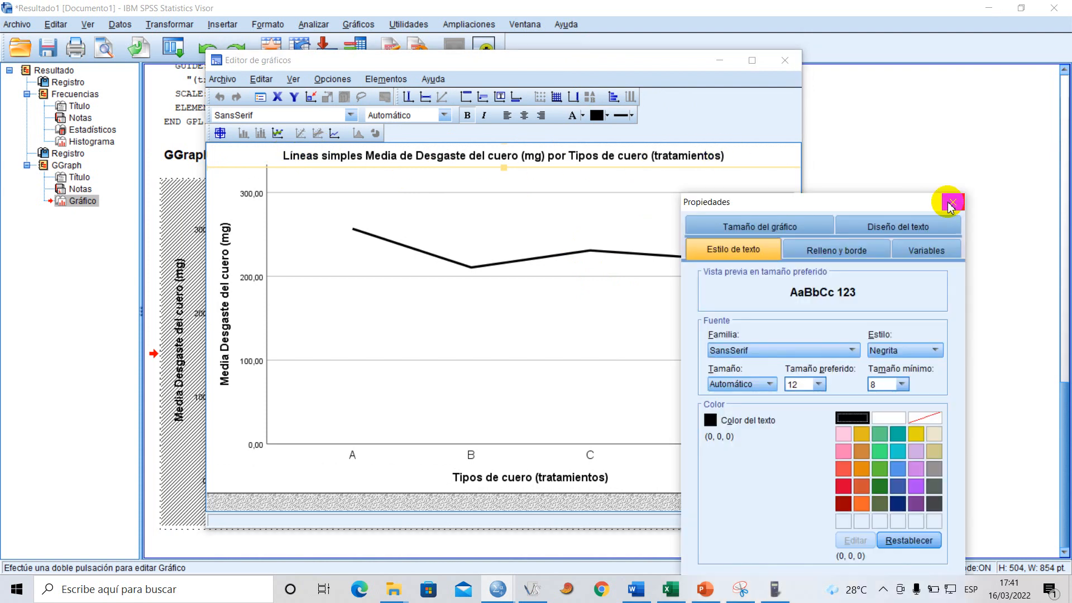
left_click(955, 217)
left_click_drag(708, 156, 727, 156)
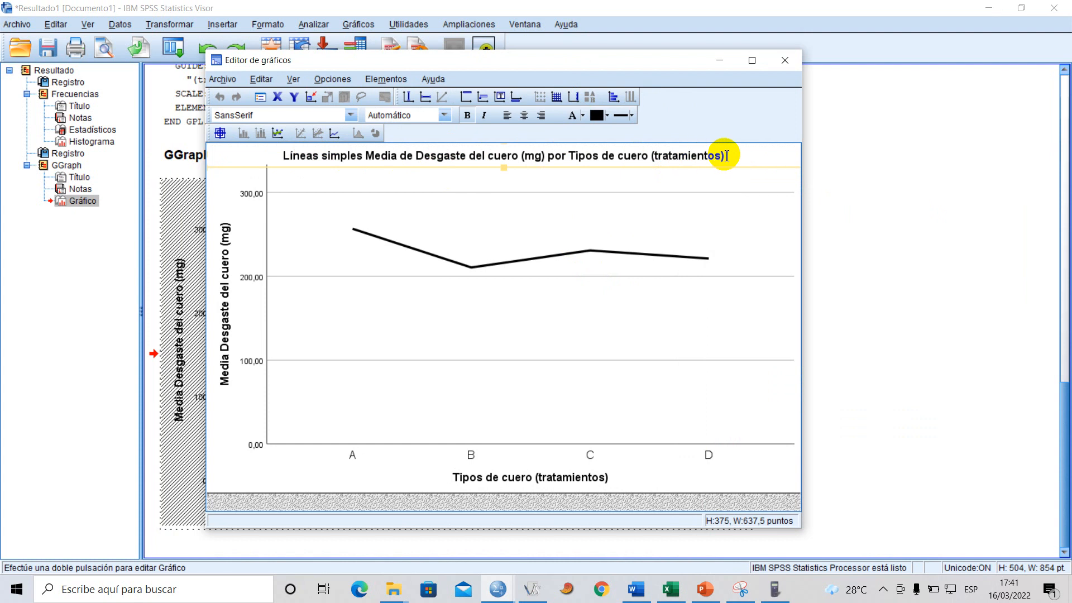
left_click(727, 156)
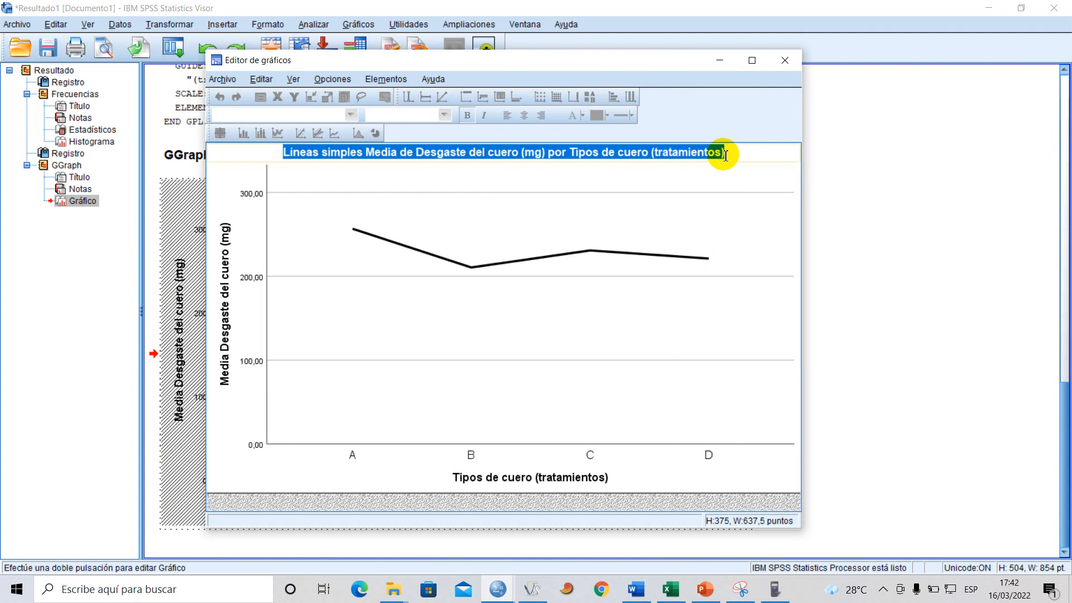
key("Delete")
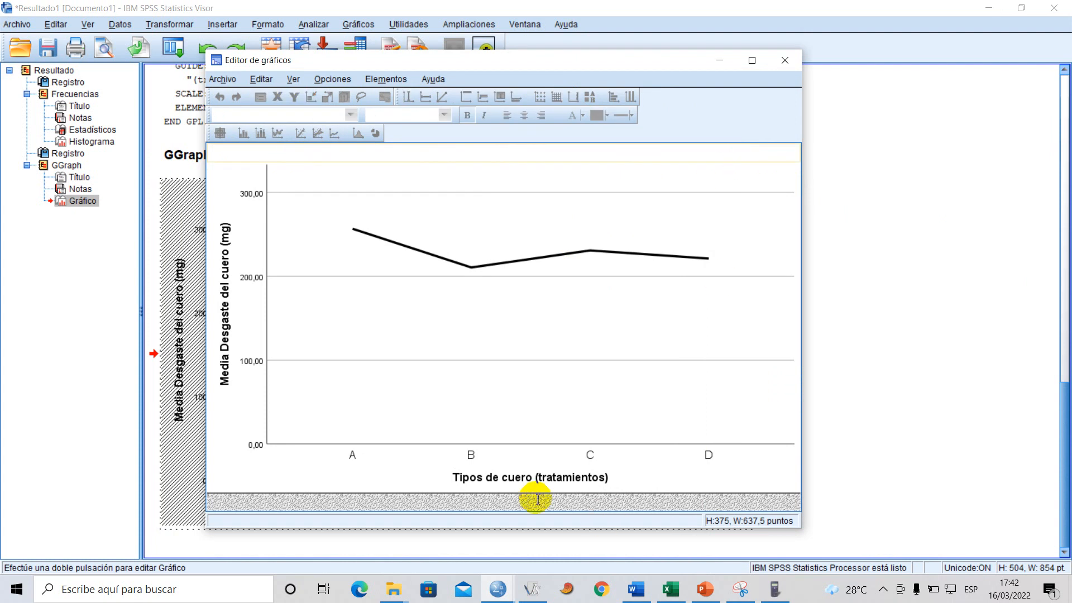
- Change the horizontal axis title to "Tipos de cuero en estudio (tratamientos)"
left_click(535, 480)
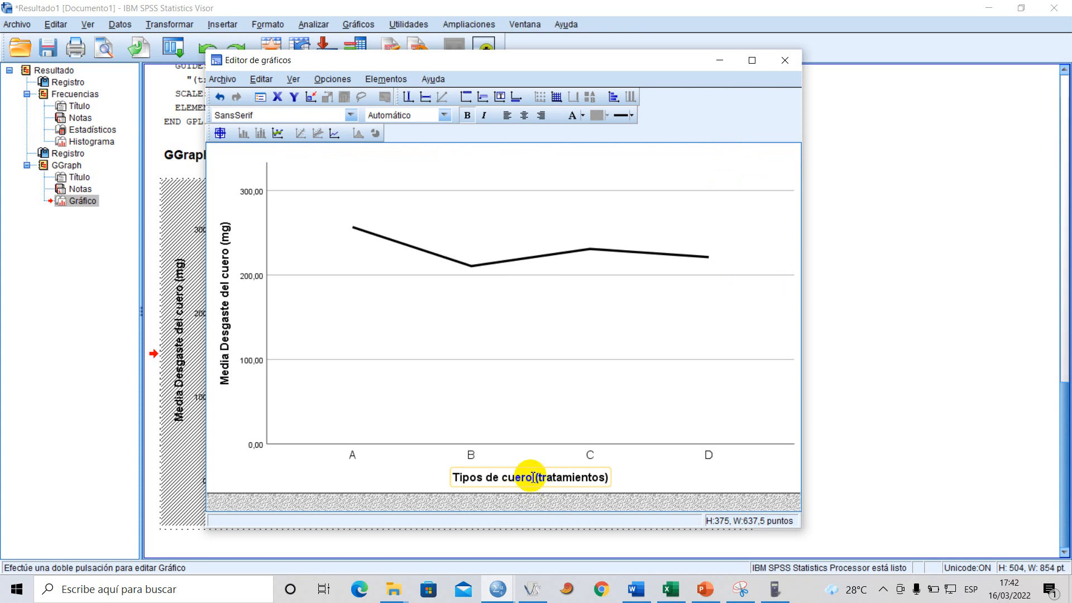
left_click(534, 479)
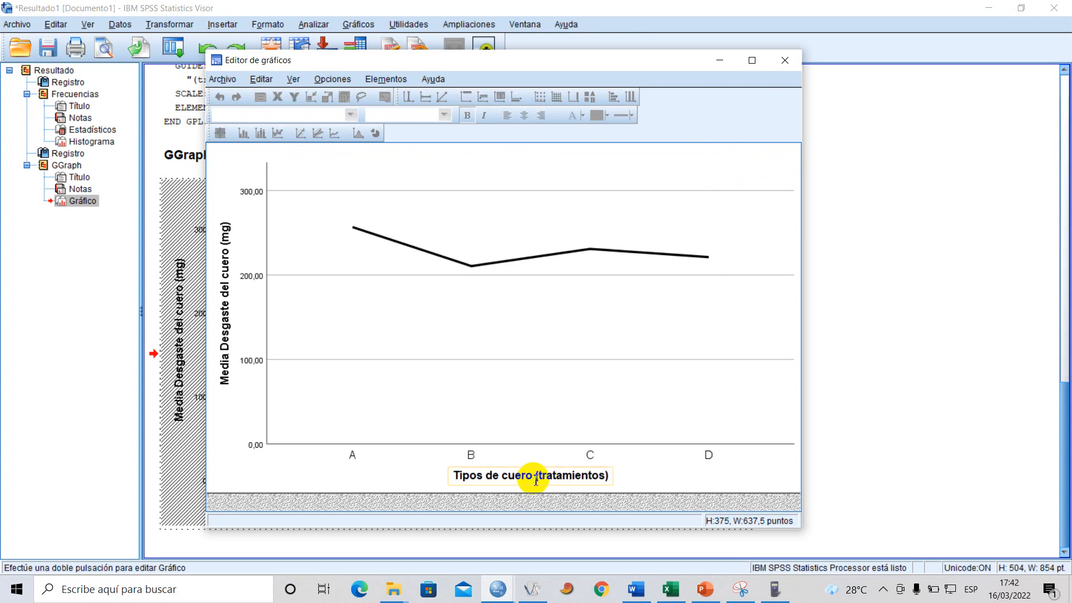
type("en estudio")
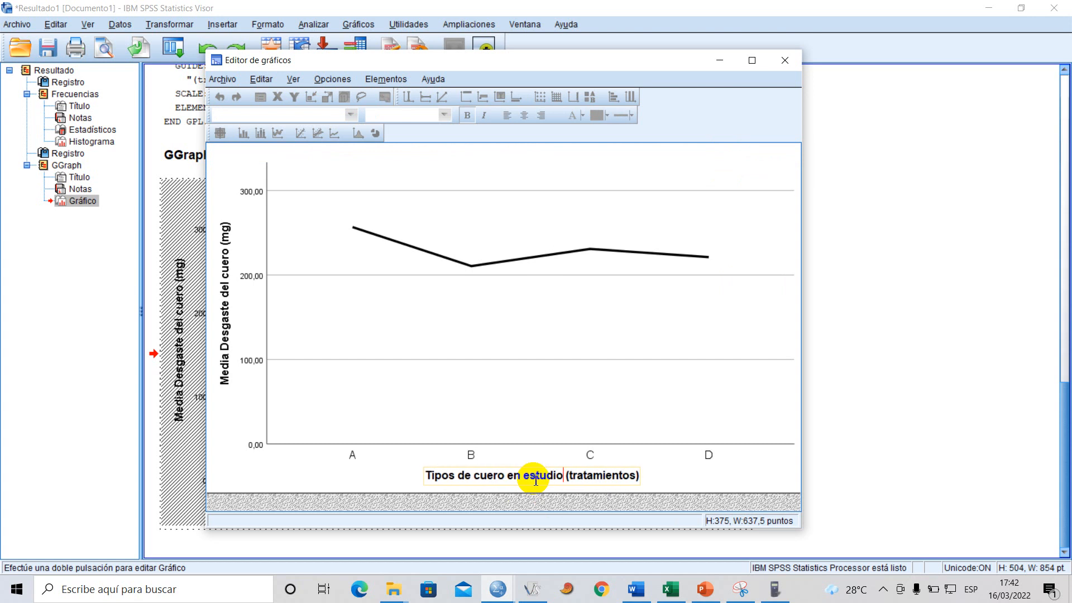
- Remove the word "Media" from the vertical axis title so it reads "Desgaste del cuero (mg)"
left_click(229, 280)
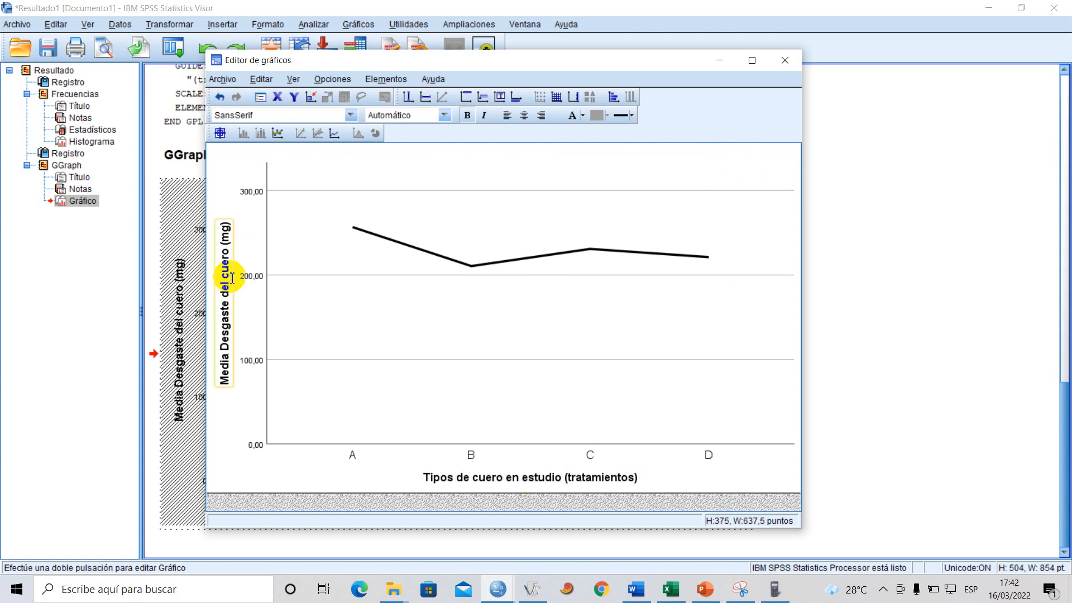
double_click(236, 230)
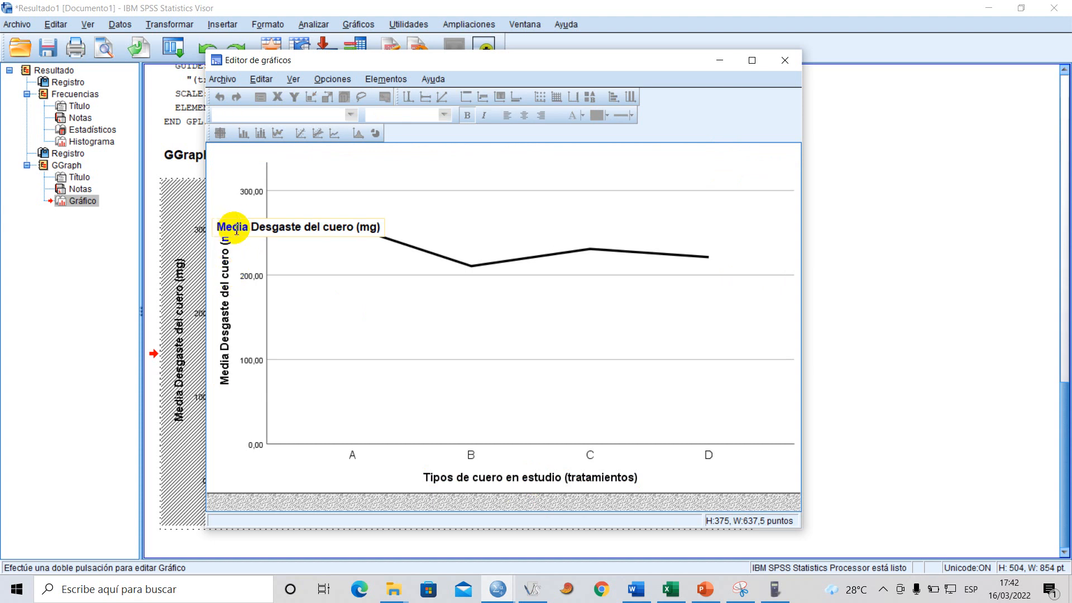
left_click_drag(227, 226, 247, 226)
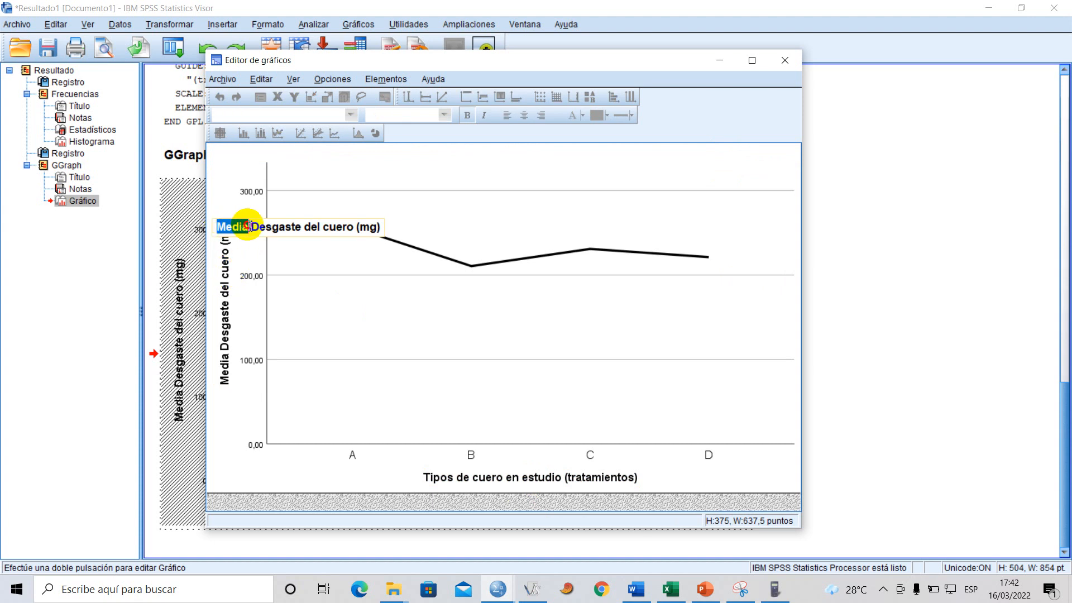
key("Delete")
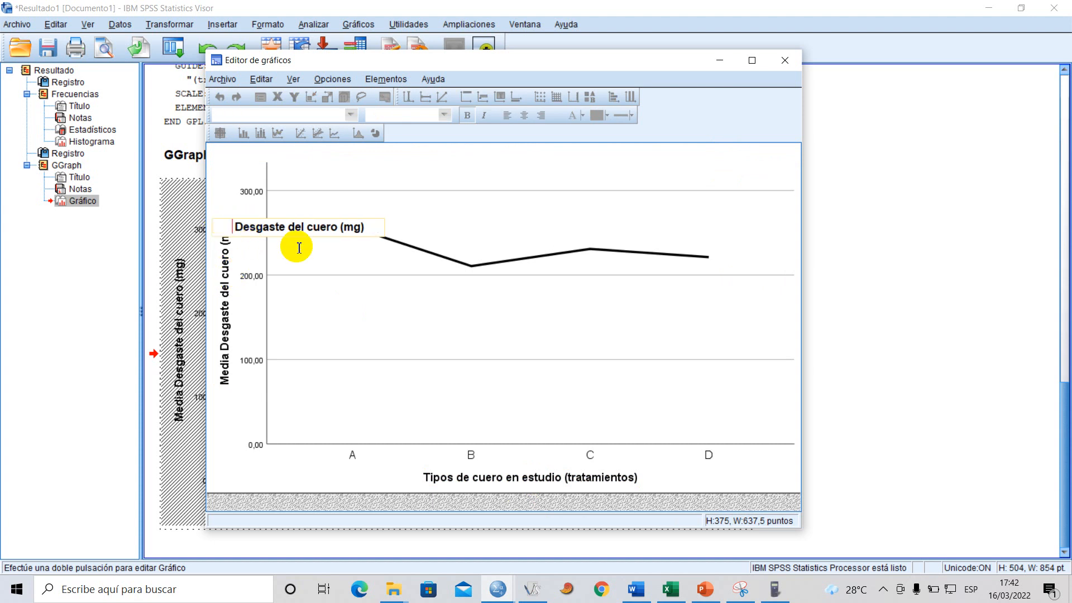
left_click(311, 323)
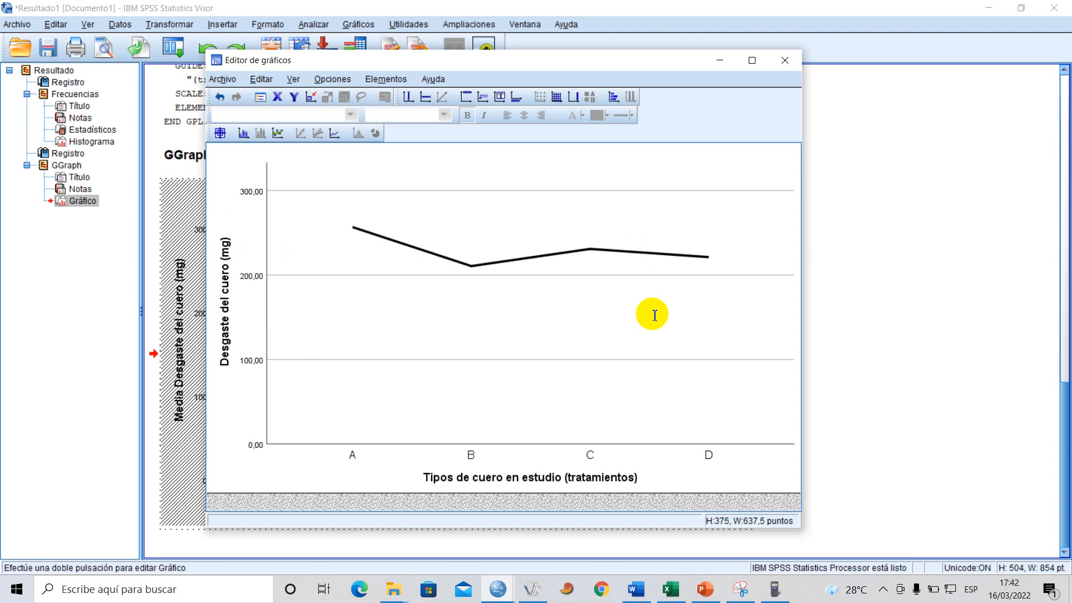
- Add data labels with the mean wear values to the line chart's points and close the chart editor
left_click(243, 134)
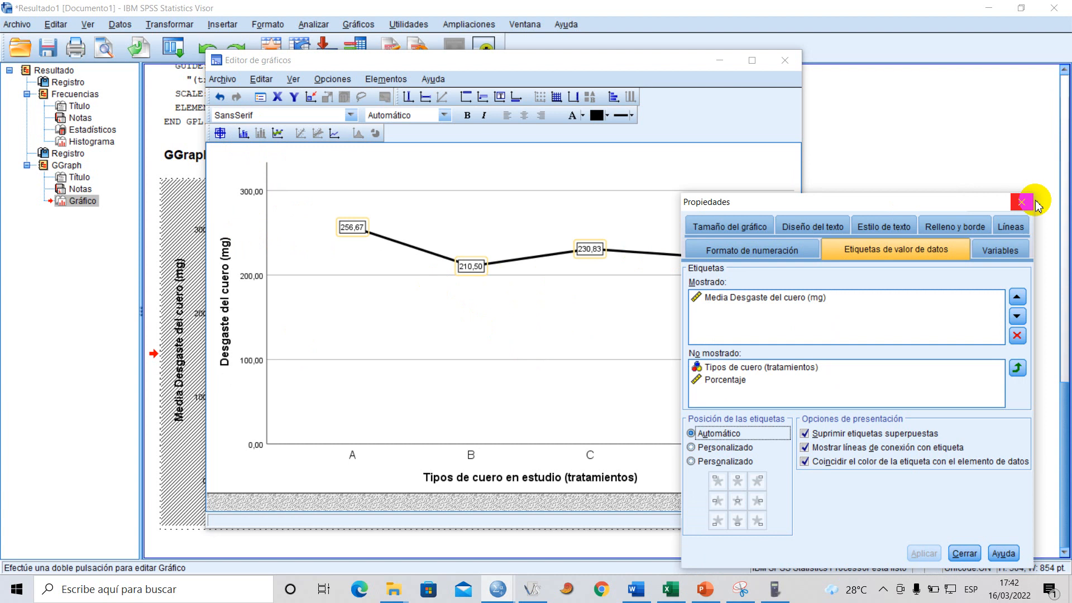
left_click(1021, 203)
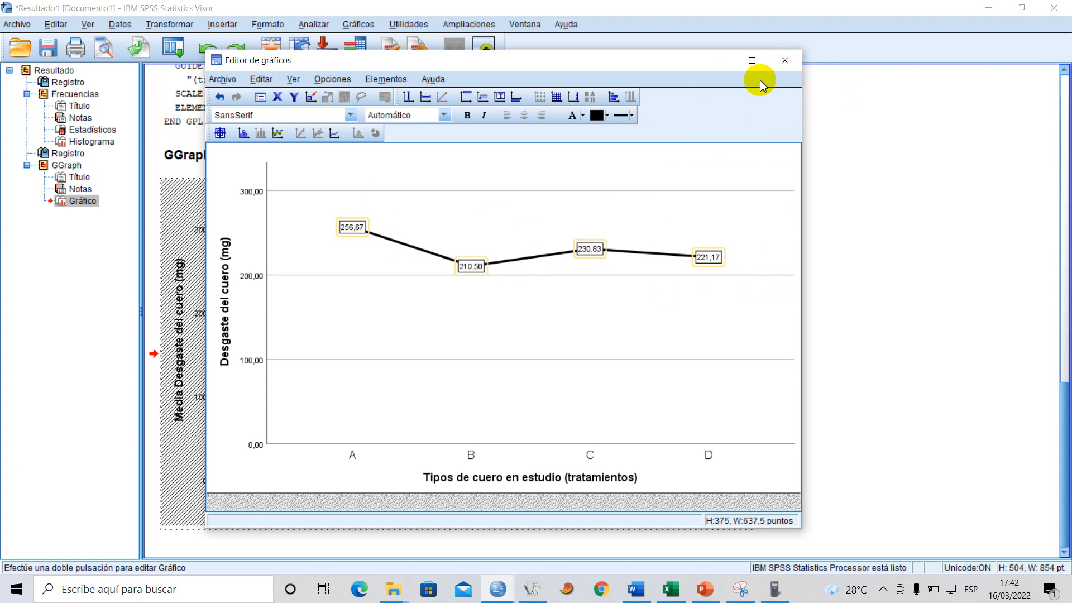
left_click(784, 64)
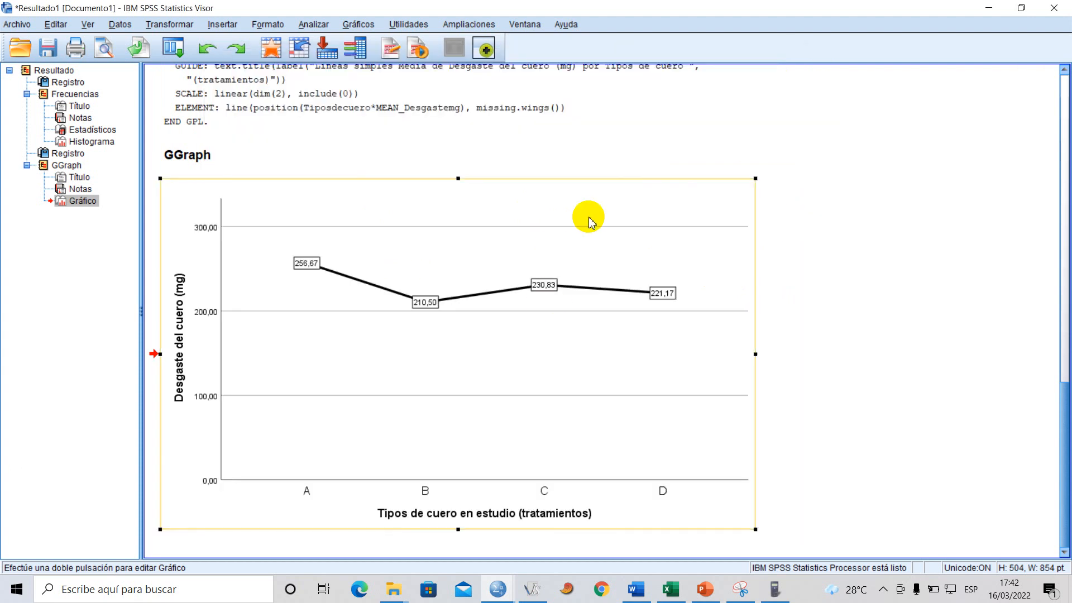
- Copy the edited line chart and paste it into the Word guide below the "Gráfico de líneas simple" interpretation lines
right_click(539, 203)
left_click(556, 230)
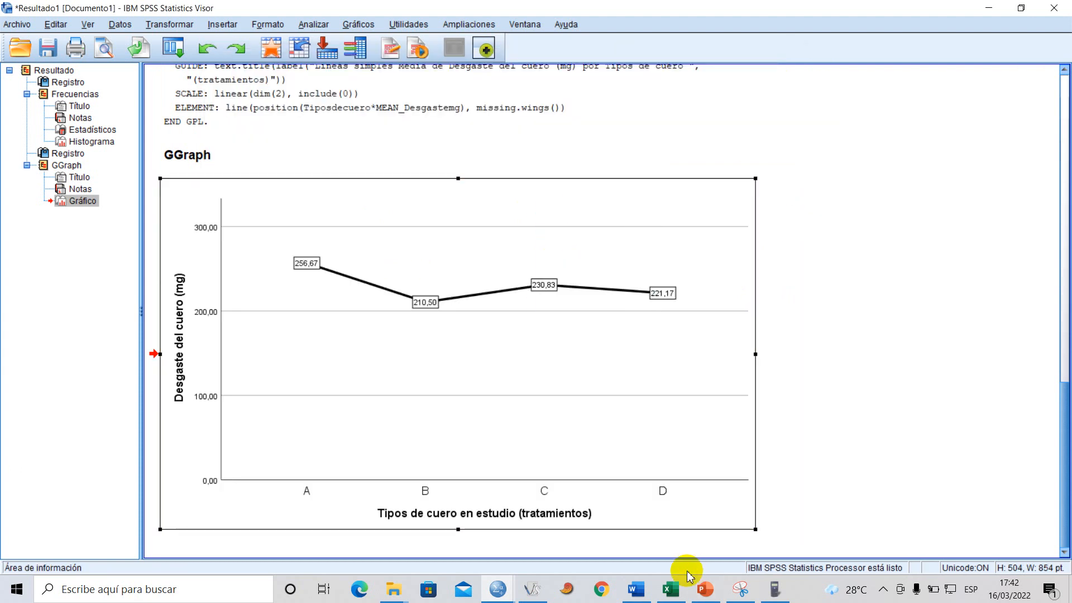
left_click(637, 589)
left_click(303, 357)
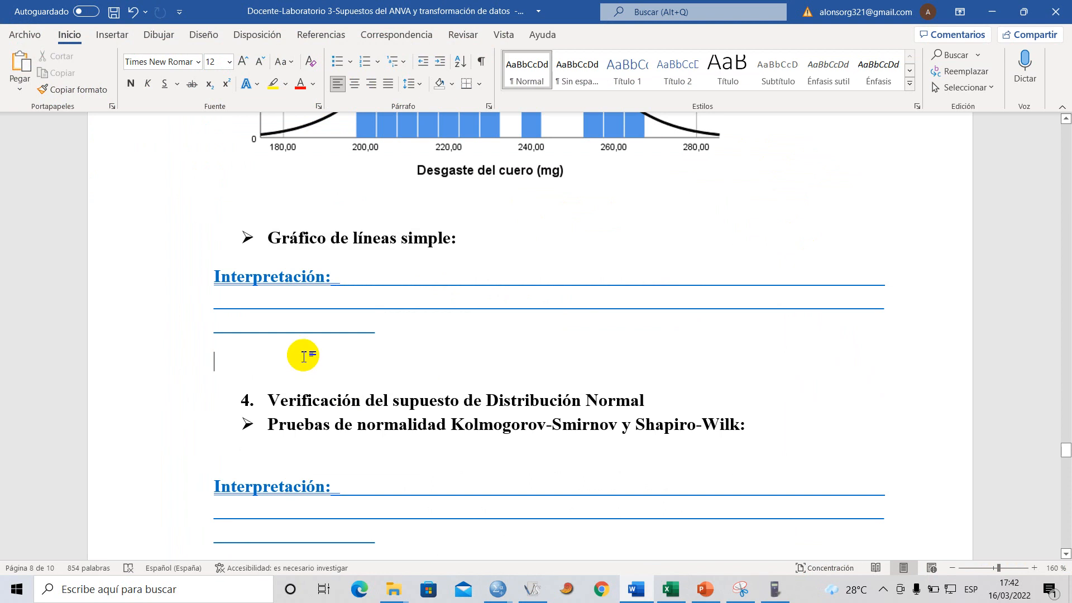
key("ctrl+v")
scroll(307, 354, "up", 4)
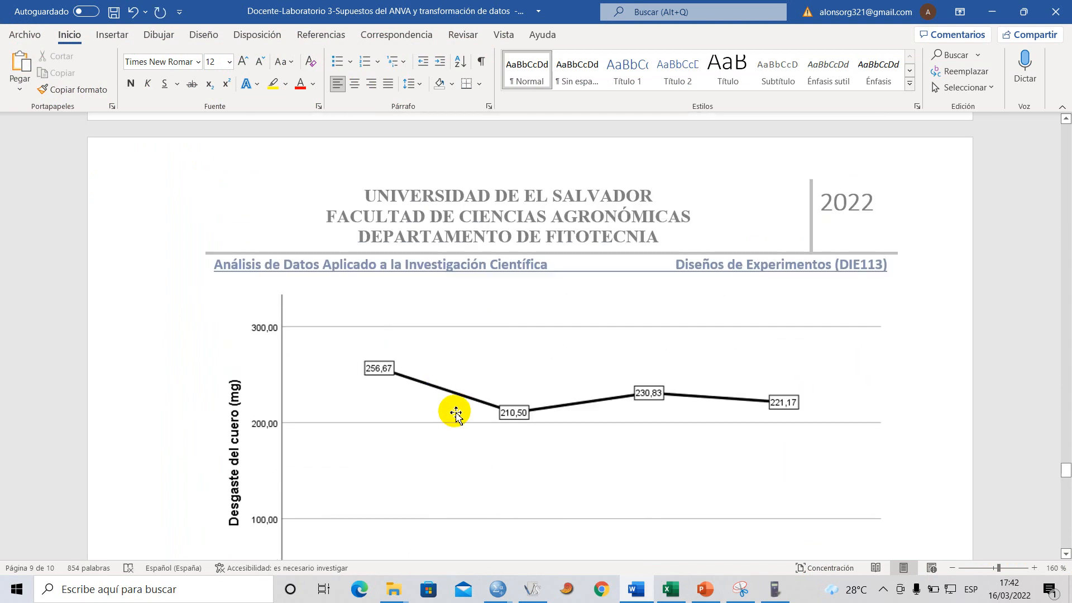
- Shrink the pasted line chart slightly from its corner and deselect it
left_click(560, 301)
left_click_drag(890, 220, 830, 268)
left_click(868, 304)
scroll(445, 374, "down", 3)
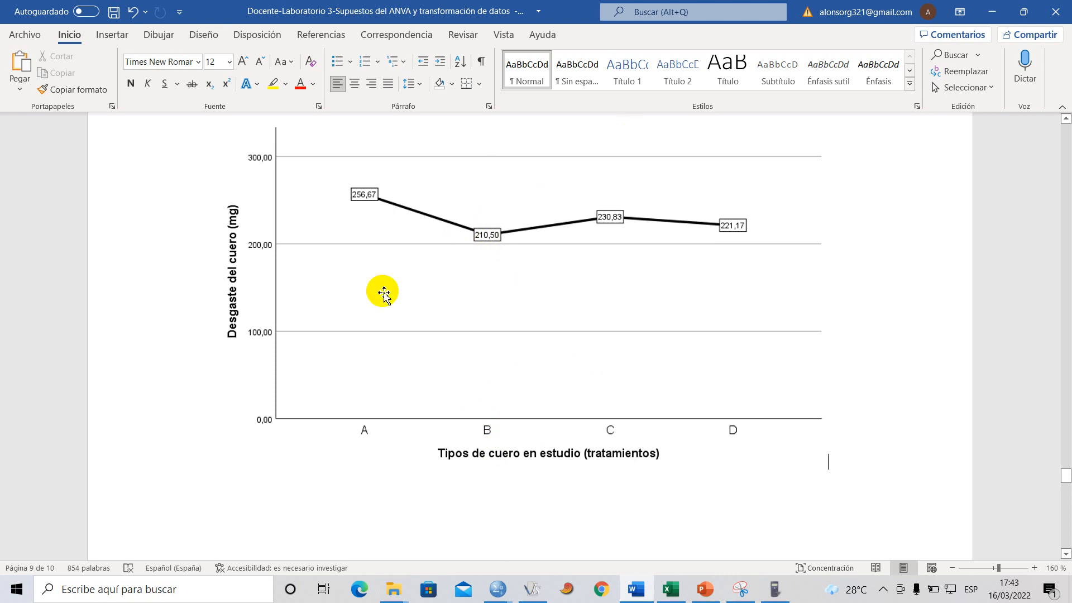
- Delete the blank underscore lines after "Interpretación:" in the "Gráfico de líneas simple" section
scroll(299, 346, "up", 5)
scroll(299, 346, "up", 8)
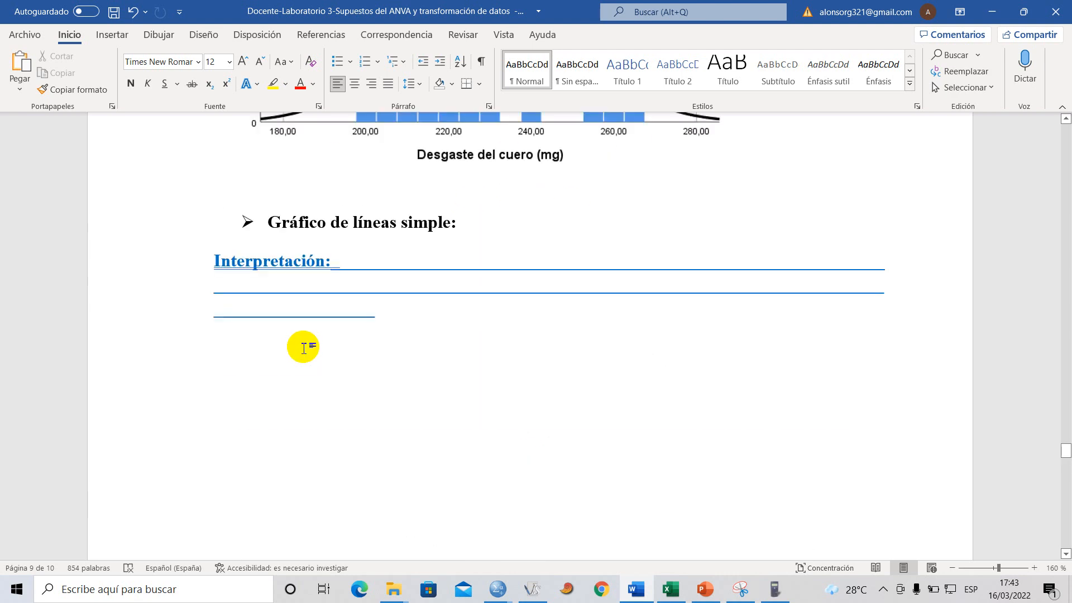
scroll(307, 312, "down", 1)
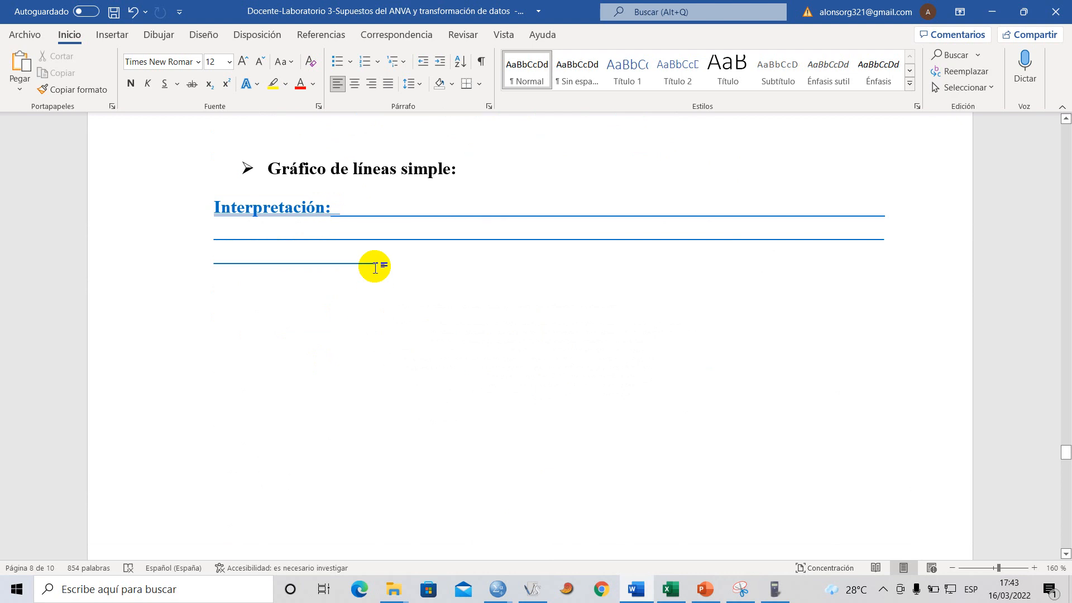
scroll(376, 265, "down", 2)
scroll(364, 242, "up", 2)
left_click_drag(376, 266, 218, 223)
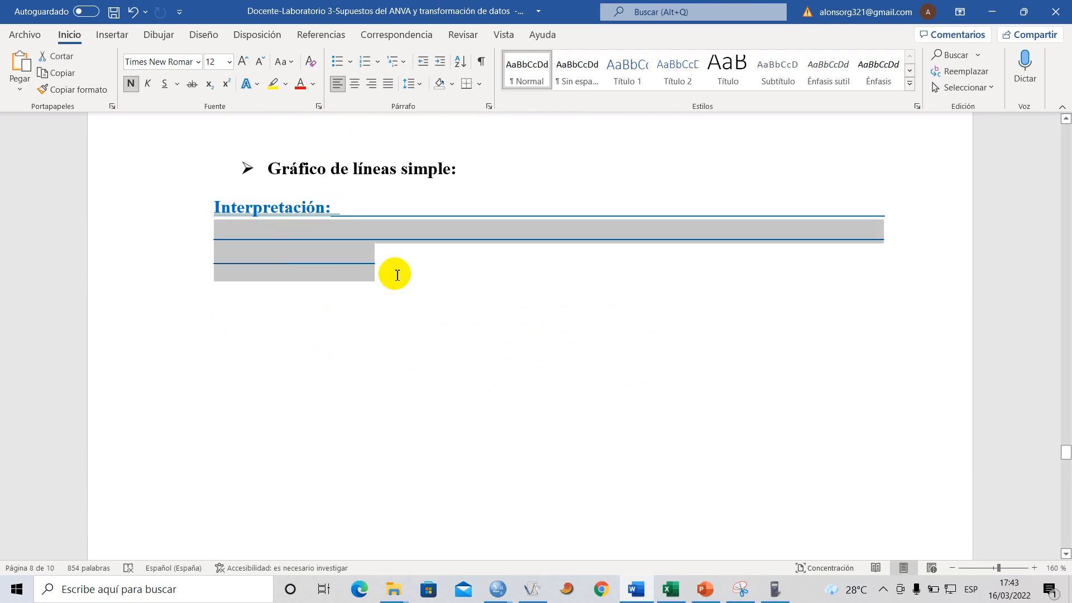
scroll(391, 287, "down", 10)
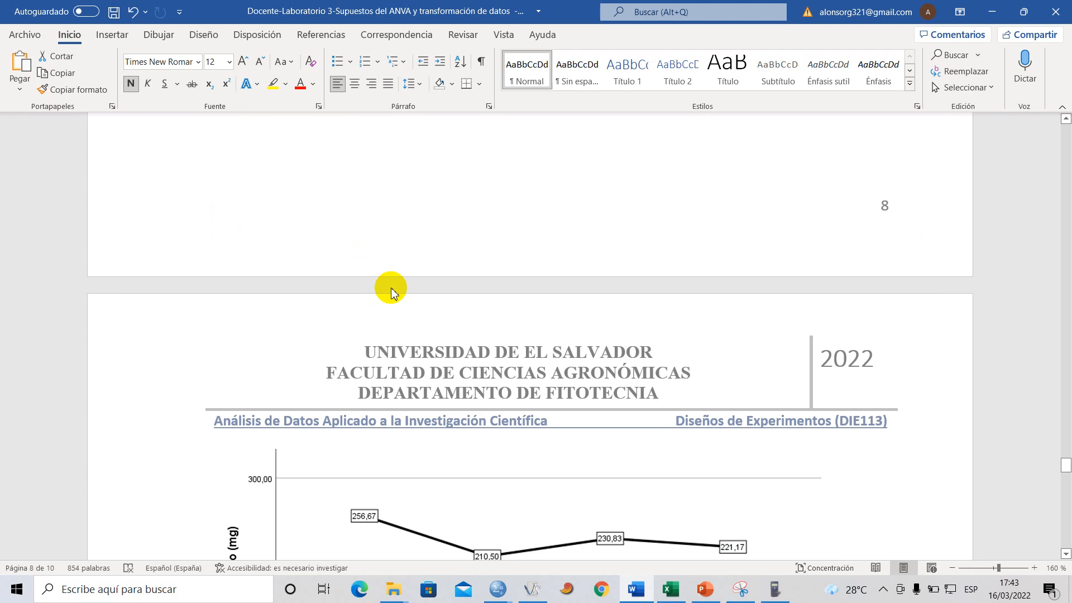
scroll(442, 363, "up", 10)
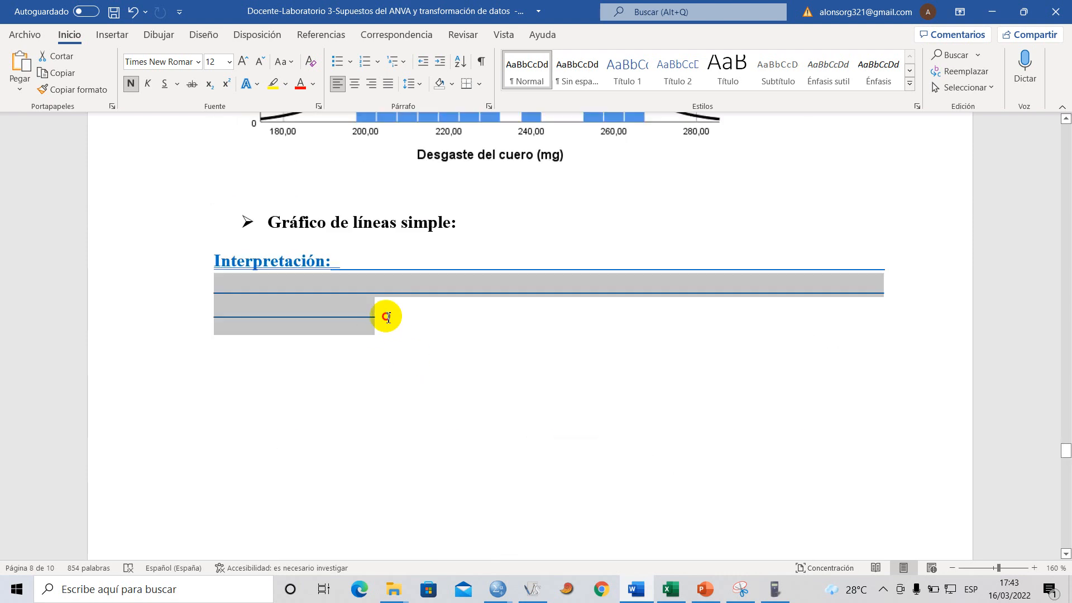
left_click_drag(385, 313, 332, 271)
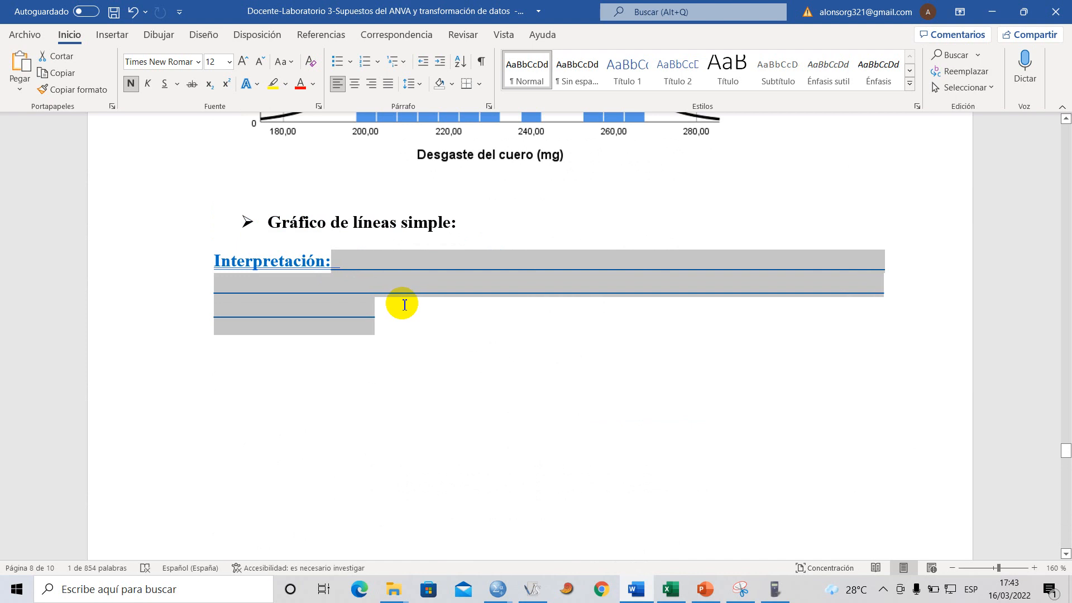
key("Delete")
- Begin the line chart interpretation with "De los cuatro tipos de cuero en estudio, el tratamiento"
key("Caps_Lock")
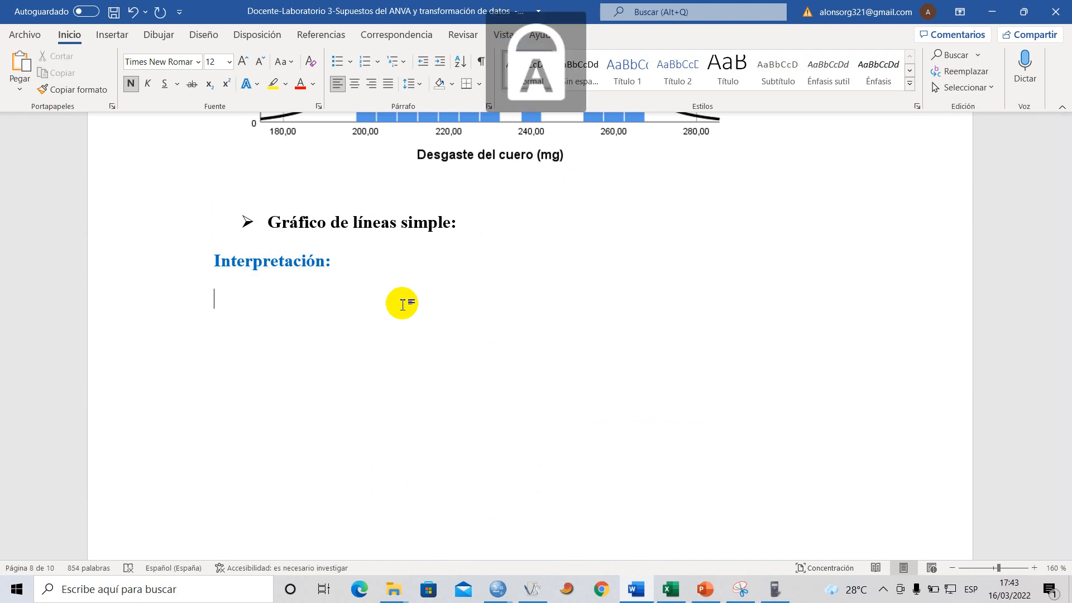
type("D")
key("Caps_Lock")
type("e")
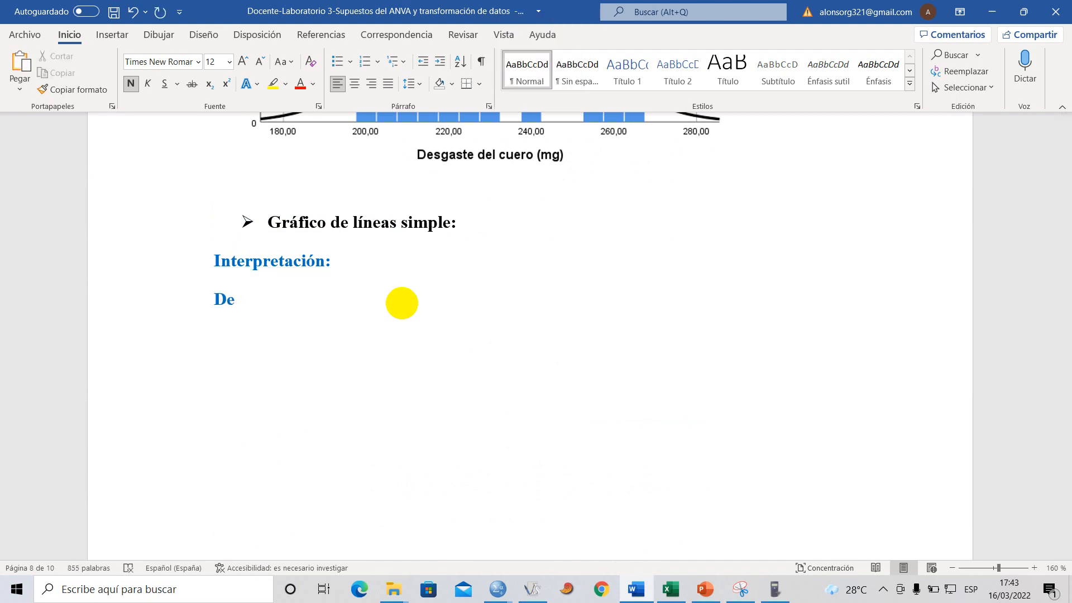
type(" los cuatro tipos de")
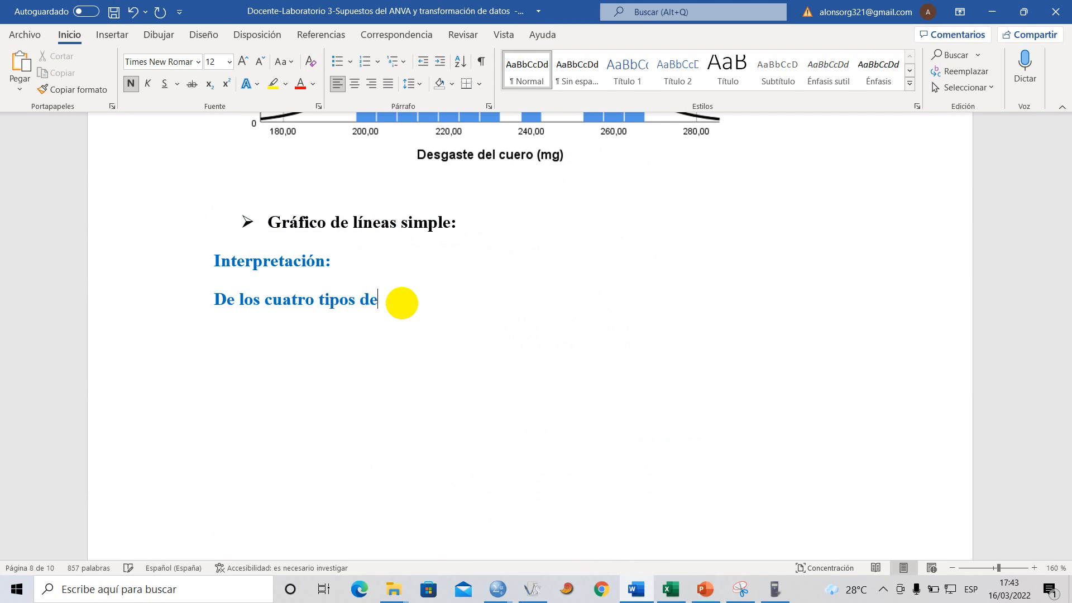
type(" cuero en estudio")
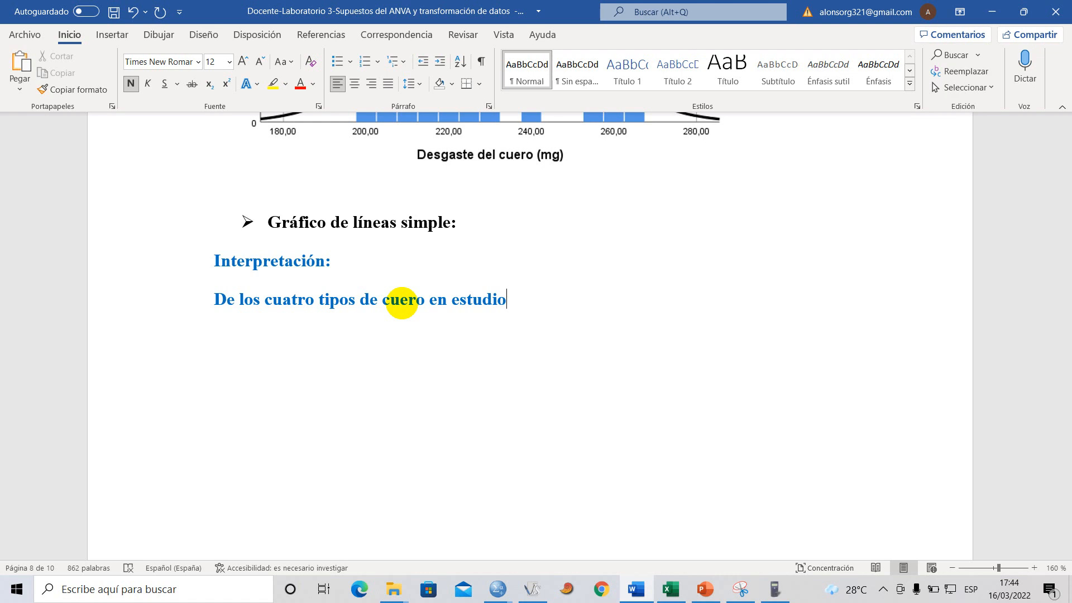
type(", el tratamiento")
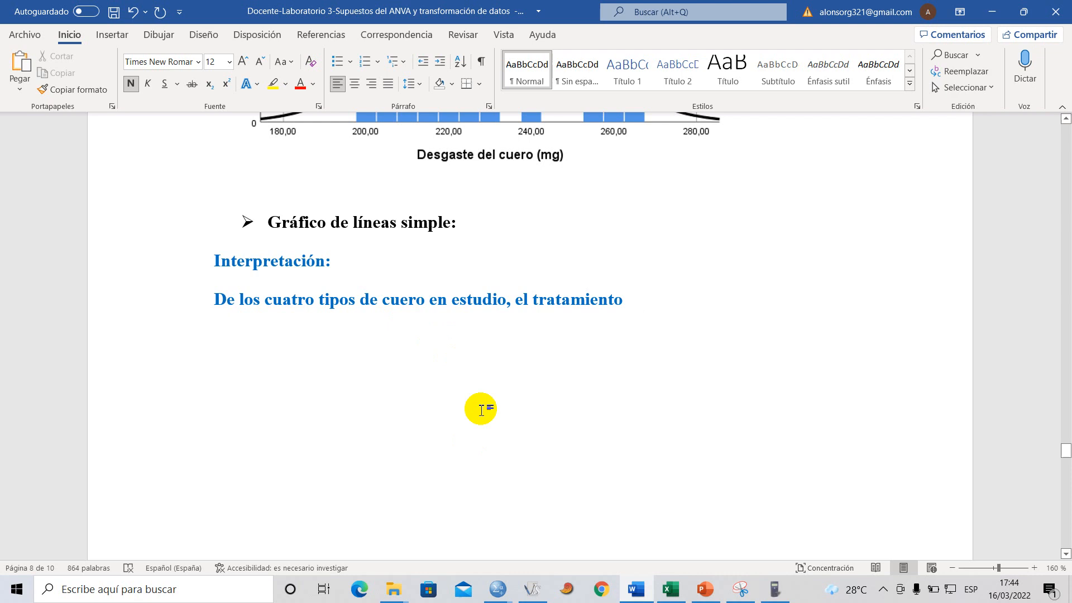
- Check the line chart for the treatment with the greatest wear and continue the sentence with "A presentó el mayor desgaste"
scroll(479, 412, "down", 8)
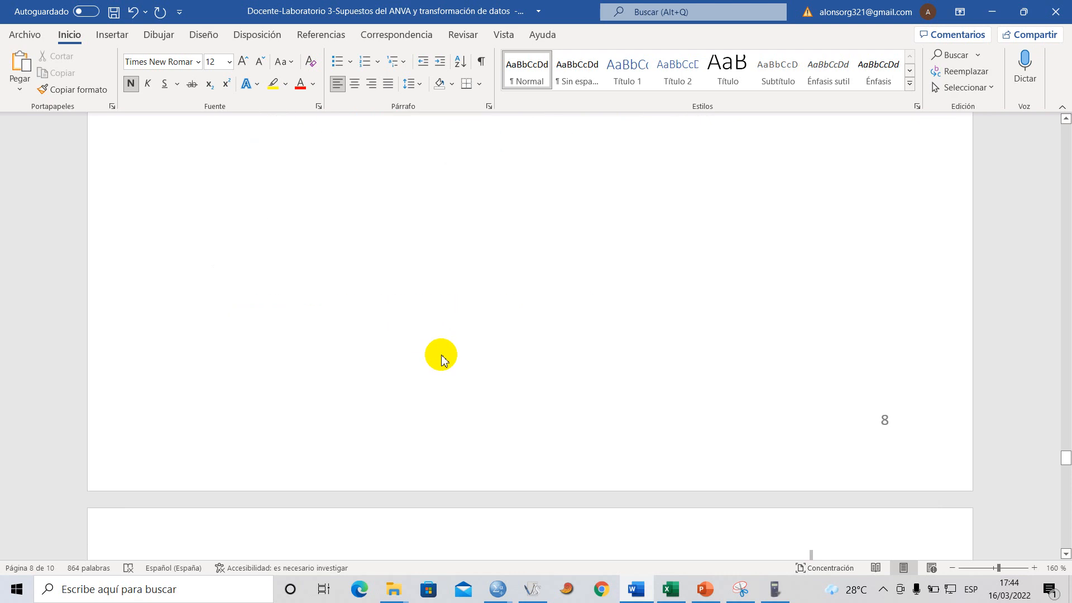
scroll(438, 339, "up", 8)
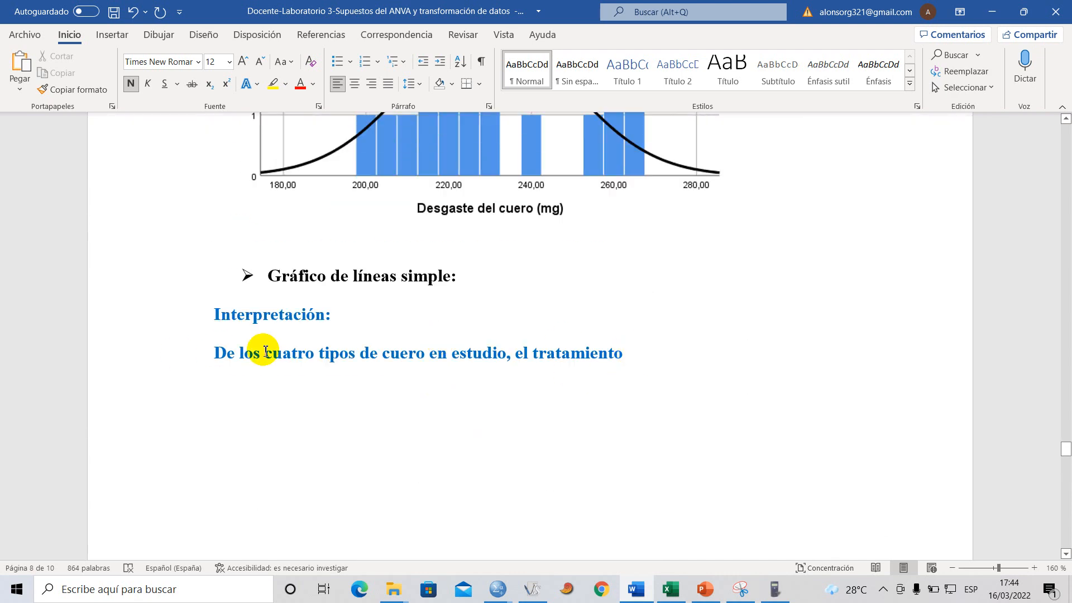
scroll(267, 360, "down", 5)
scroll(270, 360, "down", 7)
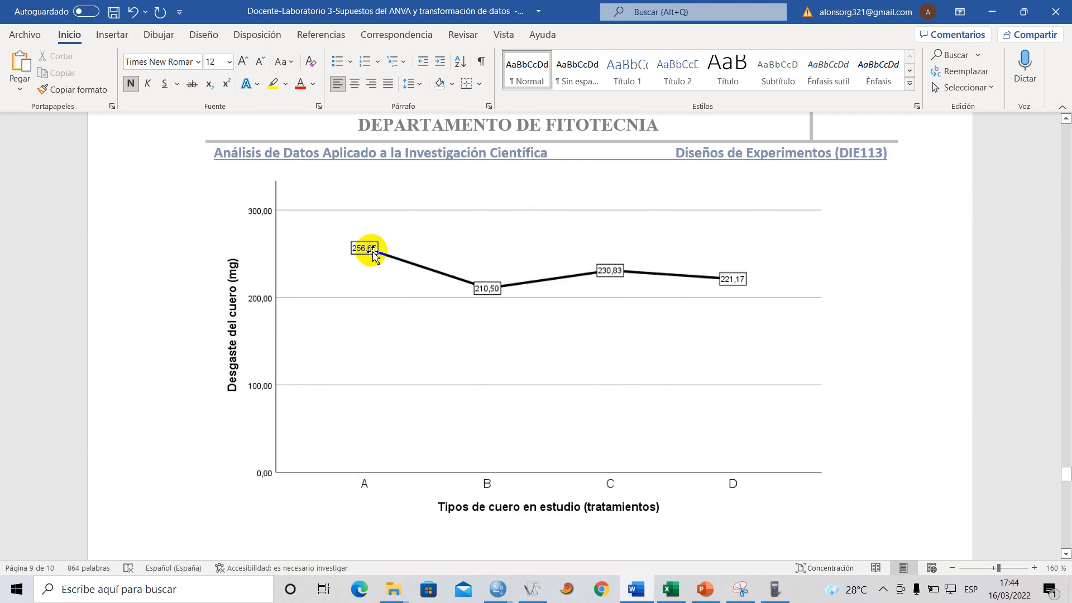
scroll(457, 270, "up", 8)
scroll(459, 271, "up", 2)
left_click(654, 350)
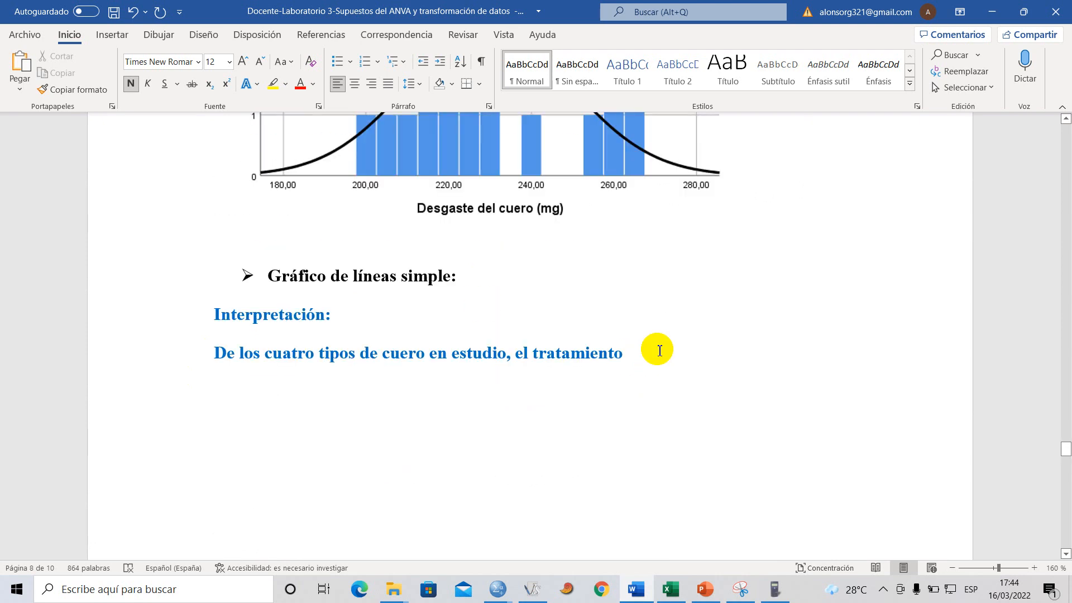
key("Caps_Lock")
type("A")
key("Caps_Lock")
type("pre")
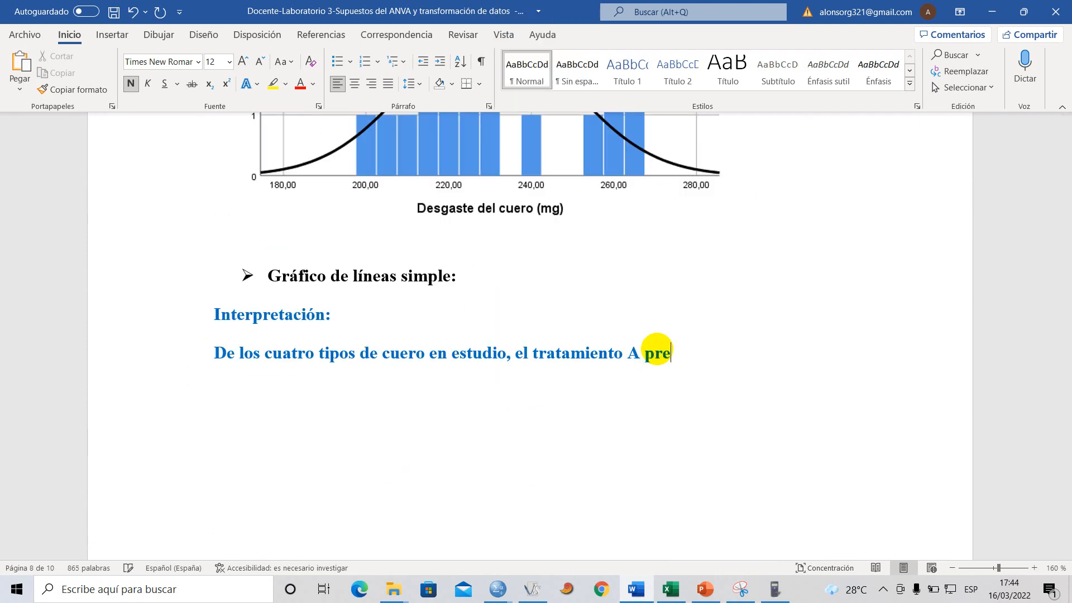
type("sentó el mayor desgaste")
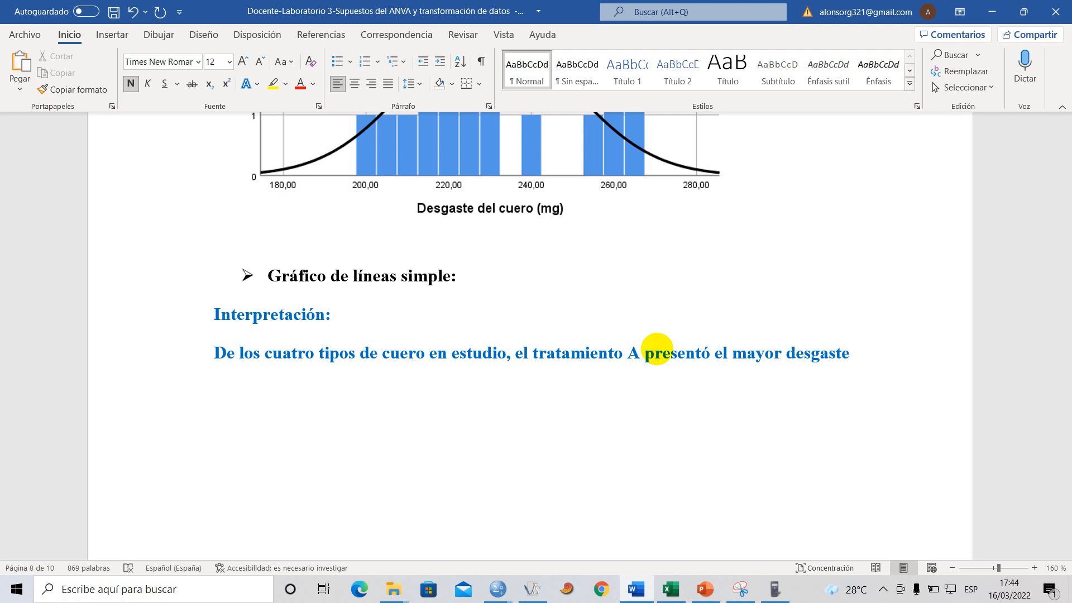
- Extend the interpretation sentence with "(mg) con un valor de"
type(" (mg) con un prom")
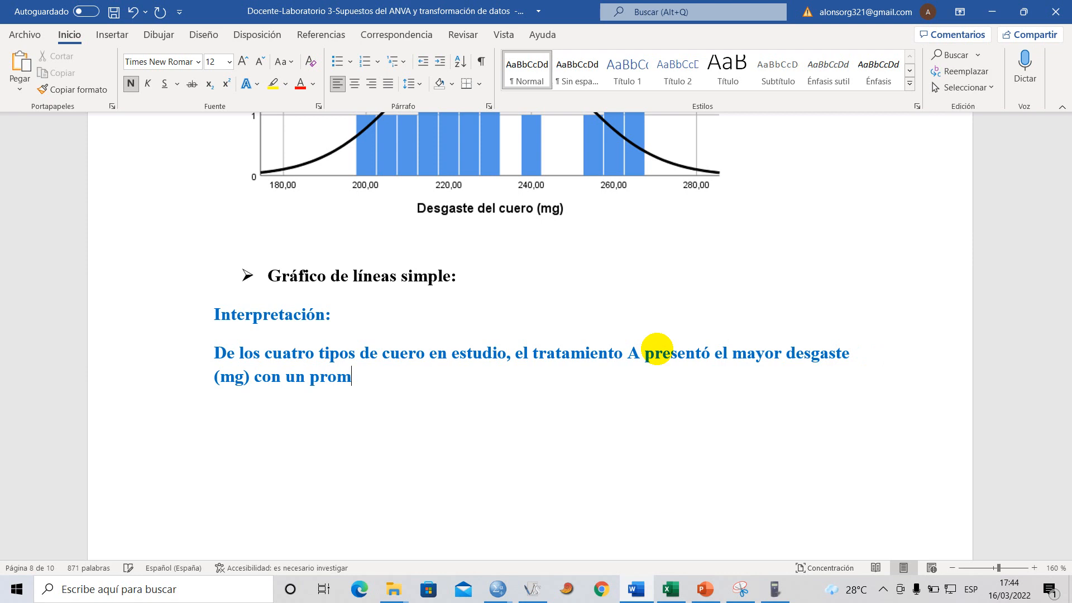
type("edio d")
key("BackSpace")
key("BackSpace")
key("BackSpace")
key("BackSpace")
key("BackSpace")
key("BackSpace")
key("BackSpace")
key("BackSpace")
type("valor de")
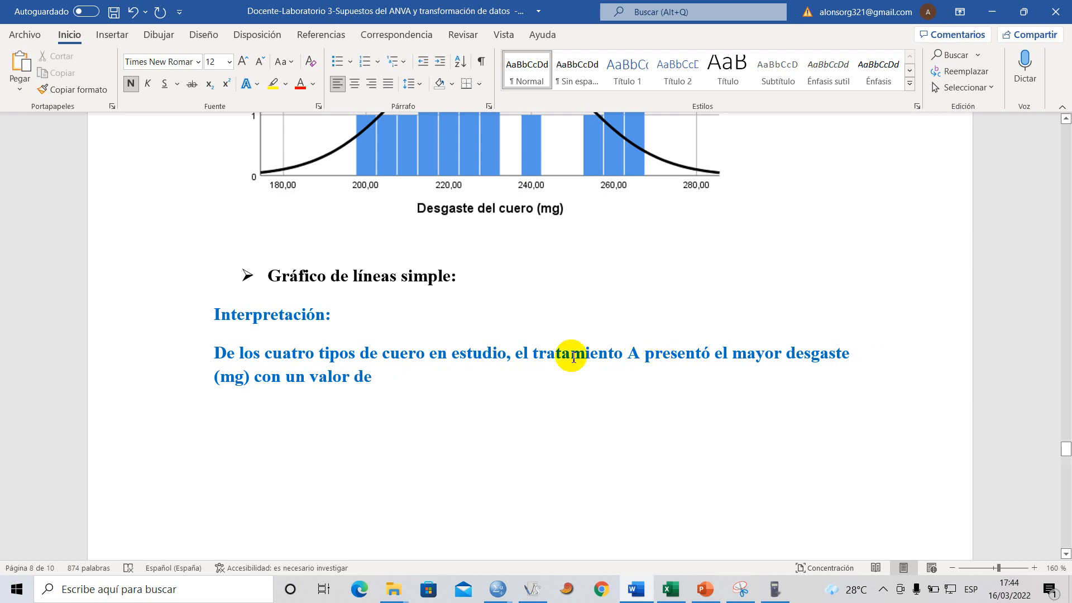
- Look up treatment A's labelled mean in the line chart and add "256" to the end of the interpretation
scroll(558, 346, "down", 10)
scroll(408, 437, "down", 1)
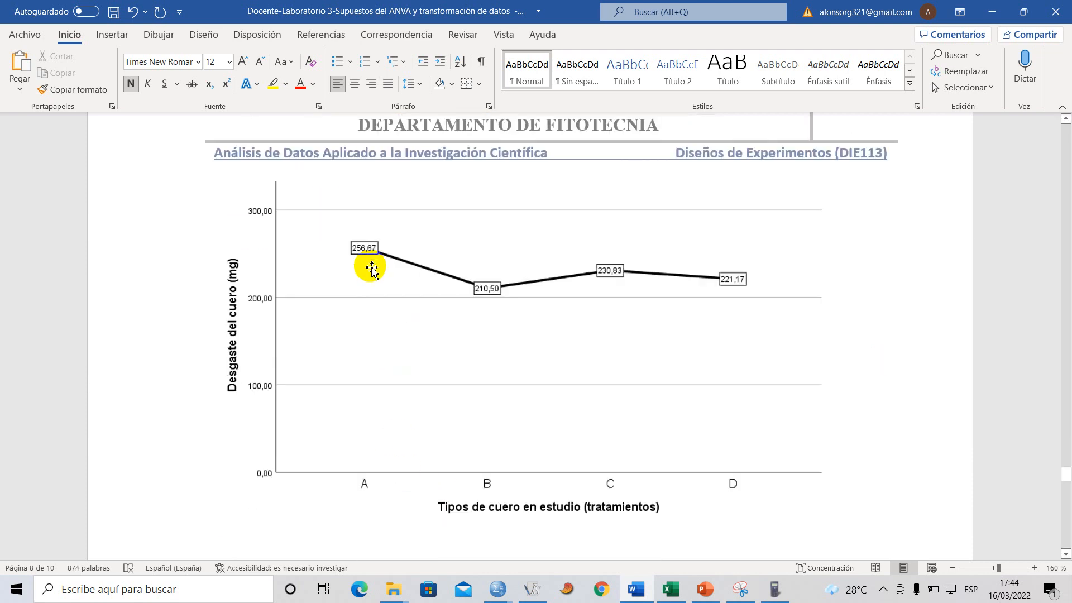
scroll(461, 305, "up", 2)
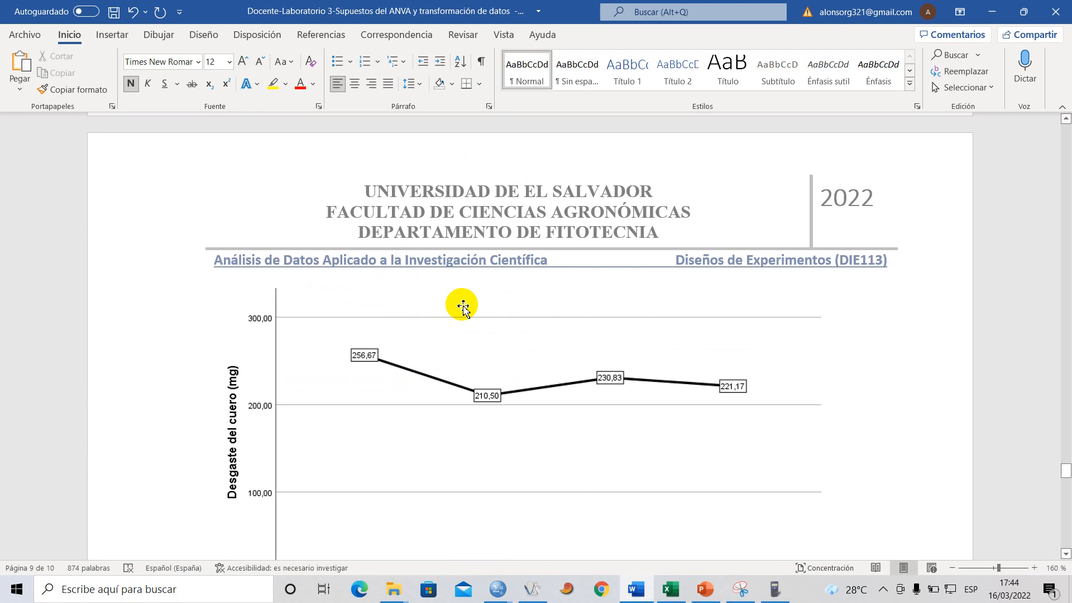
scroll(462, 306, "up", 6)
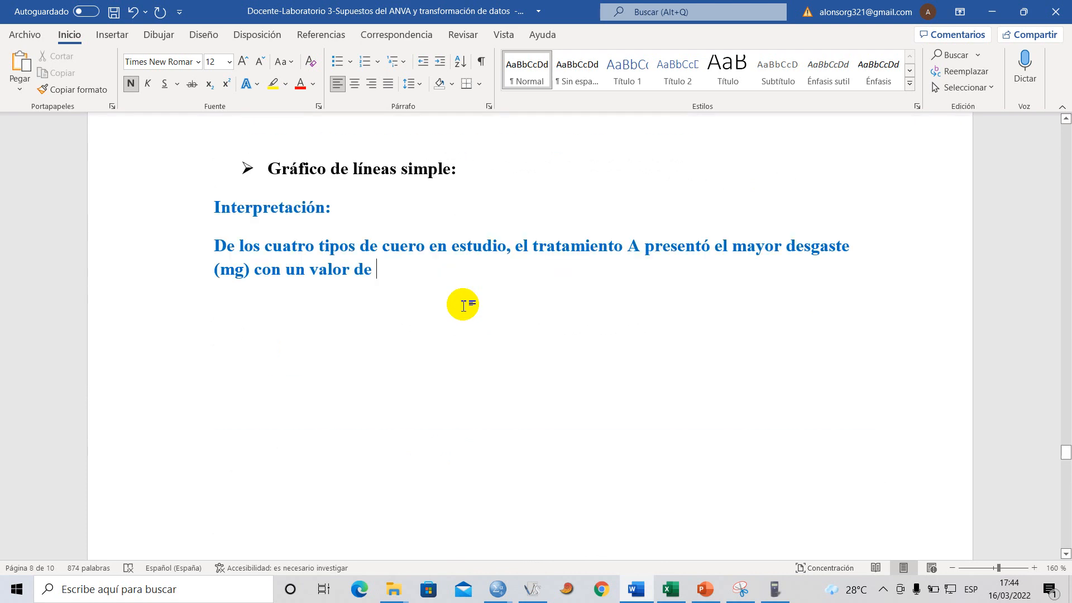
type("256")
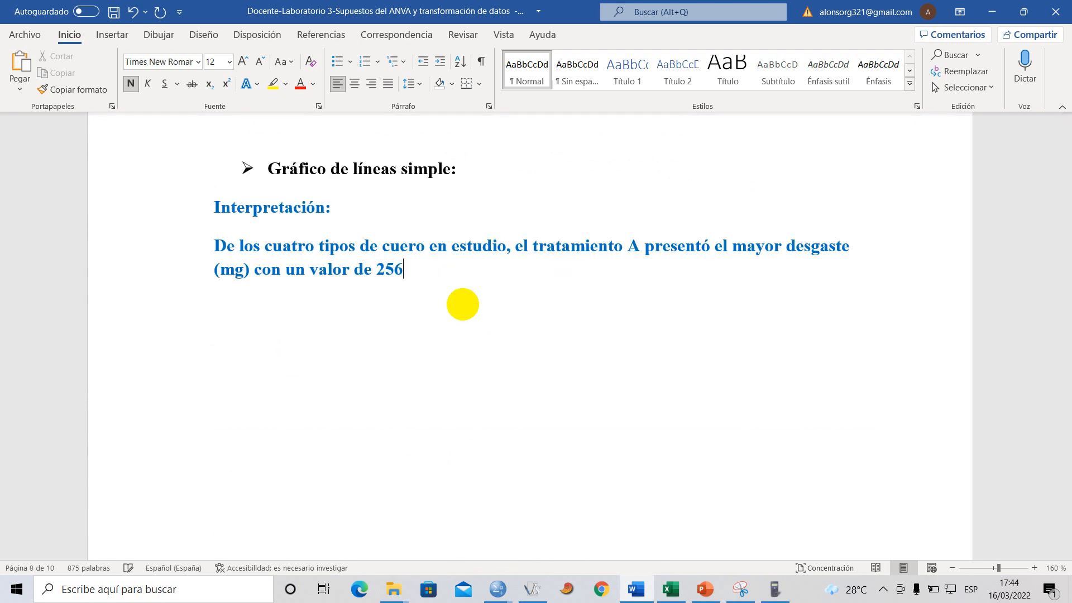
- Continue the line chart interpretation after "256" with ".67 mg, seguido por el tratamiento C con 230.83 mg,", taking treatment C's value from the chart
type(".67 mg, seguid")
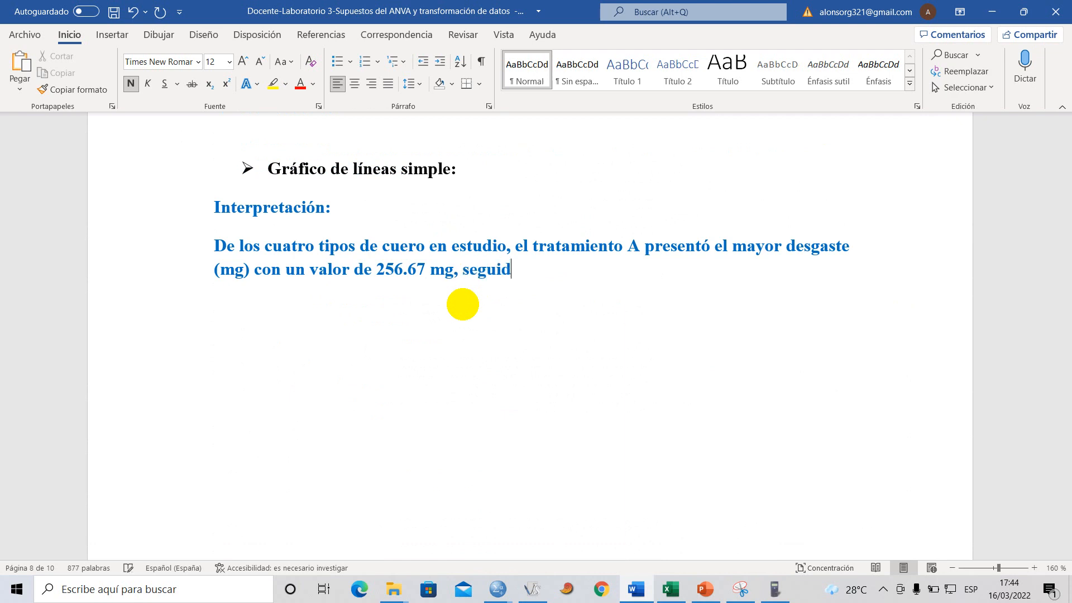
type("o por el tratamiento")
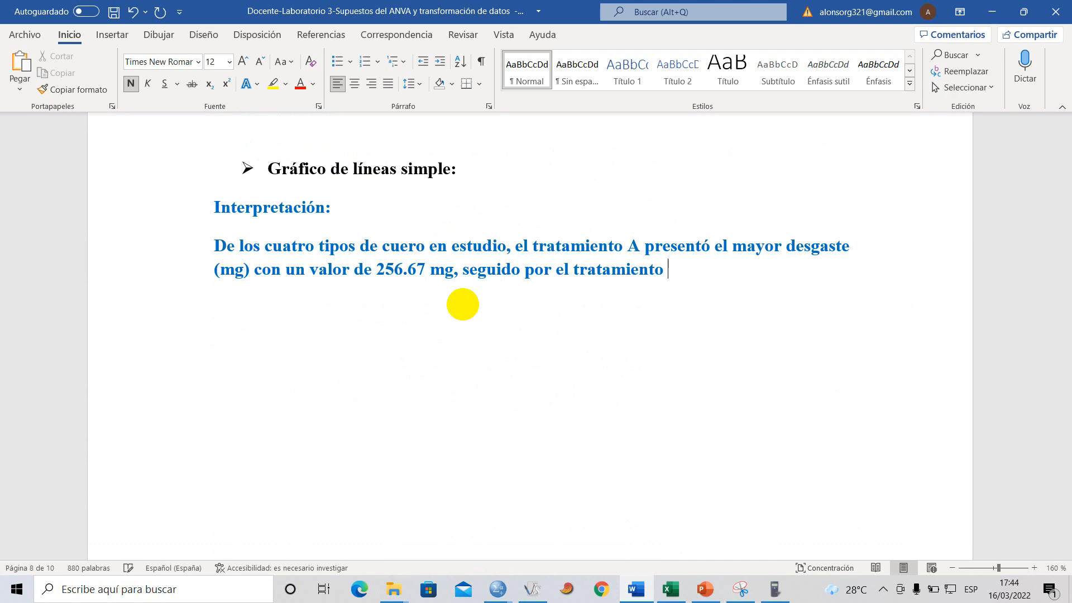
scroll(402, 334, "down", 15)
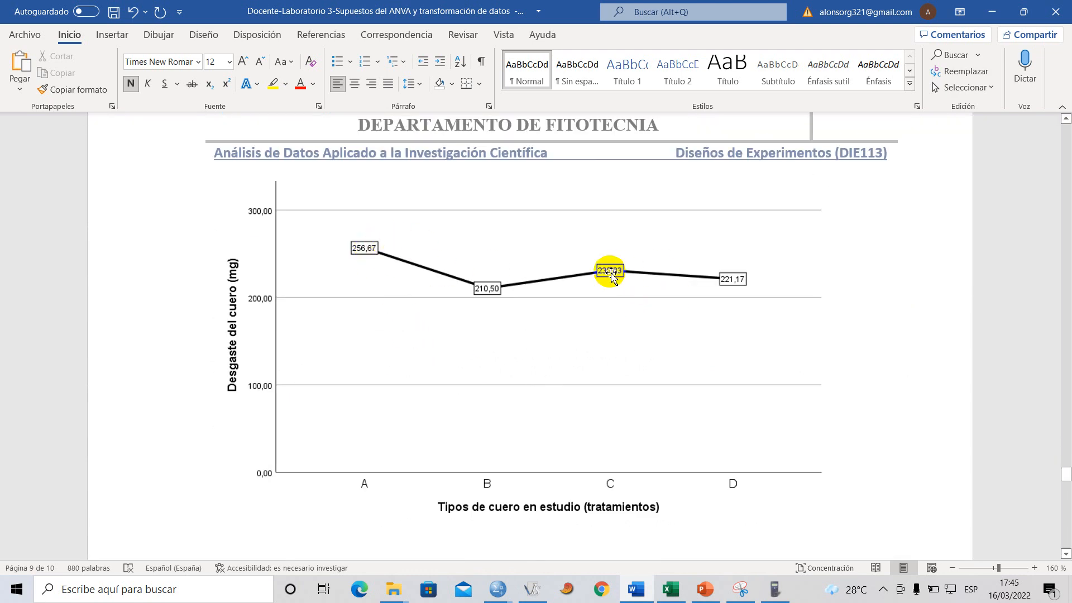
scroll(522, 266, "up", 3)
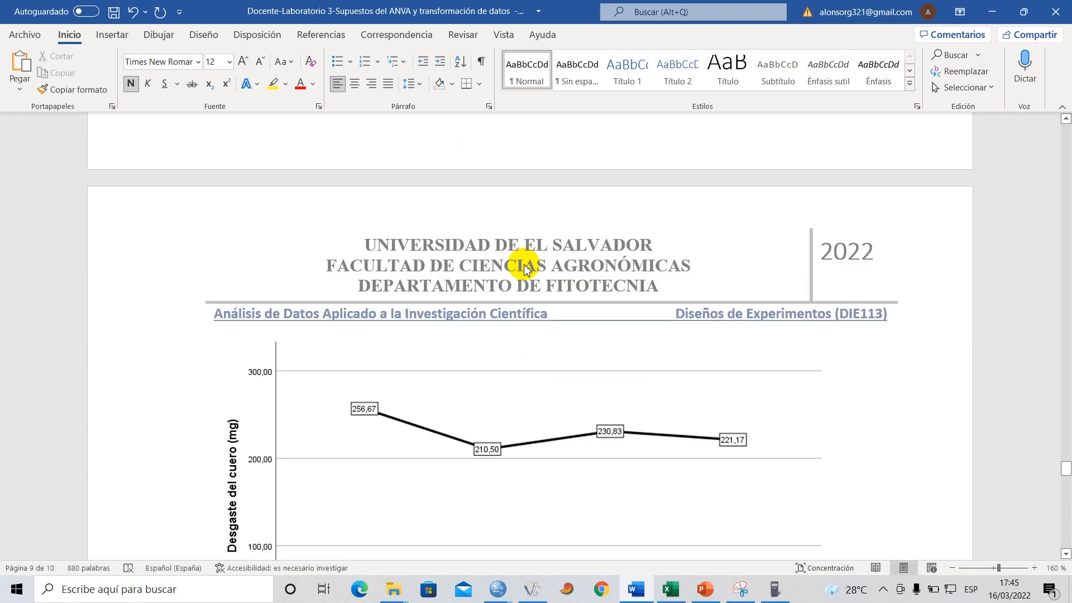
scroll(502, 279, "up", 9)
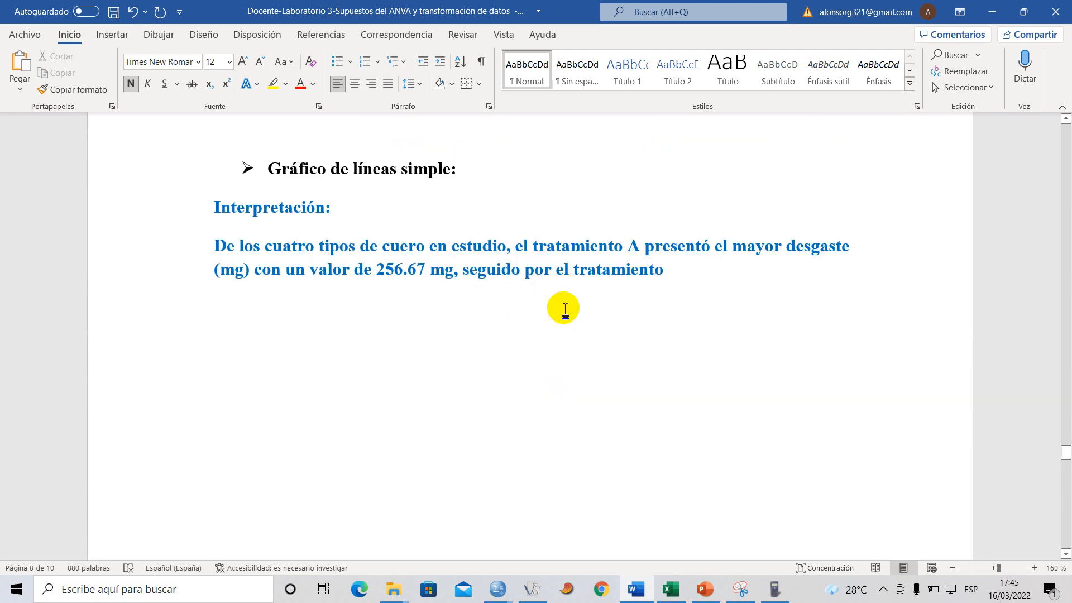
key("Caps_Lock")
type("C")
key("Caps_Lock")
type("con")
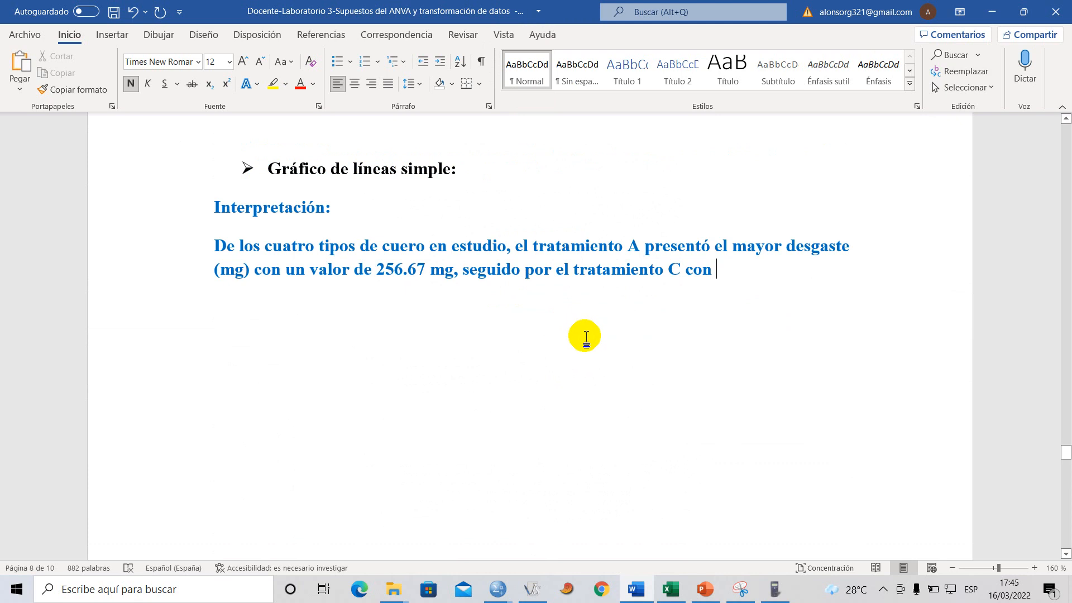
scroll(589, 337, "down", 9)
scroll(544, 266, "up", 9)
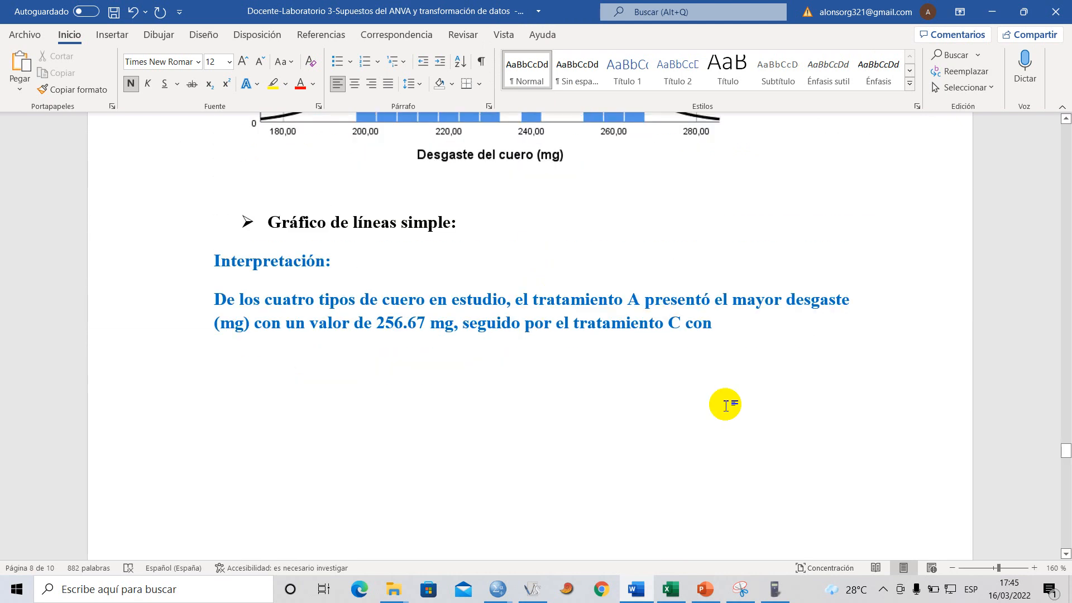
type("230.")
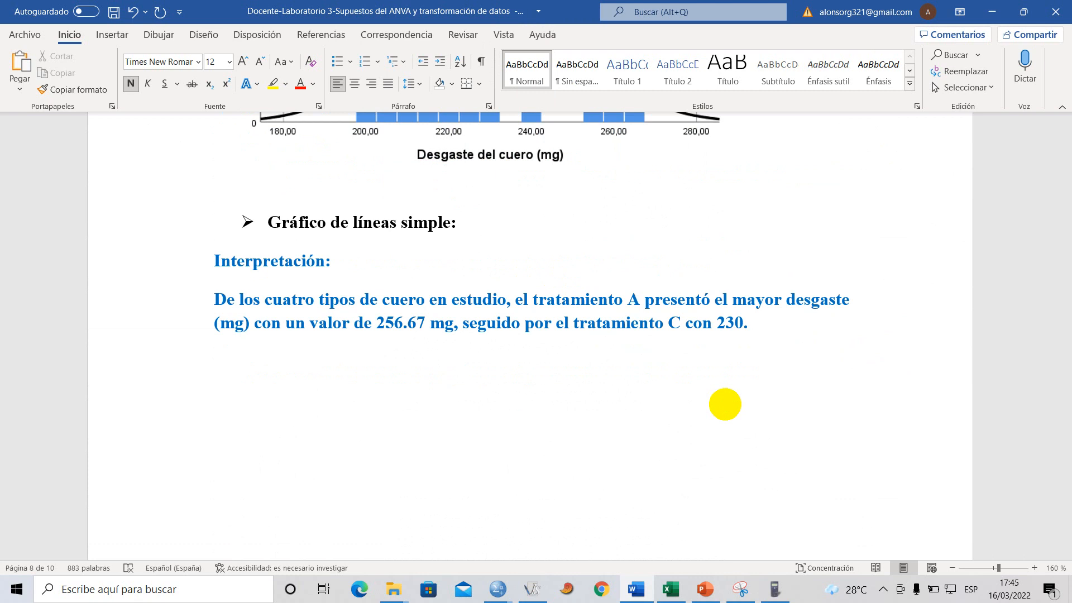
type("83 mg, ")
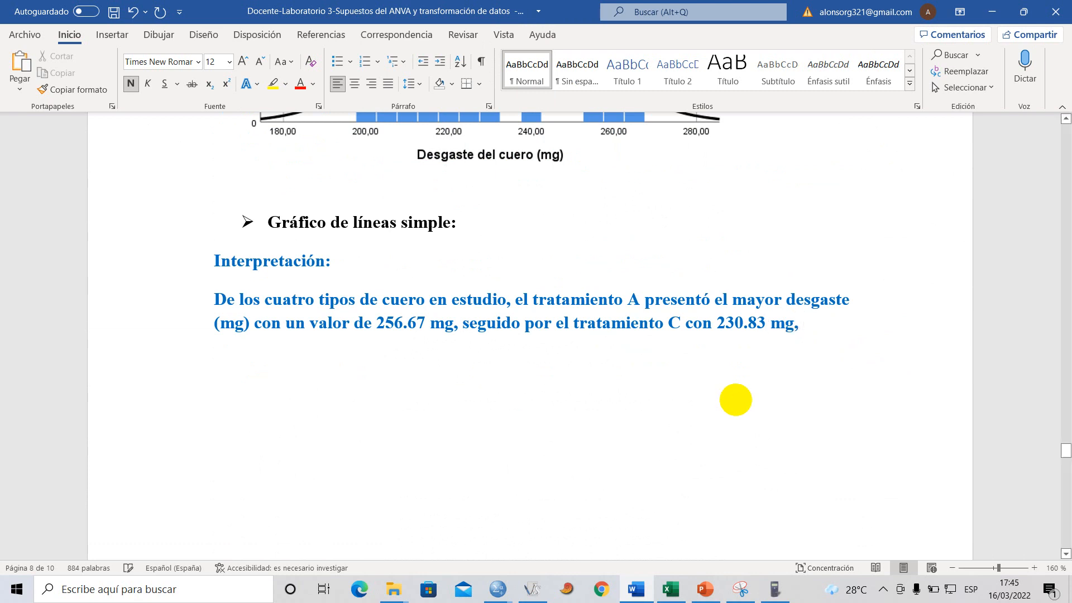
- Extend the interpretation with "tratamiento D con un total de 221.17", taking treatment D's value from the line chart
type("trat")
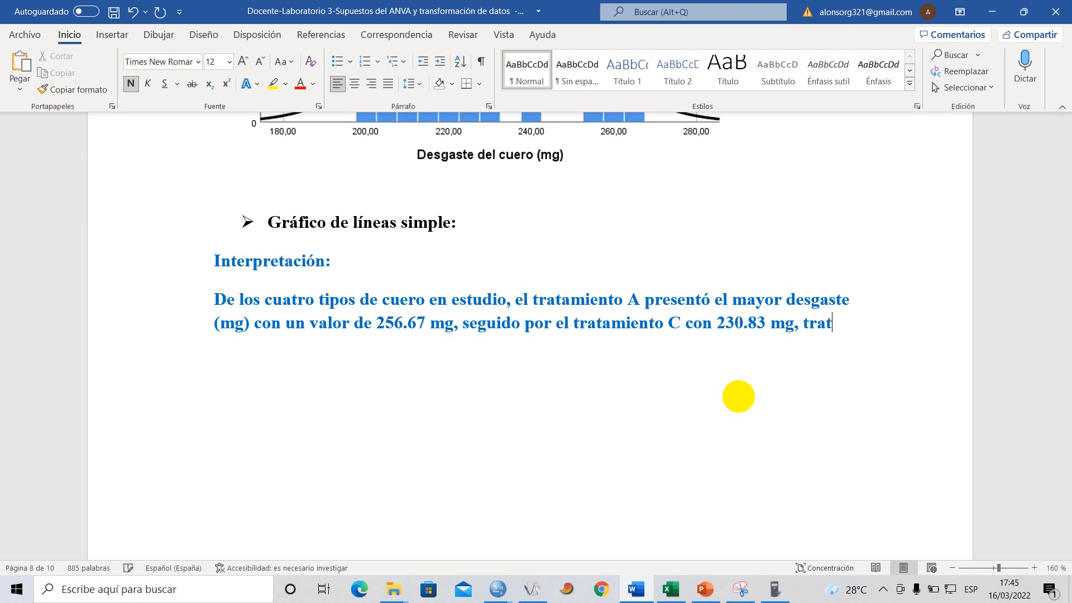
type("amiento")
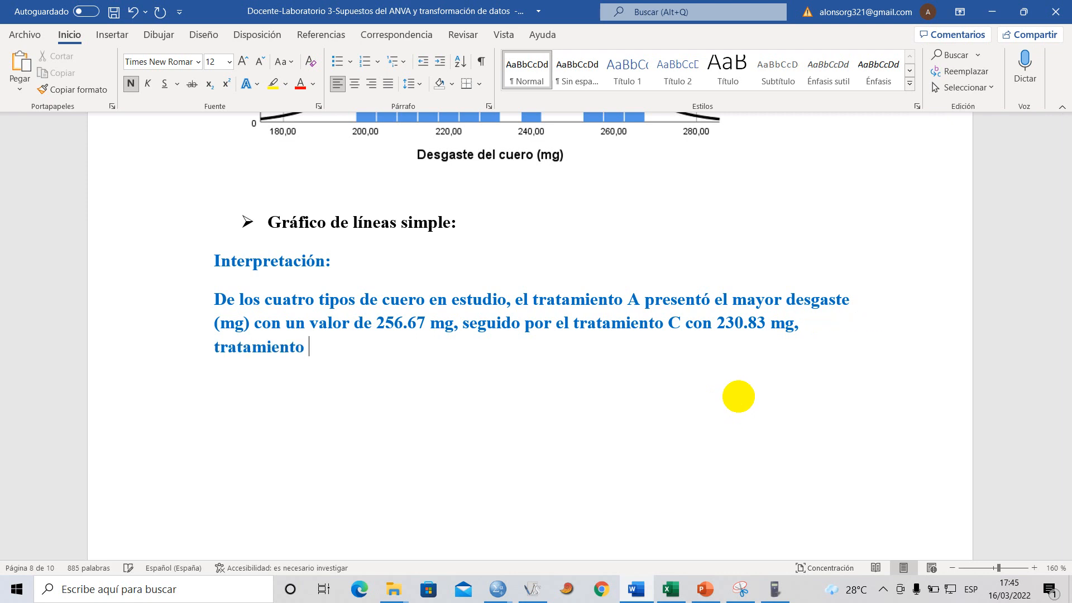
scroll(586, 407, "down", 10)
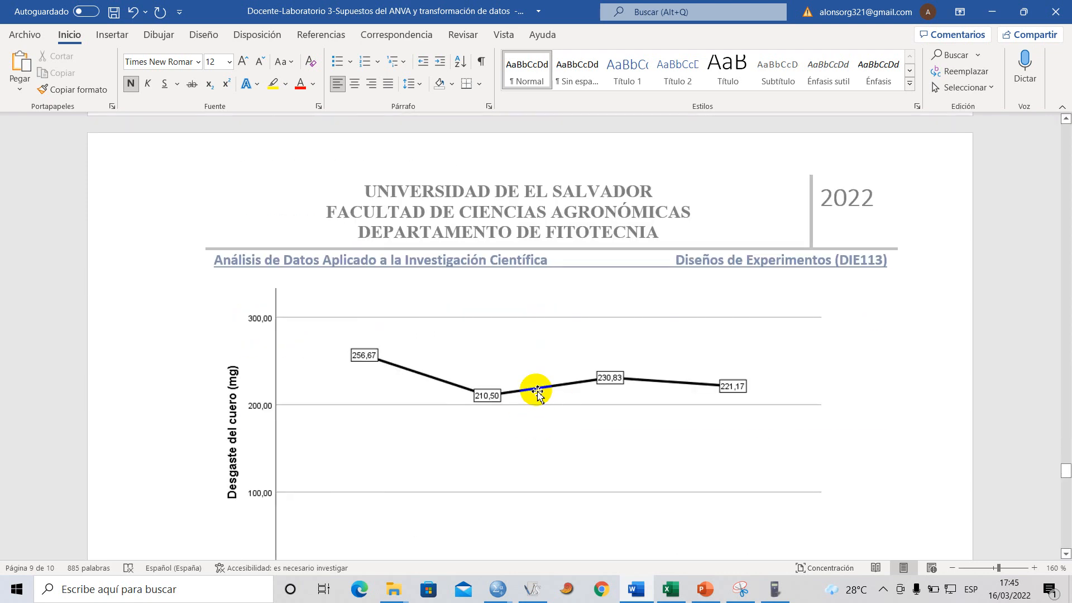
scroll(536, 390, "down", 2)
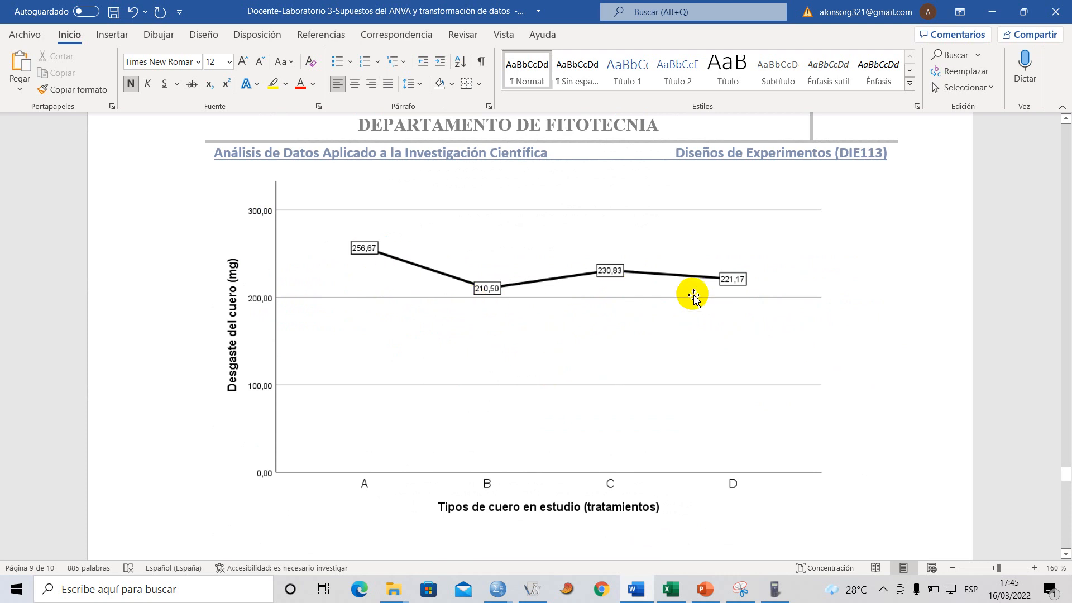
scroll(555, 302, "up", 8)
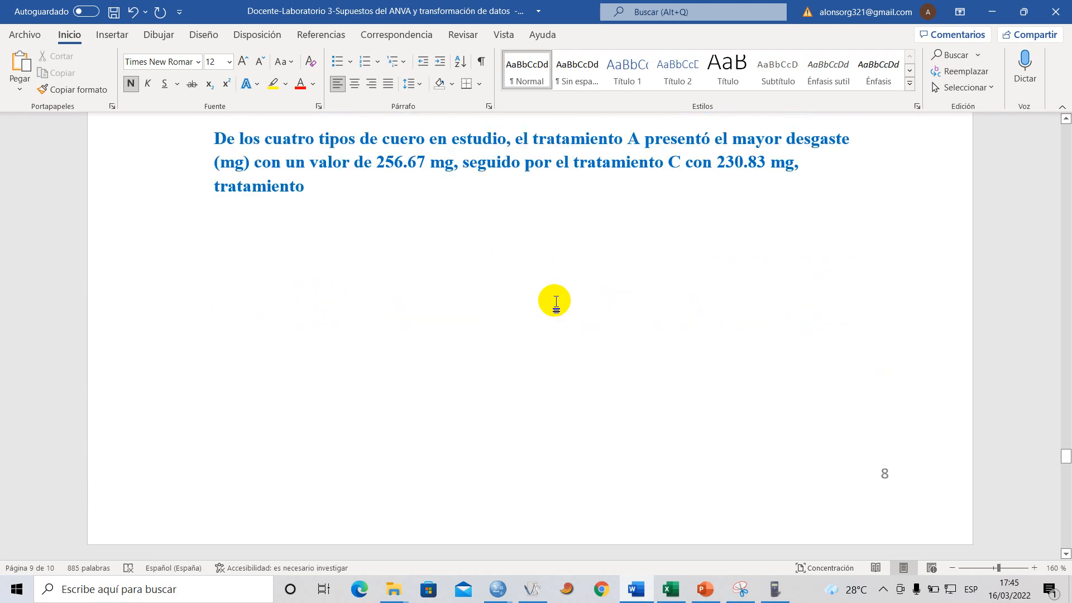
key("Caps_Lock")
type("D")
key("Caps_Lock")
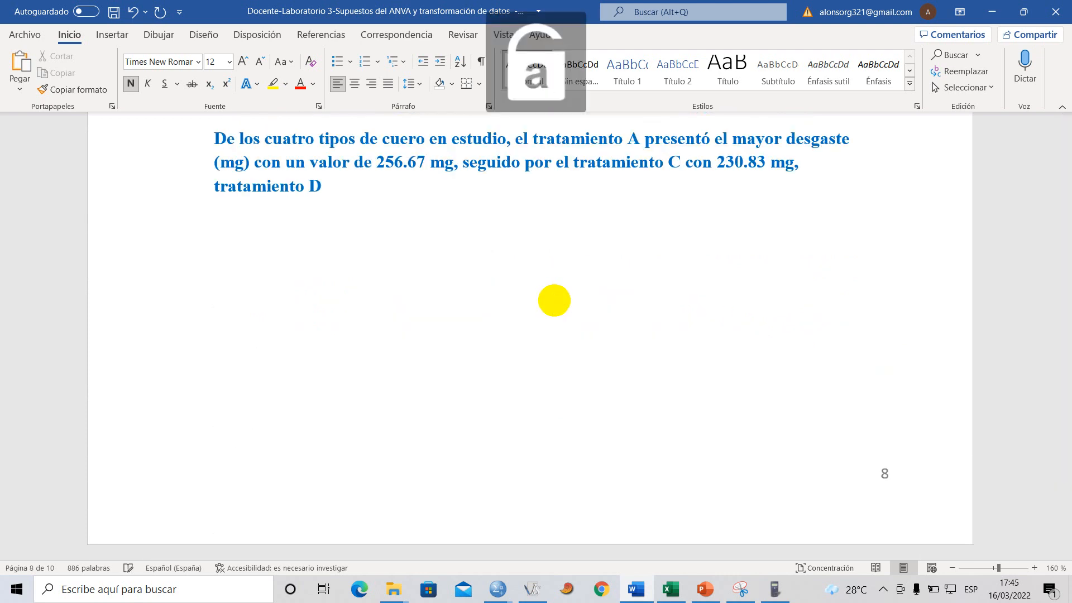
type("con")
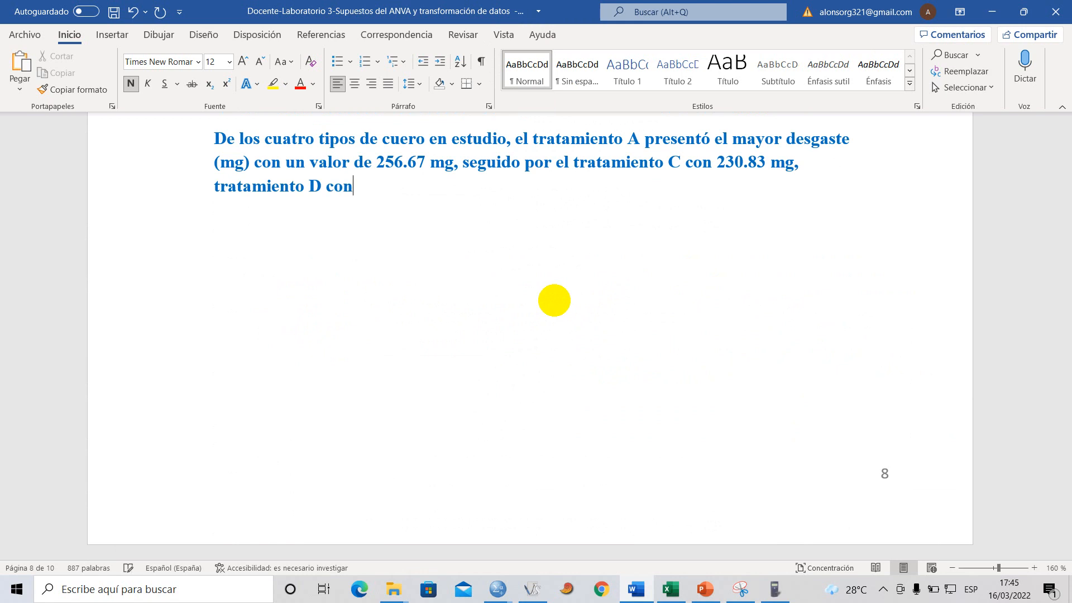
type(" un total de")
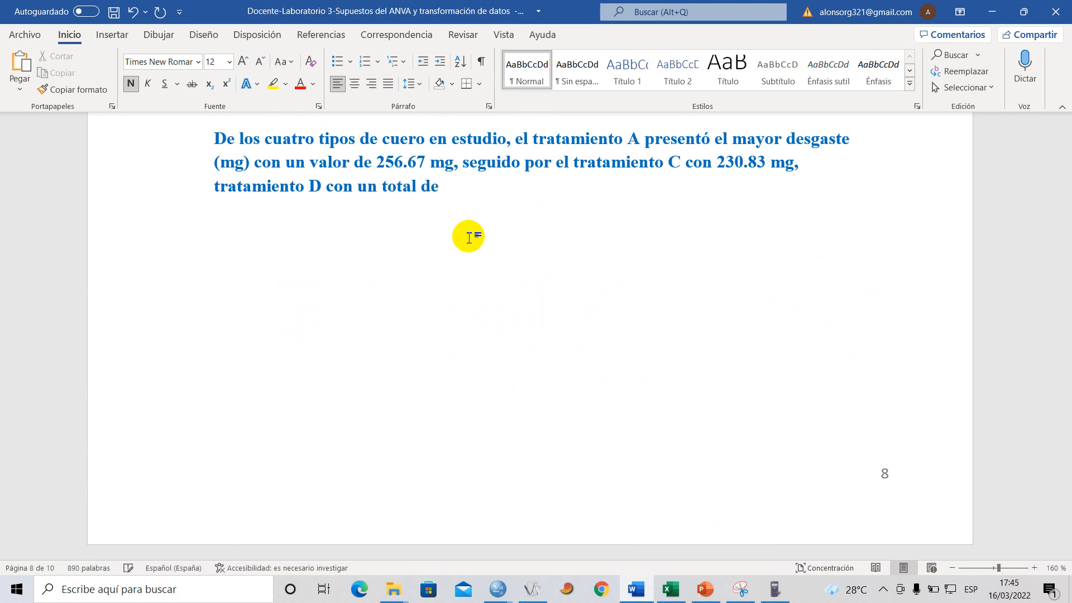
scroll(580, 380, "down", 3)
scroll(580, 379, "down", 4)
scroll(485, 275, "up", 8)
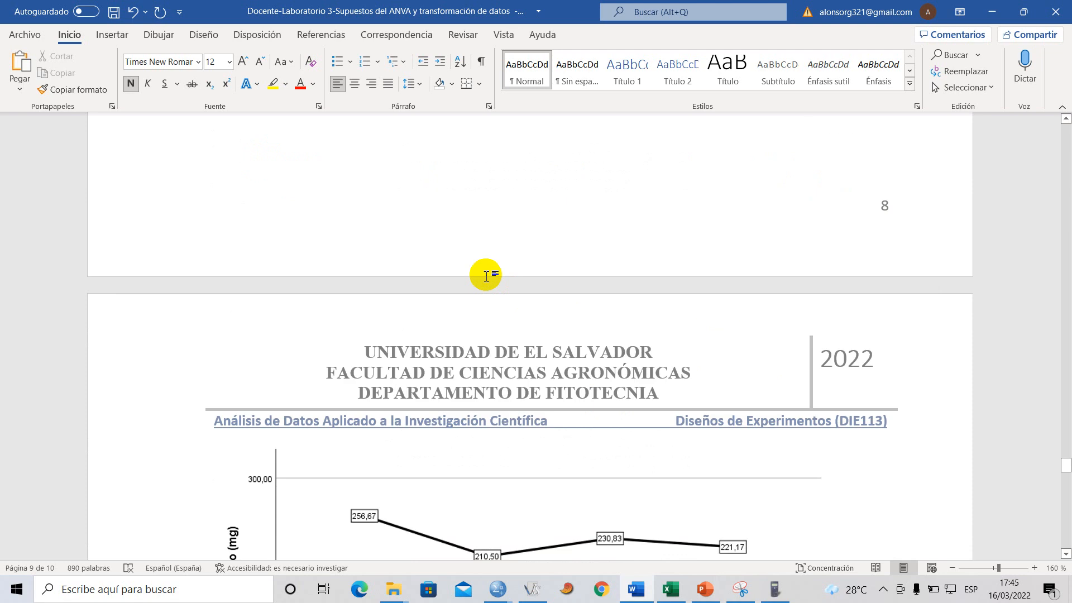
type("221.17")
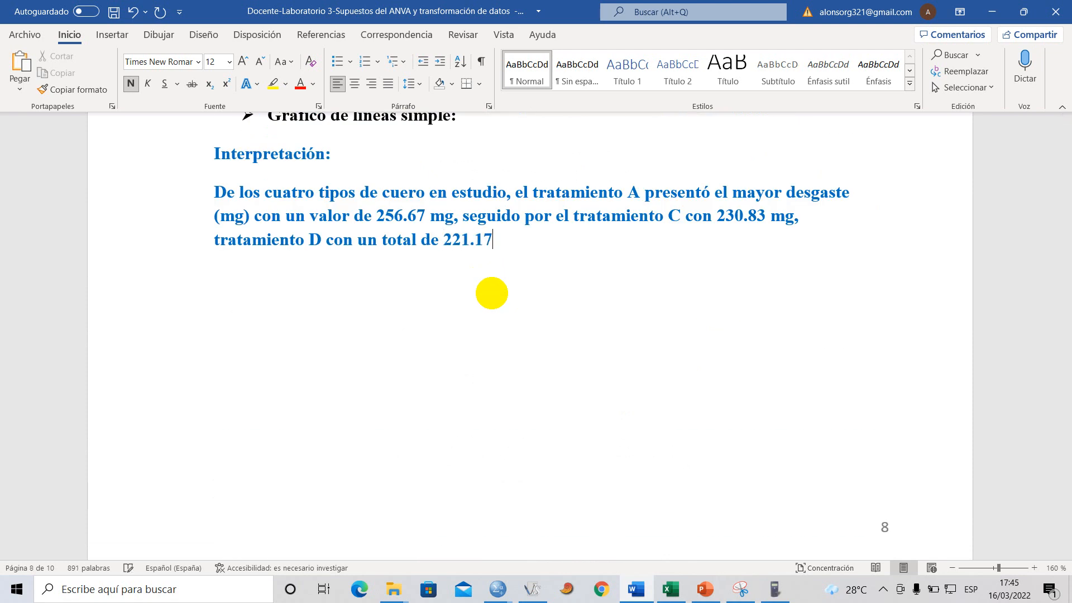
- Continue the sentence with " mg, y finalmente el tratamiento que mostró el menor desgaste fue el tipo de cuero"
type(" mg, y finalmente")
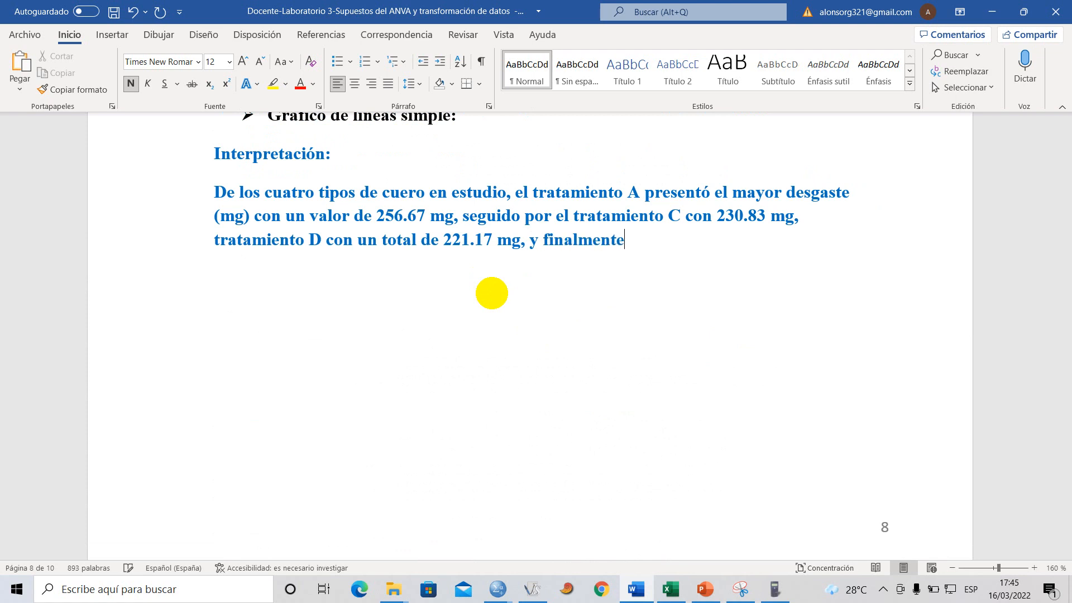
type(" el tratamiento que p")
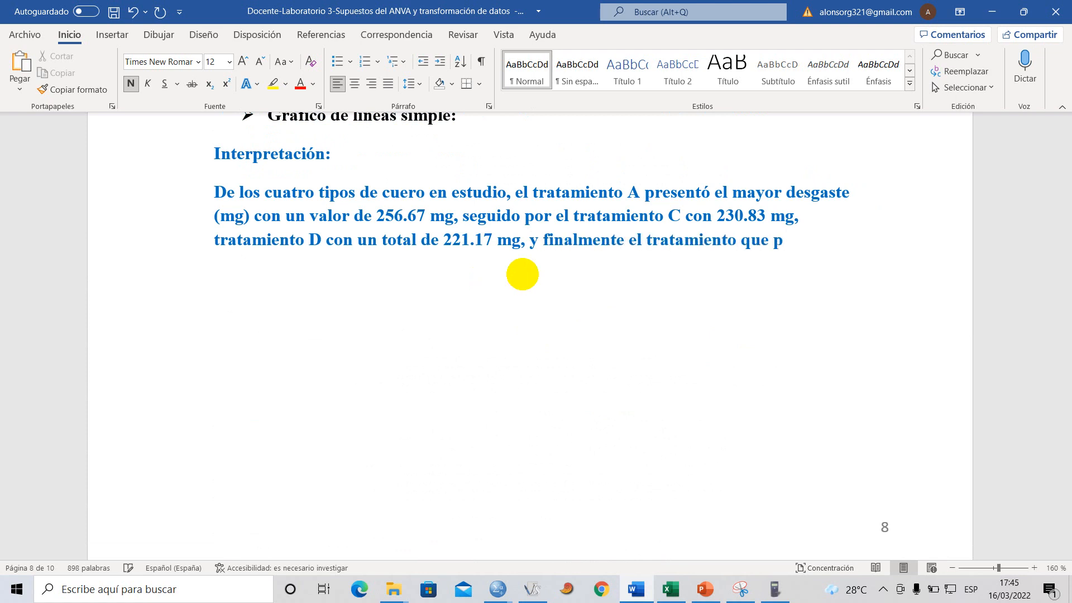
type("resentó")
key("BackSpace")
key("BackSpace")
key("BackSpace")
key("BackSpace")
key("BackSpace")
key("BackSpace")
key("BackSpace")
key("BackSpace")
type("mostró el menor")
type(" d")
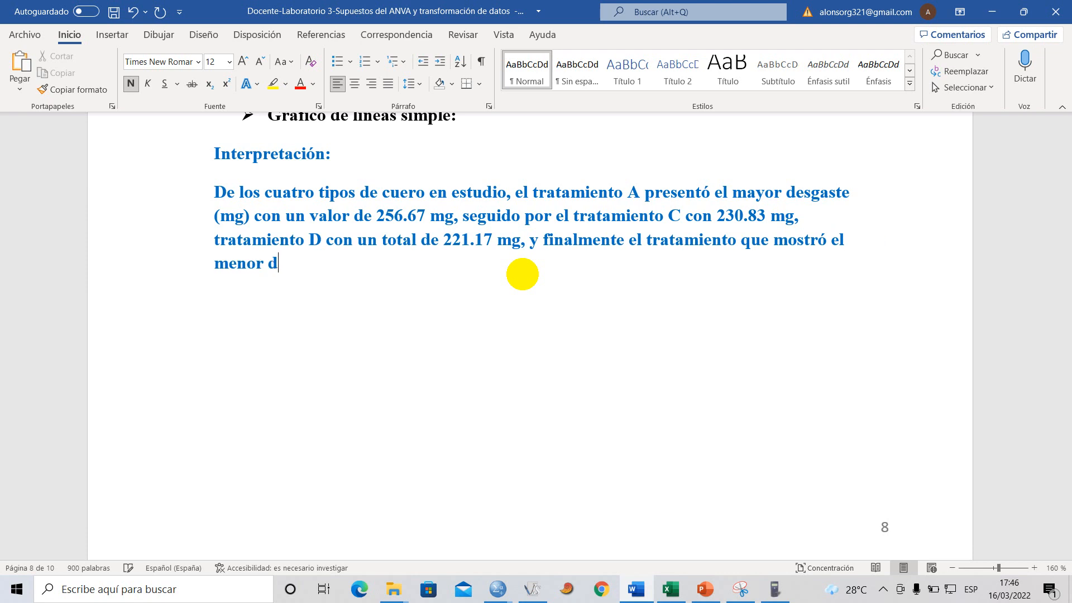
type("esgaste fu")
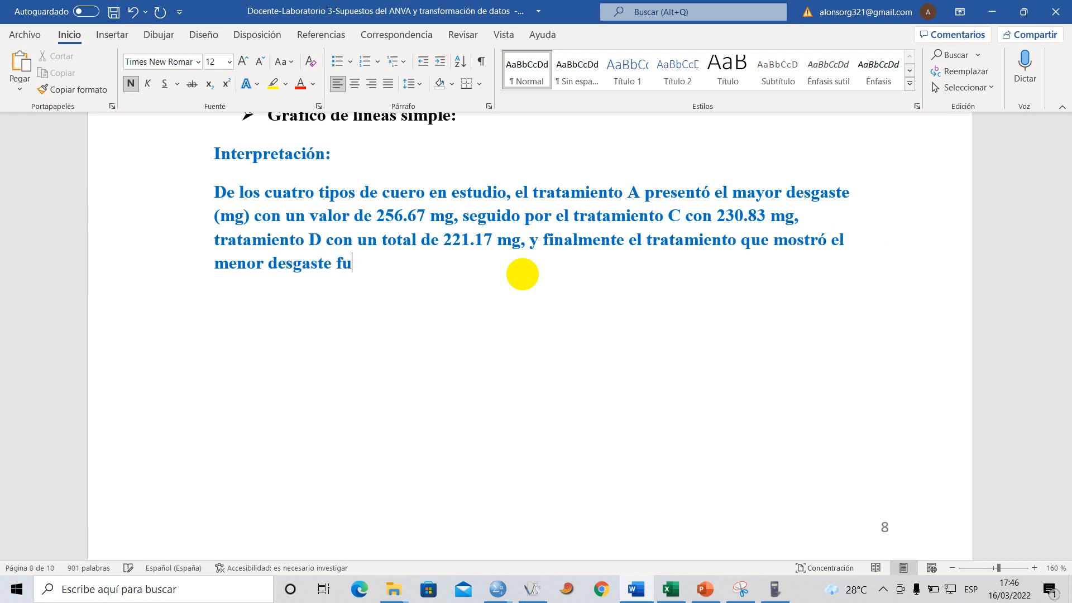
type("e el tipo de ")
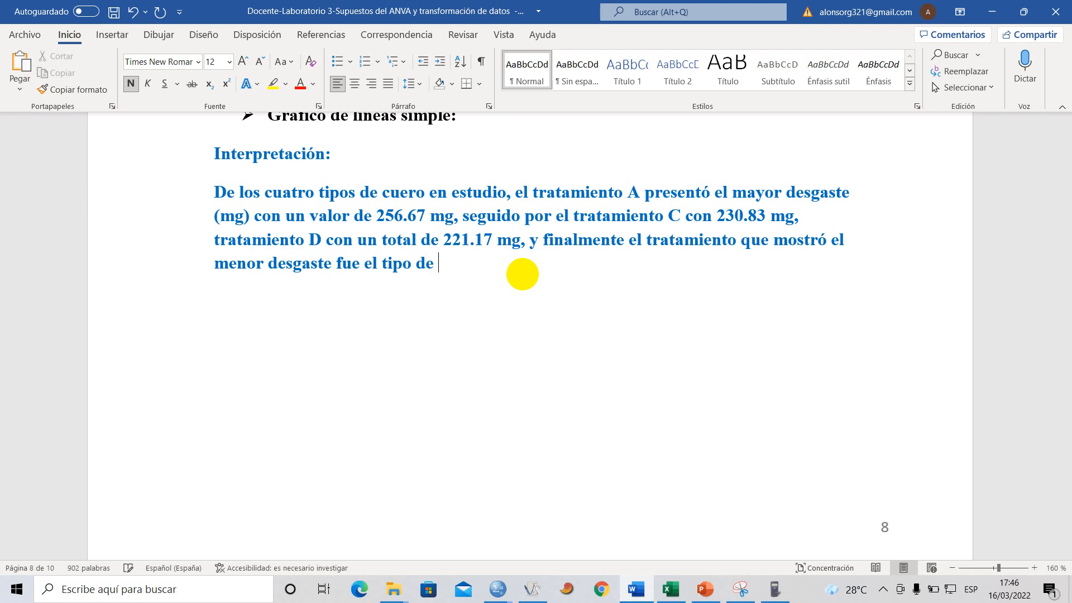
type("cuero")
- Finish the interpretation with "B con 210.50 mg.", taking the lowest treatment's value from the line chart
scroll(490, 340, "down", 10)
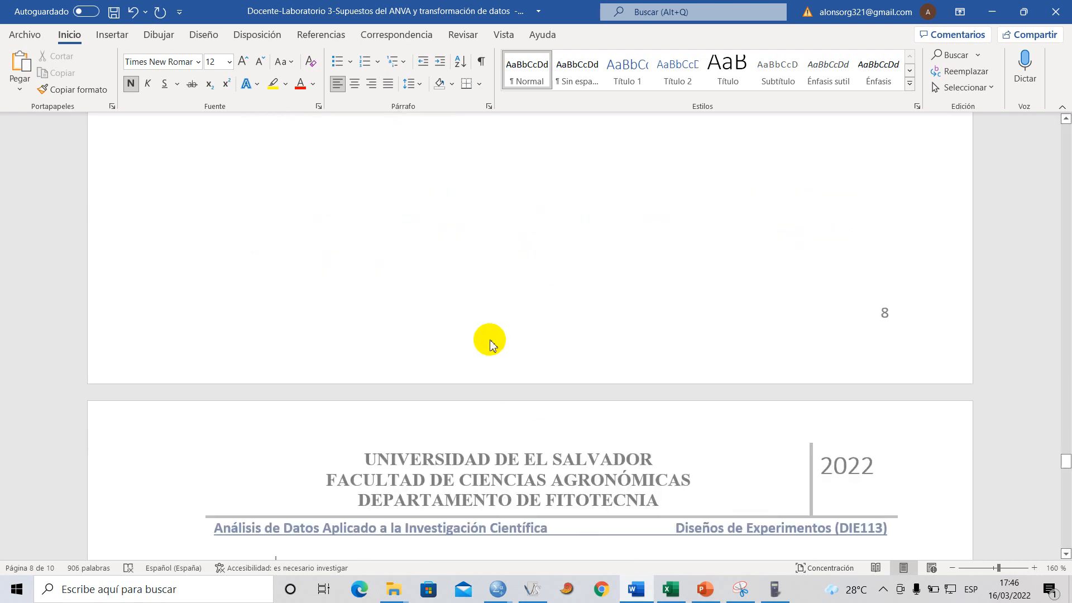
scroll(471, 360, "up", 10)
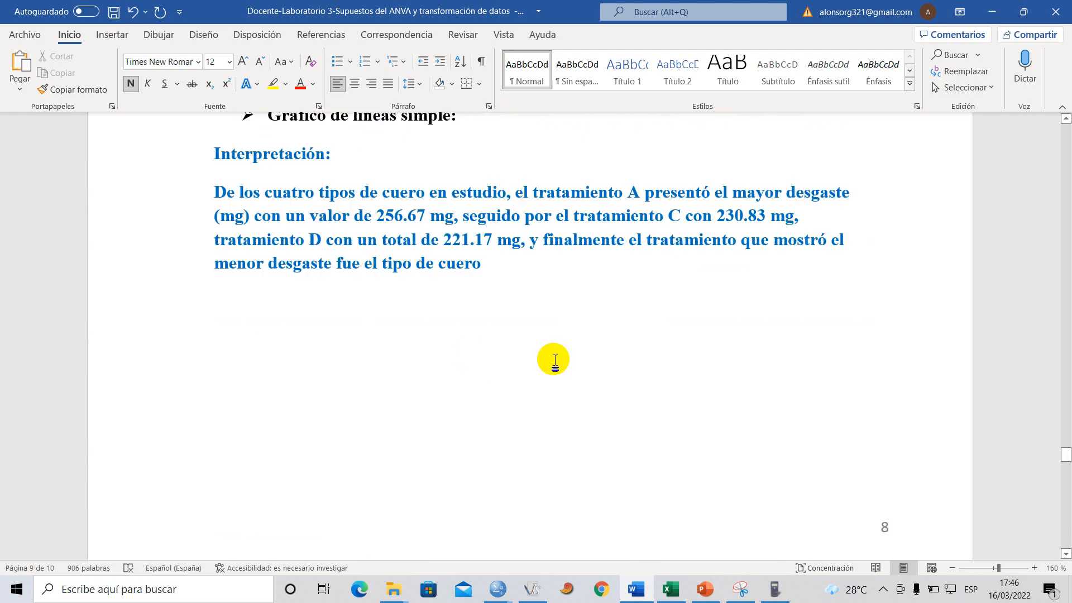
key("Caps_Lock")
type("o B")
key("Caps_Lock")
type("con")
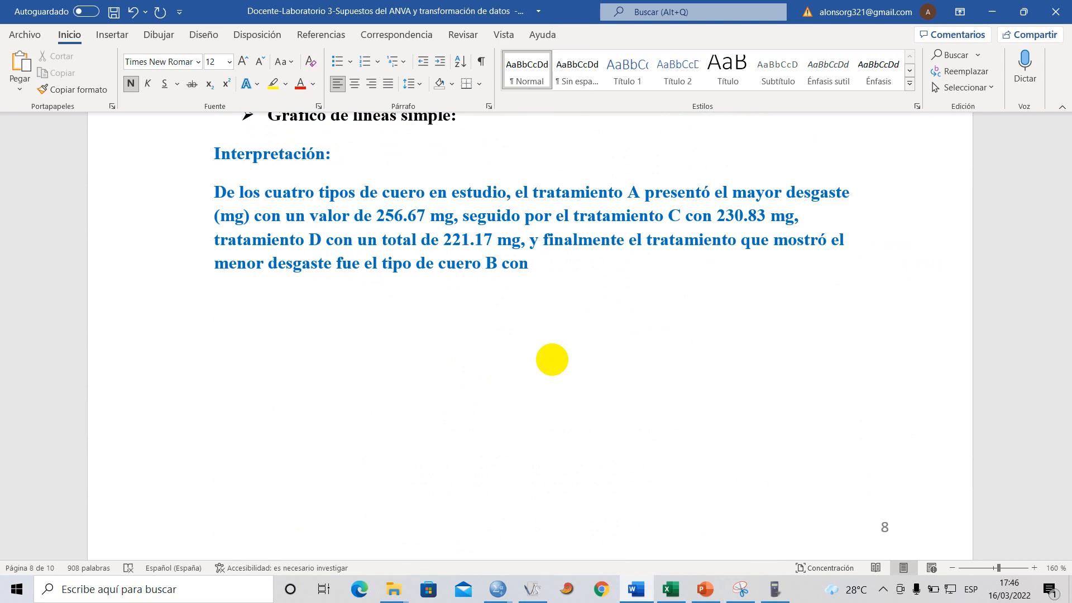
scroll(536, 371, "down", 8)
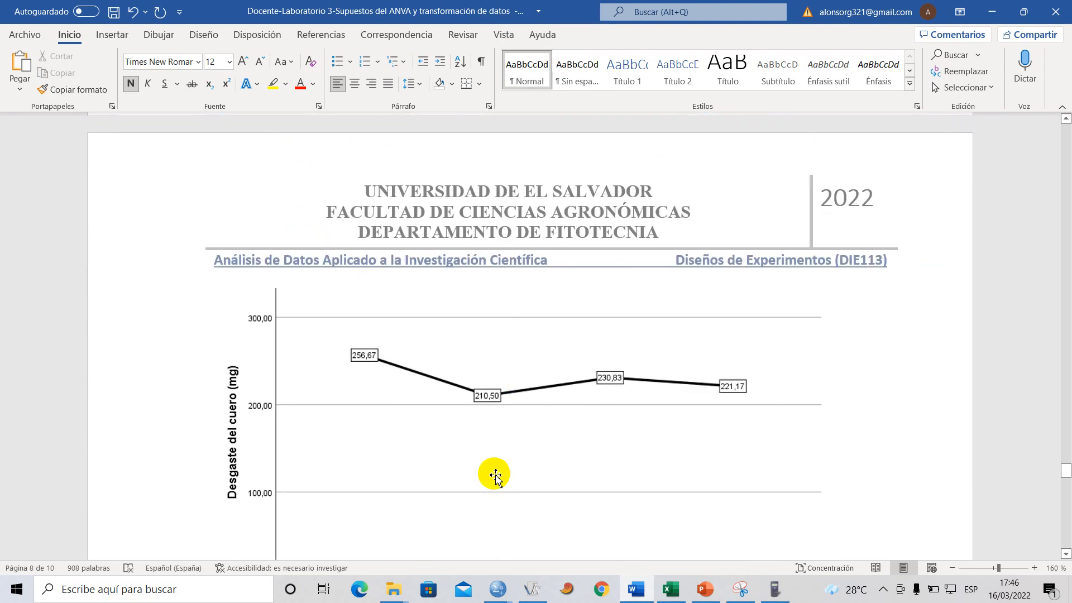
scroll(509, 370, "up", 6)
scroll(520, 343, "up", 3)
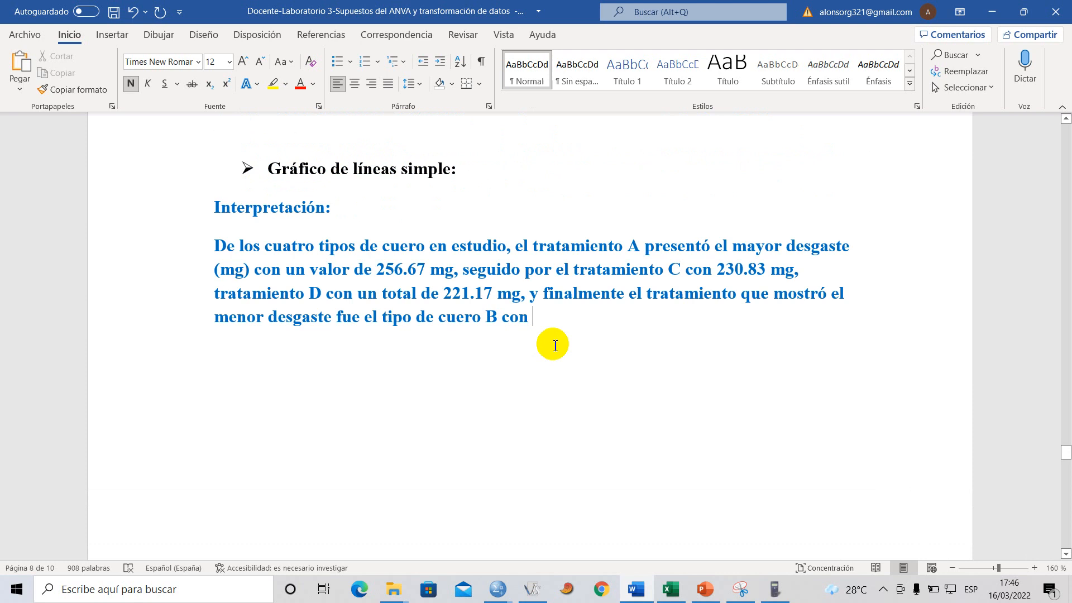
type("210.5")
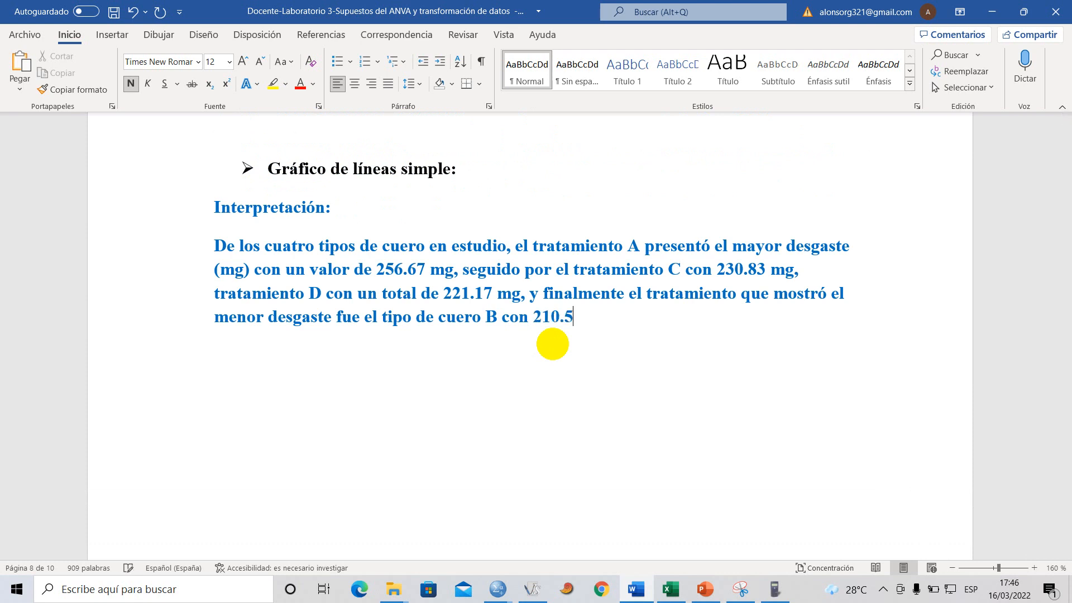
type("0 mg.")
- Justify the interpretation paragraph under "Gráfico de líneas simple"
left_click_drag(593, 314, 219, 240)
left_click(388, 83)
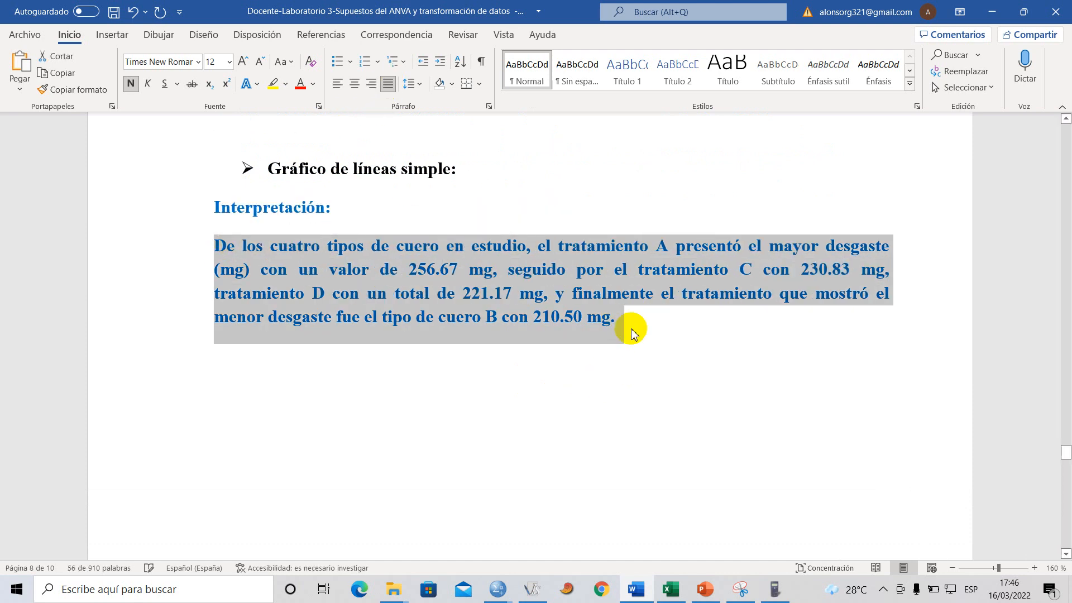
left_click(615, 317)
- Review the finished interpretation and the line chart, and go on to section 4, "Verificación del supuesto de Distribución Normal"
scroll(371, 335, "down", 2)
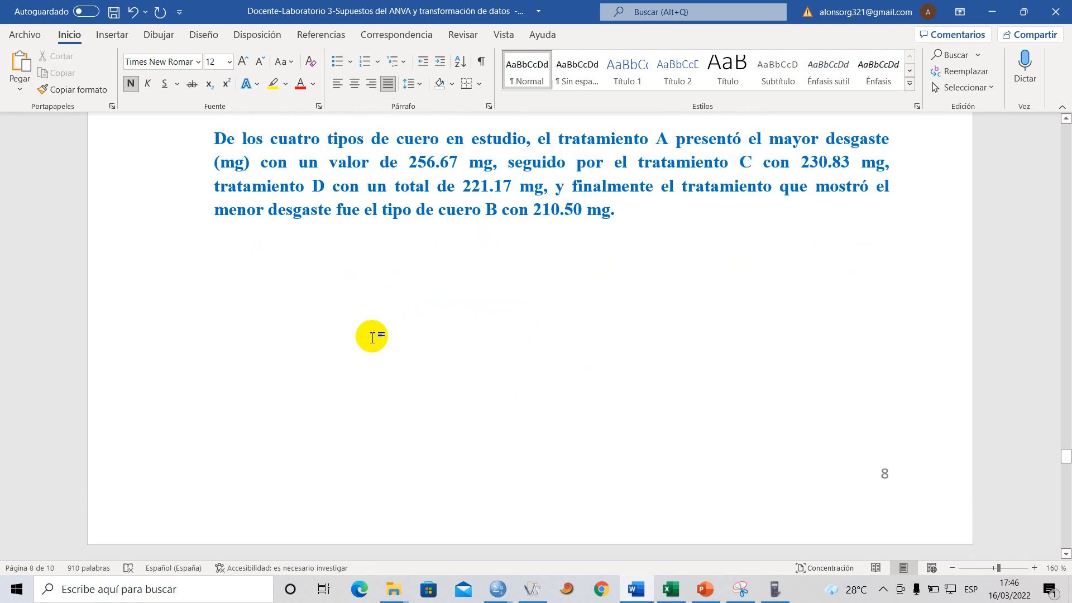
scroll(370, 335, "up", 1)
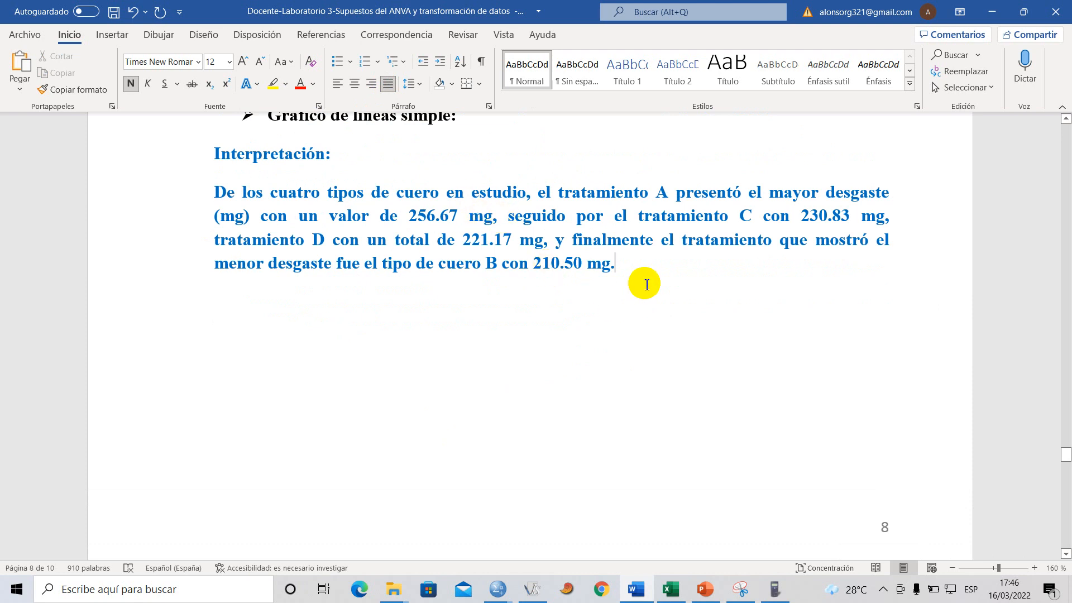
left_click_drag(630, 264, 503, 267)
left_click(626, 267)
scroll(561, 283, "down", 15)
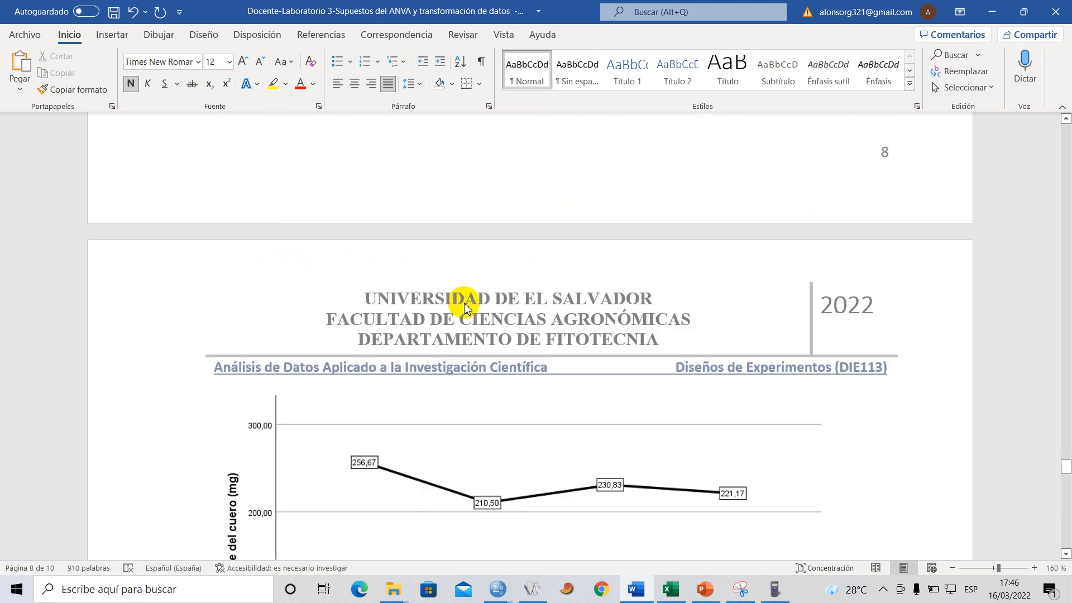
scroll(443, 330, "down", 5)
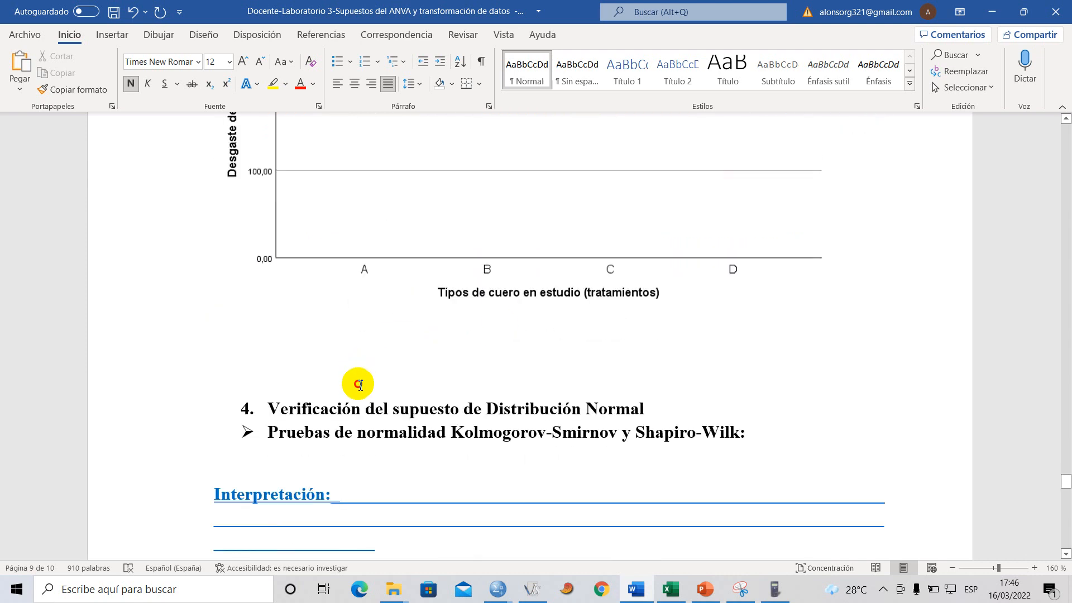
- Remove the two surplus blank lines between the line chart and section 4, and save the document
left_click(358, 369)
key("BackSpace")
key("BackSpace")
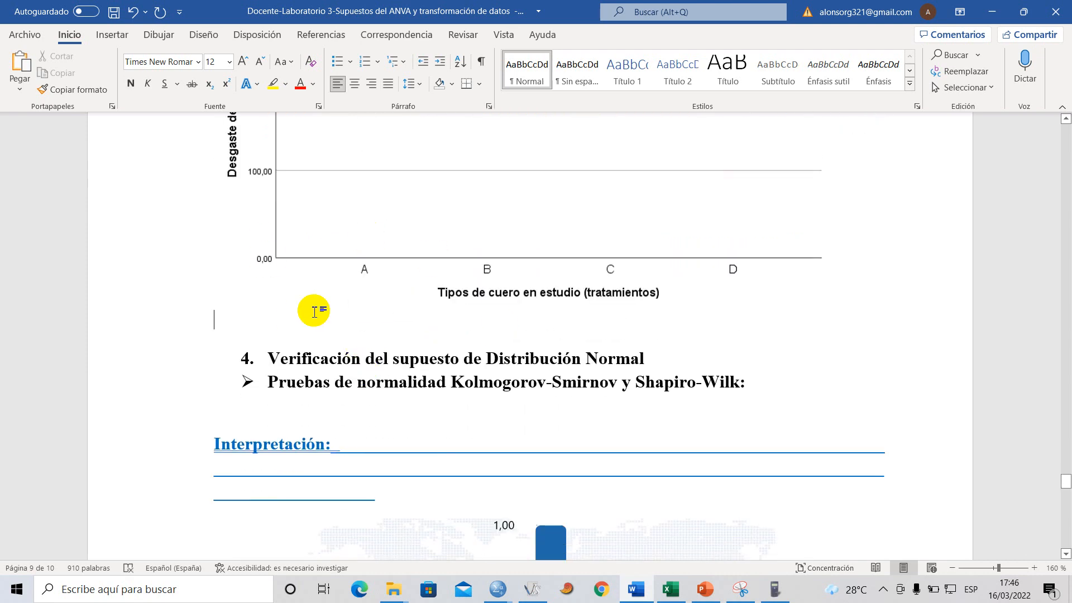
scroll(314, 298, "up", 12)
scroll(322, 304, "down", 5)
scroll(322, 304, "down", 5)
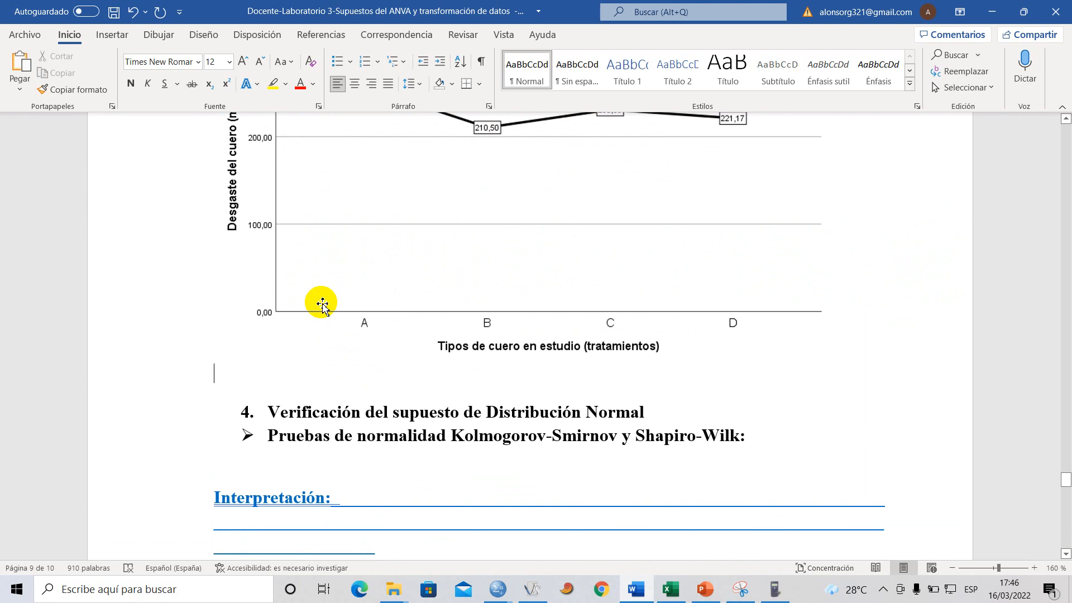
scroll(323, 304, "down", 5)
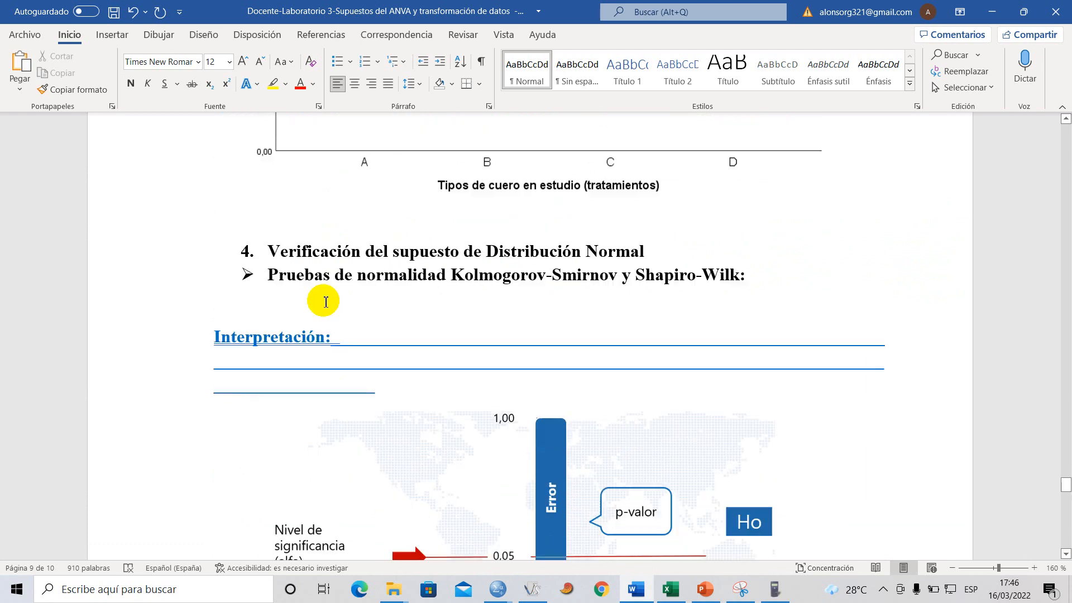
left_click(311, 301)
left_click(113, 12)
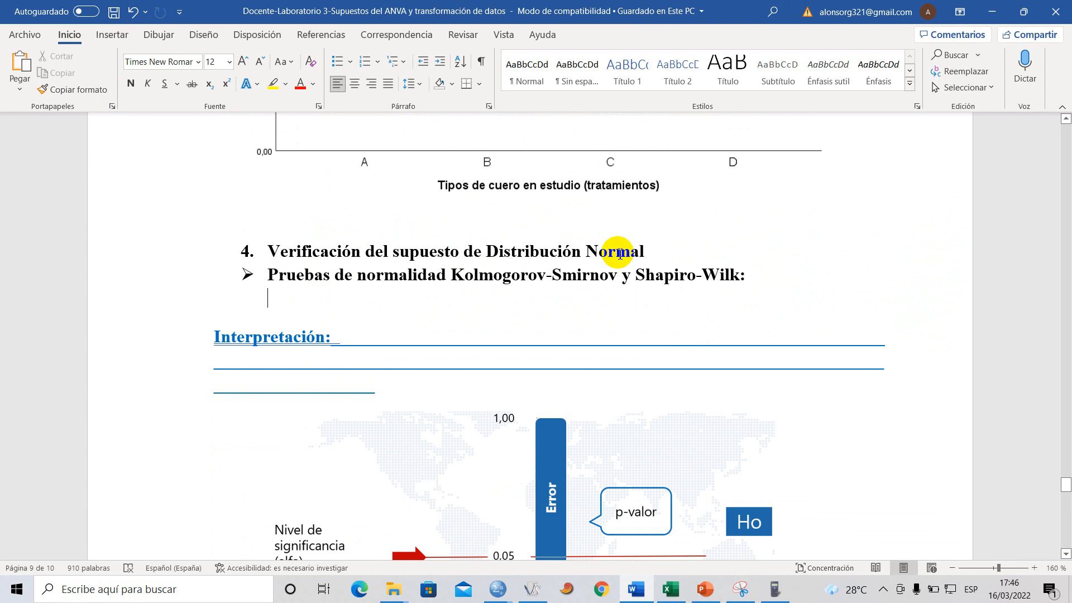
- Using the section 4 heading as reference, add the comment "* Supuesto de Distribución Normal" below END GPL in the SPSS syntax file
left_click(268, 251)
left_click(644, 246, "shift")
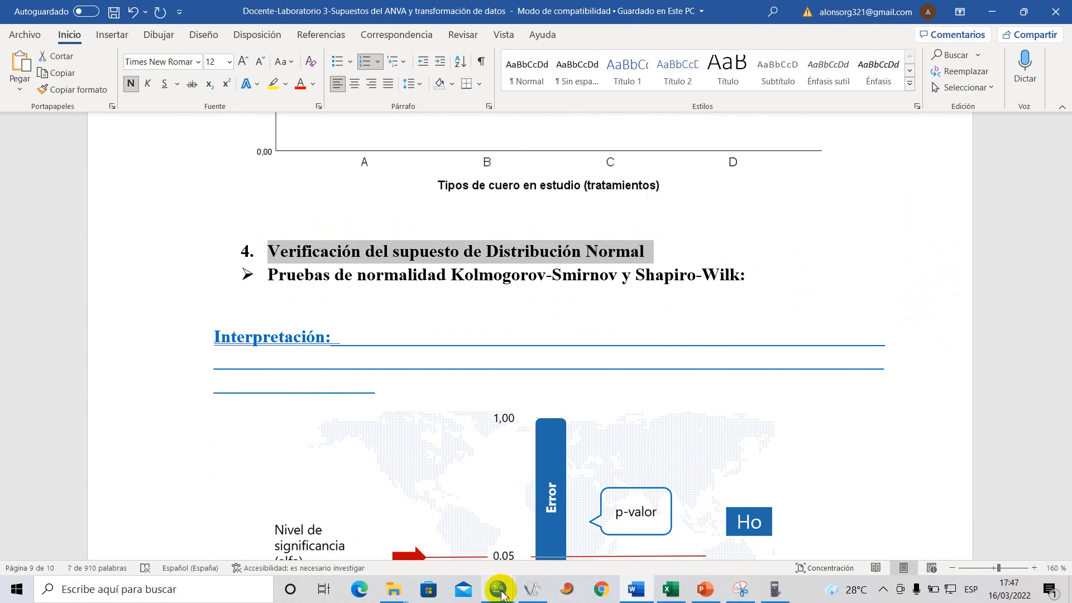
mouse_move(501, 594)
left_click(628, 544)
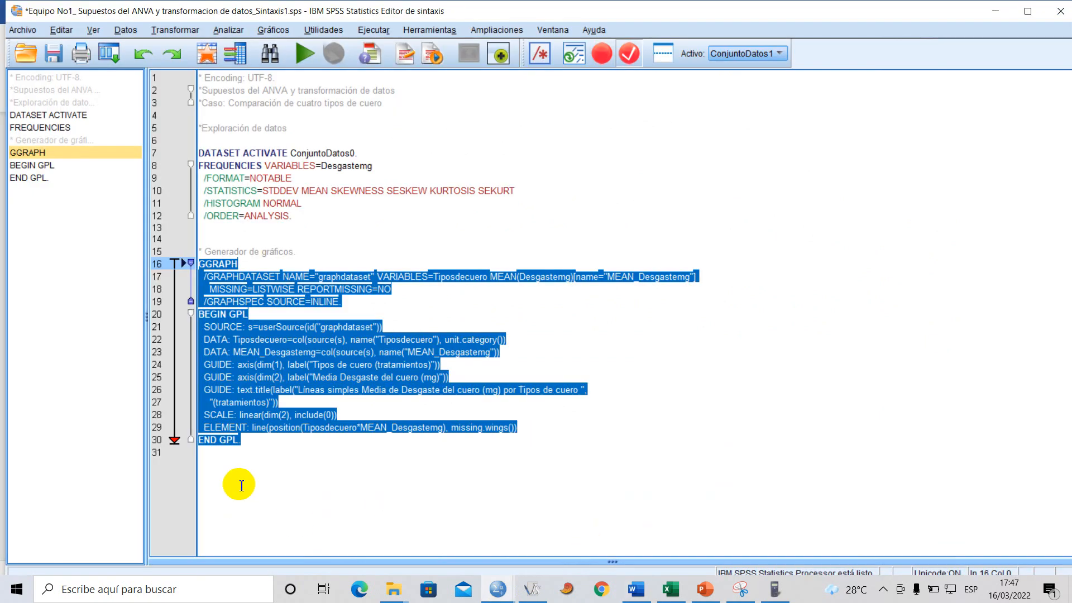
left_click(244, 469)
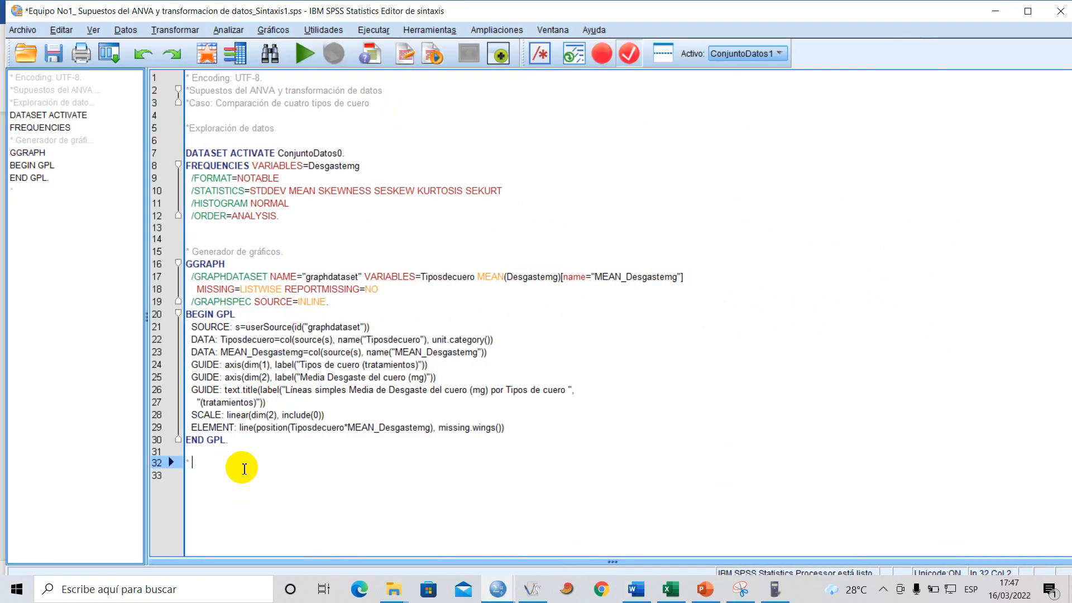
key("Caps_Lock")
type("S")
key("Caps_Lock")
type("upues")
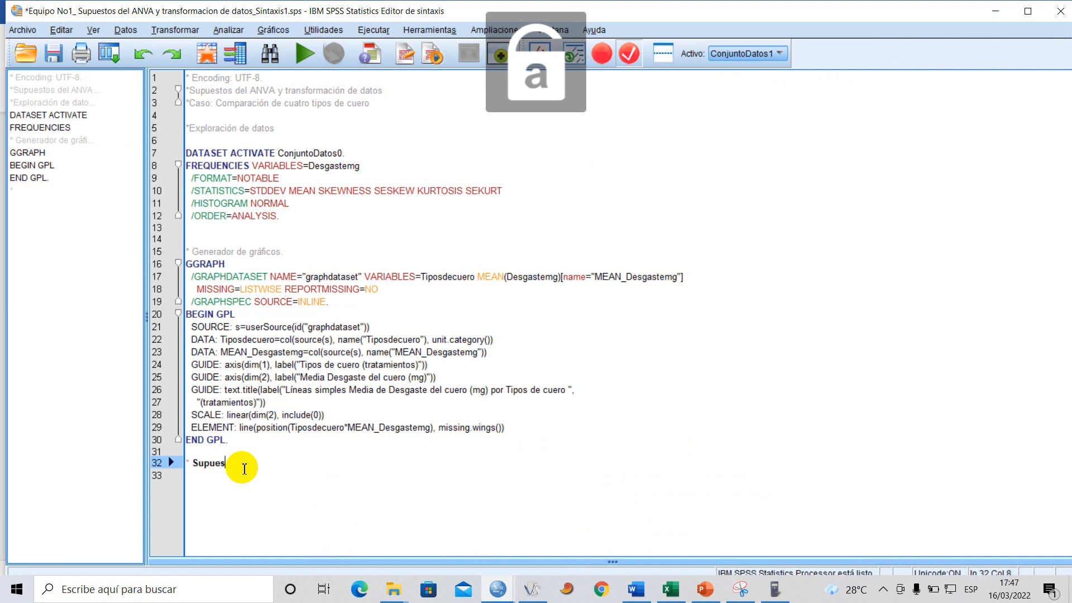
type("to de")
key("Caps_Lock")
type("D")
key("Caps_Lock")
type("istri")
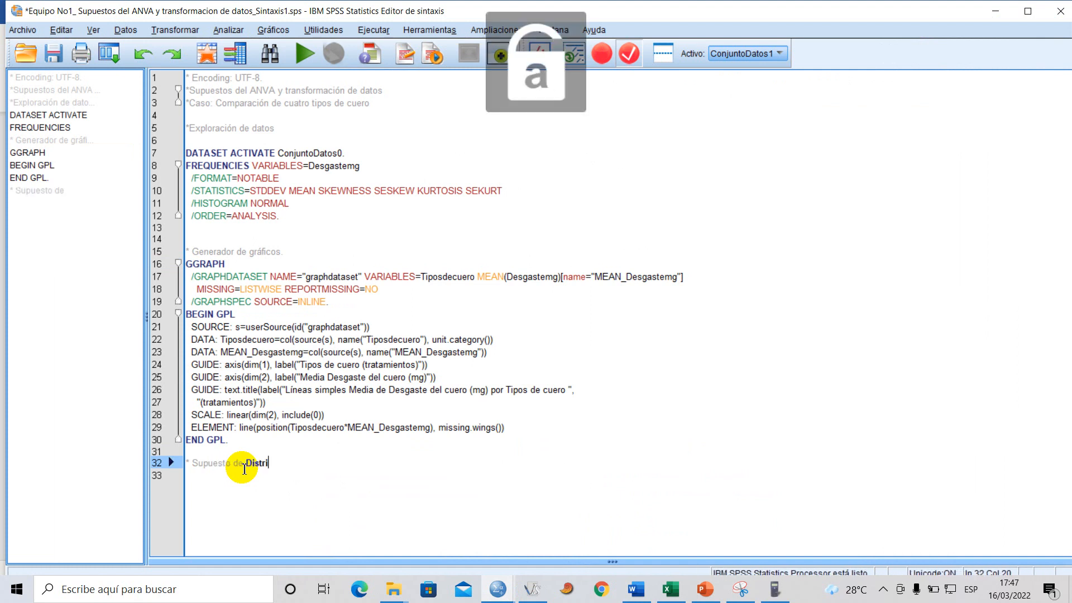
type("bución")
key("Caps_Lock")
type("N")
key("Caps_Lock")
type("ormal")
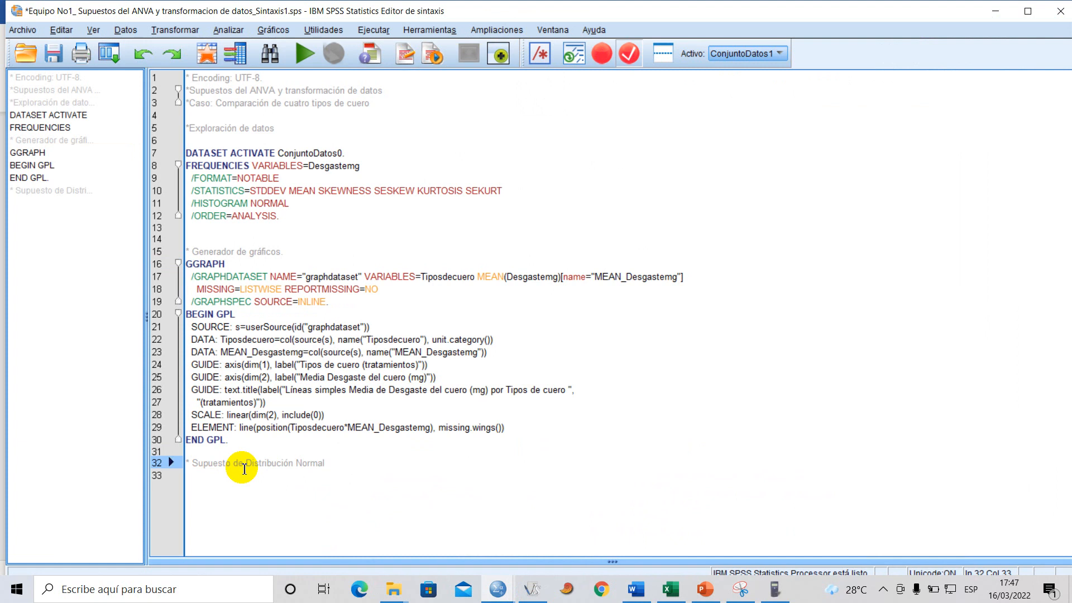
key("Return")
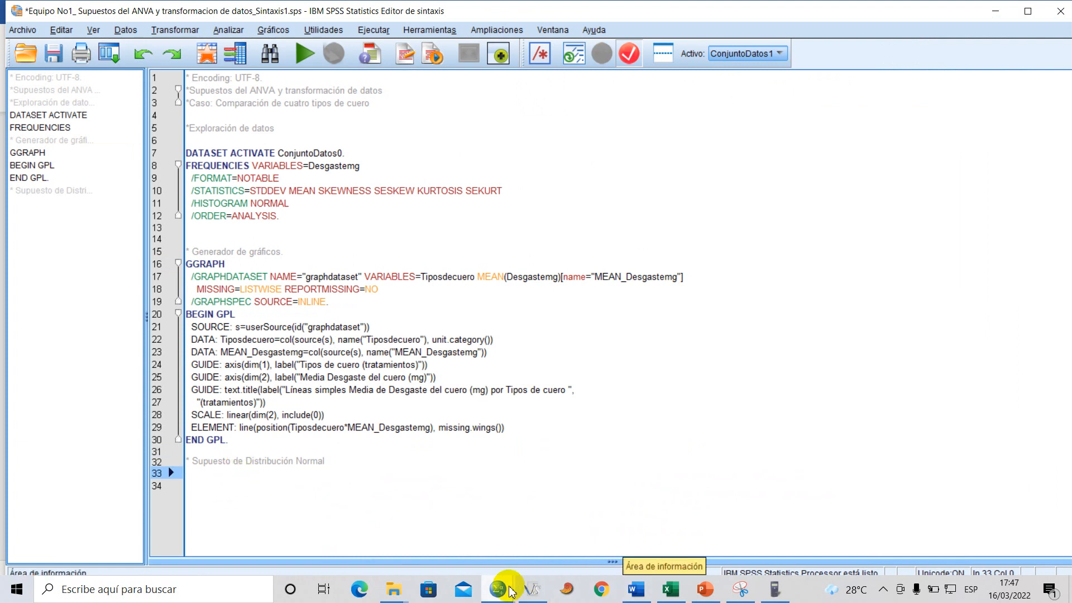
- In the SPSS data editor, set up an Explorar analysis with Desgaste del cuero (mg) as dependent and Tipos de cuero (tratamientos) as factor
mouse_move(505, 587)
left_click(491, 564)
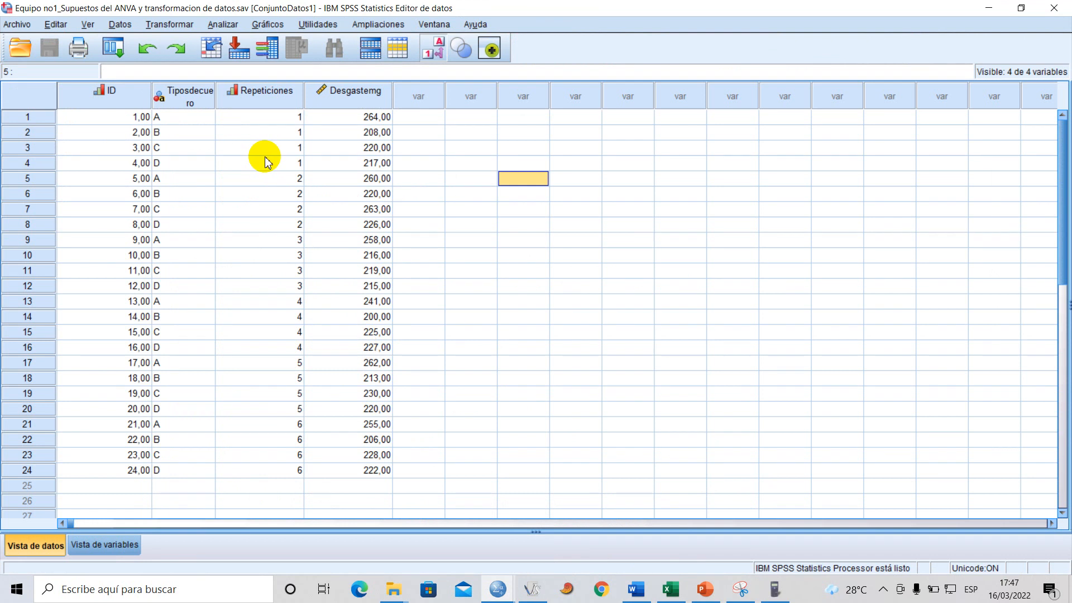
left_click(217, 25)
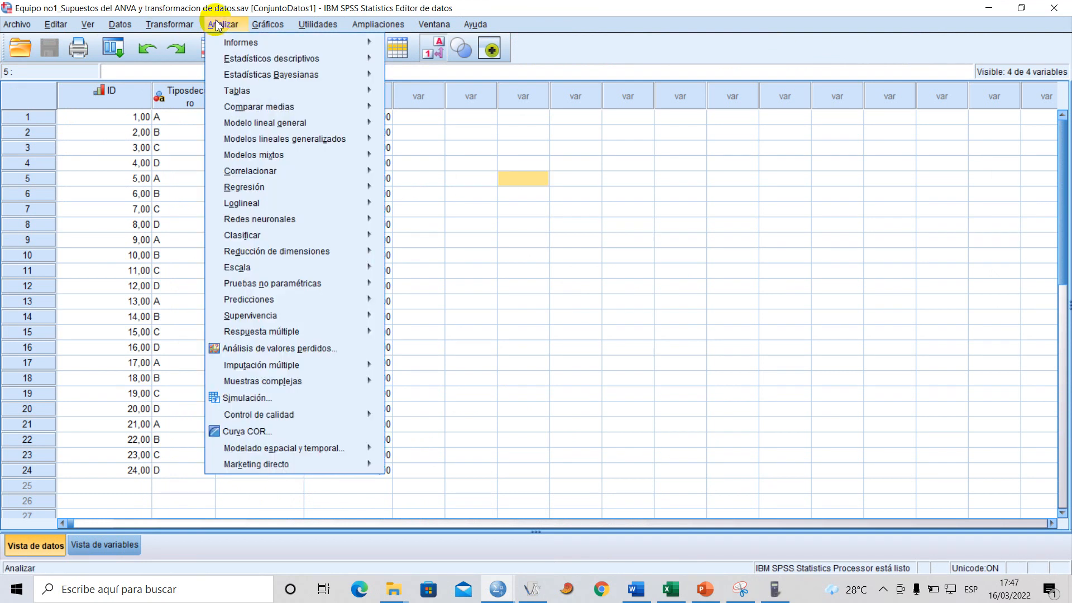
mouse_move(278, 64)
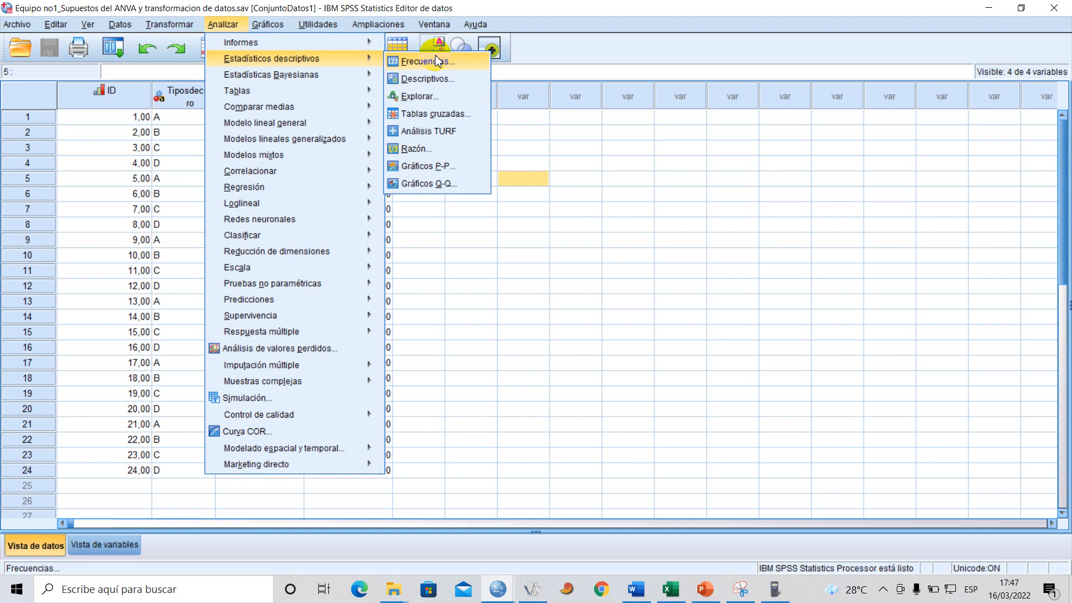
left_click(463, 104)
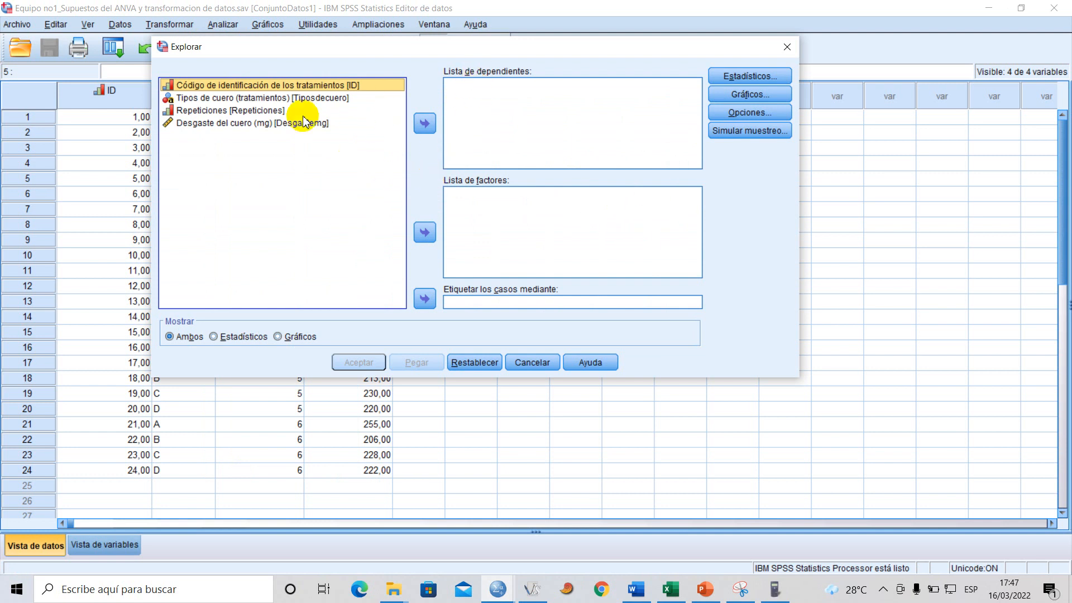
left_click(210, 123)
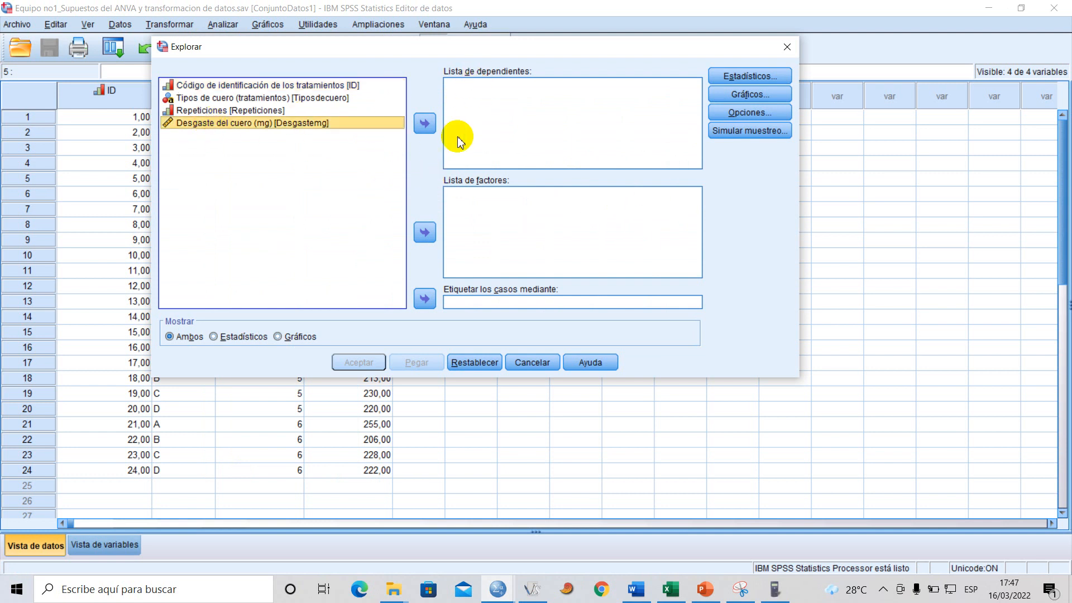
left_click(425, 124)
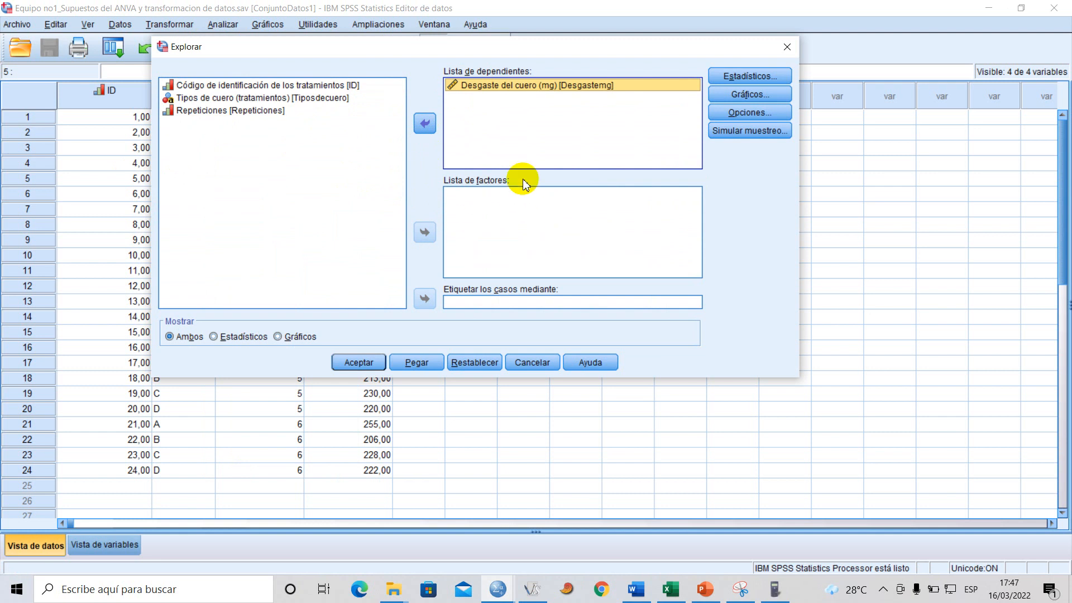
left_click(221, 99)
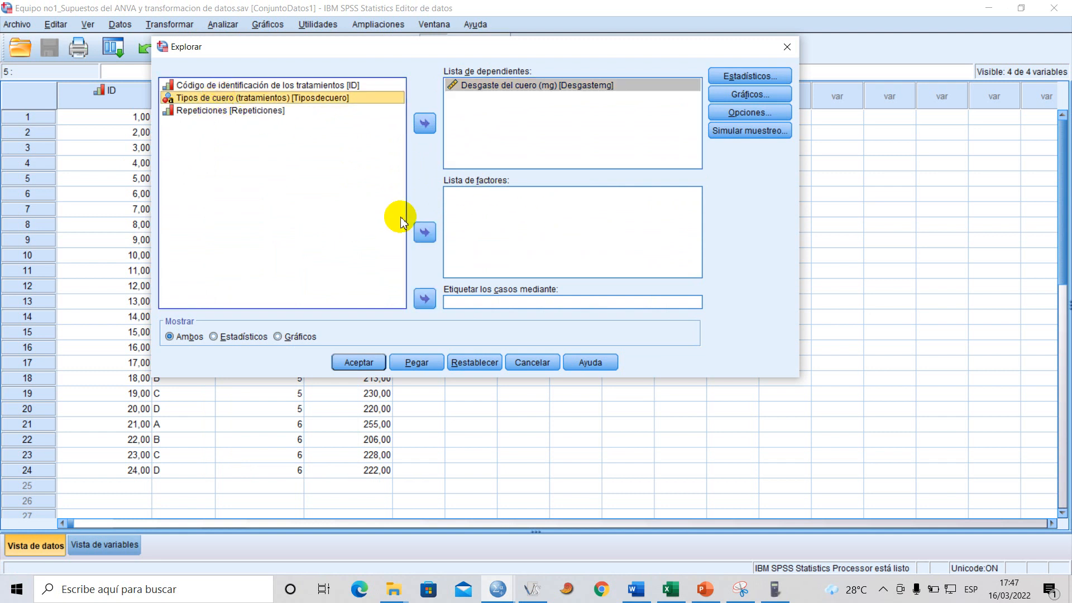
left_click(425, 233)
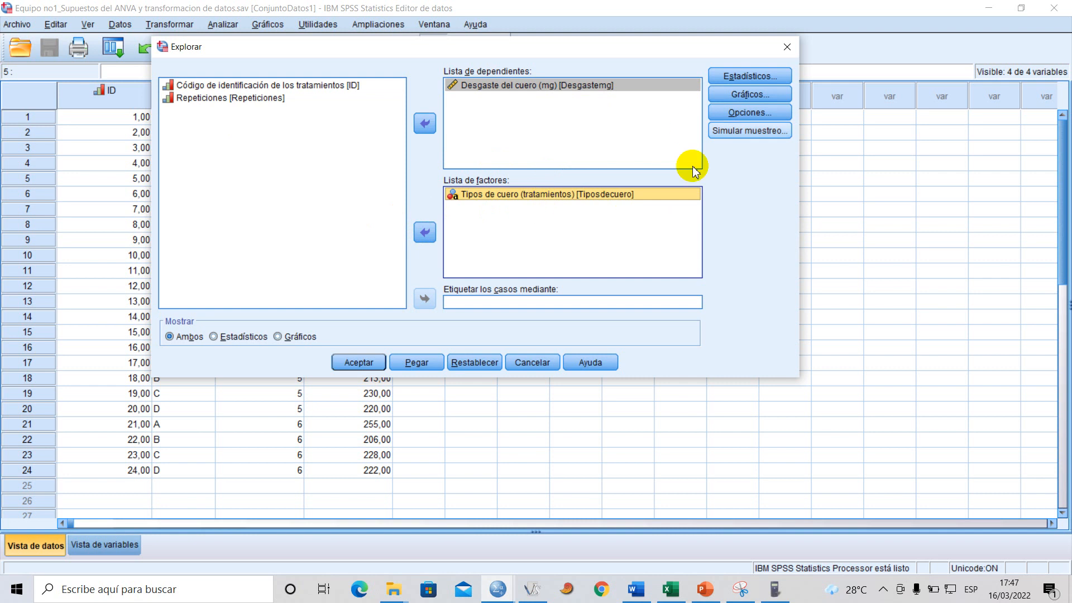
- Configure the Explorar plots without stem-and-leaf and with "Gráficos de normalidad con pruebas", keeping the default statistics
left_click(766, 77)
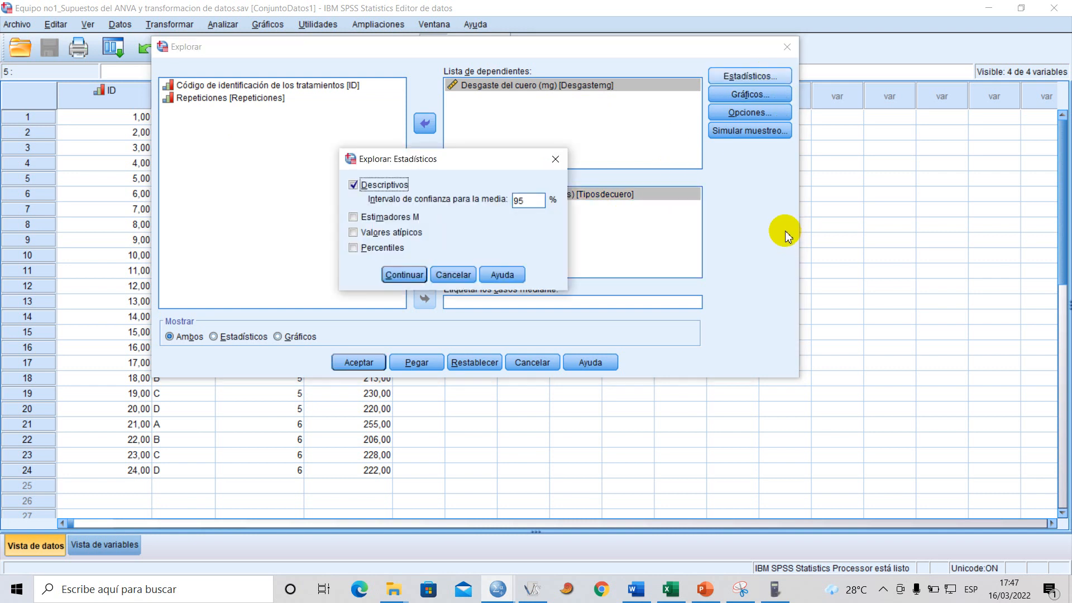
left_click(560, 152)
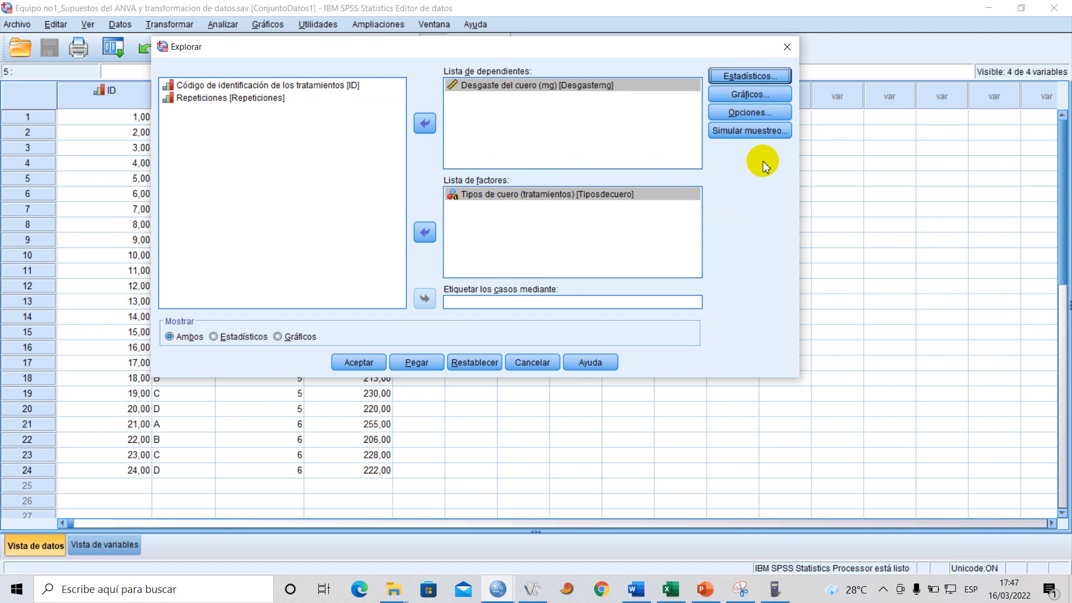
left_click(752, 98)
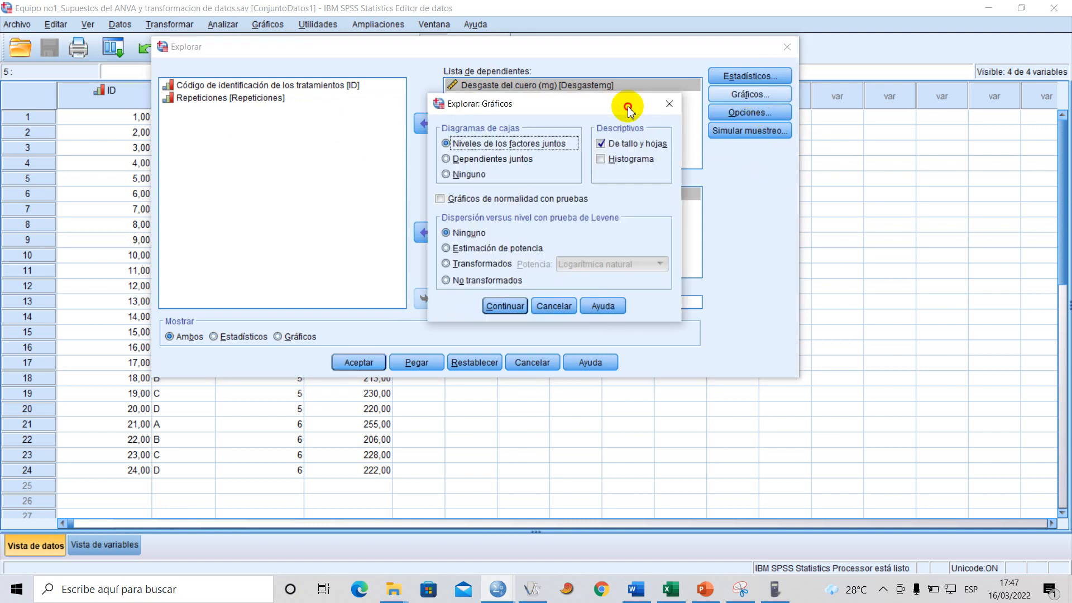
left_click_drag(637, 106, 599, 94)
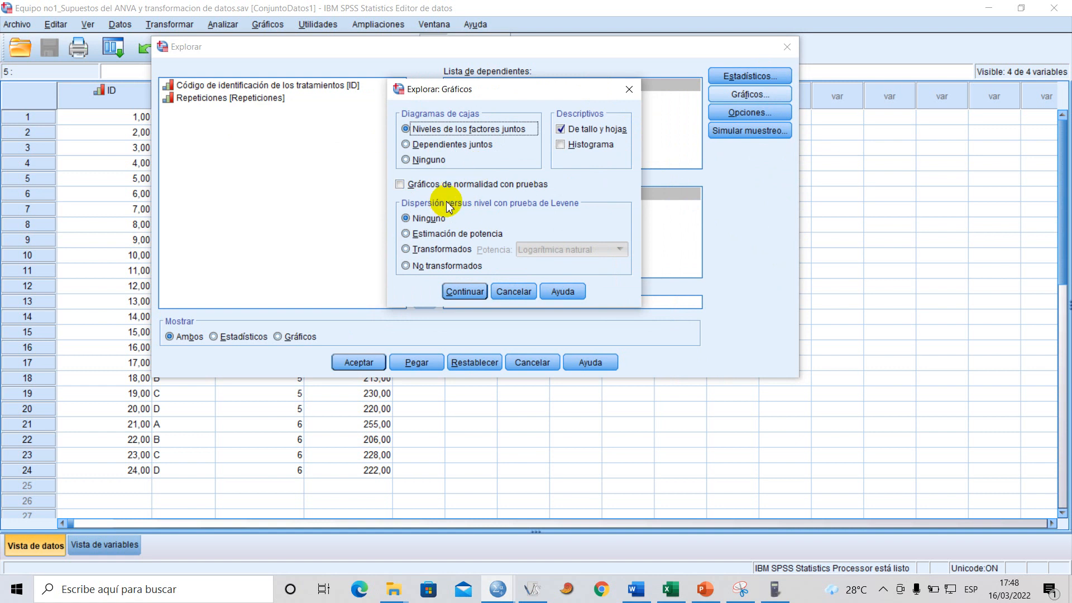
left_click(561, 128)
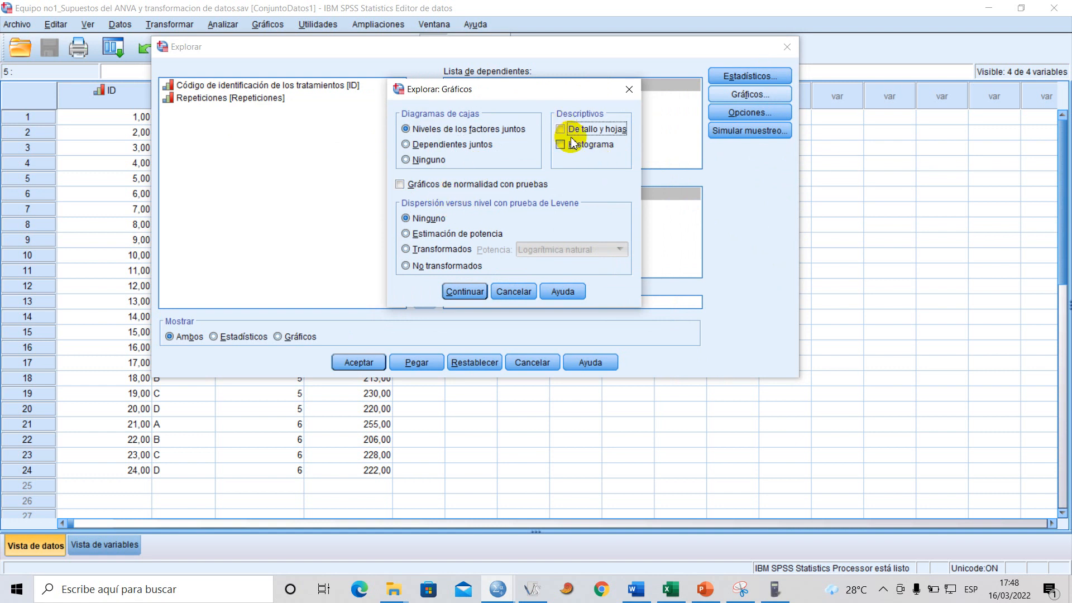
left_click(399, 184)
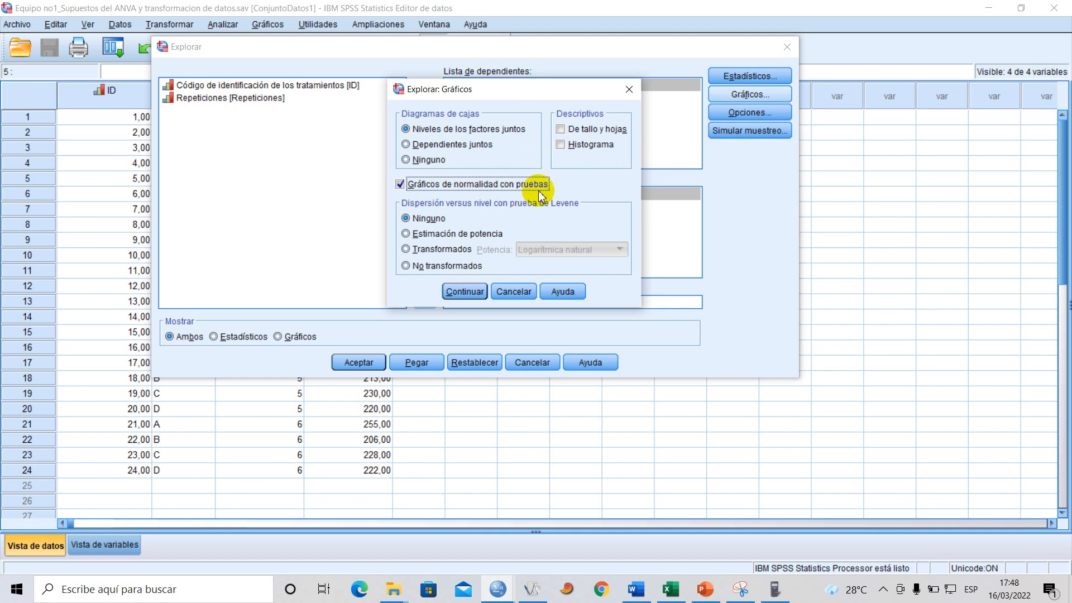
left_click(462, 288)
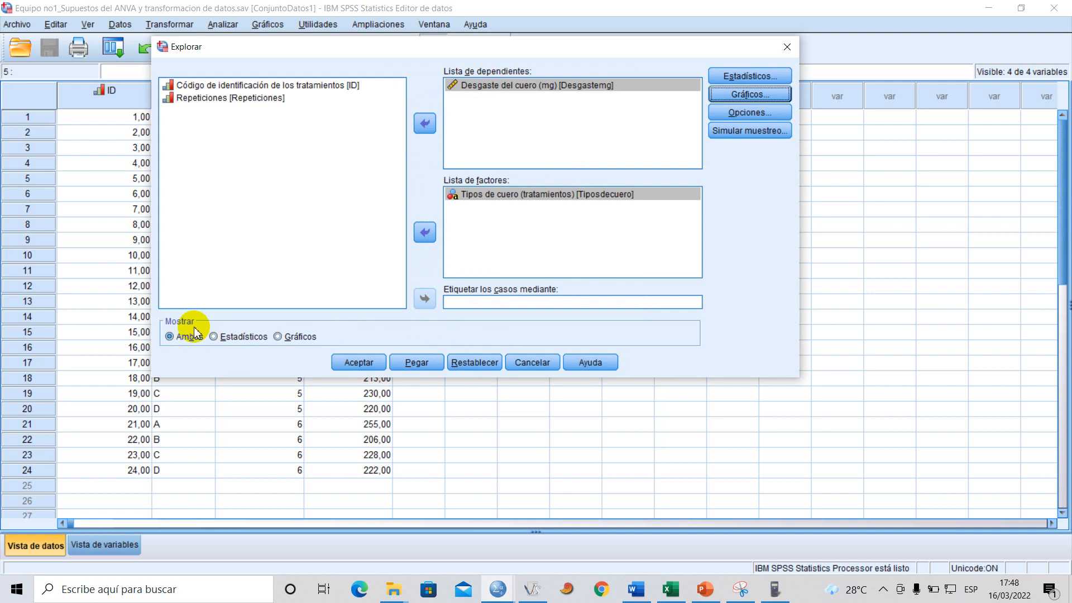
- Paste the Explorar command into the syntax with only Gráficos displayed, and remove the extra blank line above EXAMINE
left_click(279, 336)
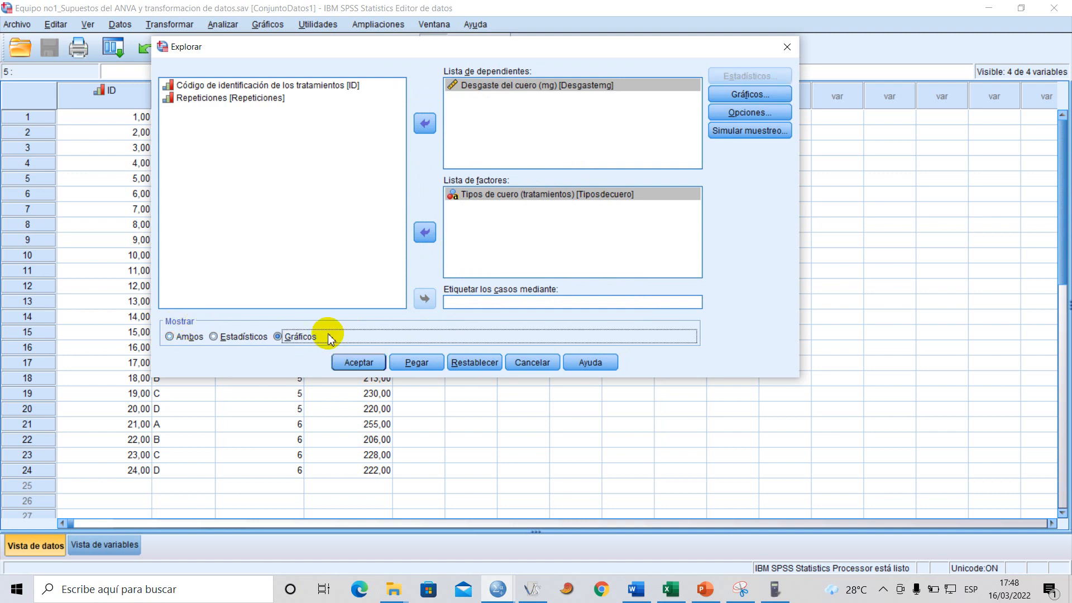
left_click(417, 363)
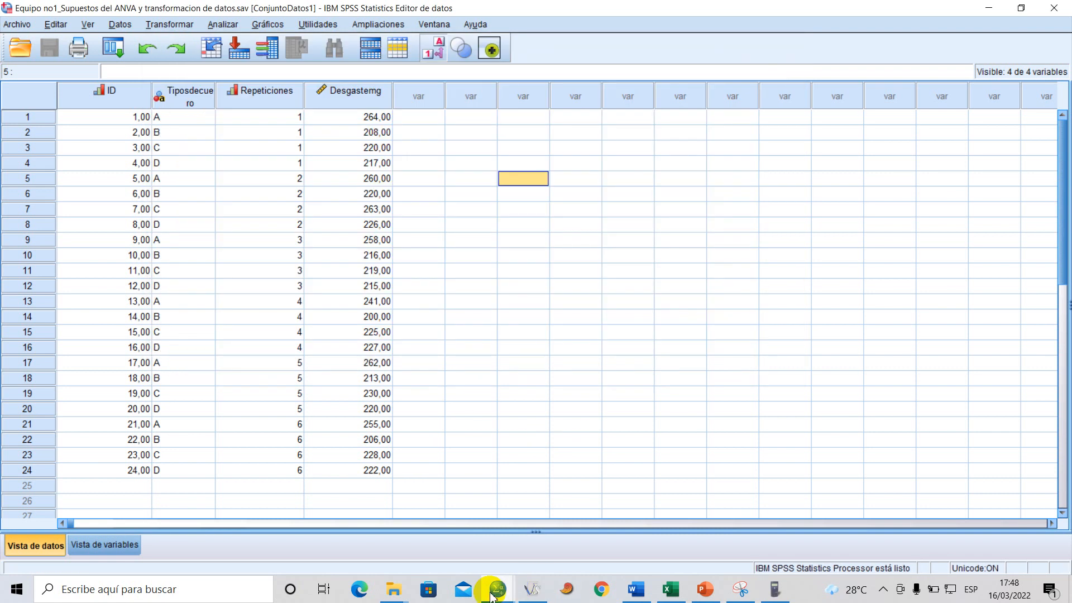
mouse_move(498, 593)
left_click(633, 544)
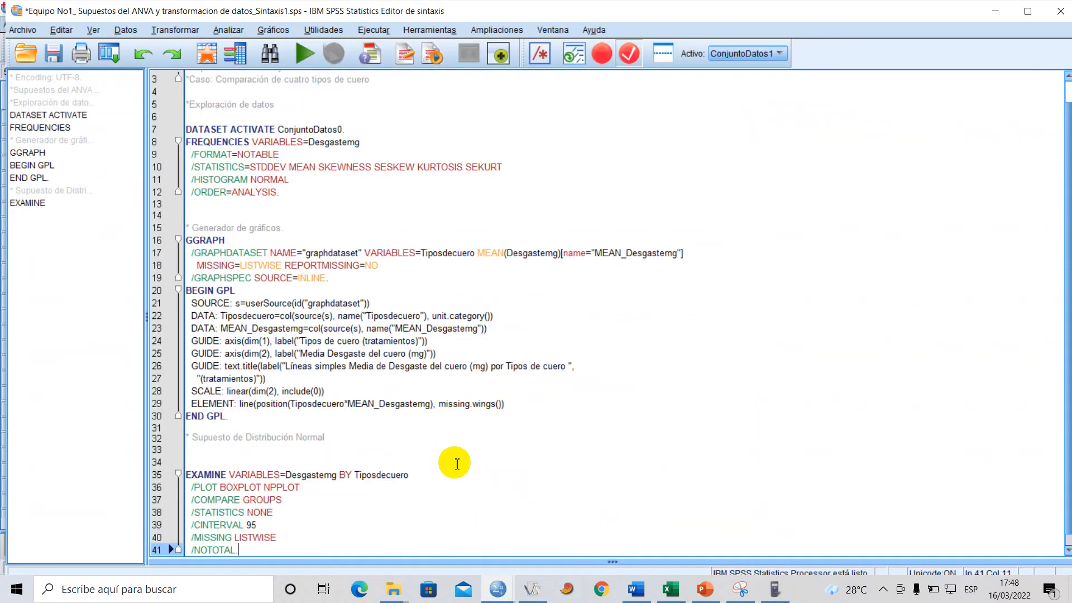
left_click(217, 450)
key("BackSpace")
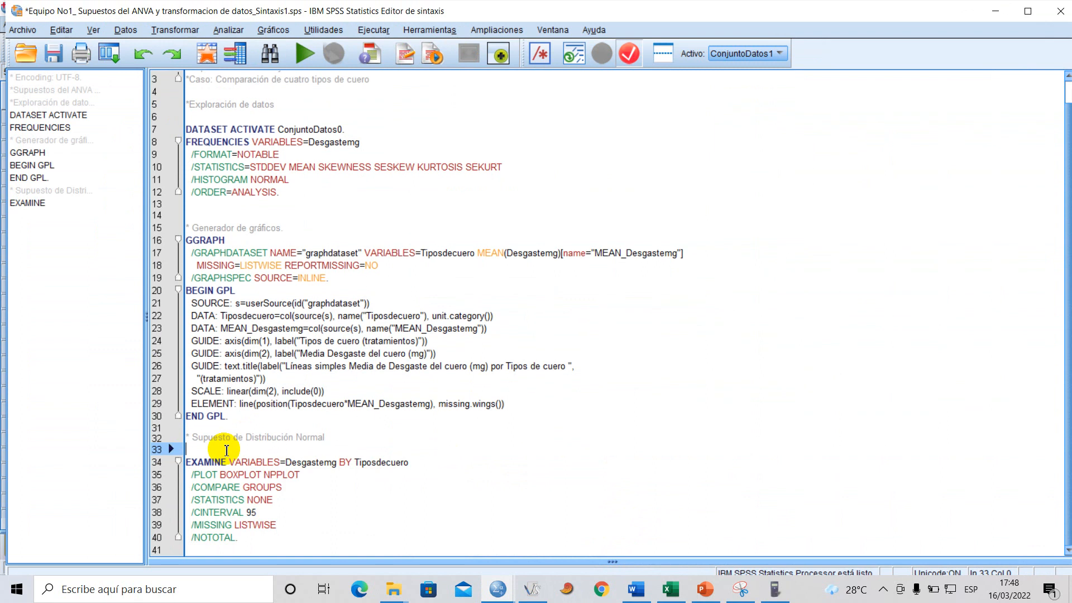
- Run the EXAMINE block and examine the Pruebas de normalidad table in the output
left_click_drag(240, 537, 186, 462)
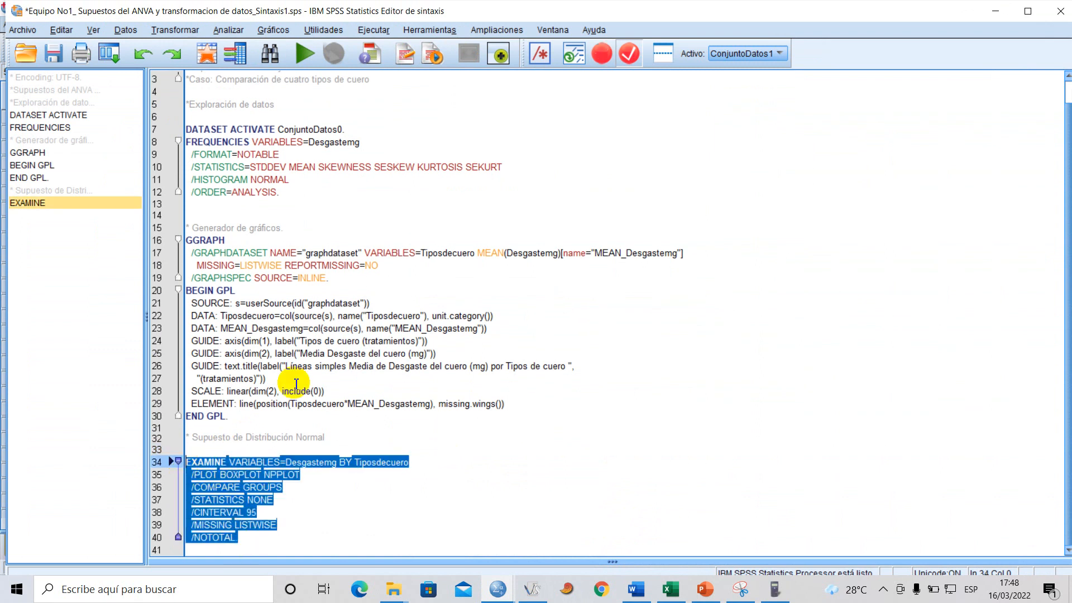
left_click(301, 63)
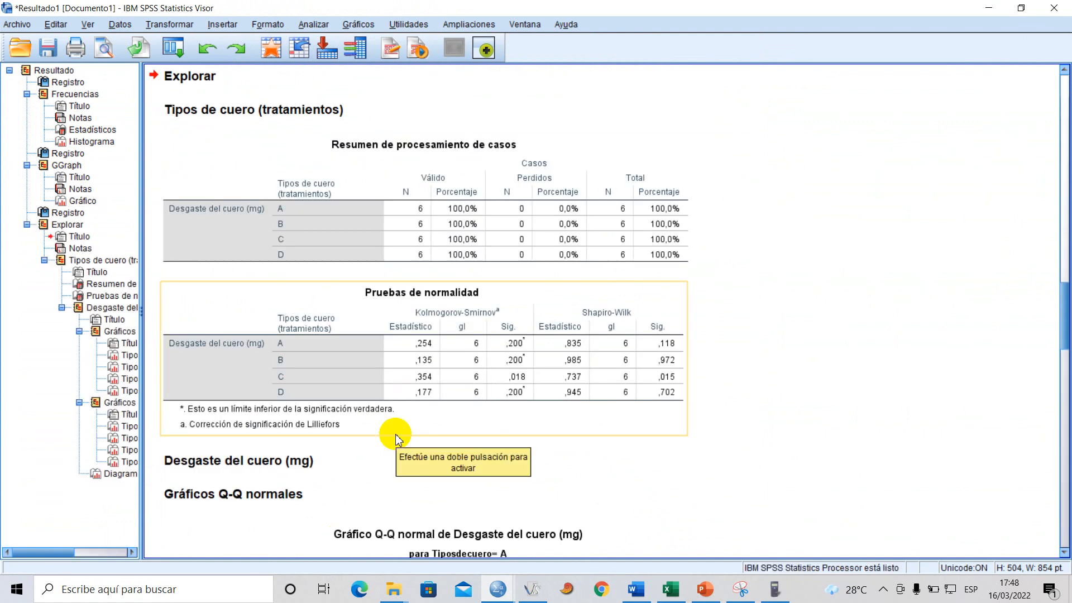
scroll(429, 395, "down", 3)
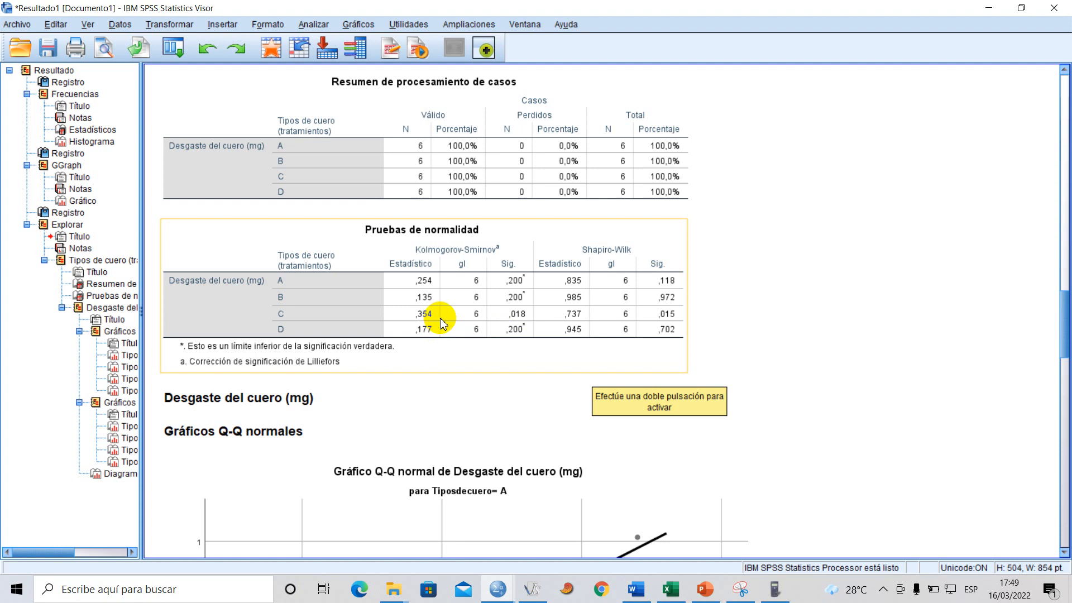
- Copy the Pruebas de normalidad table from the SPSS output and paste it in Word on a new line below section 4's Interpretación blanks
left_click(539, 229)
right_click(538, 229)
left_click(559, 248)
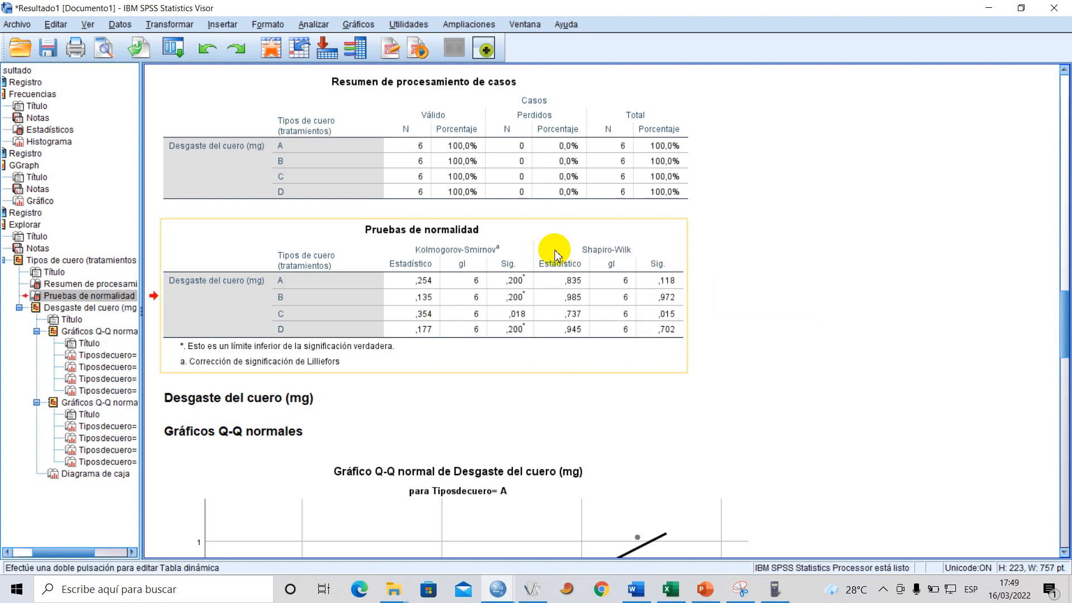
left_click(636, 589)
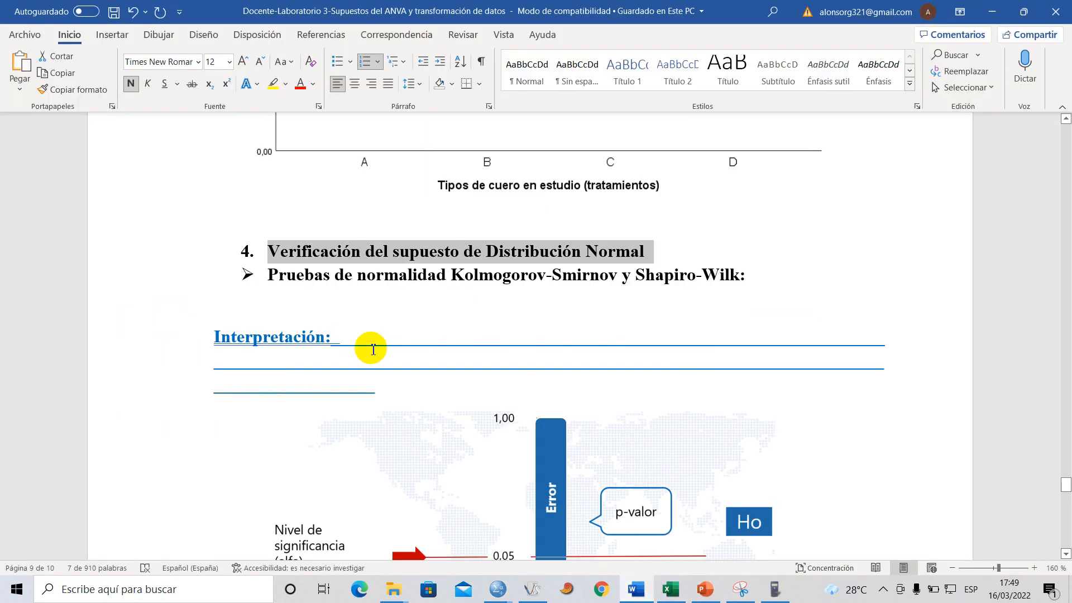
left_click(340, 316)
left_click(311, 403)
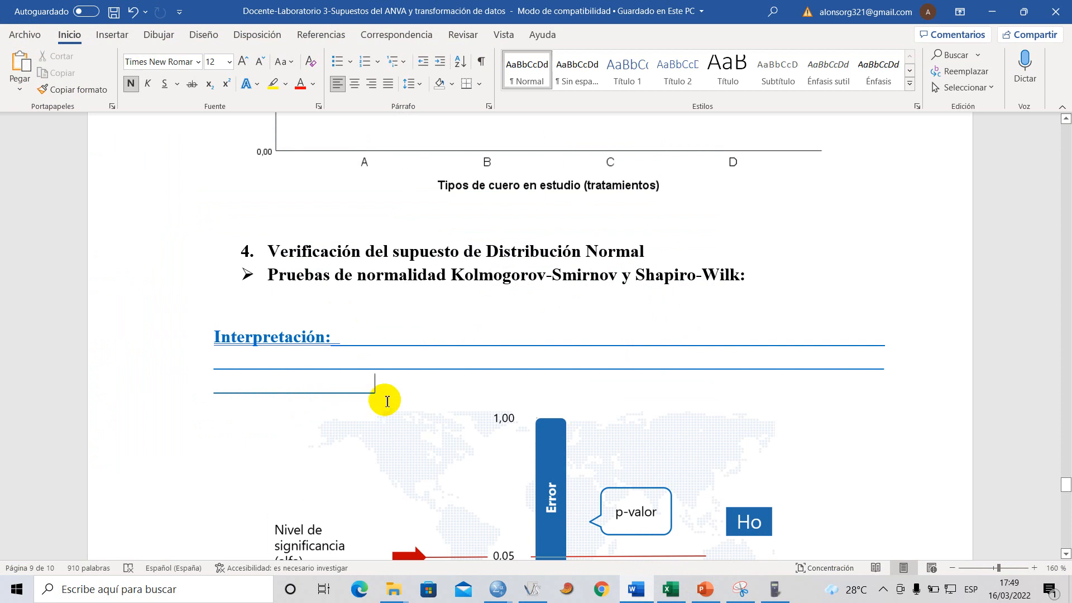
key("Return")
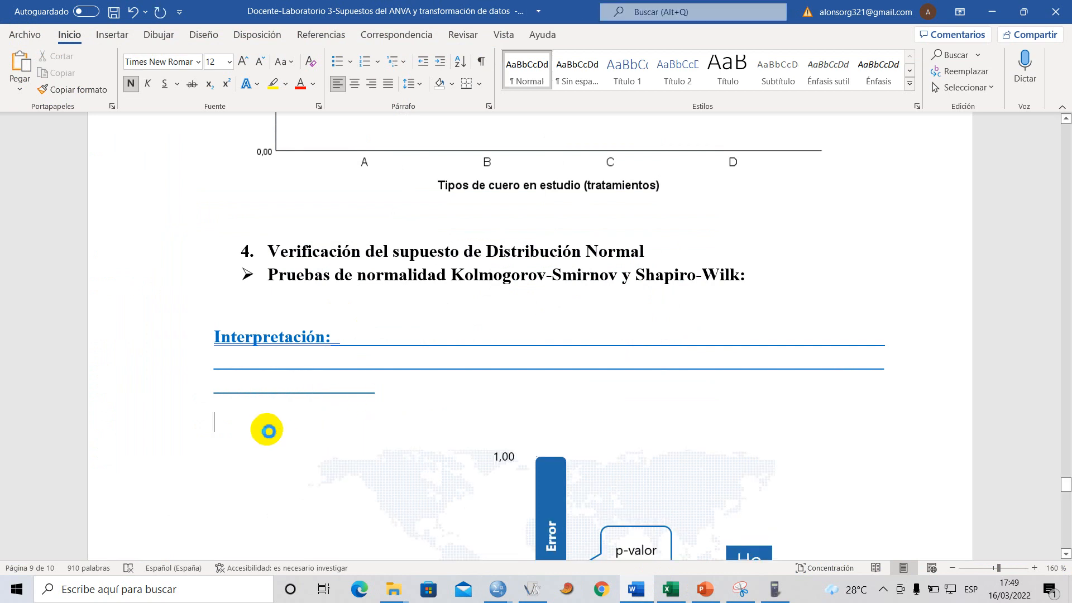
key("ctrl+v")
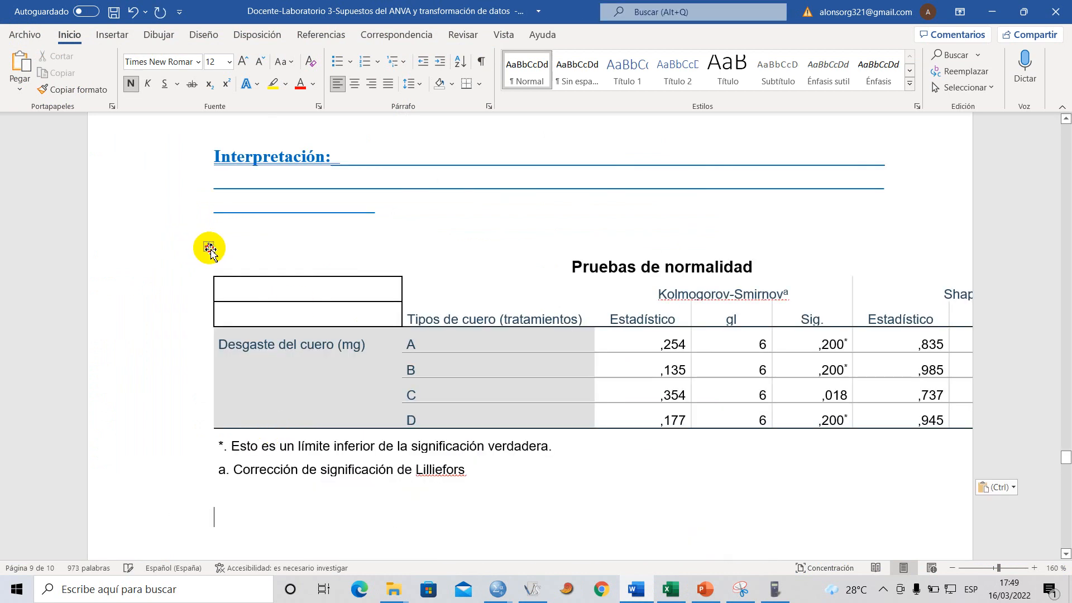
- Autofit the pasted Pruebas de normalidad table to the window width
left_click(210, 248)
right_click(211, 249)
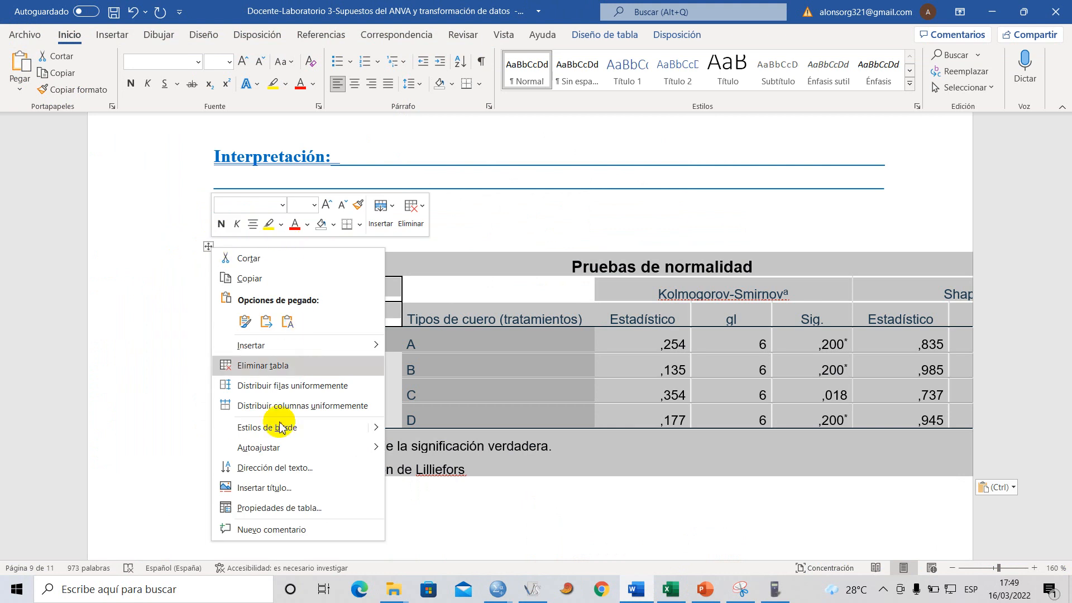
mouse_move(284, 448)
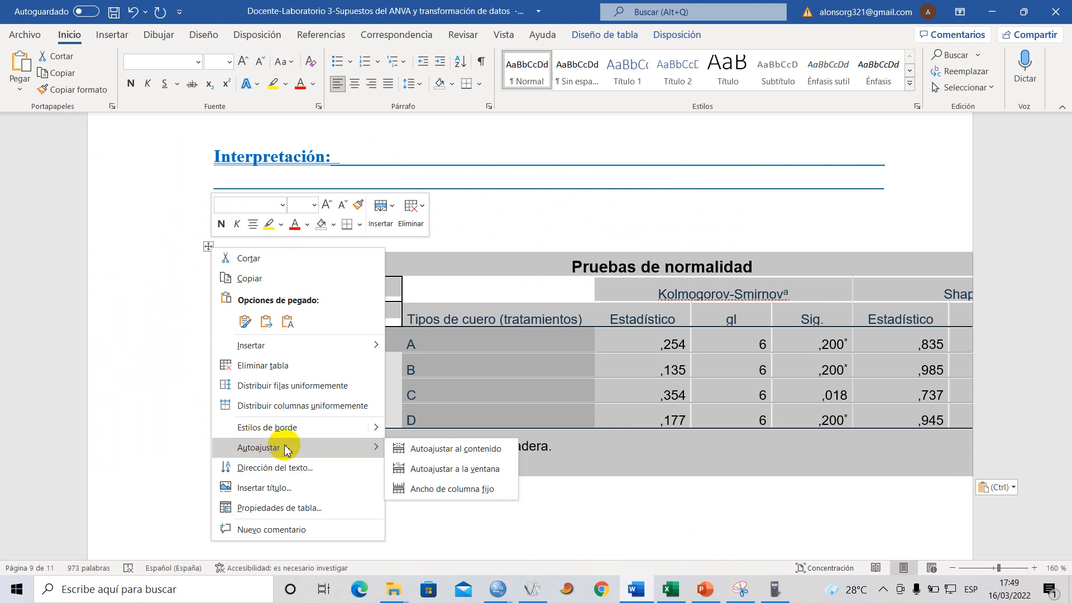
left_click(462, 469)
left_click(627, 216)
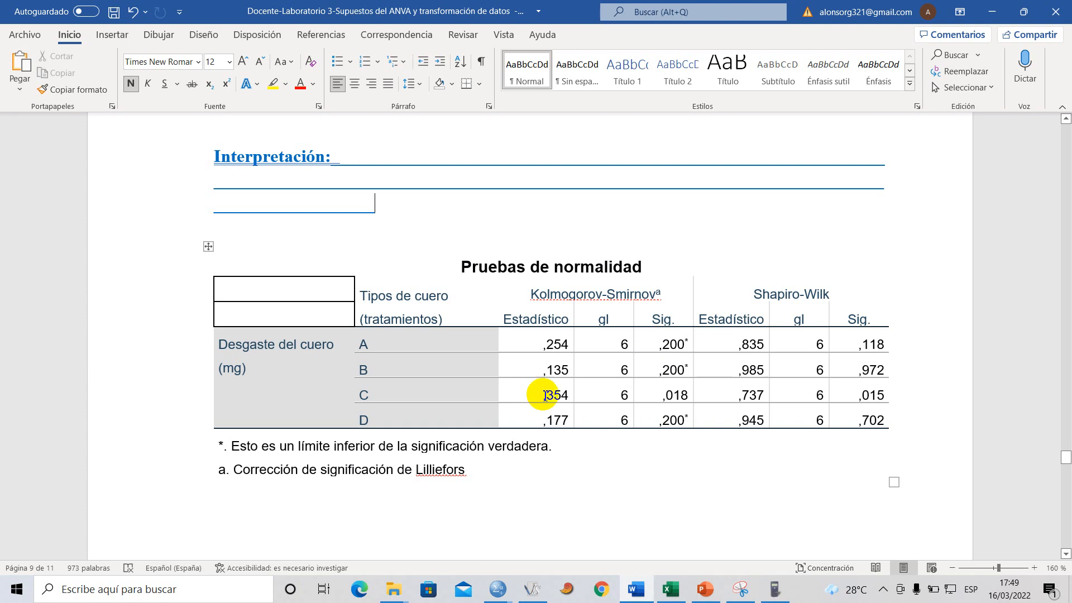
mouse_move(499, 591)
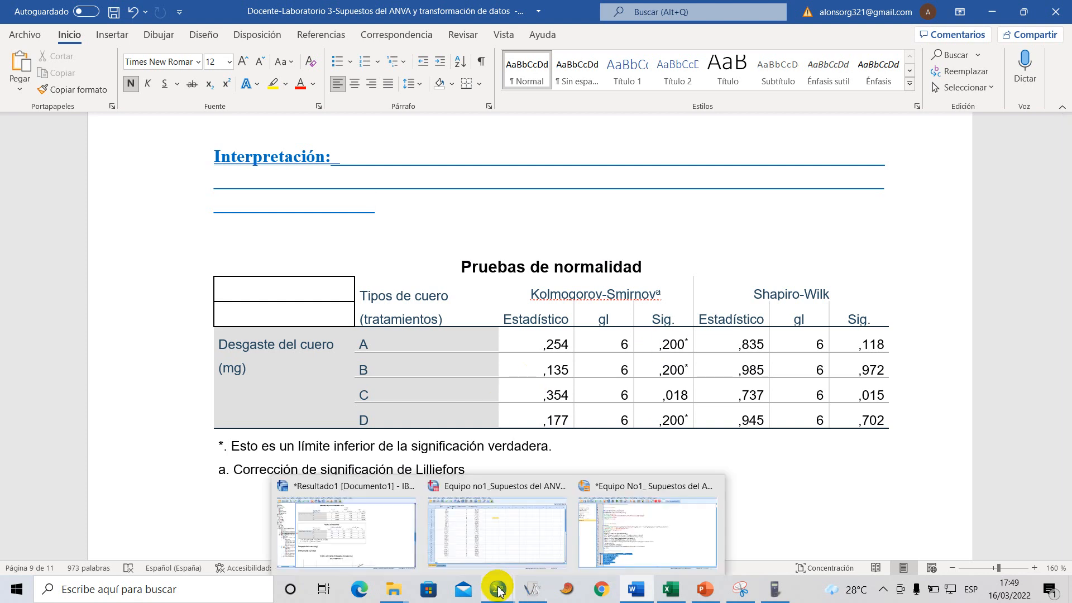
left_click(459, 512)
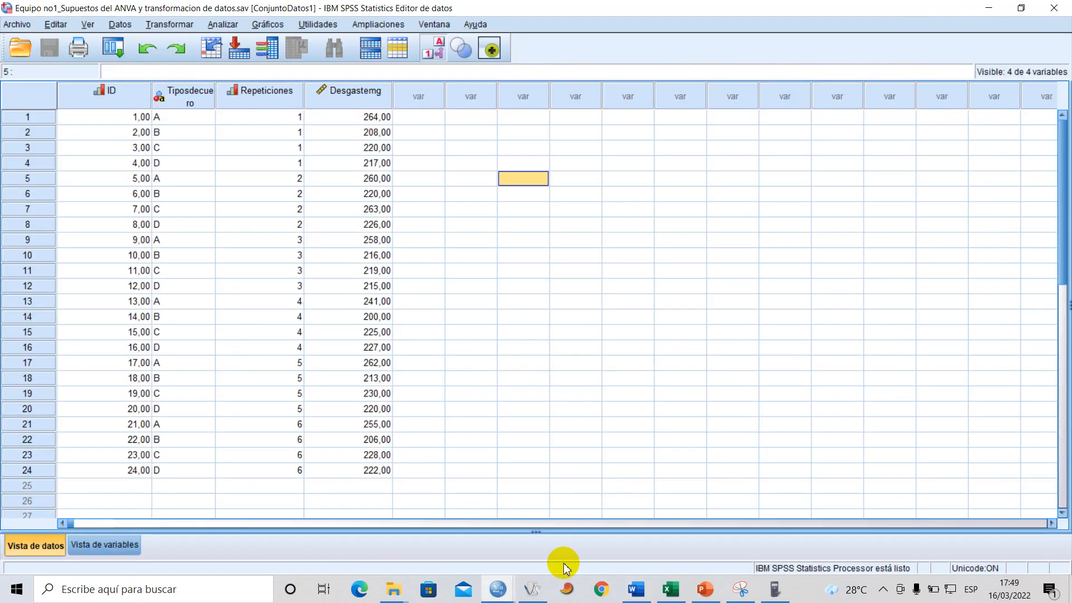
mouse_move(513, 595)
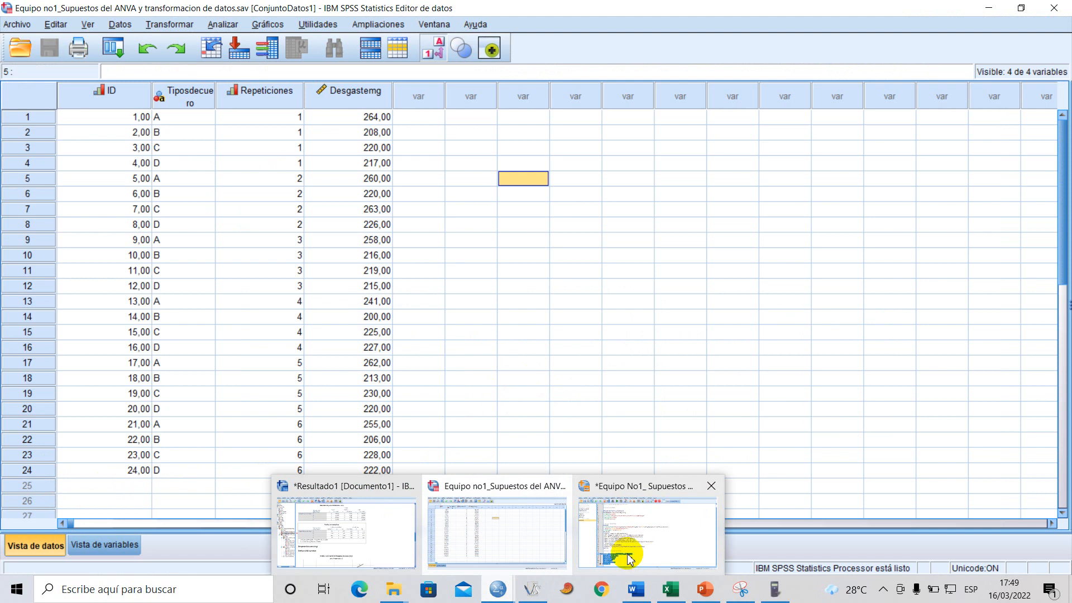
left_click(347, 527)
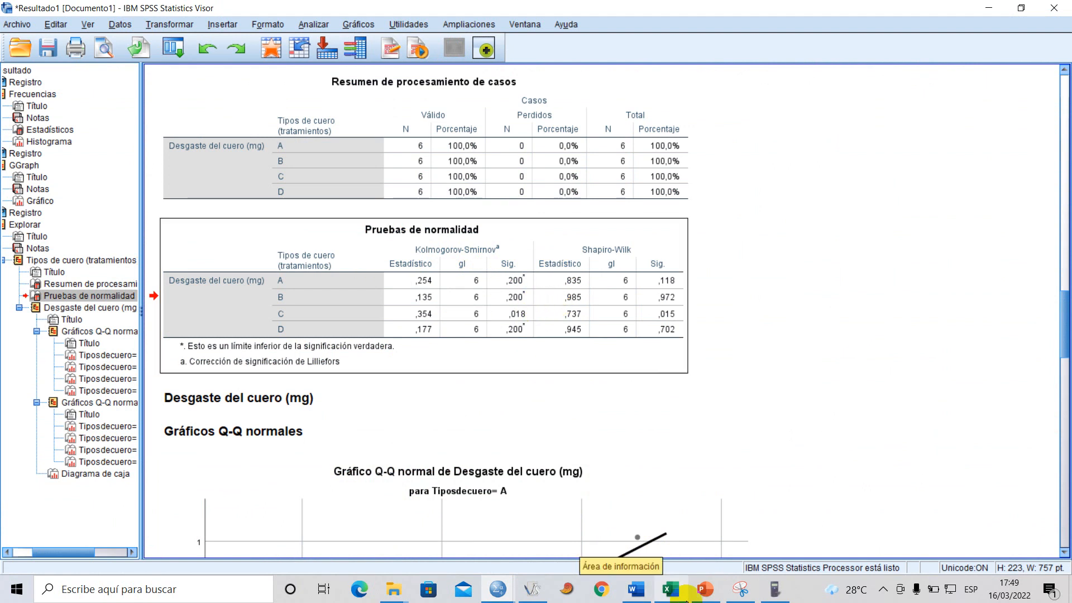
left_click(636, 589)
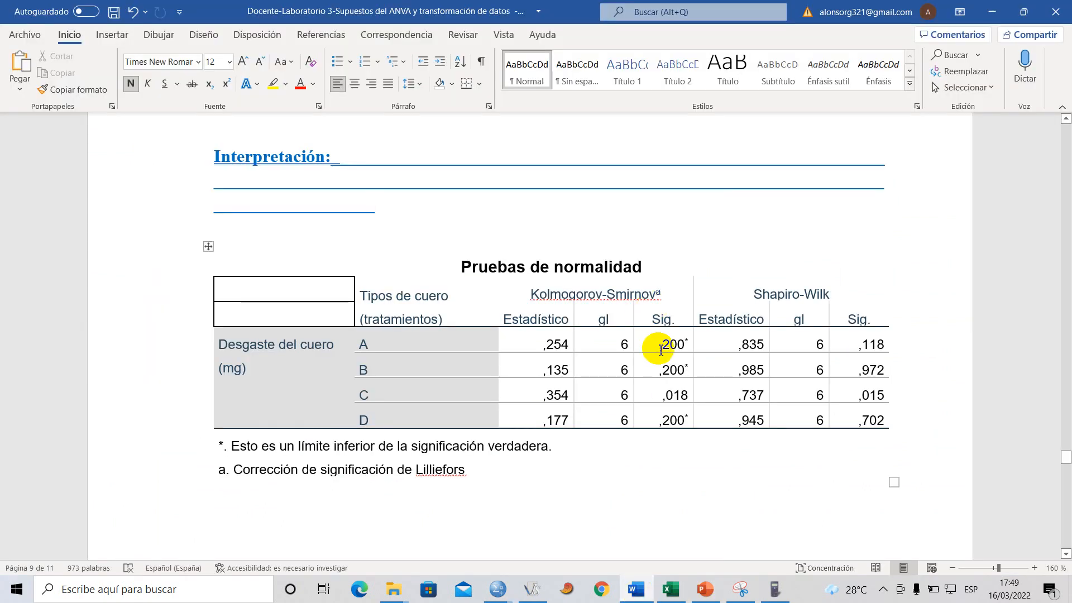
- Replace the "Sig." headers under Kolmogorov-Smirnov and Shapiro-Wilk with "P-valor" in the normality table
mouse_move(656, 320)
left_mouse_down()
mouse_move(675, 371)
mouse_move(675, 418)
mouse_move(673, 316)
mouse_move(664, 321)
mouse_move(676, 320)
left_mouse_up()
key("Caps_Lock")
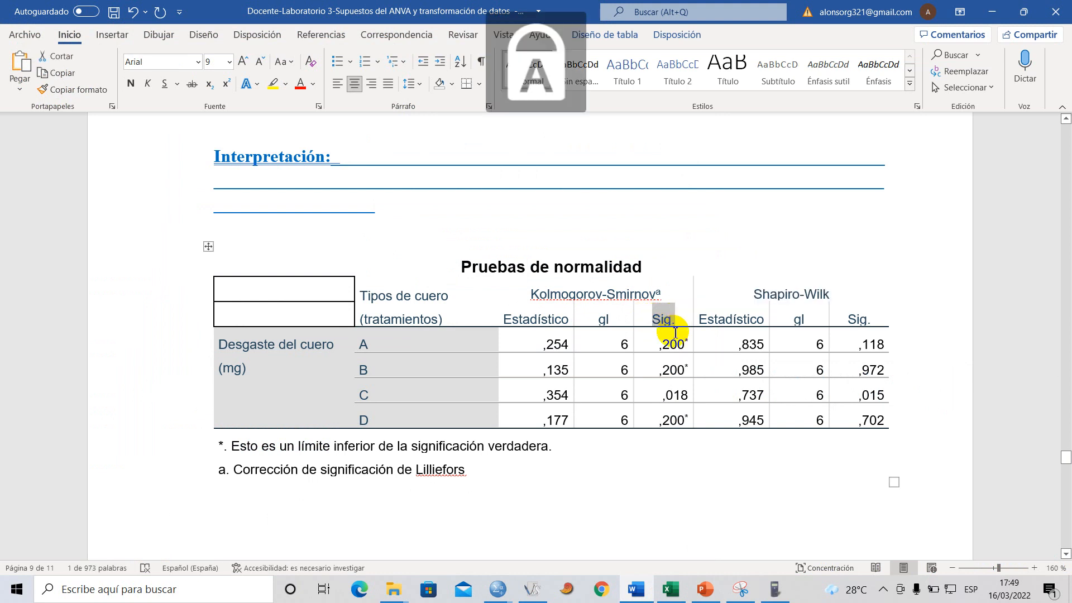
type("P")
key("Caps_Lock")
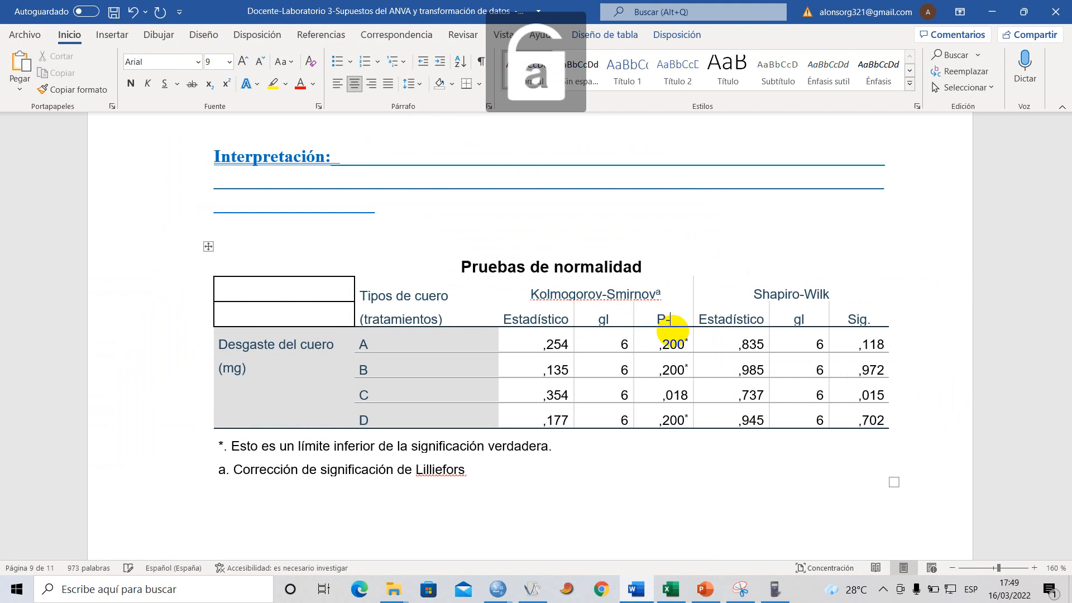
type("-valor")
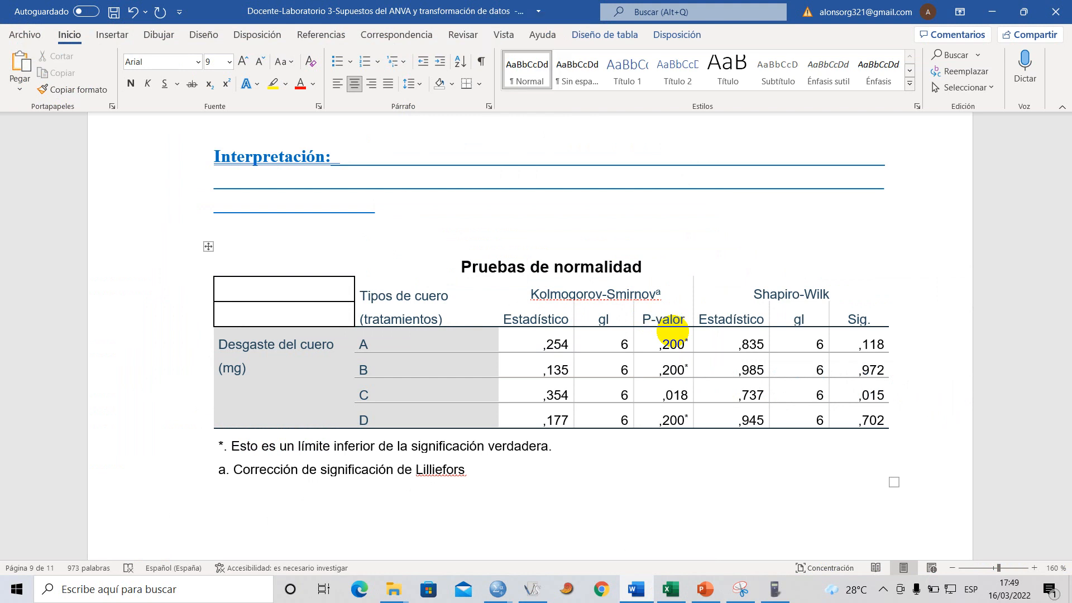
mouse_move(849, 316)
left_mouse_down()
mouse_move(869, 317)
mouse_move(863, 328)
left_mouse_up()
type("P")
key("Caps_Lock")
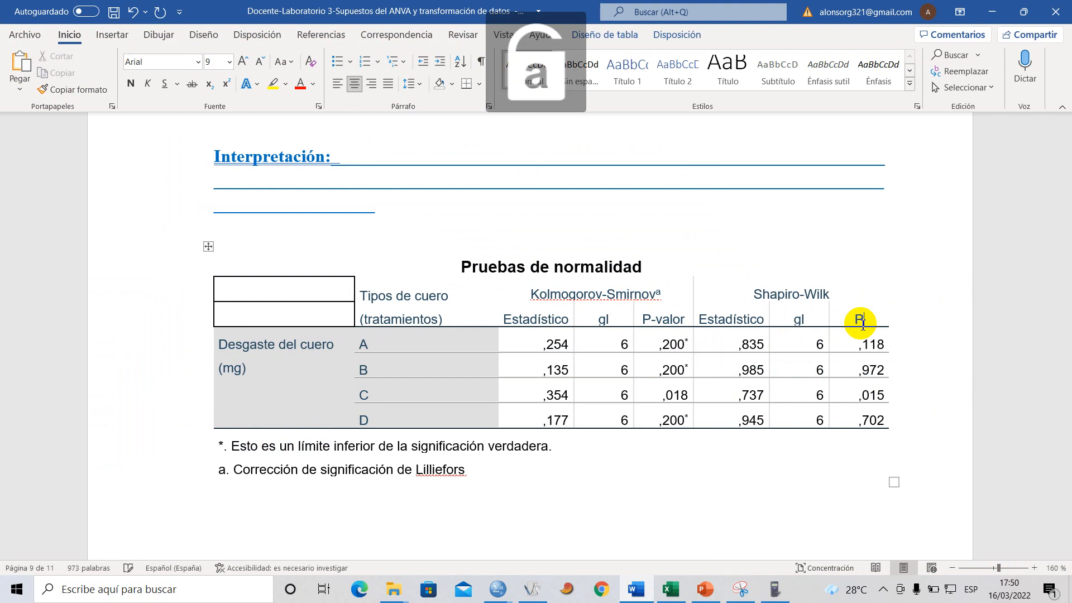
type("-valor")
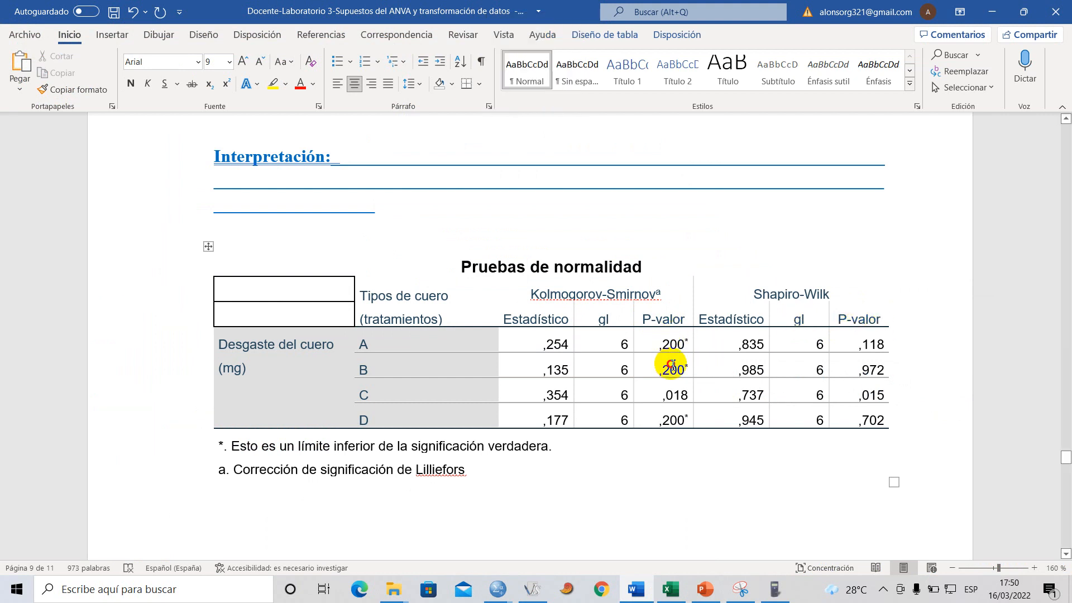
- Highlight the four Kolmogorov-Smirnov P-valor cells in yellow
left_click_drag(672, 366, 679, 422)
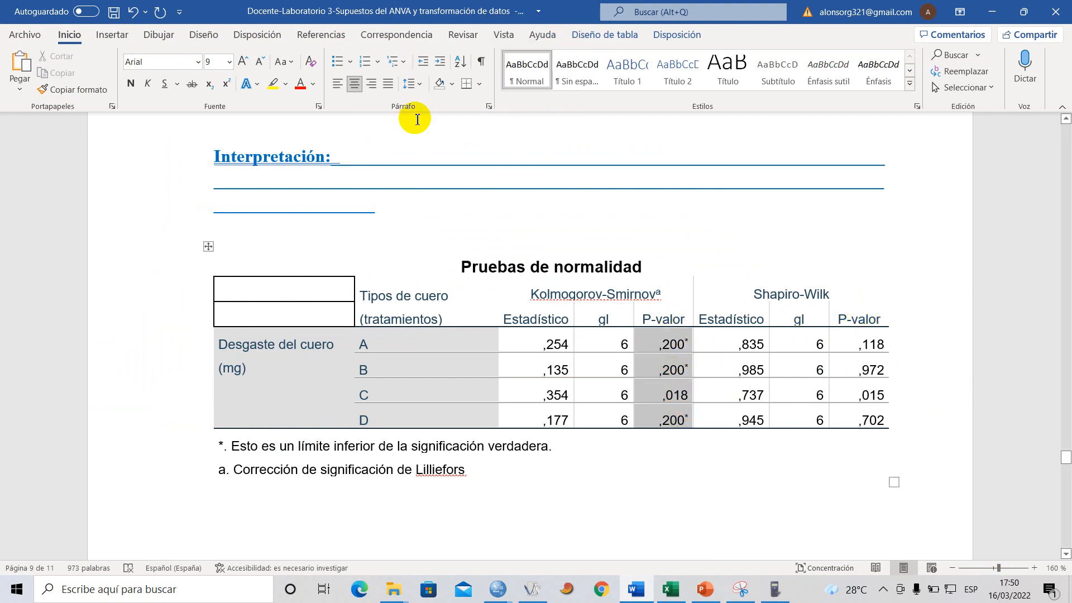
left_click(274, 90)
left_click(676, 357)
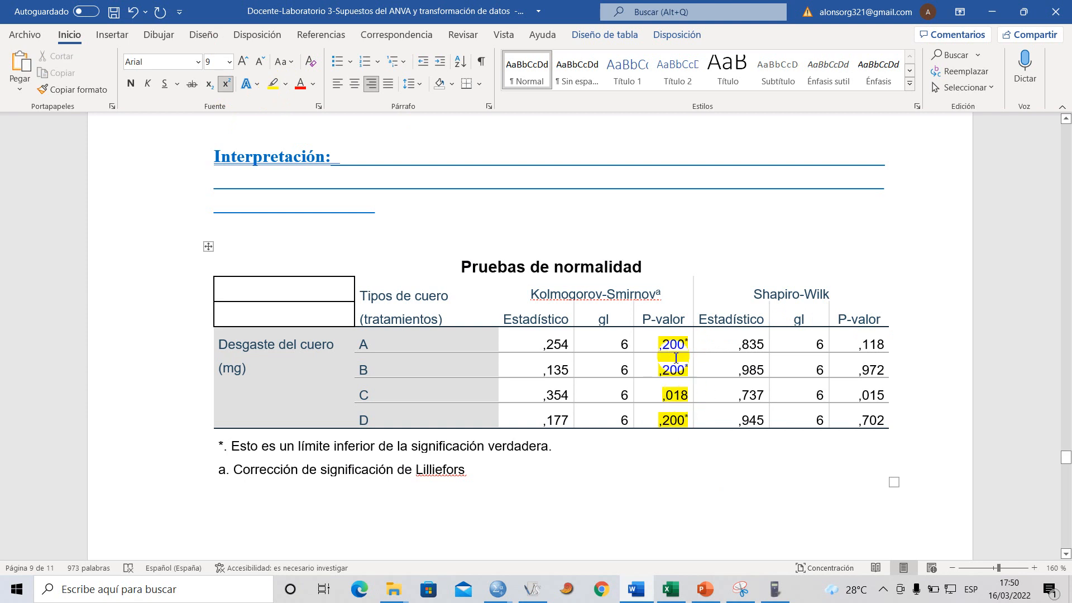
- Examine the P-valor of each leather type A to D under Kolmogorov-Smirnov and Shapiro-Wilk for the interpretation
left_click(662, 343)
left_click_drag(662, 343, 680, 345)
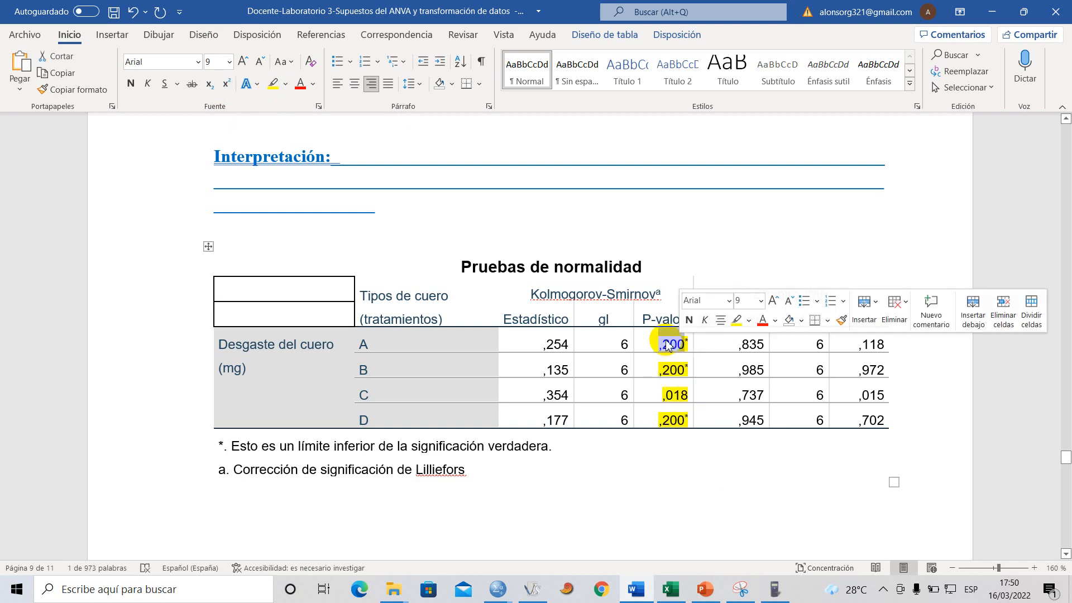
double_click(676, 373)
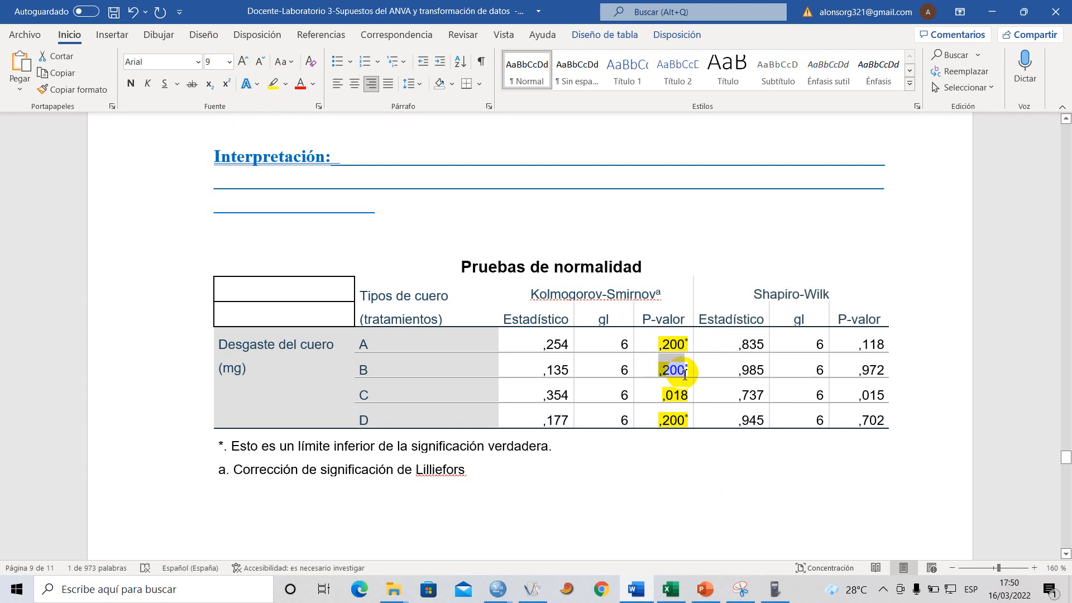
left_click(674, 396)
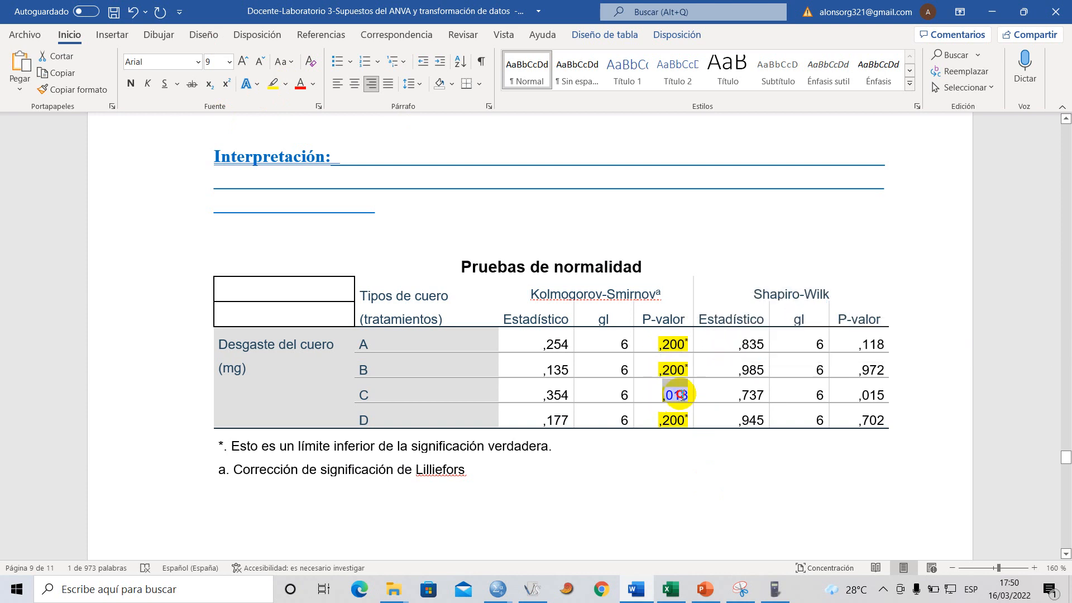
left_click_drag(684, 394, 685, 395)
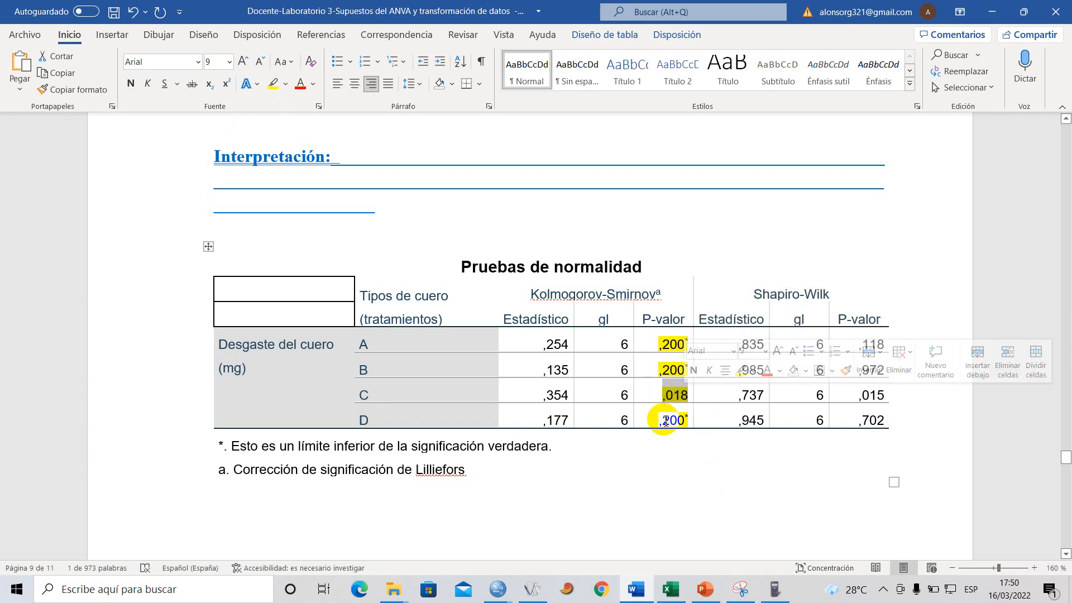
double_click(676, 421)
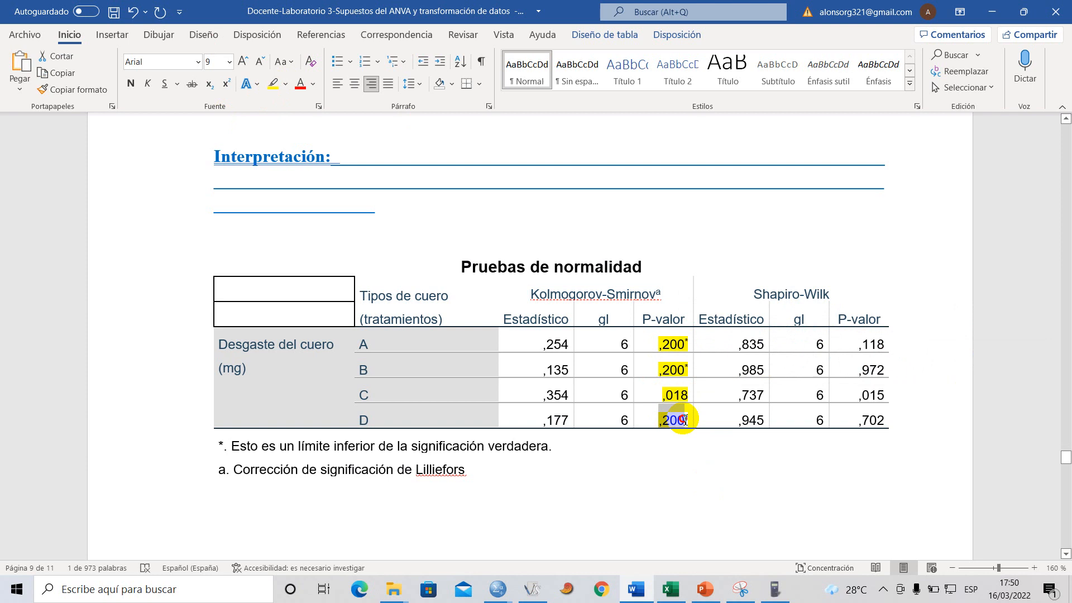
left_click(665, 344)
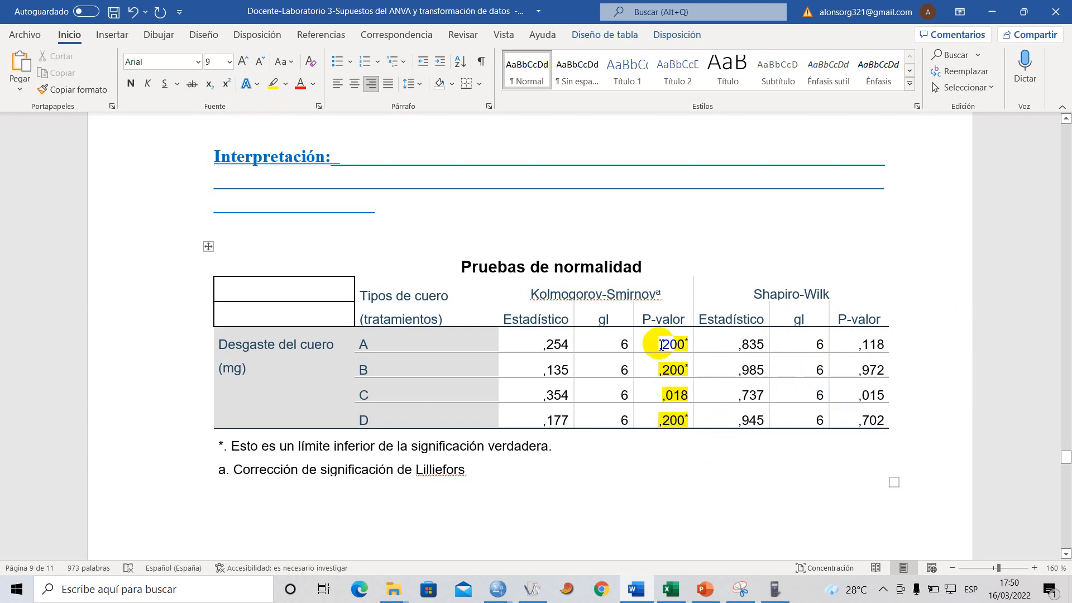
left_click_drag(661, 345, 676, 409)
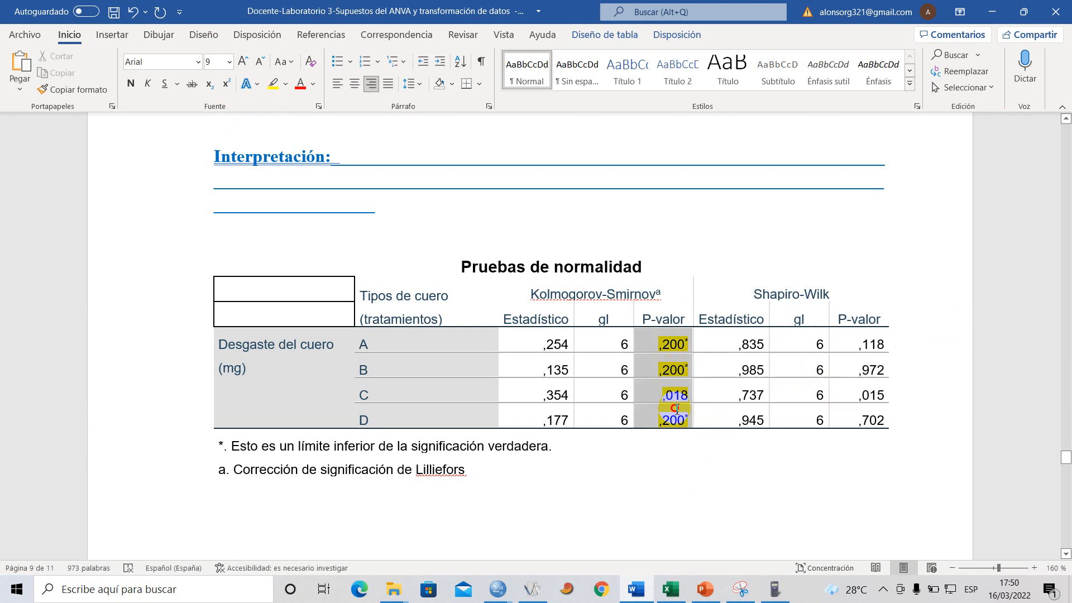
mouse_move(673, 342)
left_mouse_down()
mouse_move(660, 346)
mouse_move(660, 420)
left_mouse_up()
left_click(655, 349)
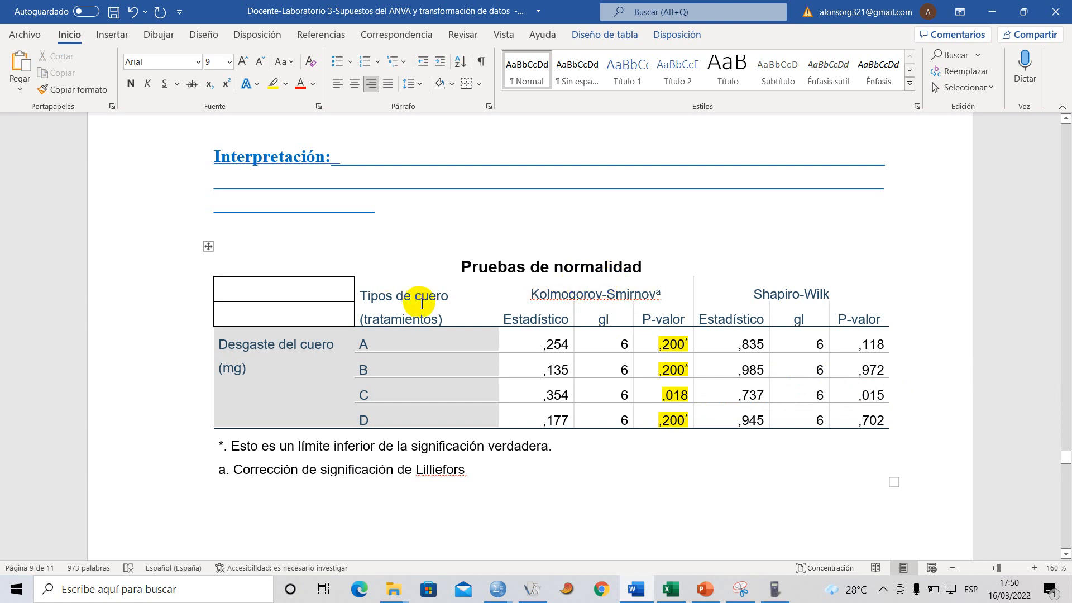
left_click_drag(330, 162, 374, 222)
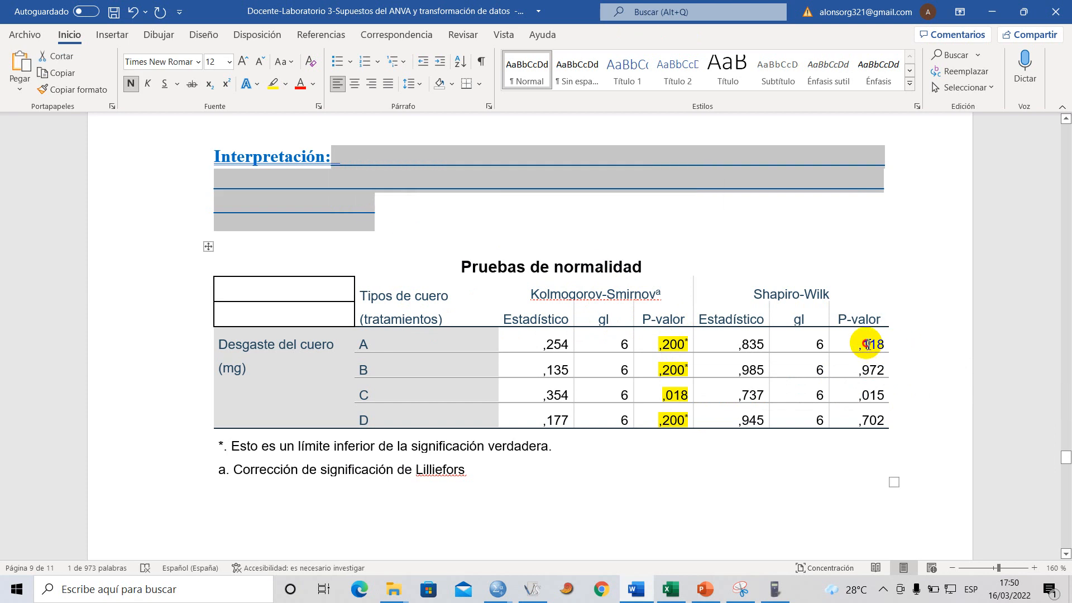
left_click_drag(867, 343, 883, 416)
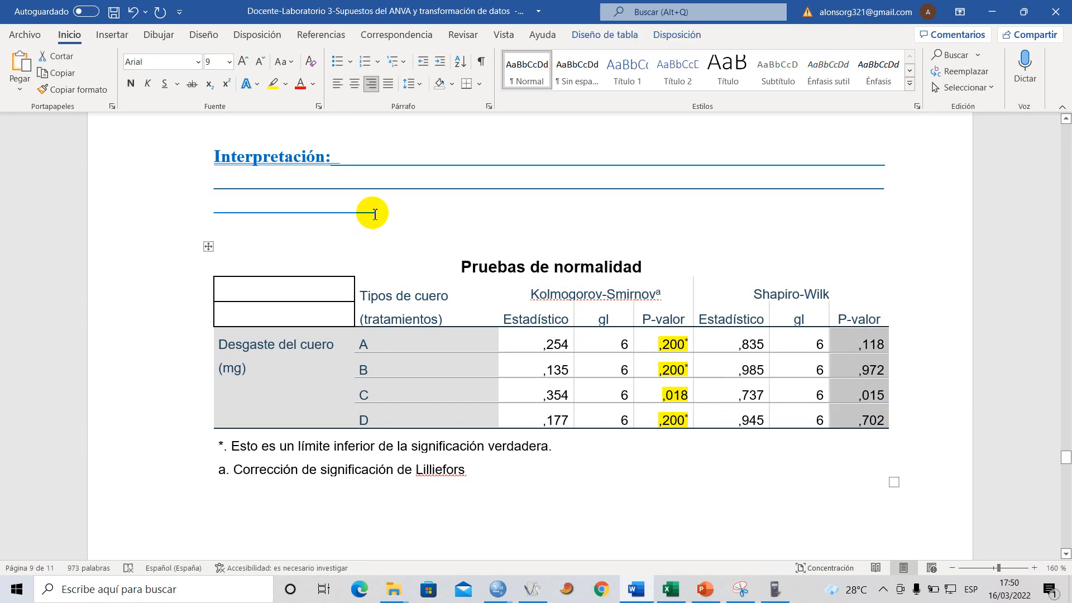
- Delete the blank underscore lines after "Interpretación:" above the normality table, keeping one leading underscore
left_click_drag(374, 214, 339, 172)
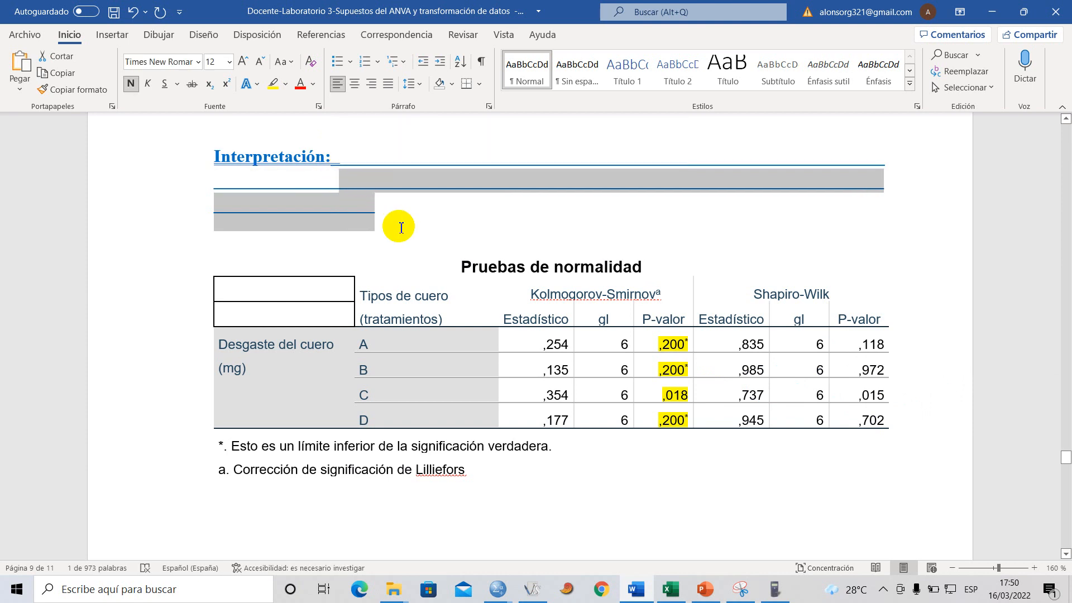
key("BackSpace")
key("BackSpace")
key("BackSpace")
key("BackSpace")
key("BackSpace")
key("BackSpace")
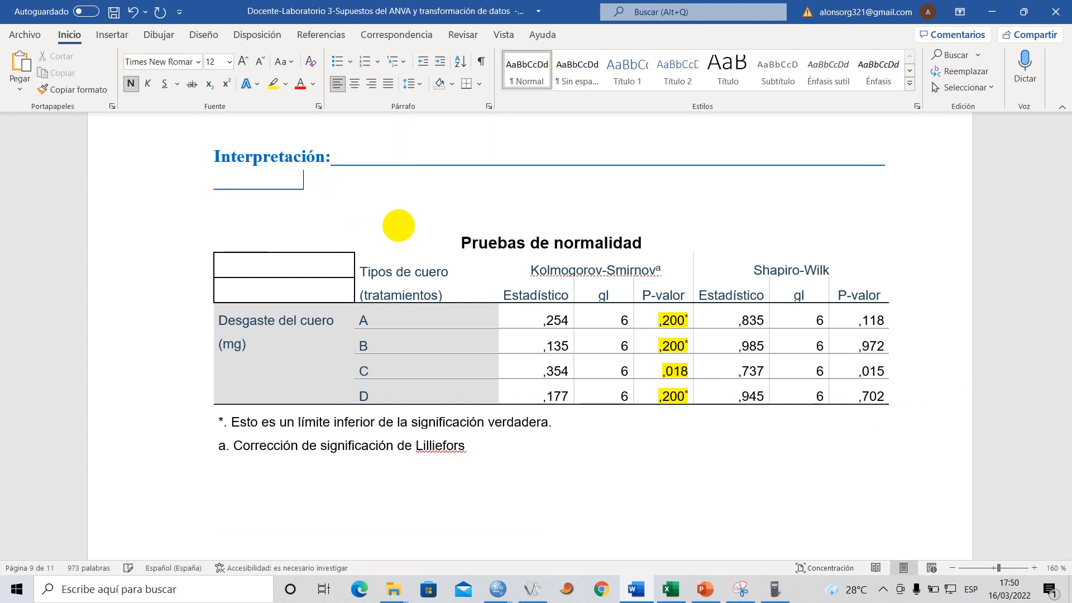
key("BackSpace")
key("BackSpace")
key("BackSpace")
key("BackSpace")
key("BackSpace")
key("BackSpace")
key("BackSpace")
key("BackSpace")
key("BackSpace")
key("BackSpace")
key("BackSpace")
key("BackSpace")
key("BackSpace")
key("BackSpace")
key("BackSpace")
key("BackSpace")
key("BackSpace")
key("BackSpace")
key("BackSpace")
key("BackSpace")
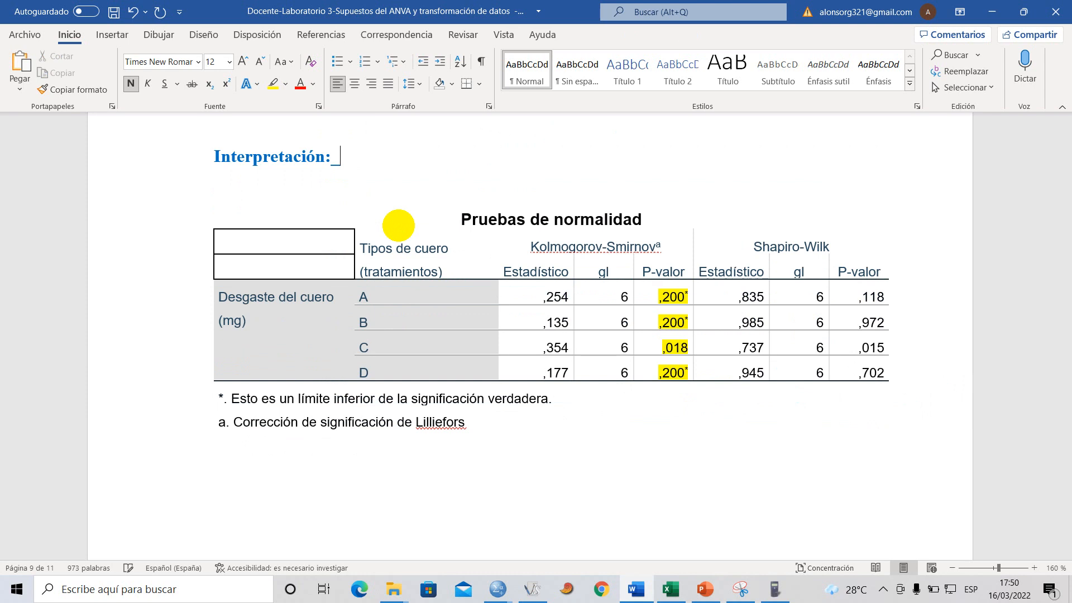
- Begin the interpretation above the normality table with "Con valores de probabilidad mayores al nivel de significancia"
key("Caps_Lock")
type("C")
key("Caps_Lock")
type("on")
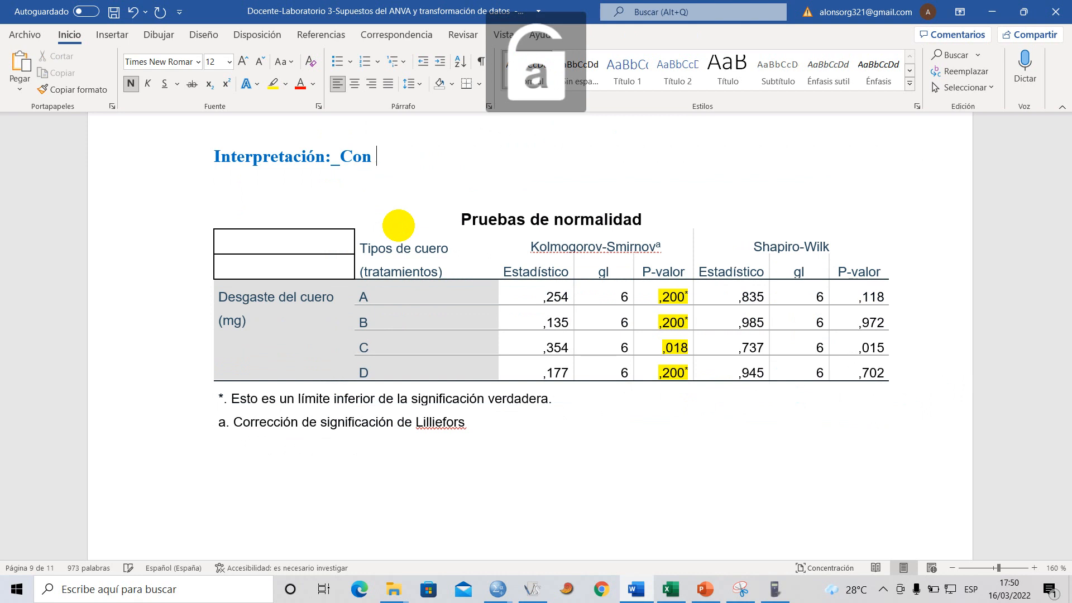
type(" va")
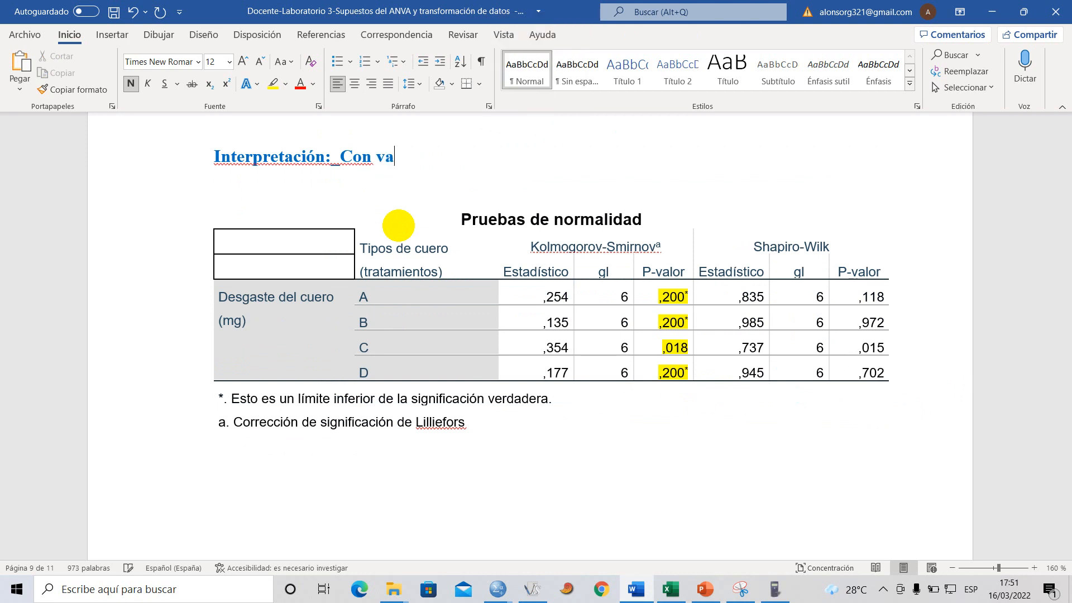
type("lores de pro")
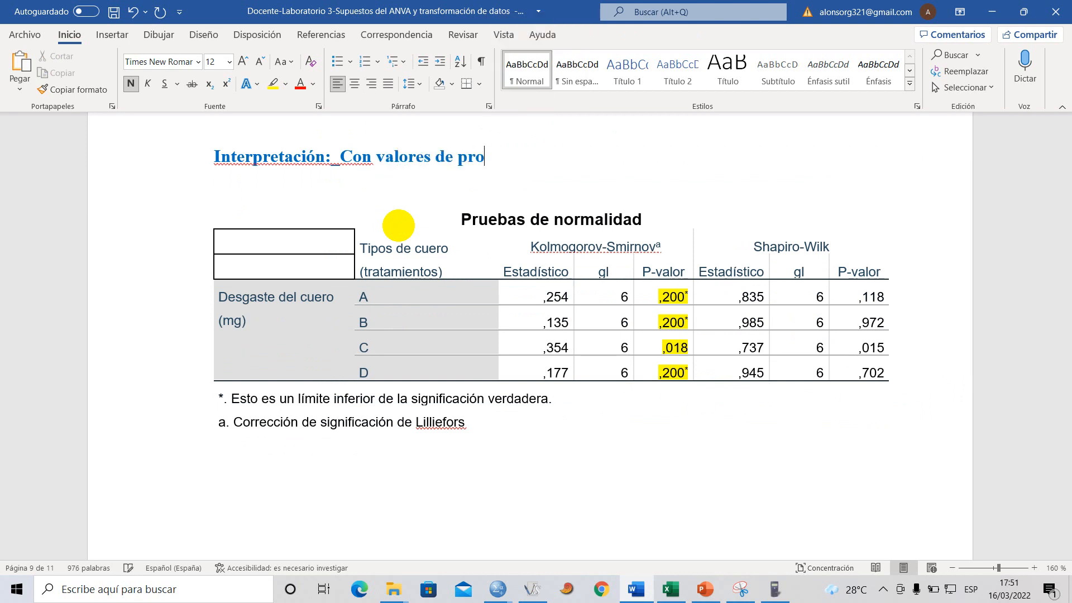
type("babilidad m")
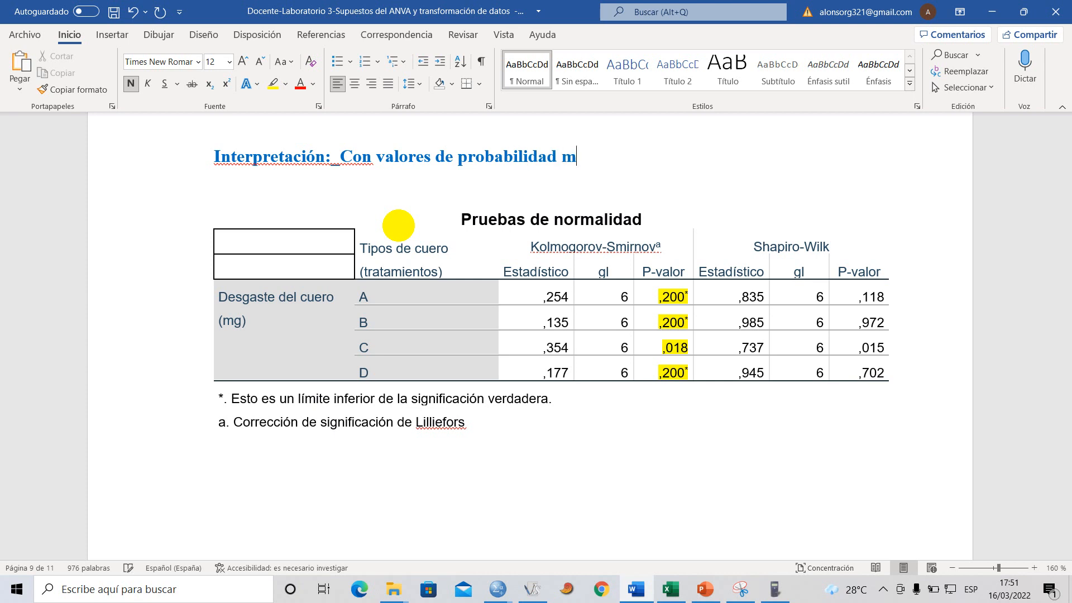
type("ayores al ni")
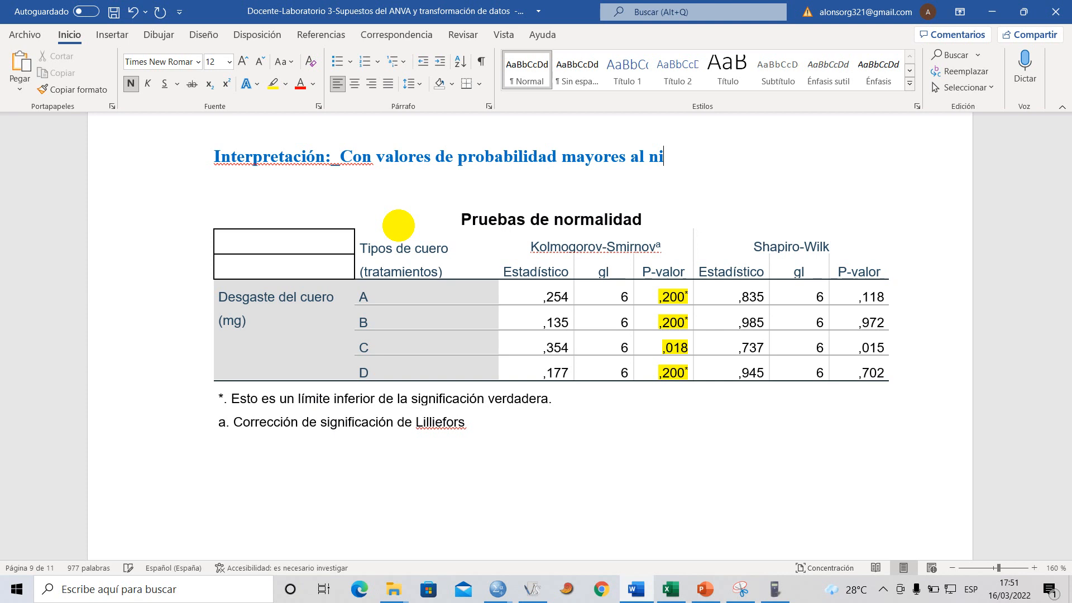
type("vel de sign")
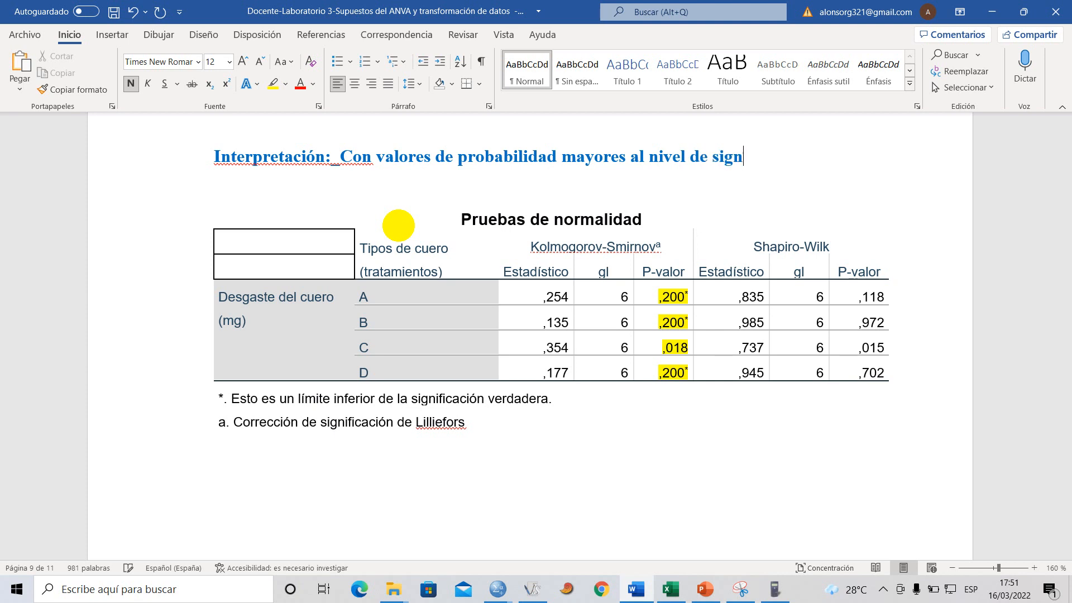
type("ificancia ")
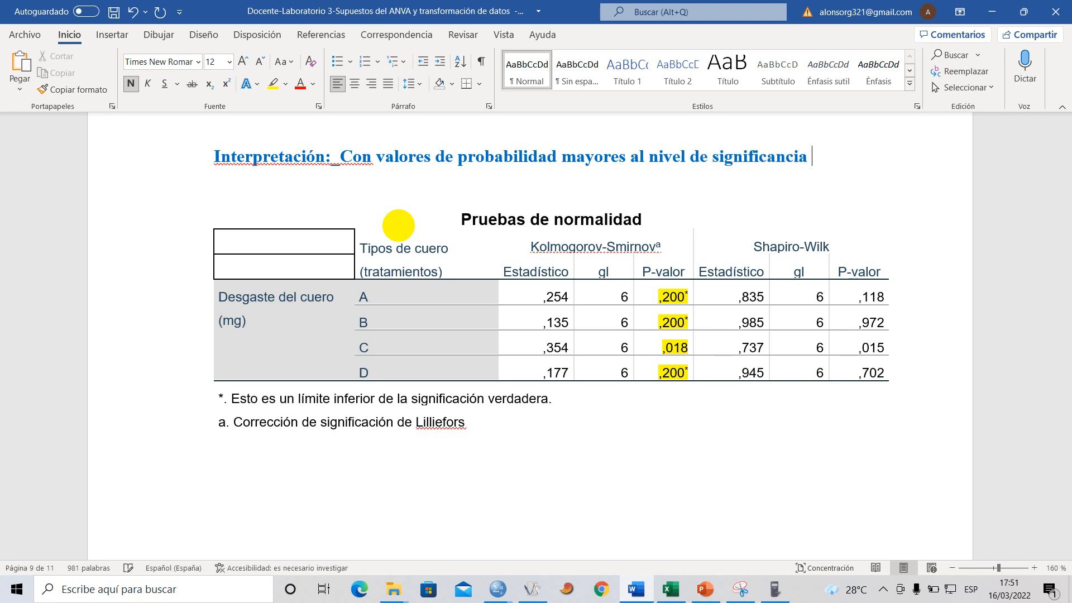
- Continue the interpretation sentence with "se demostró que los tratamientos en estudio (tipos de cuero"
type("se demostró")
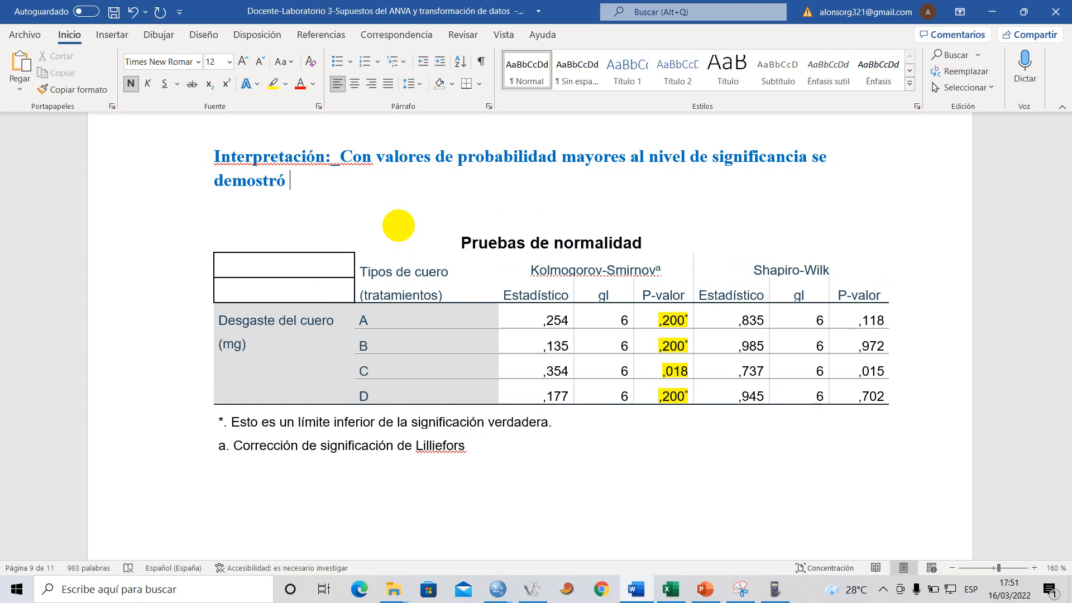
type("que los tra")
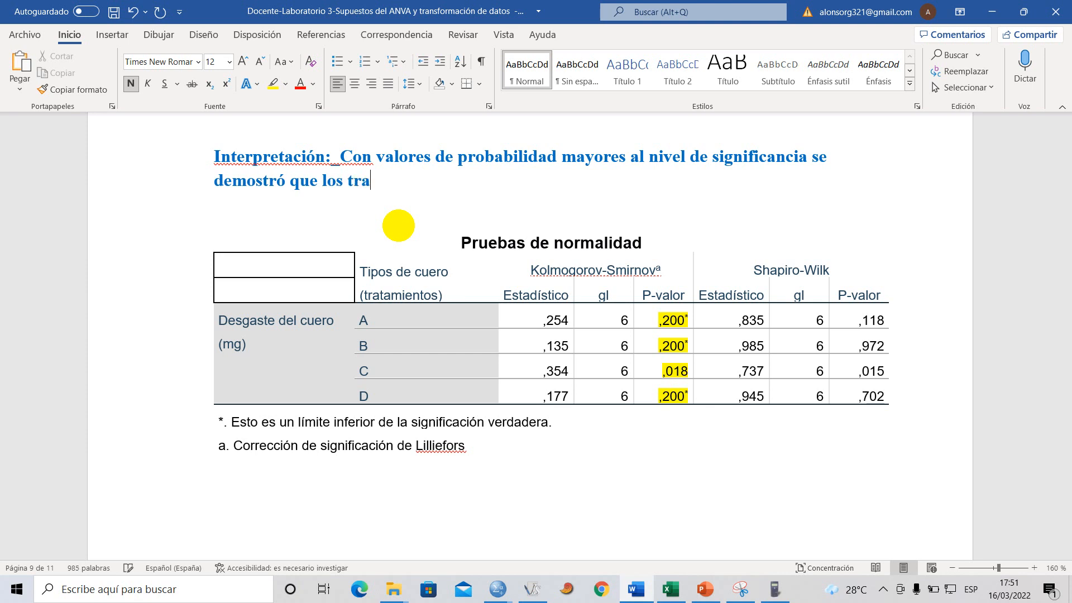
type("tamientos ")
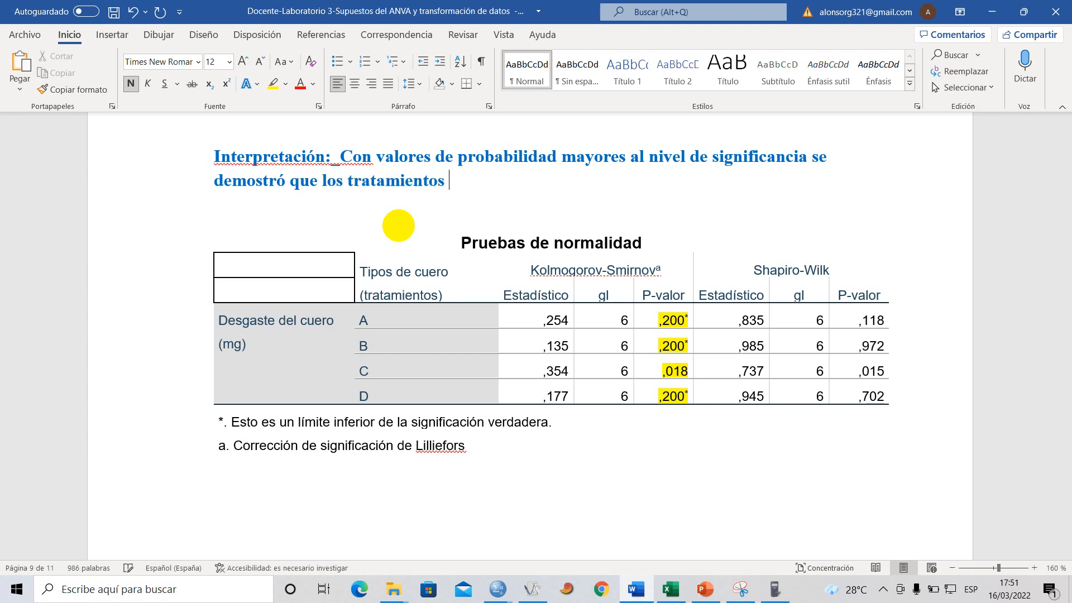
type("en estudio (")
key("Caps_Lock")
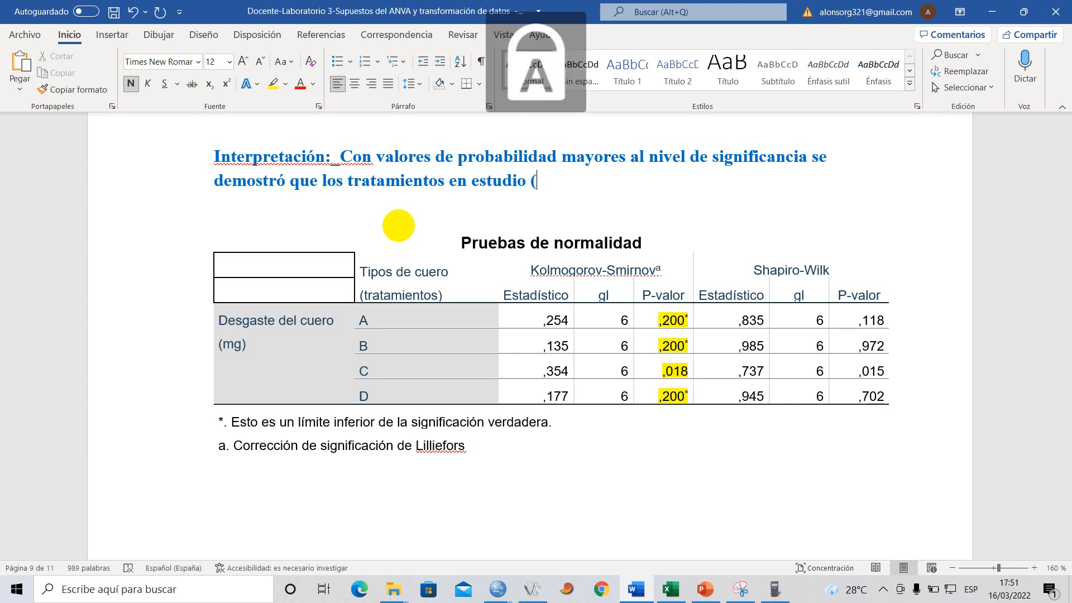
type("A")
key("BackSpace")
key("Caps_Lock")
type("tipos de cuero")
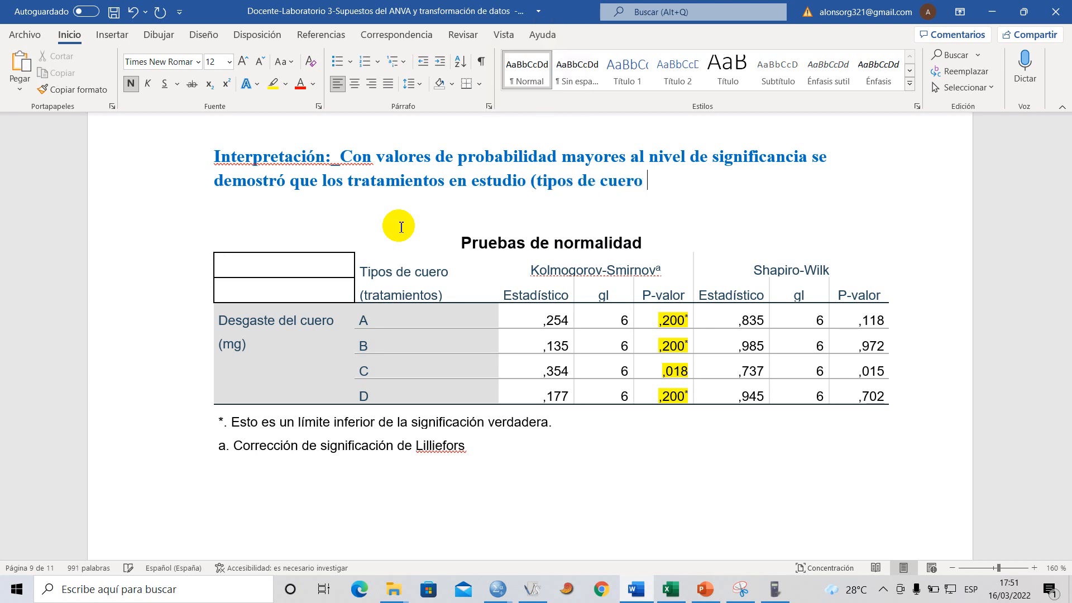
- Finish the interpretation sentence with "A, B, C, y D) no poseen distribución normal."
key("Caps_Lock")
type("A, ")
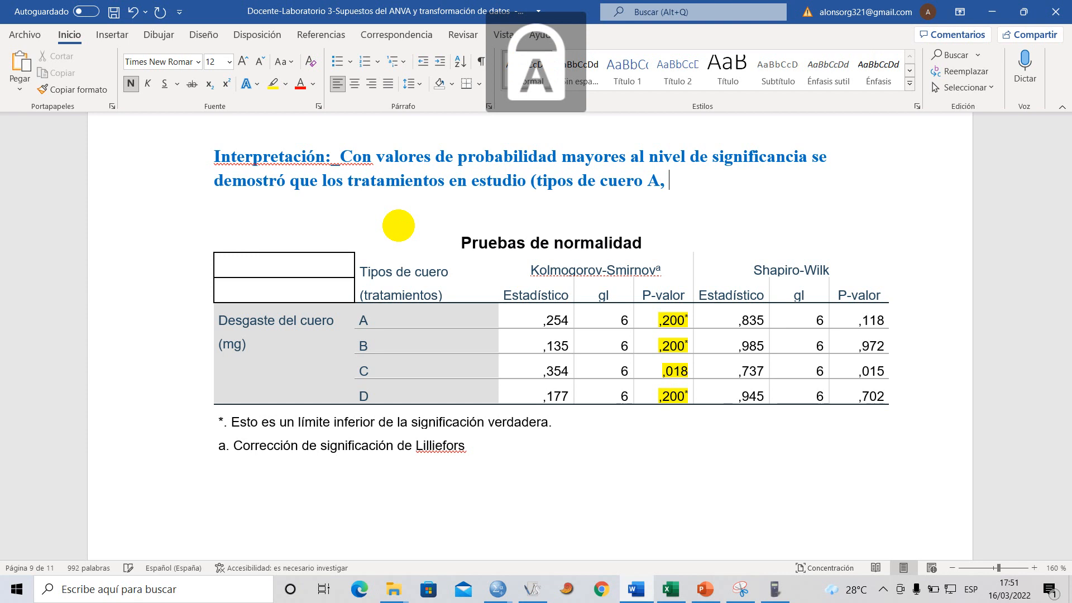
type("B  C")
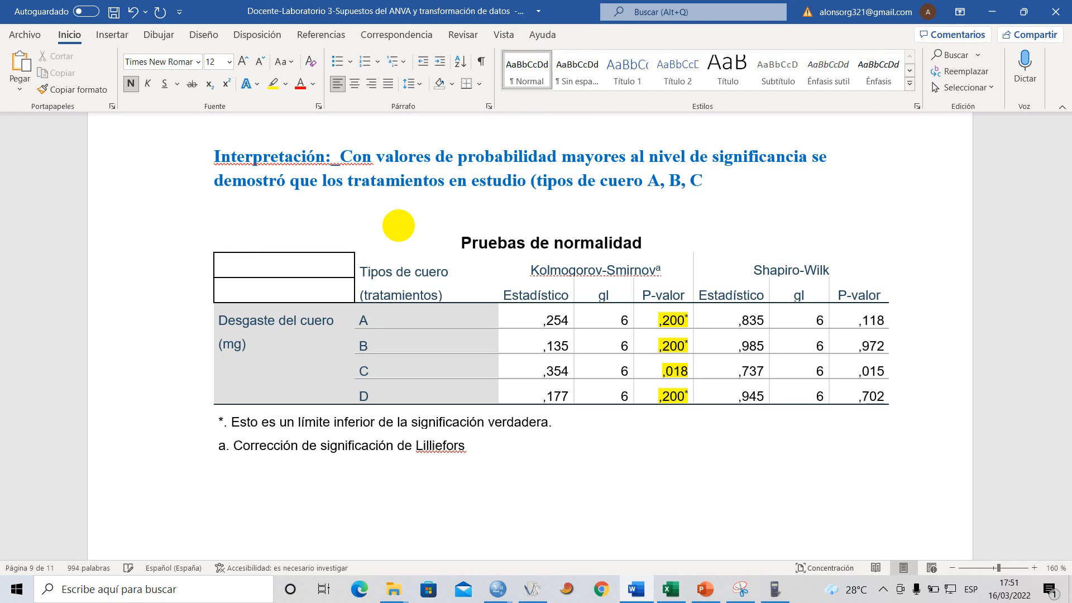
type(",")
key("Caps_Lock")
type("y")
key("Caps_Lock")
type("D) NO")
key("BackSpace")
key("BackSpace")
key("Caps_Lock")
type("no poseen")
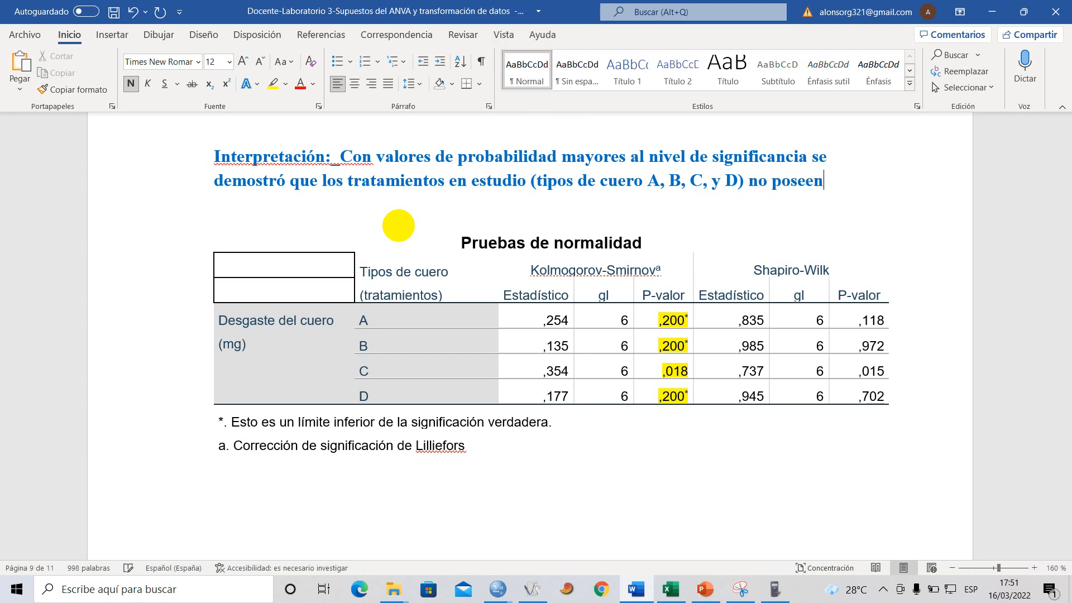
type(" distribución normal.")
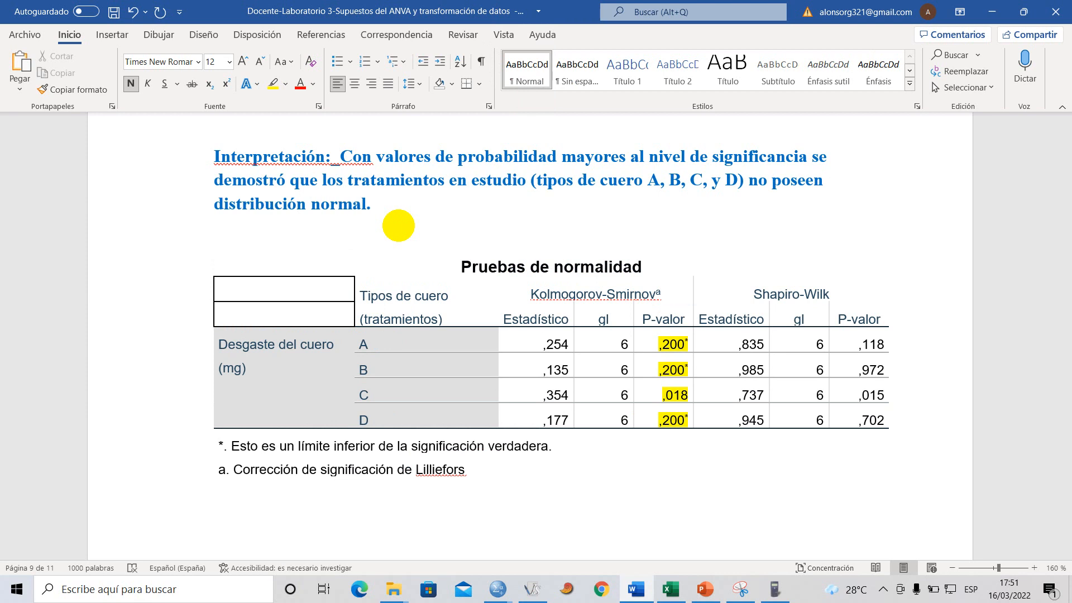
- Justify the interpretation paragraph above the normality table
left_click_drag(371, 207, 341, 167)
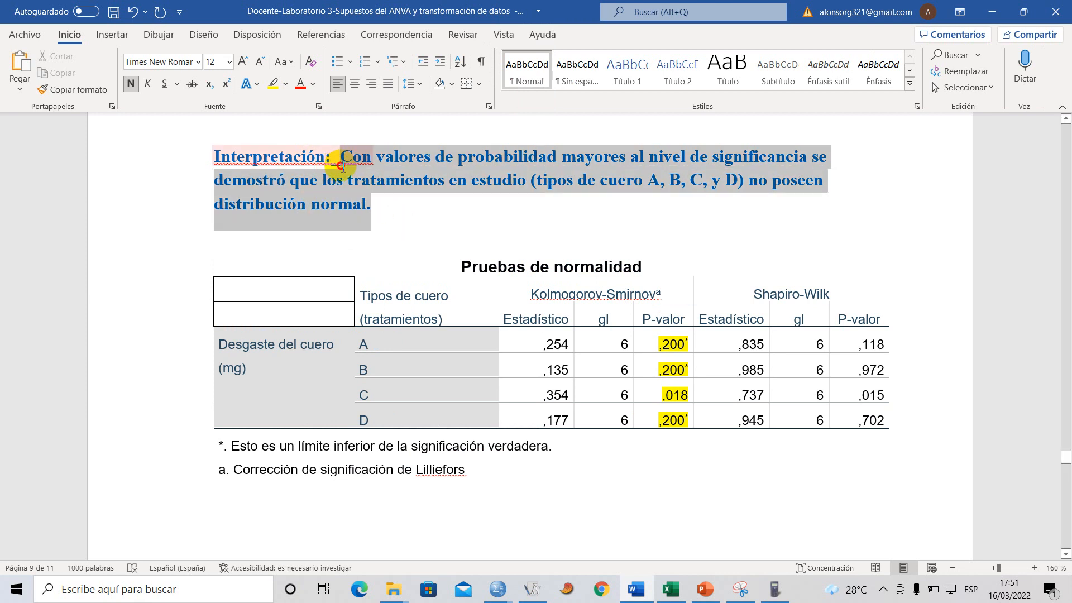
left_click(388, 83)
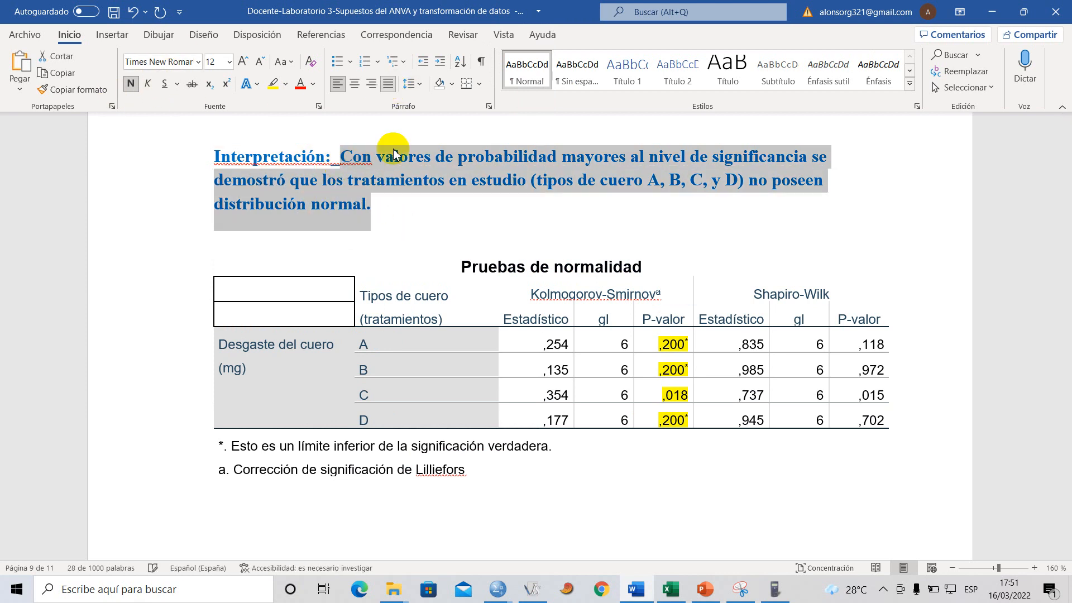
left_click(479, 203)
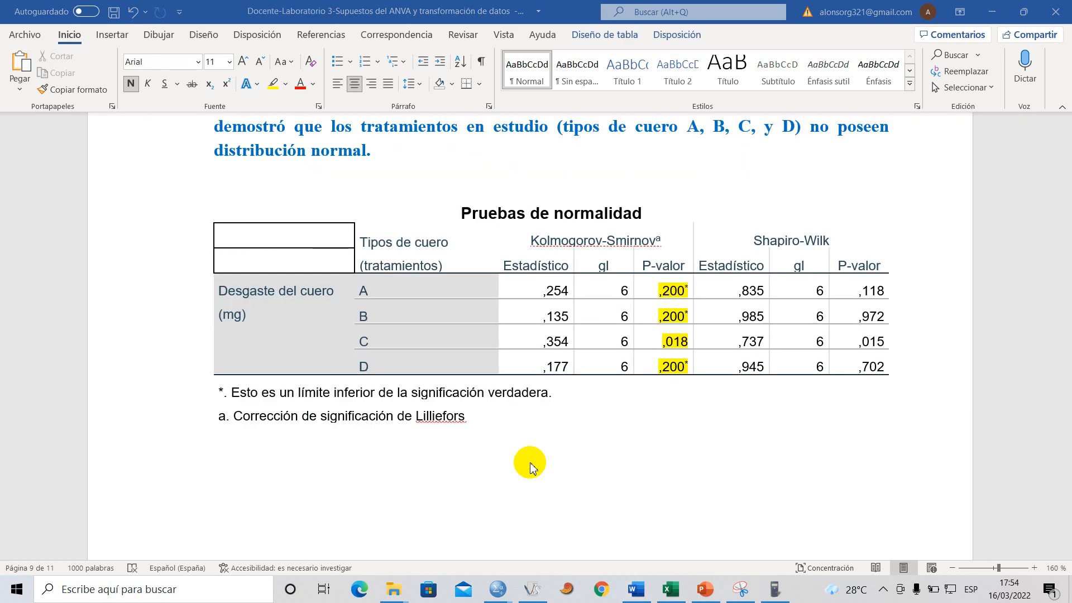
- Review the wording of the written interpretation under the section 4 heading, from "Con valores" to "distribución normal"
scroll(504, 372, "up", 2)
scroll(508, 373, "down", 1)
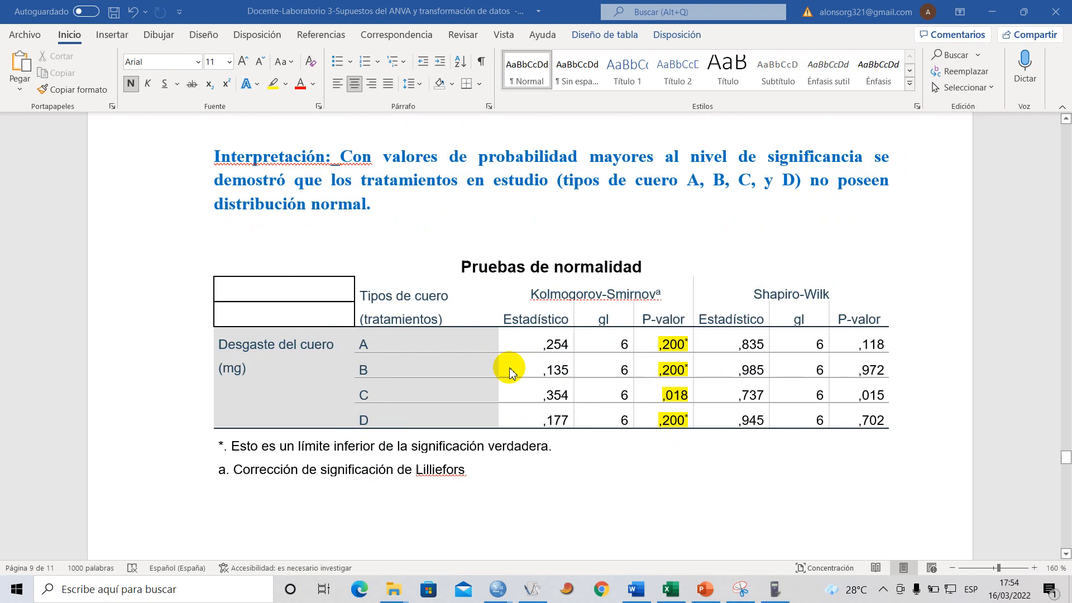
scroll(614, 346, "up", 1)
scroll(568, 346, "up", 1)
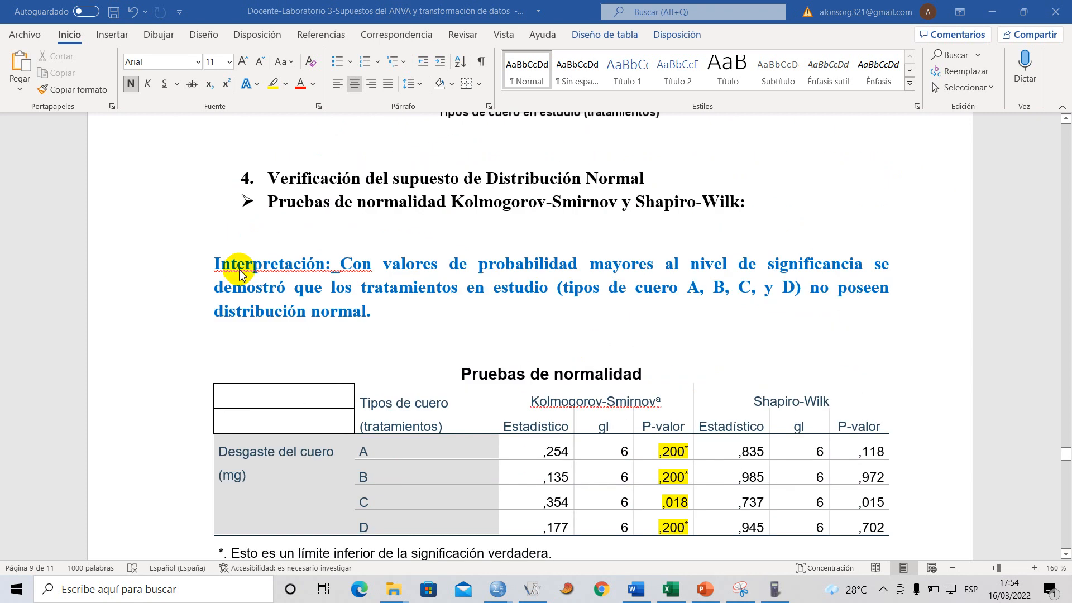
scroll(268, 273, "down", 1)
left_click(348, 211)
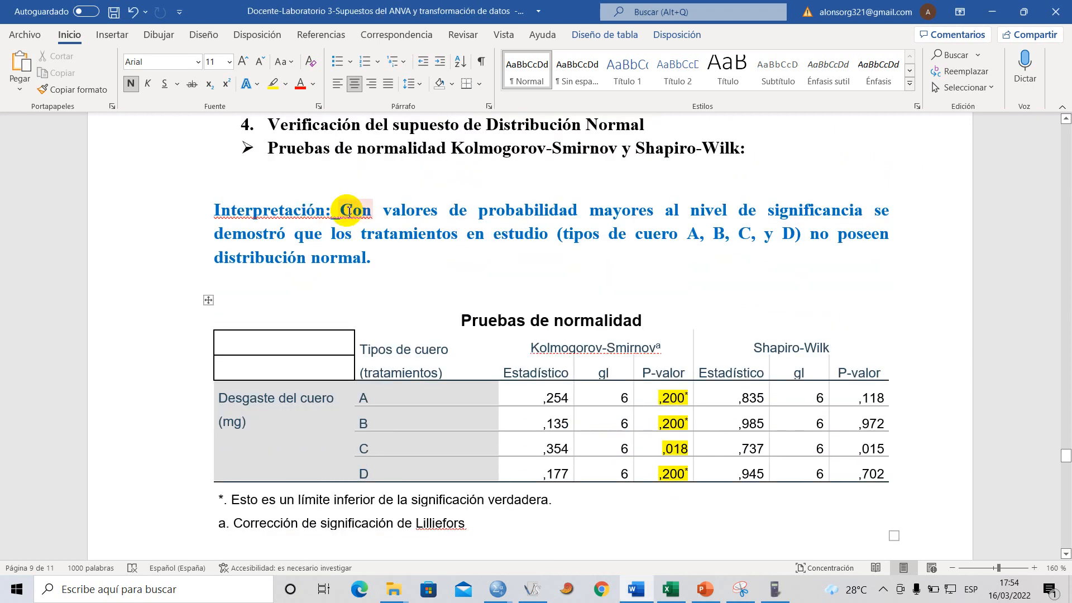
key("Right")
key("Right")
key("Right")
key("Right")
key("Right")
key("Right")
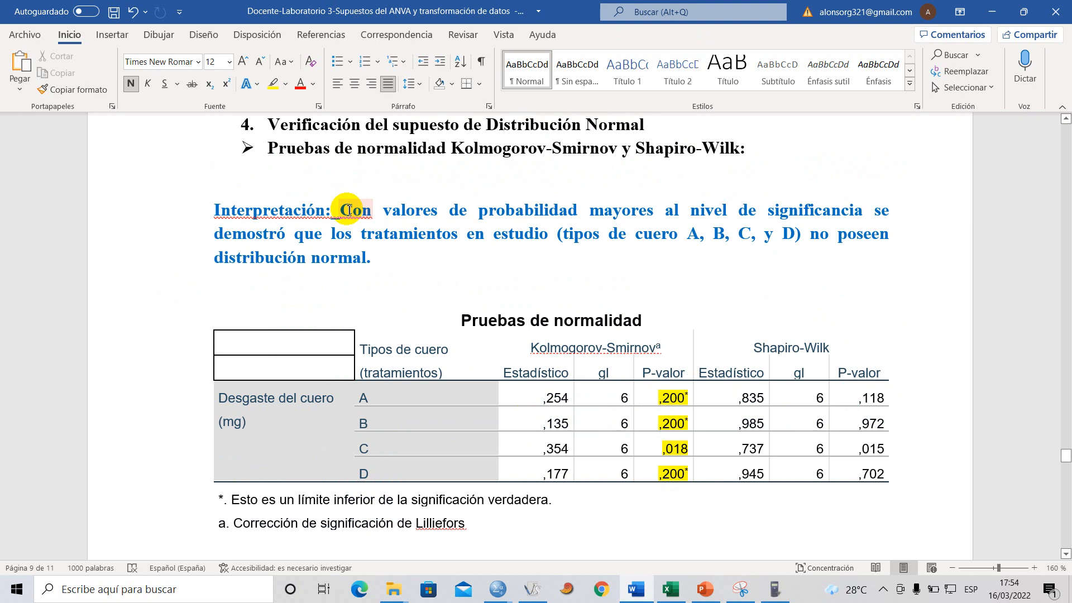
left_click_drag(373, 259, 342, 213)
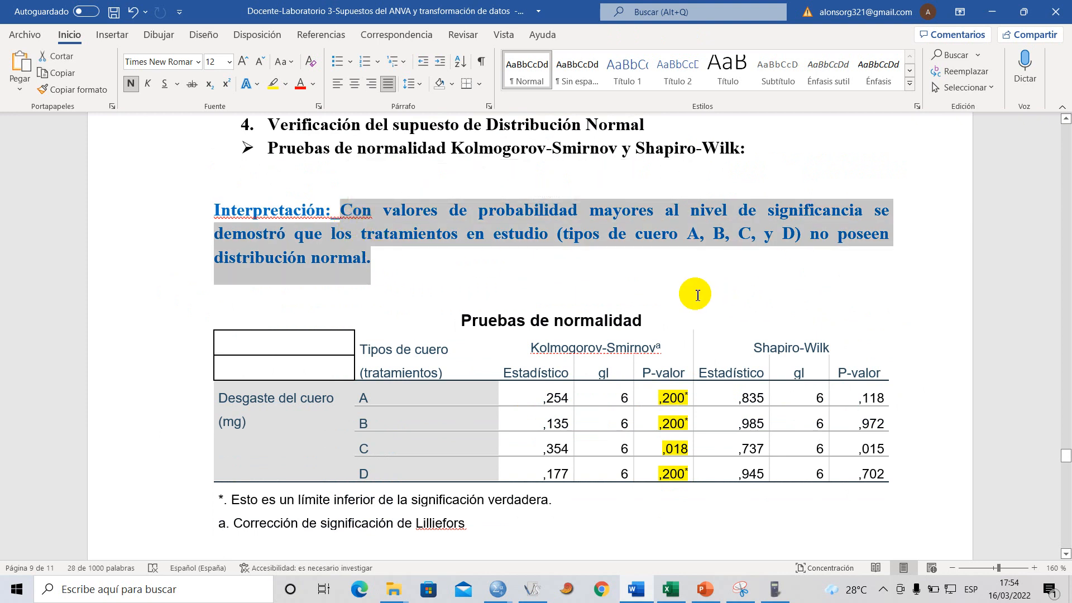
left_click(385, 267)
left_click_drag(373, 261, 354, 211)
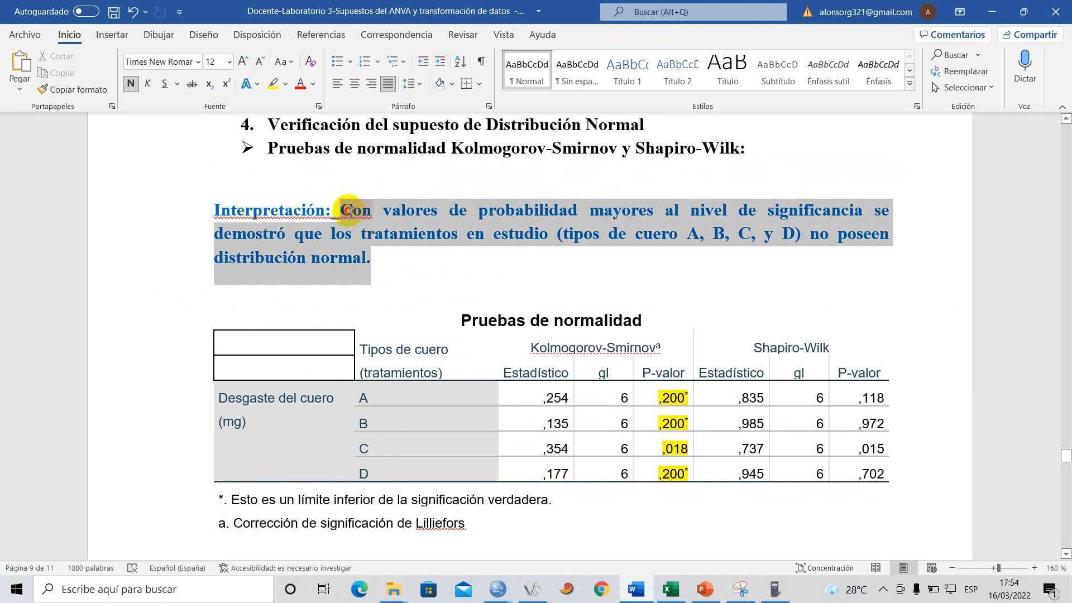
left_click(405, 257)
scroll(405, 257, "down", 2)
scroll(395, 246, "up", 1)
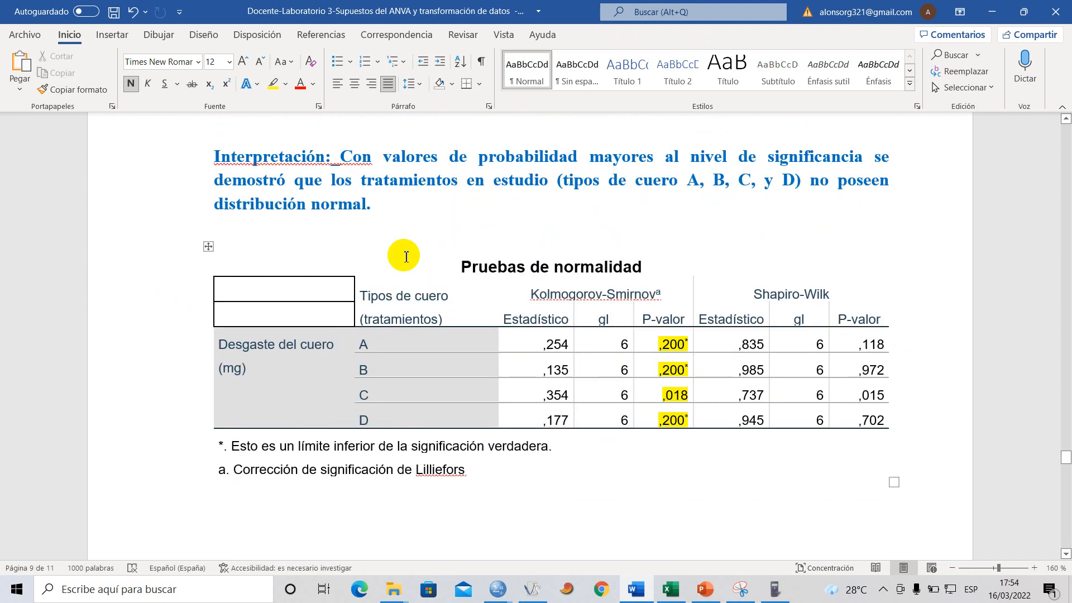
- Check the Kolmogorov-Smirnov P-valor column for leather types A to D against the written interpretation
left_click_drag(639, 318, 670, 329)
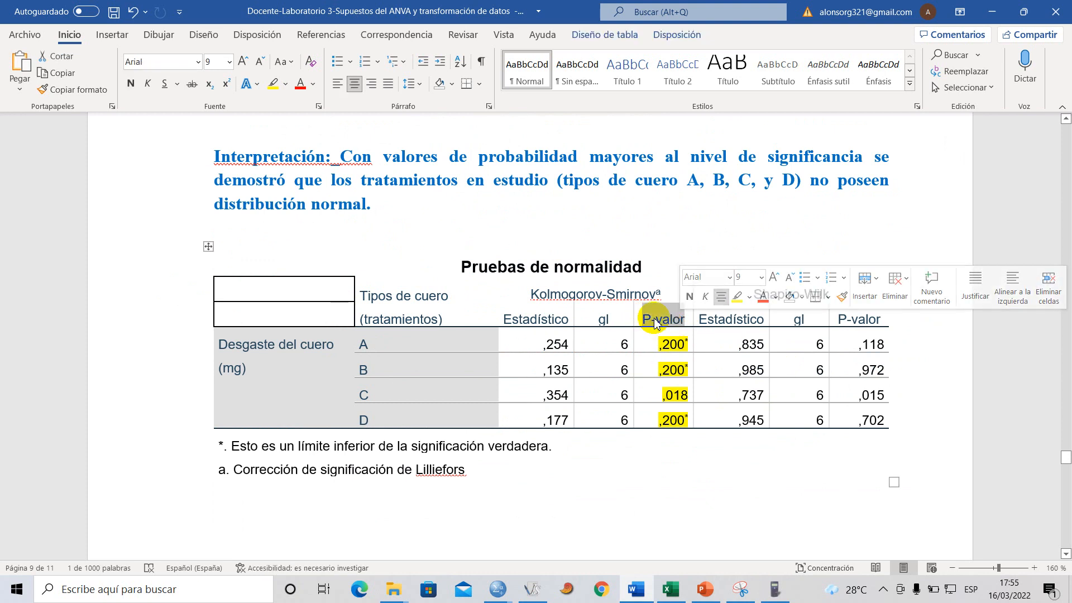
left_click(669, 351)
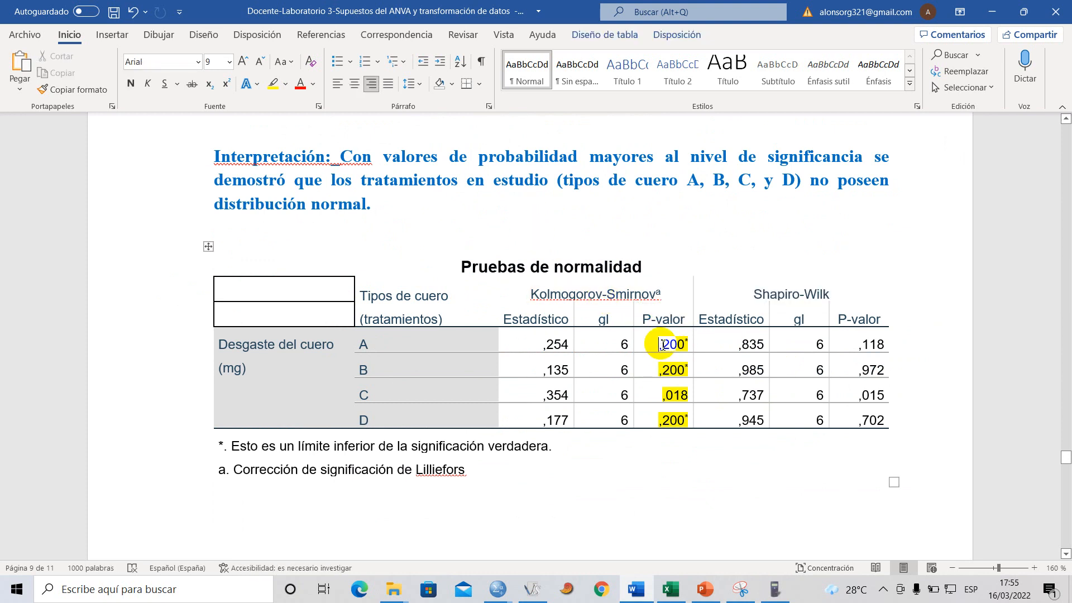
left_click_drag(670, 353, 670, 421)
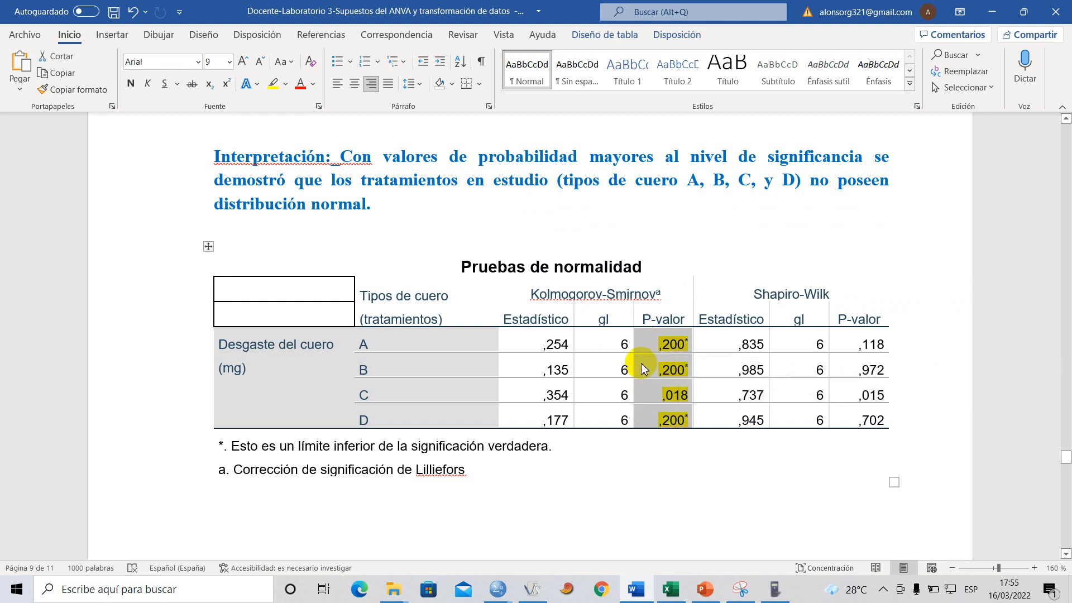
double_click(660, 346)
left_click_drag(657, 345, 672, 355)
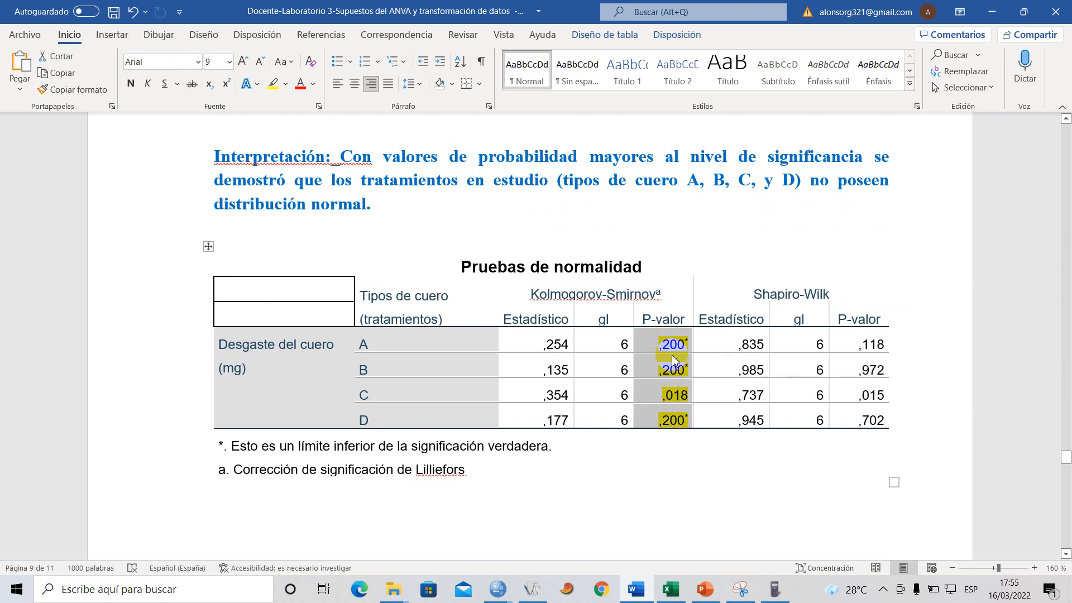
left_click(661, 344)
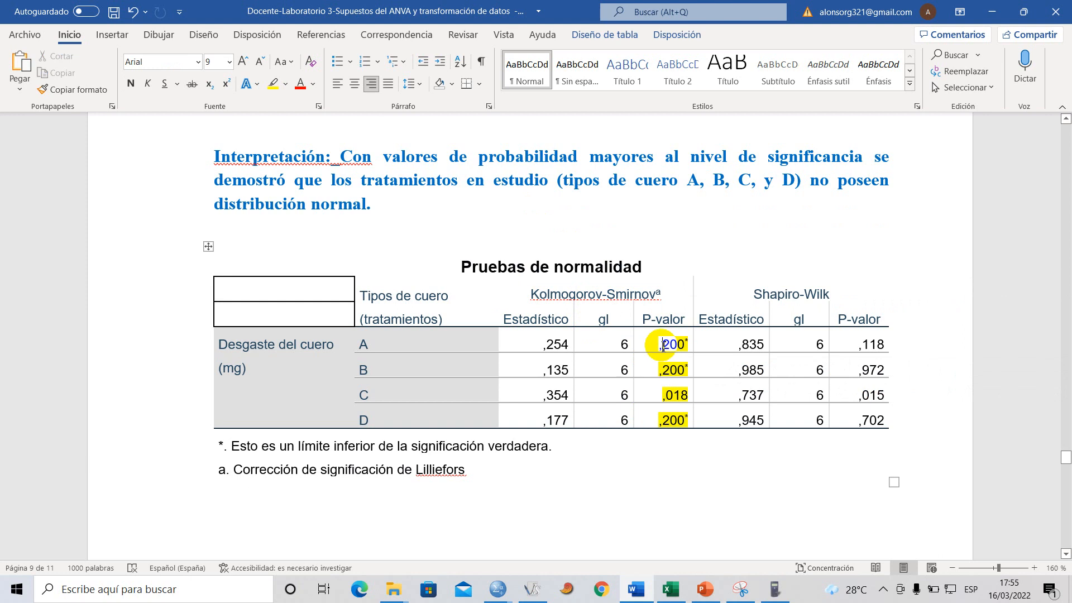
mouse_move(661, 344)
left_mouse_down()
mouse_move(673, 344)
mouse_move(676, 419)
left_mouse_up()
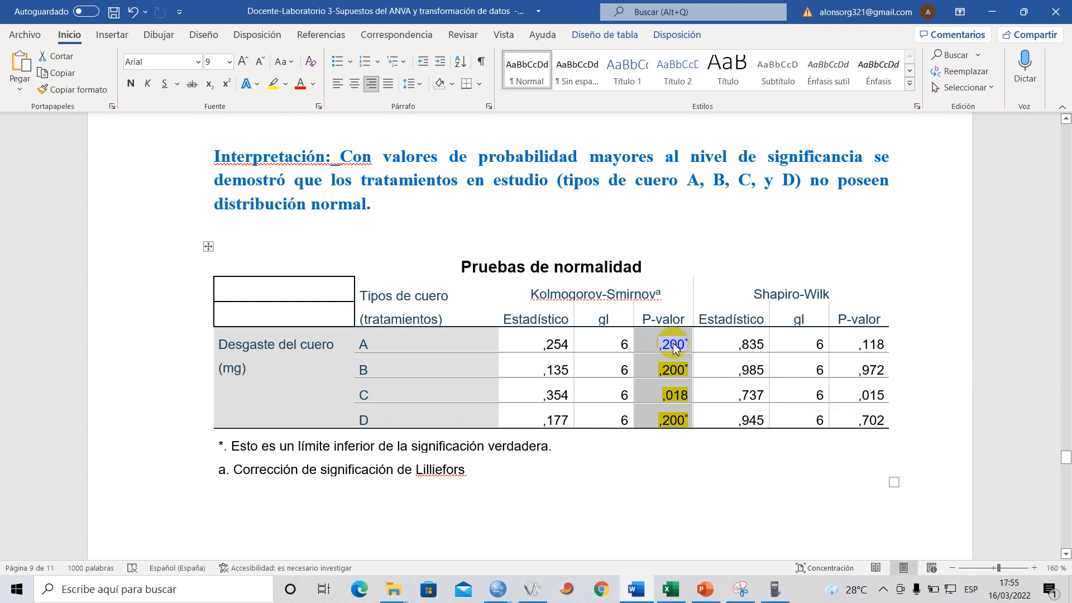
left_click(420, 200)
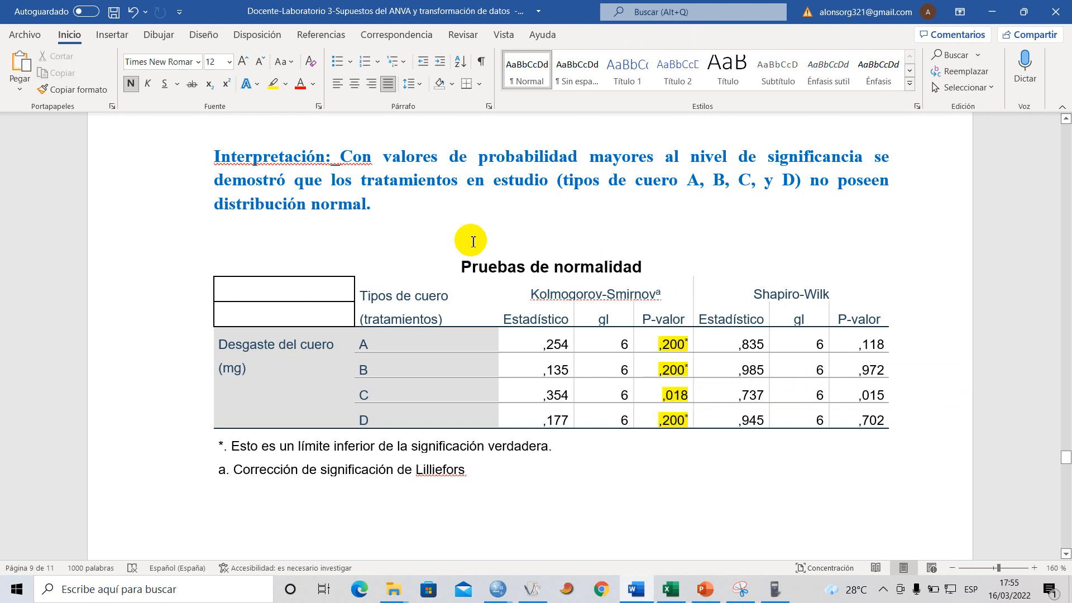
left_click(644, 319)
left_click_drag(643, 319, 680, 316)
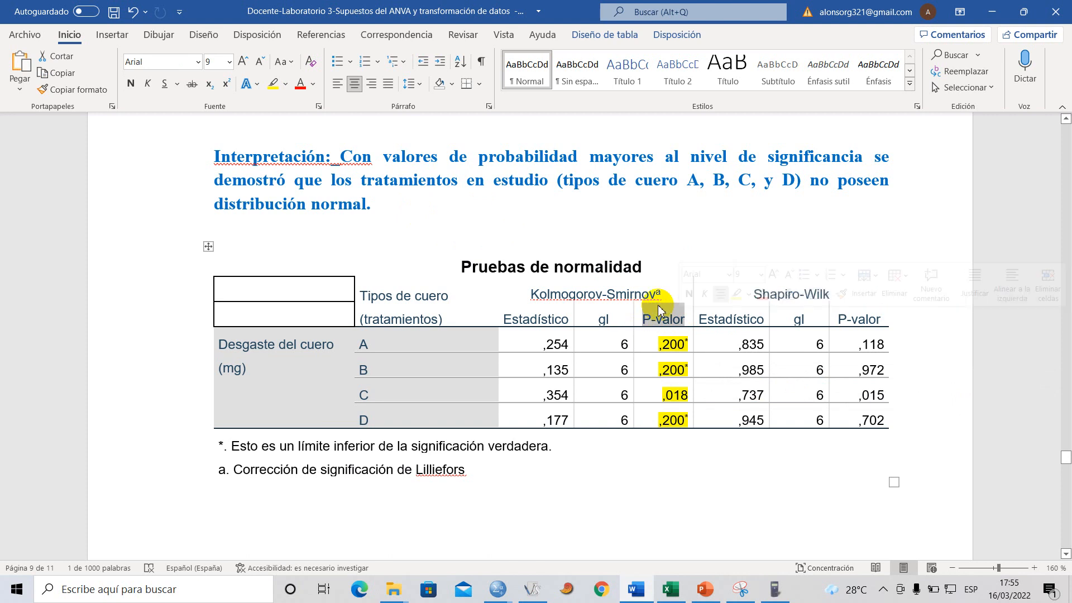
left_click(669, 178)
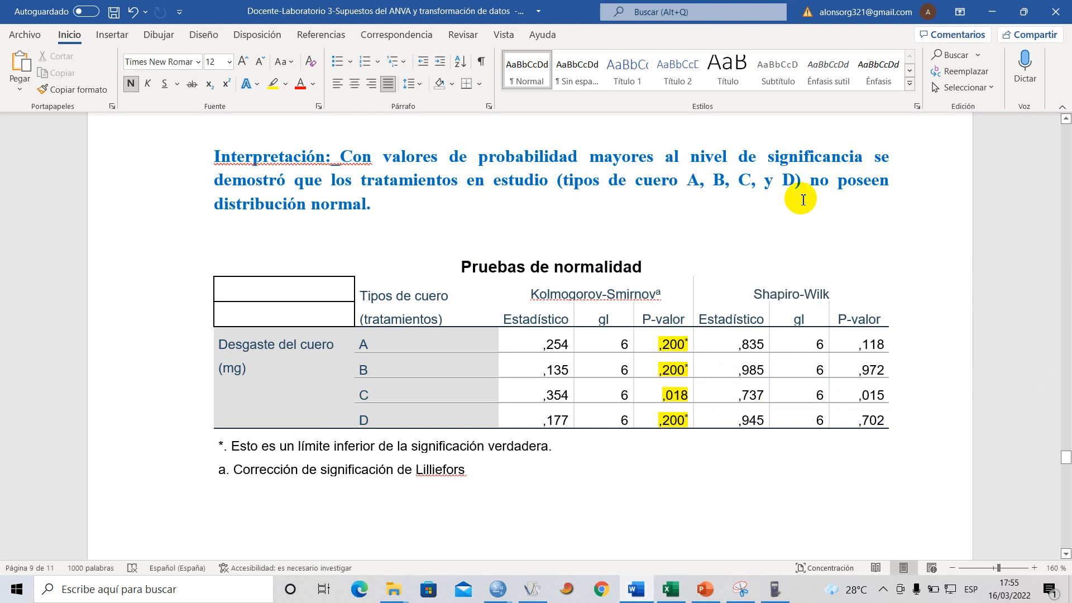
- Change "no poseen" to "si poseen" in the section 4 interpretation of the normality tests
left_click_drag(828, 188, 815, 191)
type("si")
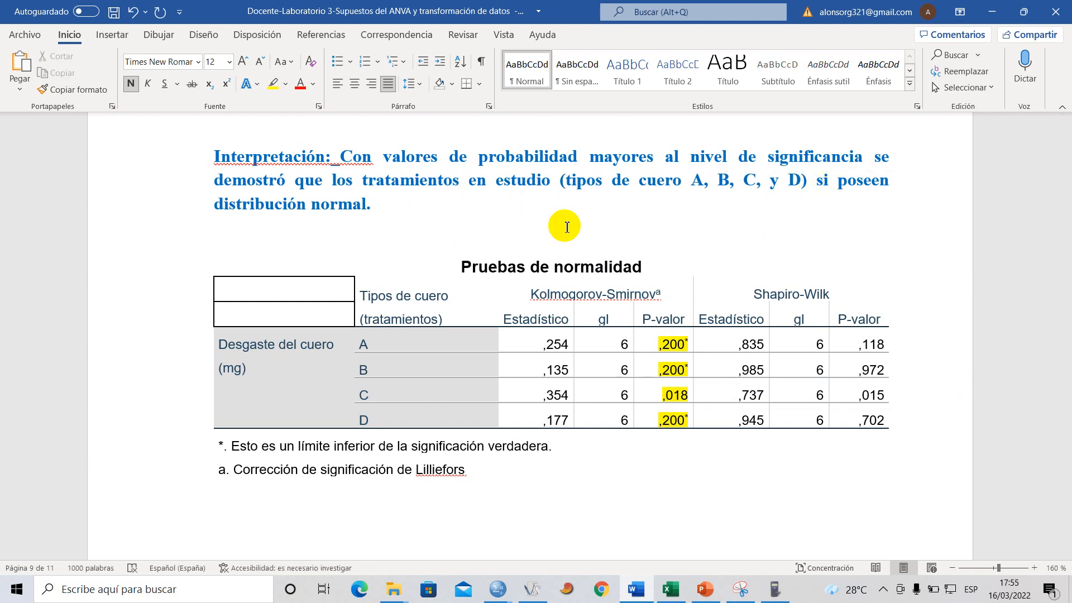
left_click(366, 215)
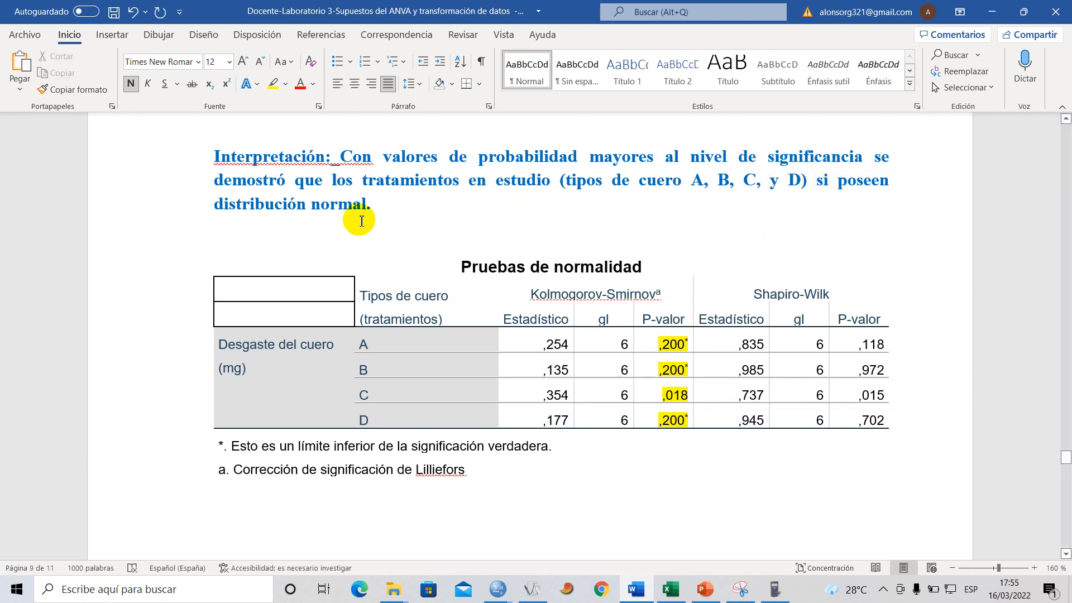
- Review the corrected section 4 interpretation and the diagram relating p-valor and significance level to Ho and H1
scroll(411, 287, "up", 1)
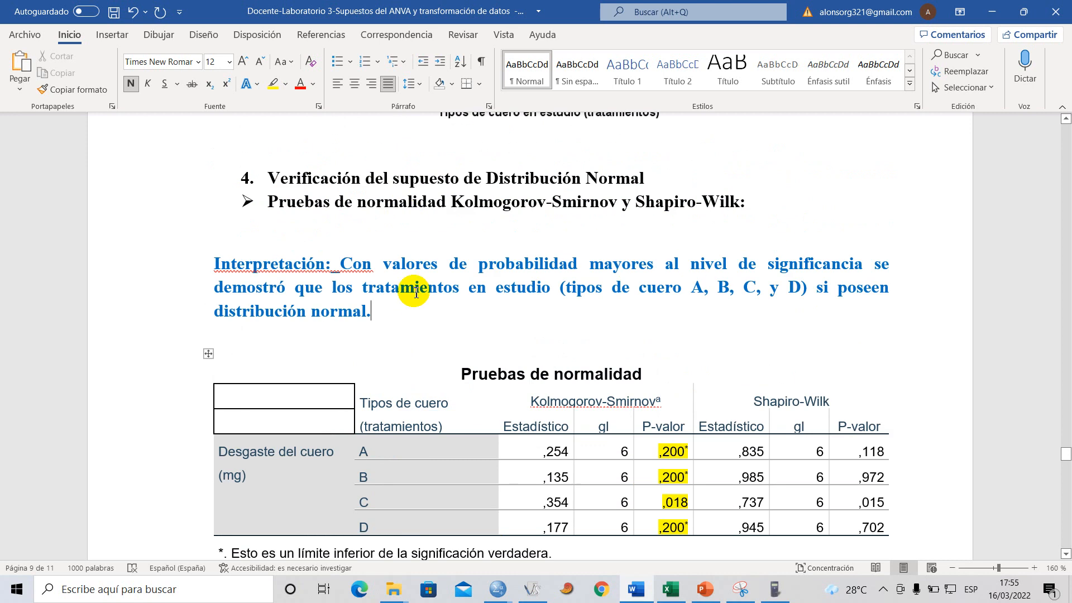
scroll(418, 282, "down", 1)
scroll(412, 287, "up", 1)
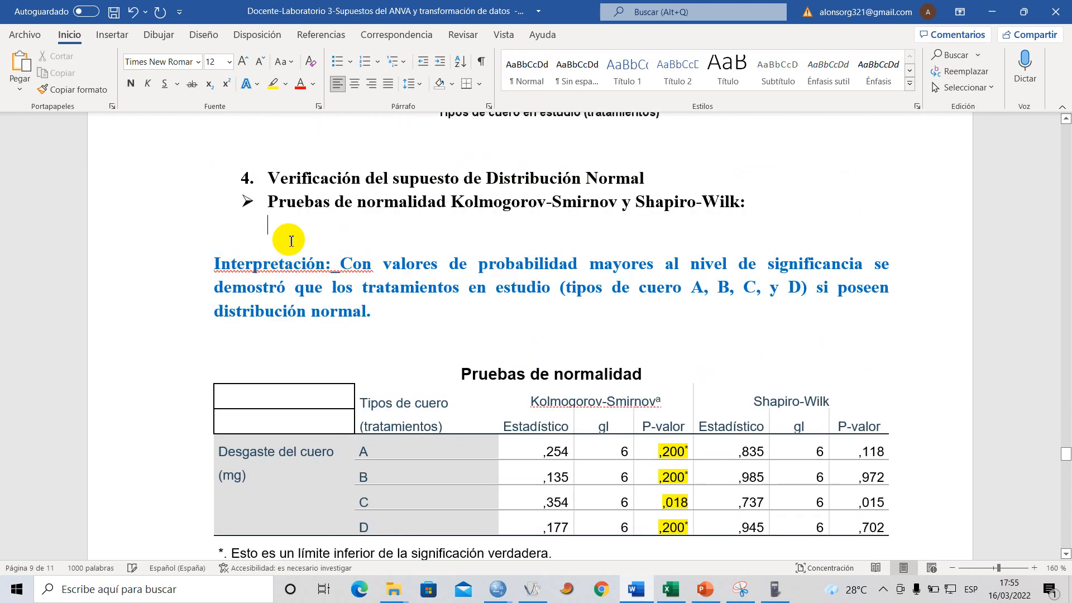
left_click(342, 243)
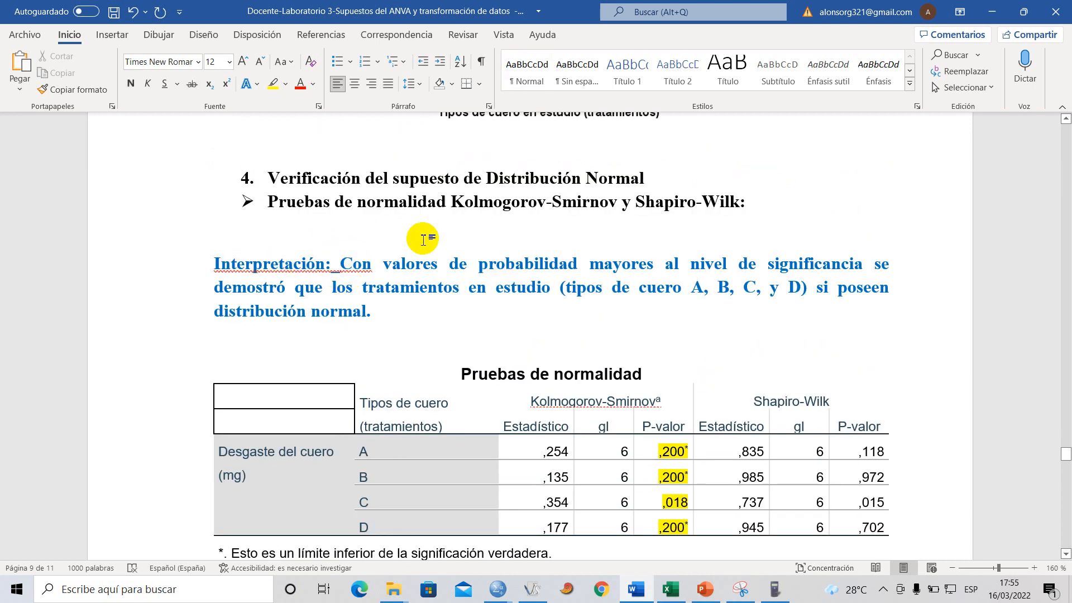
scroll(397, 300, "down", 2)
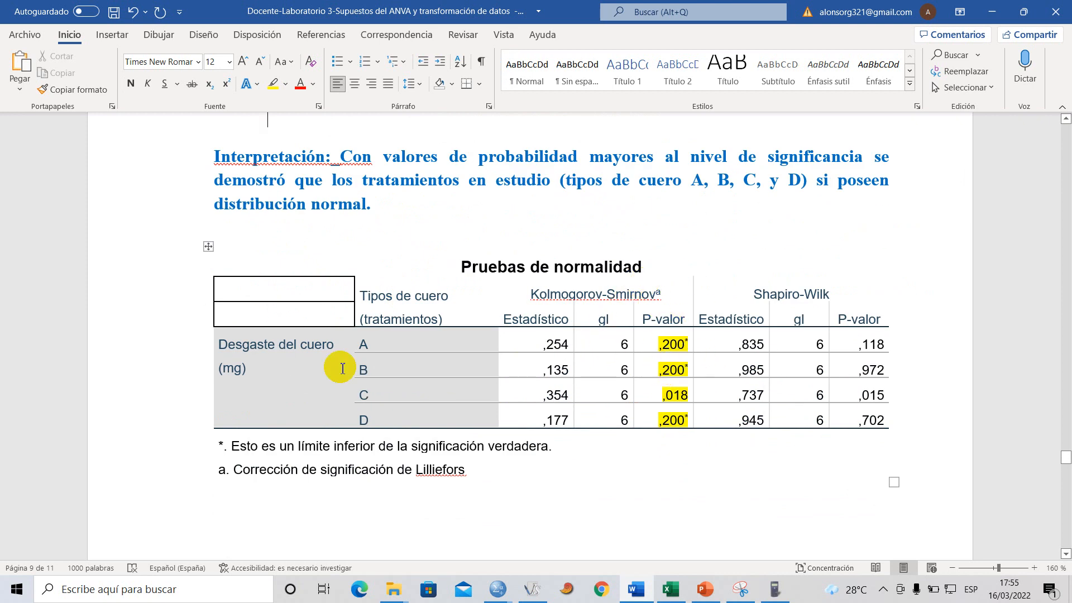
scroll(327, 378, "down", 12)
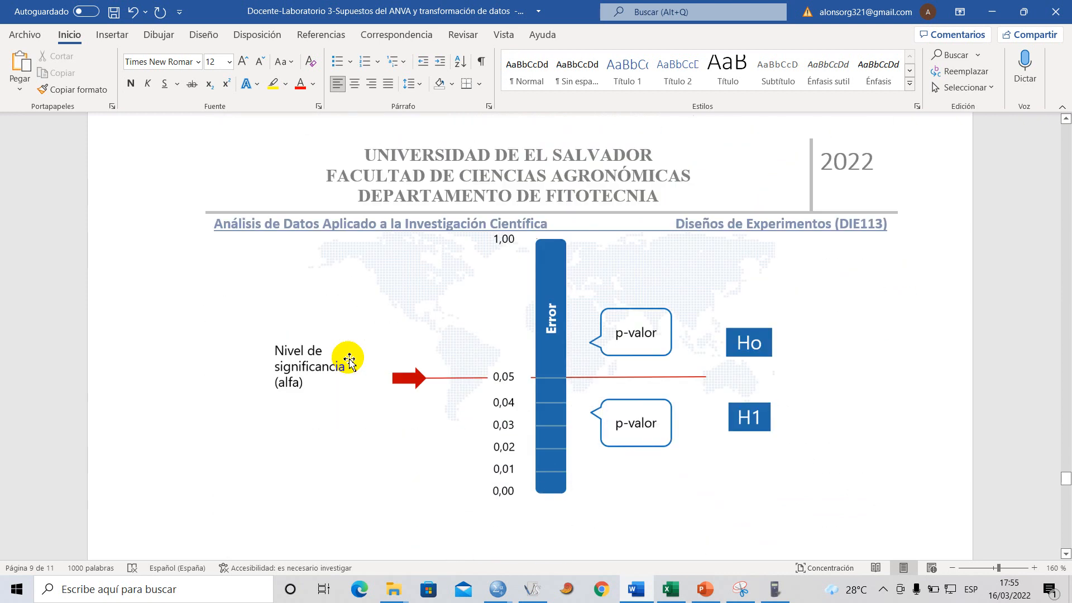
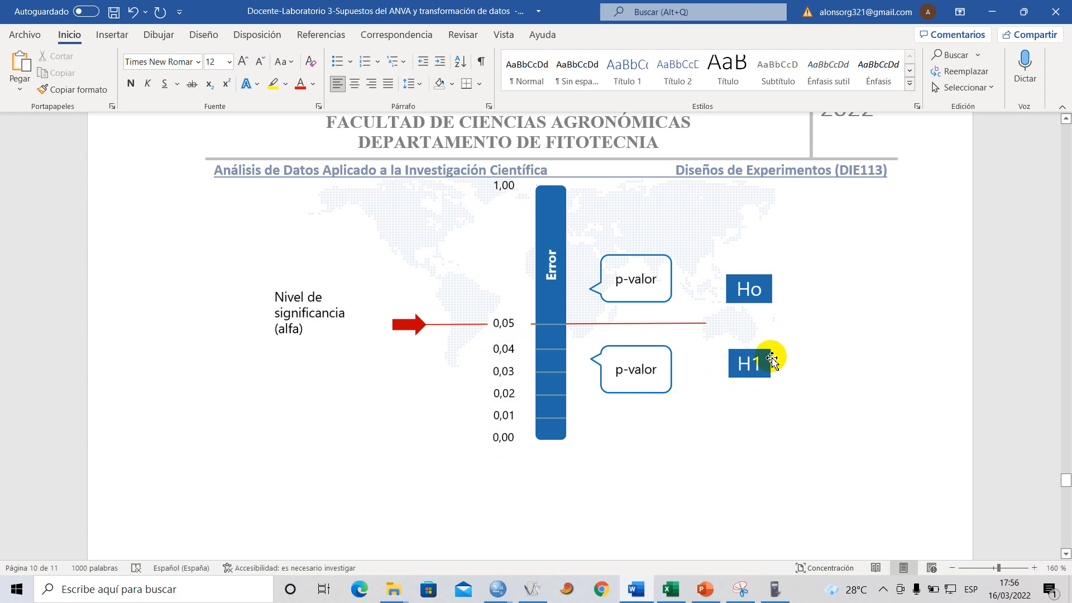
- Compare the Kolmogorov-Smirnov and Shapiro-Wilk P-valor columns with the written interpretation of the normality tests
scroll(550, 352, "up", 10)
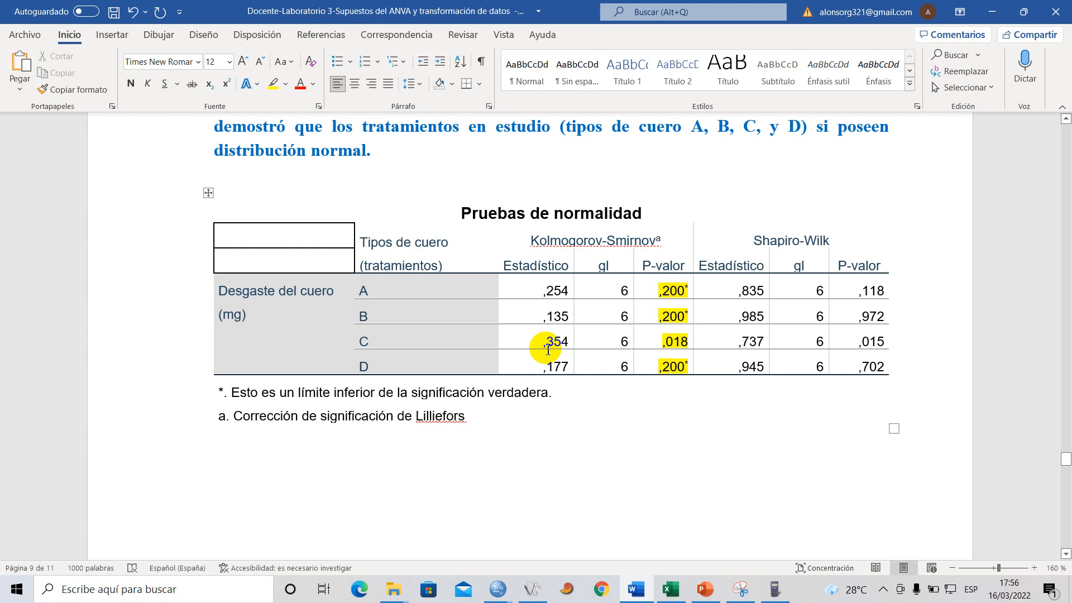
scroll(548, 349, "up", 1)
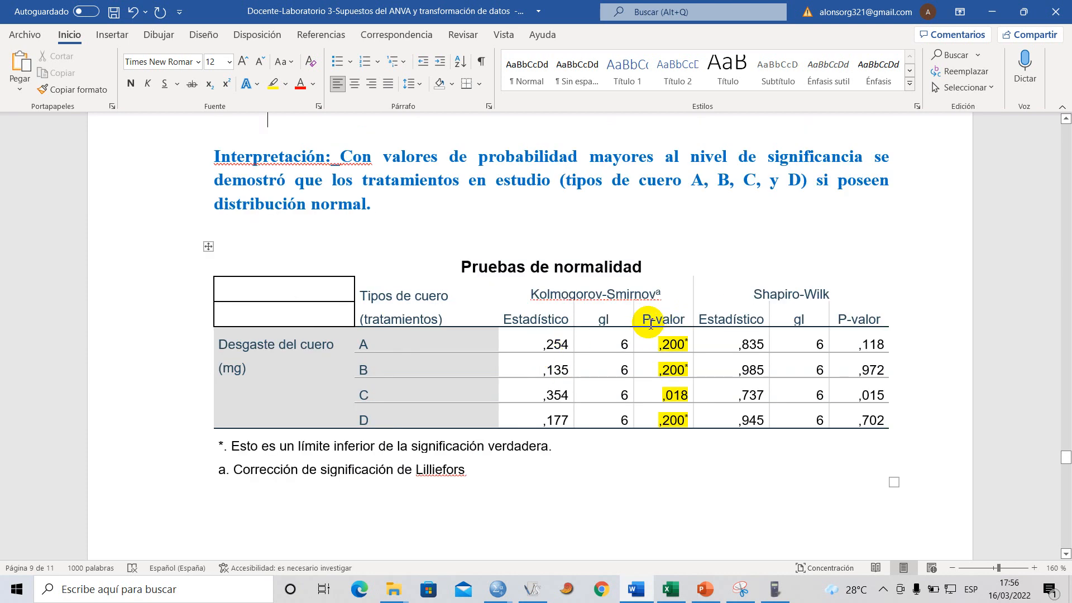
left_click_drag(645, 323, 672, 410)
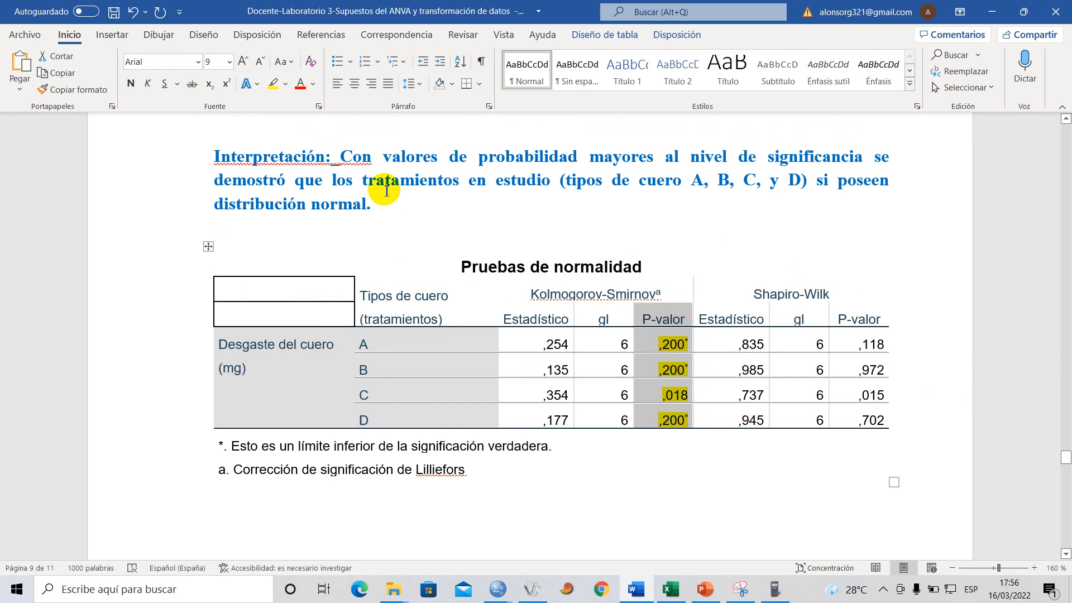
left_click_drag(396, 208, 343, 158)
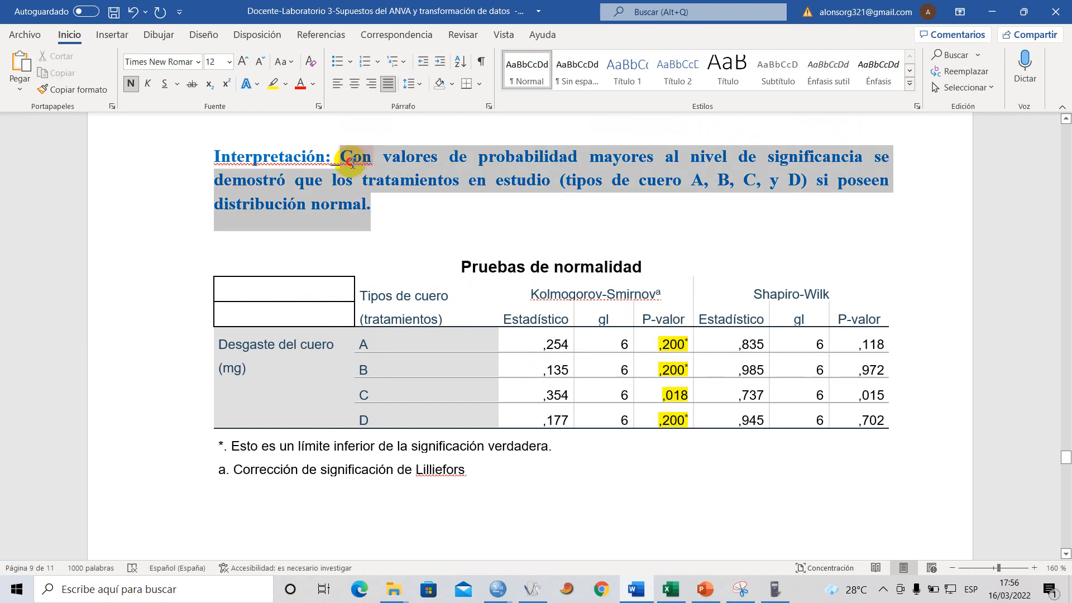
left_click(393, 204)
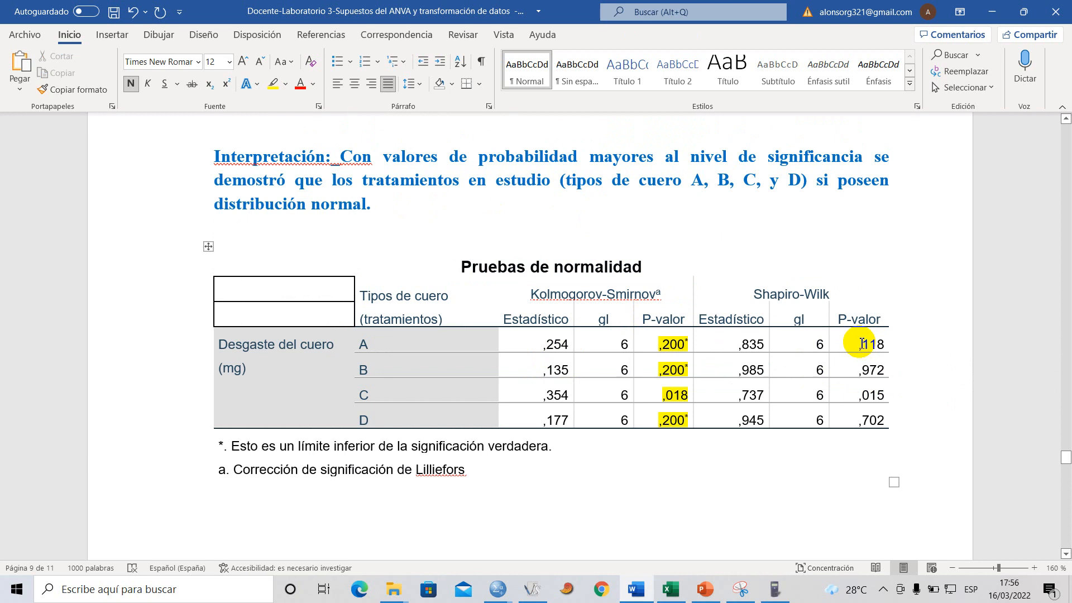
left_click_drag(872, 358, 866, 417)
left_click(268, 234)
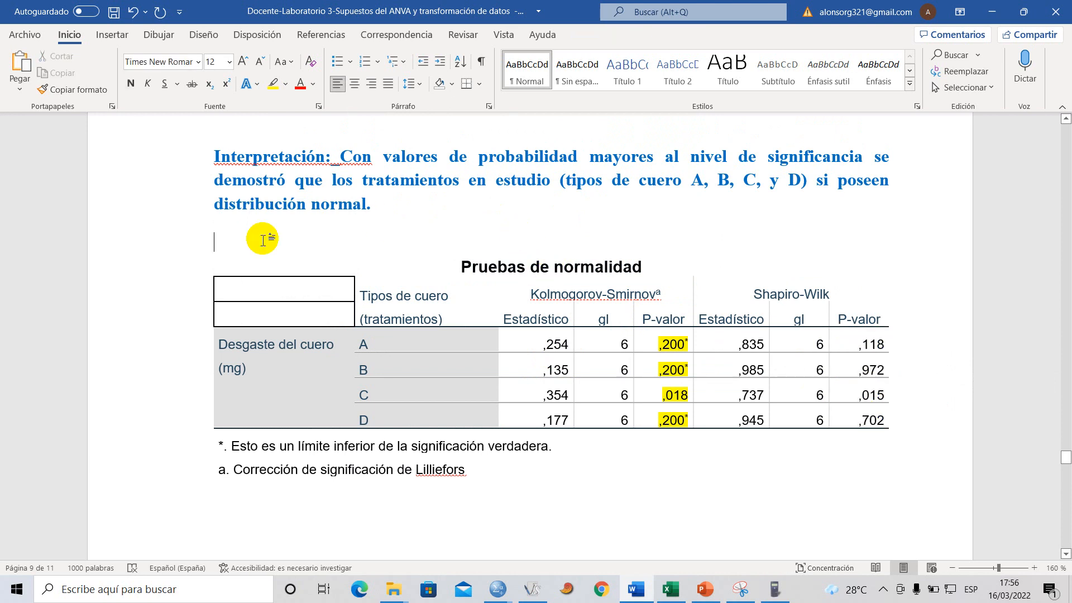
- Check the Coef. Variación row of the Estadísticos table for Desgaste del cuero (mg)
scroll(287, 282, "up", 15)
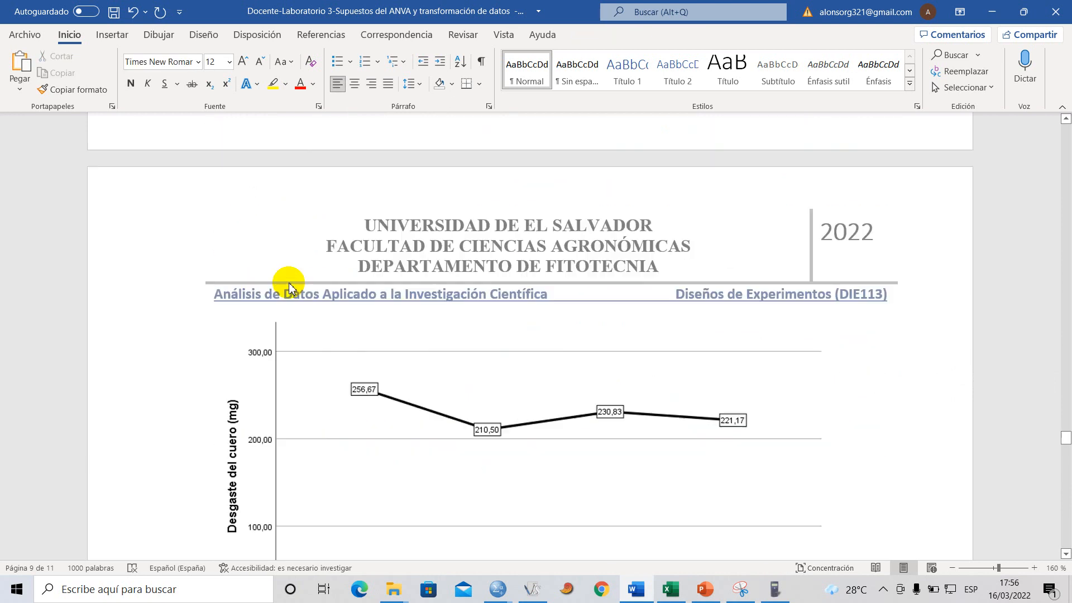
scroll(291, 285, "up", 15)
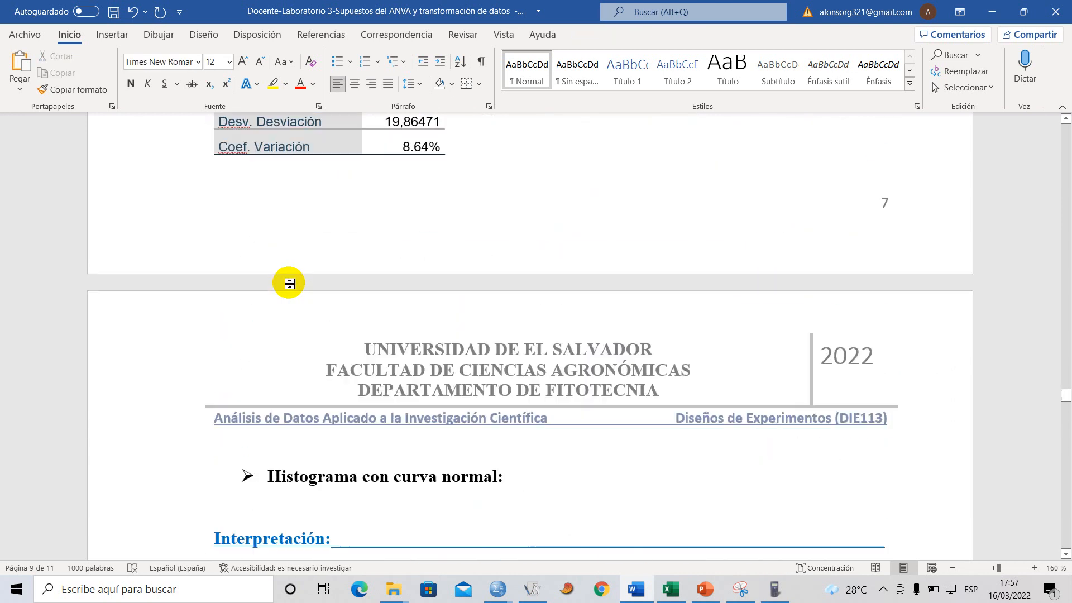
scroll(290, 284, "down", 3)
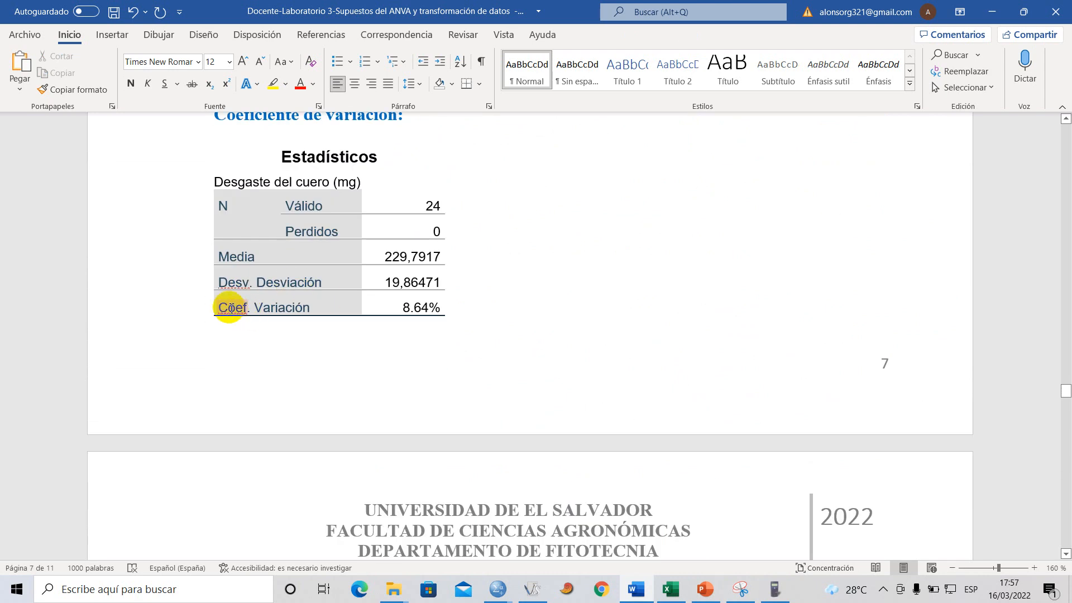
left_click_drag(237, 306, 426, 311)
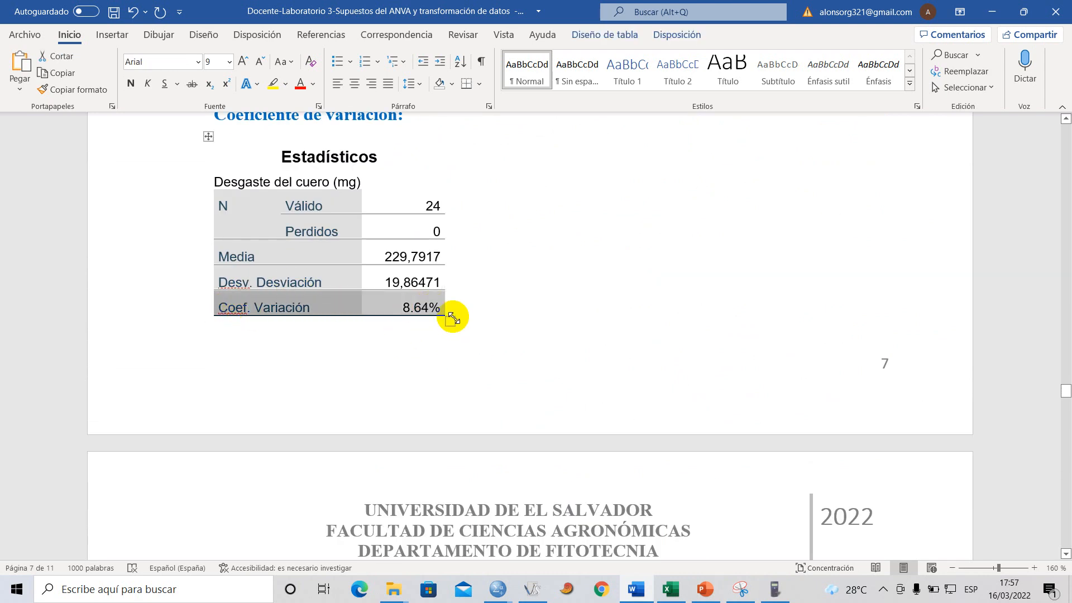
- Review the completed interpretations from the line chart onward and go to the blank interpretation under "Distribución normal con Q-Q plot"
scroll(474, 339, "down", 18)
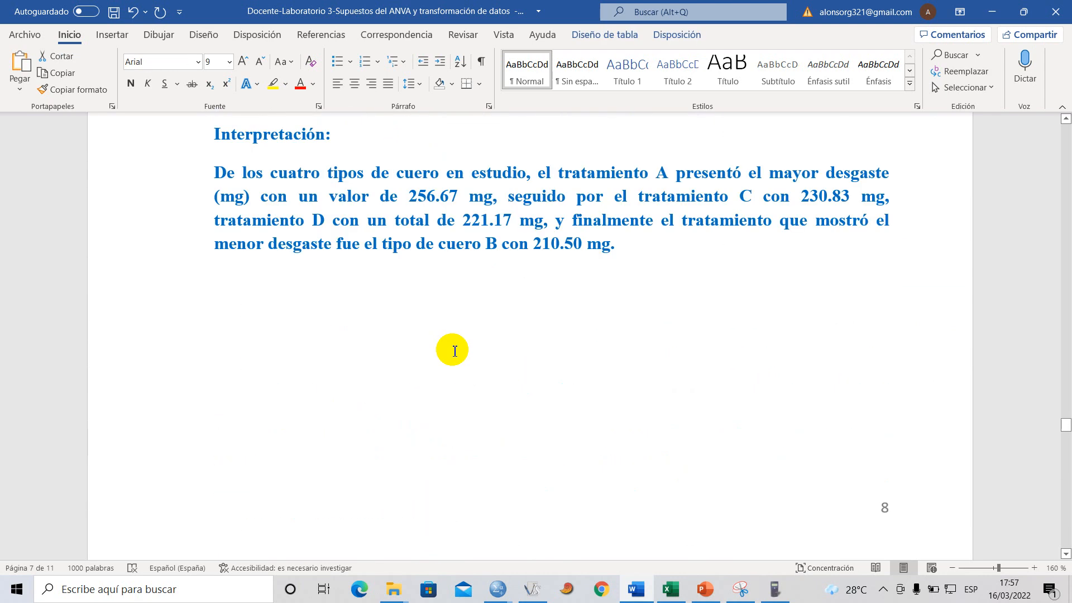
scroll(453, 355, "up", 8)
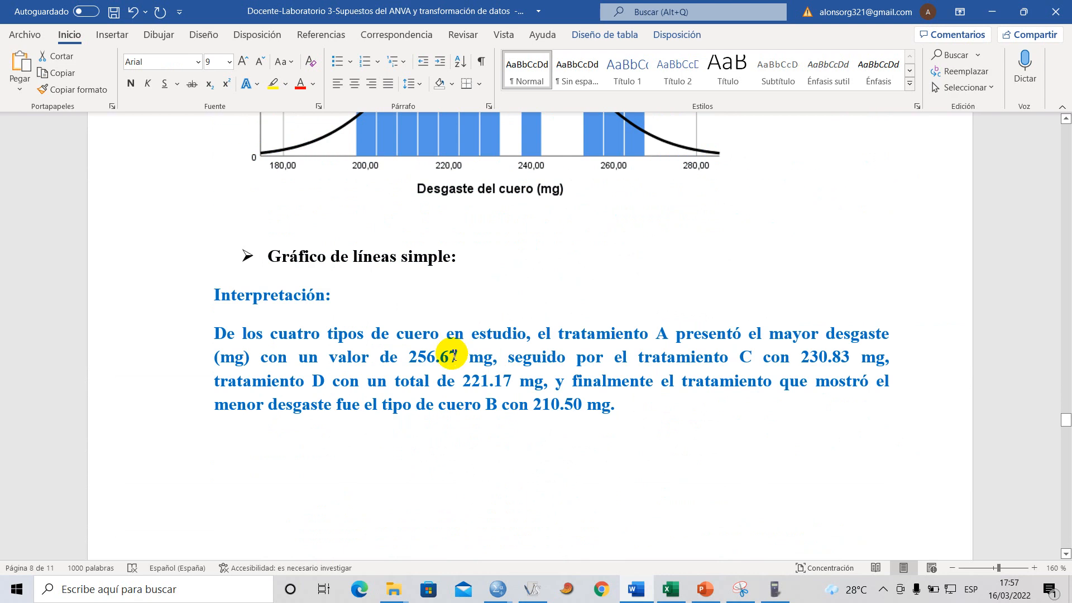
scroll(453, 355, "down", 8)
scroll(453, 358, "down", 10)
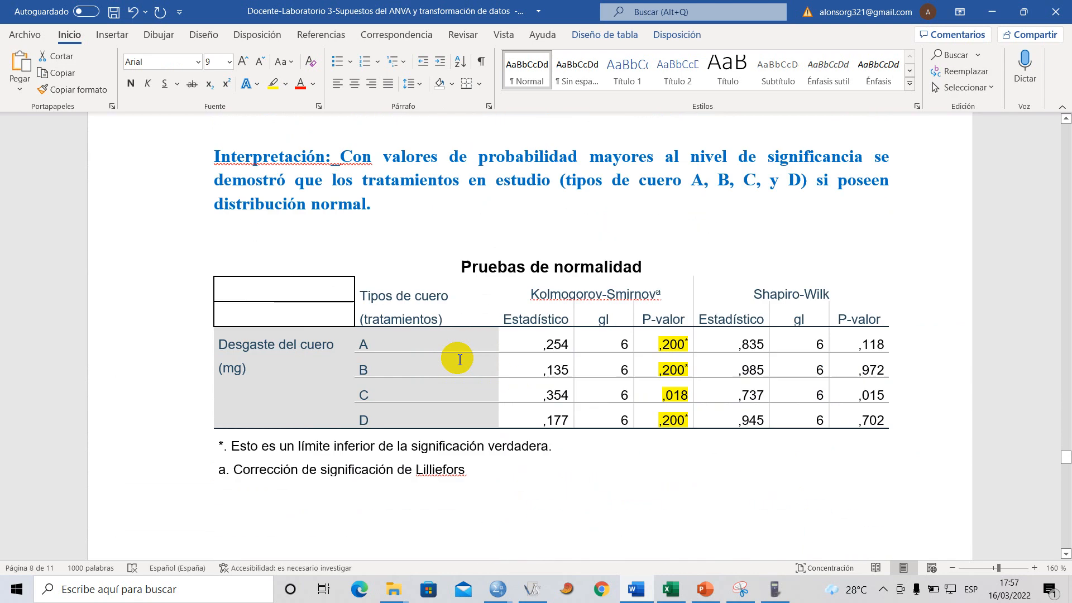
scroll(454, 292, "up", 3)
scroll(438, 287, "down", 3)
scroll(446, 300, "down", 12)
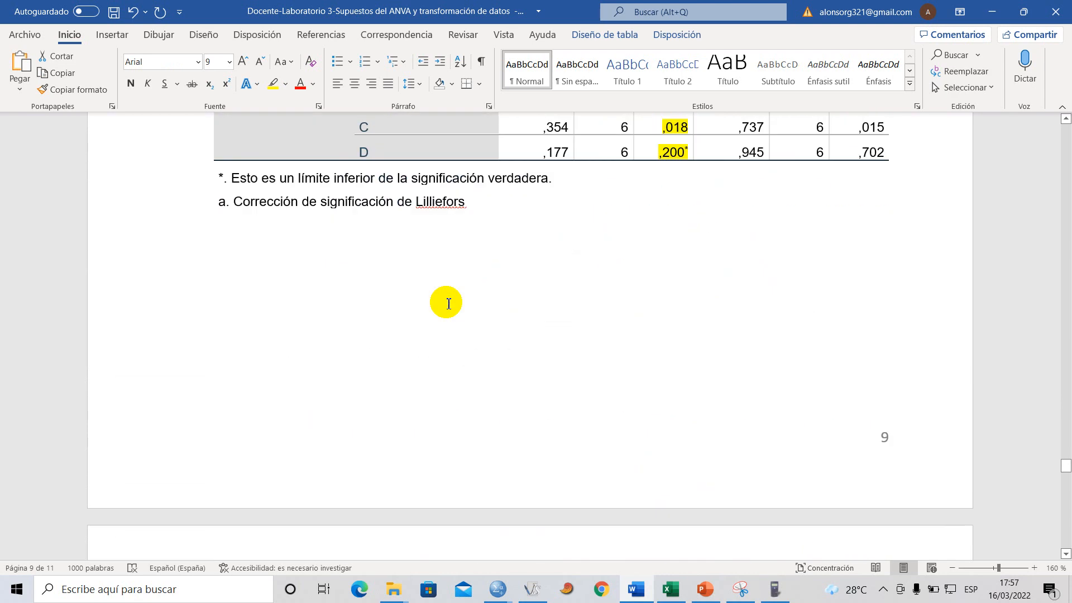
scroll(451, 304, "down", 2)
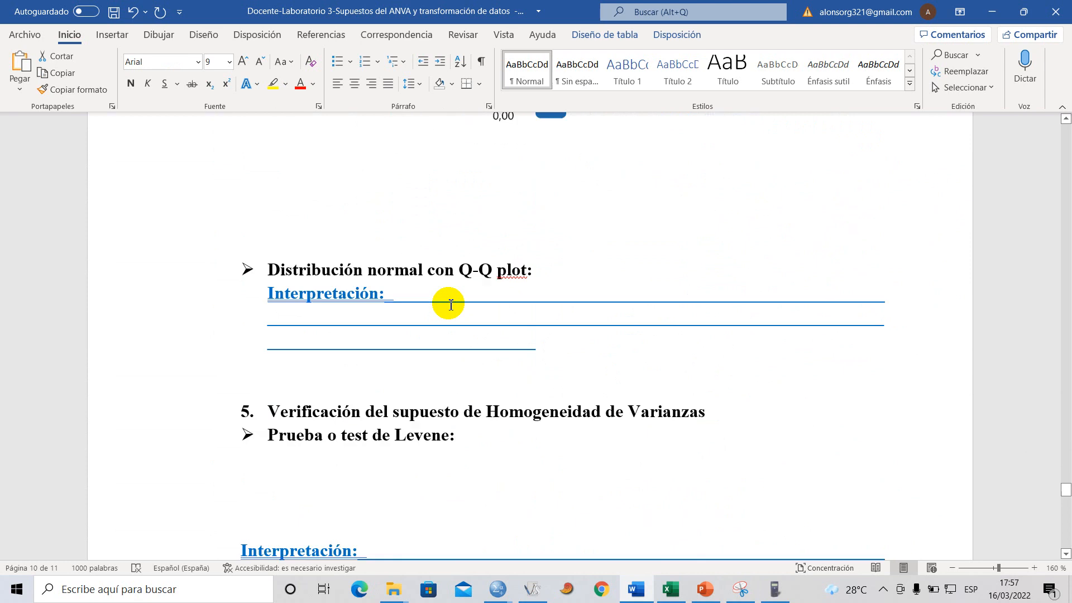
left_click(299, 371)
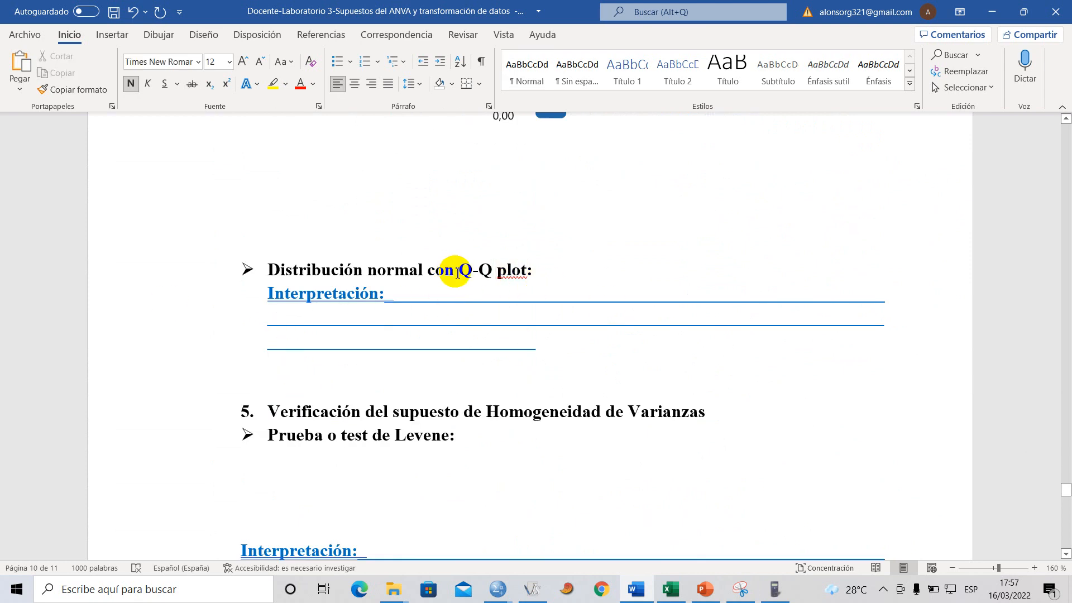
left_click_drag(457, 273, 531, 269)
left_click(450, 309)
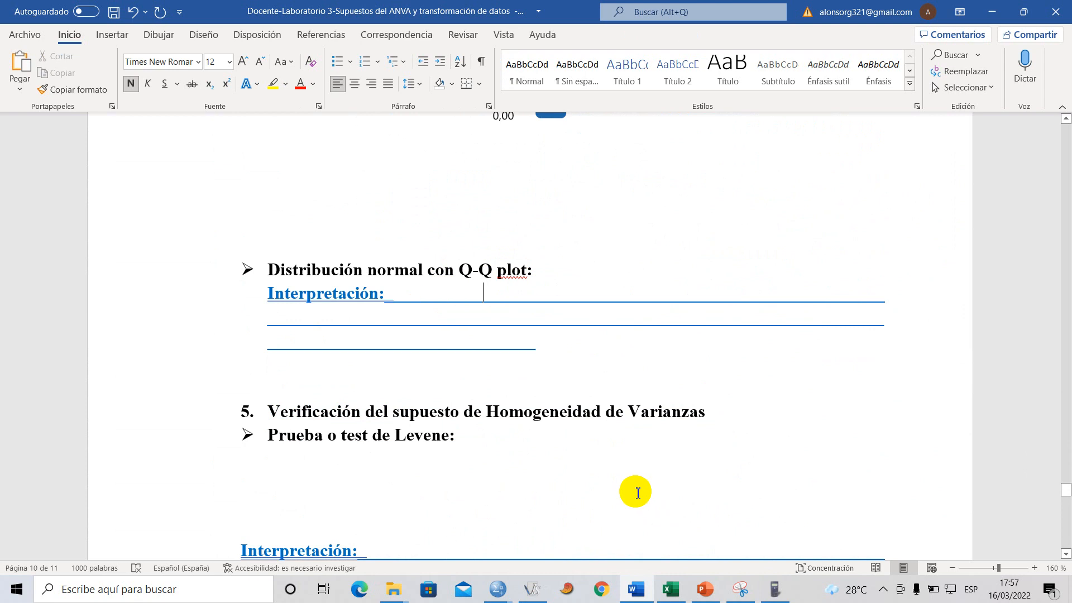
- Switch to InfoStat and set up an analysis of variance with Desgaste(mg) as dependent variable and Tipos de cuero as classification variable
mouse_move(540, 597)
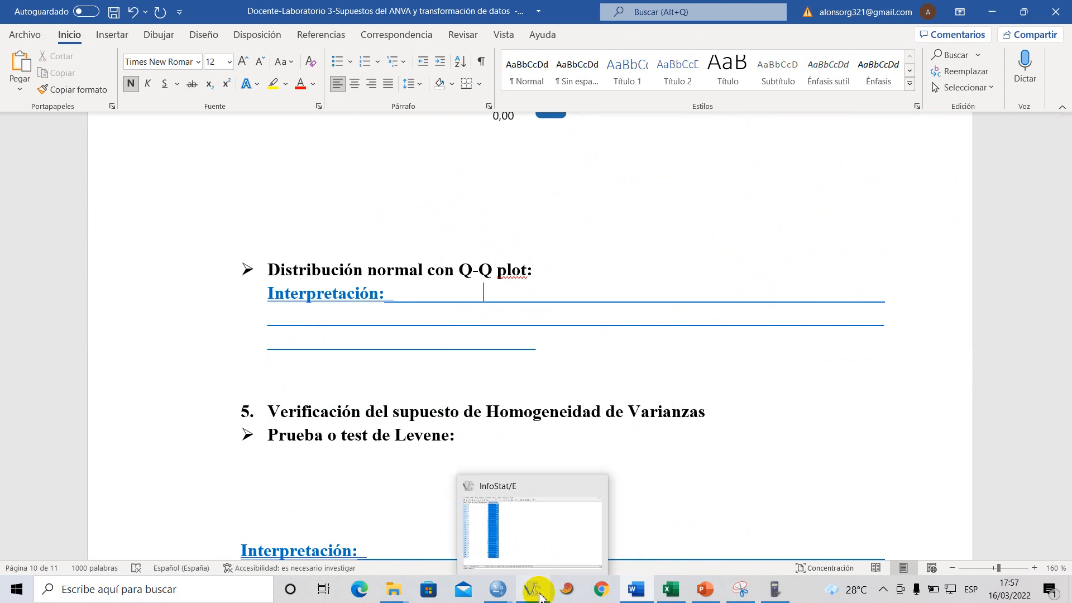
left_click(533, 540)
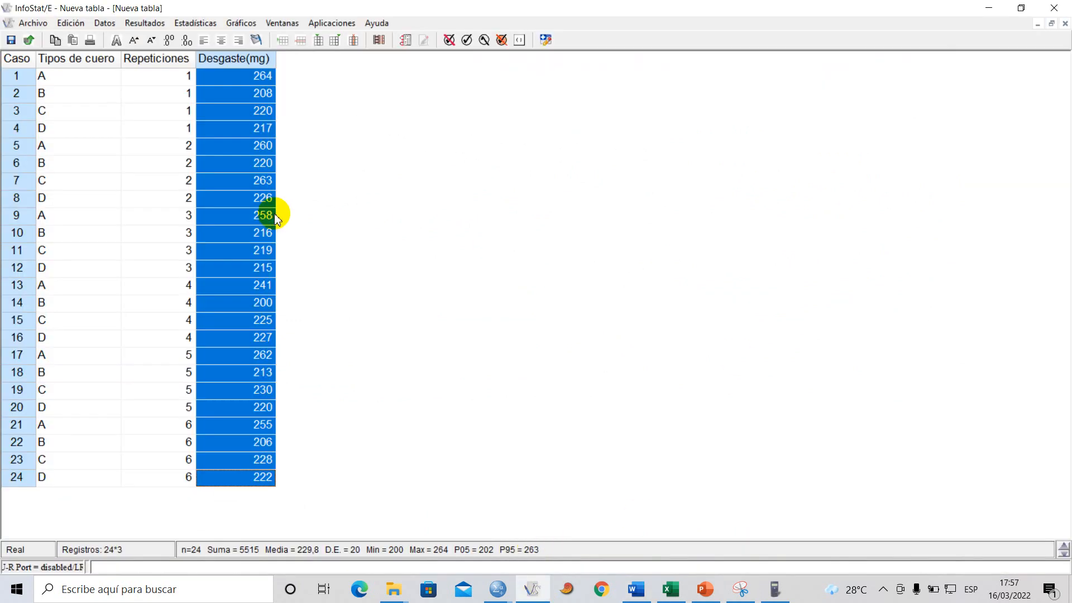
left_click(199, 24)
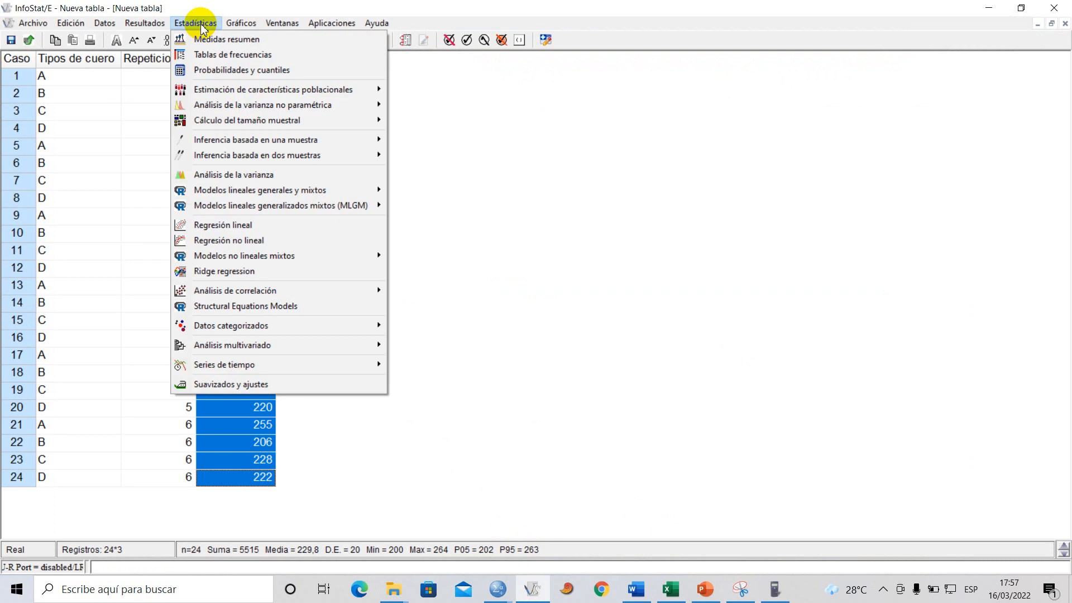
left_click(306, 175)
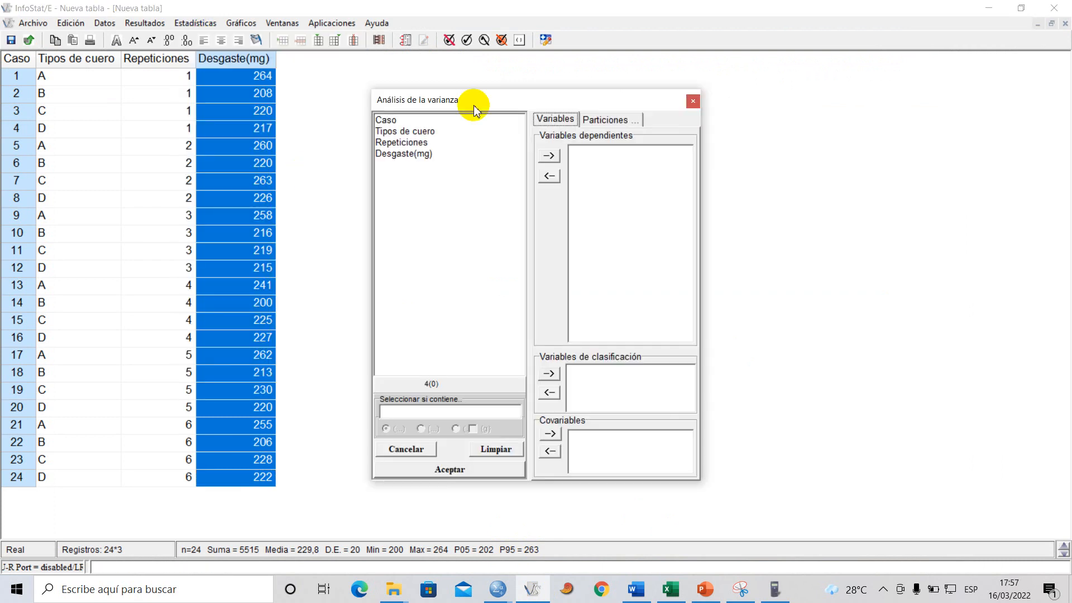
left_click_drag(558, 107, 527, 85)
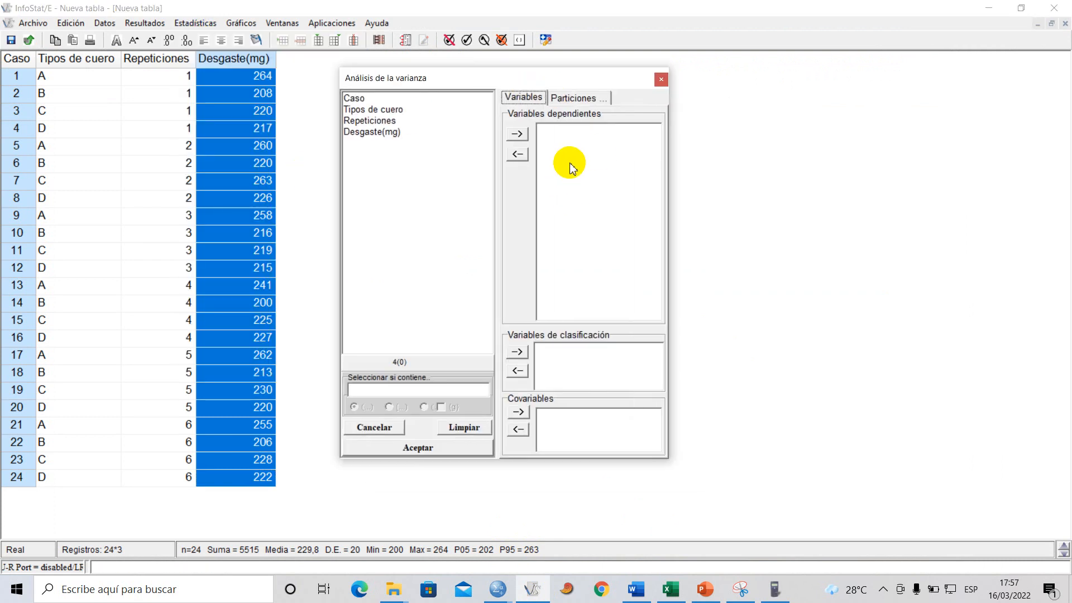
left_click(371, 133)
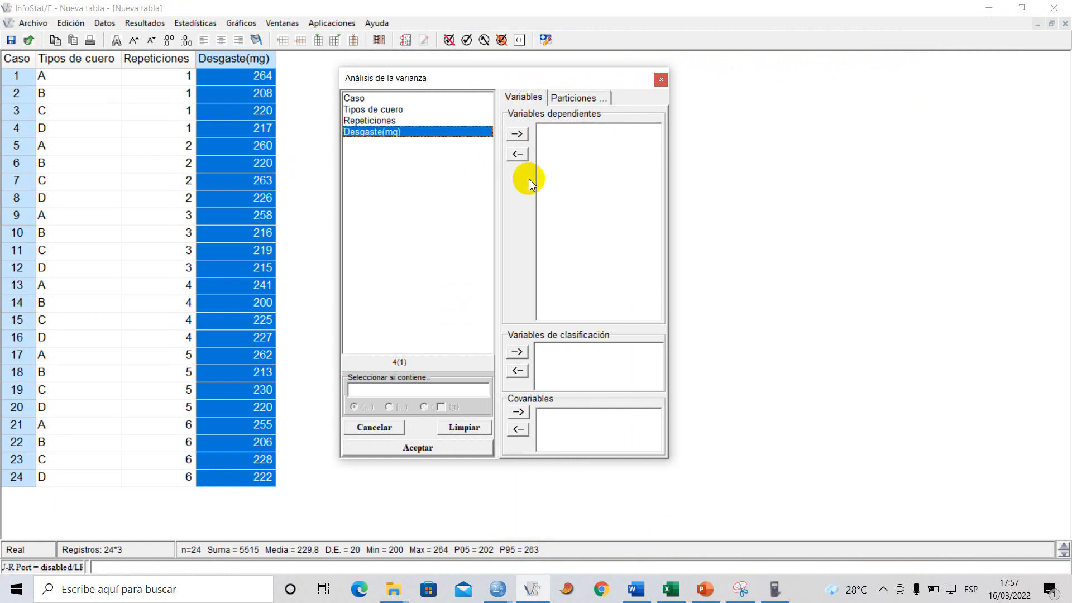
left_click(517, 134)
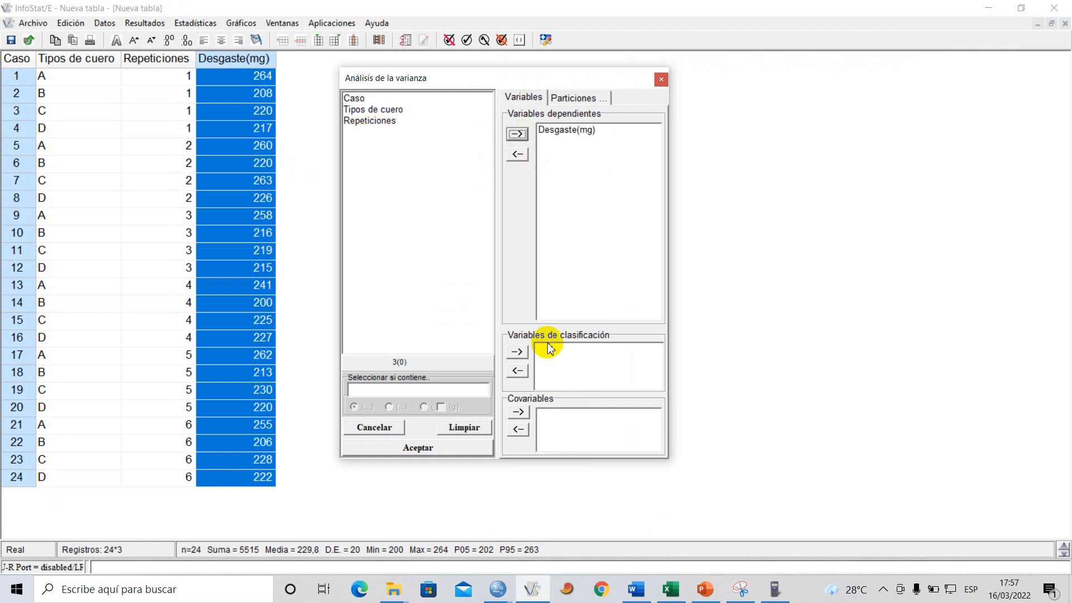
left_click(373, 109)
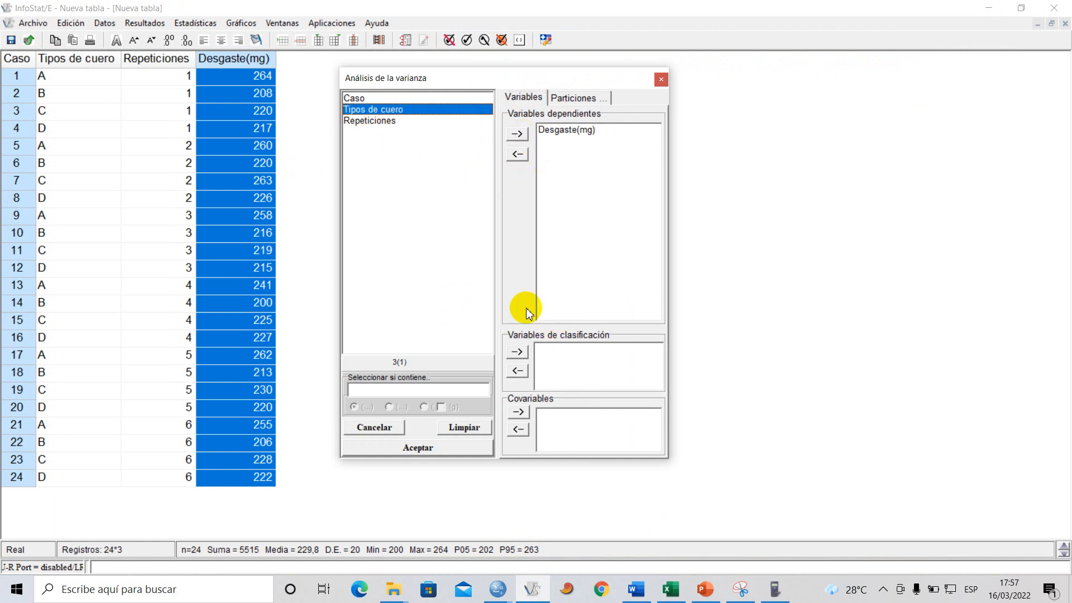
left_click(517, 352)
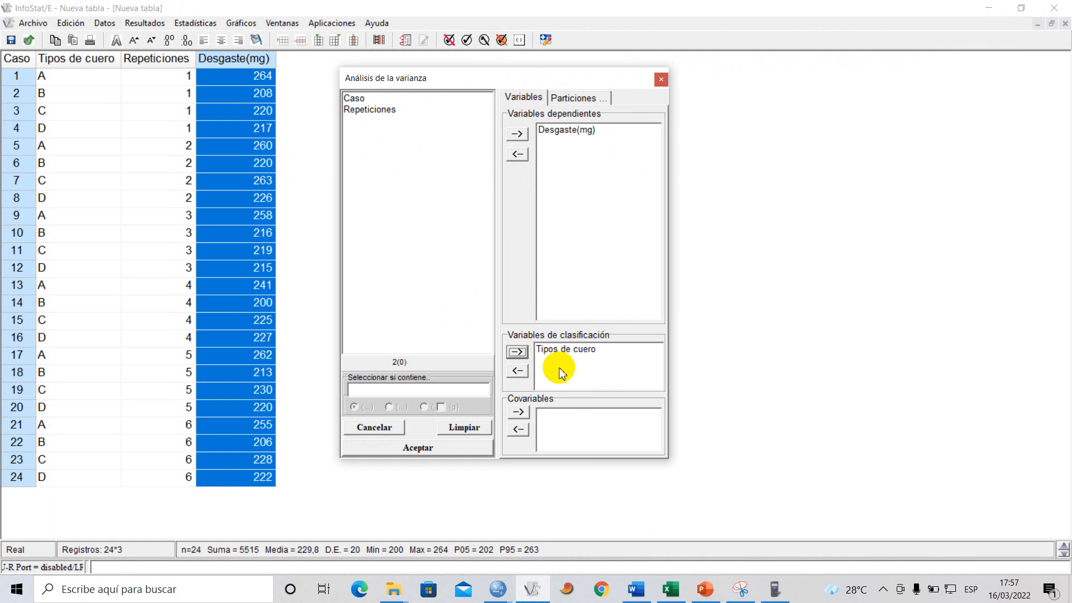
left_click(433, 449)
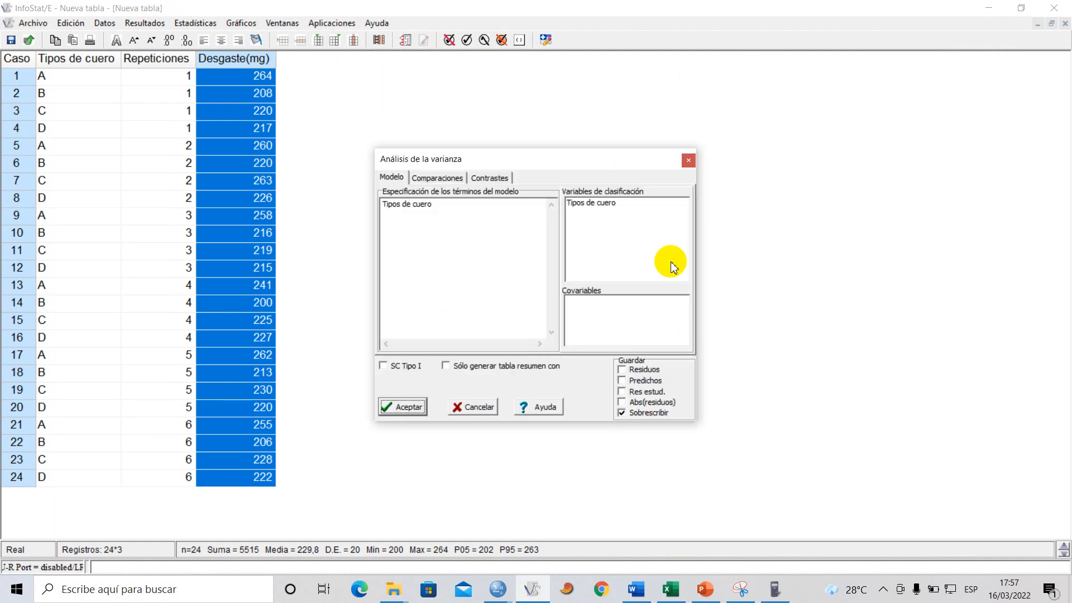
- Run the analysis of variance saving Predichos and Res estud., then minimize the results and maximize the data table
left_click(623, 381)
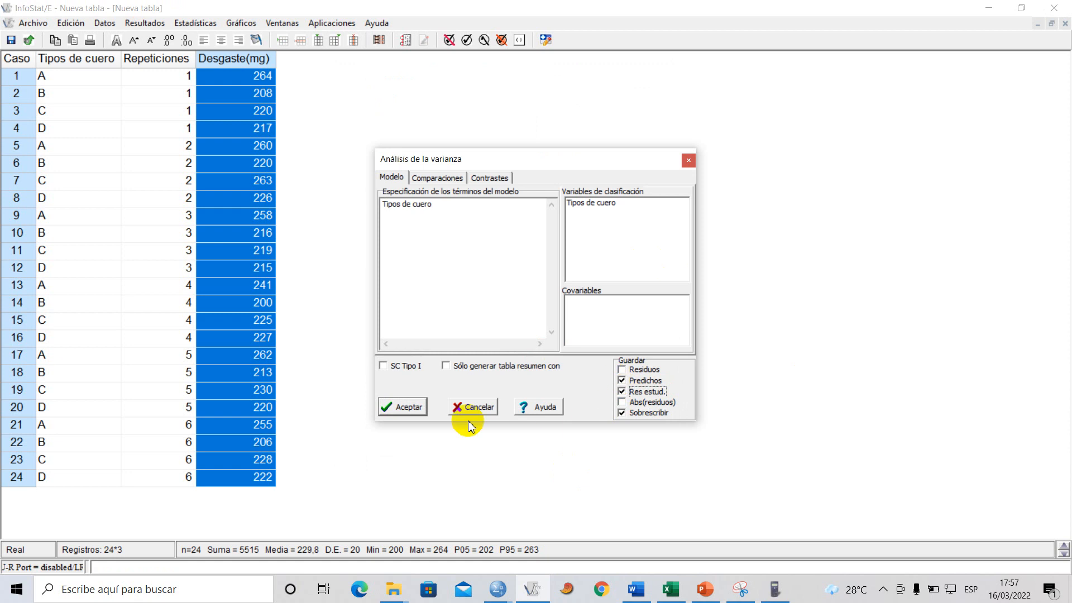
left_click(410, 408)
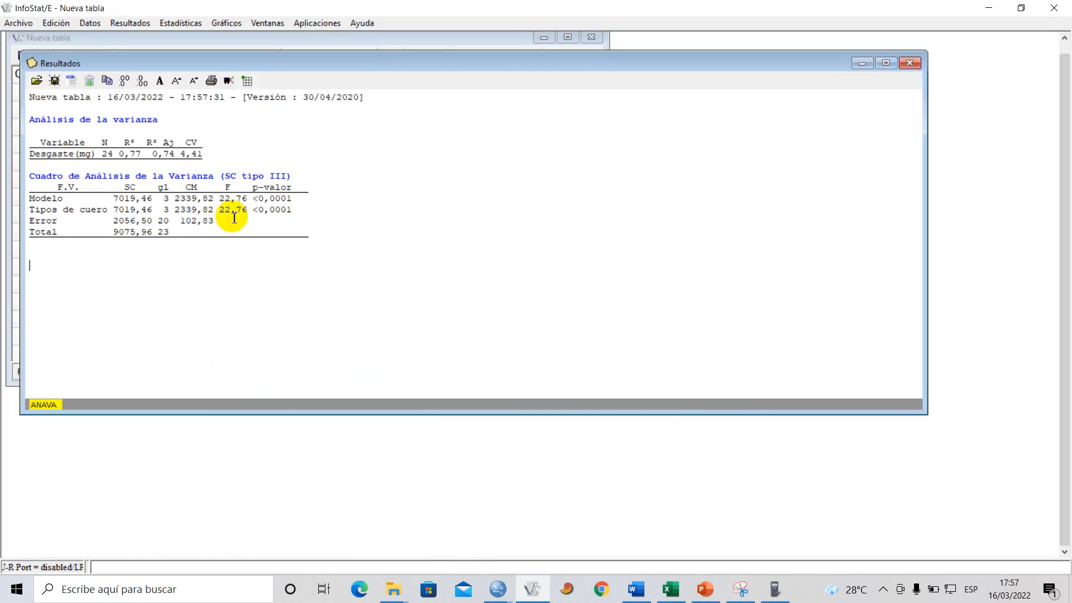
left_click(862, 63)
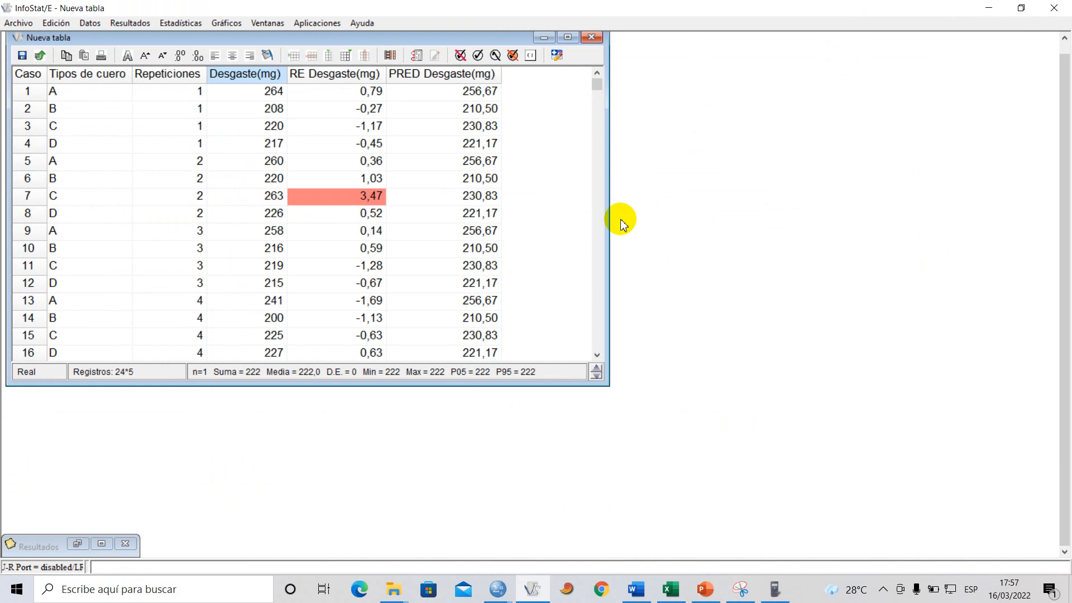
left_click(568, 38)
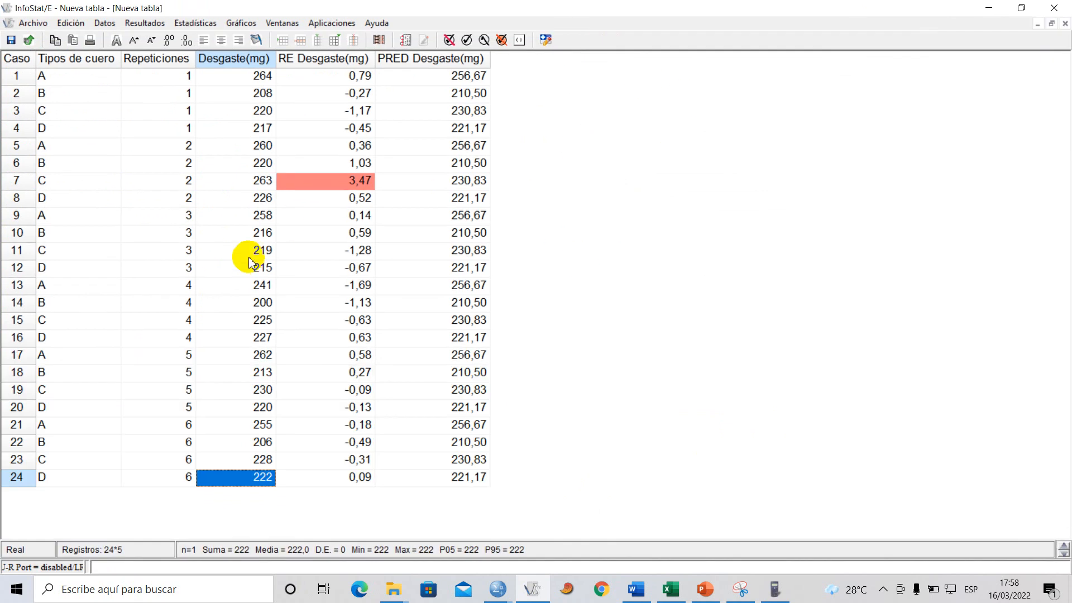
- Create a Q-Q plot of RE Desgaste(mg) against the Normal distribution with the y=x line shown
left_click(317, 57)
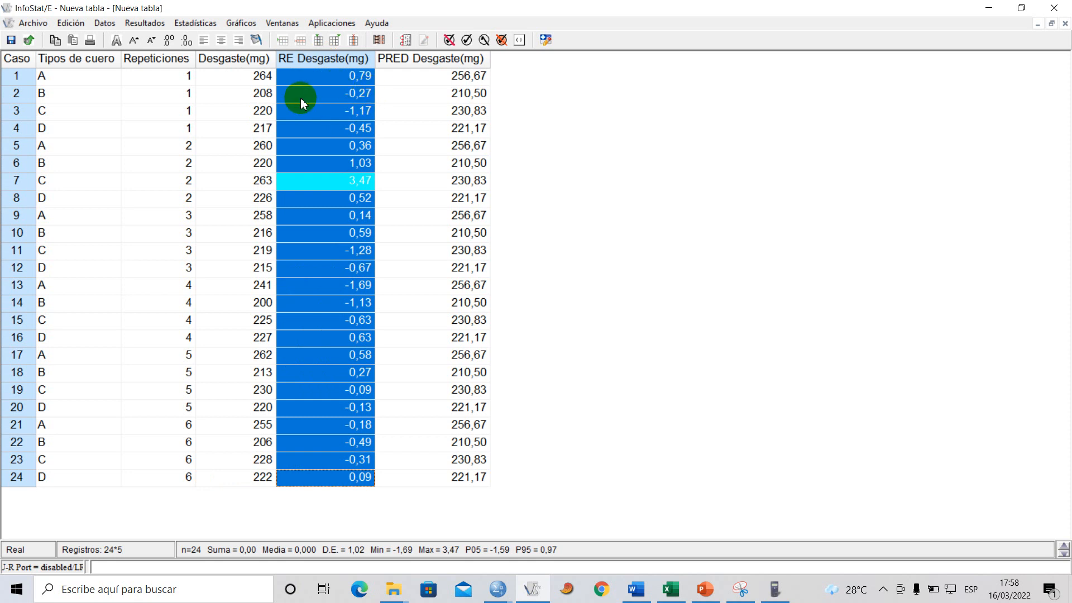
left_click(240, 24)
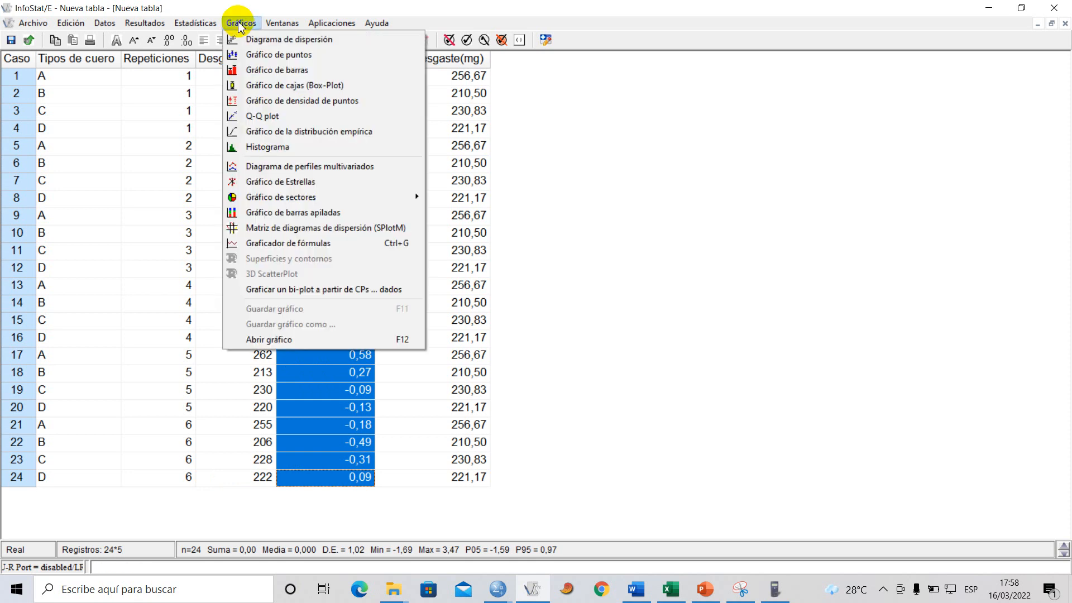
left_click(300, 118)
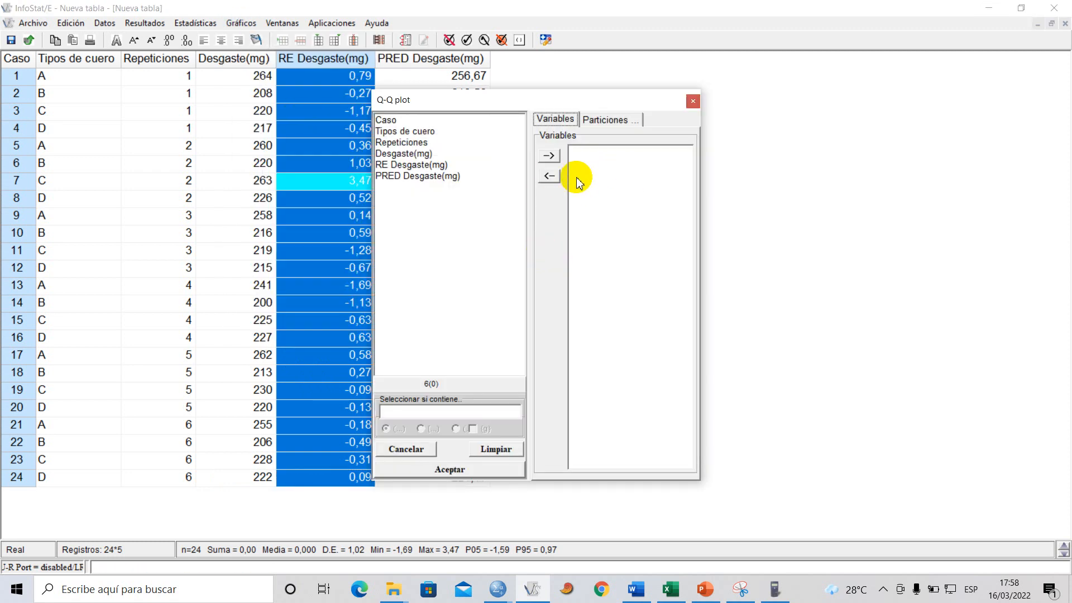
left_click(393, 166)
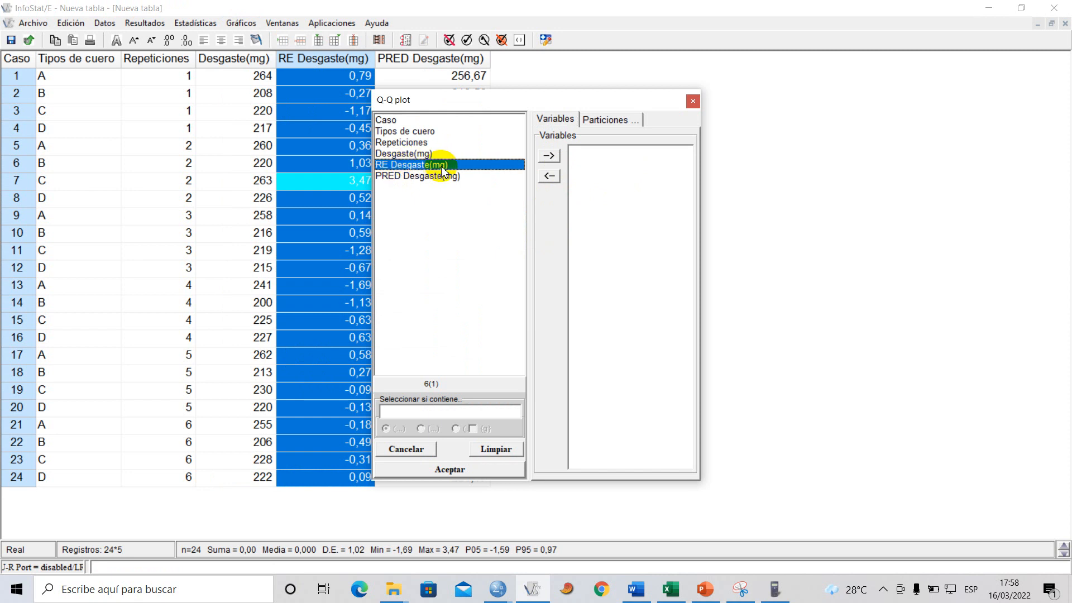
left_click(549, 156)
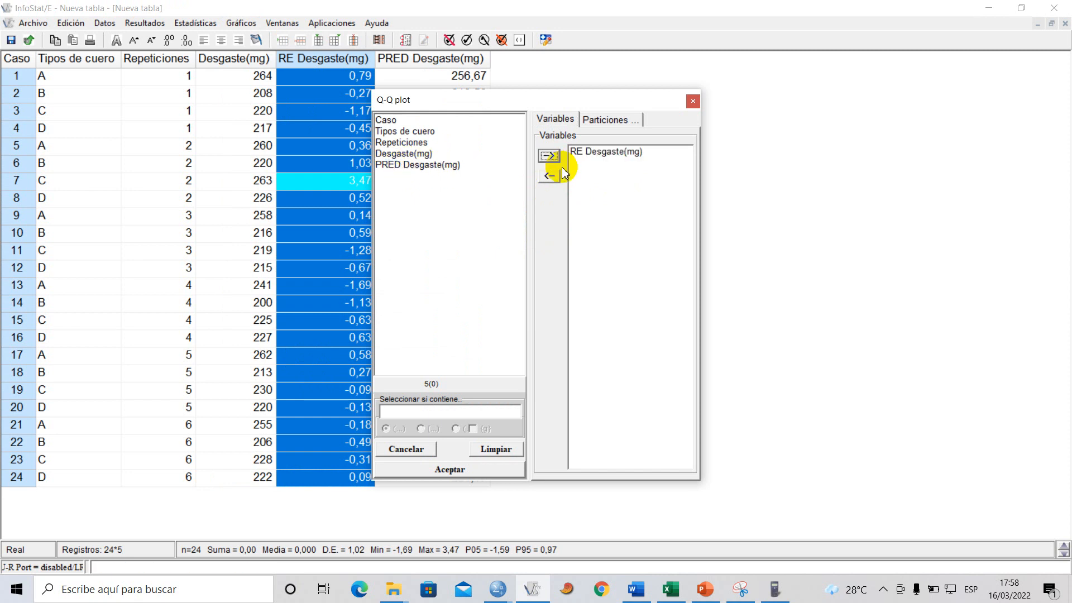
left_click(453, 471)
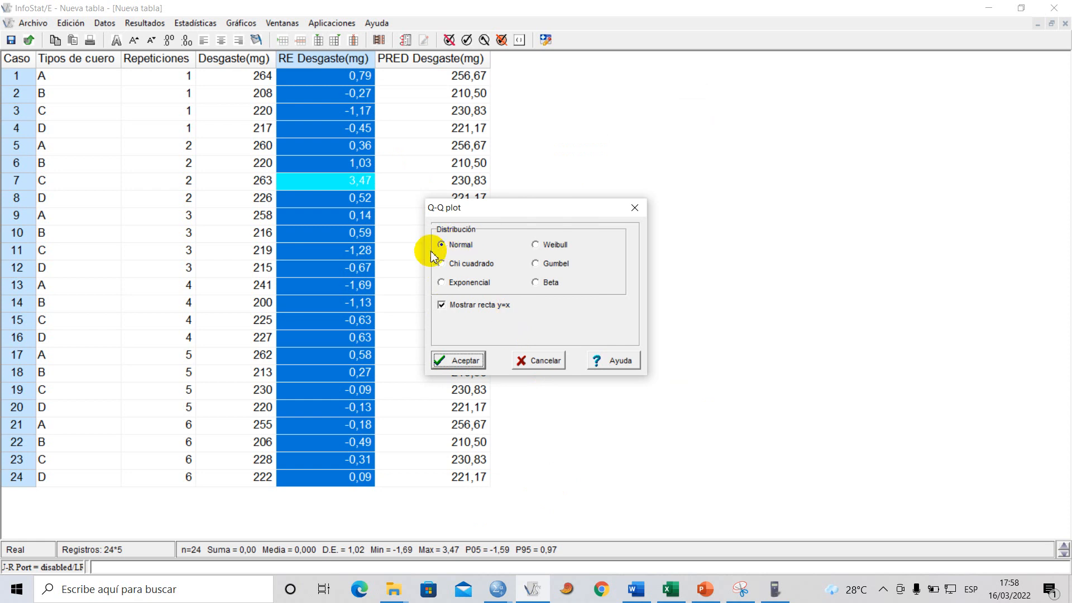
left_click(465, 362)
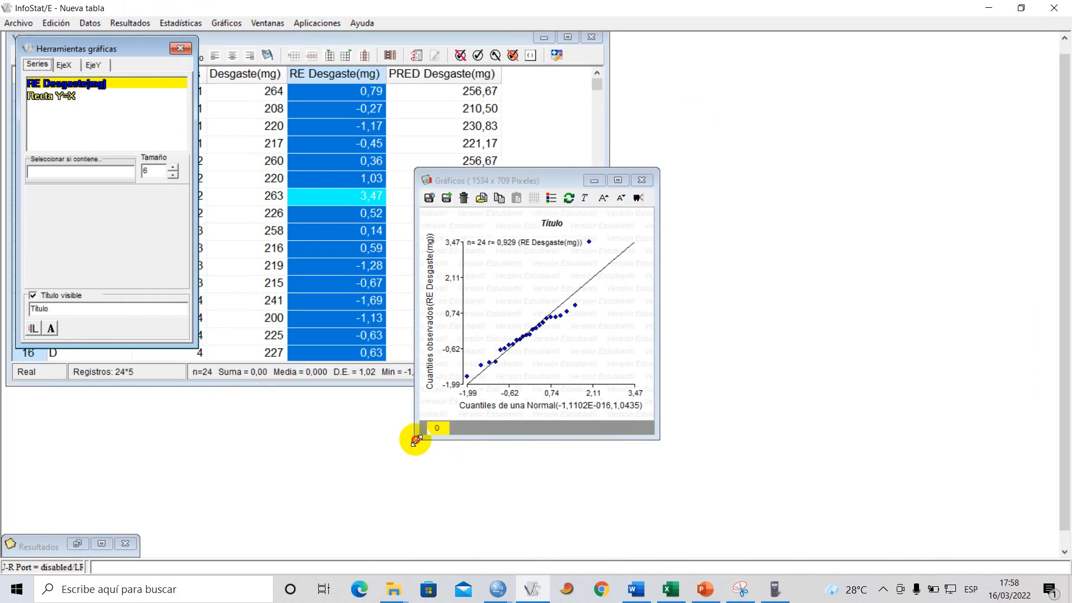
- Enlarge the Q-Q plot window to about 930 x 559 pixels and reposition it clear of the graph tools
left_click_drag(416, 440, 203, 536)
left_click_drag(514, 186, 602, 102)
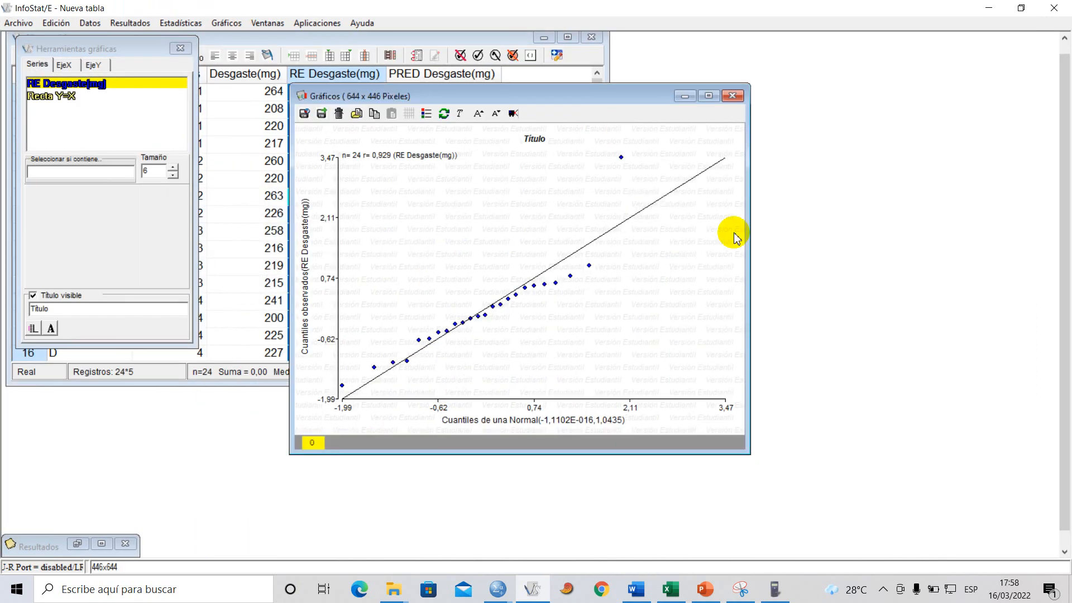
left_click_drag(748, 451, 865, 513)
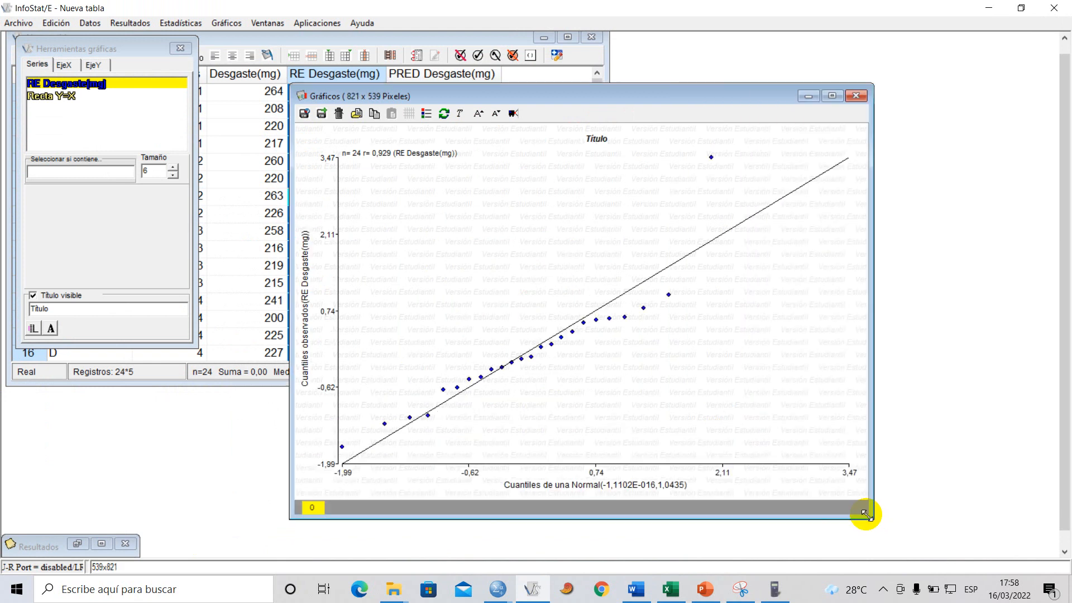
left_click_drag(292, 521, 252, 527)
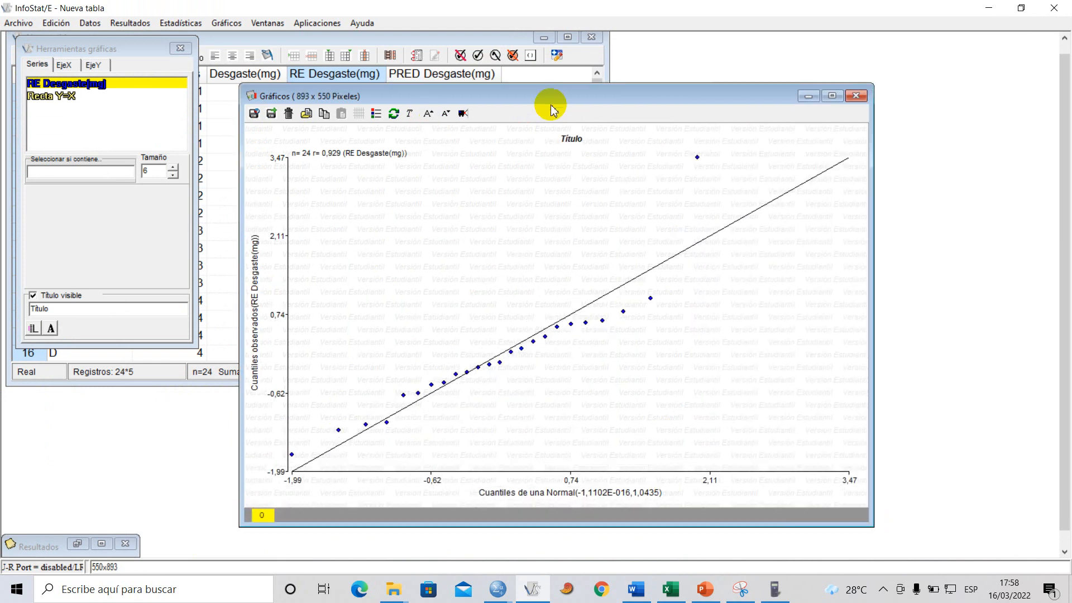
left_click_drag(551, 96, 536, 74)
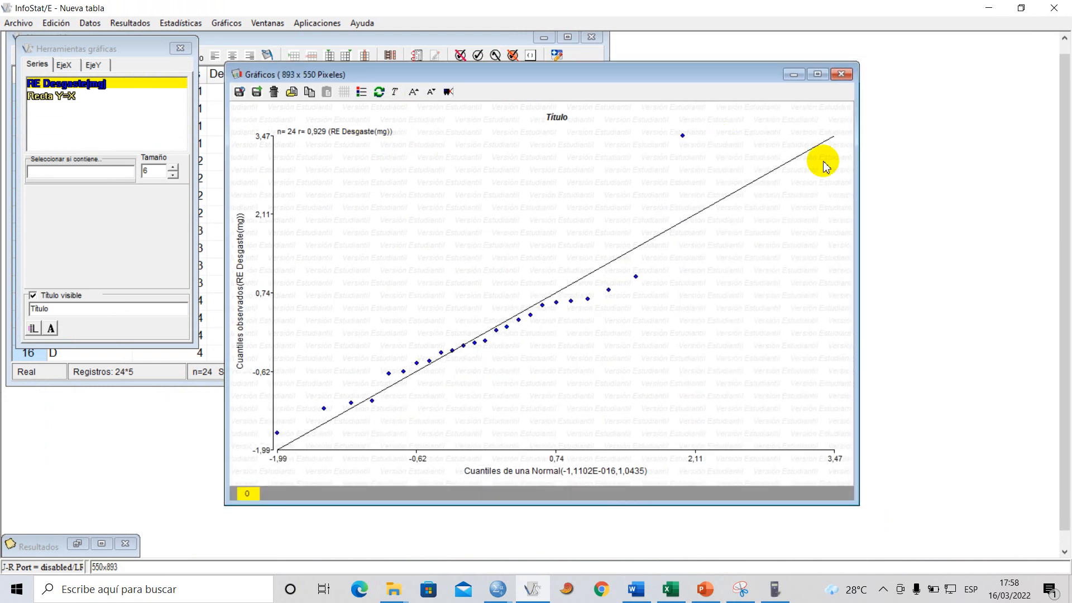
left_click_drag(860, 63, 886, 56)
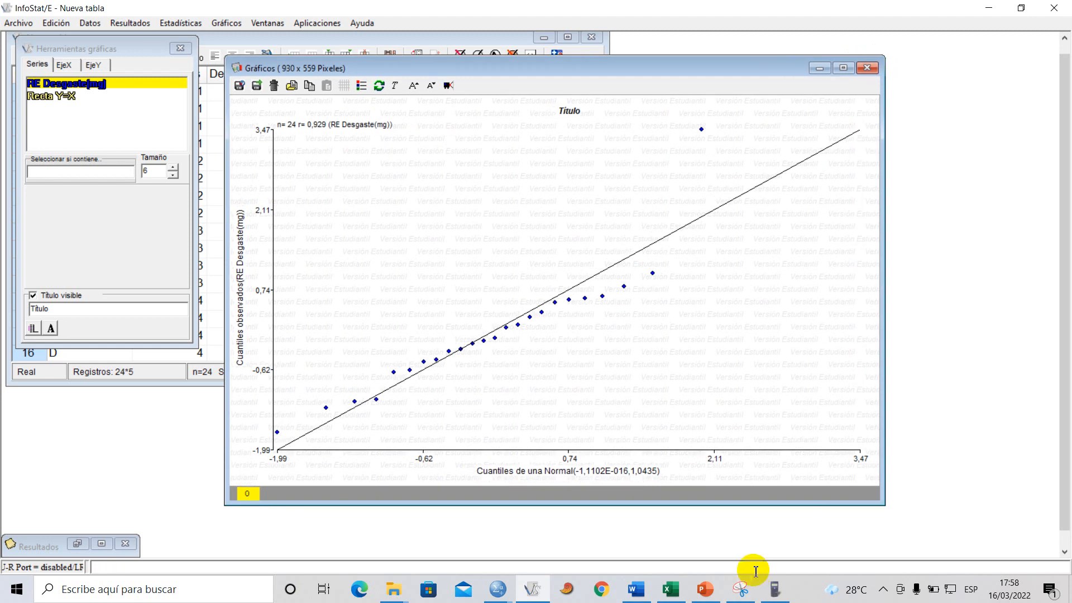
- Capture the Q-Q plot area with the Recortes snipping tool and copy the capture
left_click(741, 588)
left_click(35, 48)
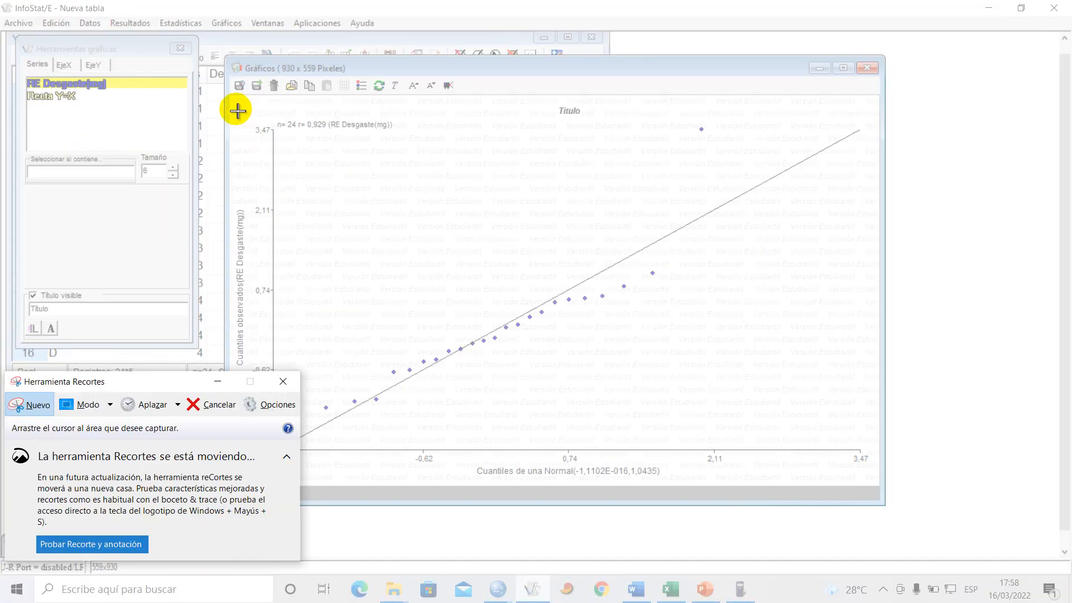
left_click_drag(238, 111, 871, 489)
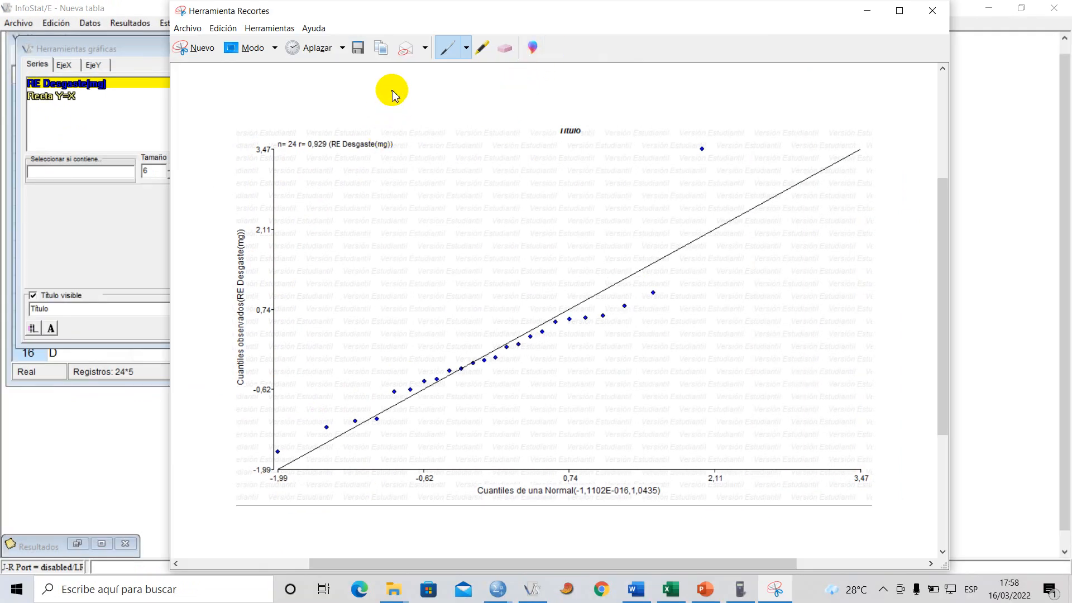
right_click(392, 96)
left_click(412, 111)
- Switch to Word, paste the Q-Q plot below its blank interpretation and shrink it to about 7.1 x 11.9 cm
left_click(636, 589)
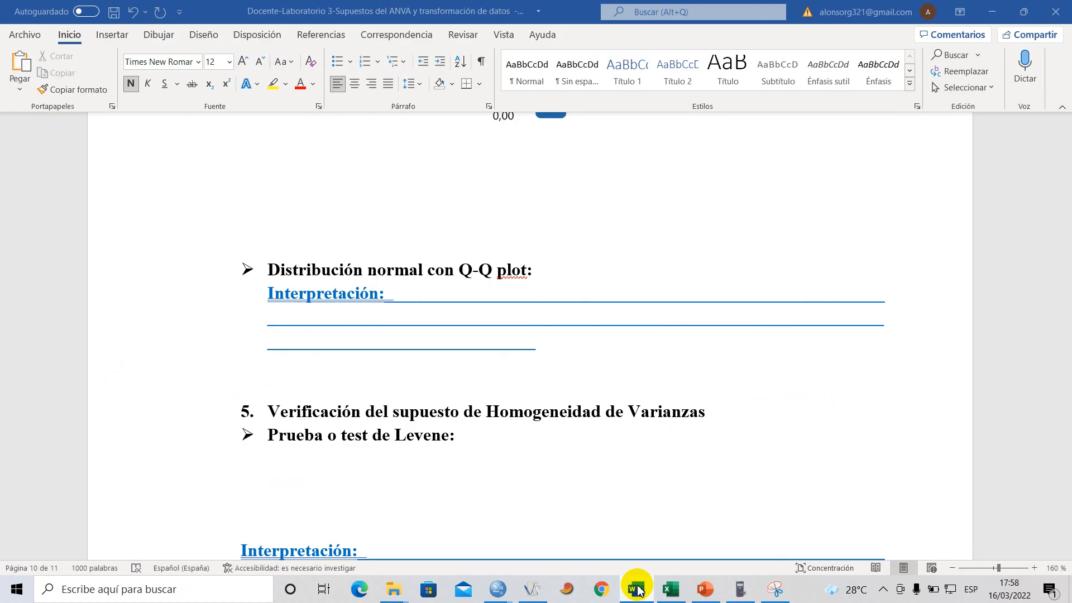
left_click(358, 380)
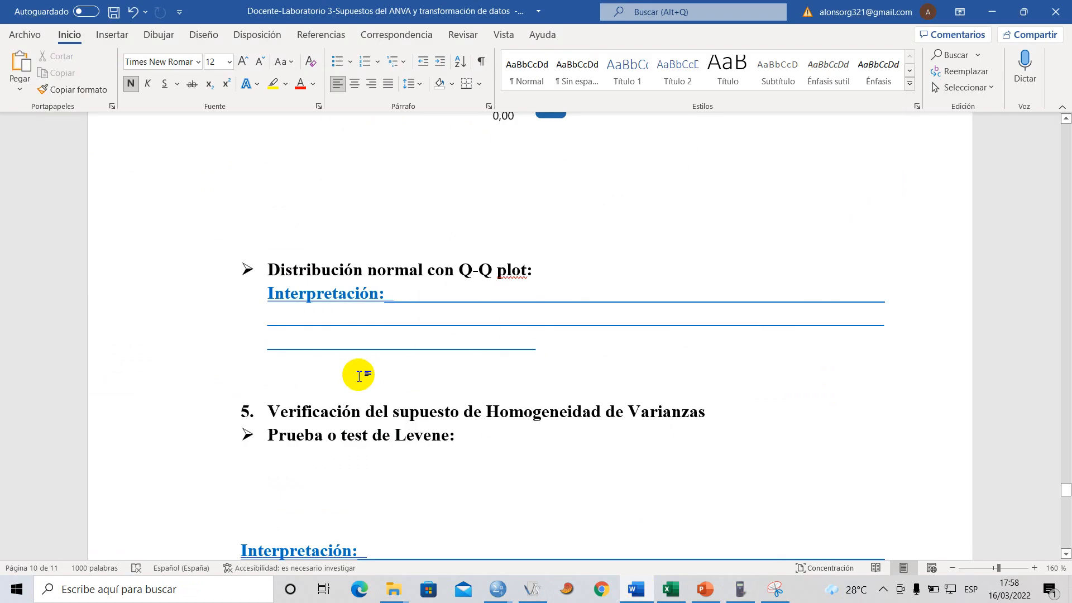
key("ctrl+v")
left_click(796, 250)
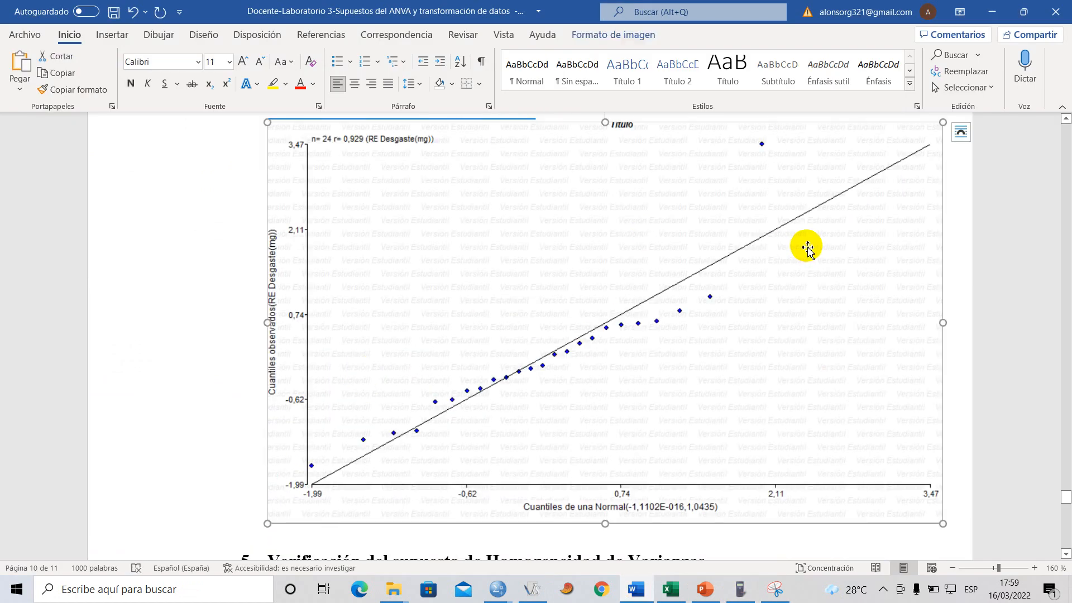
left_click_drag(943, 122, 773, 224)
scroll(665, 307, "up", 3)
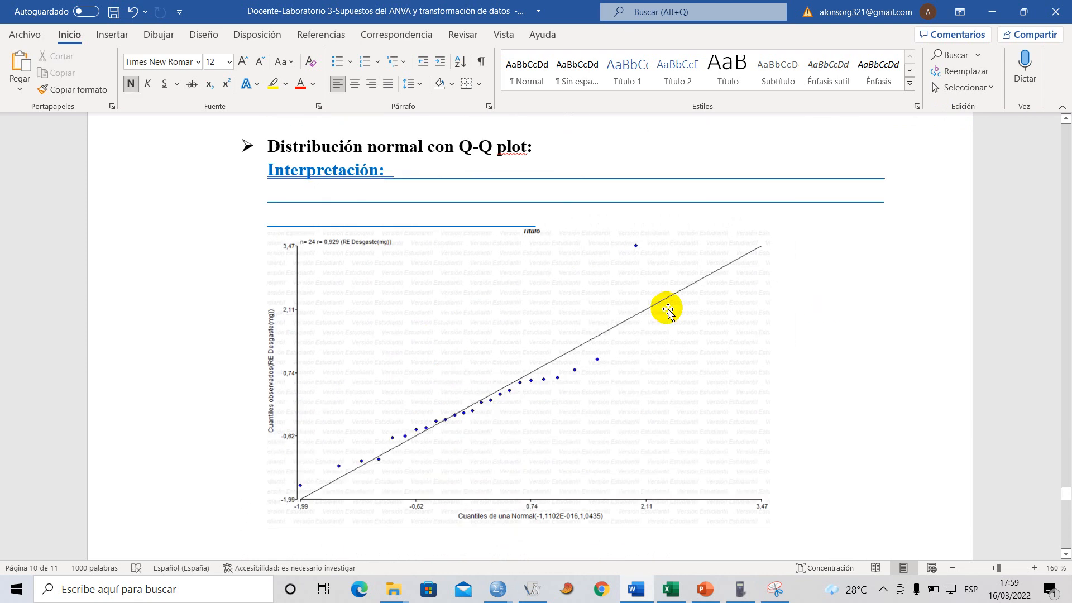
- Crop the top edge of the Q-Q plot image to remove the cut-off "Título" heading
left_click(528, 296)
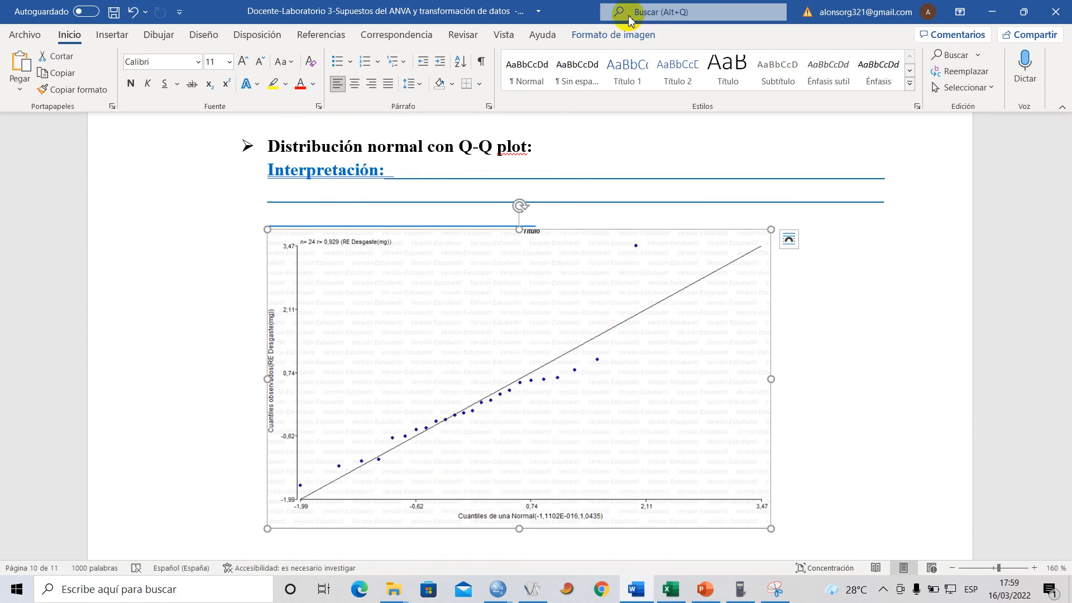
left_click(580, 36)
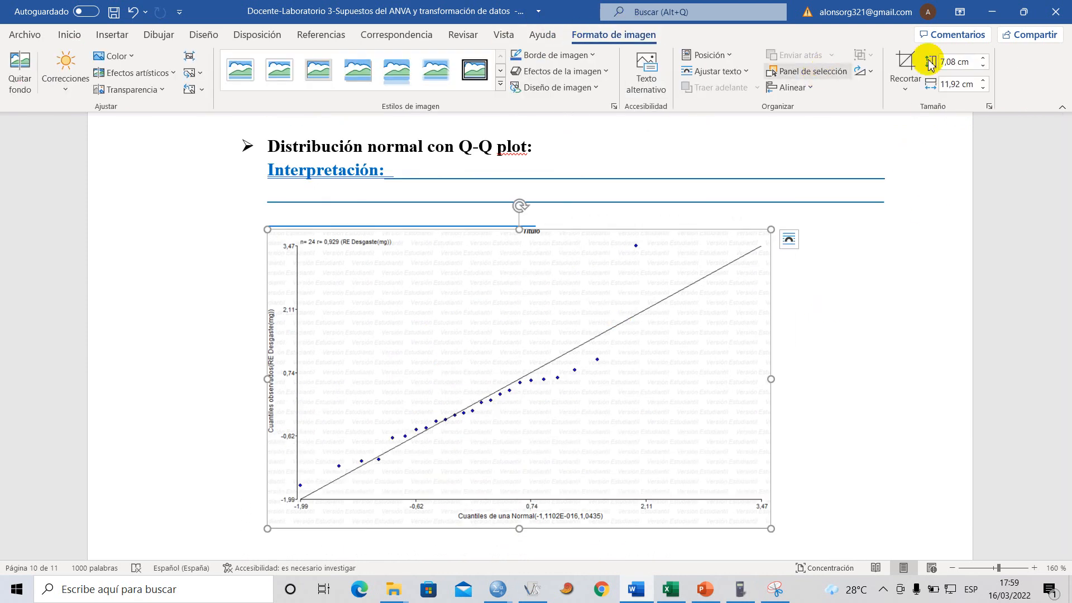
left_click(904, 64)
left_click_drag(519, 230, 519, 235)
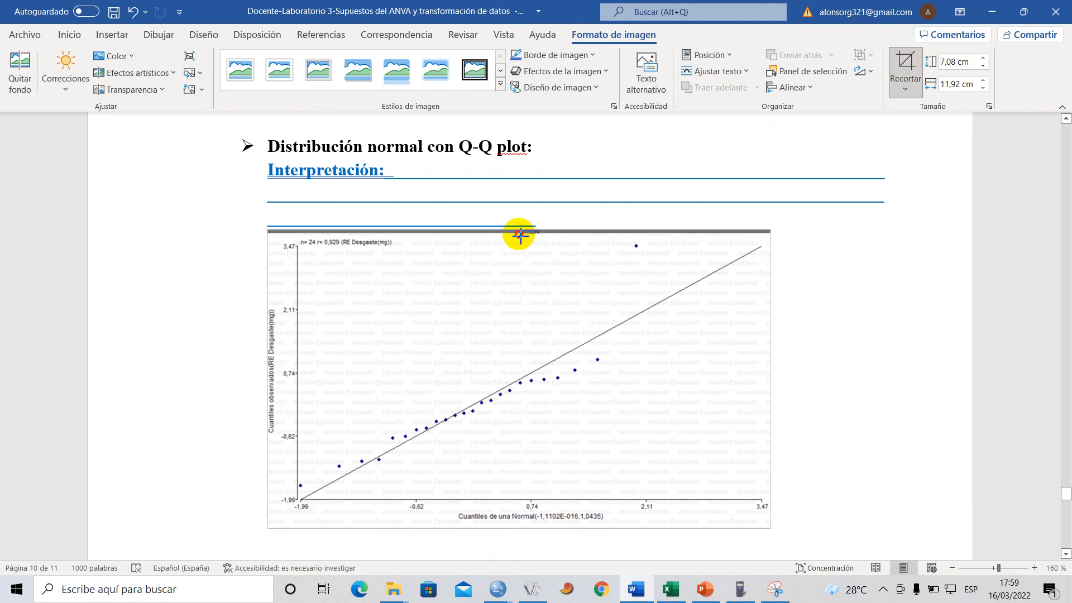
left_click(846, 322)
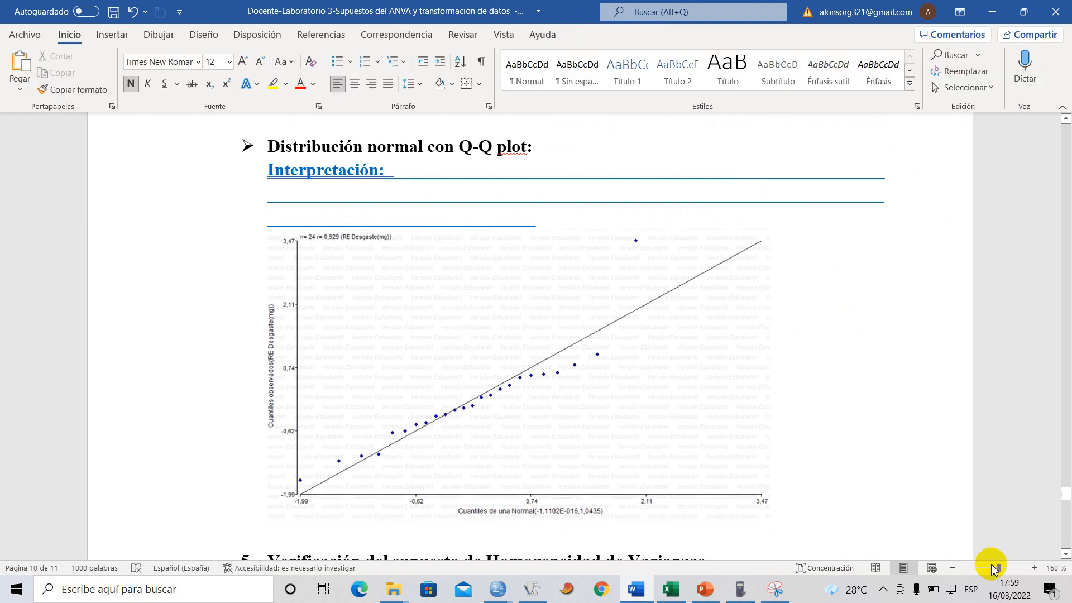
- Write the Q-Q plot interpretation "Según el gráfico q-q plot, los tratamientos en estudio no poseen distribución normal en el desgaste (mg)." and save the document
left_click(1034, 568)
left_click(1035, 568)
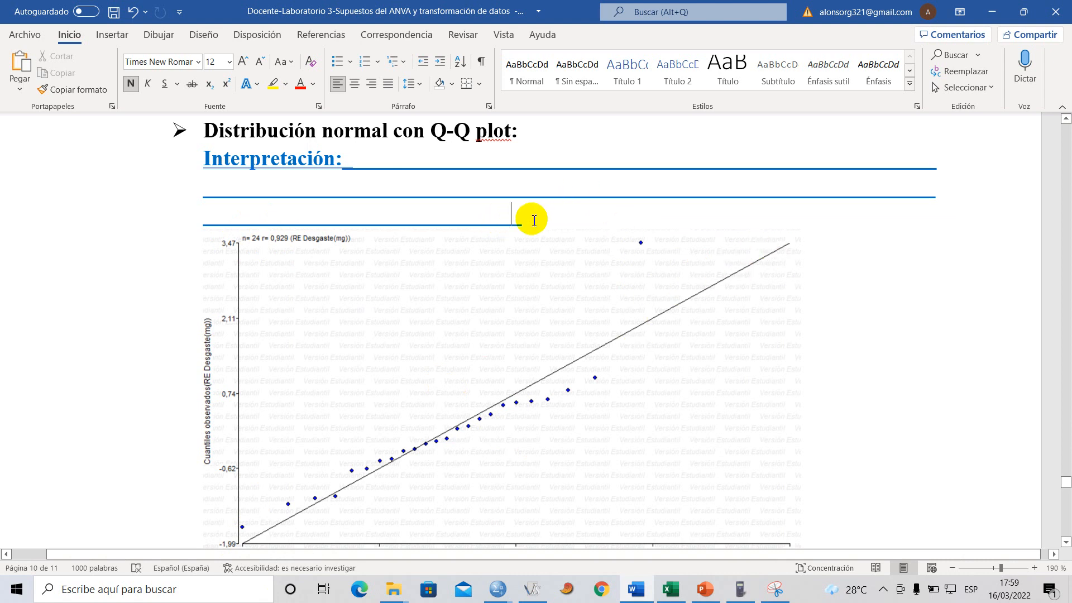
scroll(424, 226, "up", 2)
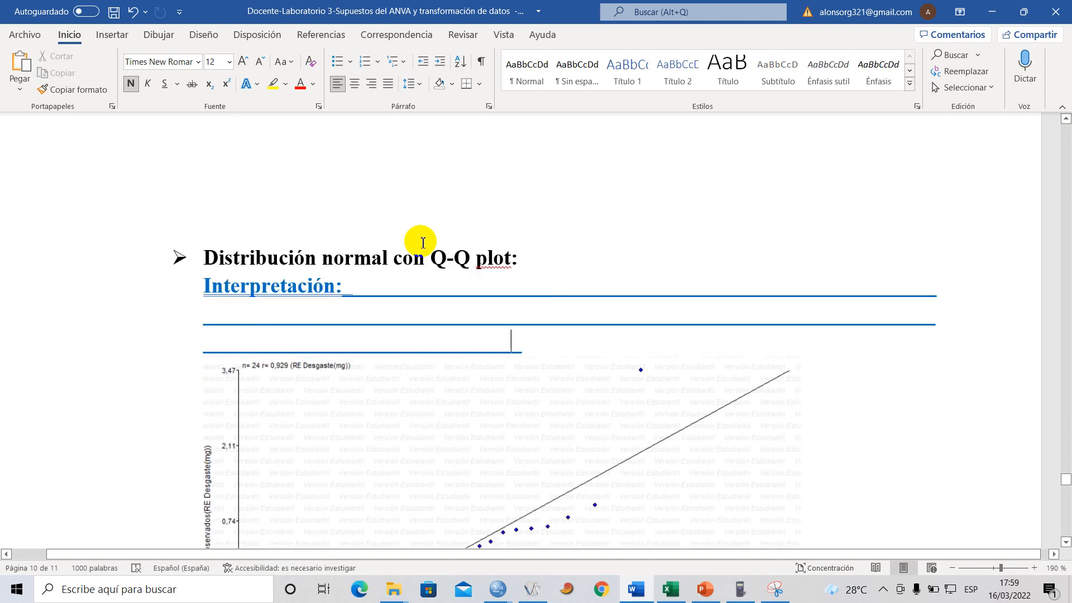
scroll(421, 242, "down", 1)
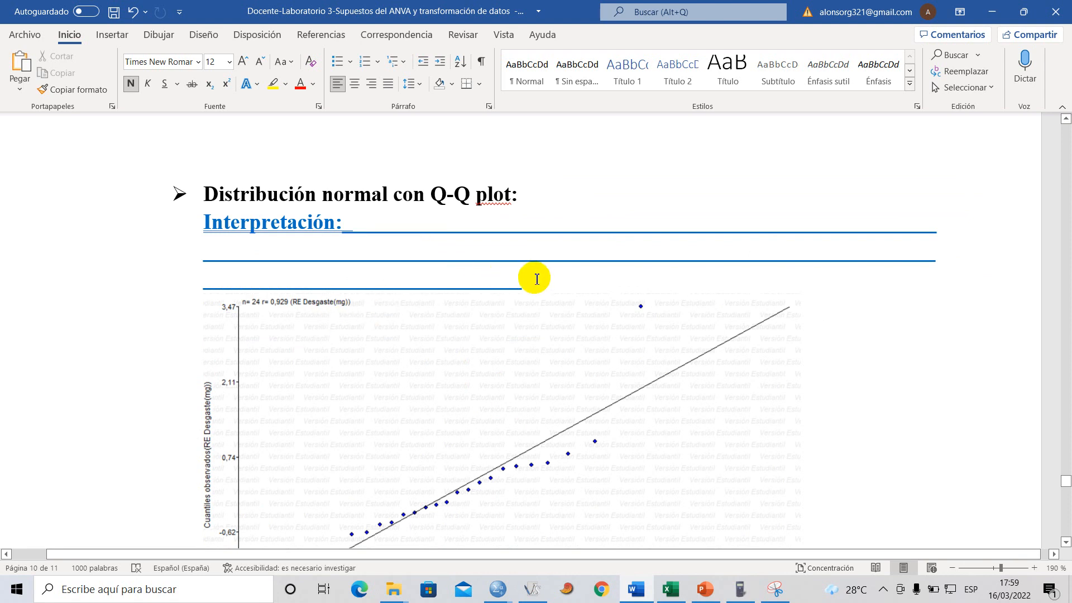
left_click_drag(527, 288, 349, 235)
key("Caps_Lock")
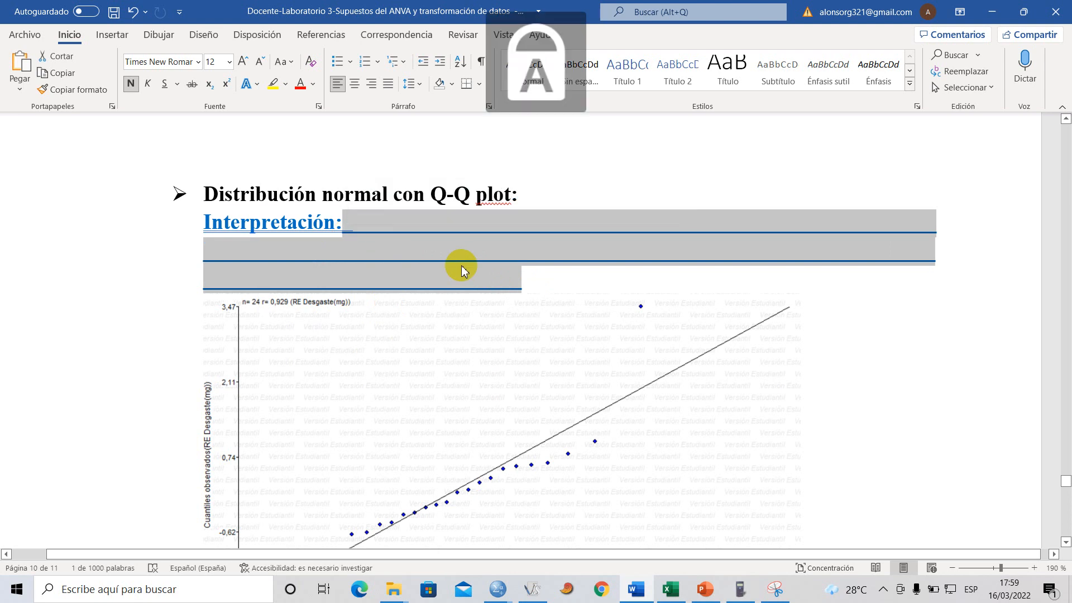
type("S")
key("Caps_Lock")
type("egún el gráfico q-q plot, lo")
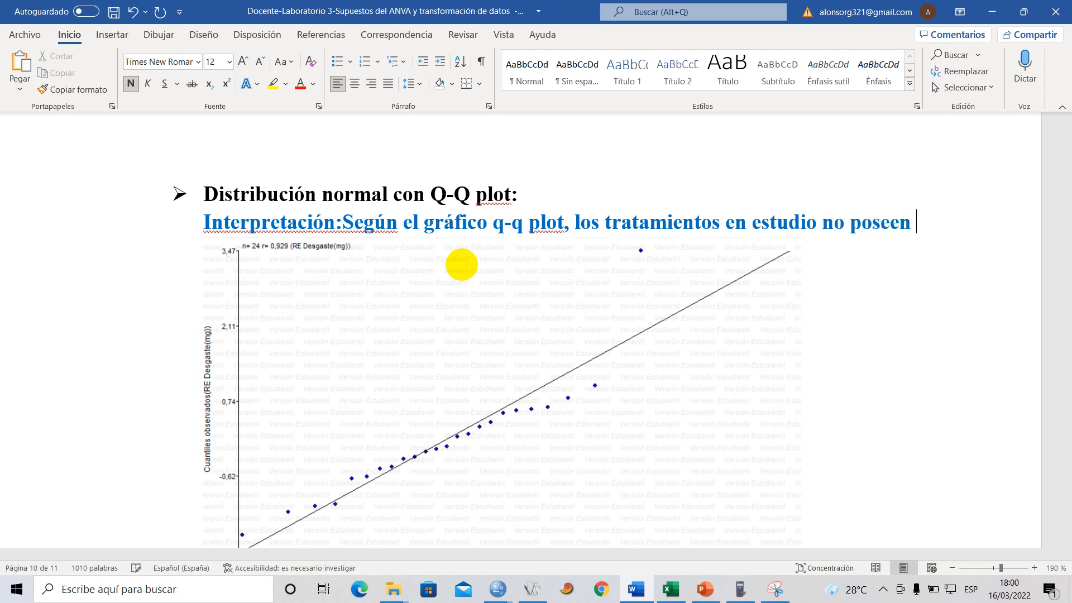
type("str")
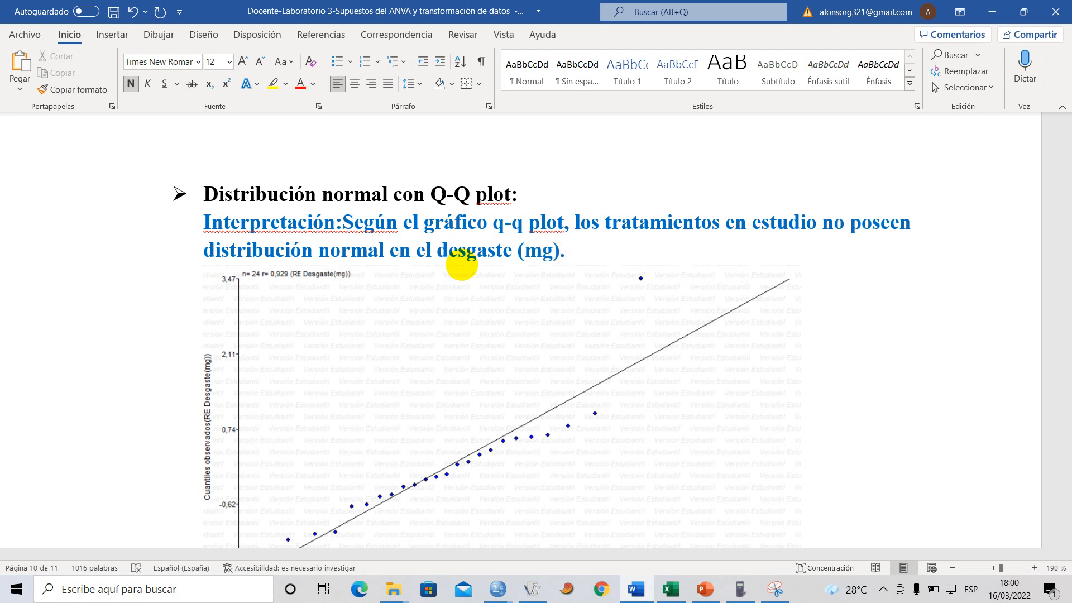
left_click(123, 17)
- Go back to the Pruebas de normalidad table and examine the row for leather type C in both tests
scroll(557, 306, "down", 5)
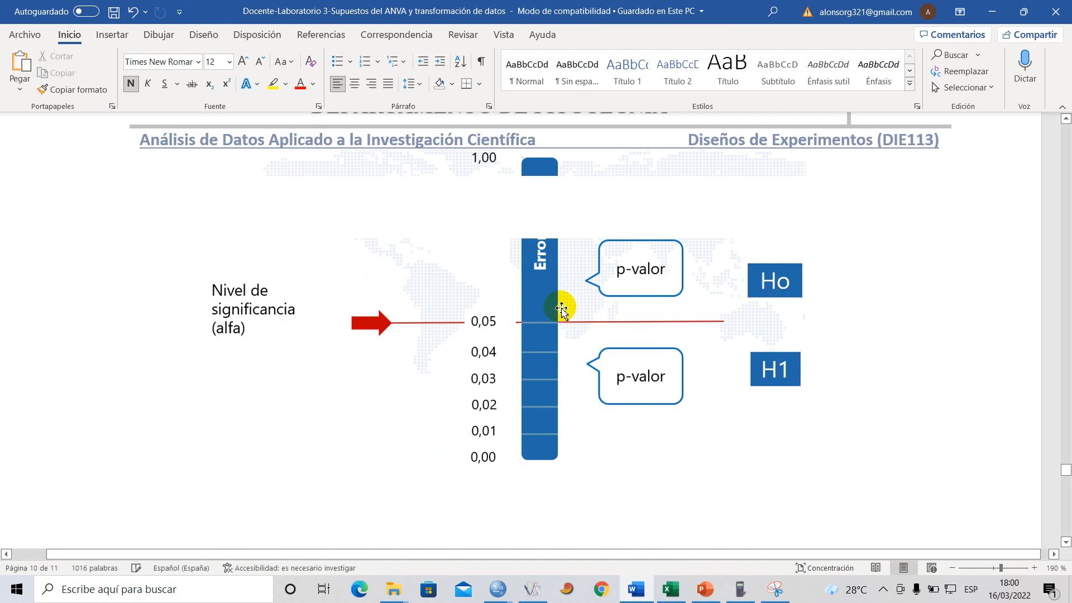
scroll(561, 308, "up", 15)
scroll(565, 308, "down", 1)
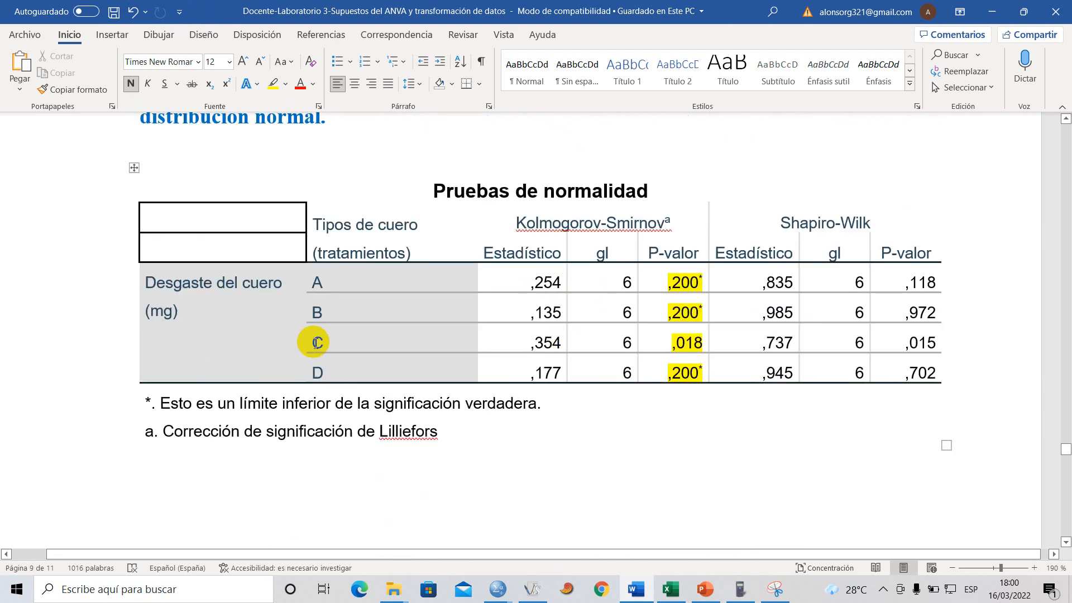
left_click_drag(317, 342, 929, 338)
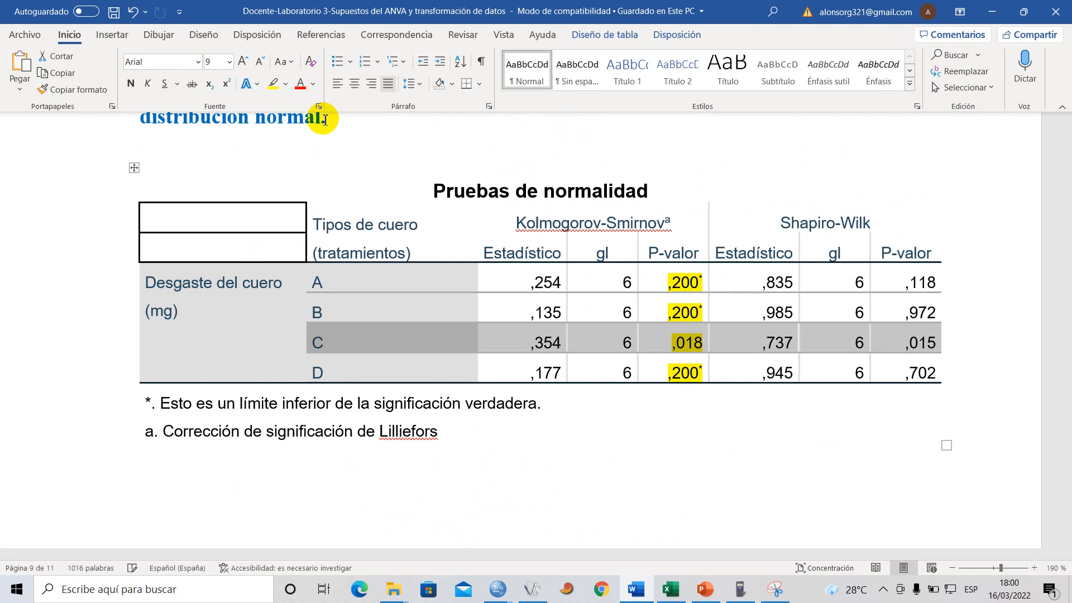
- Highlight the leather type C row of the Pruebas de normalidad table in turquoise
left_click(285, 84)
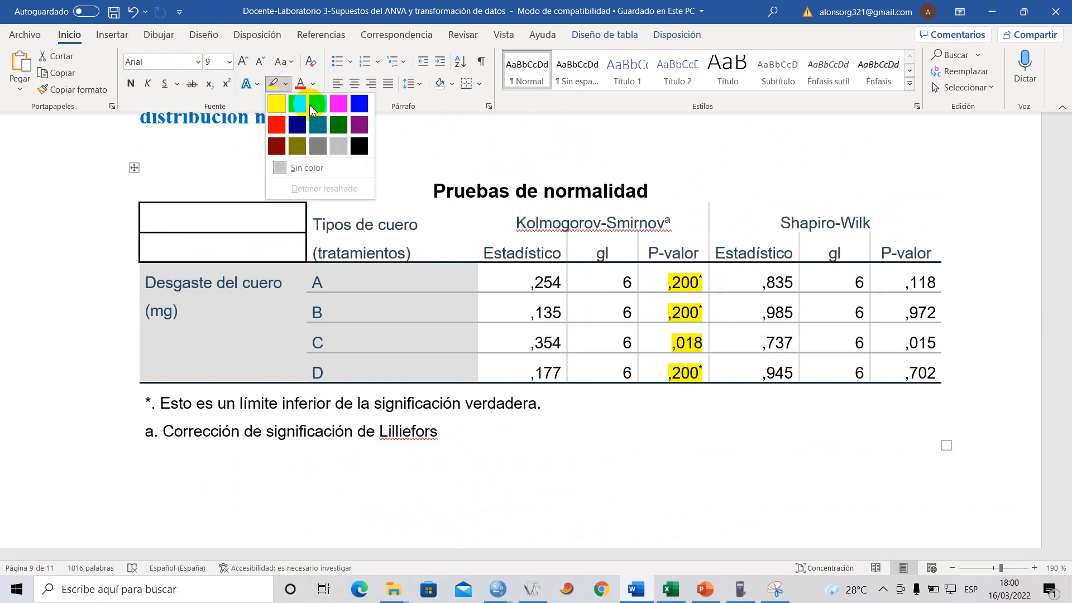
left_click(308, 106)
left_click(558, 343)
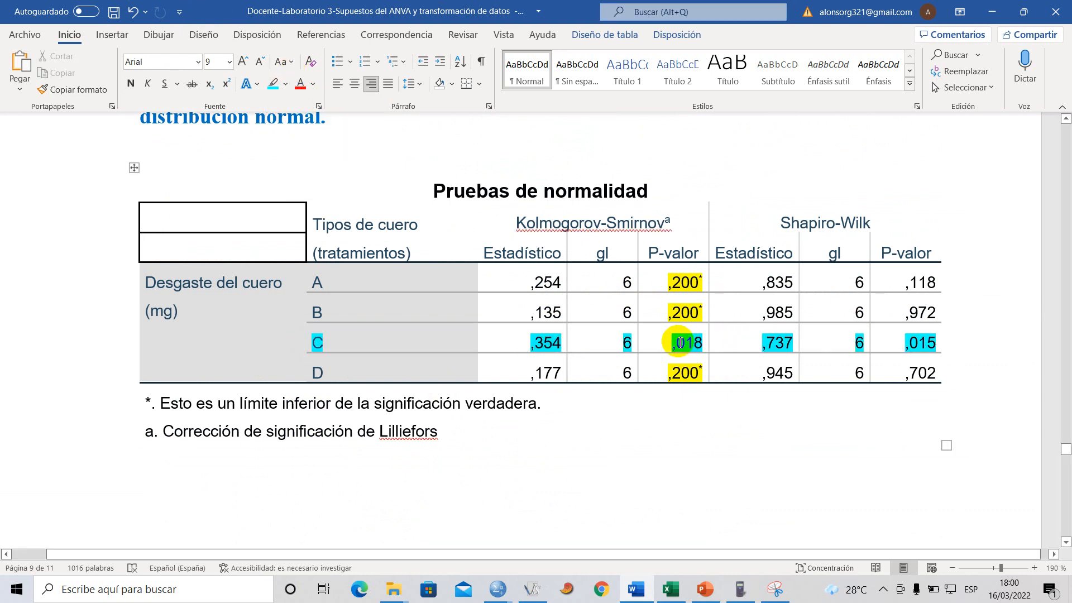
- Compare leather type C's p-values in both normality tests with the Q-Q plot and its written interpretation
left_click_drag(677, 342, 699, 342)
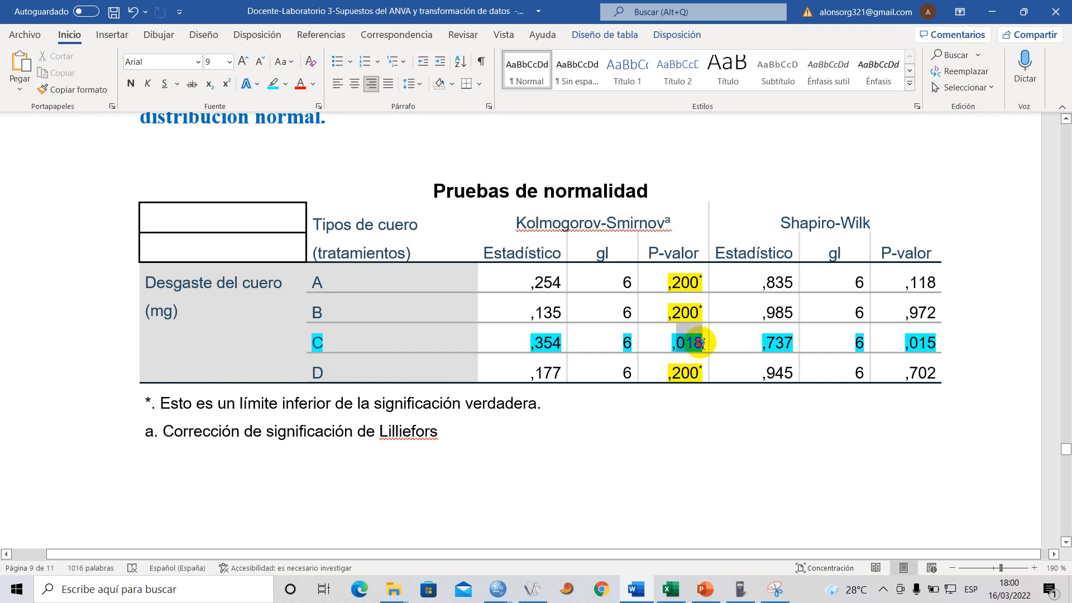
left_click_drag(699, 342, 701, 342)
left_click_drag(905, 342, 920, 342)
double_click(317, 343)
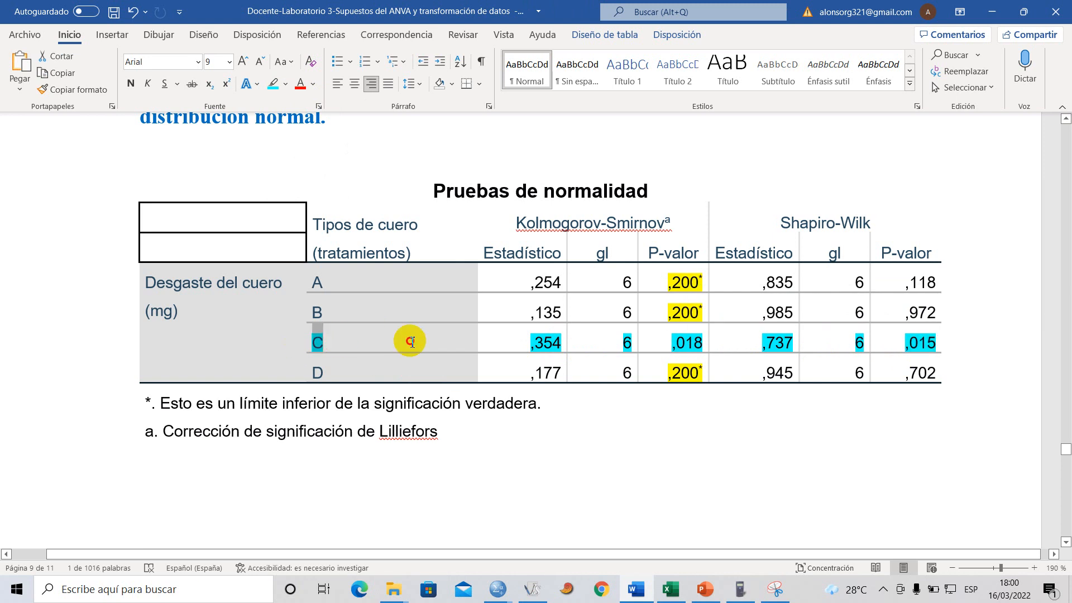
left_click_drag(411, 341, 910, 342)
scroll(610, 455, "down", 5)
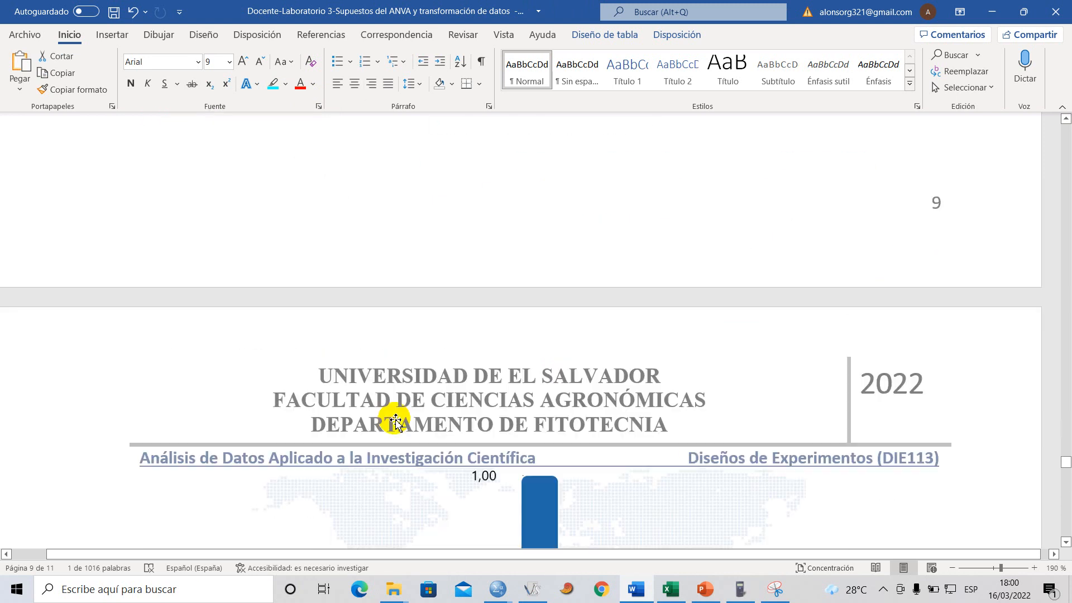
scroll(395, 423, "down", 15)
scroll(402, 402, "up", 2)
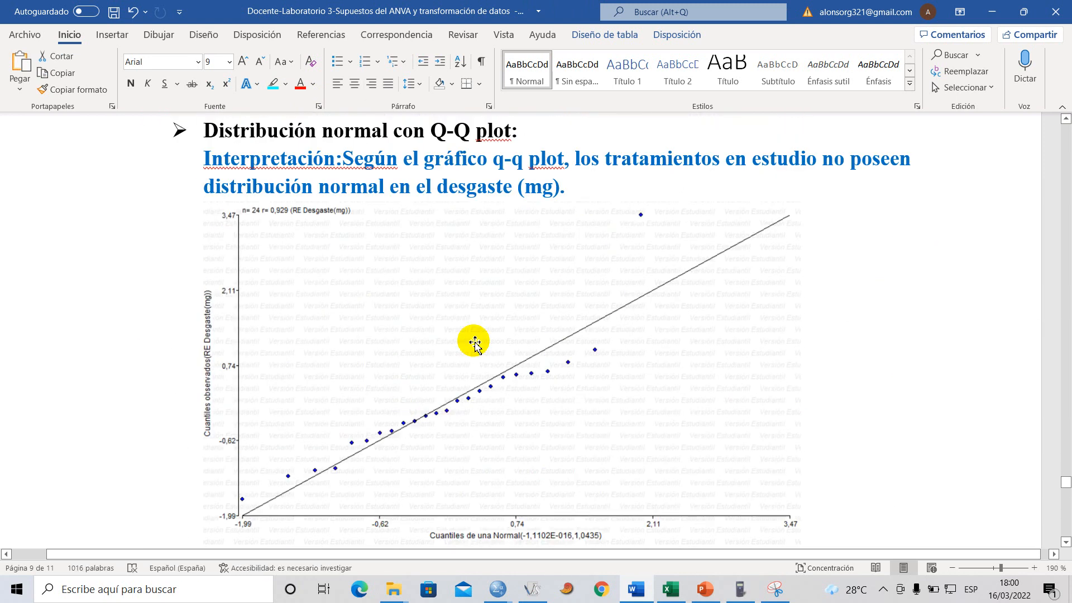
left_click(605, 199)
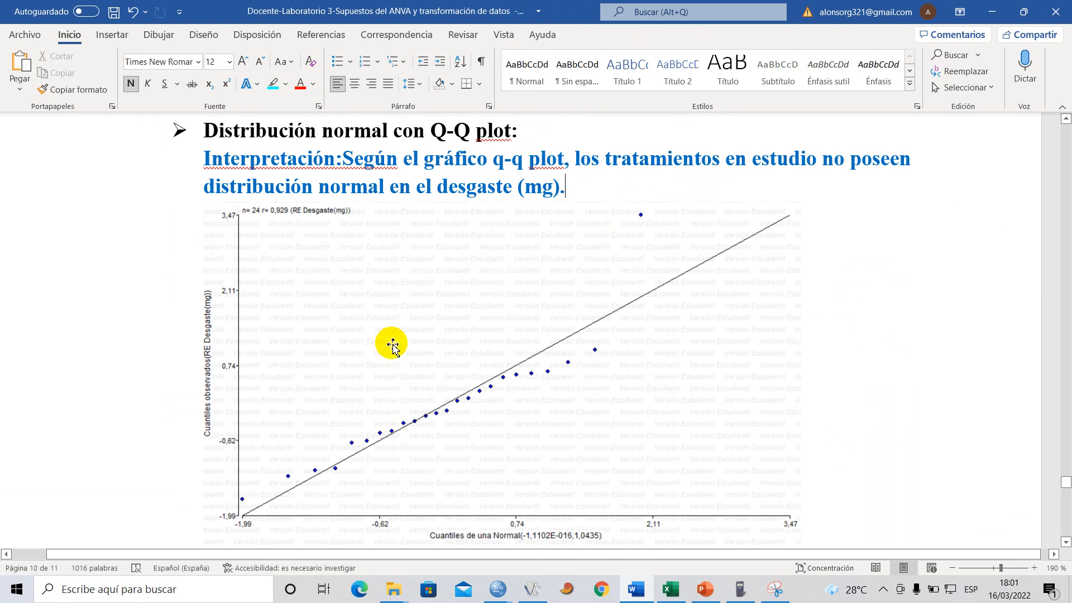
scroll(393, 345, "up", 8)
scroll(391, 342, "down", 6)
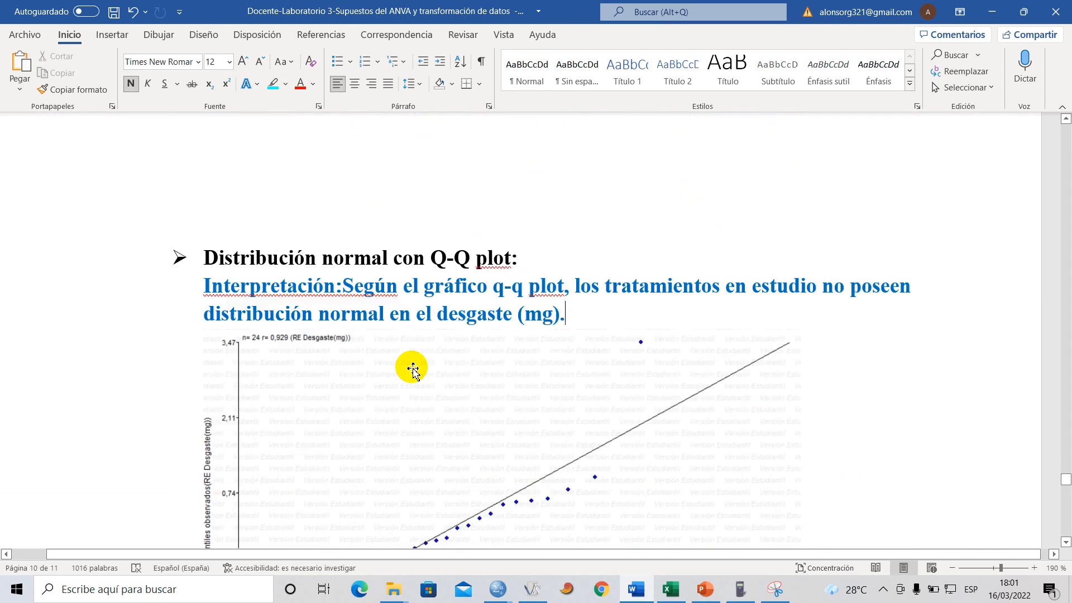
scroll(413, 368, "down", 3)
scroll(466, 301, "down", 2)
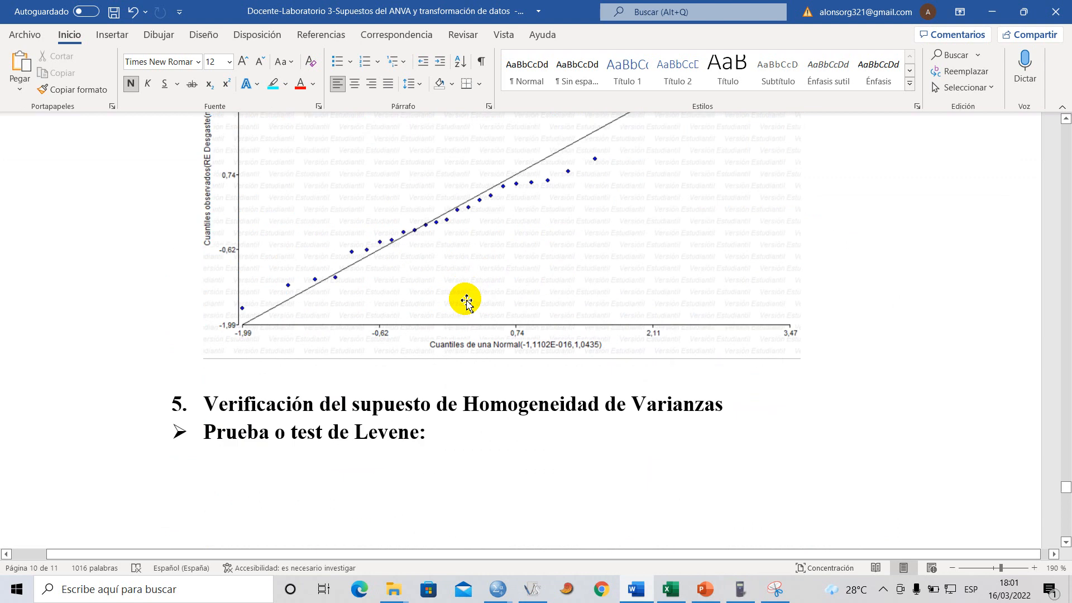
- Go to section 5 on homogeneity of variances and place the cursor in the blank space under "Prueba o test de Levene:"
left_click(330, 377)
scroll(332, 378, "up", 4)
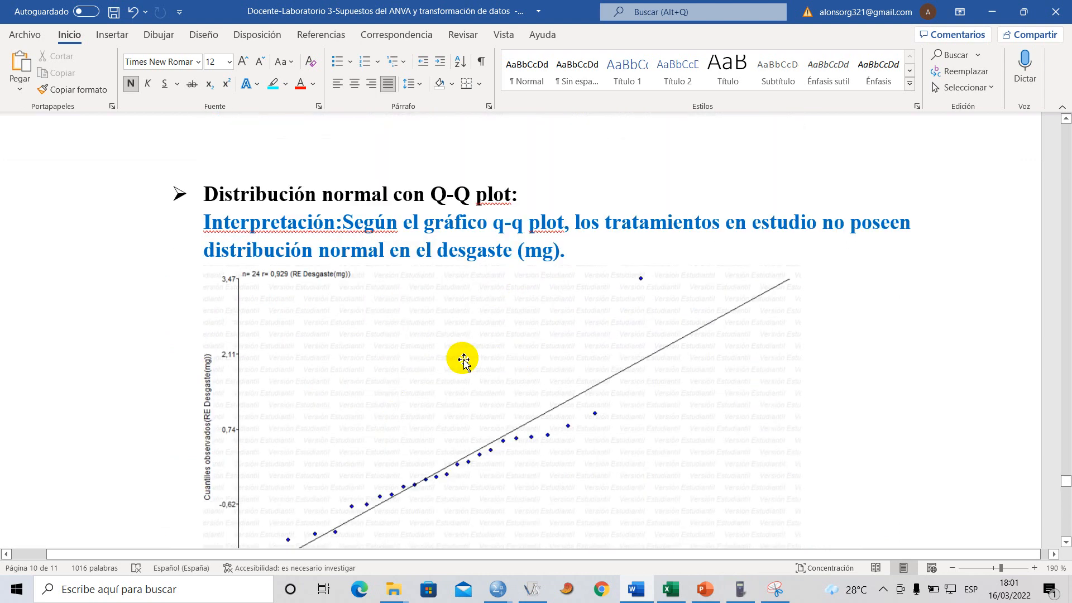
scroll(347, 363, "down", 5)
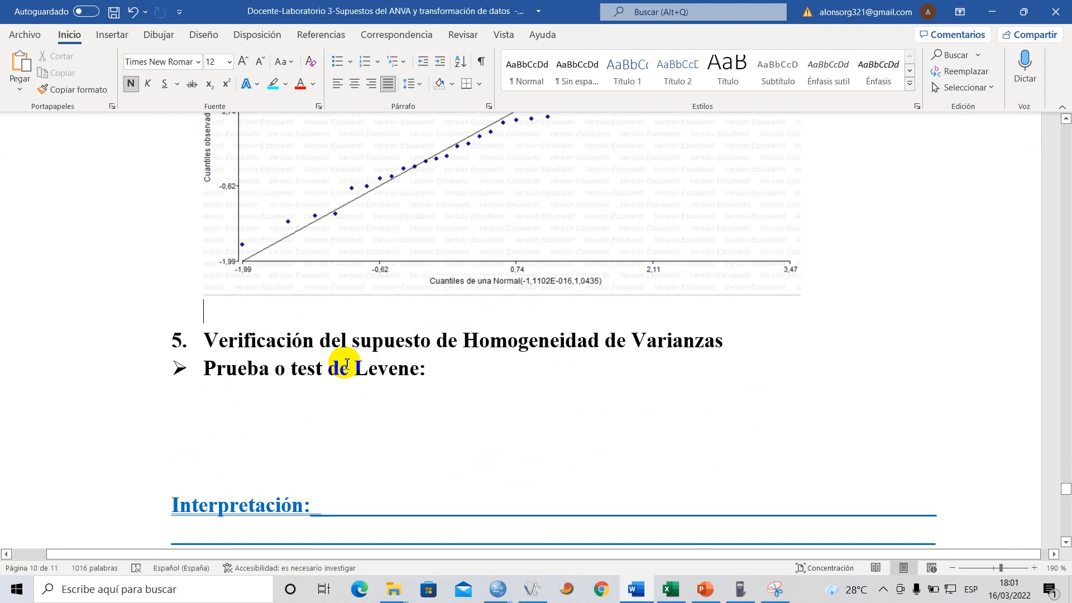
scroll(346, 364, "down", 2)
left_click(234, 273)
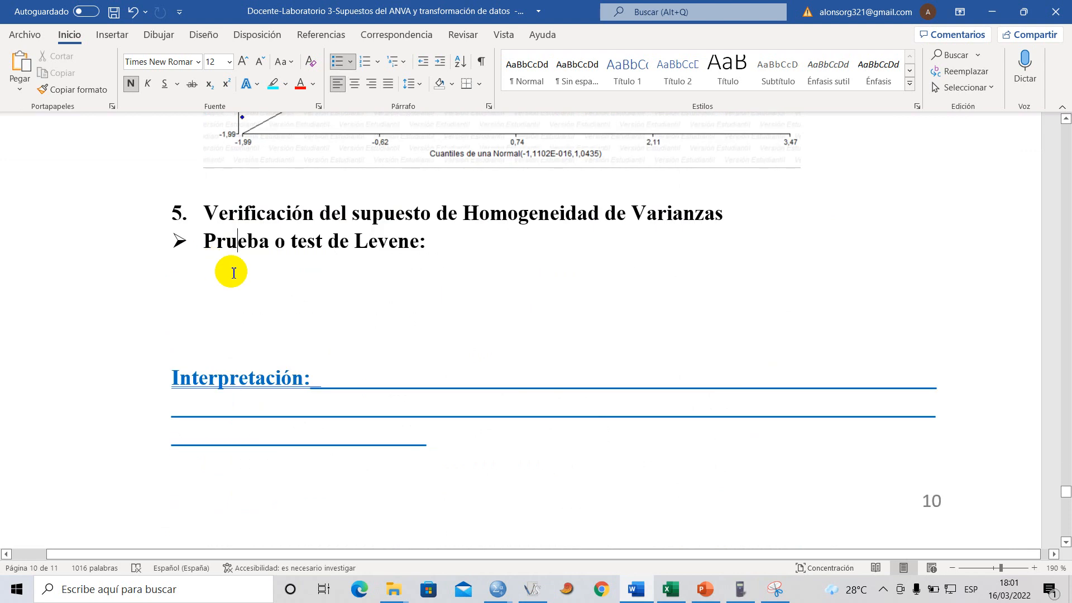
left_click(225, 288)
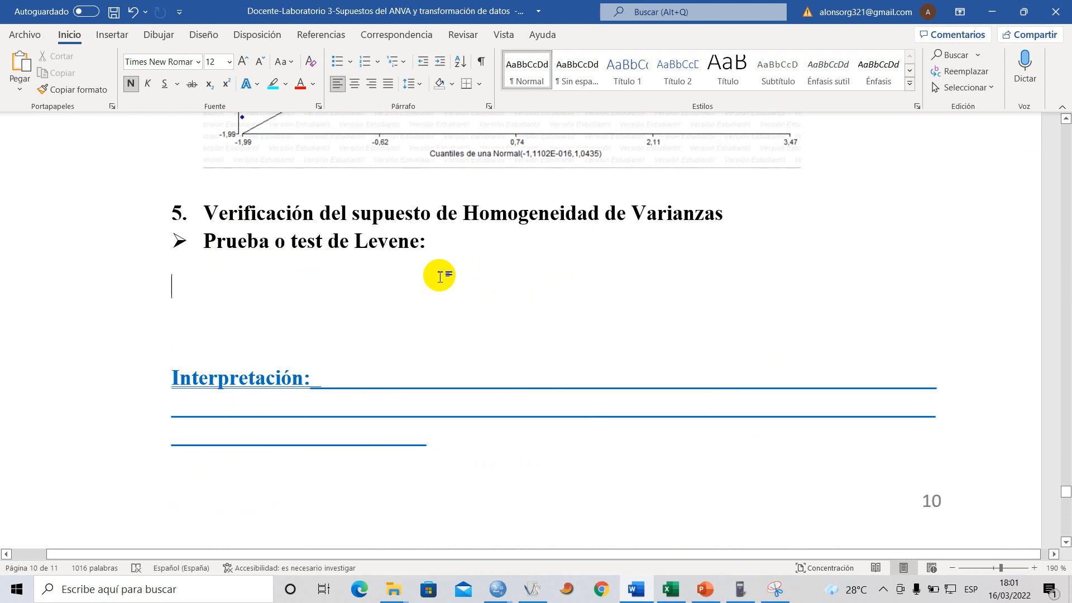
mouse_move(508, 592)
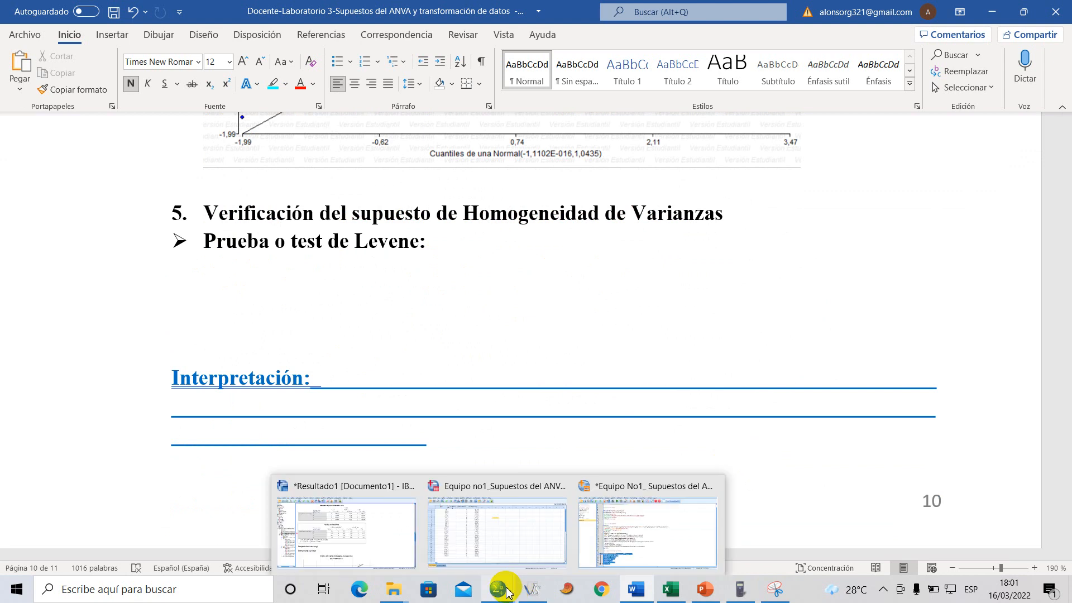
left_click(505, 528)
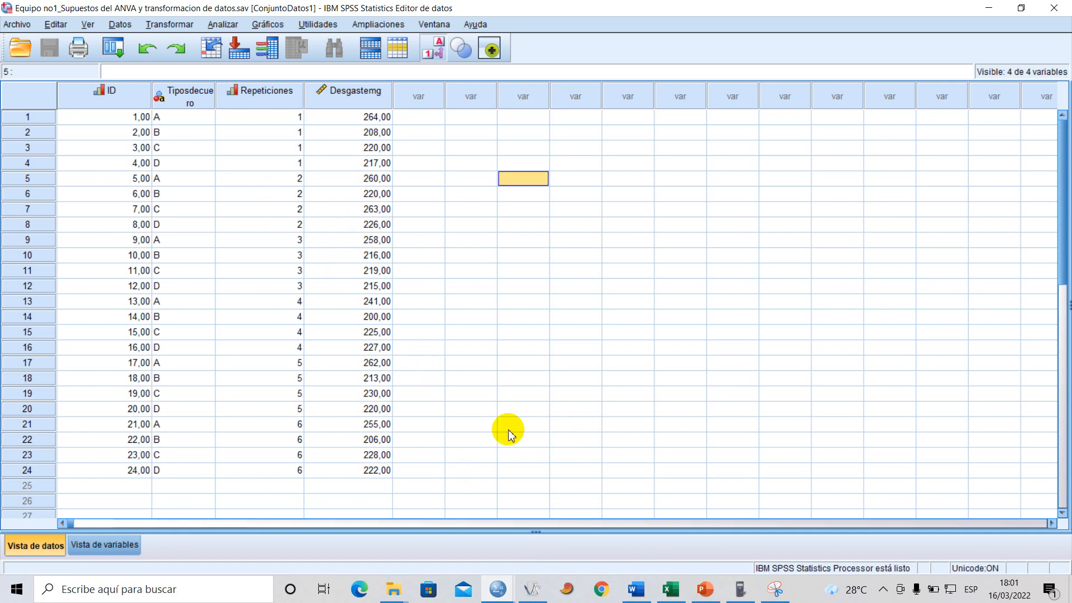
left_click(637, 590)
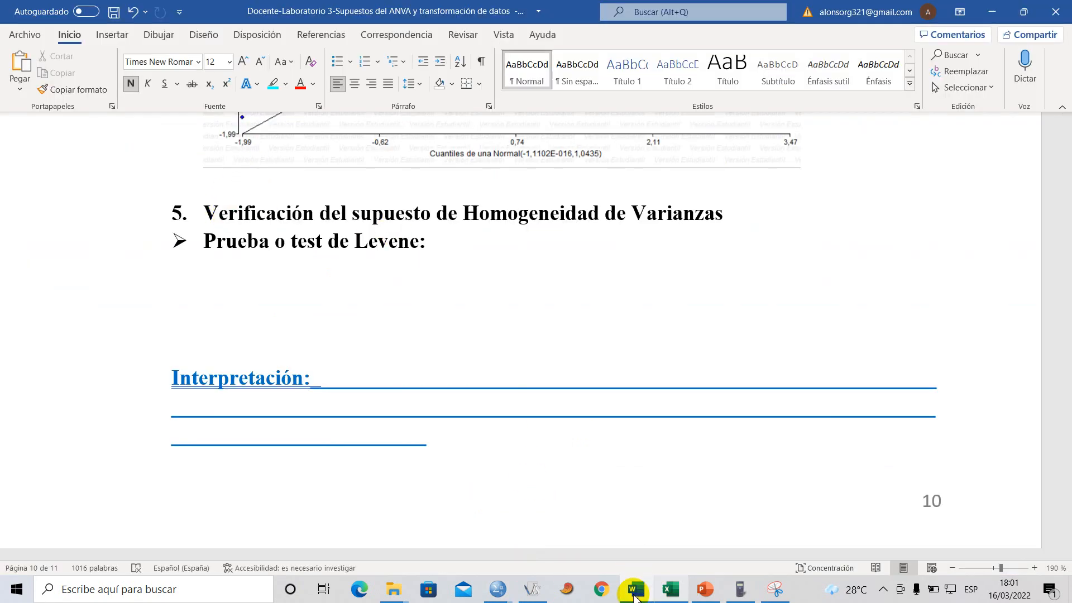
- Switch to the SPSS syntax editor and add the comment "* Supuesto de homogeneidad de varianzas" with blank lines below the EXAMINE block
mouse_move(511, 592)
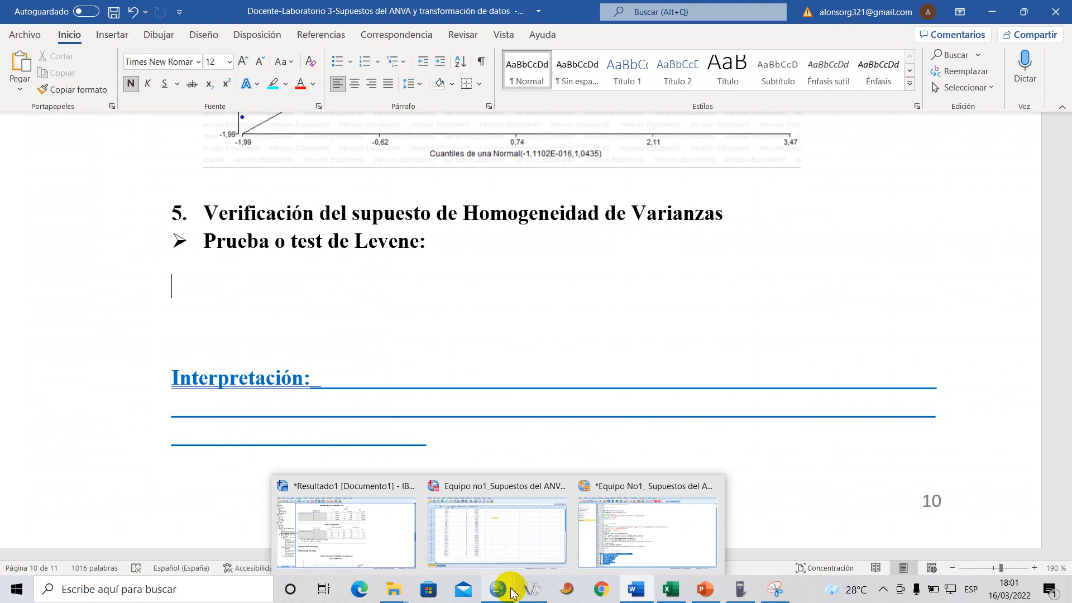
left_click(688, 531)
left_click(288, 546)
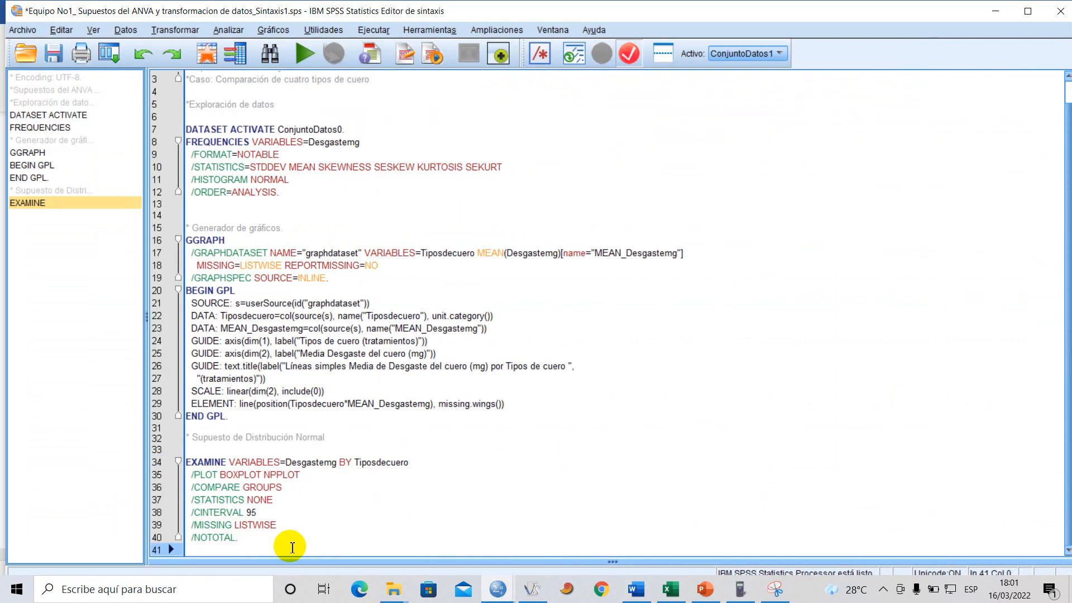
key("Return")
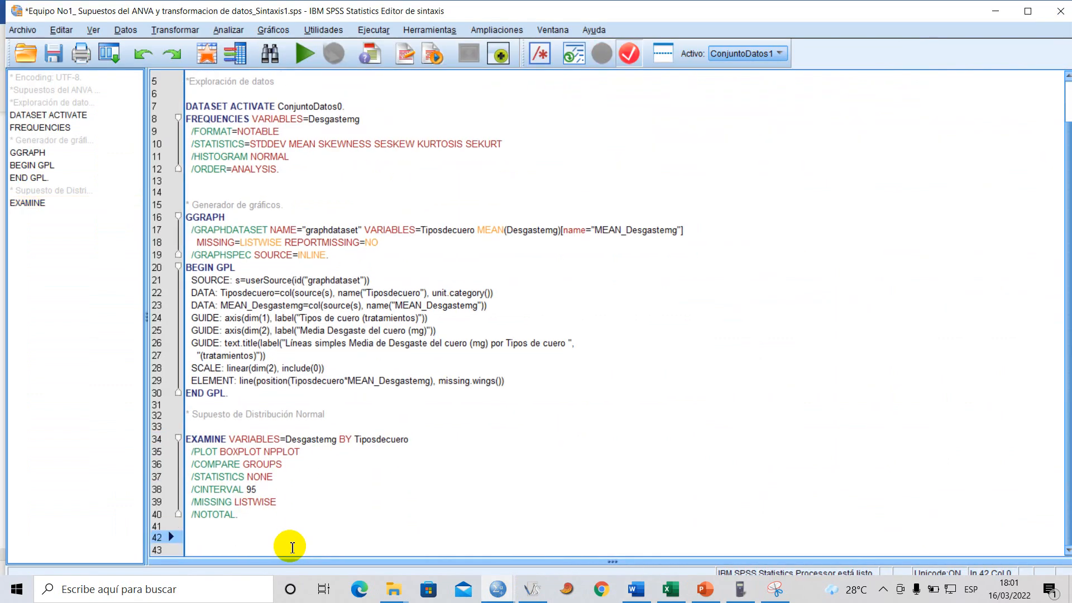
key("BackSpace")
type("*")
key("Caps_Lock")
key("Caps_Lock")
type("sup")
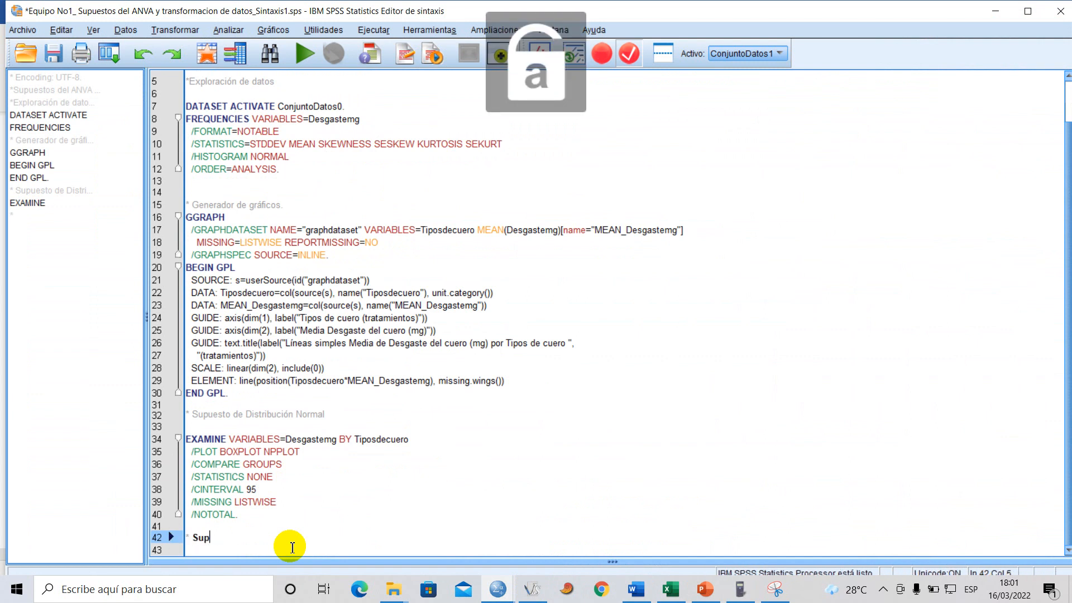
type("uesto de hom")
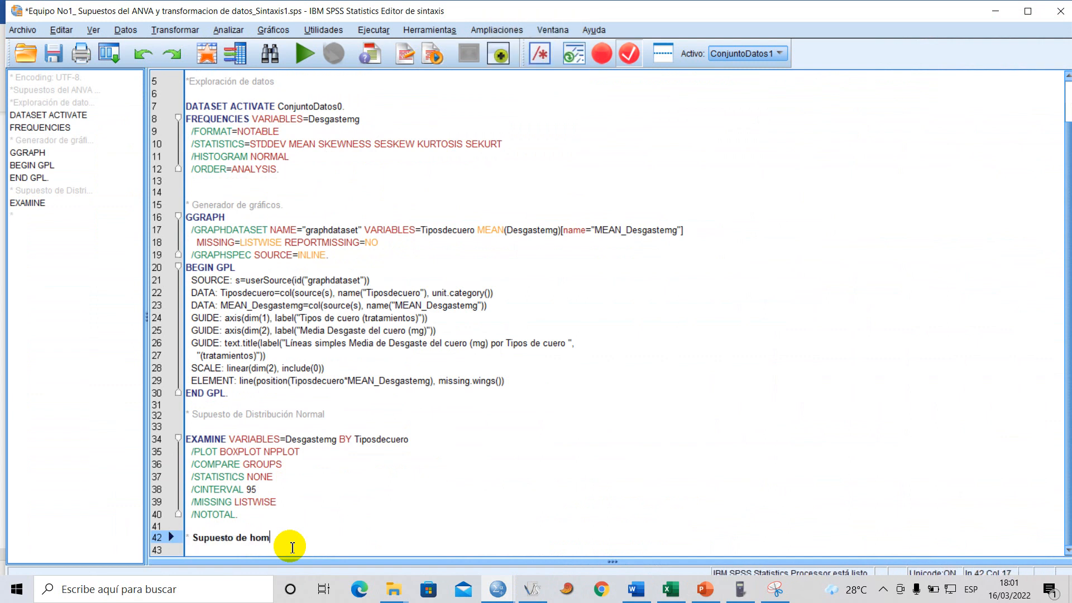
type("ogeneidad de va")
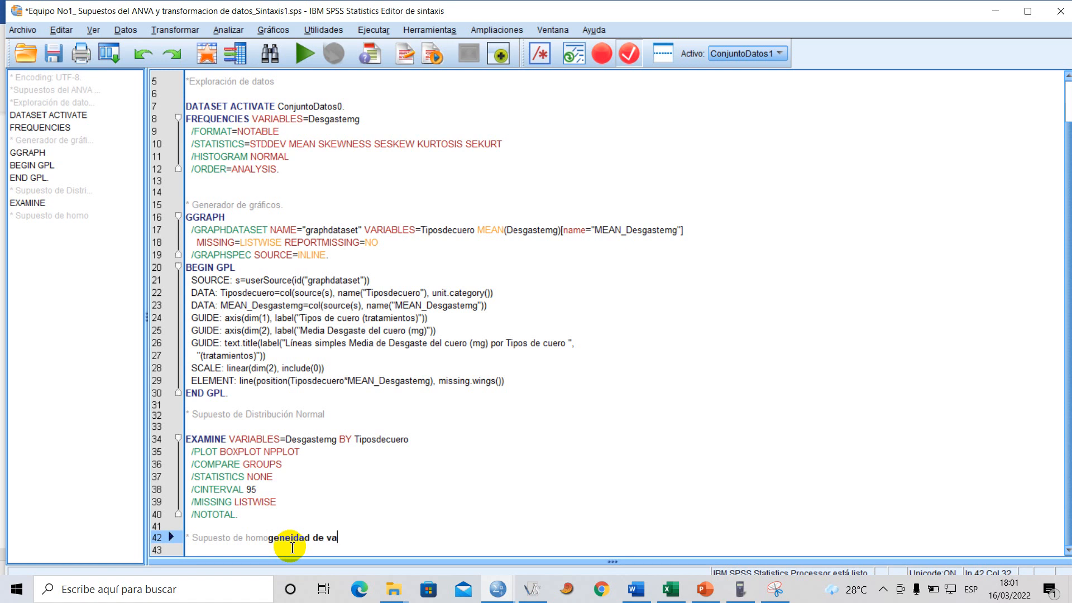
key("Return")
key("Return")
key("Return")
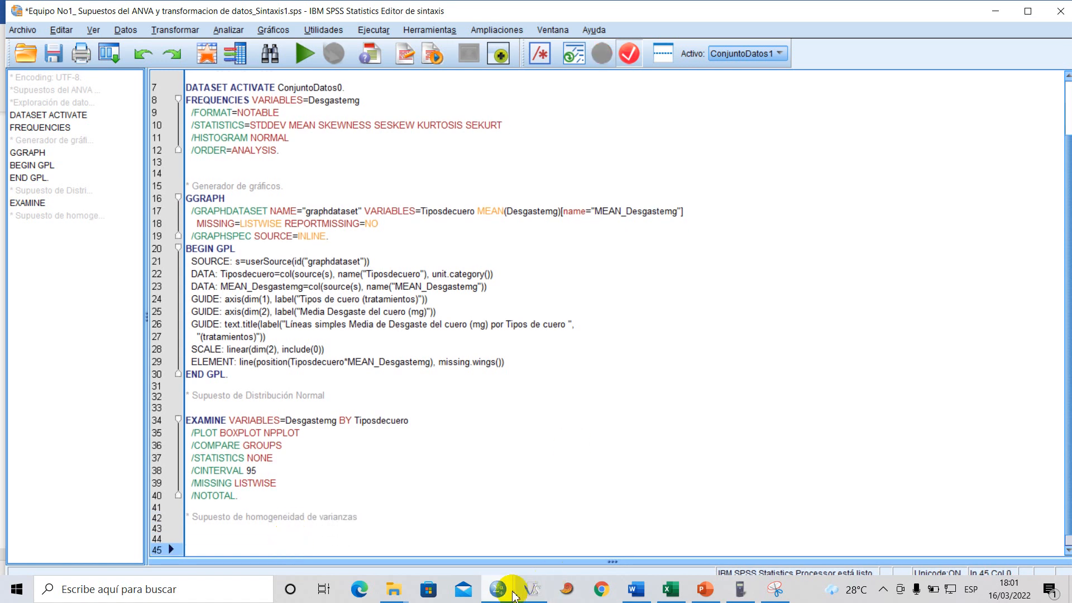
- From the SPSS data editor, set up a univariate general linear model with Desgastemg as dependent variable and Tiposdecuero as fixed factor
mouse_move(502, 588)
left_click(486, 522)
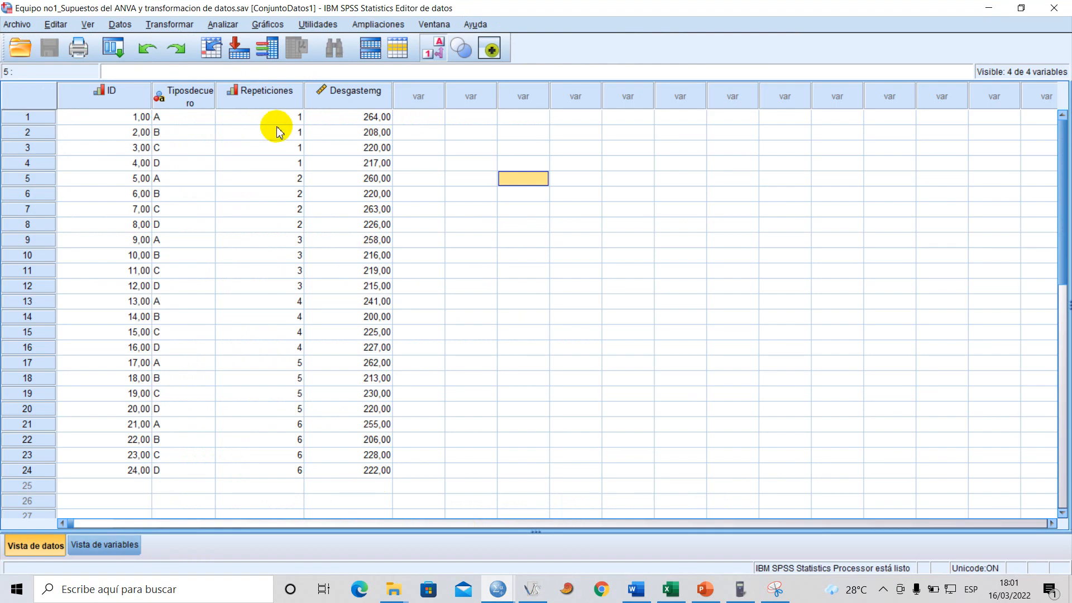
left_click(225, 22)
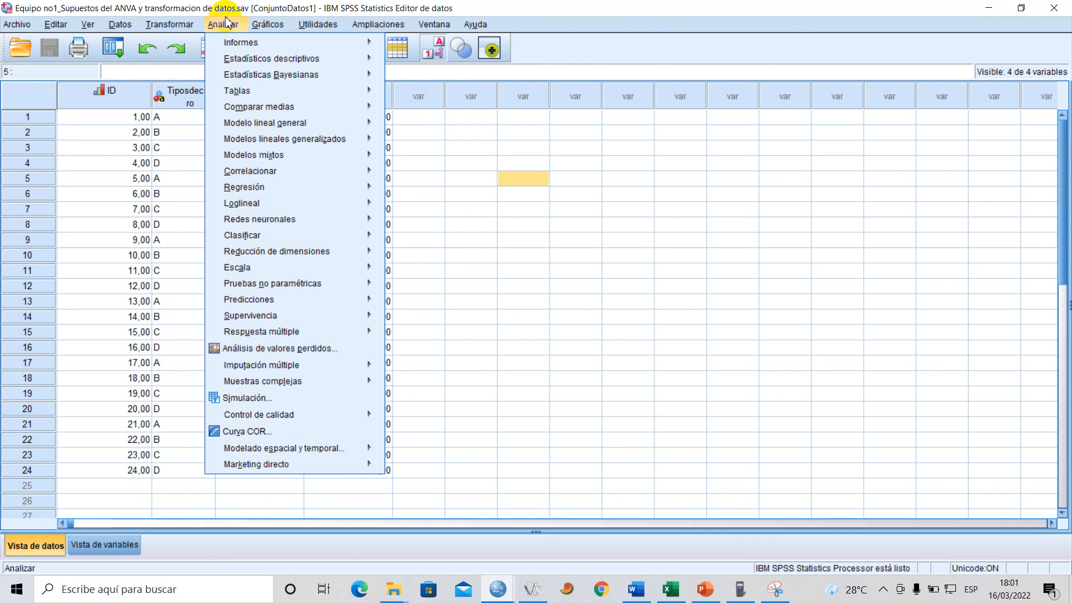
mouse_move(244, 123)
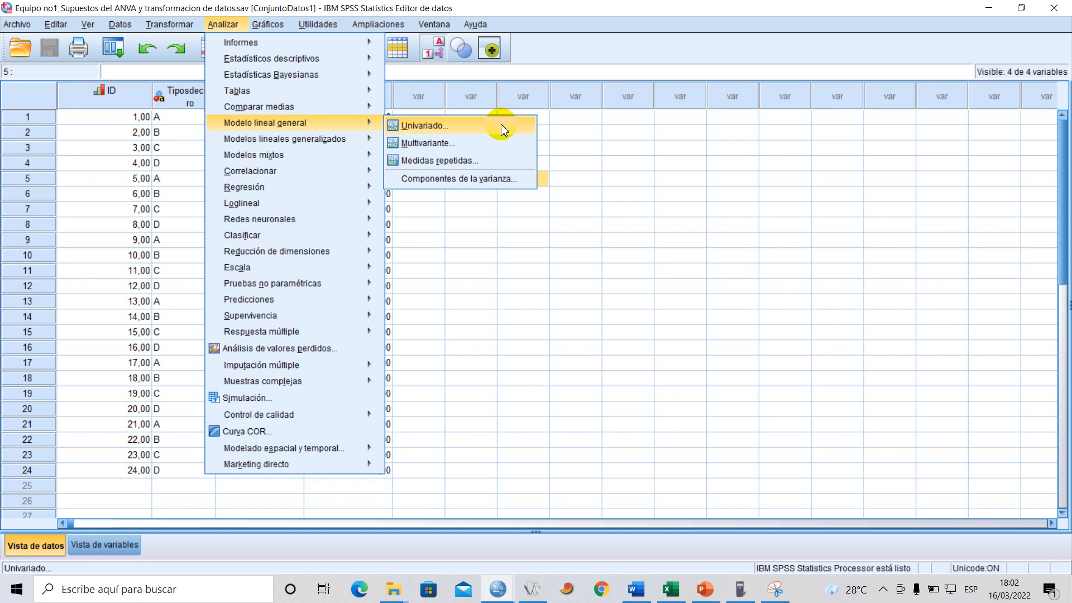
left_click(477, 133)
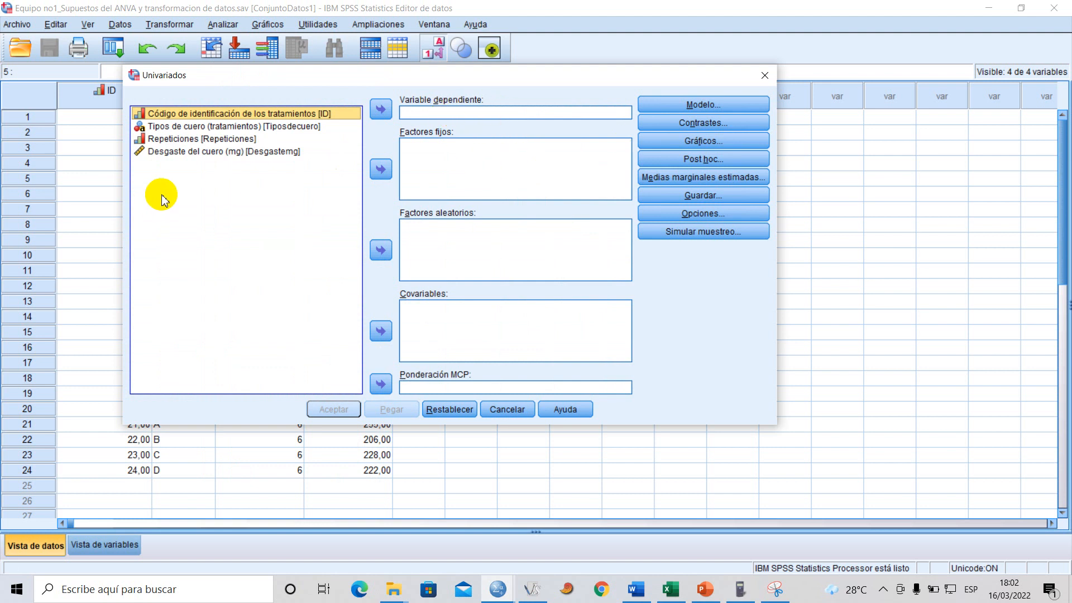
left_click(283, 152)
left_click(381, 110)
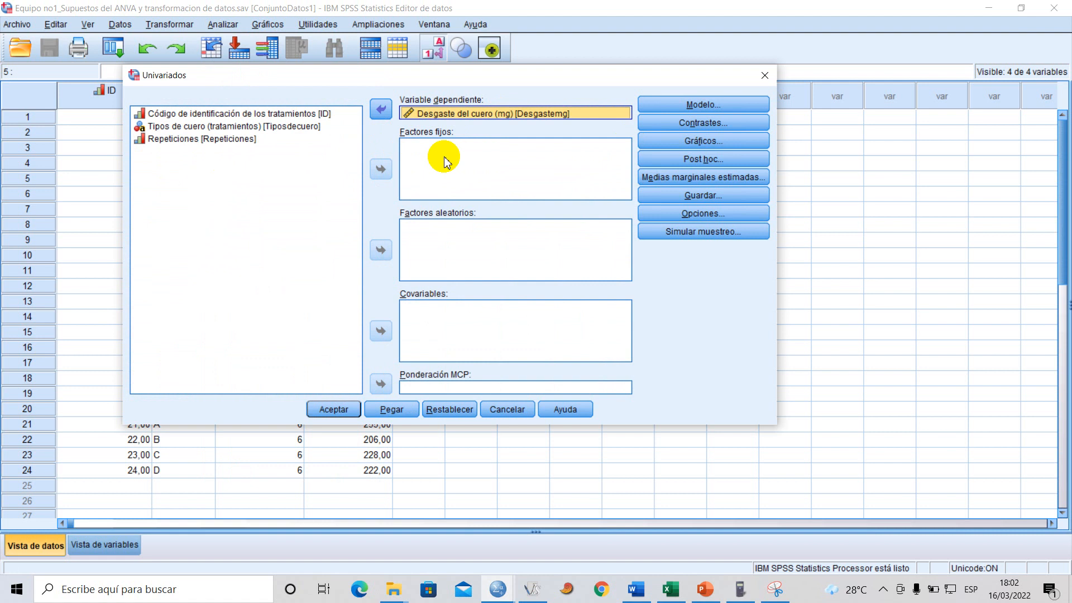
left_click(215, 127)
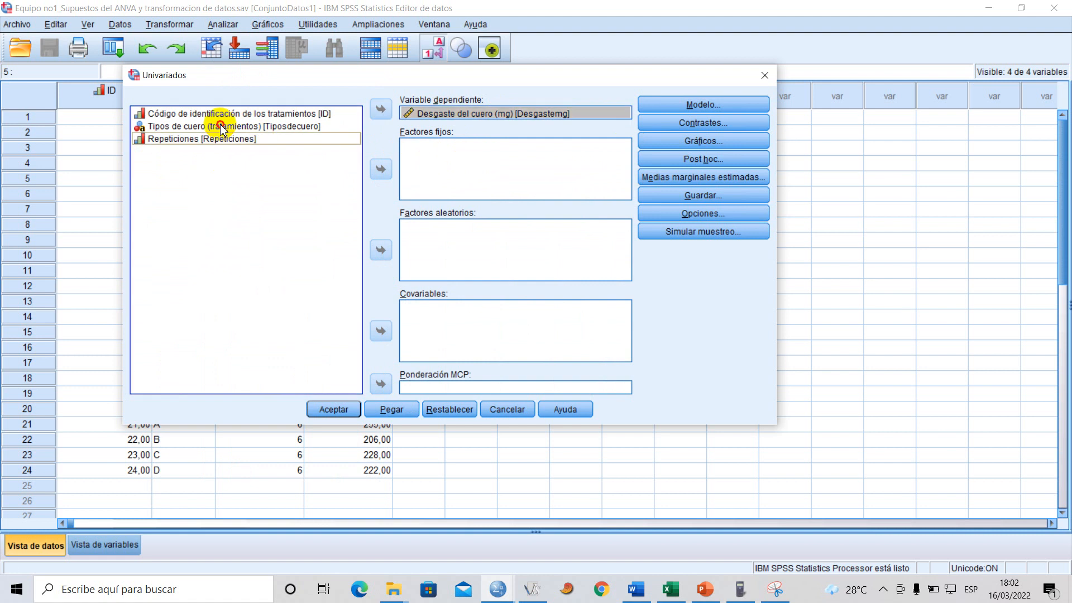
left_click(381, 168)
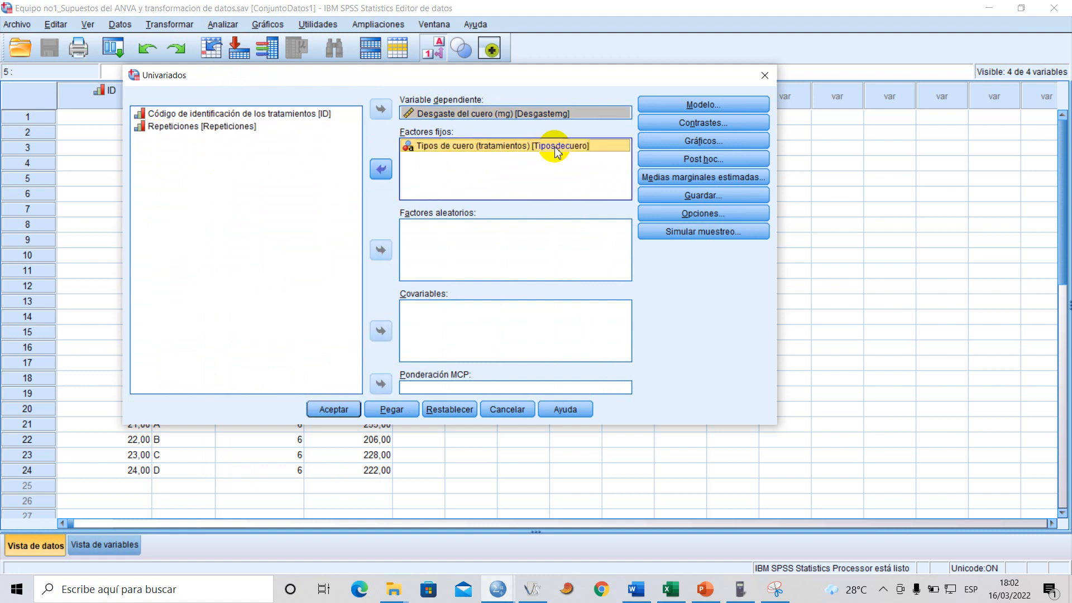
- Enable homogeneity tests for the univariate model, paste its syntax and bring up the syntax editor
left_click(736, 214)
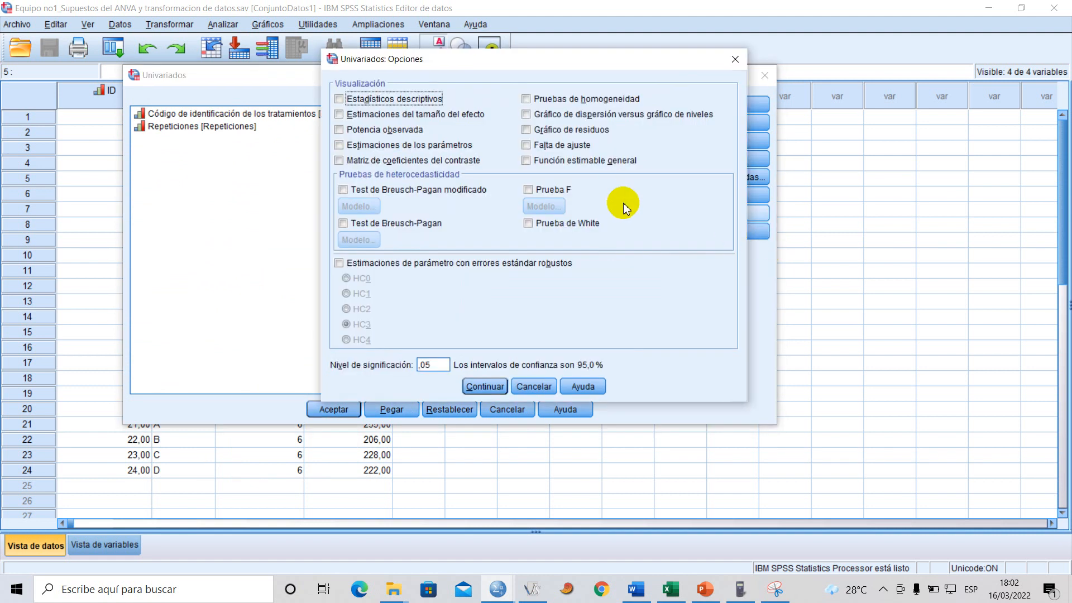
left_click(526, 99)
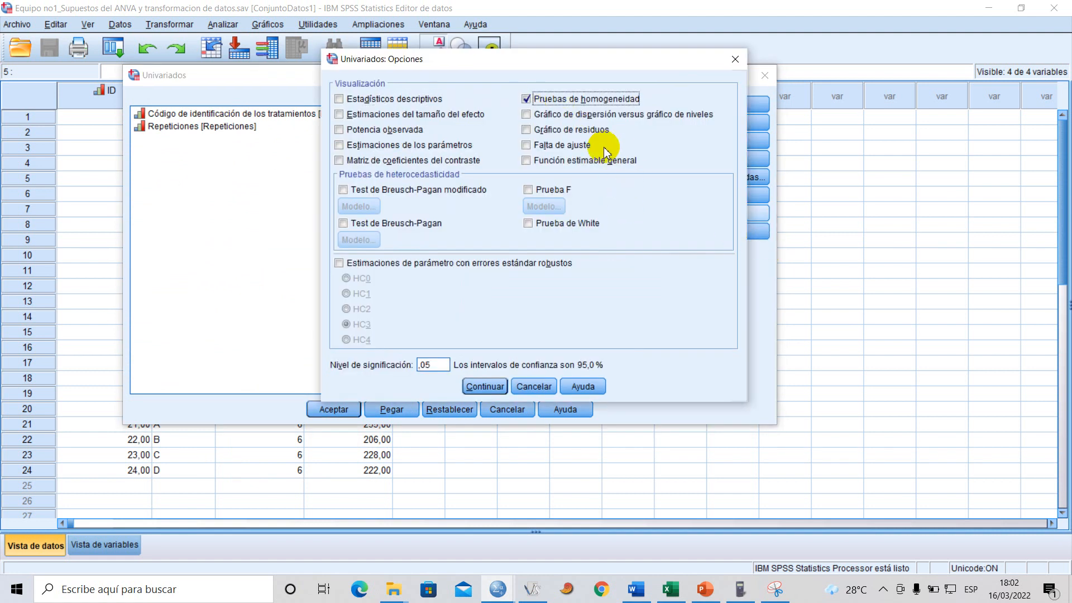
left_click(485, 386)
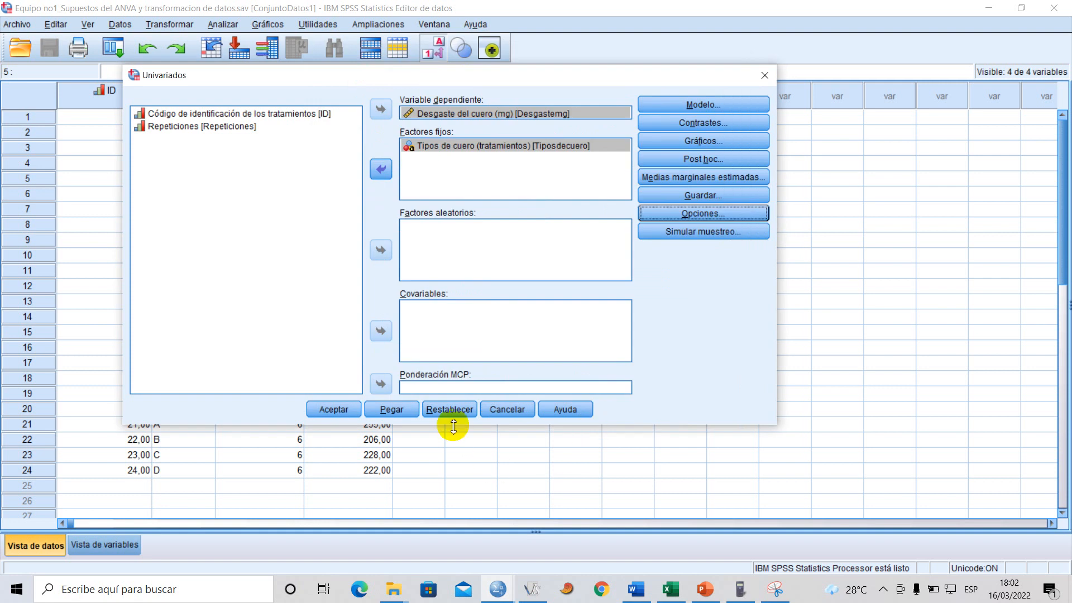
left_click(393, 410)
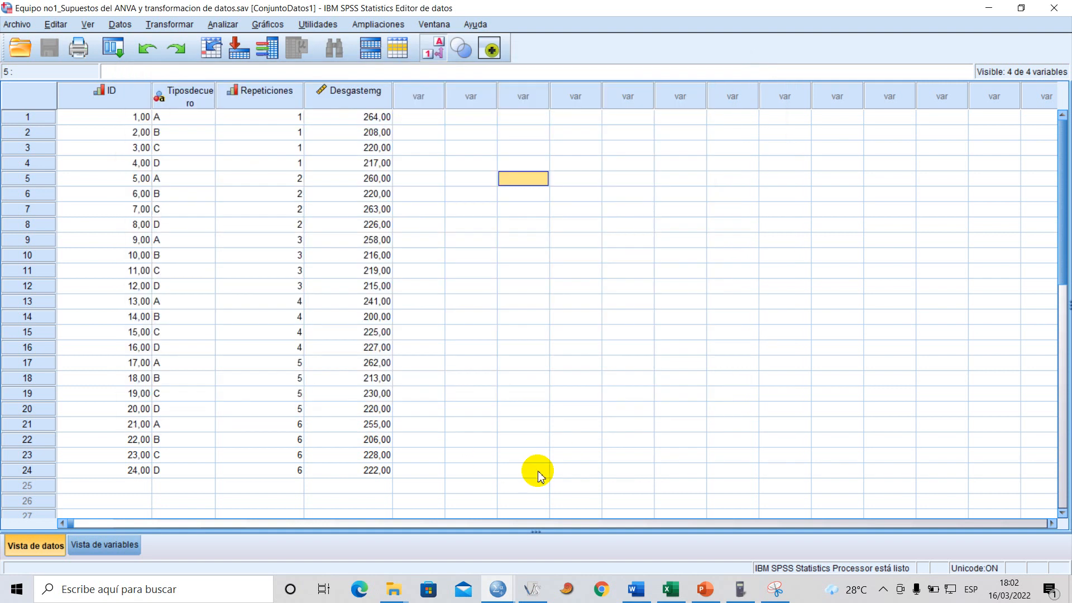
mouse_move(497, 587)
left_click(646, 544)
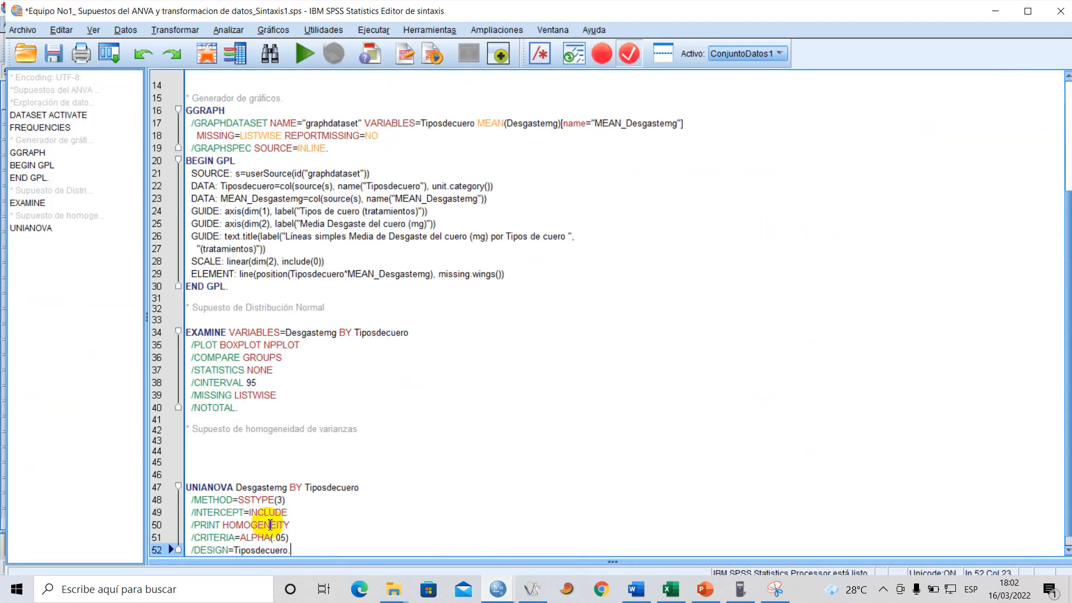
- Remove the extra blank lines above the UNIANOVA block in the syntax and run only that block
key("BackSpace")
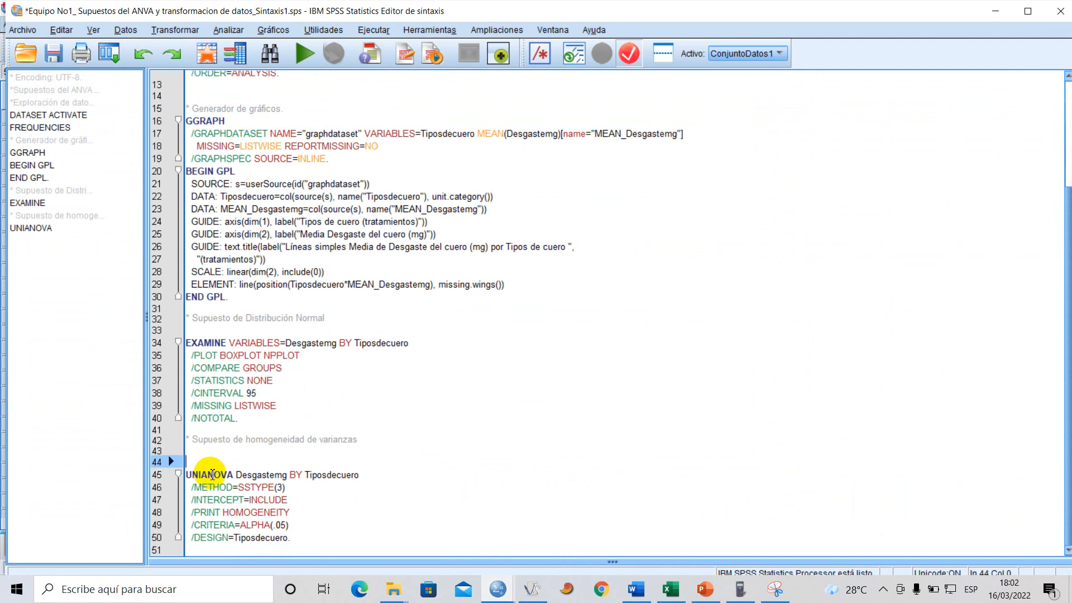
left_click_drag(290, 538, 186, 475)
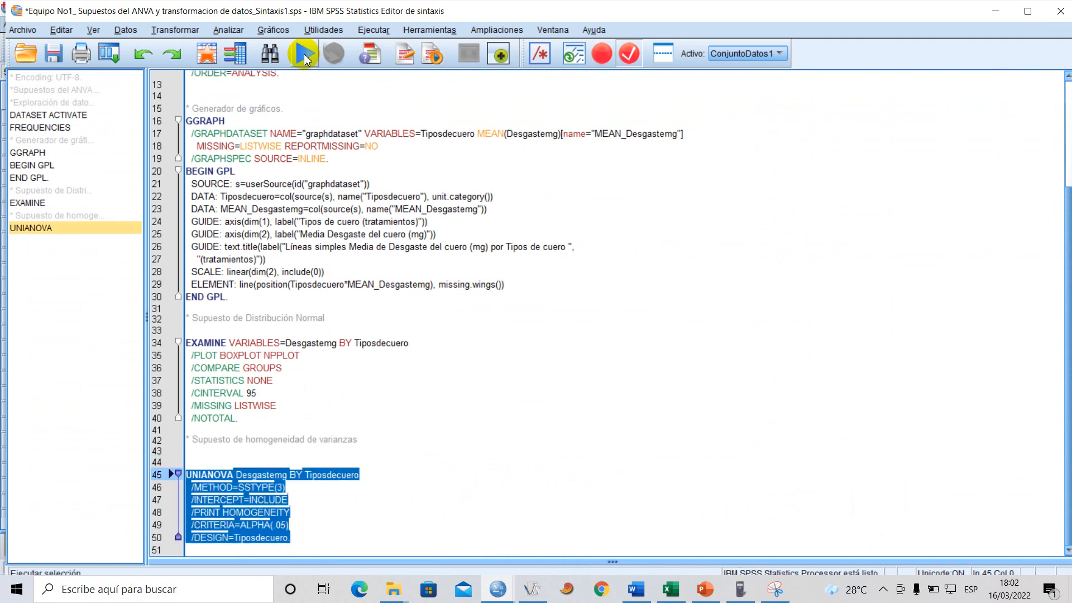
left_click(304, 56)
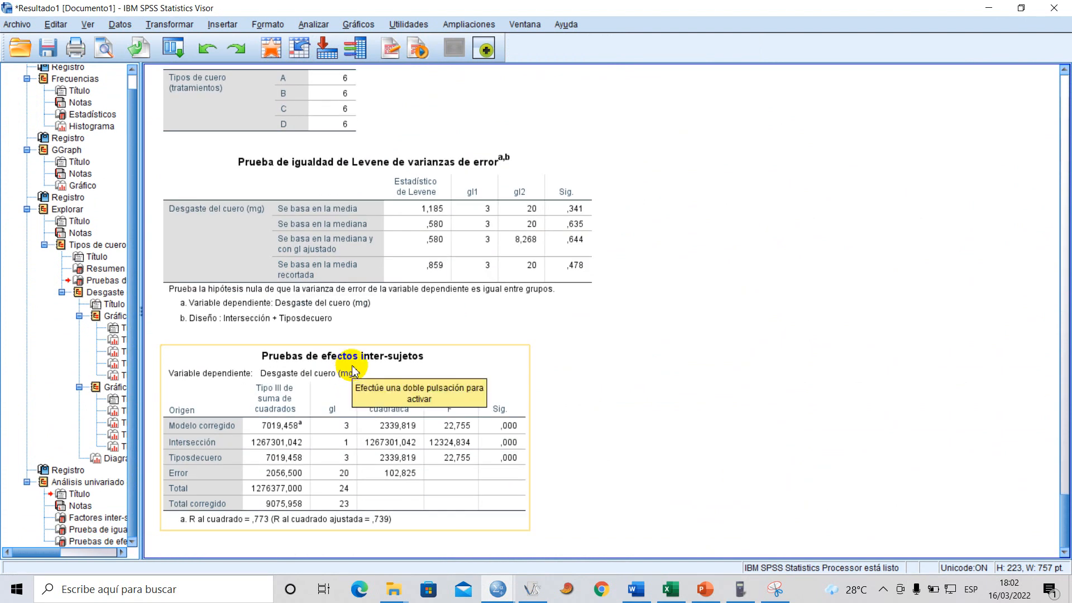
- Copy the Levene test table from the SPSS output and paste it in Word below the interpretation lines, closing the gap under "Prueba o test de Levene:"
right_click(342, 178)
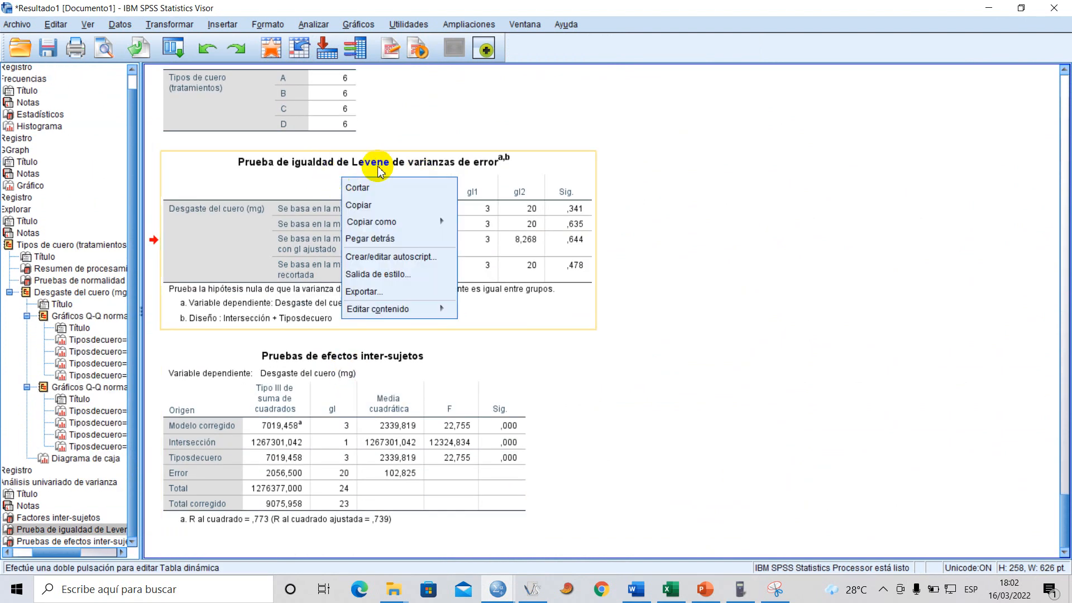
left_click(367, 206)
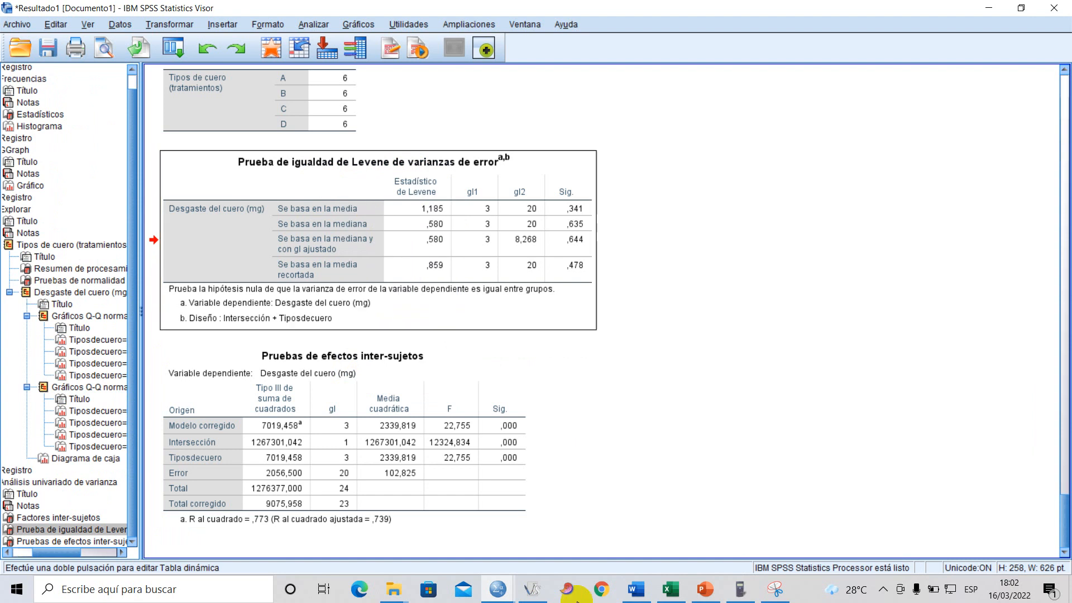
left_click(636, 587)
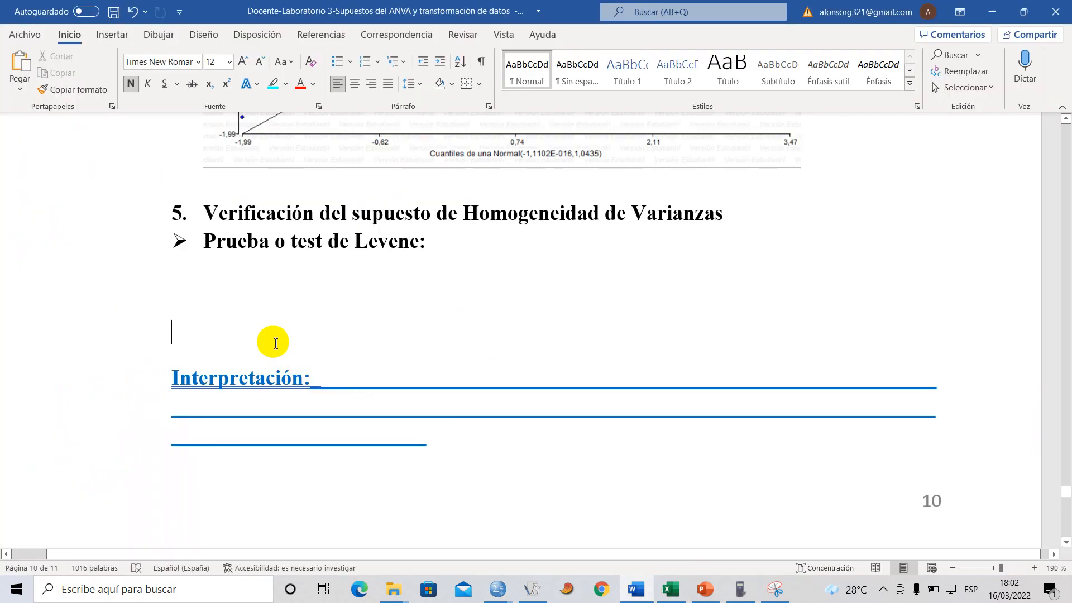
key("BackSpace")
key("BackSpace")
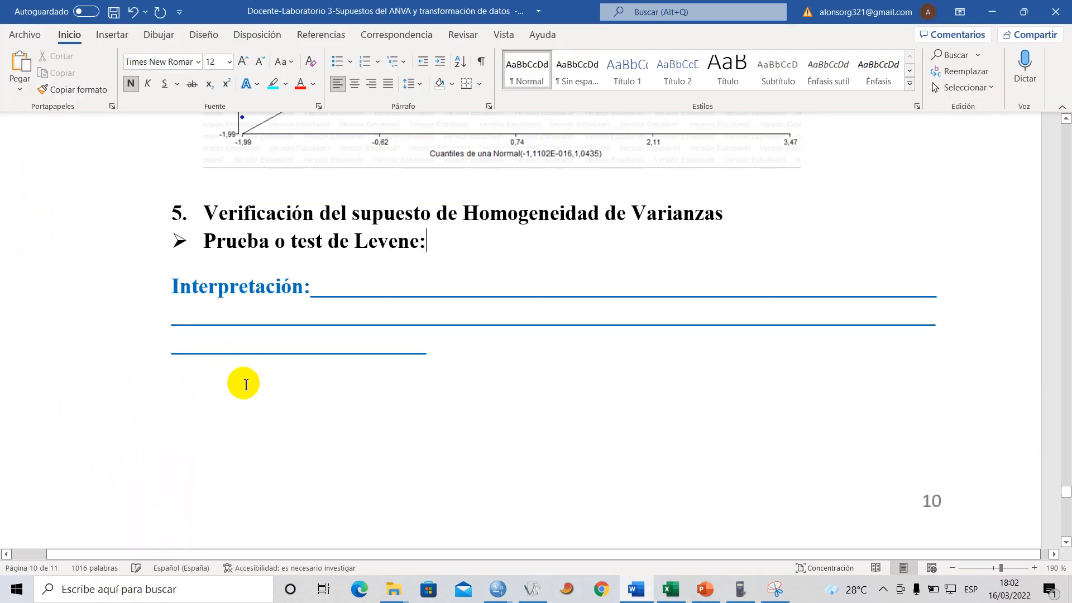
left_click(246, 384)
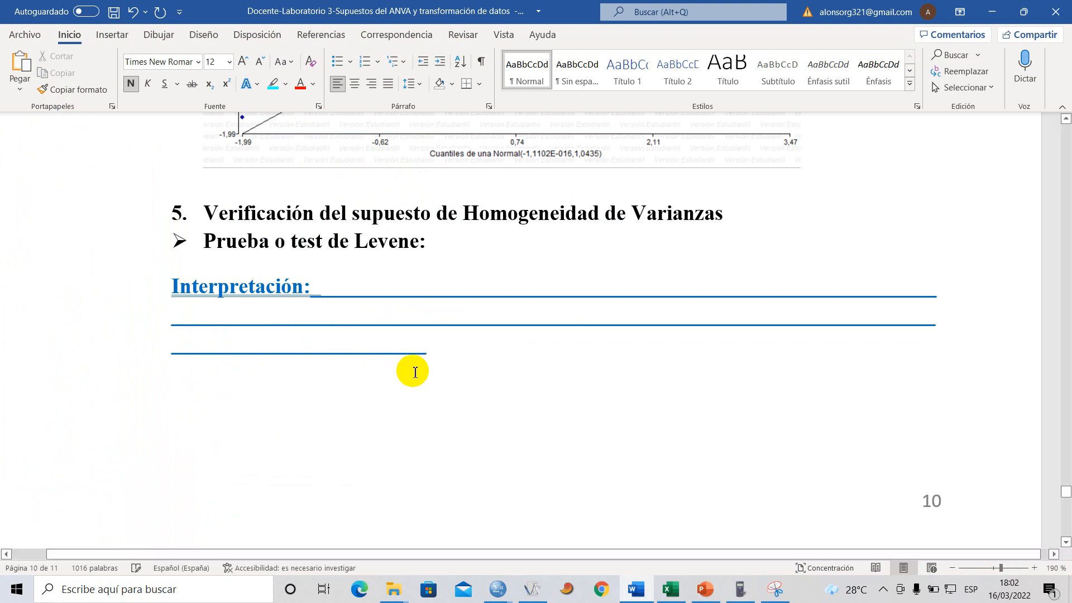
key("ctrl+v")
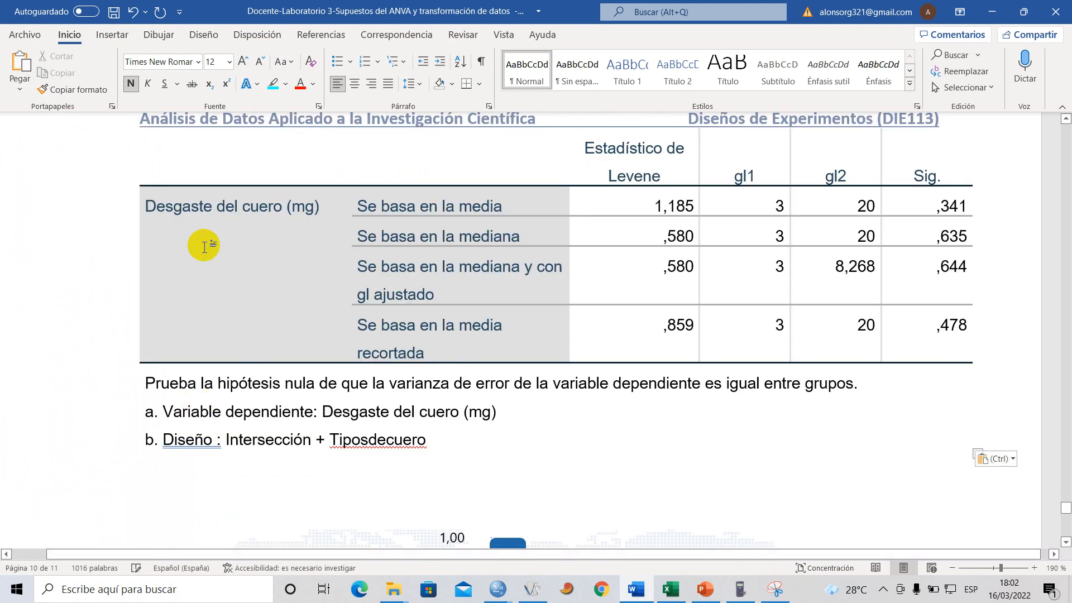
- AutoFit the pasted Levene table to the window width
scroll(204, 276, "up", 5)
scroll(241, 337, "down", 3)
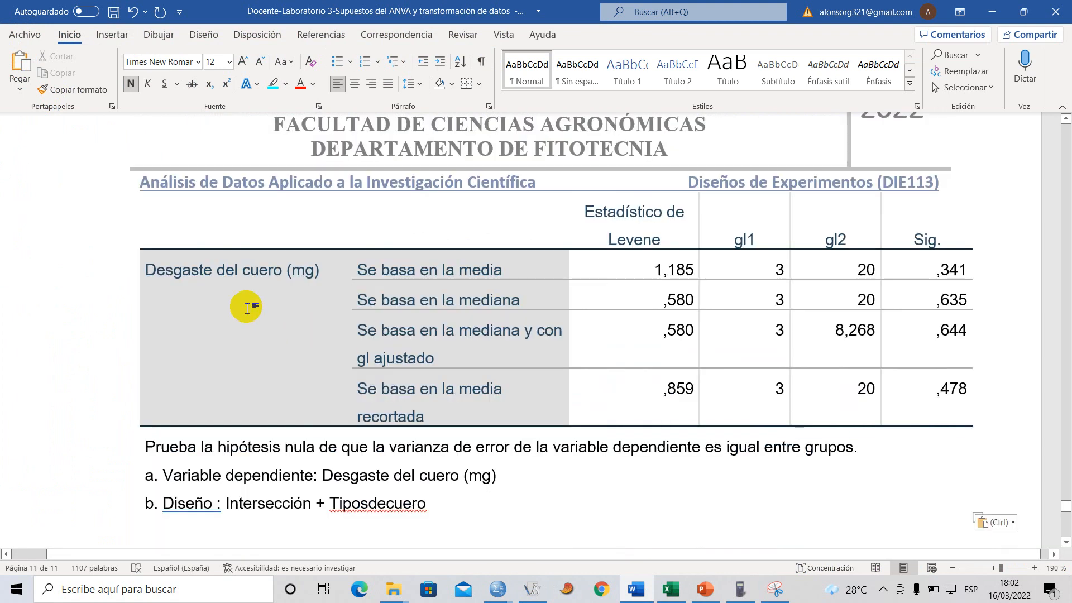
left_click(246, 269)
scroll(246, 270, "up", 6)
scroll(256, 288, "down", 1)
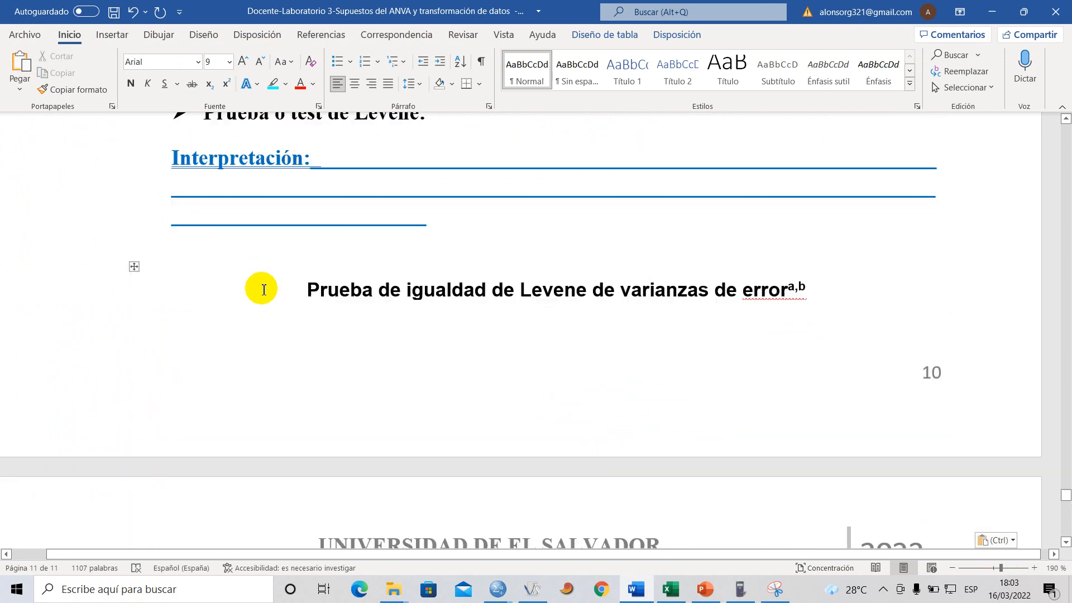
scroll(195, 305, "up", 1)
left_click(134, 330)
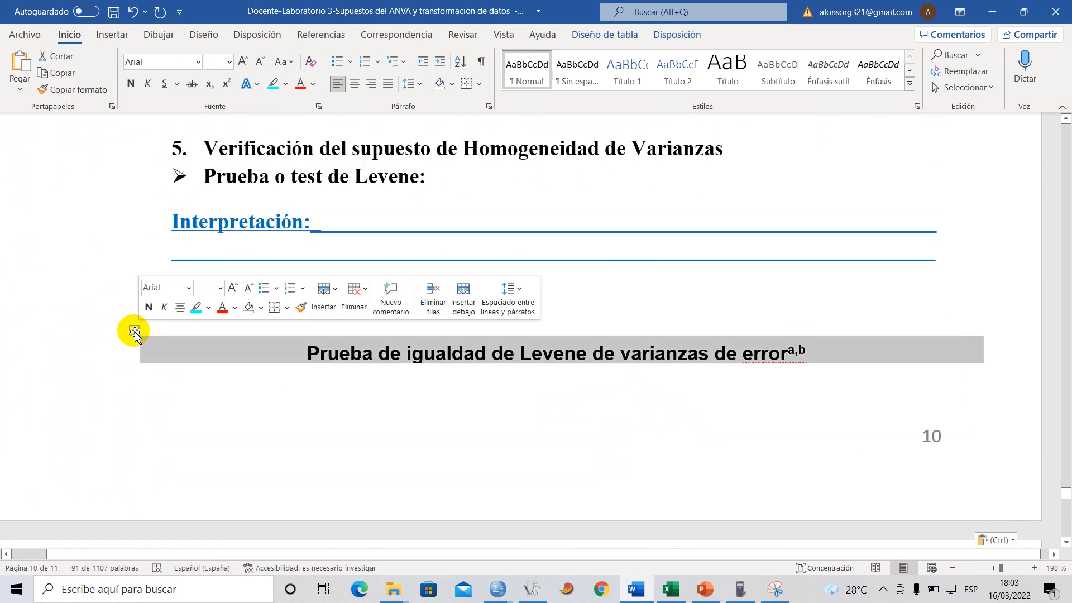
right_click(135, 333)
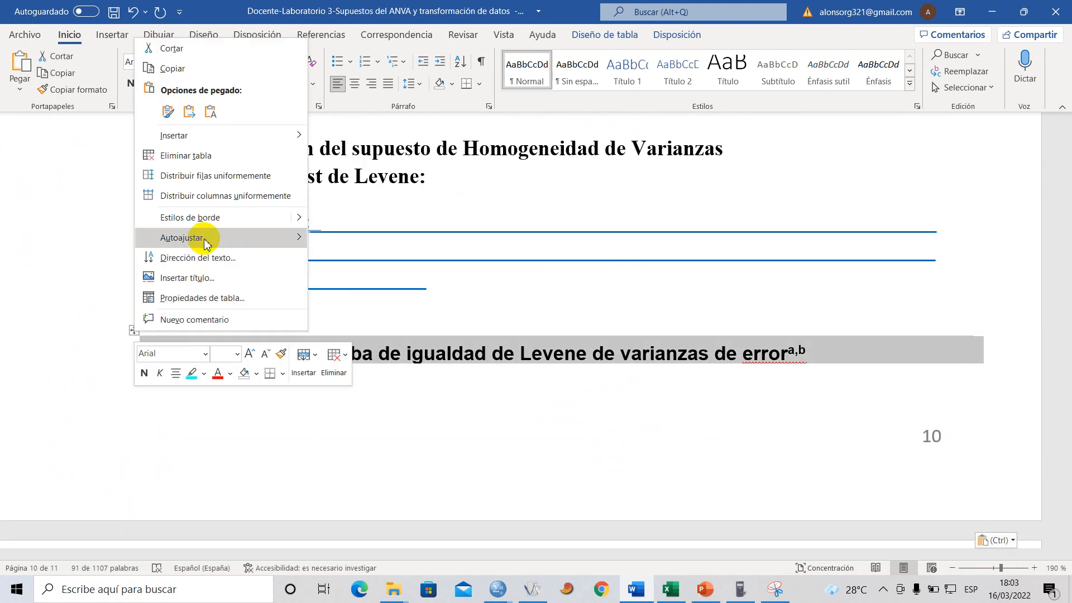
mouse_move(227, 245)
left_click(377, 258)
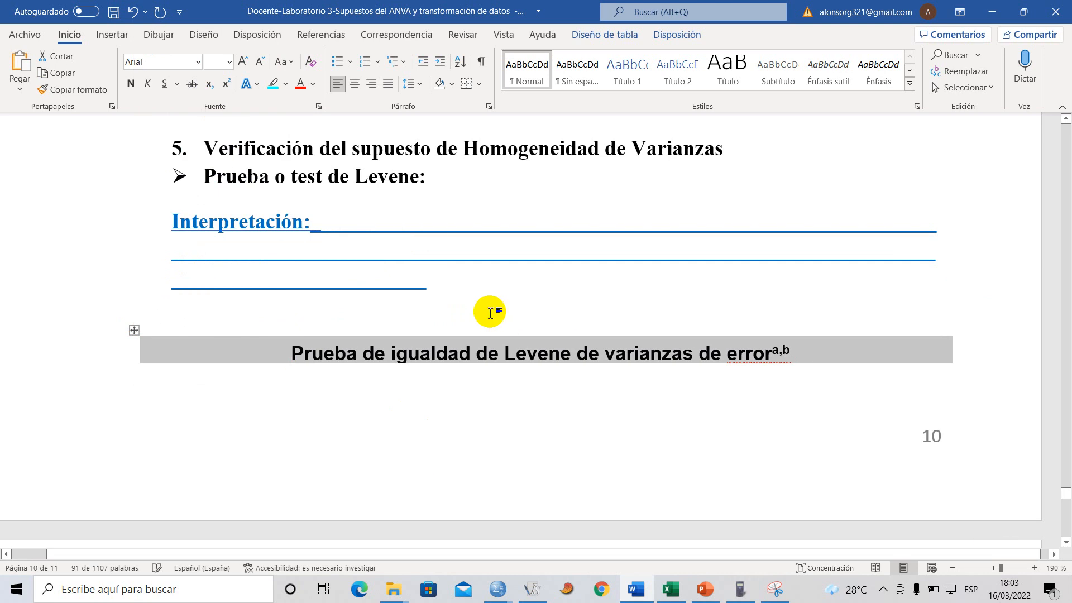
left_click(491, 311)
- Replace the "Sig." column heading of the Levene table with "P-valor"
scroll(404, 314, "down", 1)
scroll(405, 314, "down", 5)
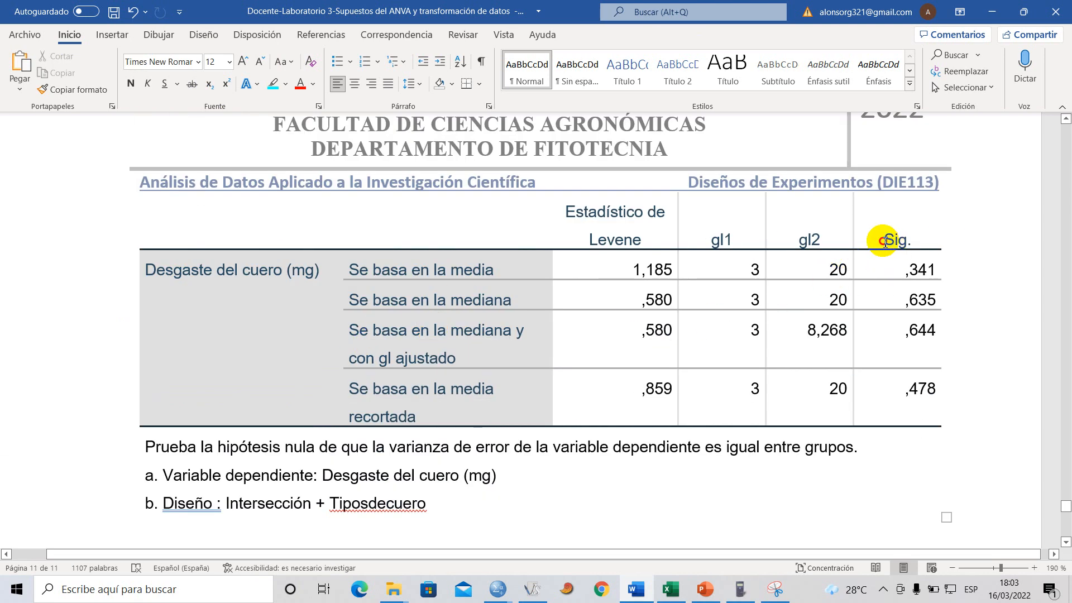
left_click_drag(884, 240, 914, 245)
key("Caps_Lock")
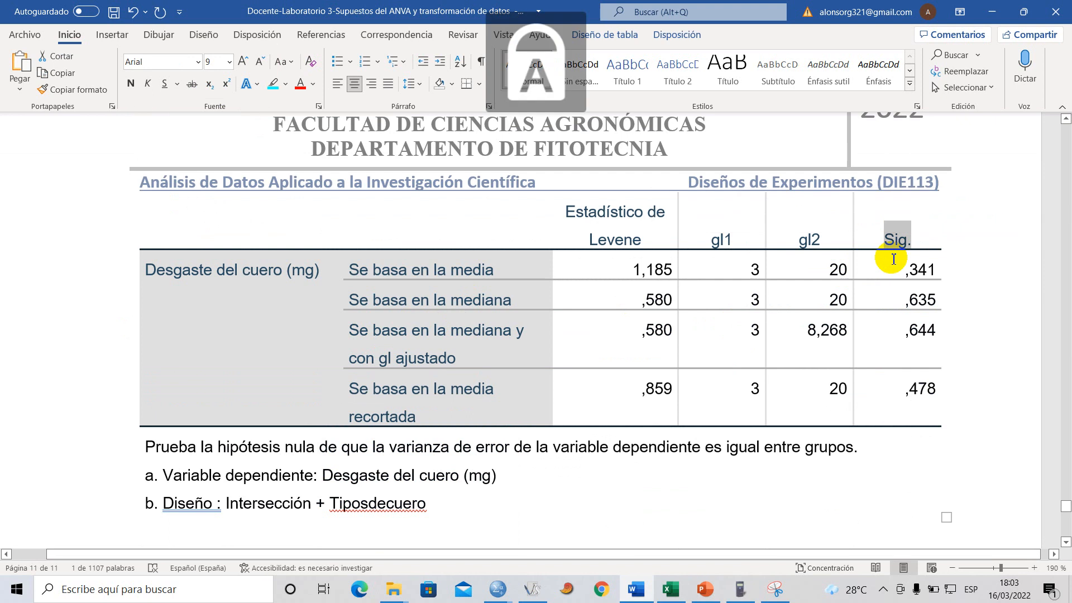
type("P")
key("Caps_Lock")
type("-valor")
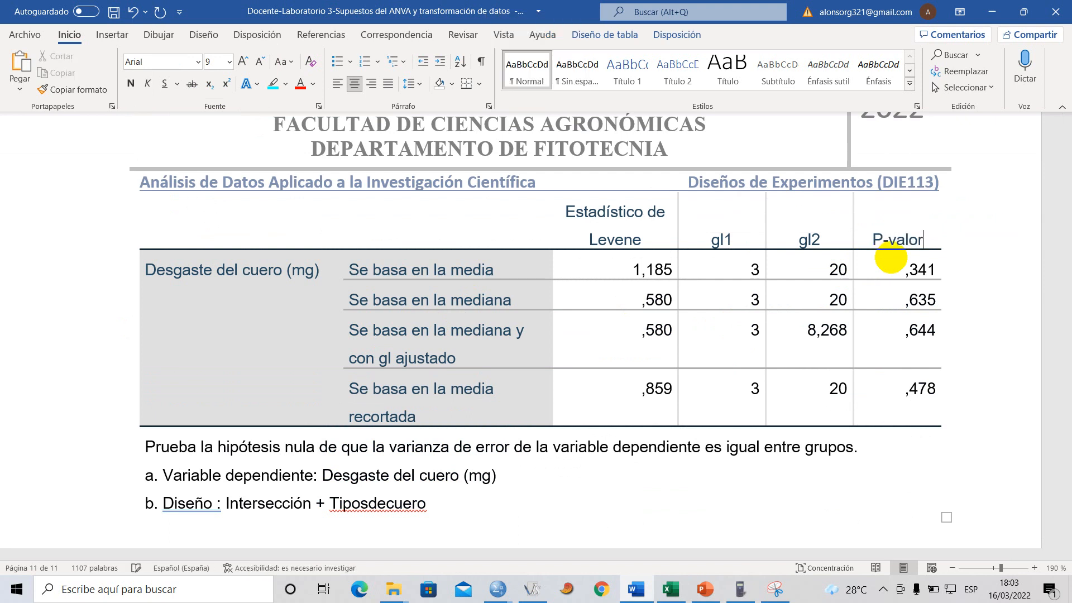
- Highlight the heading and all values of the "P-valor" column in yellow
left_click_drag(883, 237, 922, 383)
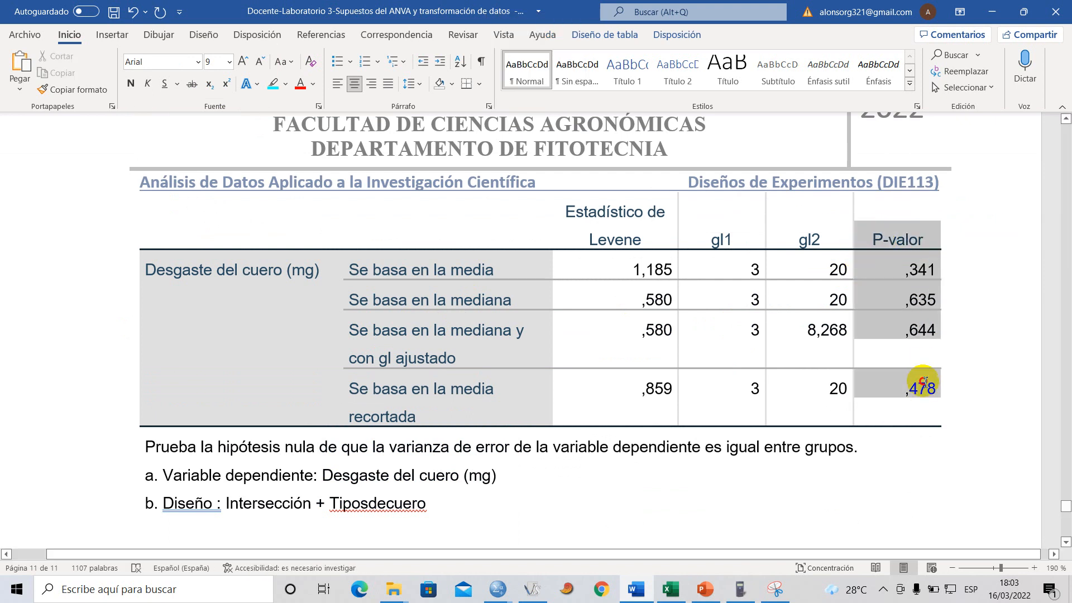
left_click(285, 83)
left_click(273, 101)
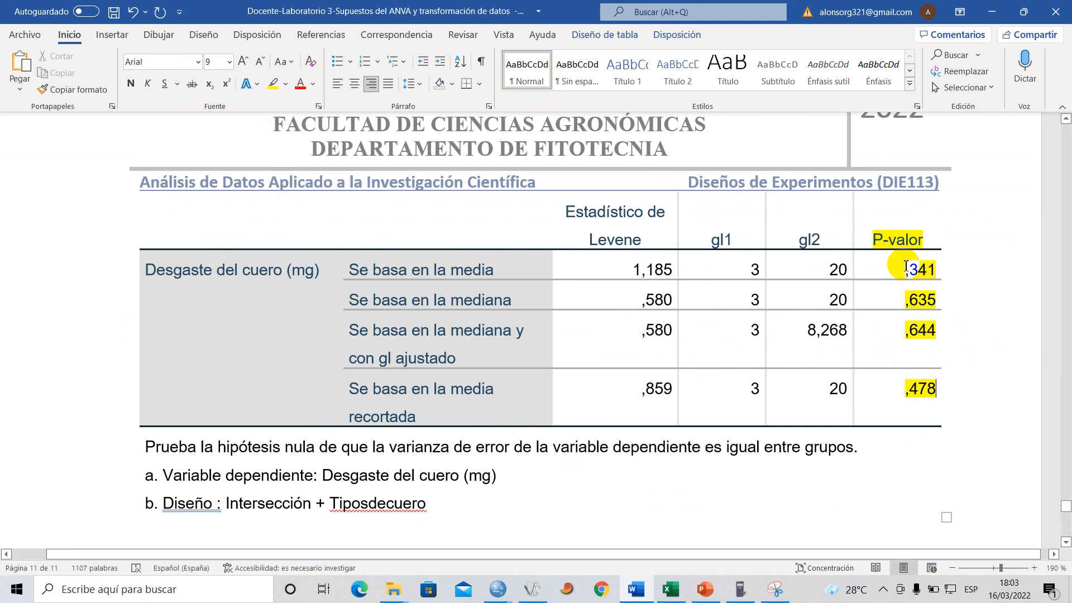
- Examine the Levene table's p-values against the 0,05 significance level in the Ho/H1 diagram below it
left_click_drag(916, 271, 922, 401)
double_click(919, 299)
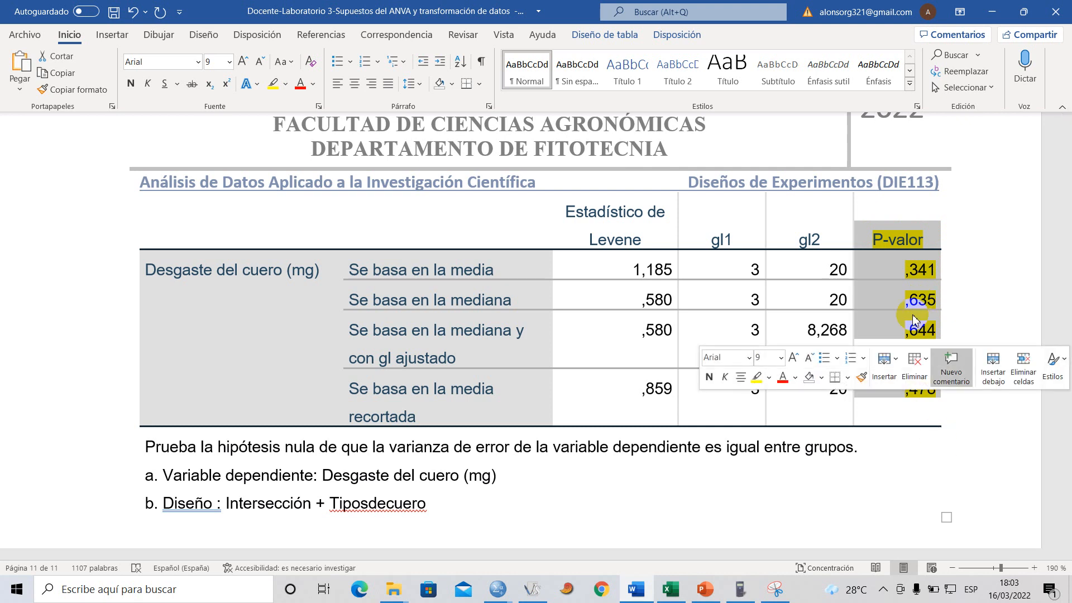
double_click(922, 276)
scroll(390, 414, "down", 6)
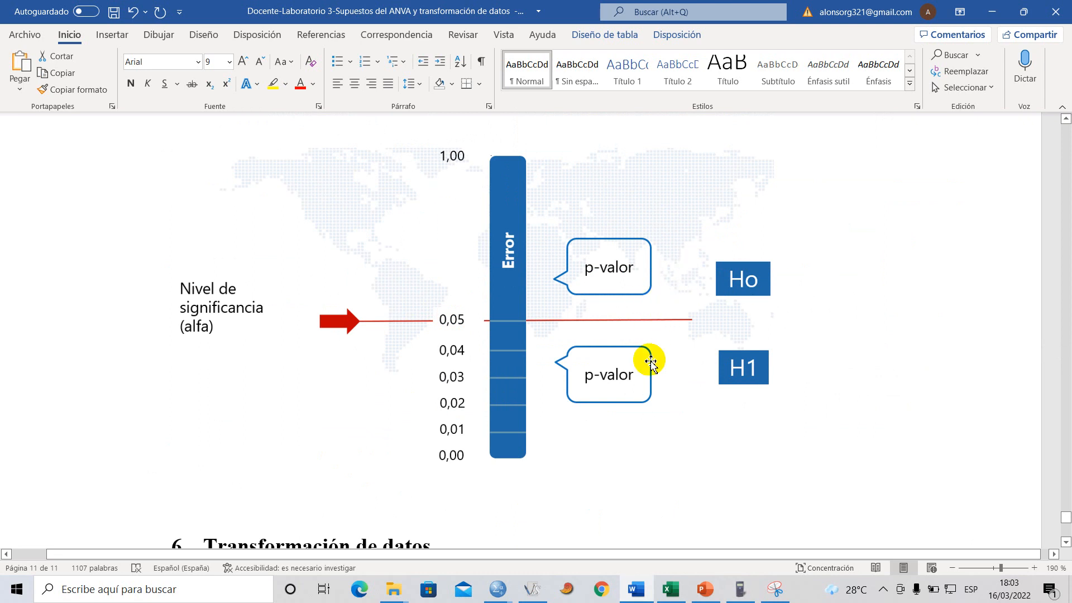
scroll(645, 360, "up", 7)
scroll(641, 362, "down", 1)
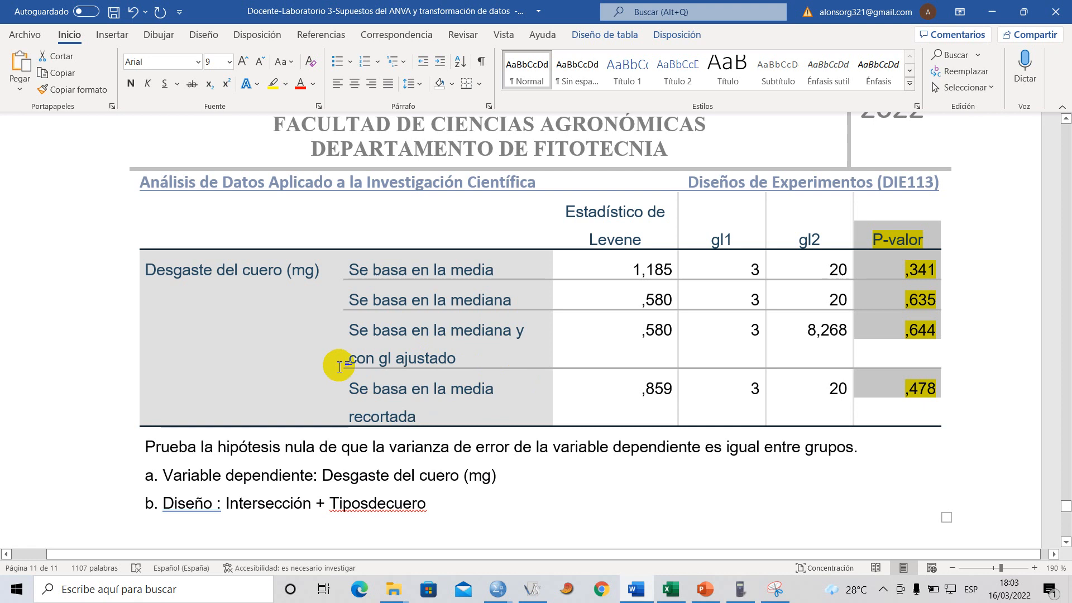
scroll(369, 372, "up", 5)
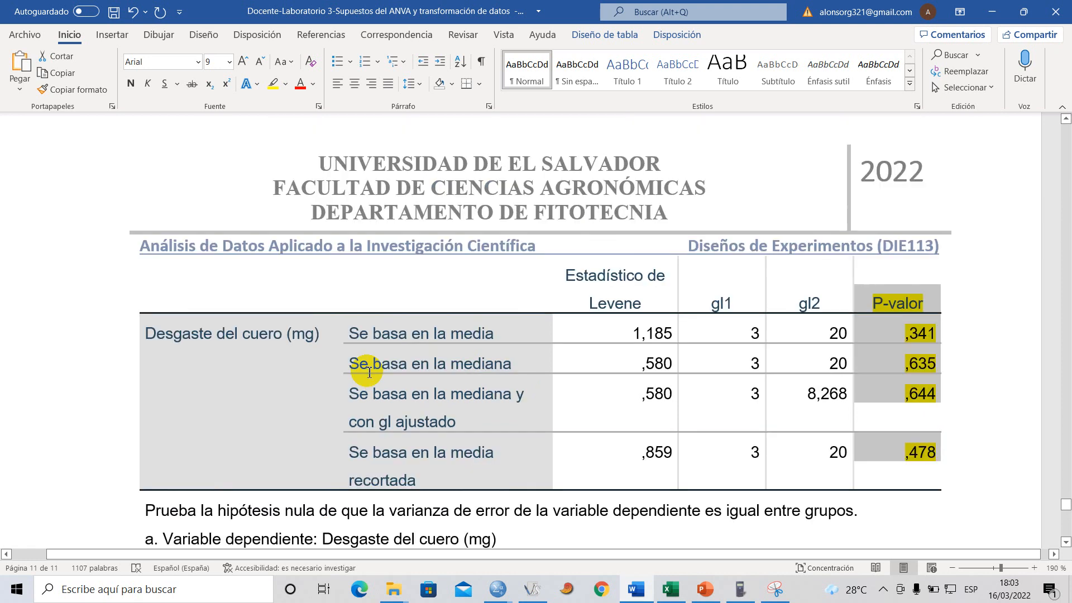
scroll(366, 371, "up", 4)
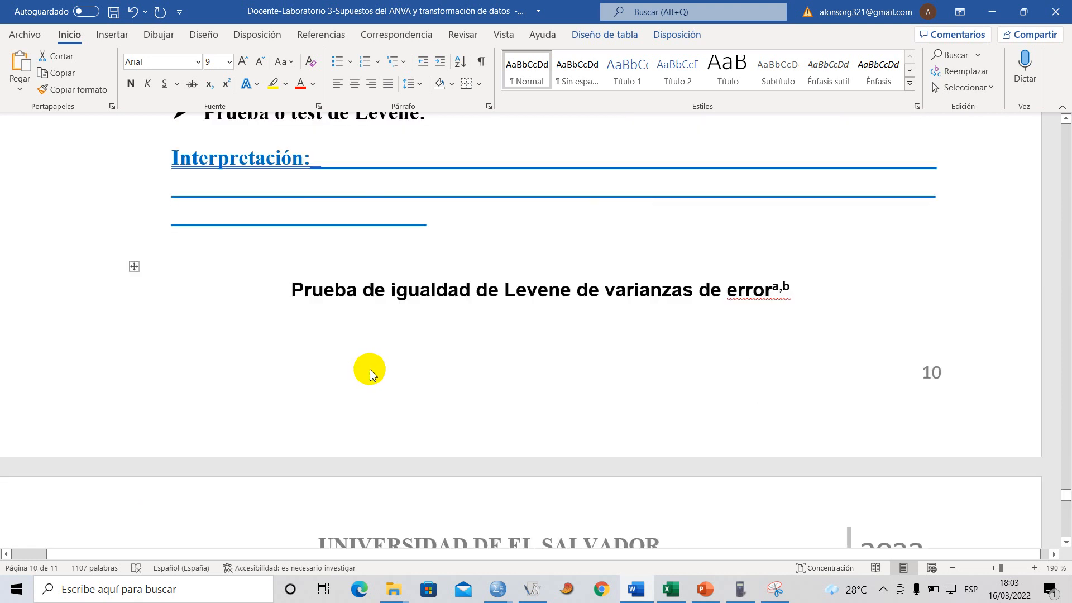
- Replace the underscores after "Interpretación:" with "Se demostró con valores de probabilidad mayores al nivel de significancia del 5% que los tipos cuero"
scroll(368, 369, "up", 2)
left_click(437, 358)
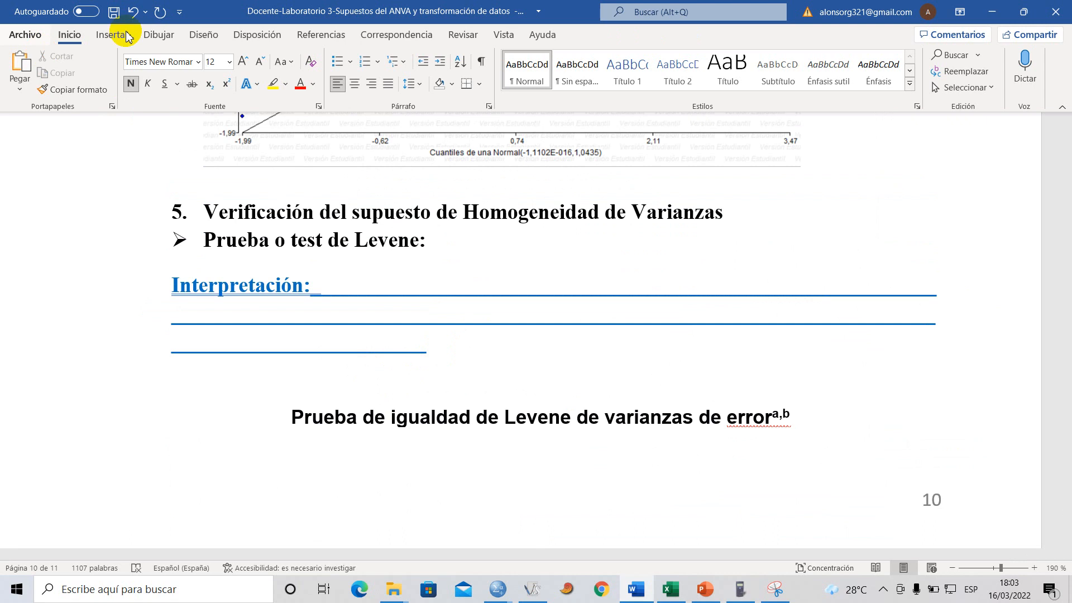
left_click_drag(428, 352, 363, 289)
left_click(431, 354)
key("Delete")
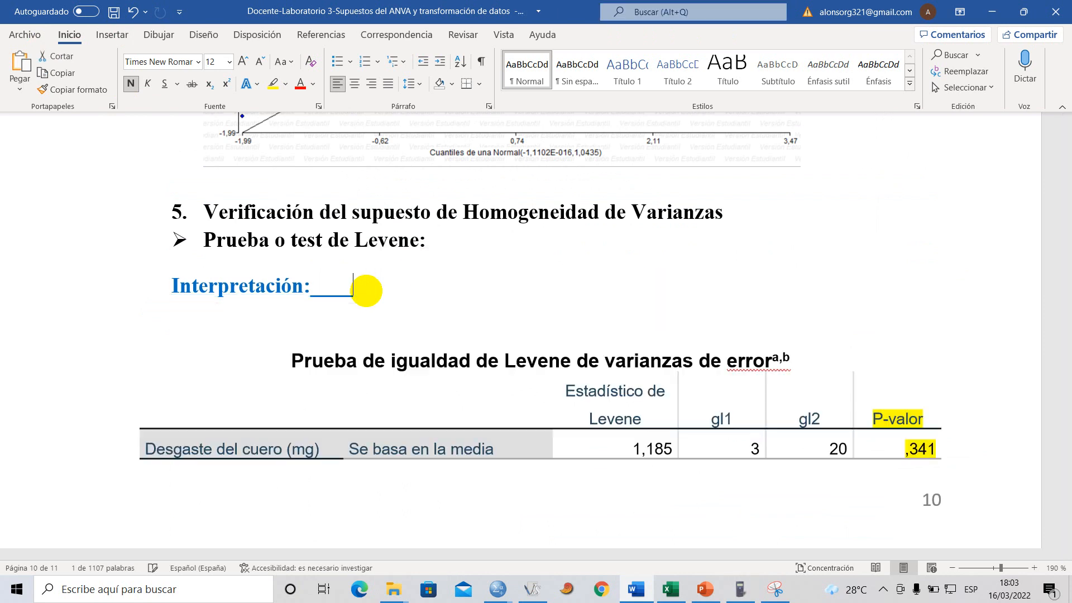
key("Caps_Lock")
type("S")
key("Caps_Lock")
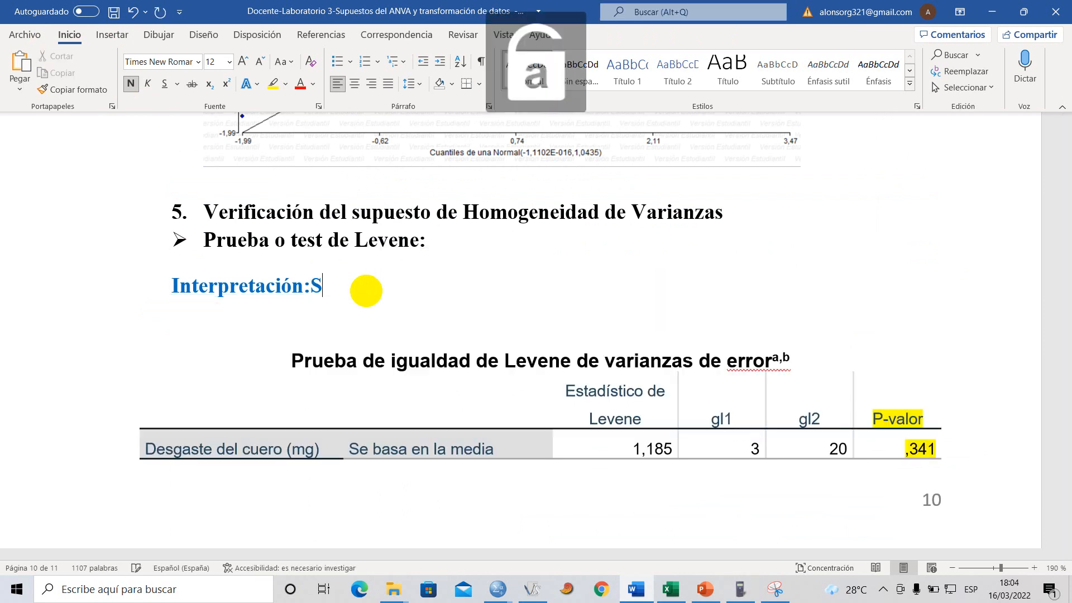
type("e d")
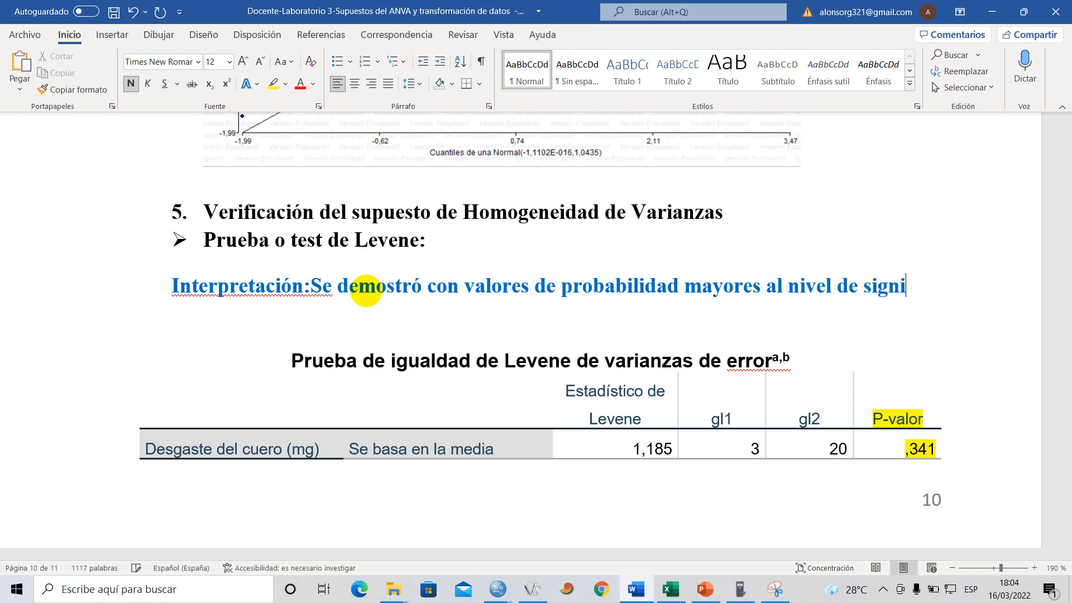
type("ancia")
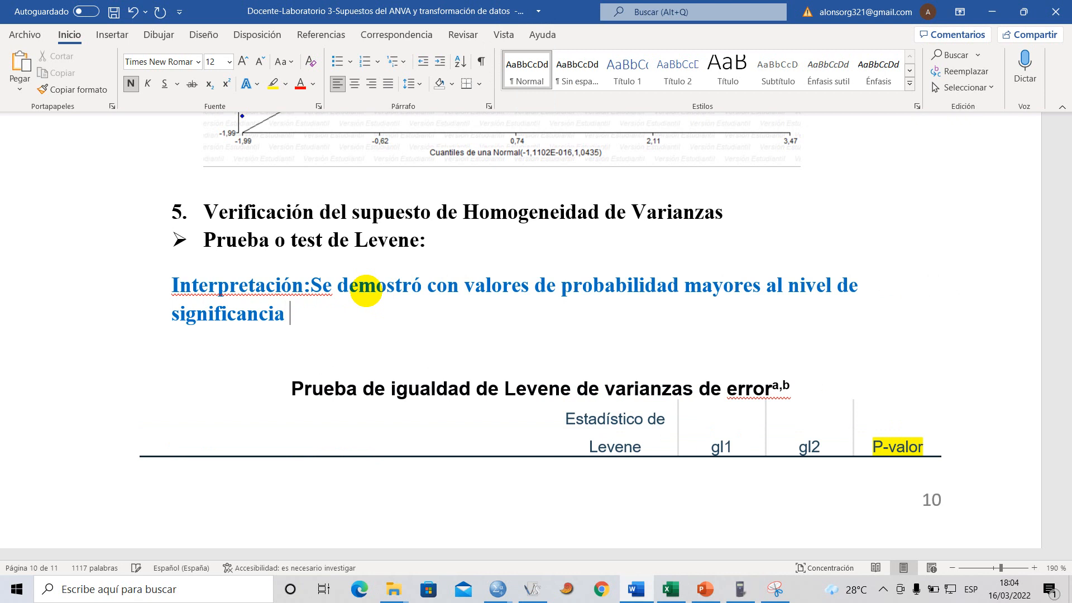
type(" del 5% que los tipos cuero")
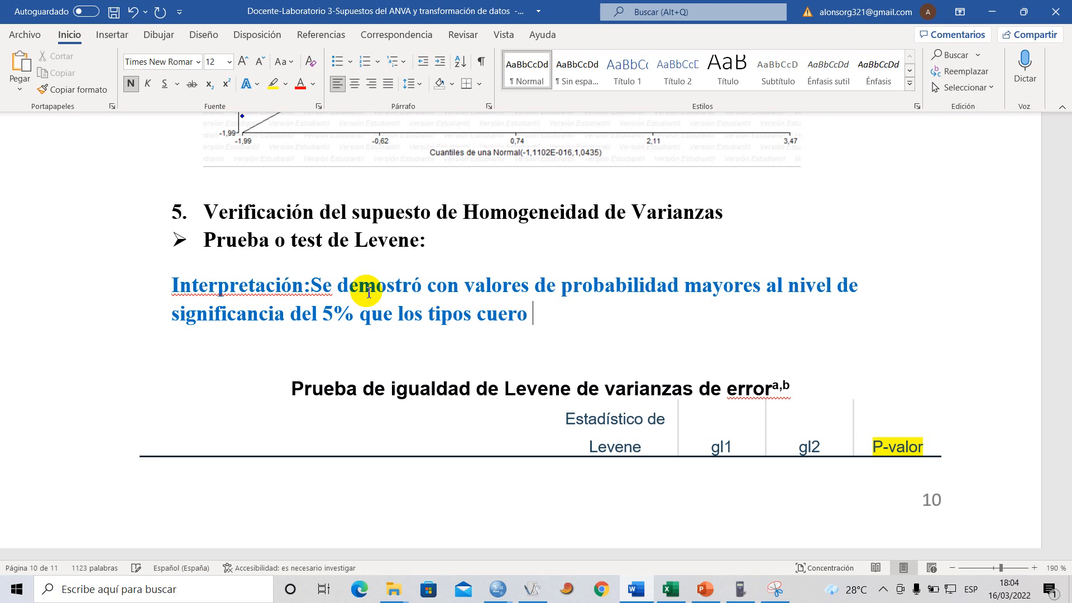
- Finish the interpretation sentence with "A, B, C y D, poseen varianzas homogéneas en el desgaste (mg)."
key("Caps_Lock")
type("A, ")
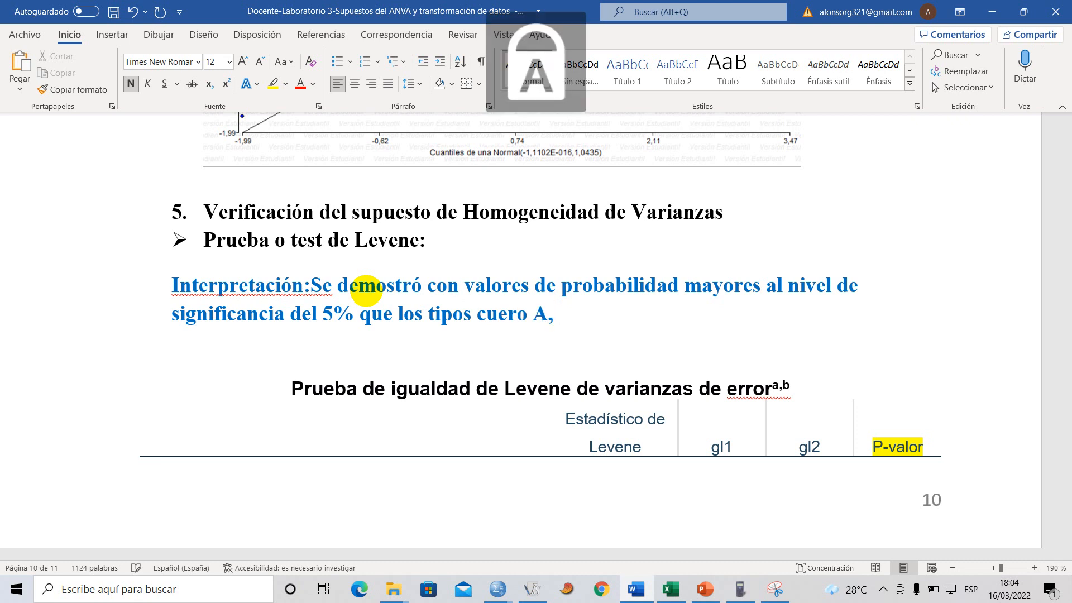
type("B , C")
key("Caps_Lock")
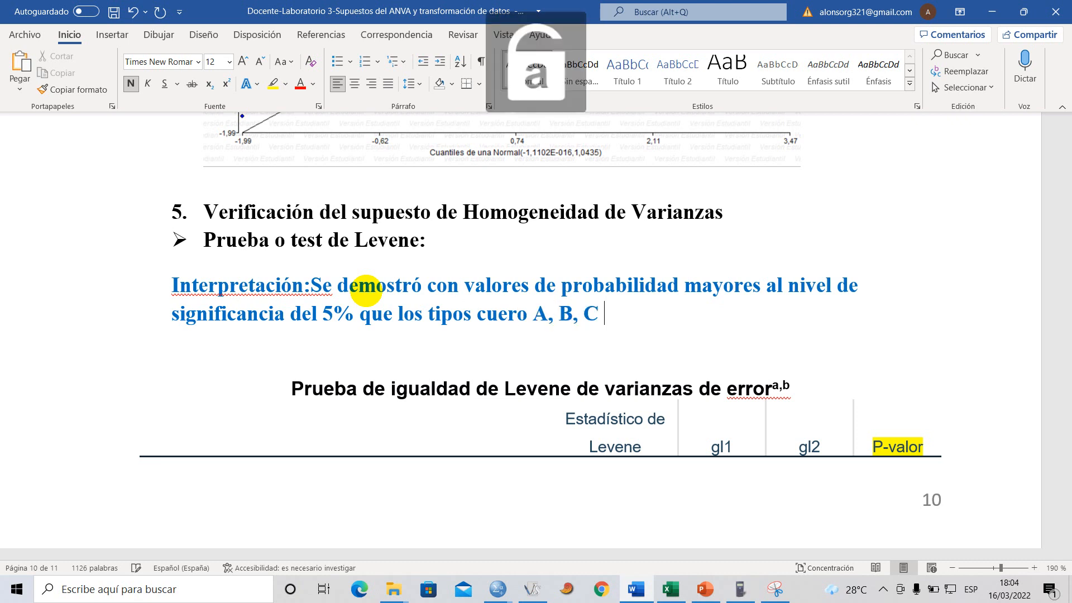
type("y")
key("Caps_Lock")
type("D")
key("Caps_Lock")
type(", poseen varianzas homogene")
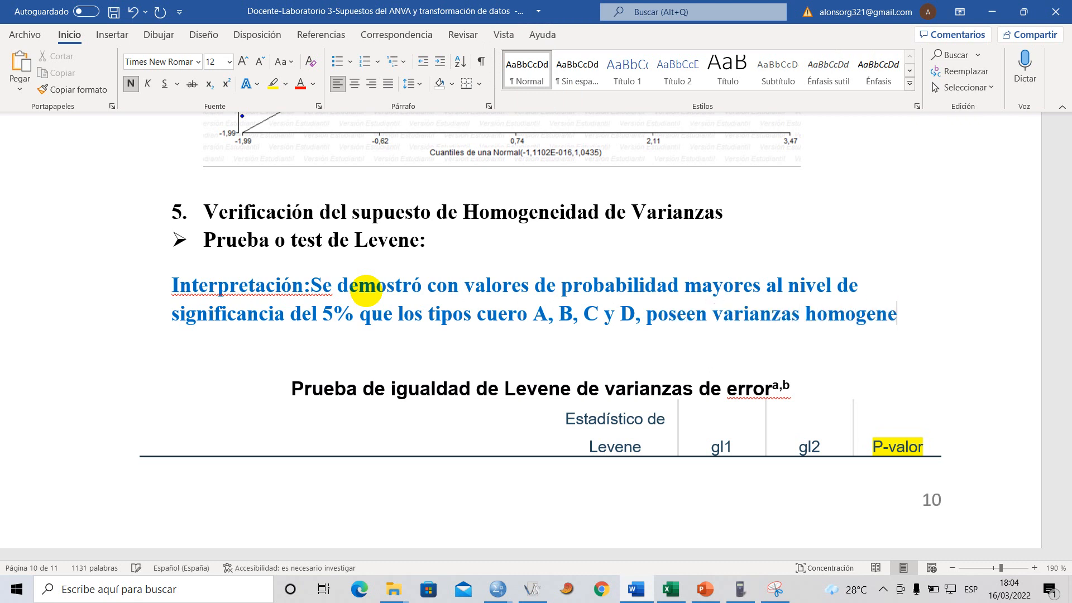
type("n el desgaste (mg).")
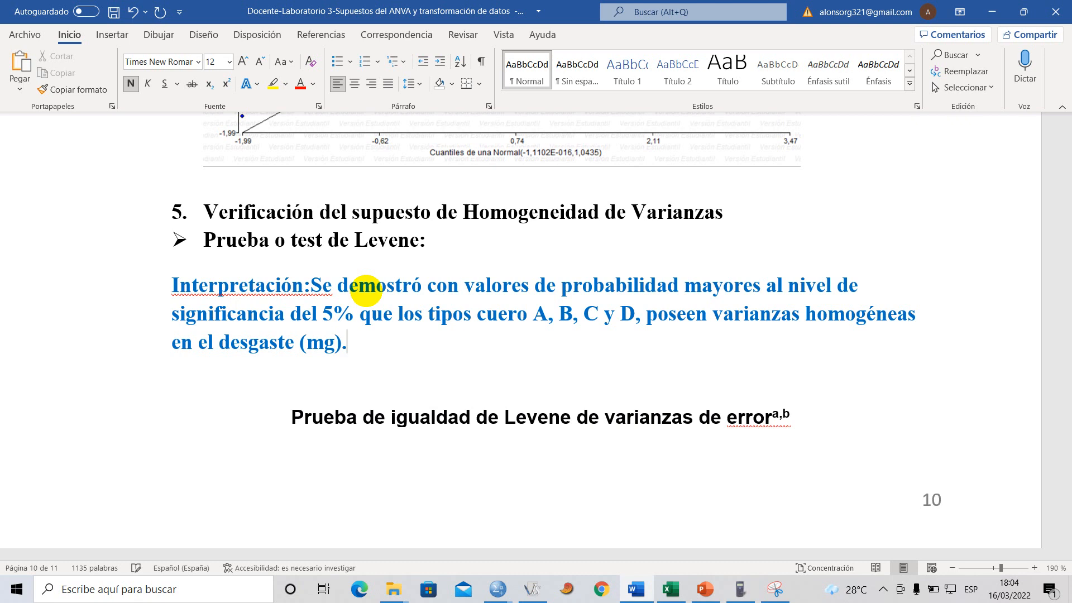
- Justify the Levene test's interpretation paragraph
left_click_drag(362, 341, 172, 276)
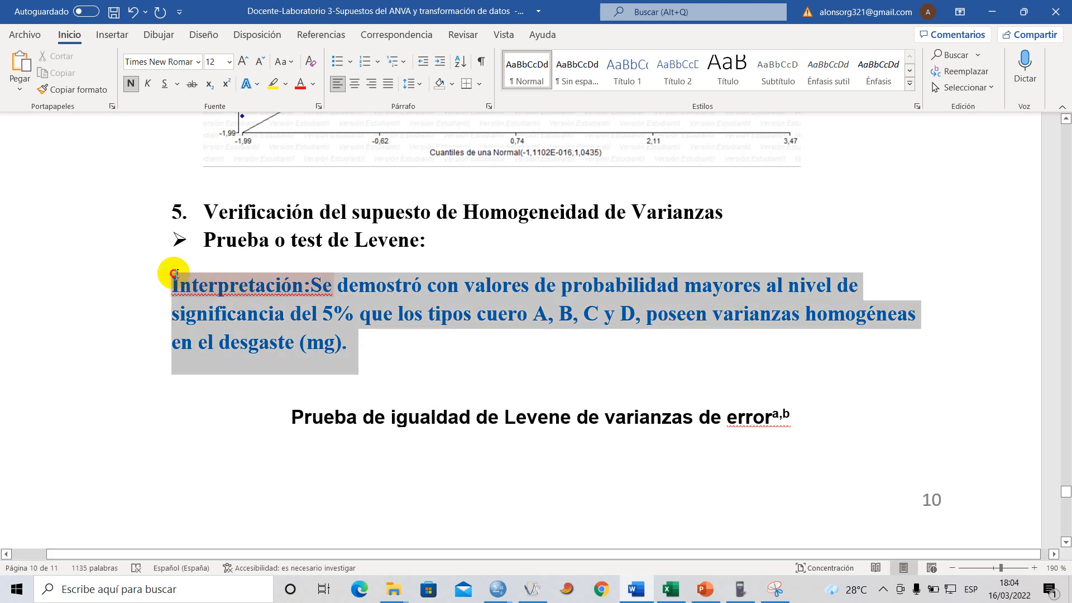
left_click(387, 84)
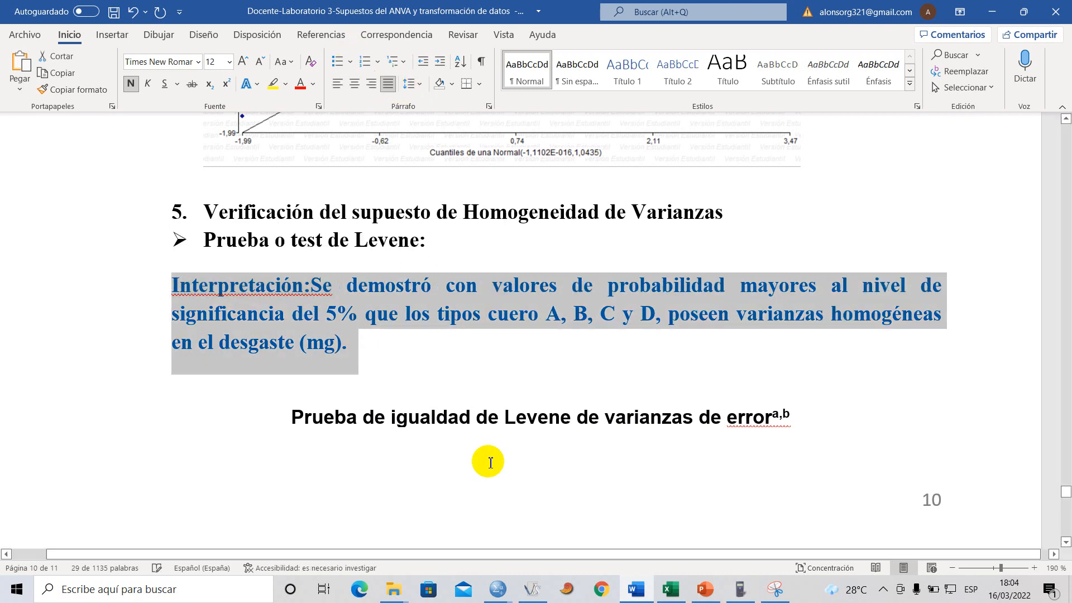
left_click(465, 360)
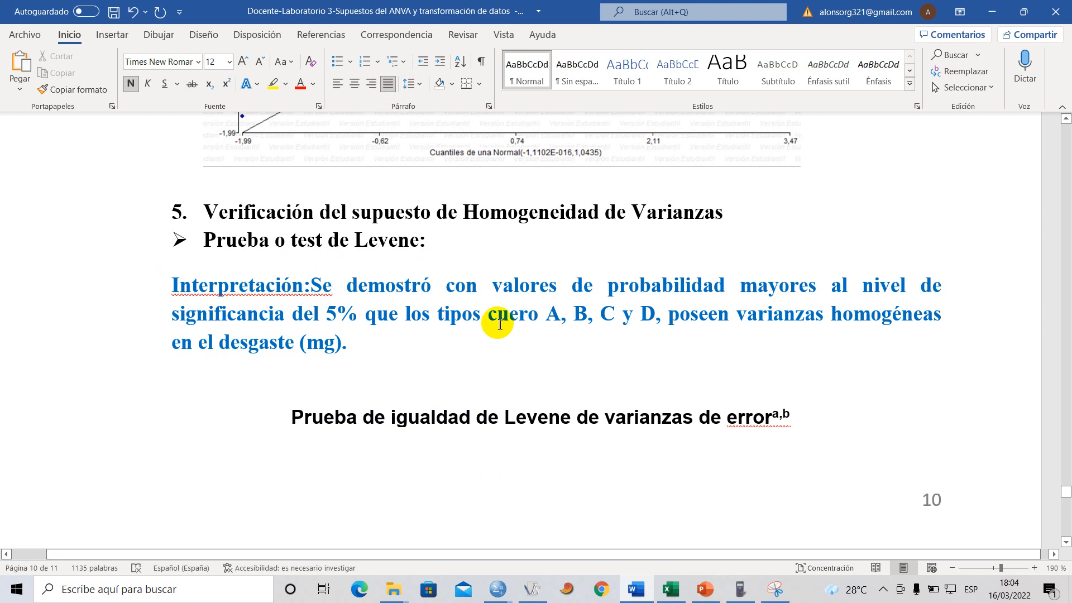
- Review the p-values in the Levene table and in the Kolmogorov-Smirnov columns of the normality table
scroll(496, 344, "down", 3)
scroll(495, 345, "down", 7)
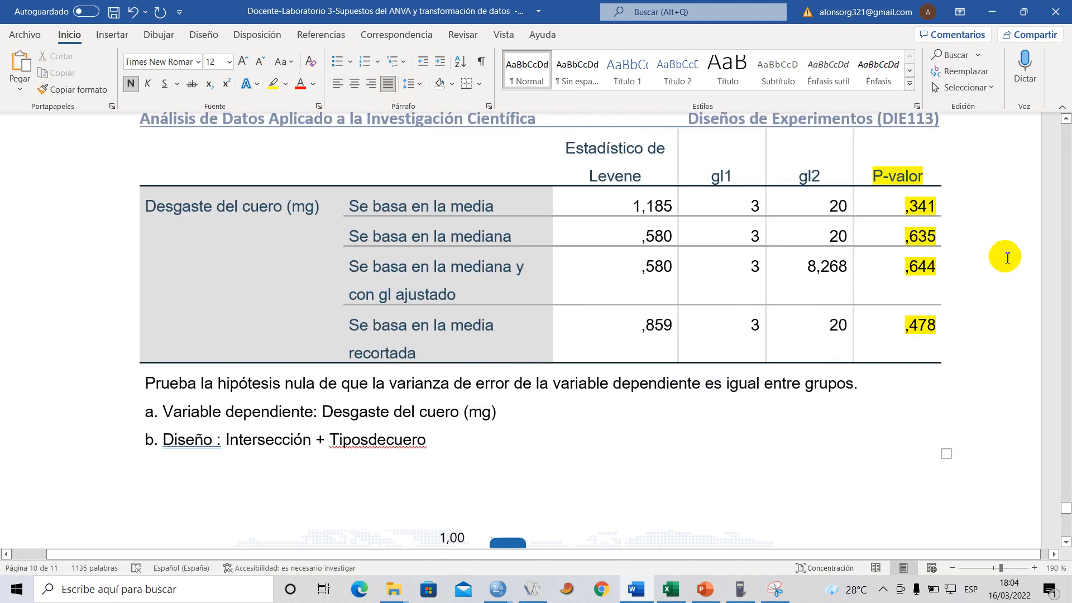
scroll(766, 271, "up", 20)
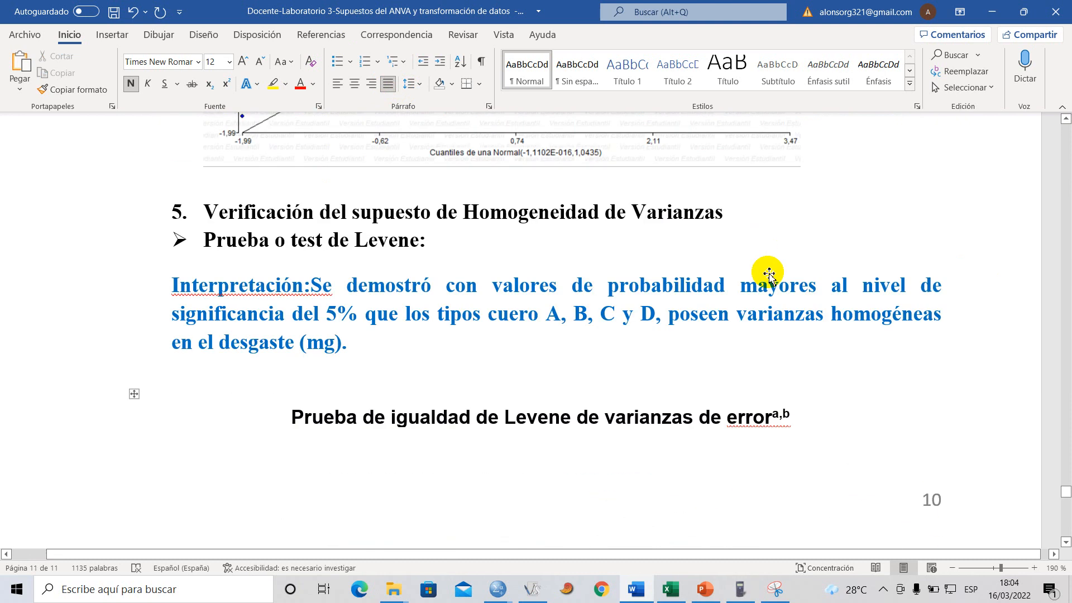
scroll(772, 270, "up", 5)
scroll(773, 282, "down", 3)
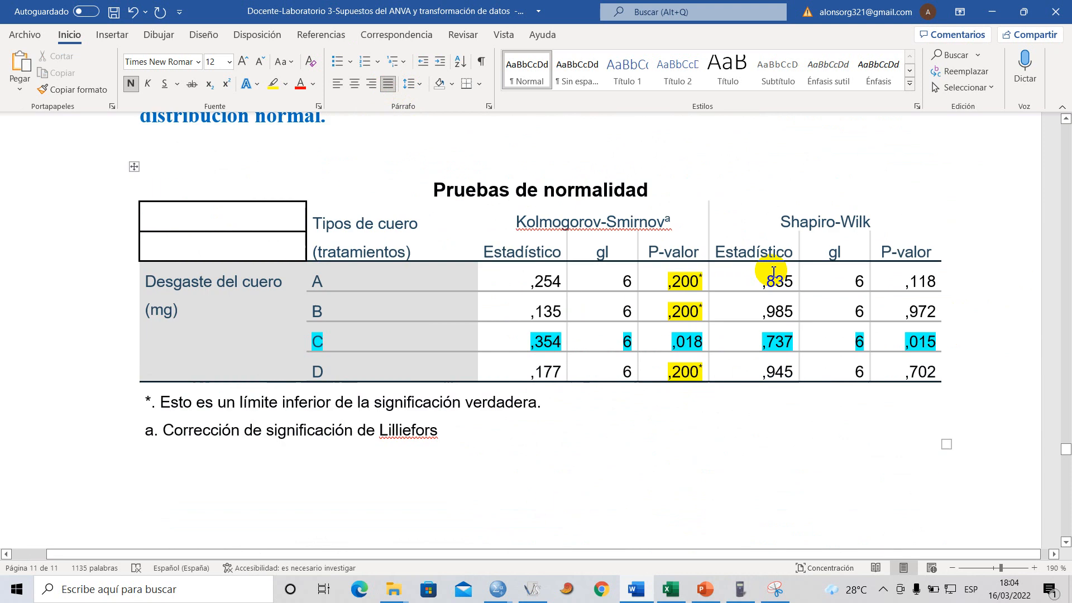
scroll(708, 303, "down", 2)
scroll(722, 297, "up", 2)
left_click_drag(661, 279, 687, 368)
left_click(646, 426)
scroll(478, 378, "down", 15)
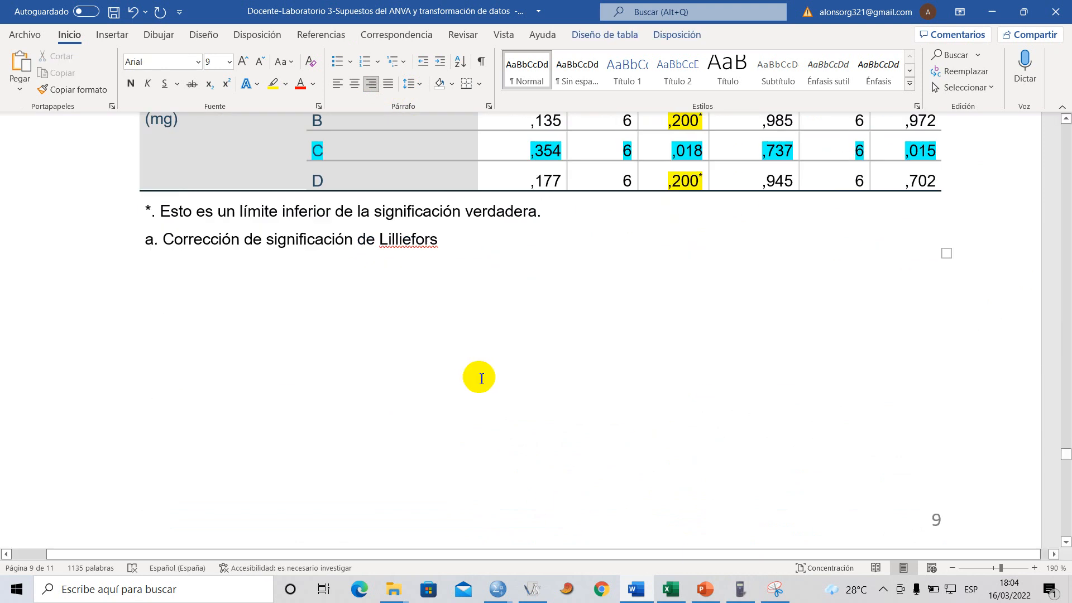
- Examine the Q-Q plot of the wear residuals together with its written interpretation
scroll(373, 363, "down", 5)
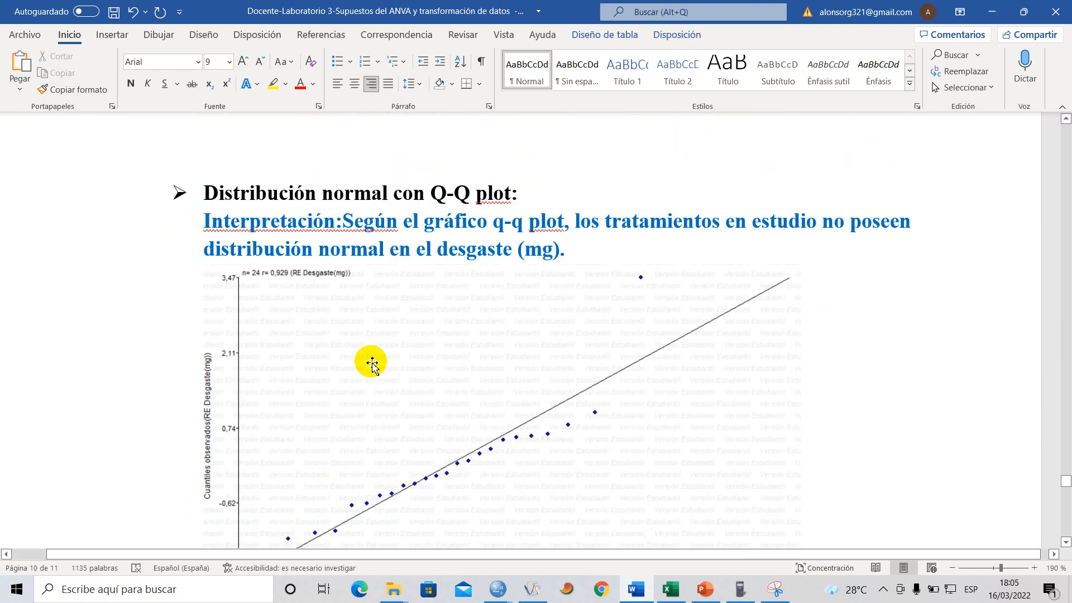
scroll(372, 363, "down", 1)
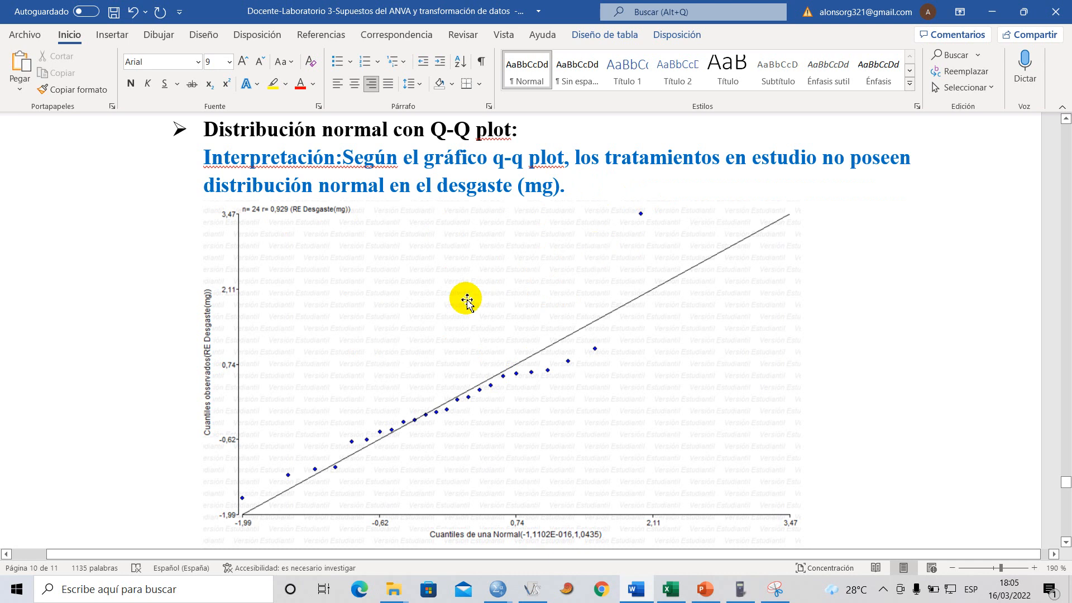
scroll(465, 309, "down", 10)
scroll(465, 311, "up", 4)
scroll(467, 311, "up", 12)
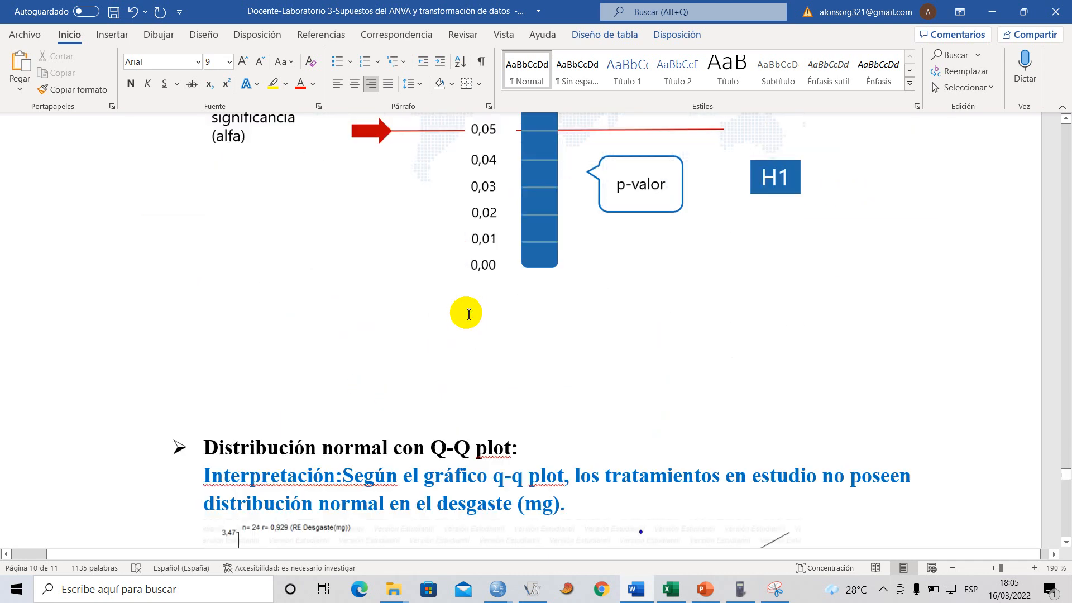
scroll(466, 347, "down", 6)
scroll(472, 368, "up", 2)
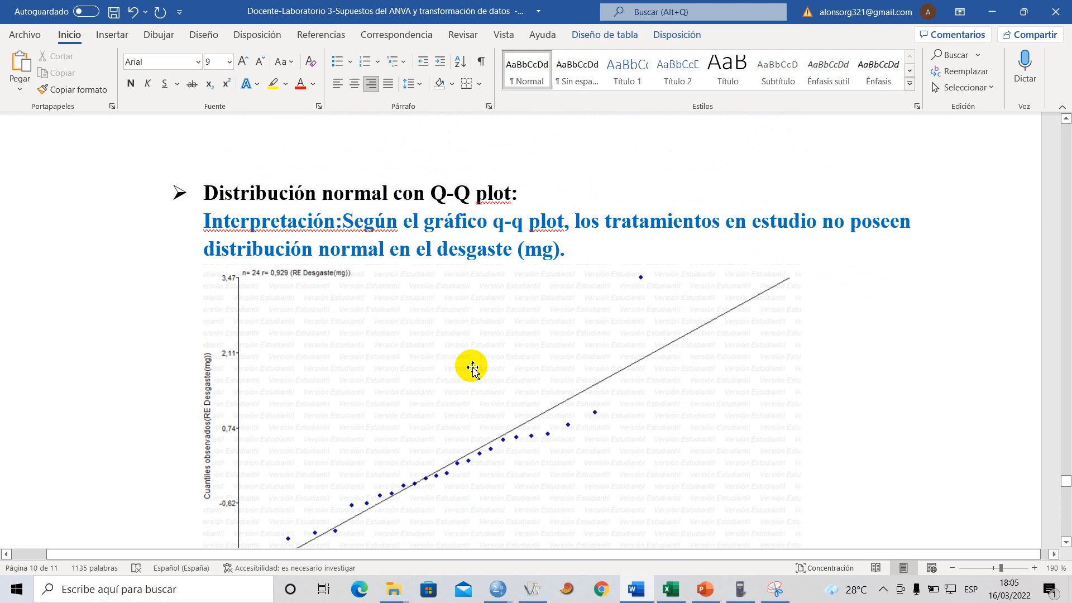
- Review the Levene table and its Ho/H1 diagram through to section 6, "Transformación de datos"
scroll(472, 368, "down", 12)
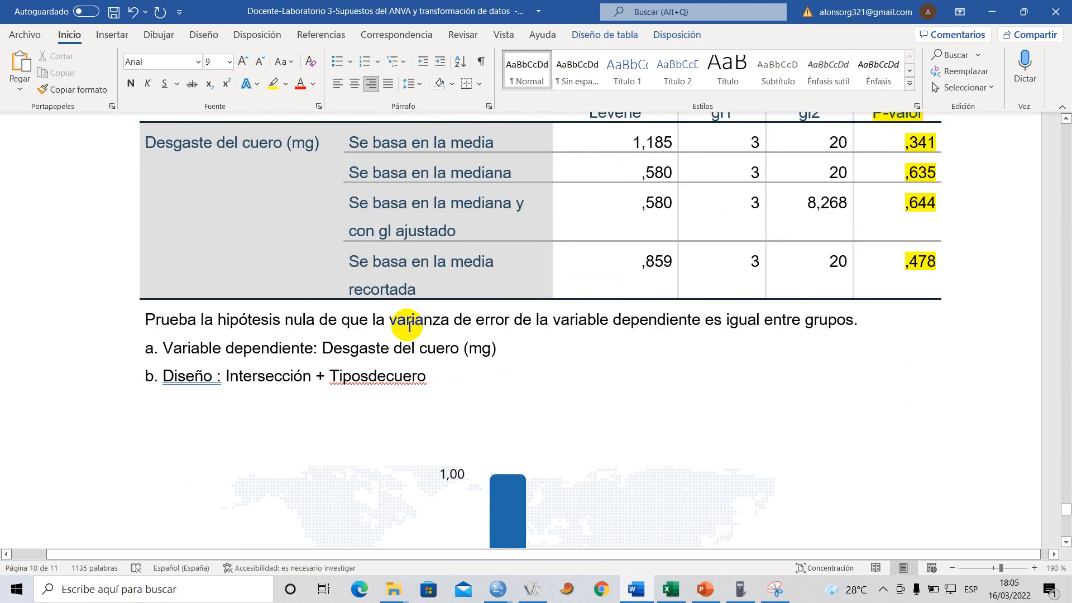
scroll(410, 326, "down", 10)
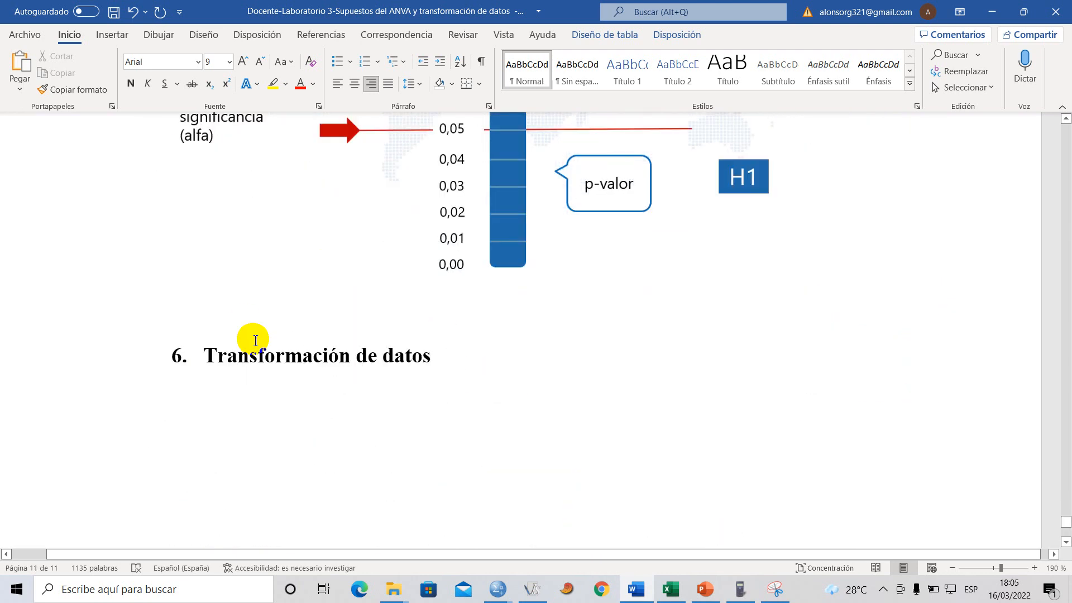
scroll(335, 376, "up", 10)
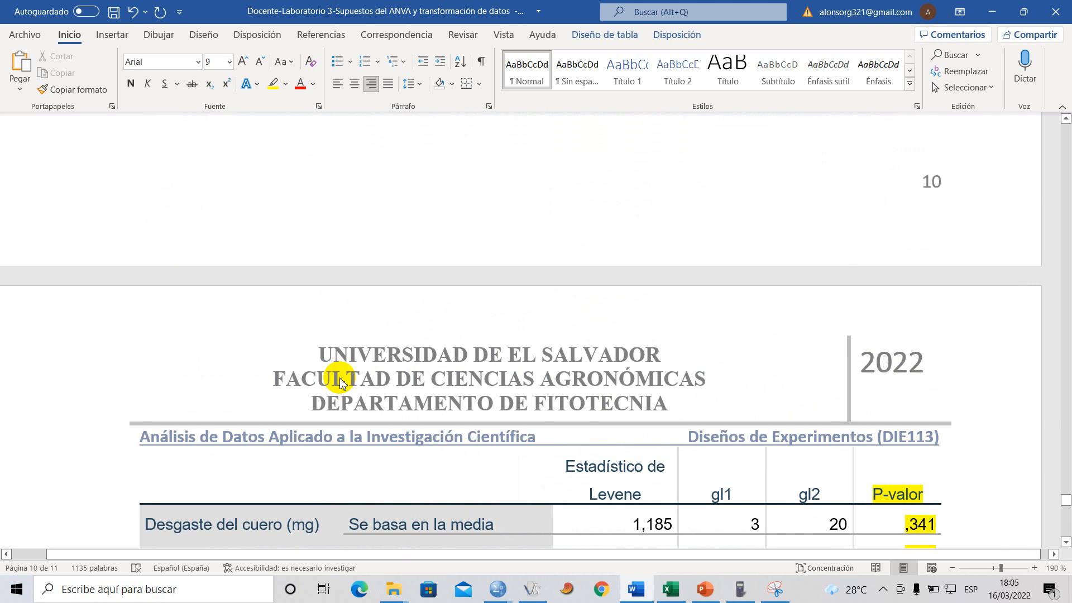
scroll(340, 379, "down", 3)
scroll(350, 383, "down", 1)
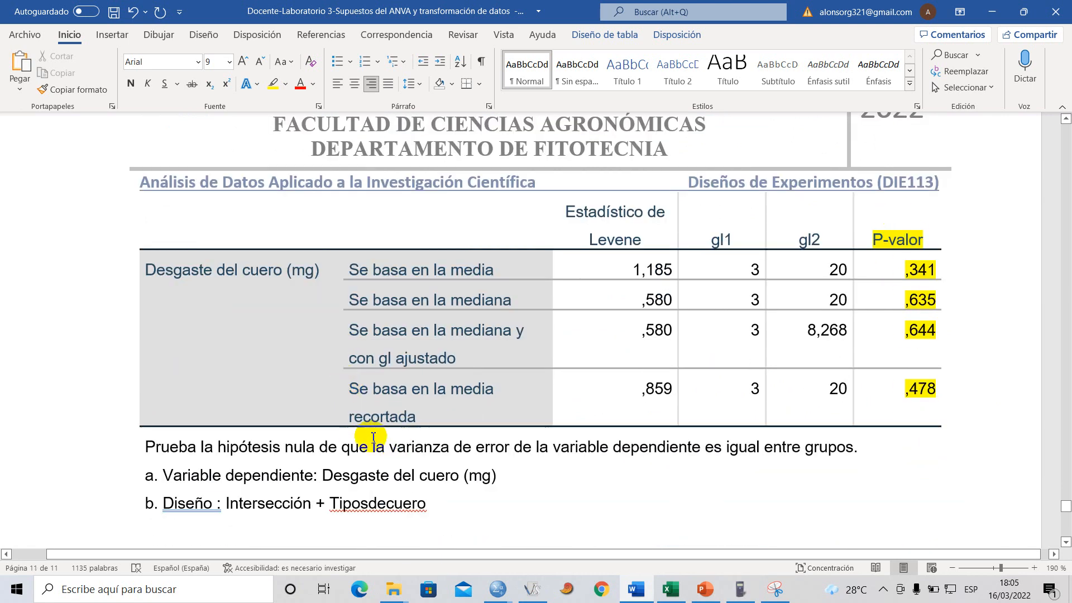
scroll(354, 416, "down", 9)
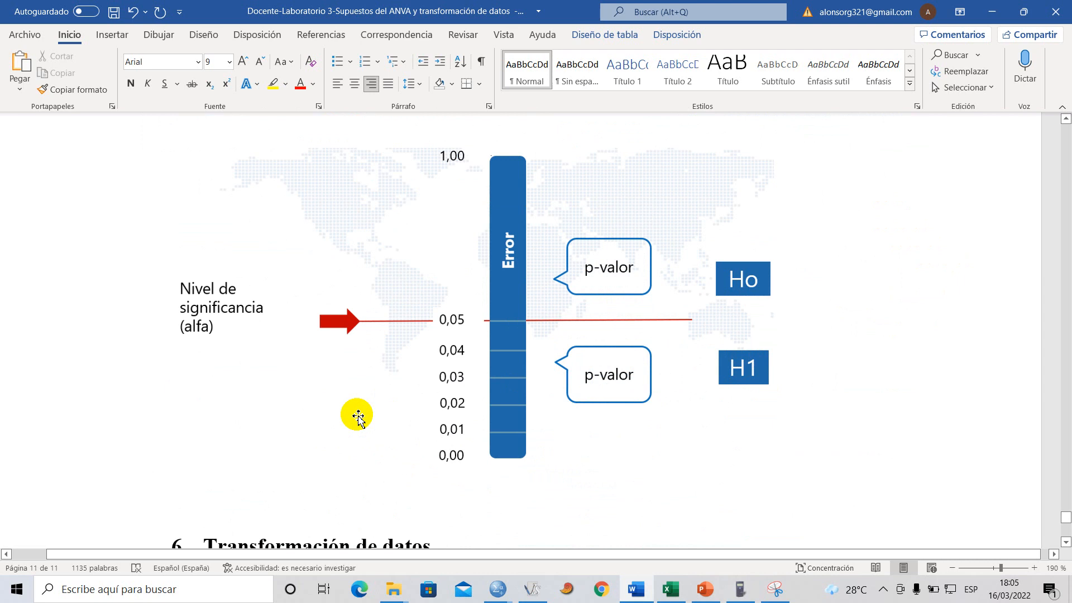
scroll(343, 402, "down", 5)
left_click(269, 283)
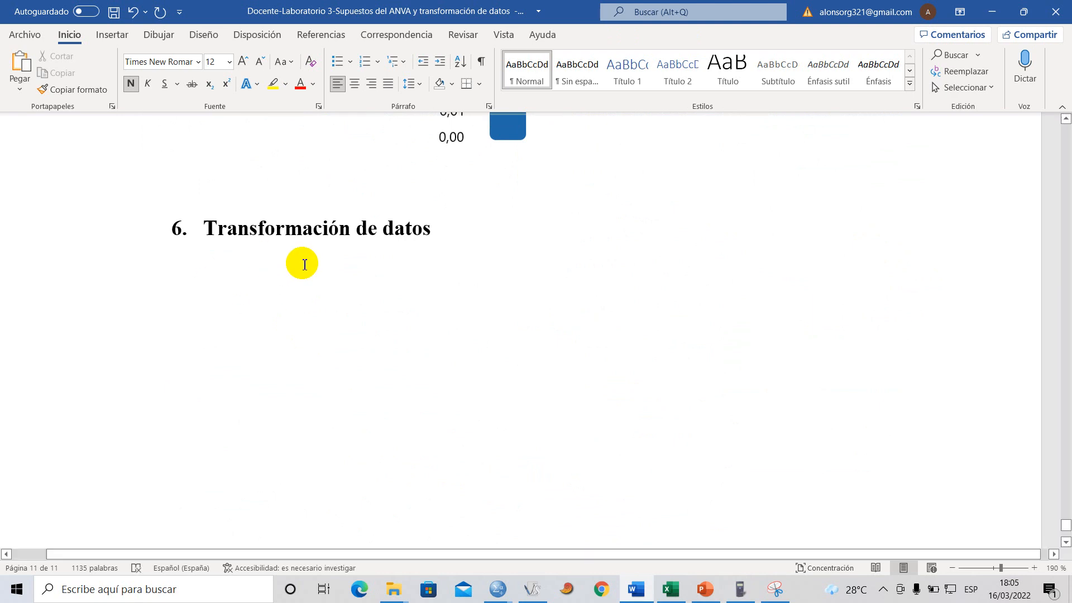
- Switch to the SPSS data editor and start computing a new variable with the target name "Desgastetransf"
mouse_move(504, 593)
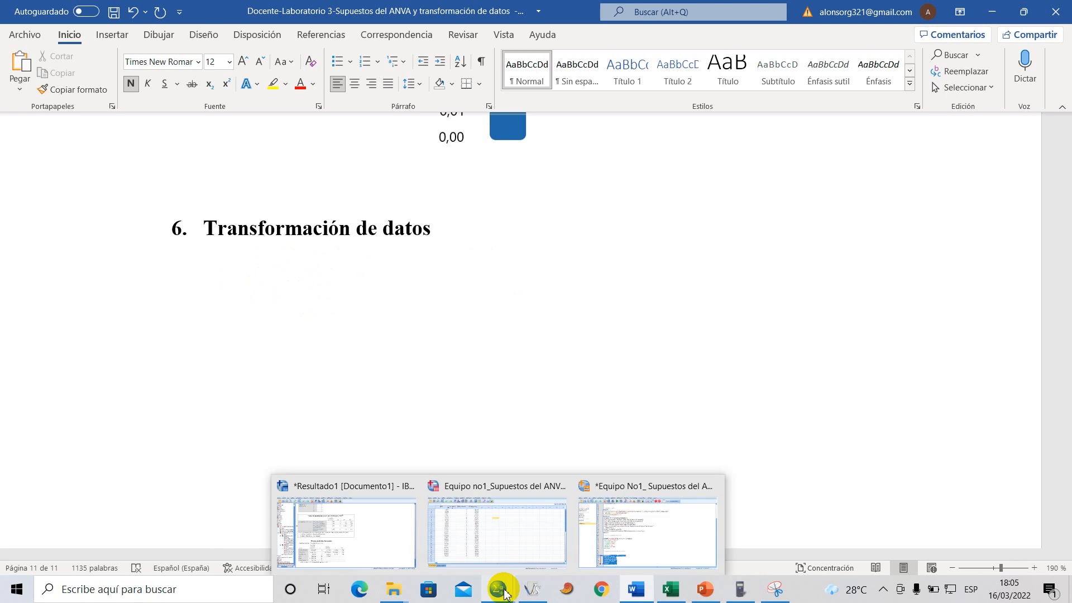
left_click(480, 522)
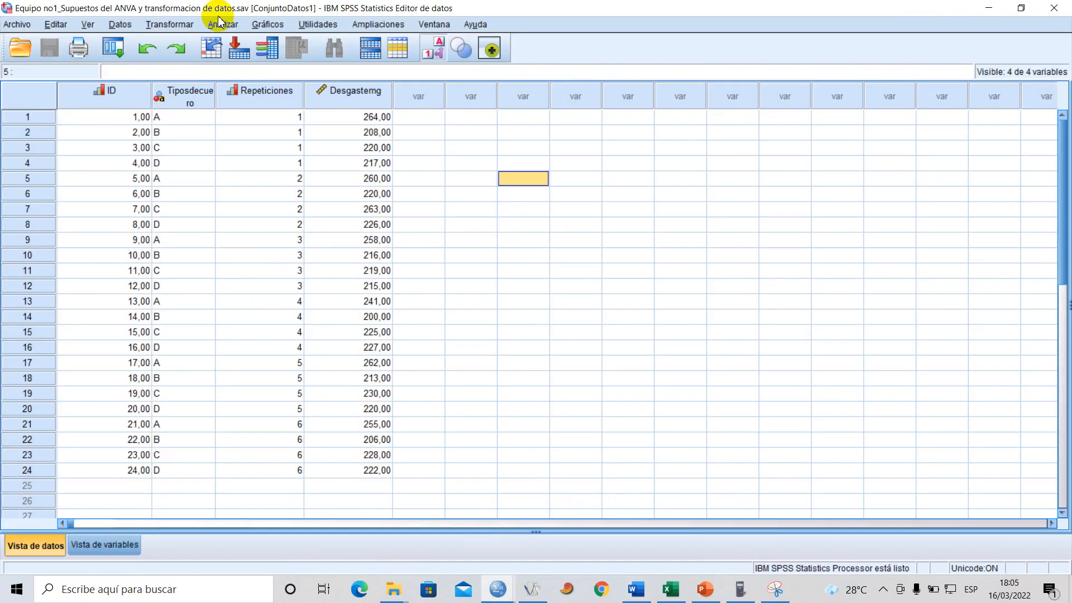
left_click(164, 25)
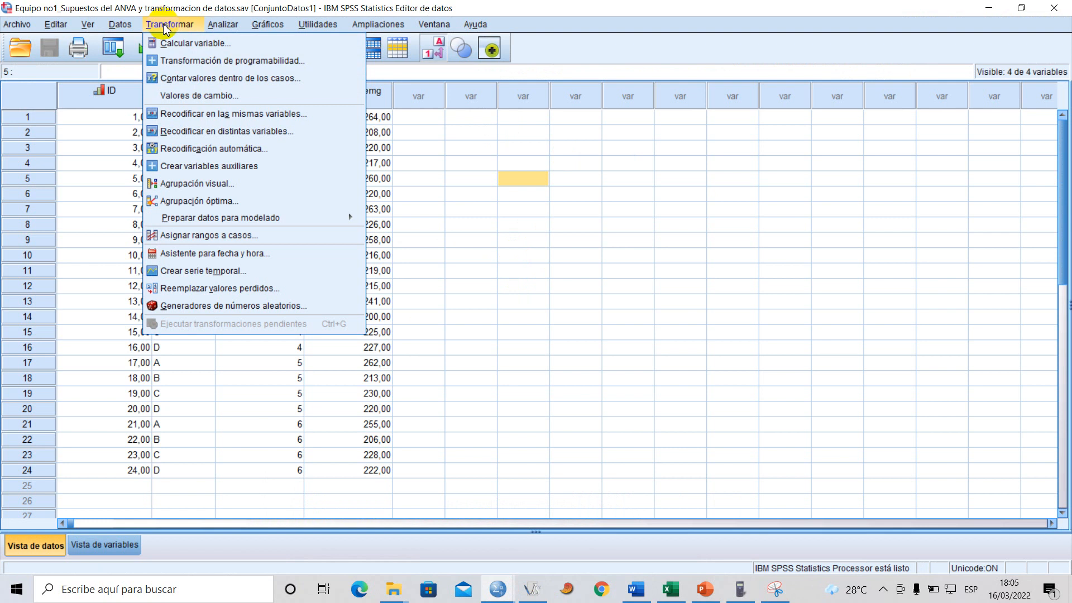
left_click(268, 46)
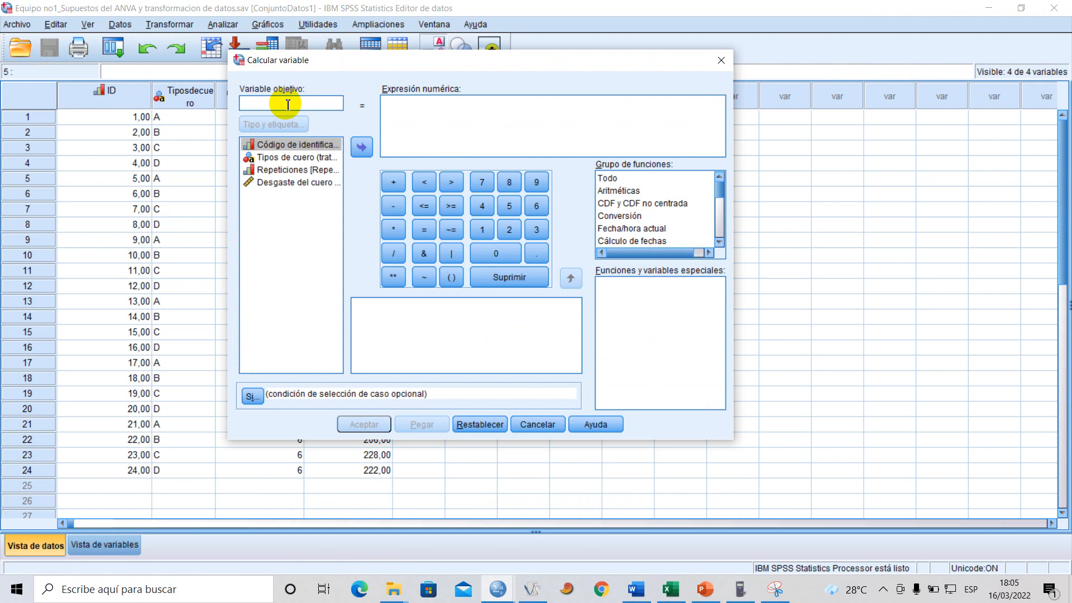
key("Caps_Lock")
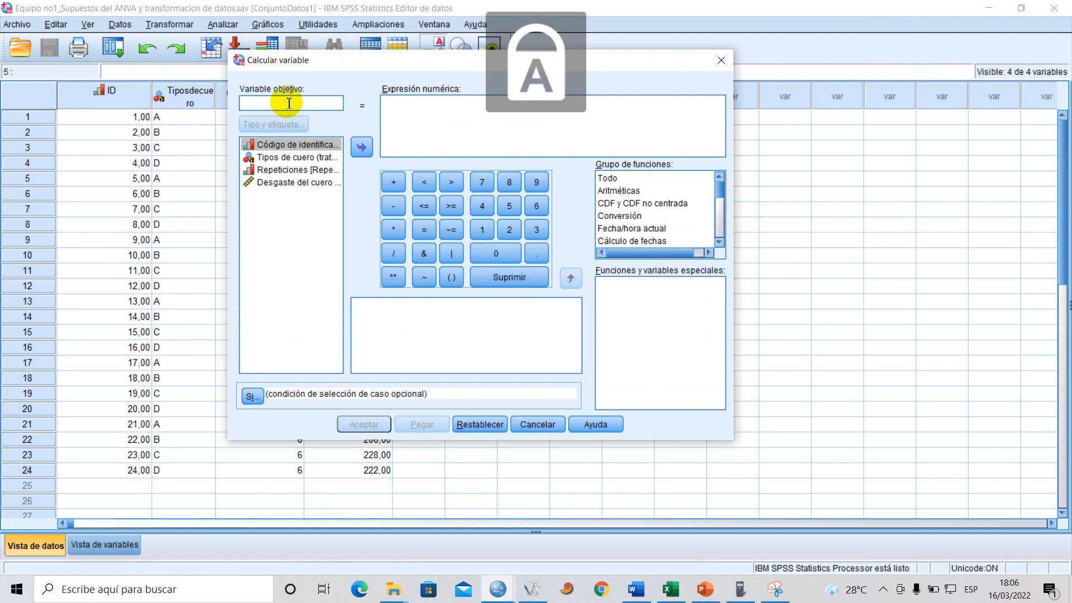
type("D")
key("Caps_Lock")
type("esgas")
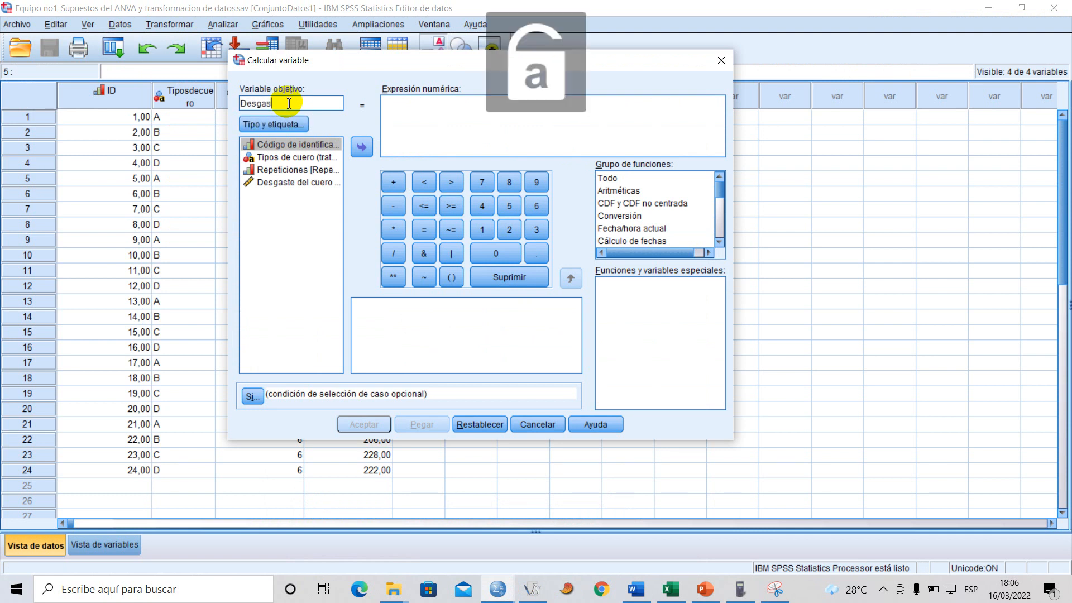
type("tetransf")
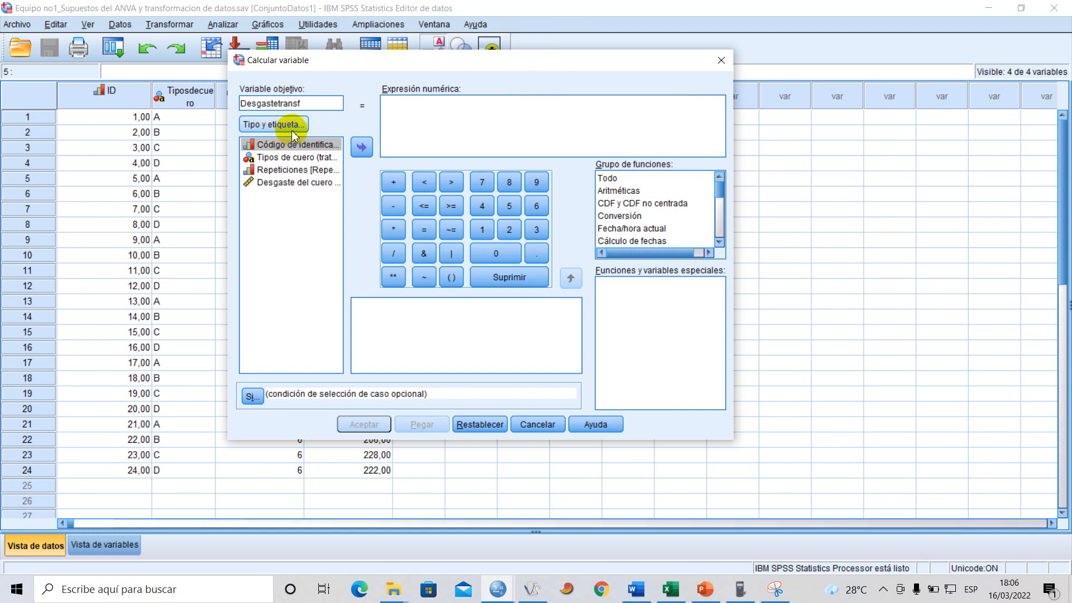
- Build the numeric expression LG10(Desgastemg) from the arithmetic function Lg10 and the leather wear variable
left_click(287, 183)
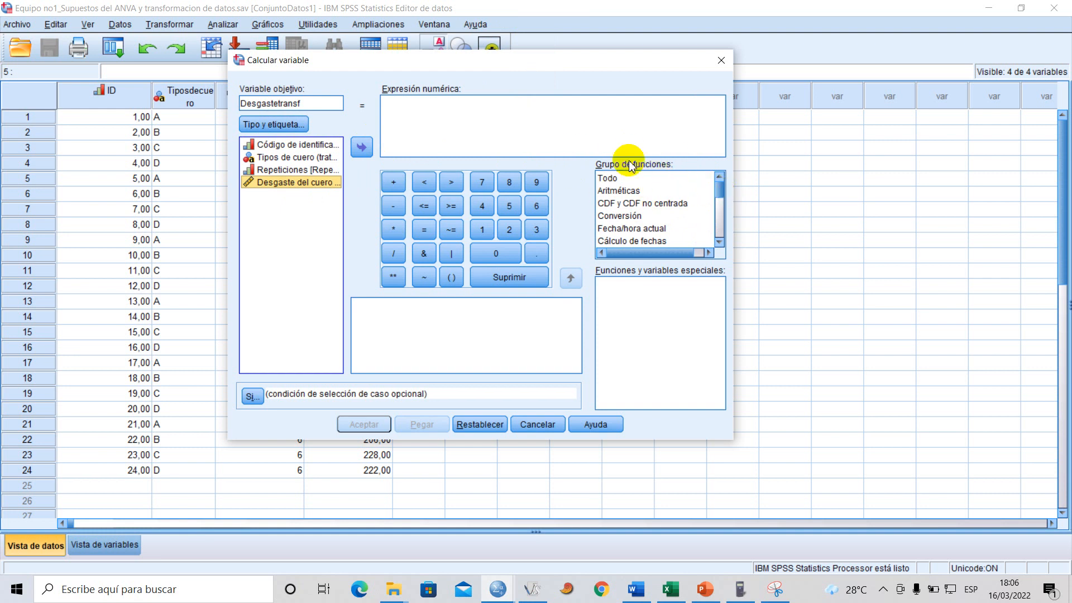
left_click(618, 192)
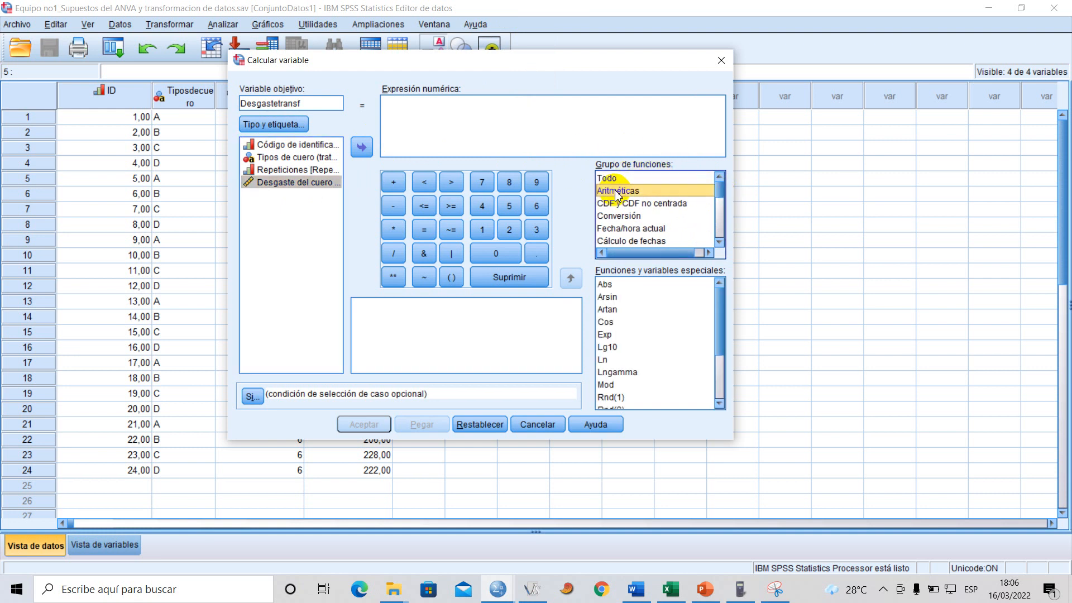
mouse_move(720, 307)
left_mouse_down()
mouse_move(718, 382)
mouse_move(726, 318)
left_mouse_up()
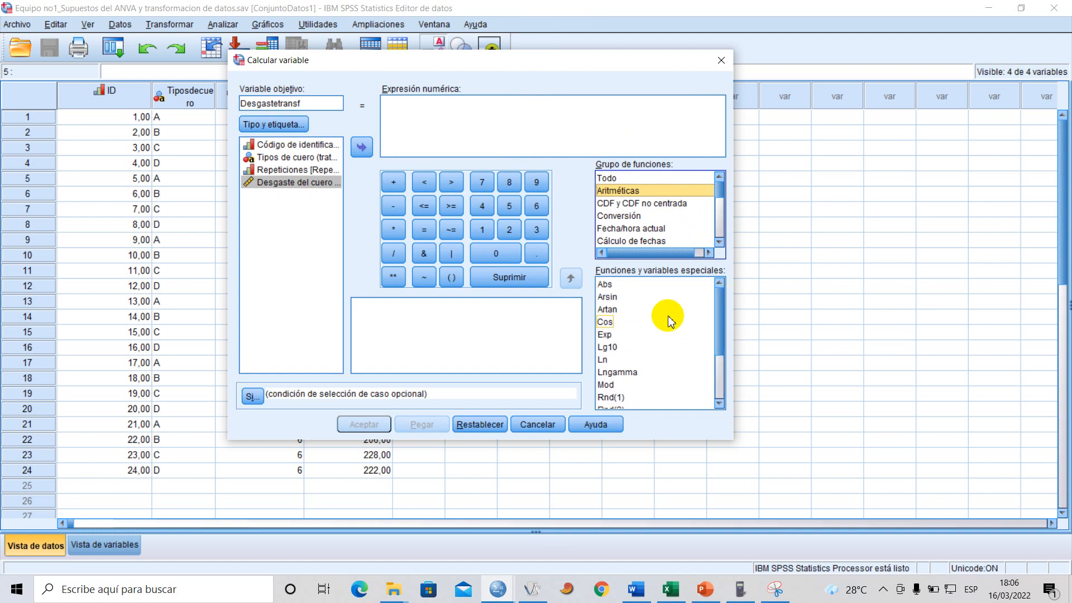
left_click(611, 349)
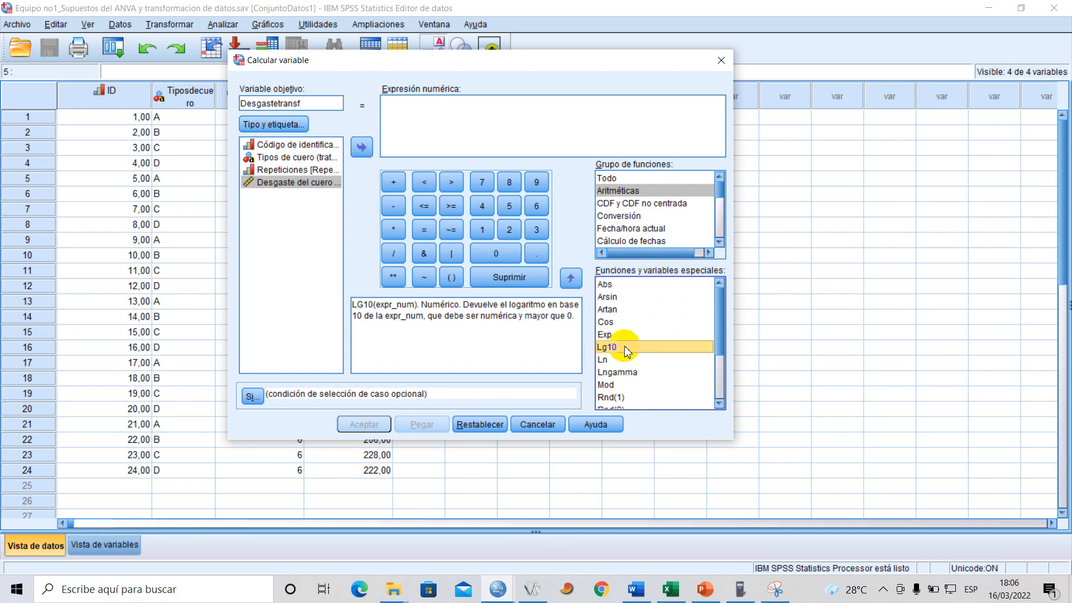
double_click(624, 346)
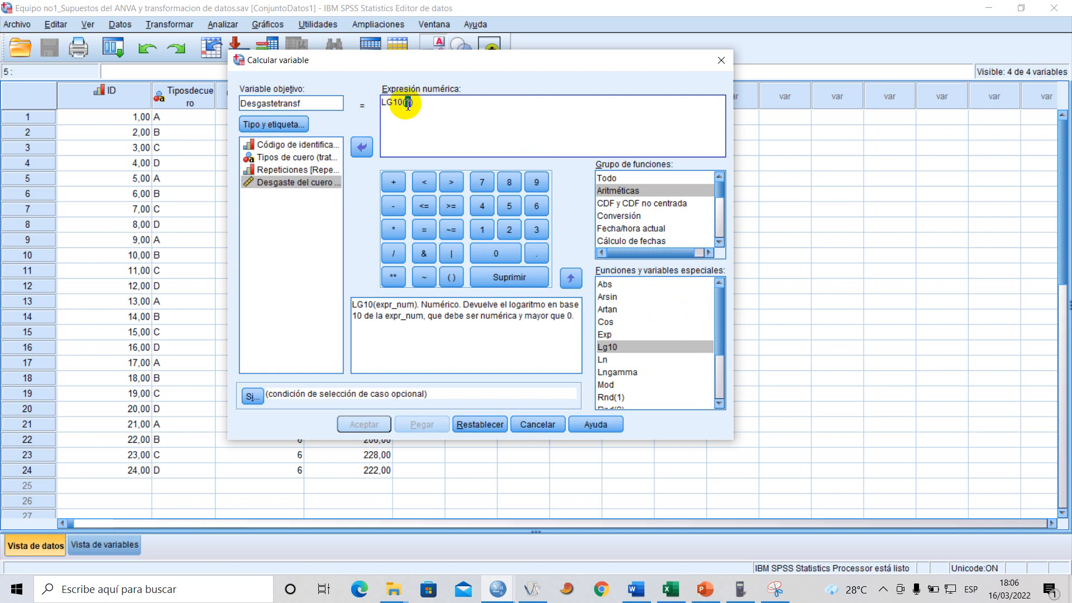
left_click(285, 182)
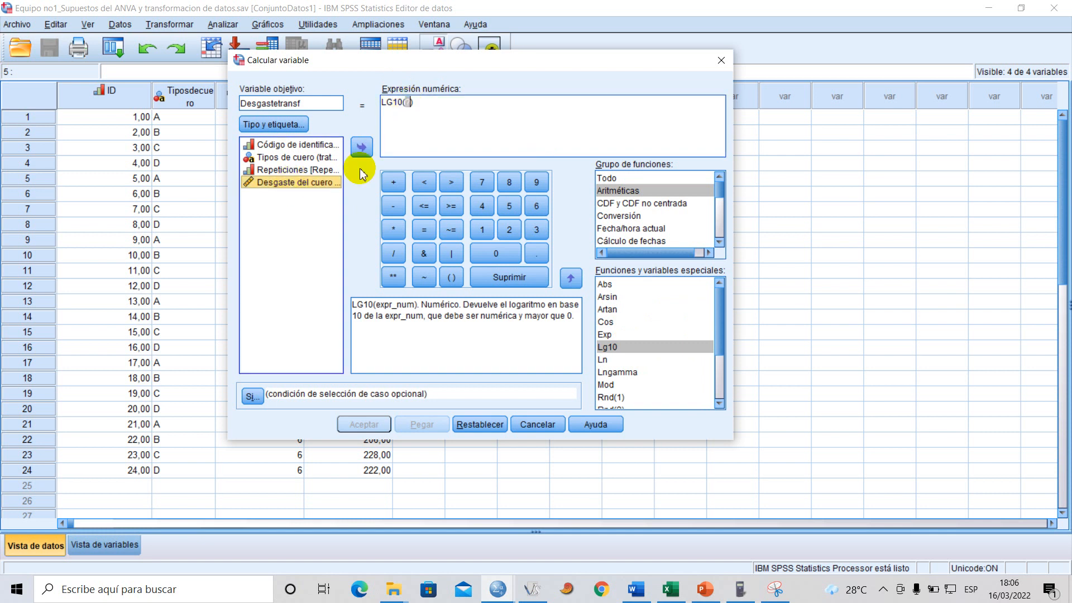
left_click(362, 148)
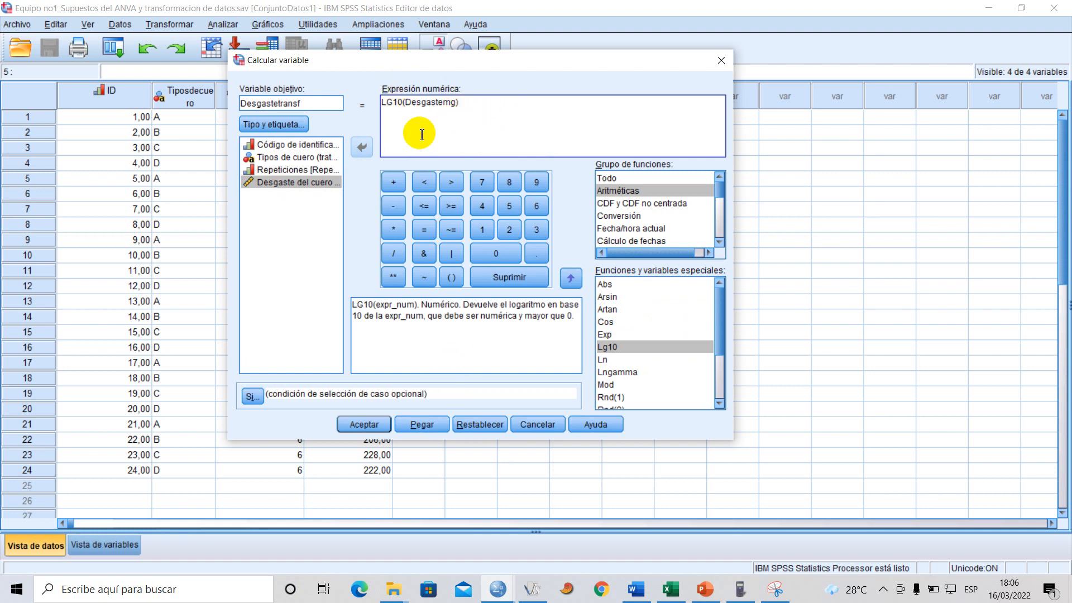
- Paste the Desgastetransf computation as syntax and locate its COMPUTE and EXECUTE lines in the syntax file
left_click(420, 426)
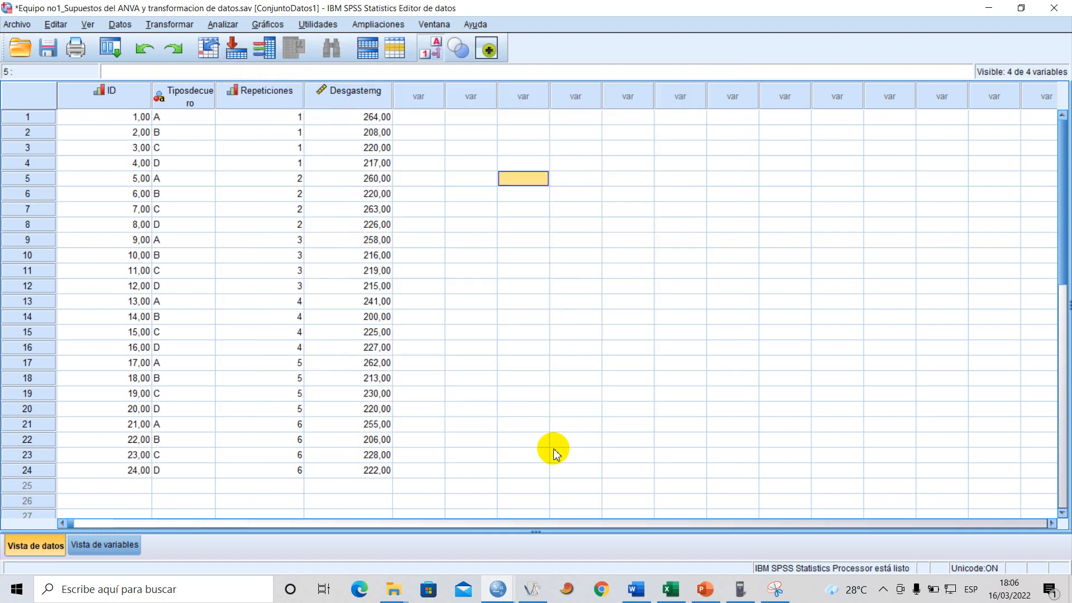
mouse_move(498, 590)
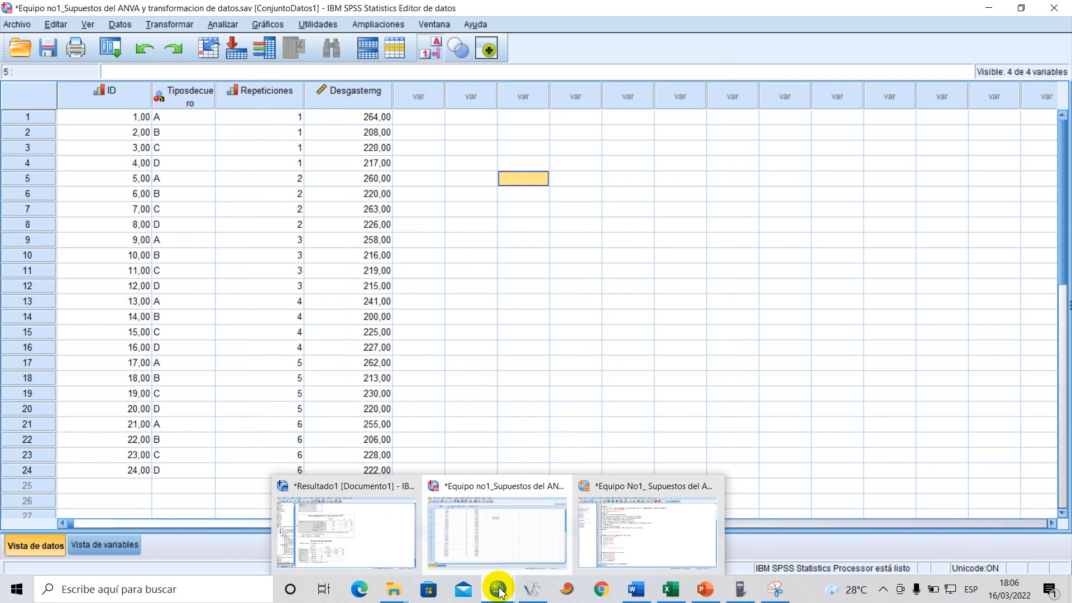
left_click(682, 527)
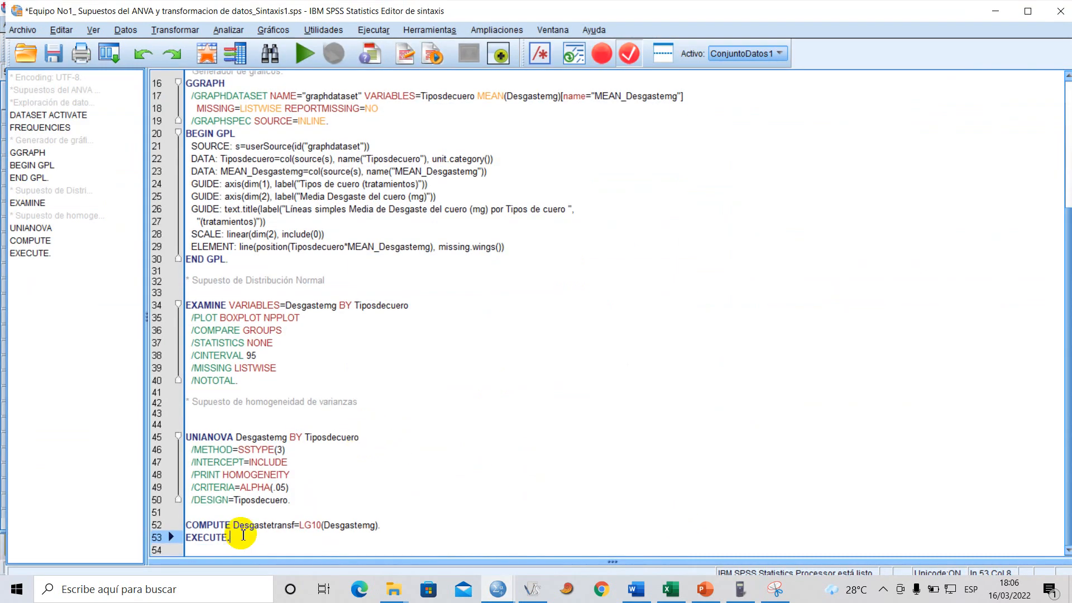
left_click_drag(239, 538, 187, 527)
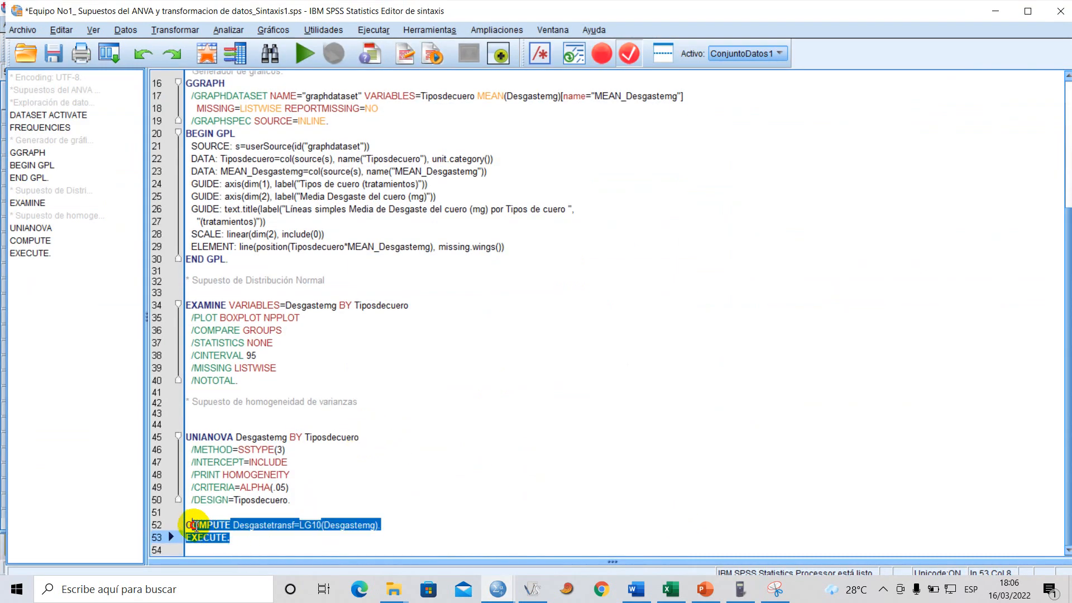
left_click(237, 539)
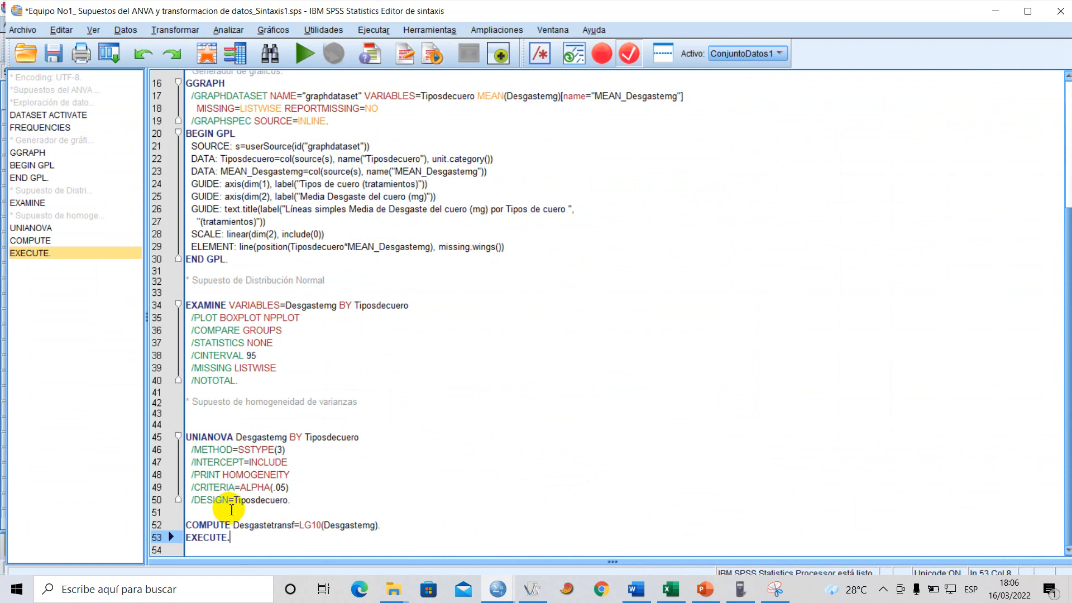
- Add the comment "*Transformación de datos" above the COMPUTE command, separated from it by a blank line
left_click(228, 512)
key("Return")
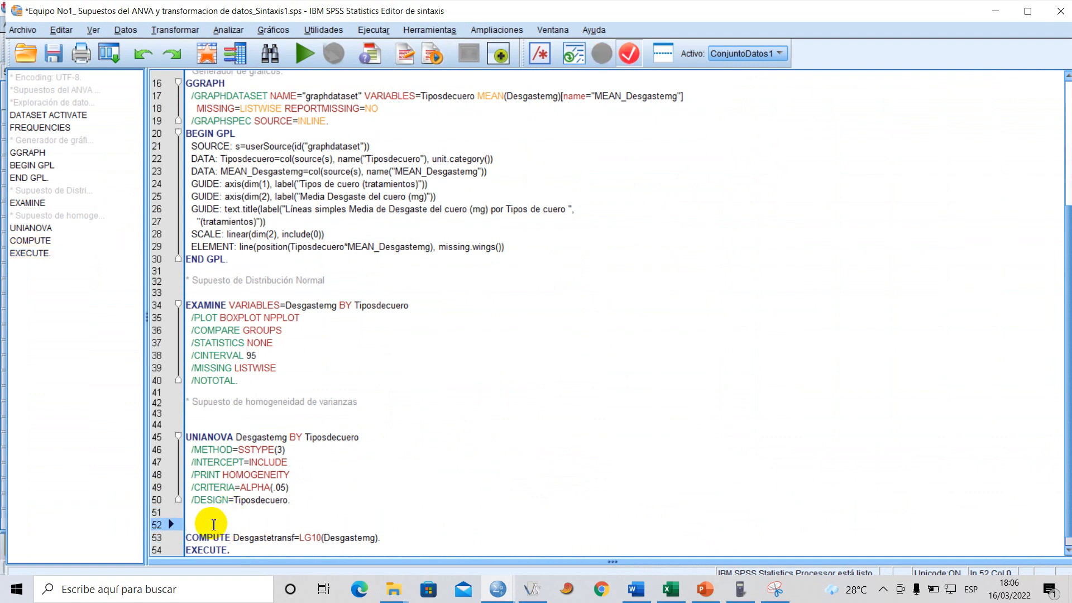
type("*")
key("Caps_Lock")
type("T")
key("Caps_Lock")
type("ran")
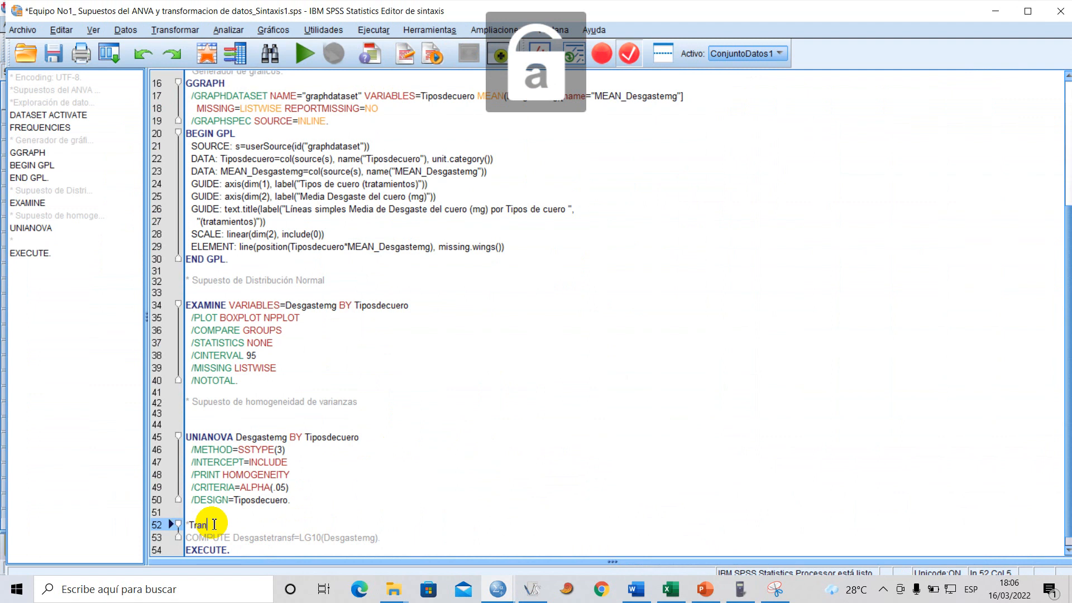
type("sformació")
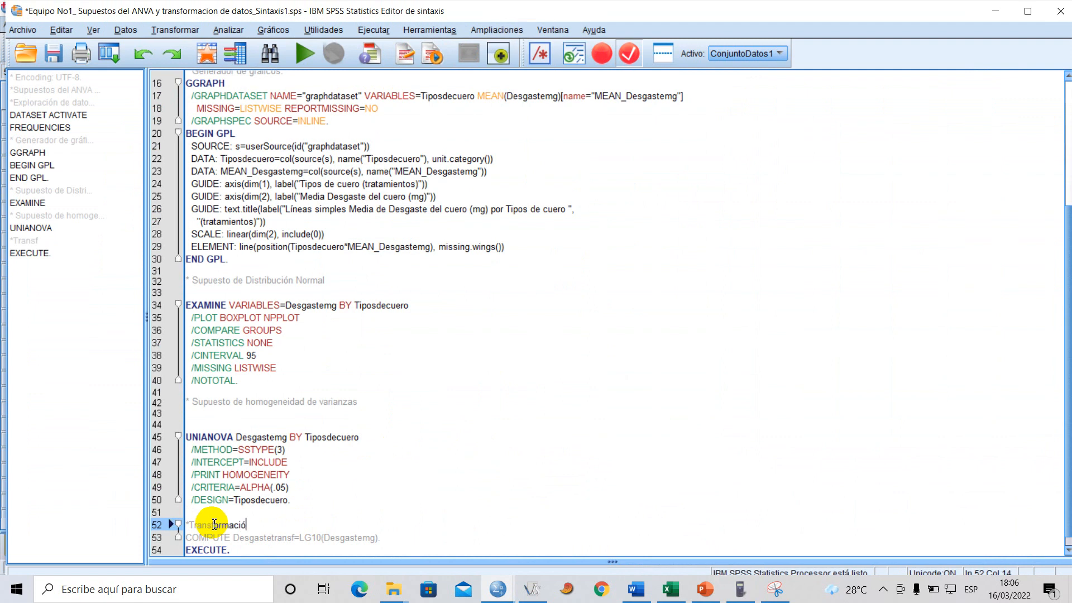
type("n")
key("Return")
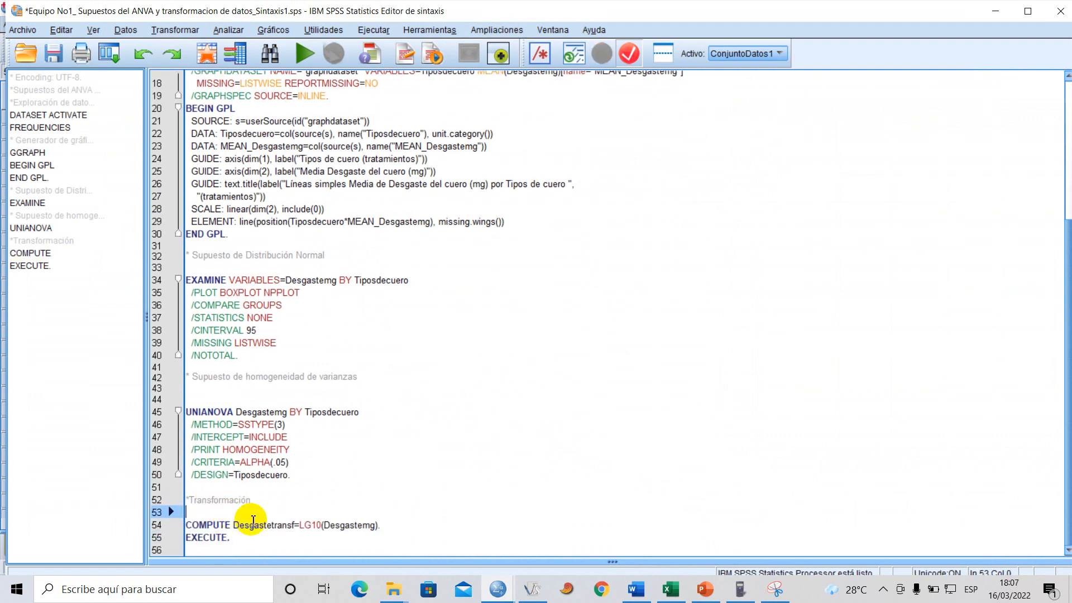
left_click(280, 506)
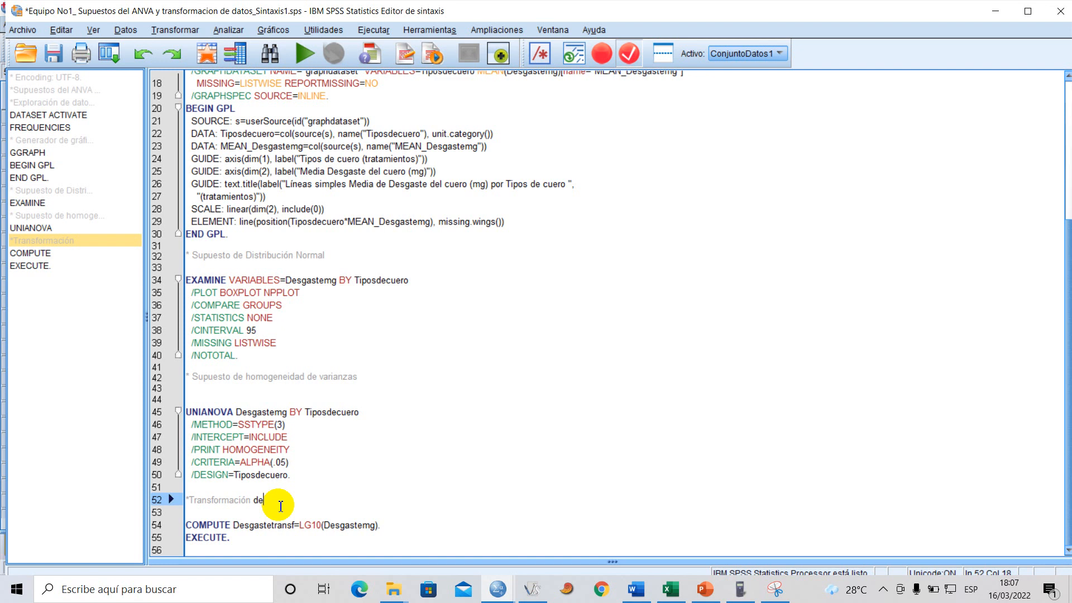
left_click(249, 549)
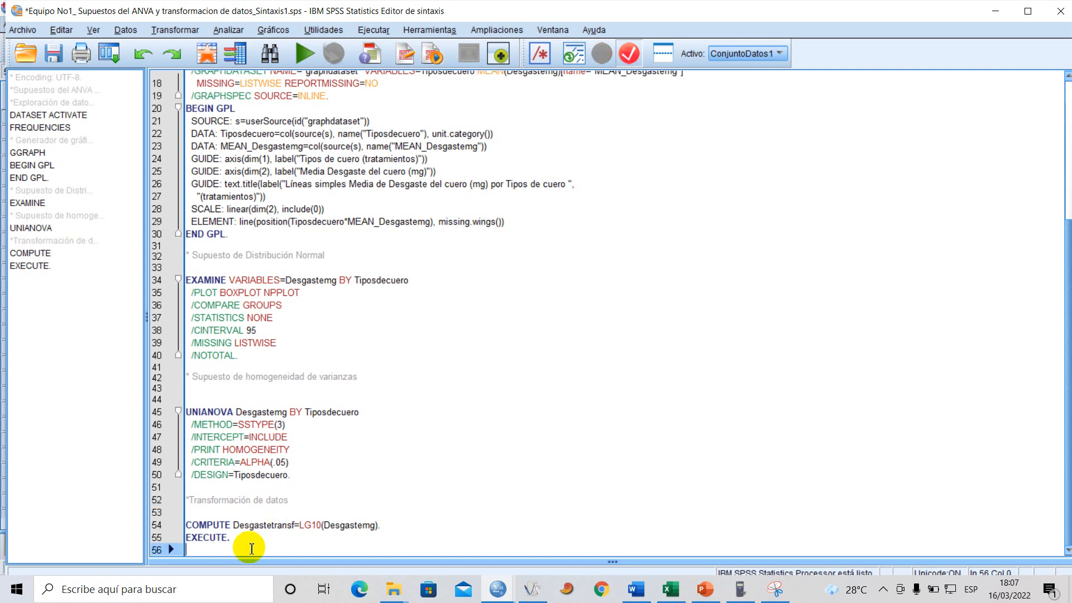
- Check the data editor's variable list and data values for the Desgastetransf variable
mouse_move(504, 597)
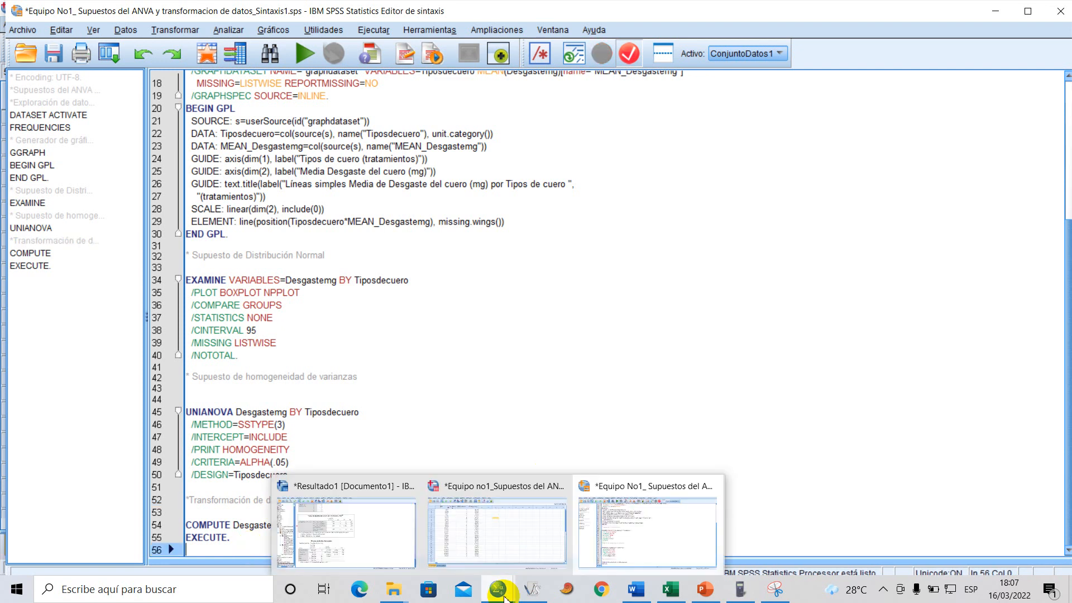
left_click(497, 532)
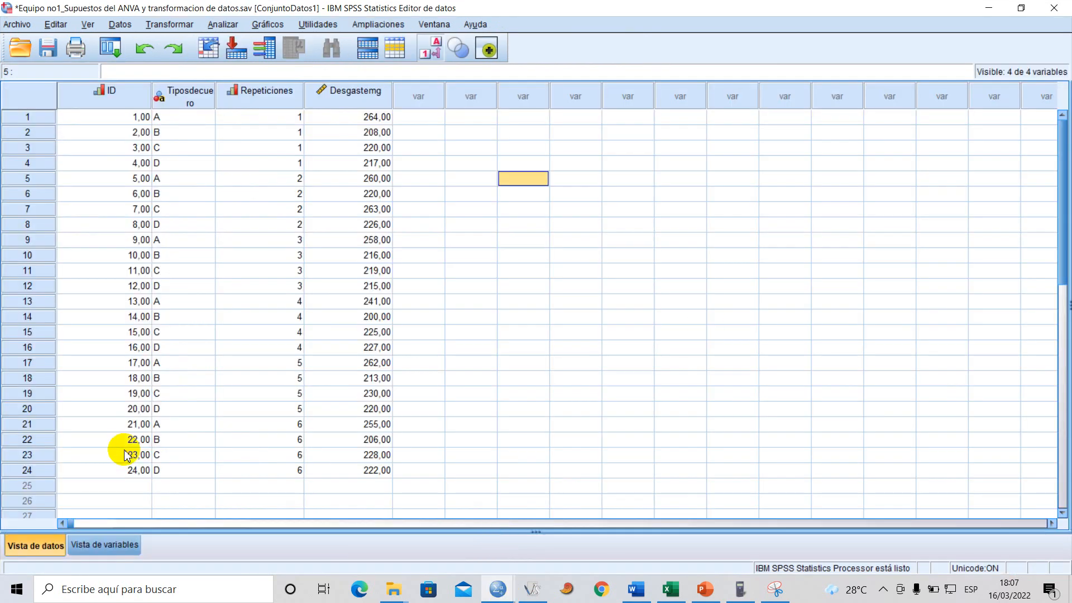
left_click(120, 543)
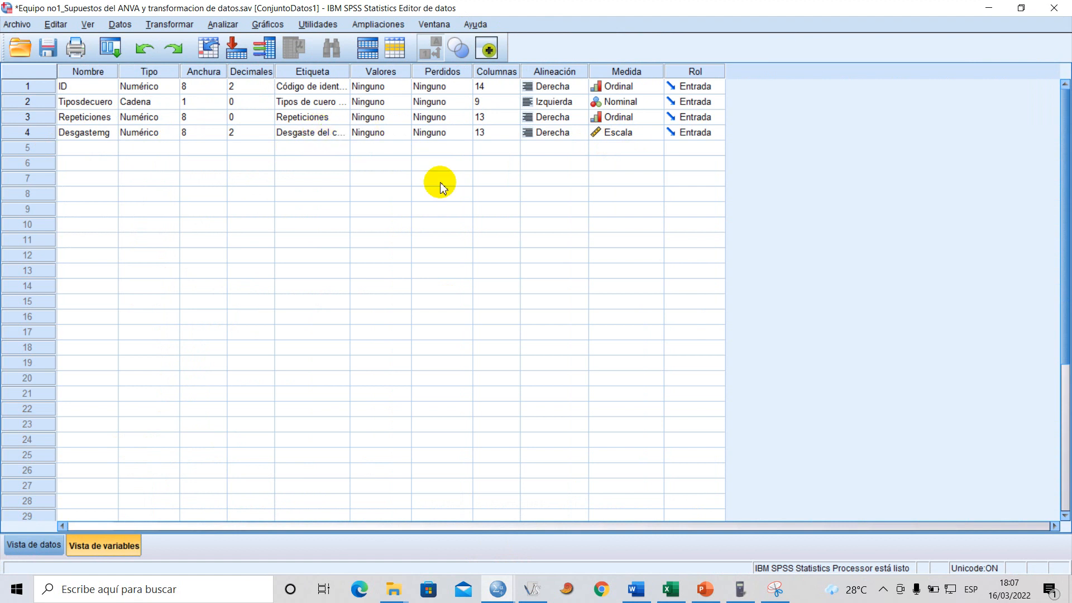
left_click(46, 539)
left_click(94, 538)
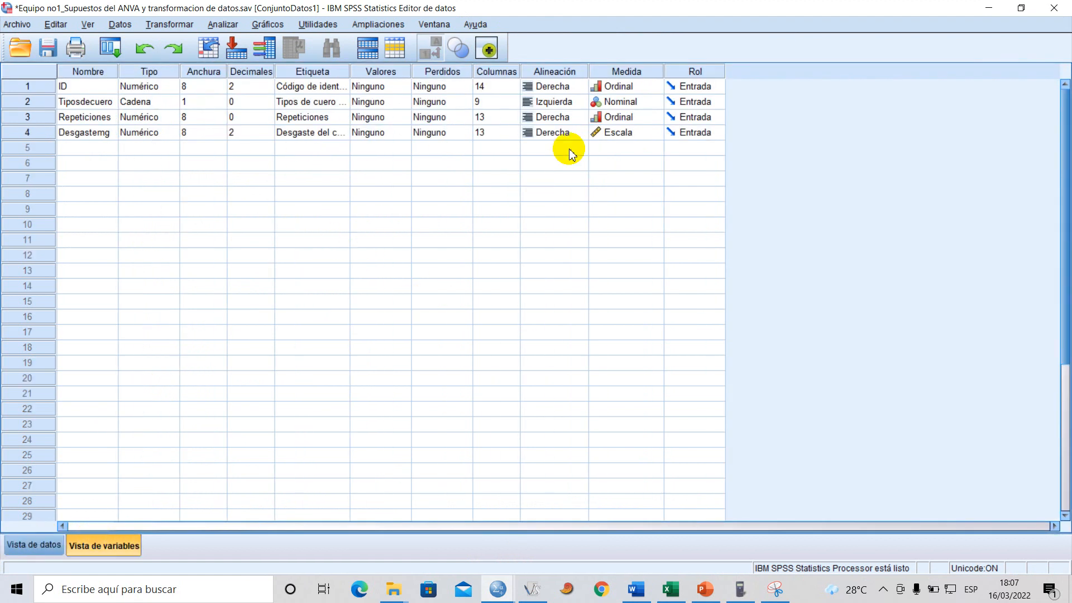
- Run only the COMPUTE Desgastetransf=LG10(Desgastemg) and EXECUTE lines from the syntax file
mouse_move(486, 592)
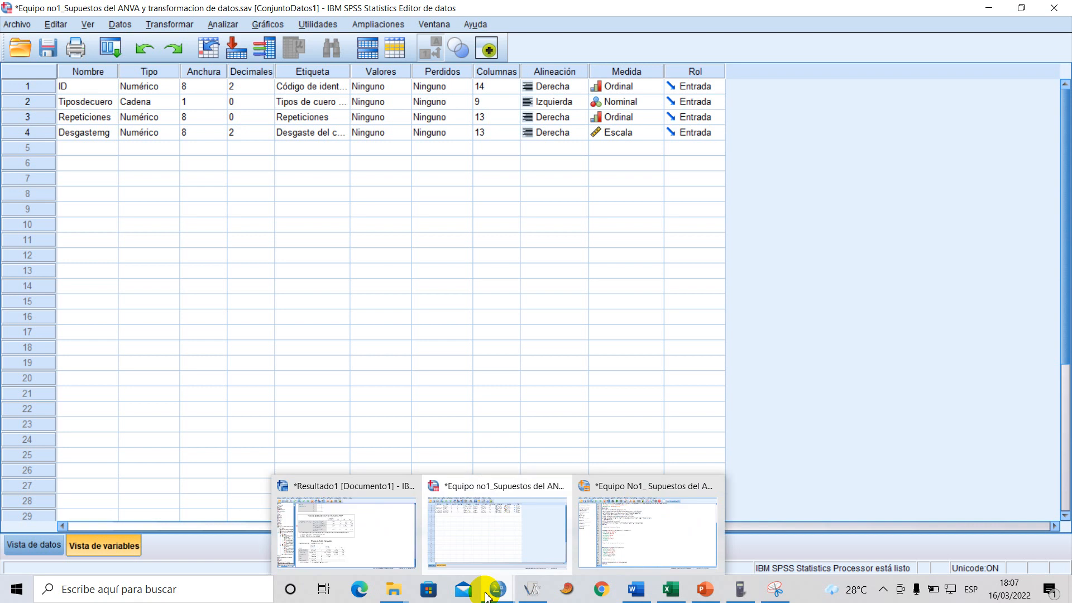
left_click(647, 527)
left_click(222, 540)
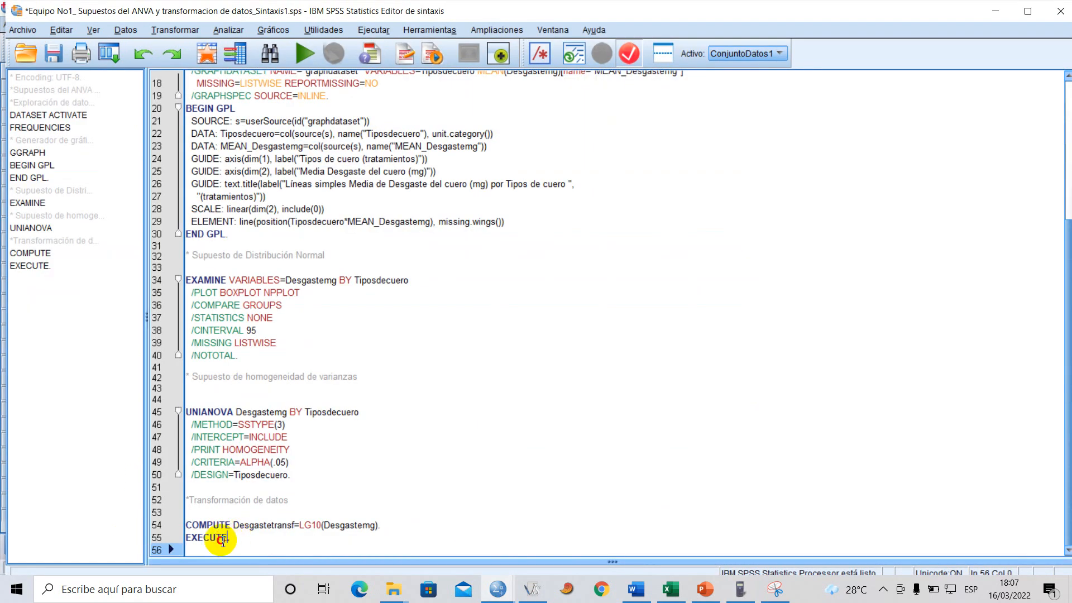
left_click_drag(222, 539, 186, 524)
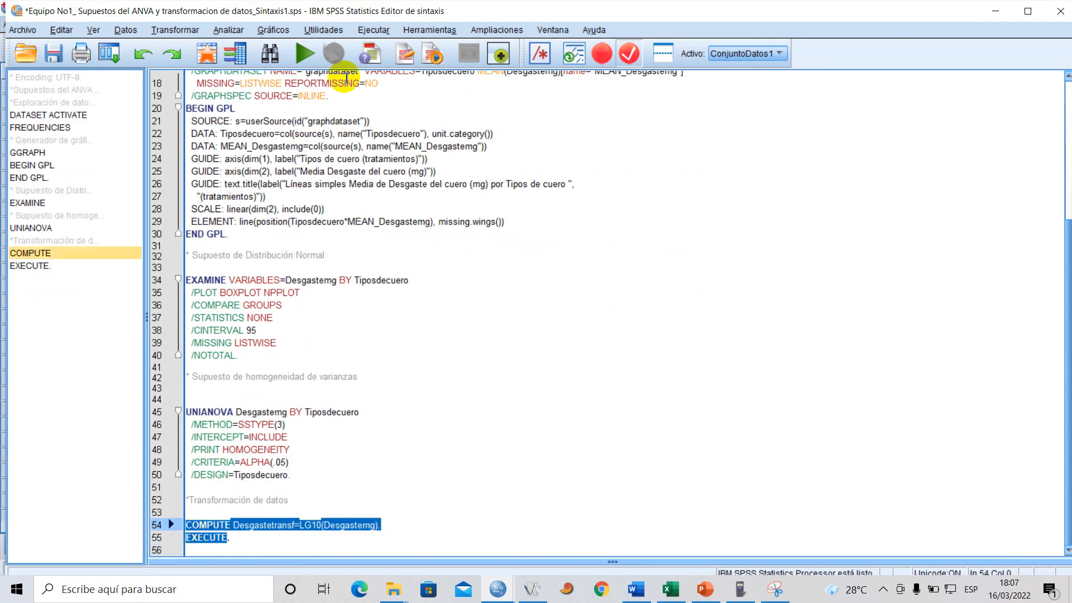
left_click(304, 53)
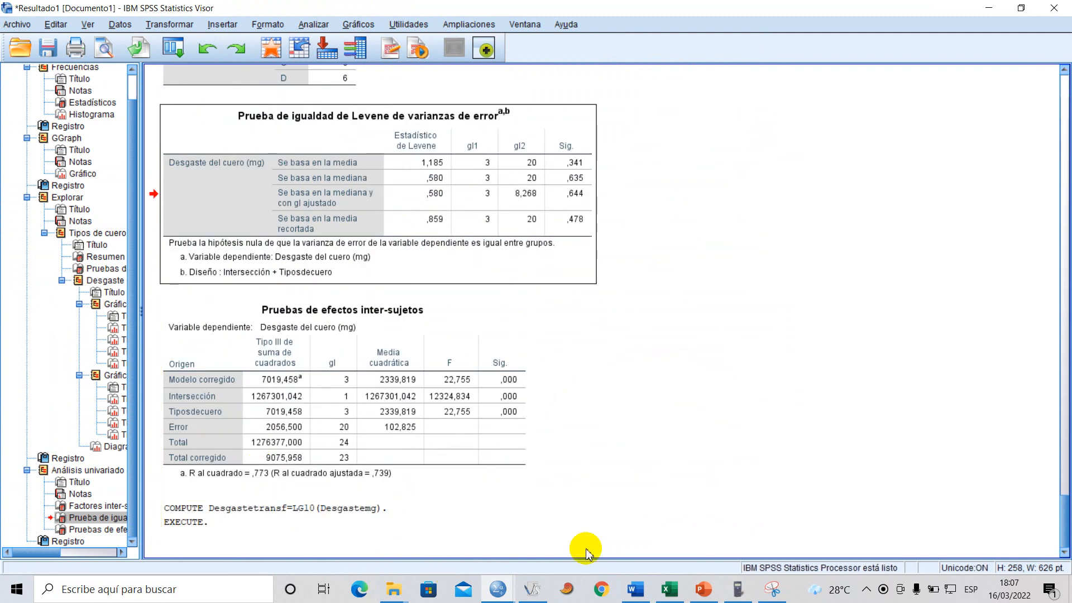
- Give the Desgastetransf variable the label "Desgaste transformado" in the data editor
mouse_move(515, 592)
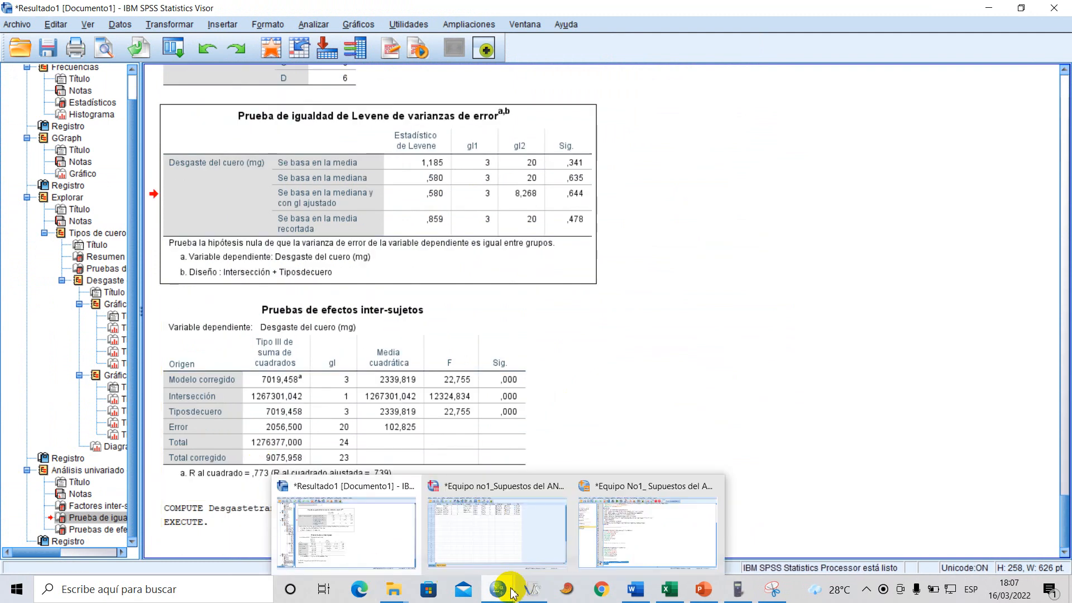
left_click(483, 519)
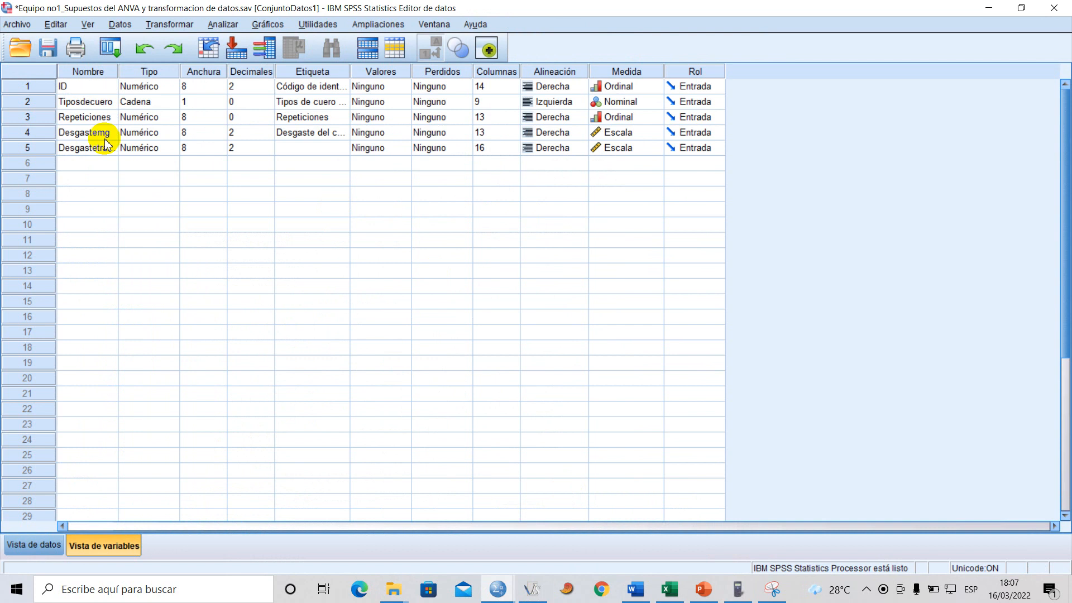
left_click(47, 148)
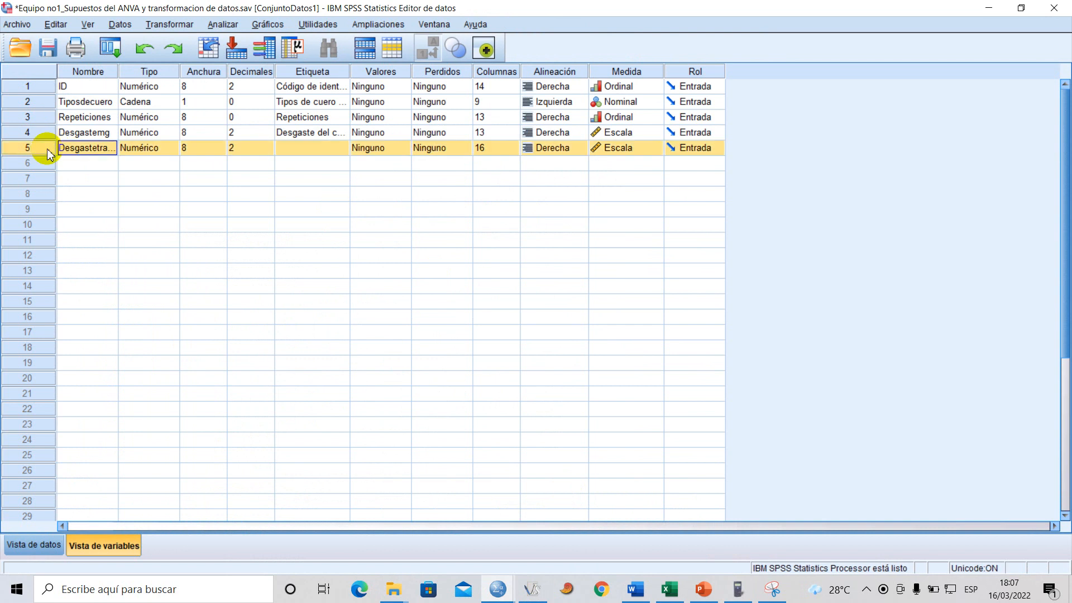
left_click(301, 149)
key("Caps_Lock")
type("D")
key("Caps_Lock")
type("e")
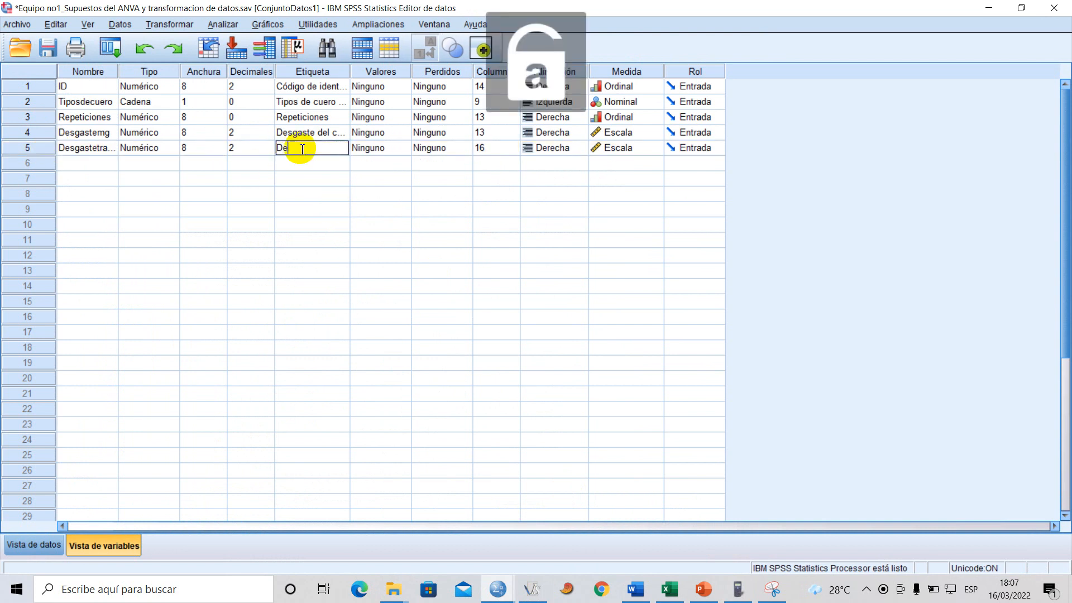
type("sgaste")
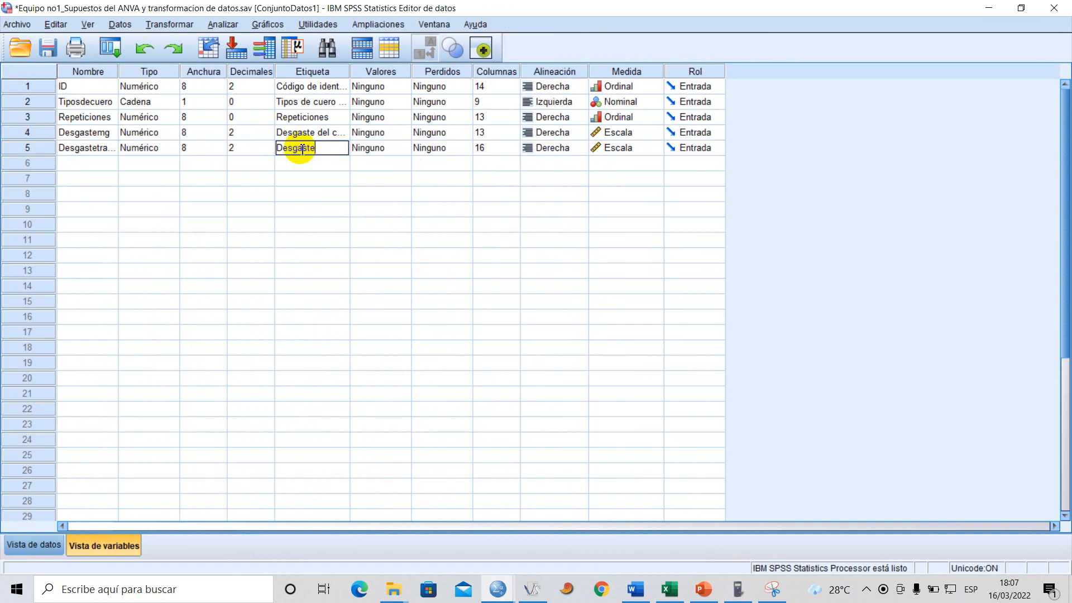
type(" trandorma")
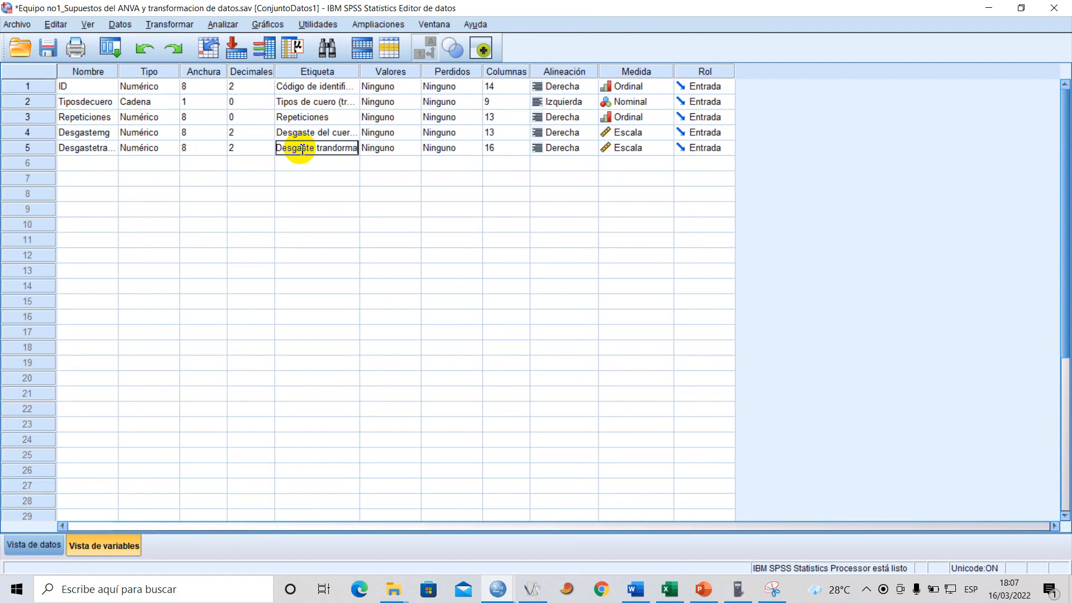
key("BackSpace")
key("BackSpace")
key("BackSpace")
key("BackSpace")
key("BackSpace")
type("sformado")
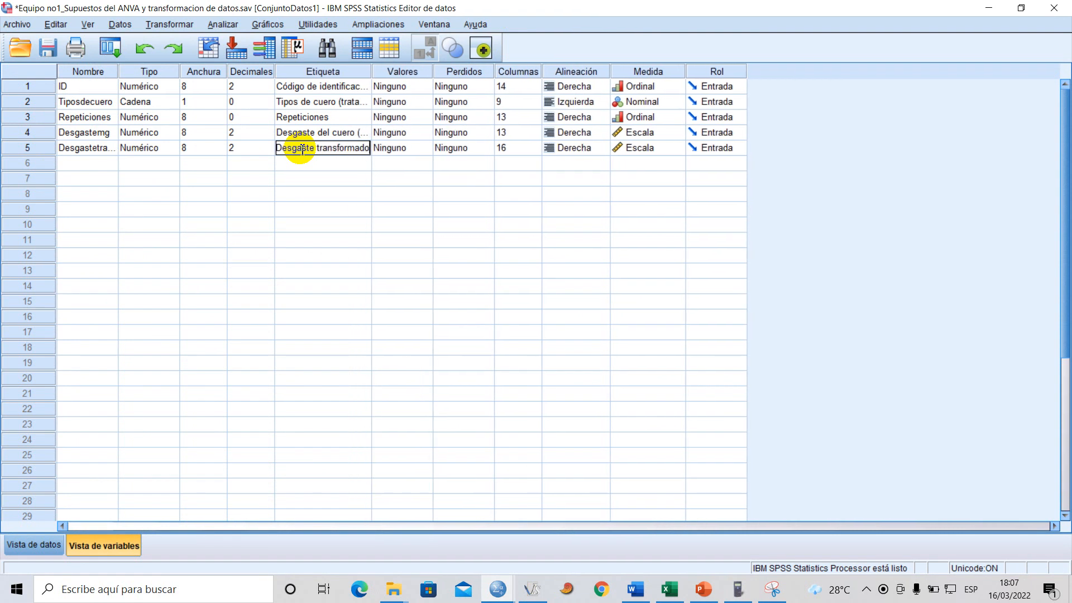
left_click(232, 208)
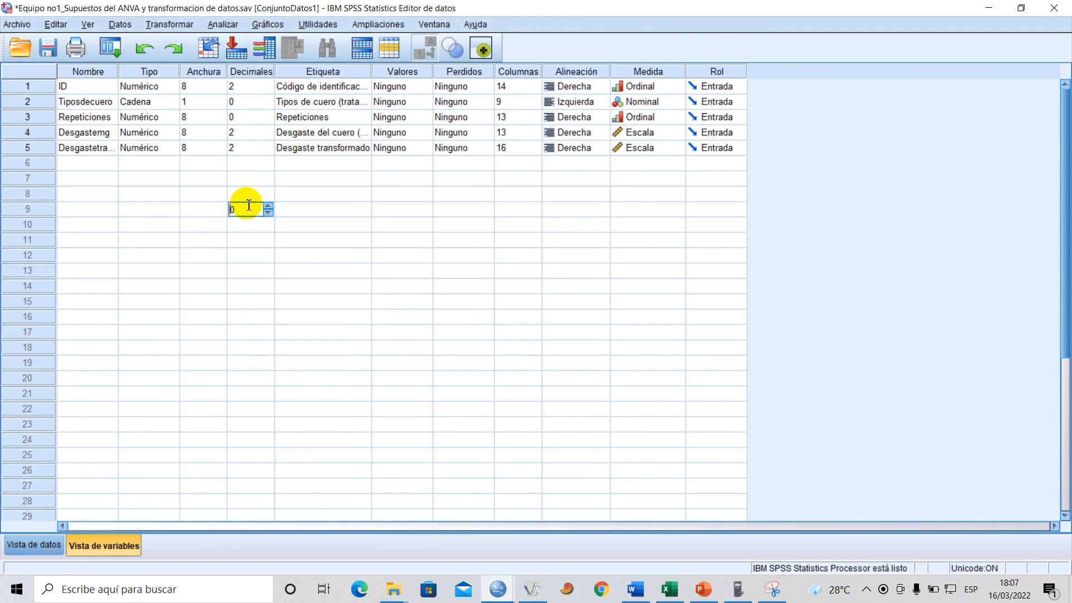
- Review the definition of Desgastetransf and its computed values in the data table
left_click(641, 147)
left_click(87, 150)
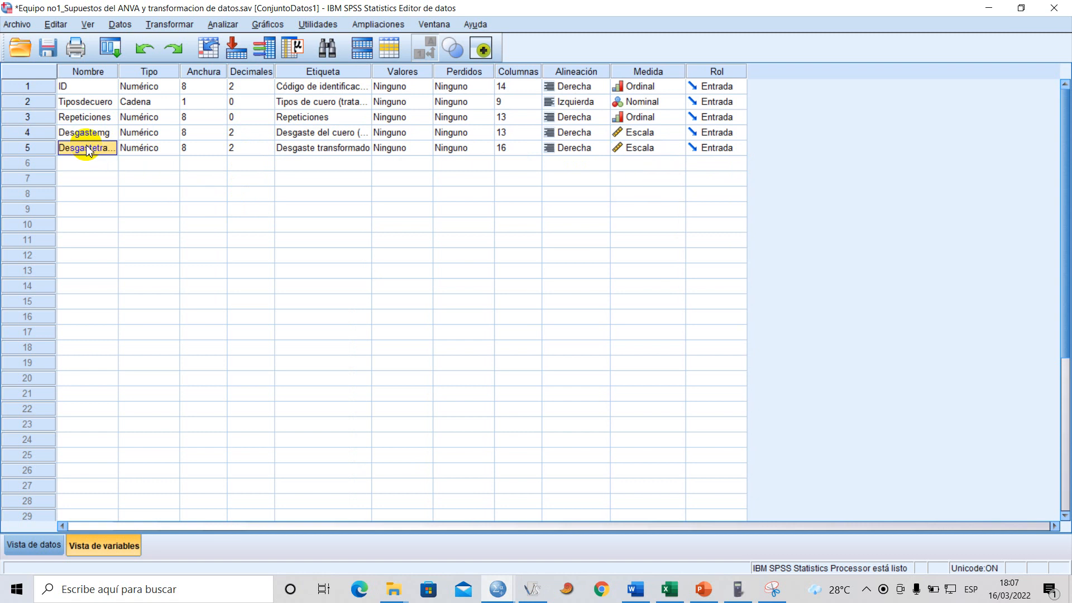
left_click(39, 147)
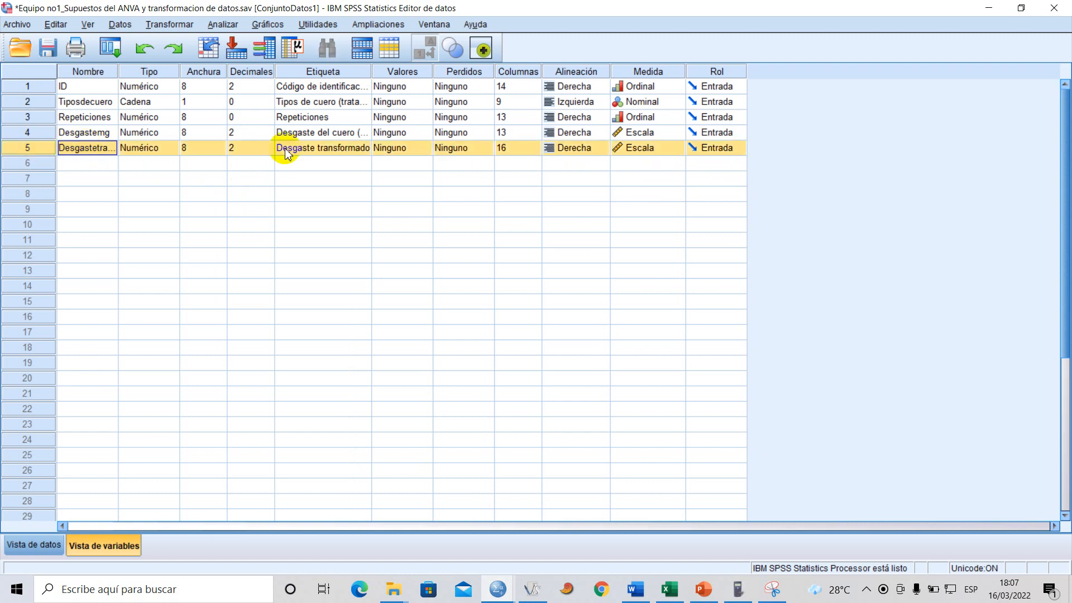
left_click(46, 552)
left_click(472, 118)
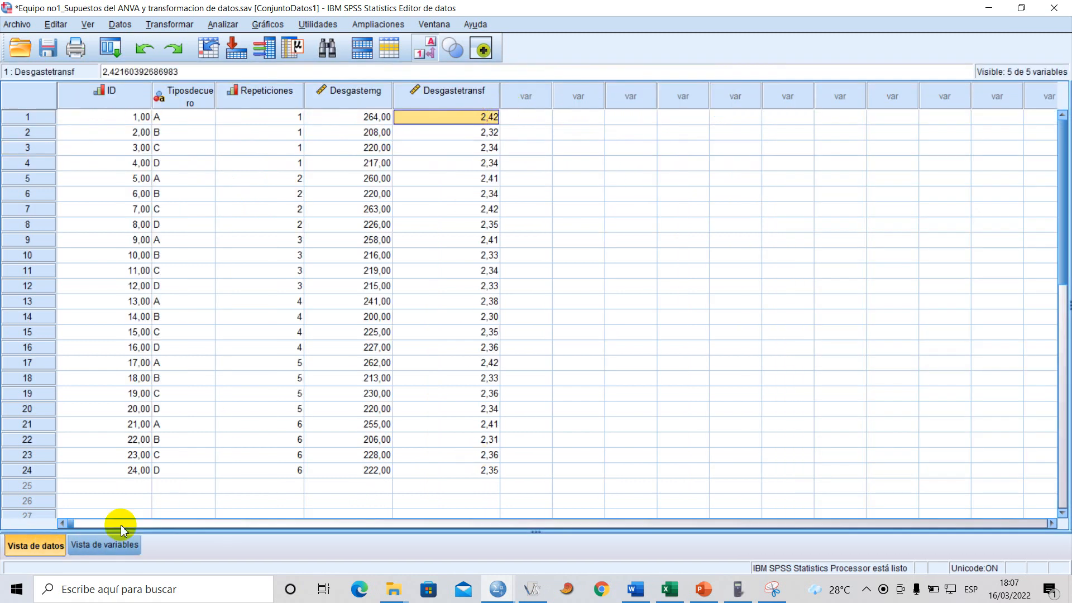
left_click(118, 545)
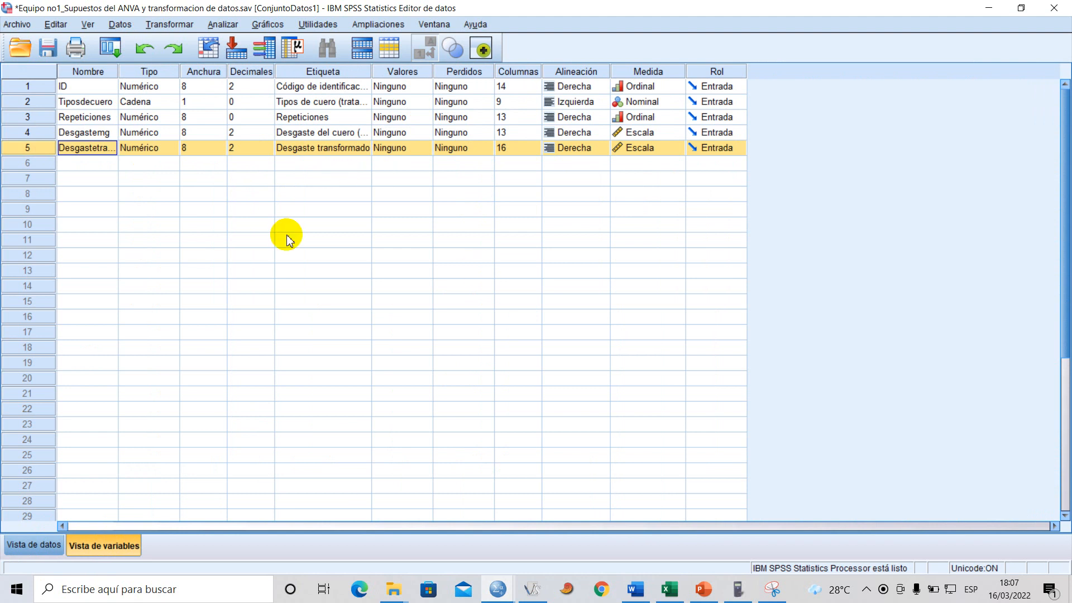
- Switch to InfoStat, minimise the Q-Q plot window and maximise the data table
left_click(542, 595)
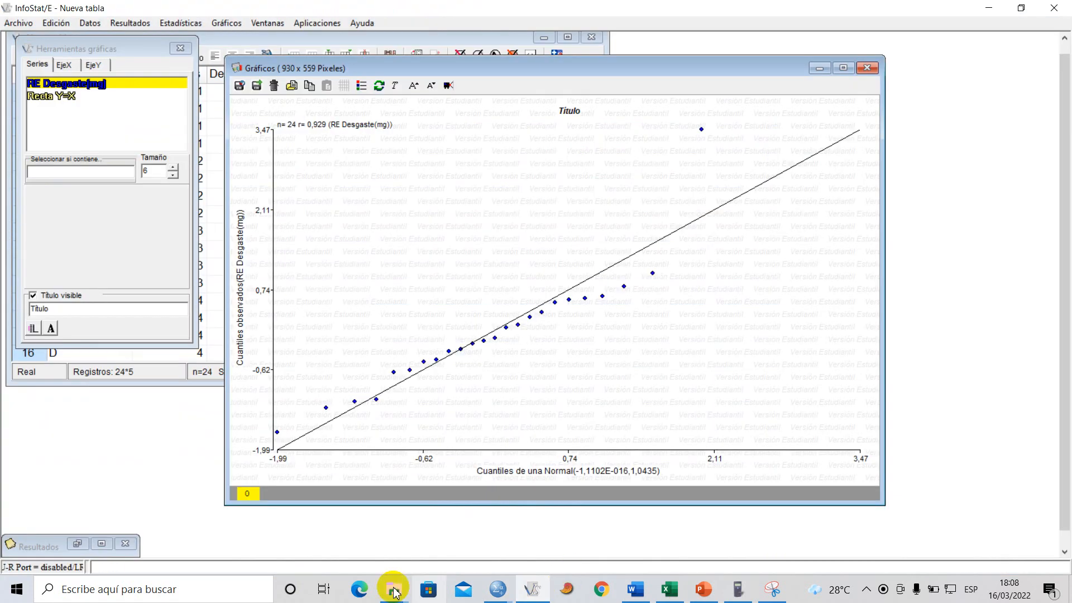
left_click(819, 68)
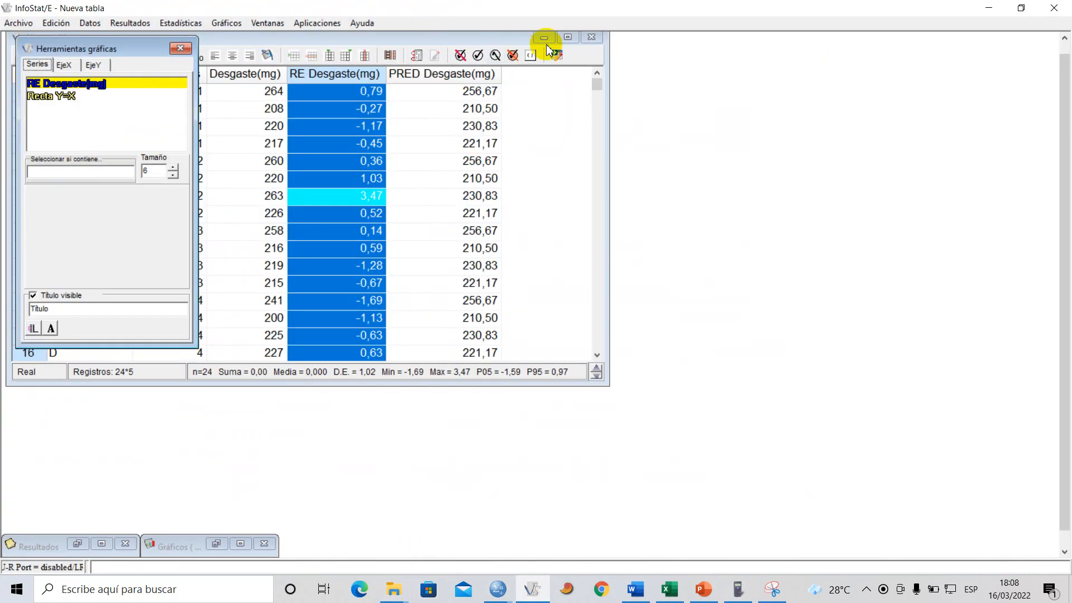
left_click(568, 38)
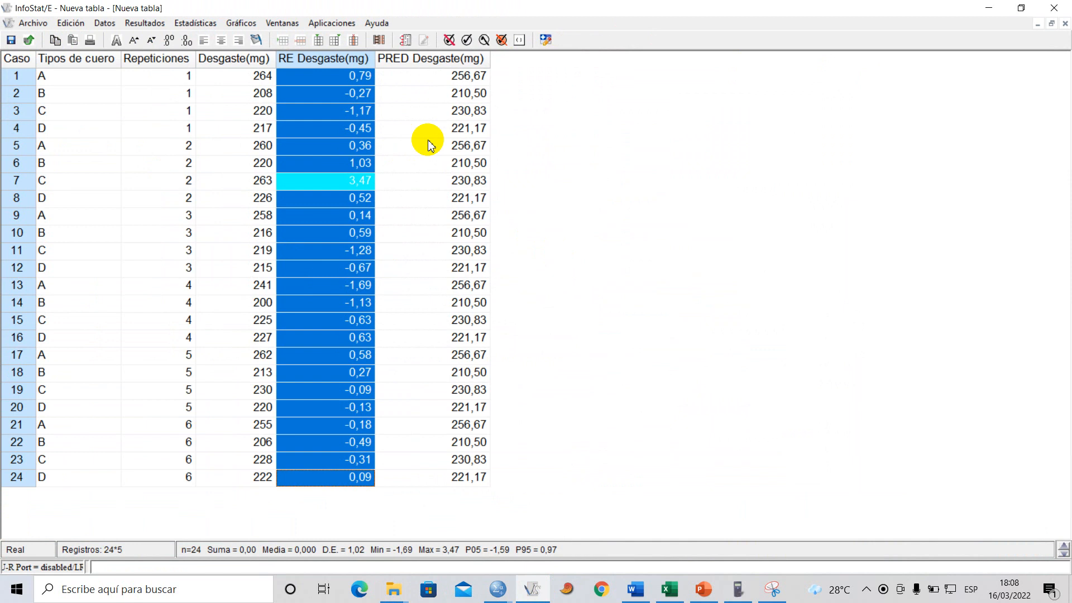
left_click(198, 23)
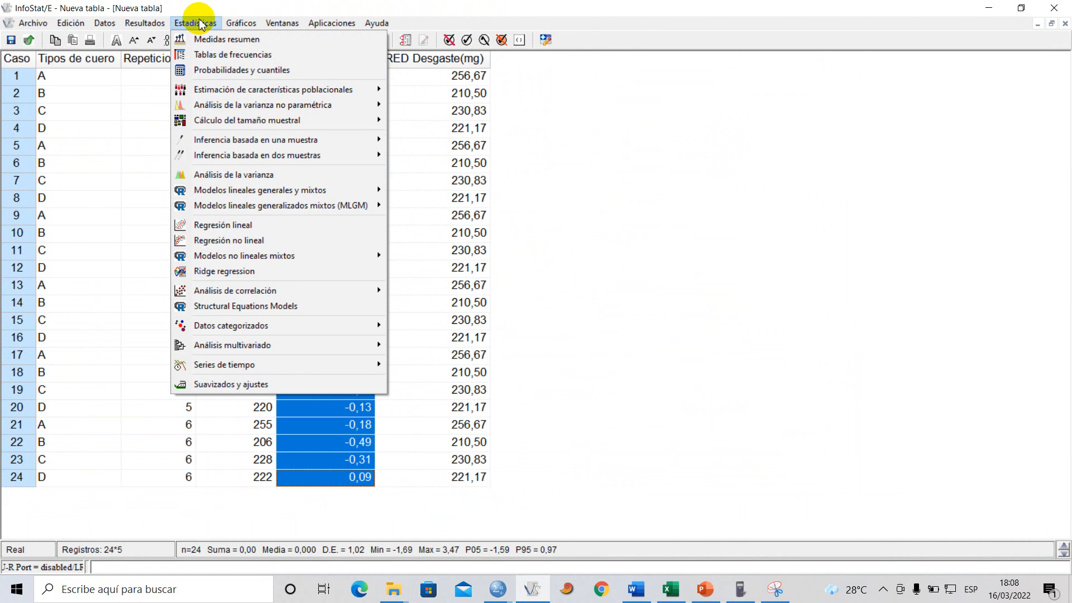
left_click(198, 23)
left_click(106, 24)
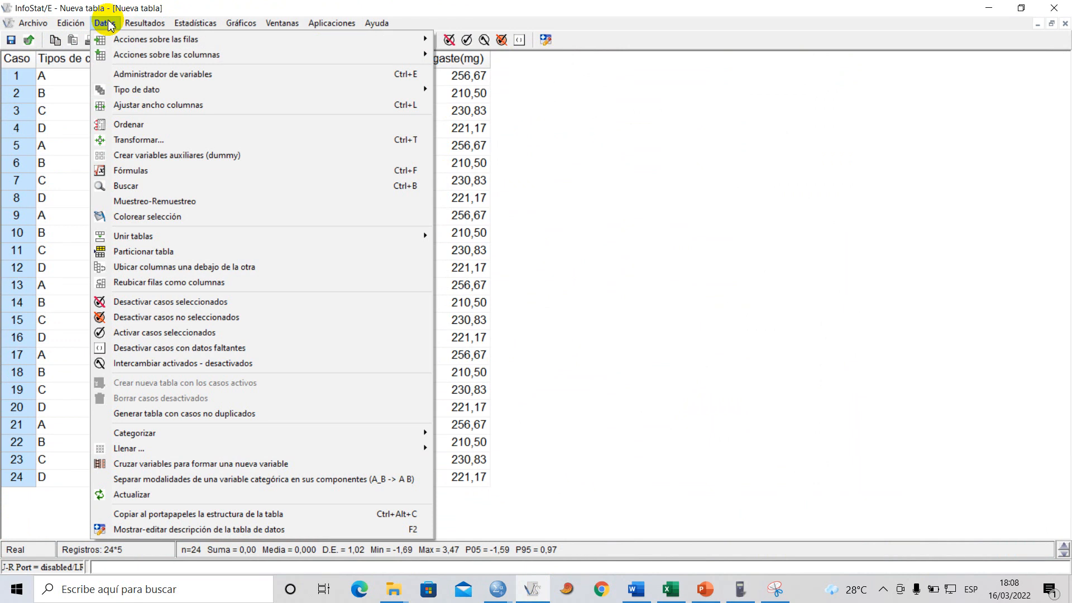
left_click(769, 23)
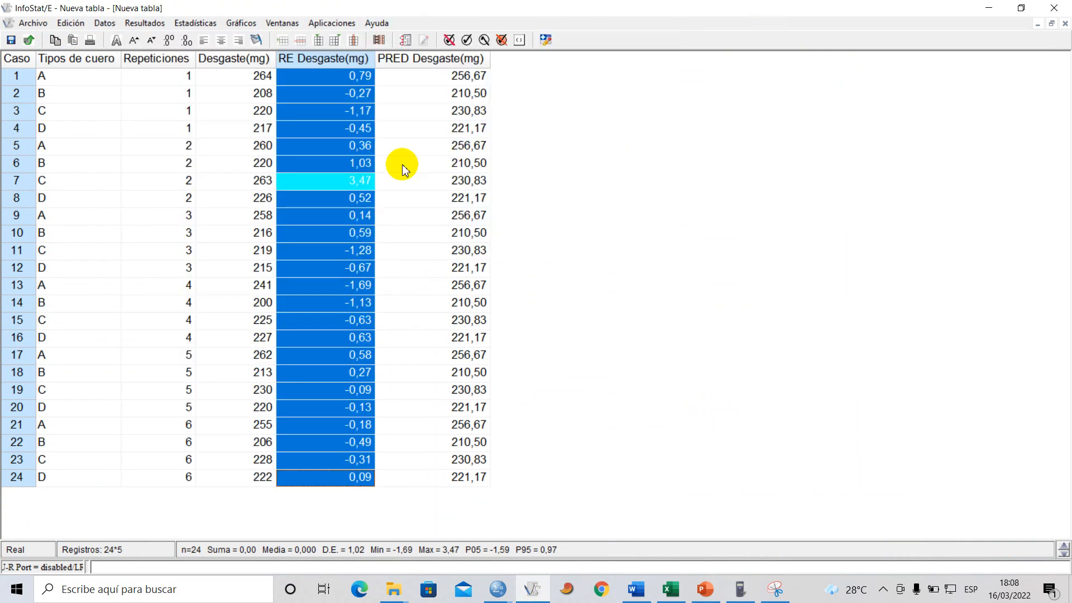
- Set up a data transformation with Desgaste(mg) as the variable to transform and Tipos de cuero as the classification criterion
left_click(106, 24)
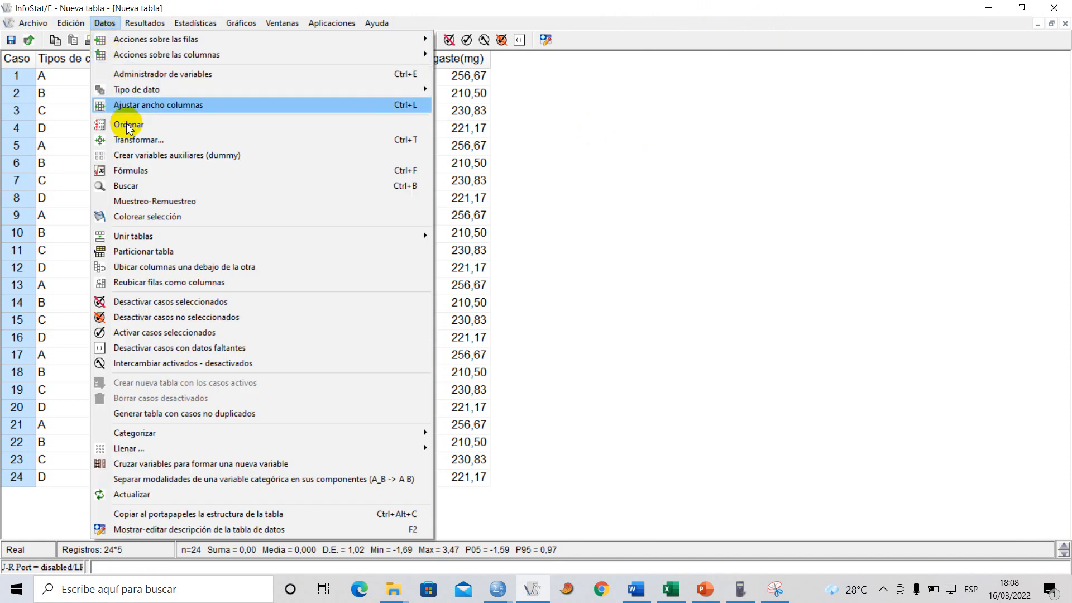
left_click(160, 141)
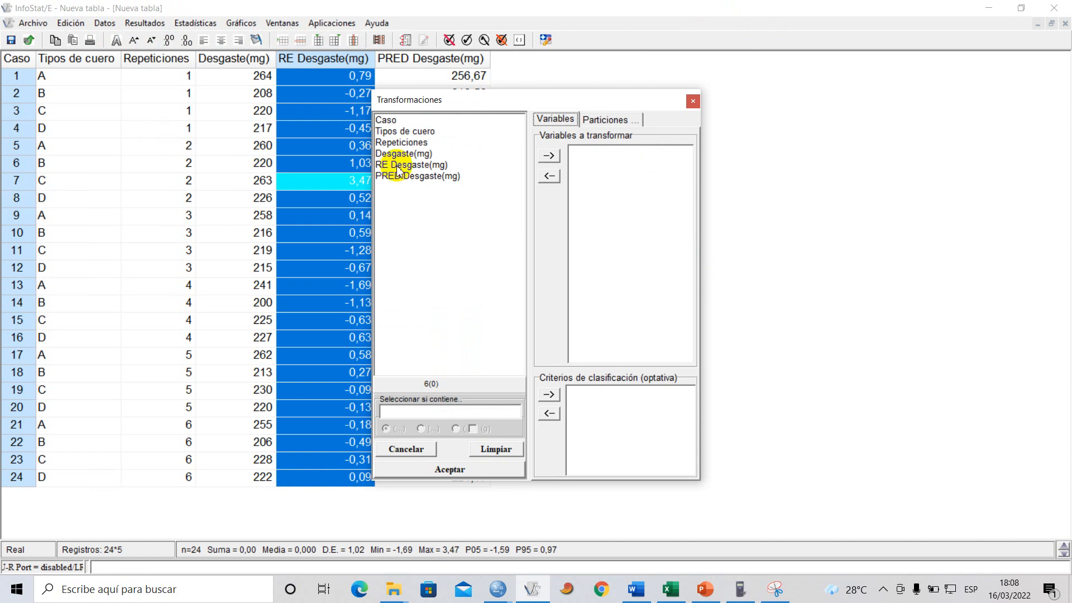
left_click(405, 155)
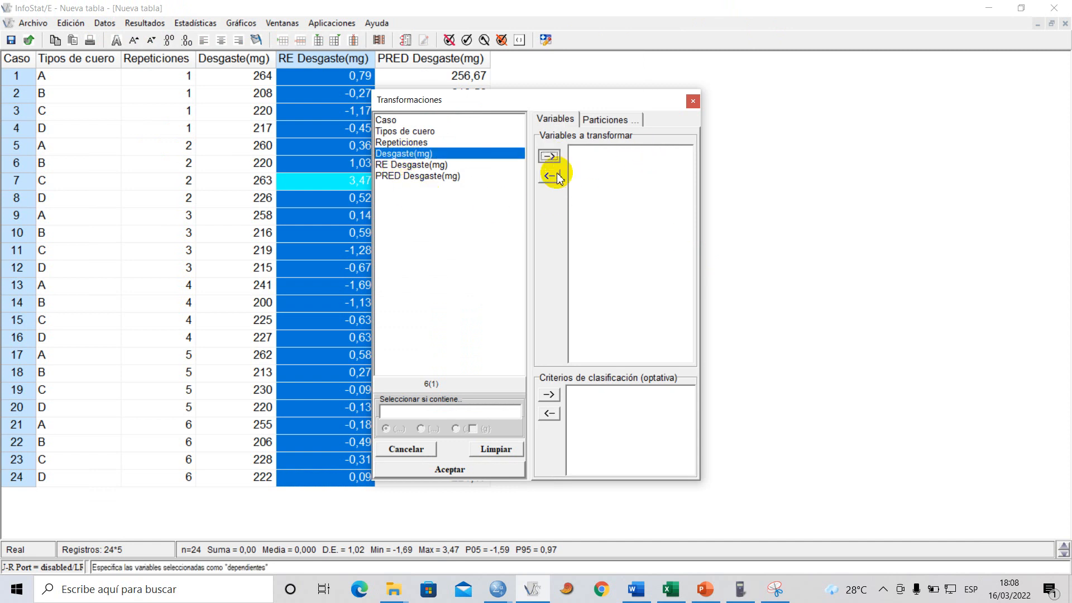
left_click(549, 156)
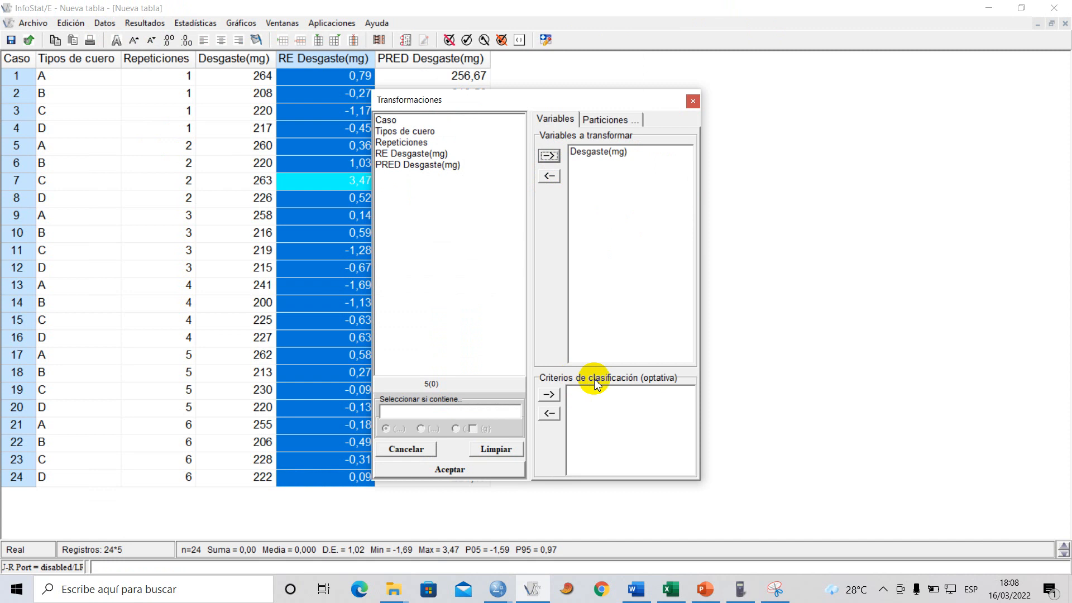
left_click(393, 131)
left_click(549, 395)
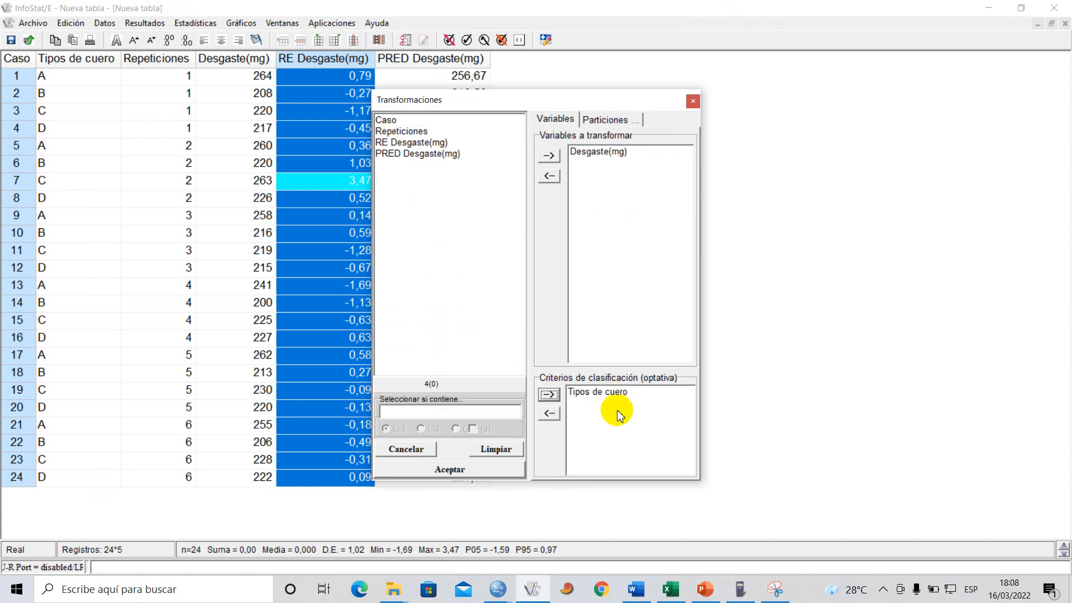
- Accept the variable selection and apply the Log10 transformation with the overwrite option enabled
left_click(469, 469)
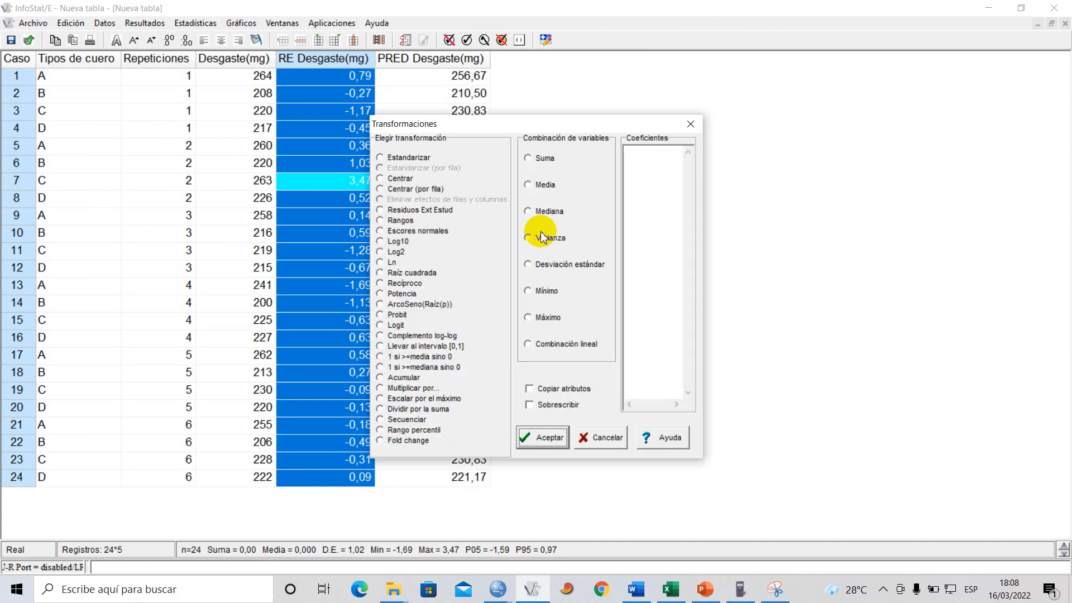
left_click_drag(566, 129, 567, 112)
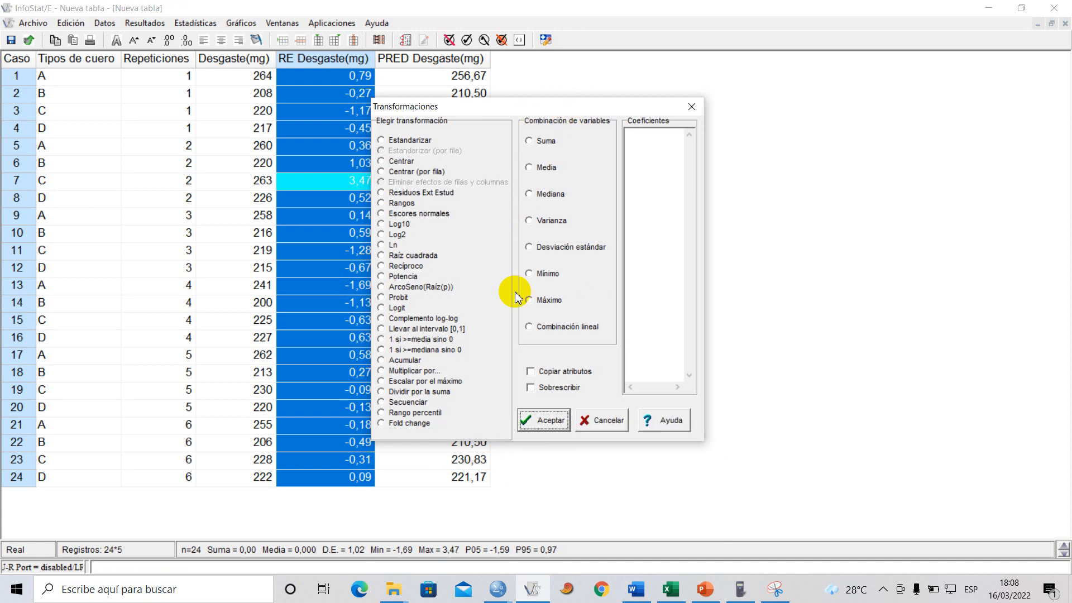
left_click(381, 226)
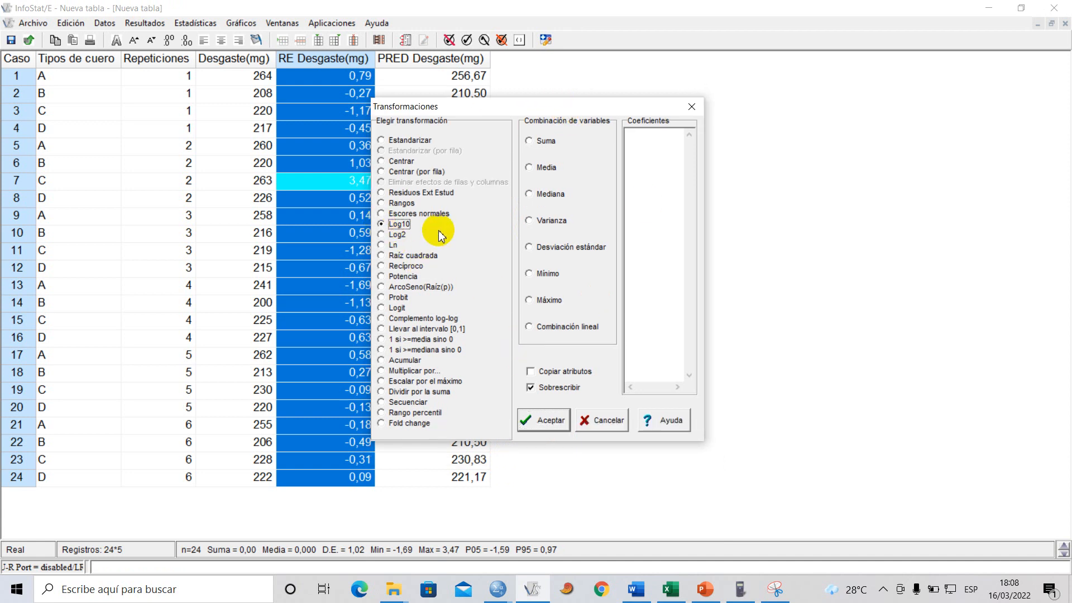
left_click(547, 420)
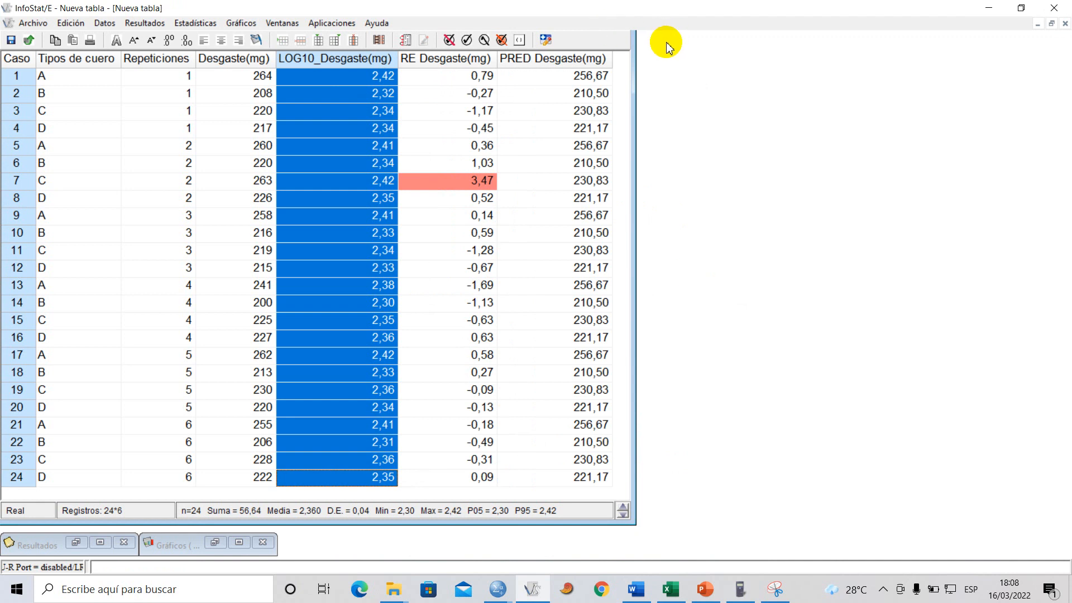
- Compare the LOG10_Desgaste(mg) column in InfoStat with the Desgastetransf values in the SPSS data view
left_click(360, 78)
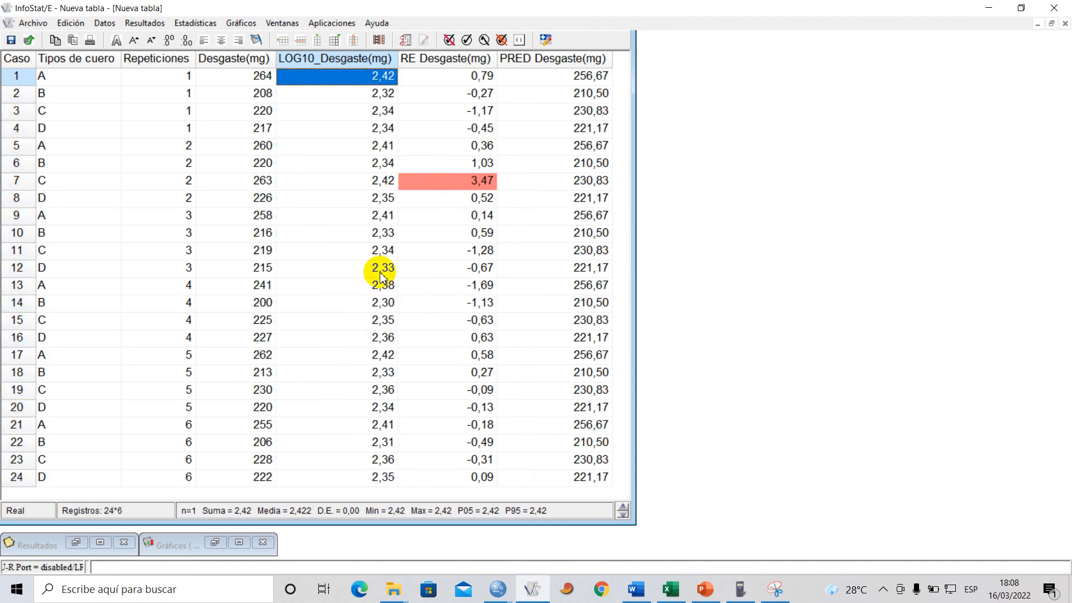
left_click(368, 476)
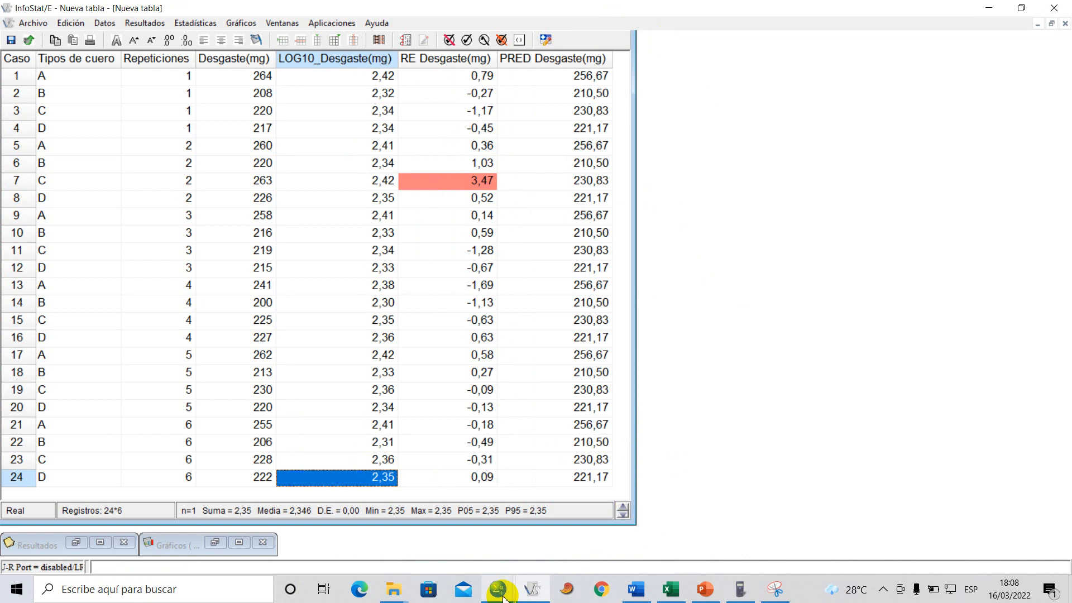
mouse_move(504, 595)
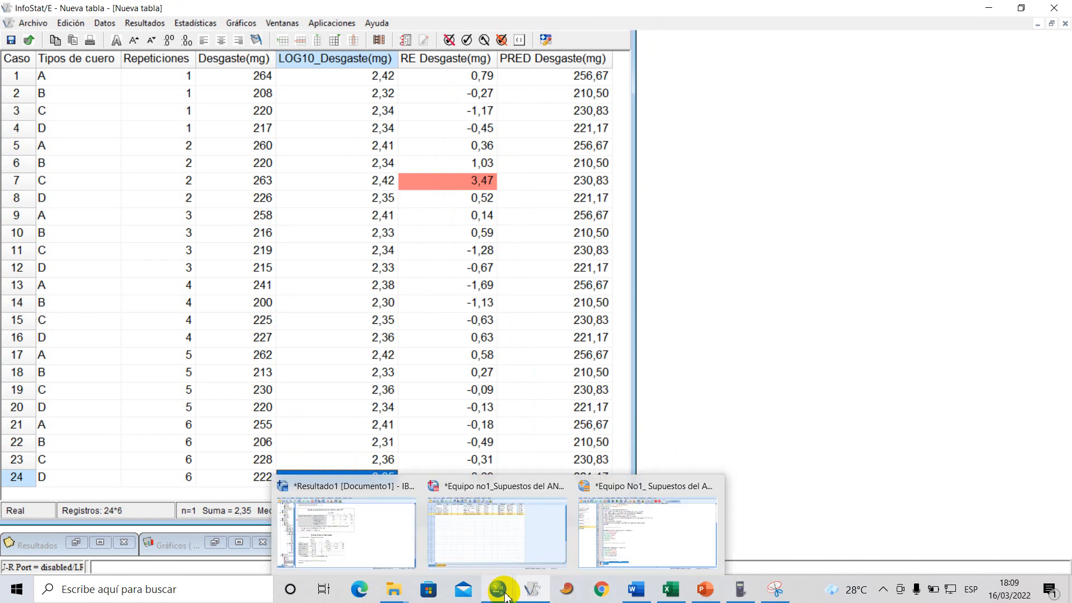
left_click(468, 537)
left_click(59, 546)
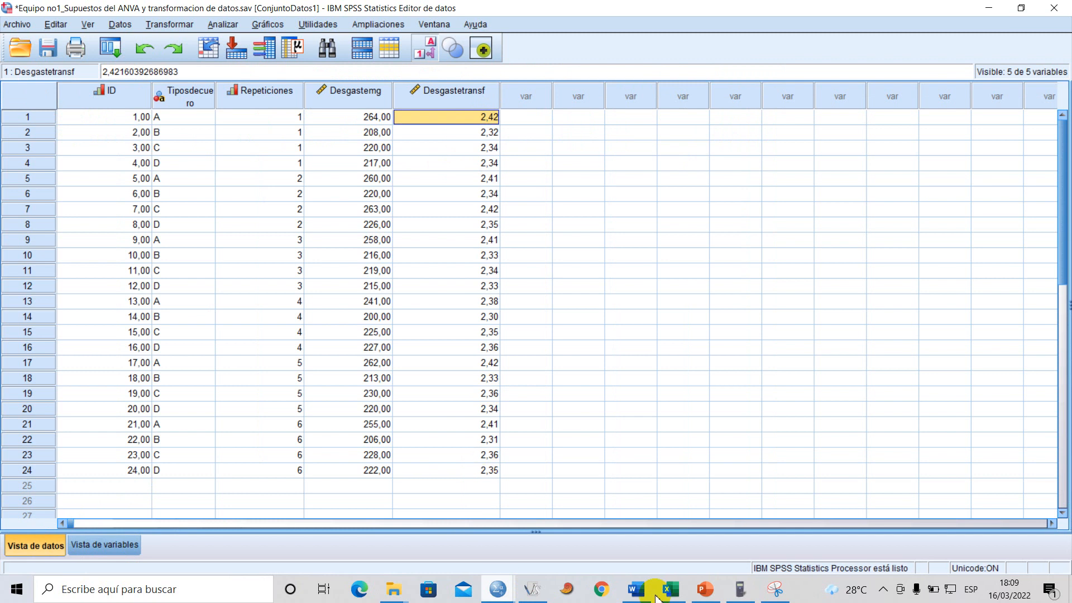
left_click(532, 589)
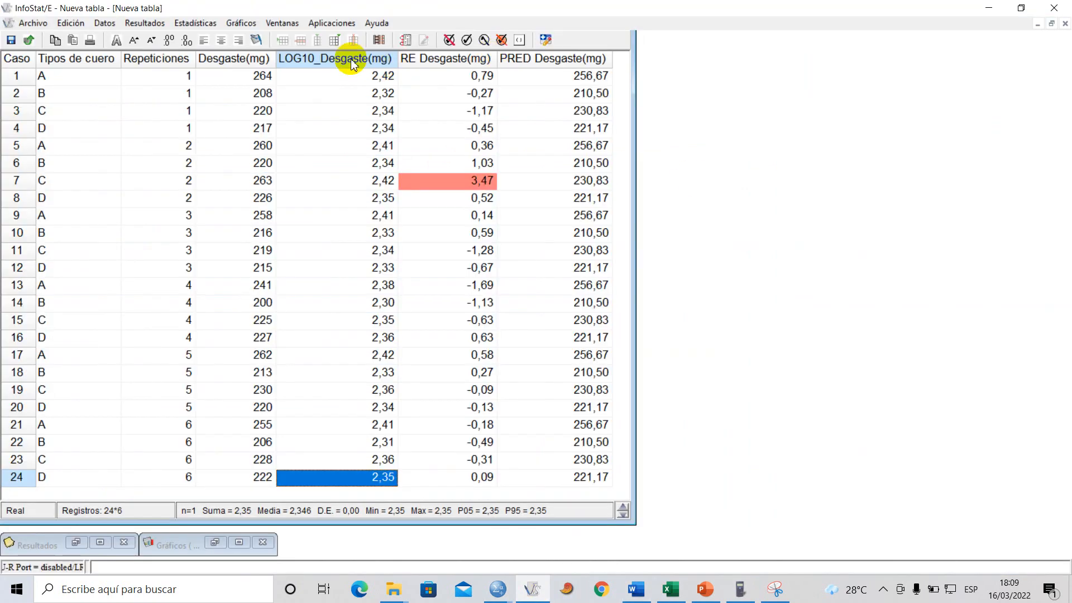
left_click(339, 60)
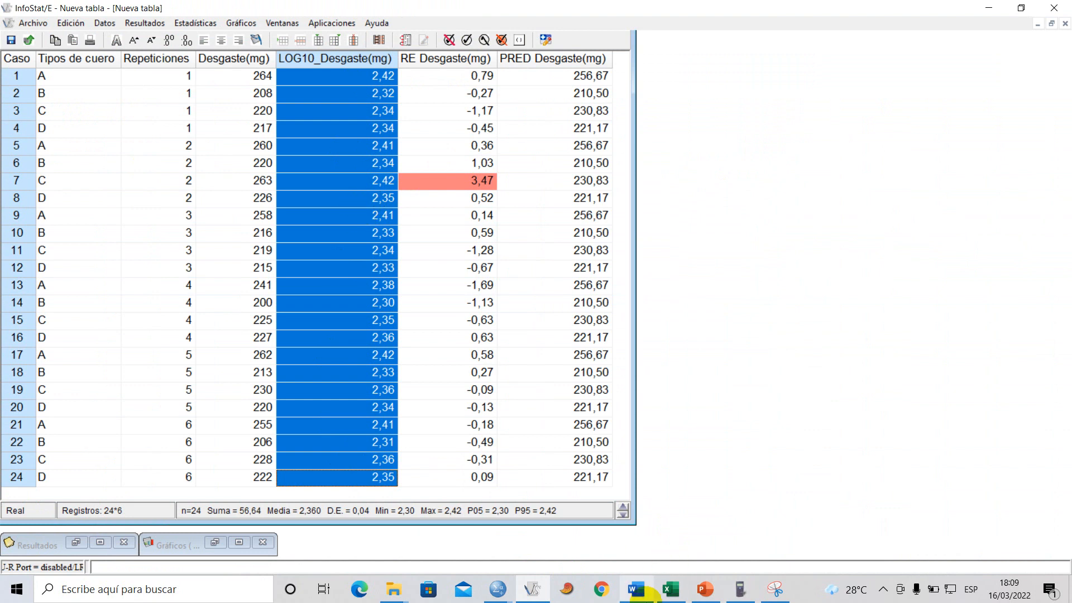
- Switch to the Docente-Laboratorio 3 document in Word and go back to its first page
left_click(638, 596)
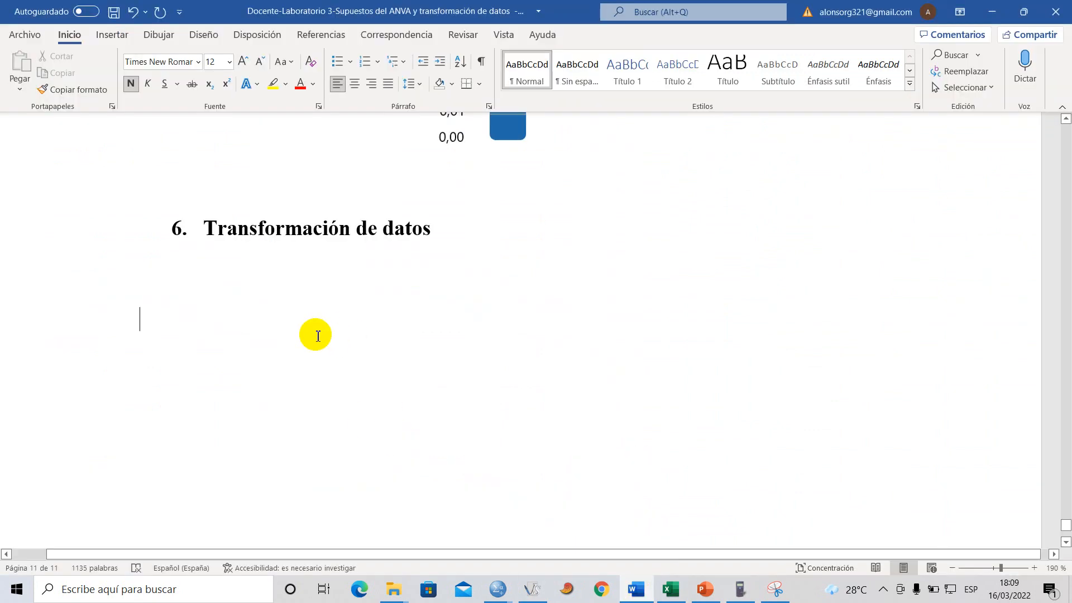
scroll(290, 348, "up", 1)
scroll(357, 379, "up", 5)
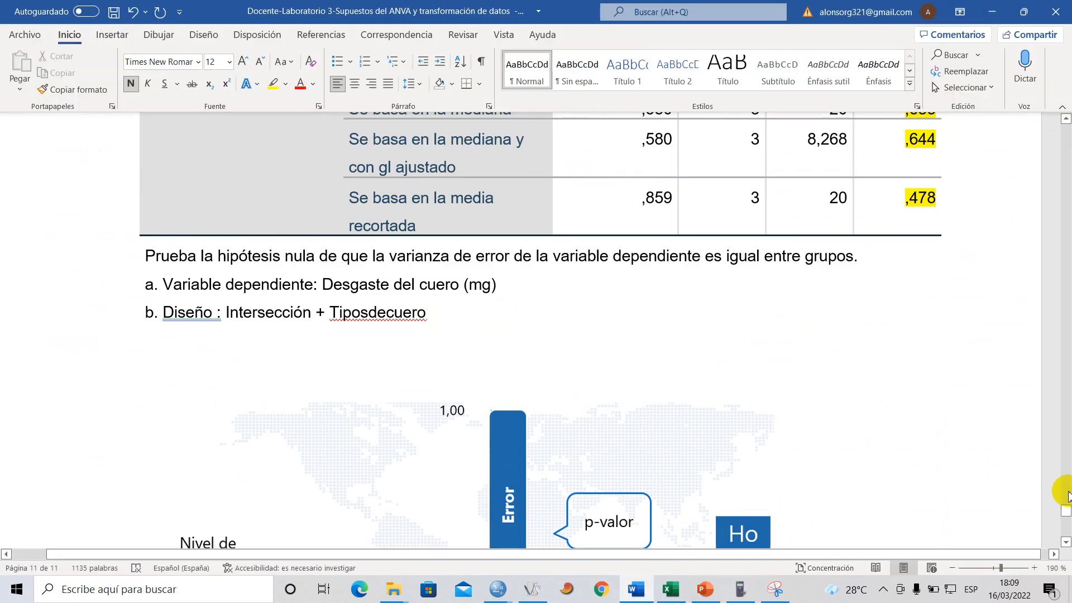
left_click_drag(1067, 511, 1064, 118)
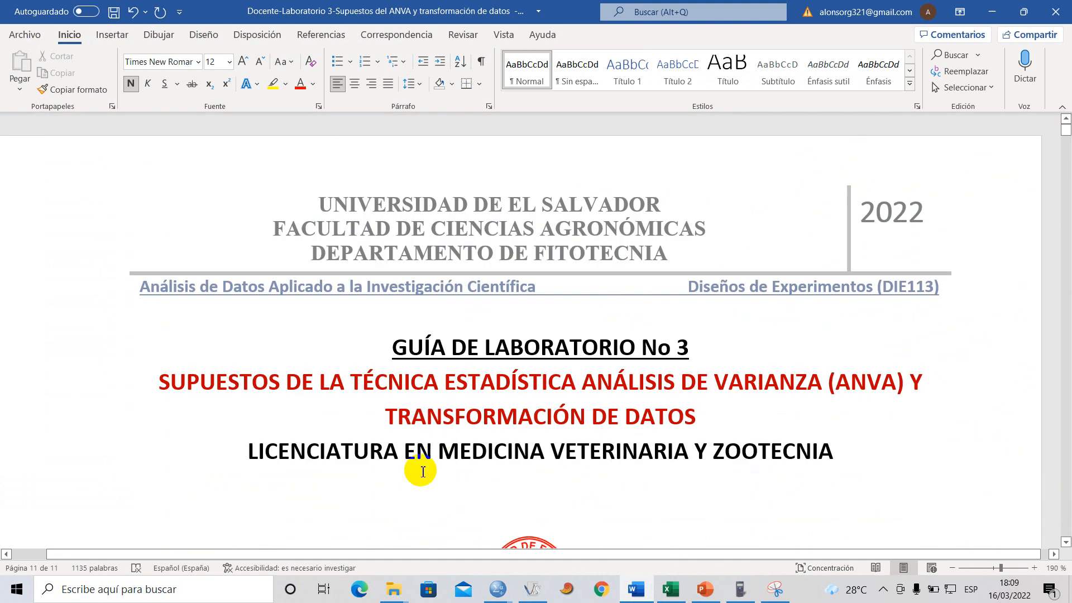
- Open the Estudiantes-Laboratorio 3 document from the Semana 4 (07 al 11 mar) folder in File Explorer
mouse_move(394, 597)
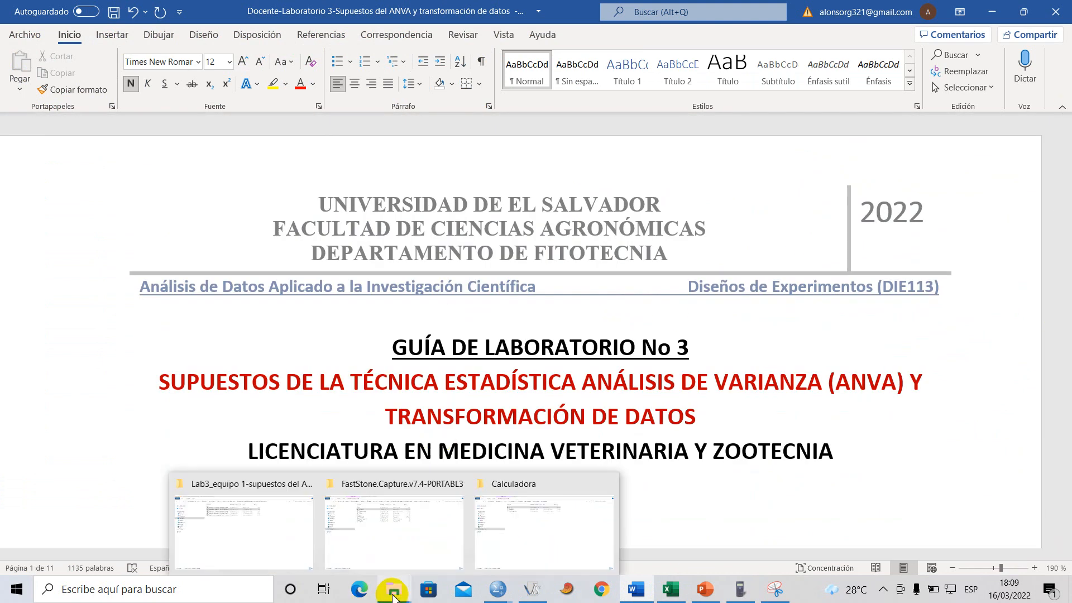
left_click(232, 532)
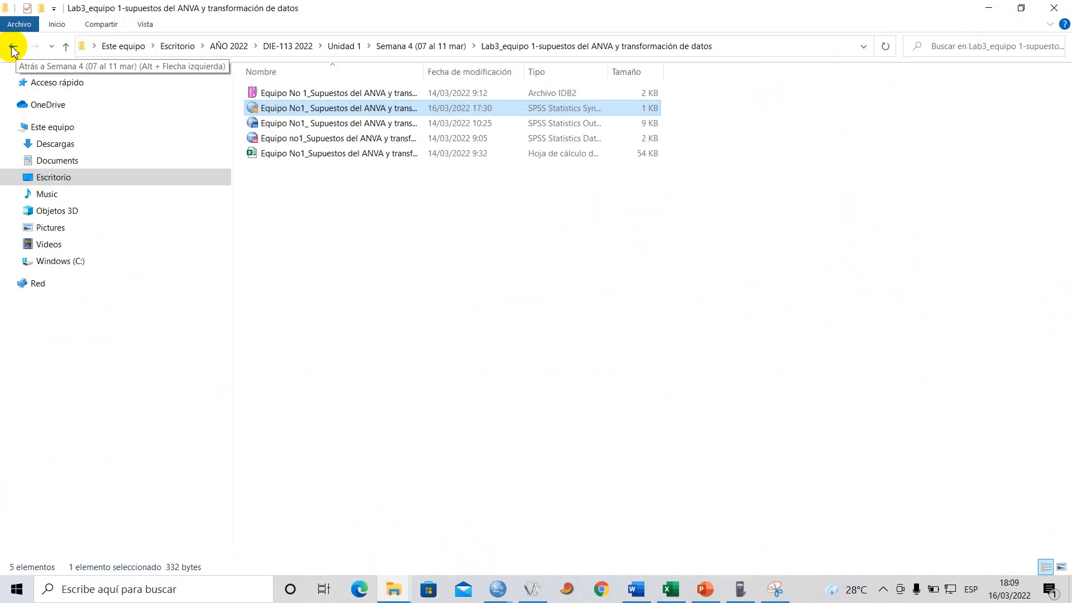
left_click(252, 93)
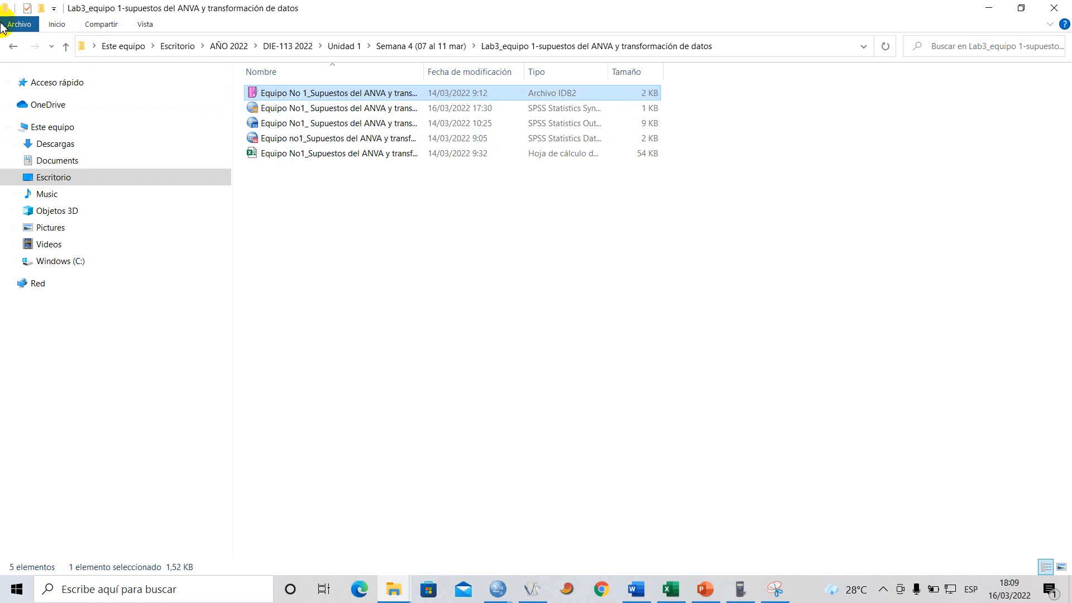
left_click(13, 46)
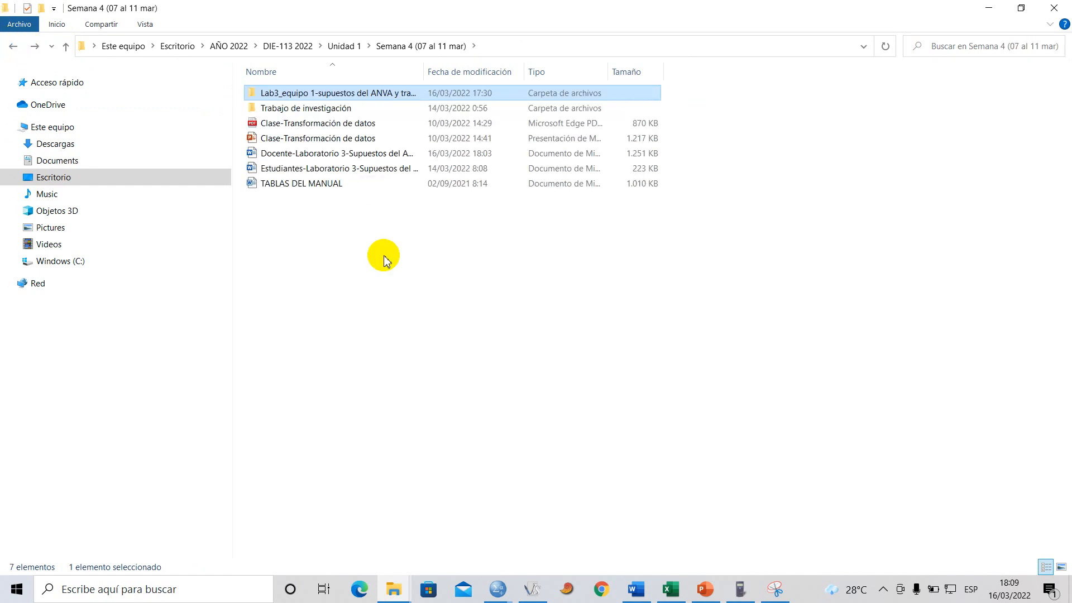
double_click(337, 170)
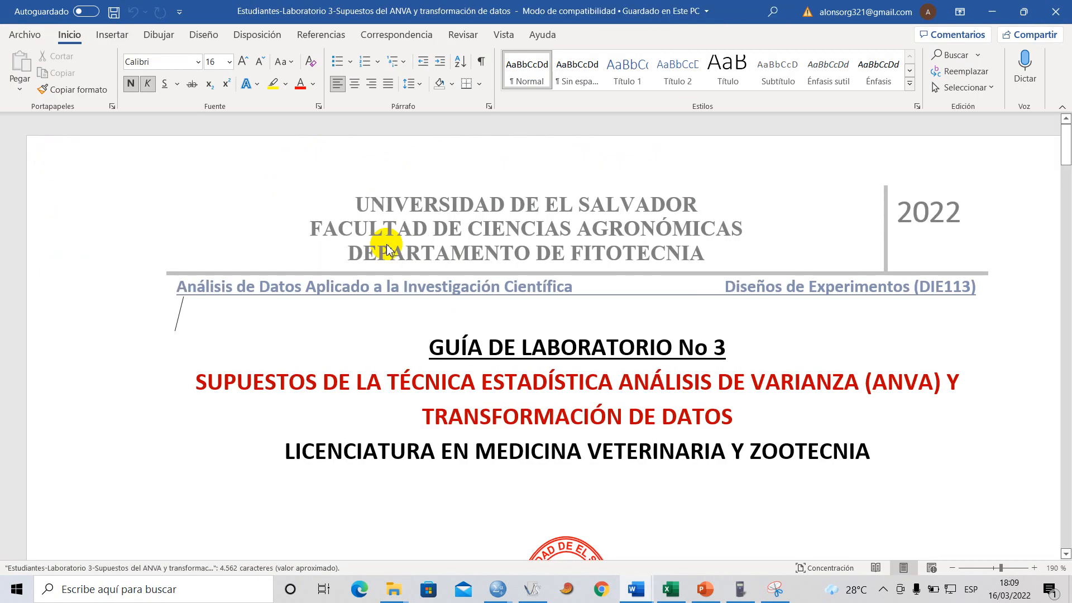
- Review the student guide's case statement on the four pig feed rations, its data table and the statistical procedure items
scroll(441, 321, "down", 15)
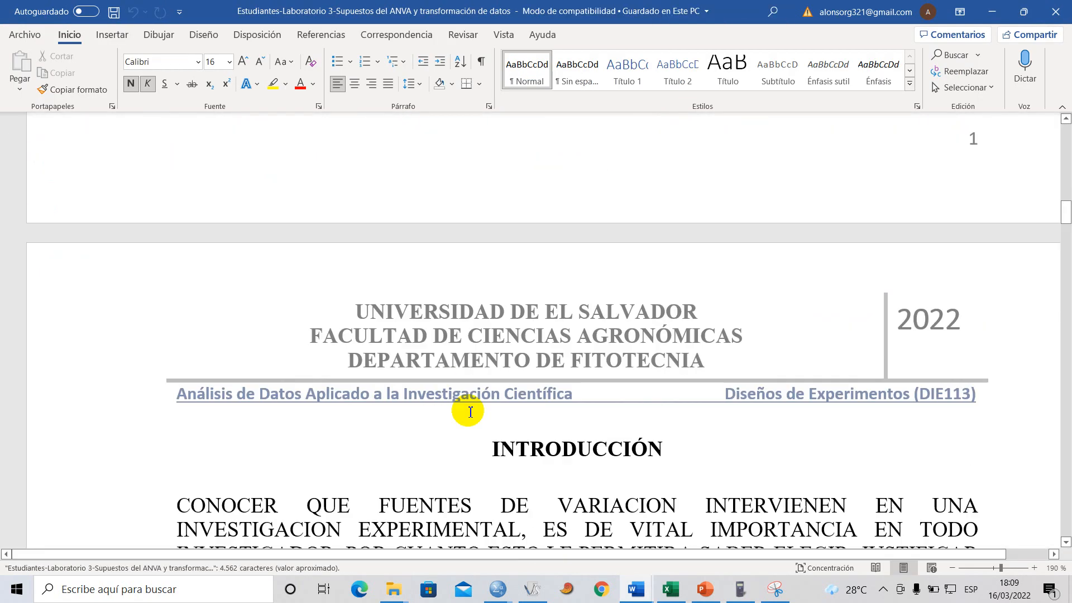
scroll(470, 412, "down", 15)
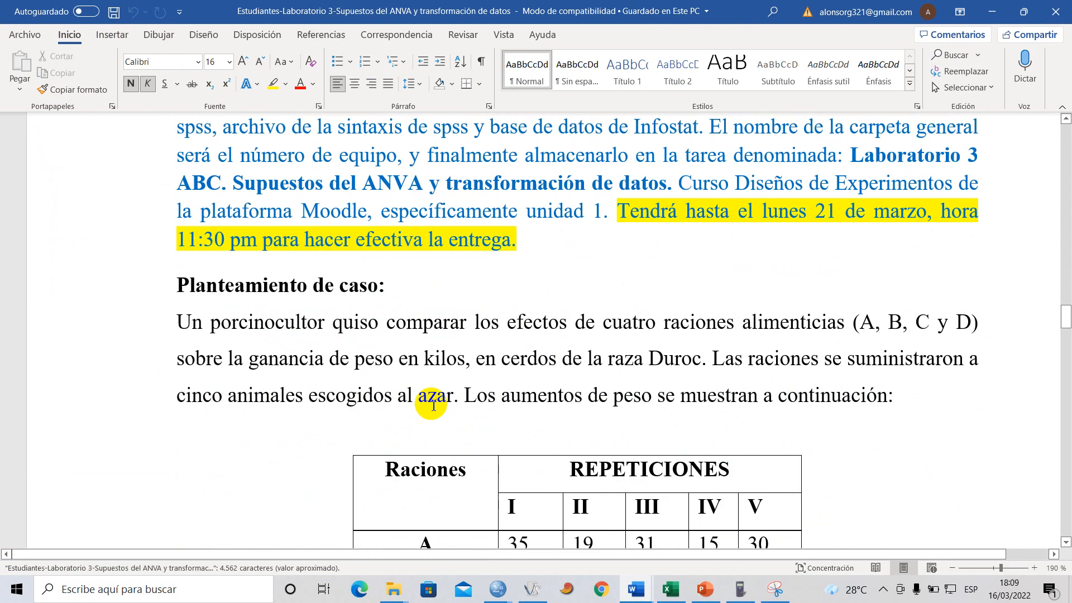
scroll(435, 397, "down", 1)
scroll(438, 386, "down", 1)
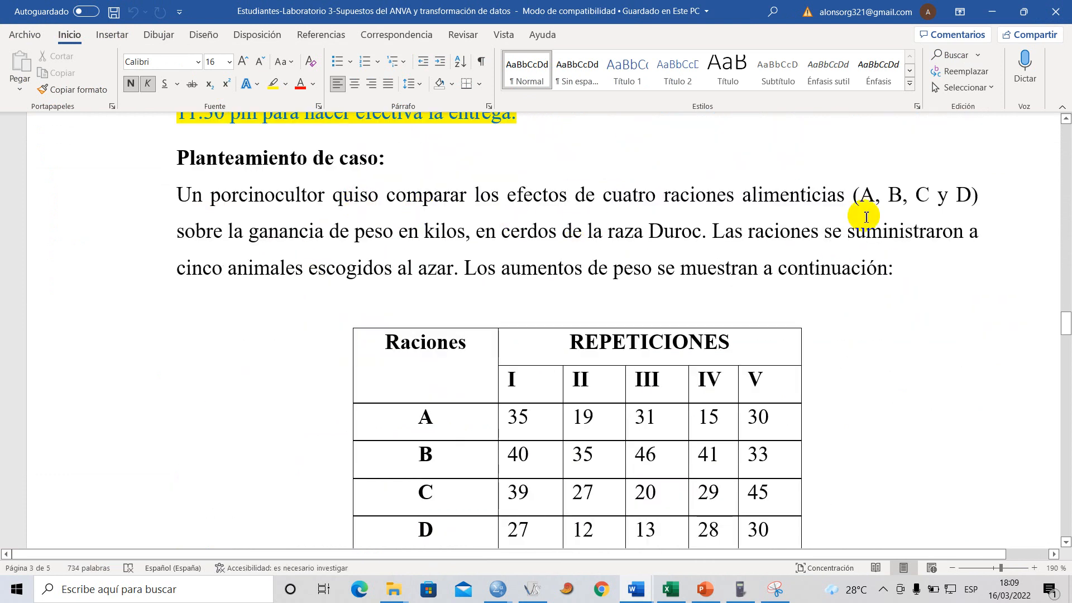
left_click_drag(865, 199, 959, 197)
left_click(914, 271)
scroll(559, 324, "down", 1)
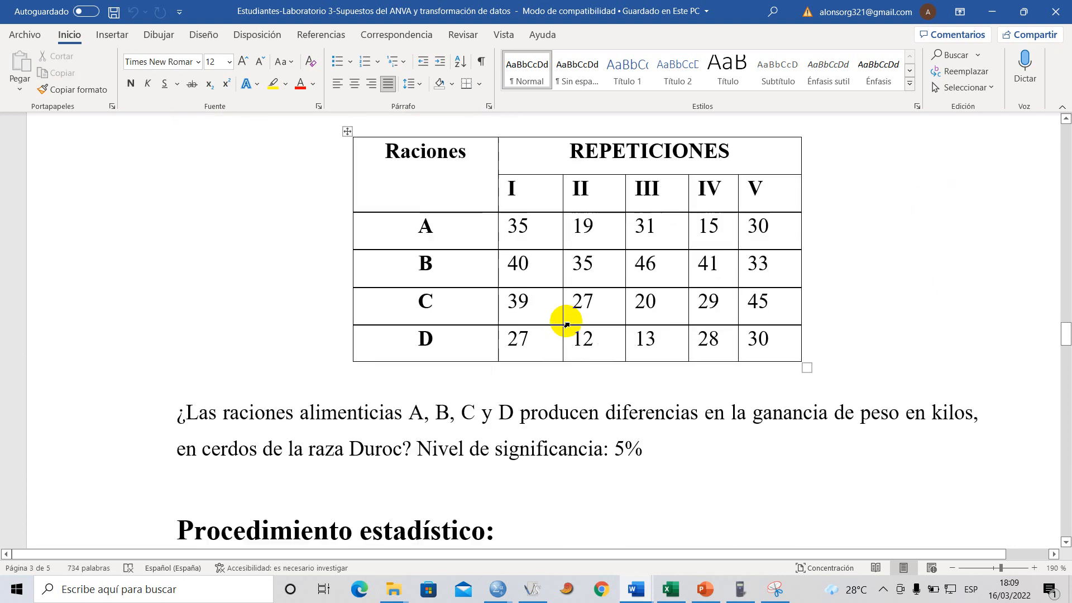
scroll(339, 386, "down", 4)
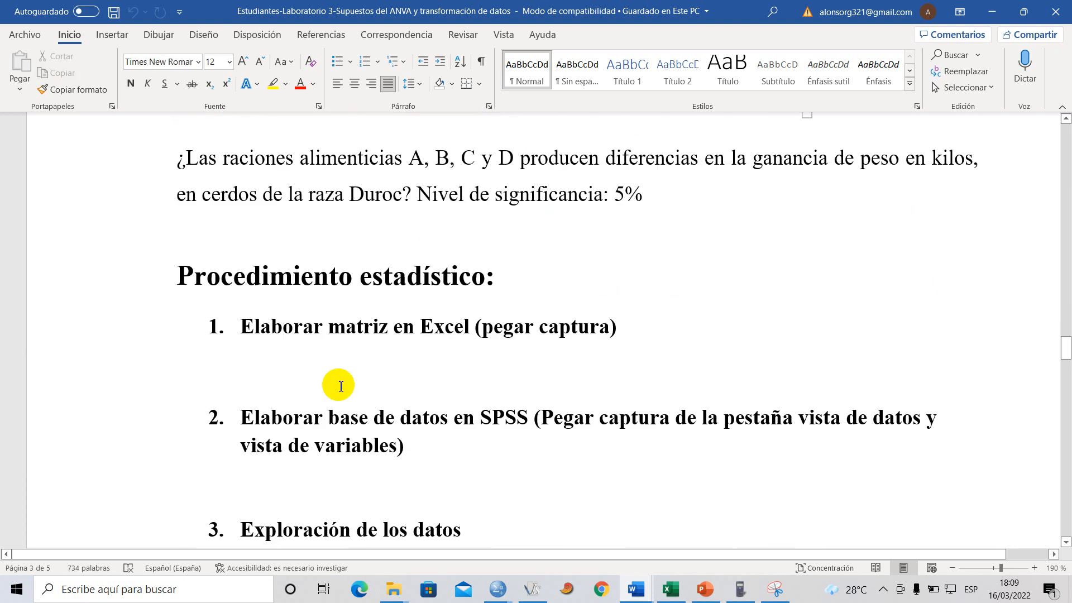
scroll(339, 385, "down", 3)
- Return to the start of the student guide and switch to the ANVA assumptions presentation in PowerPoint
scroll(371, 363, "up", 12)
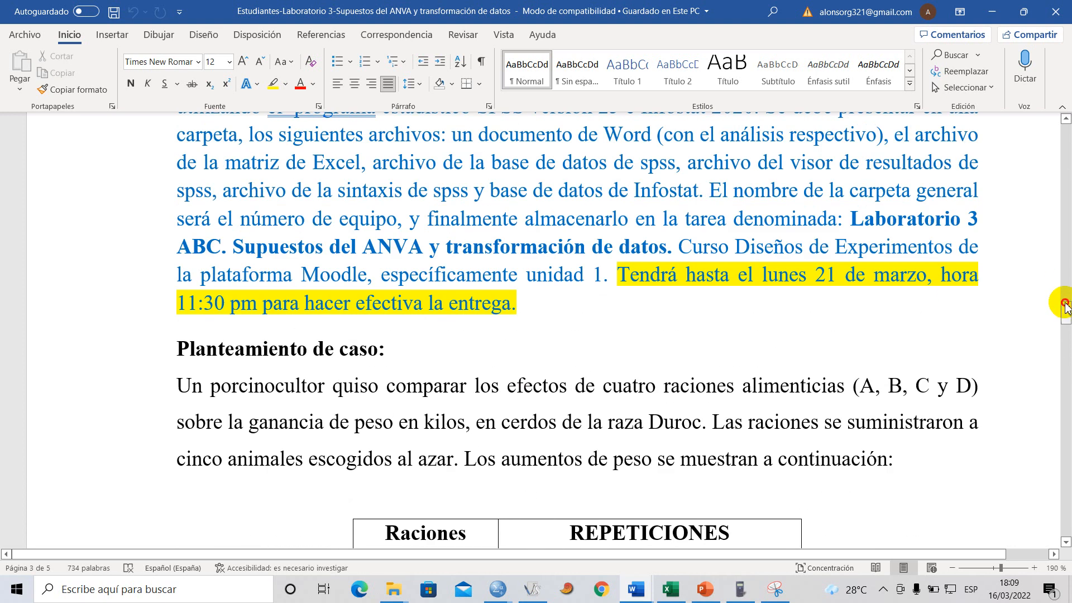
left_click_drag(1065, 304, 1064, 132)
left_click(706, 586)
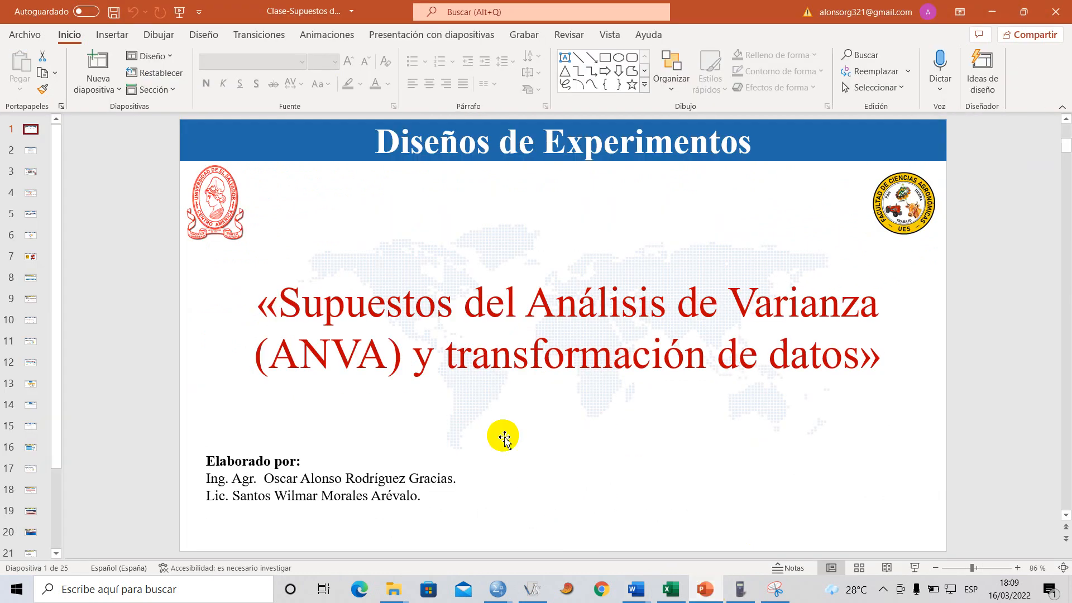